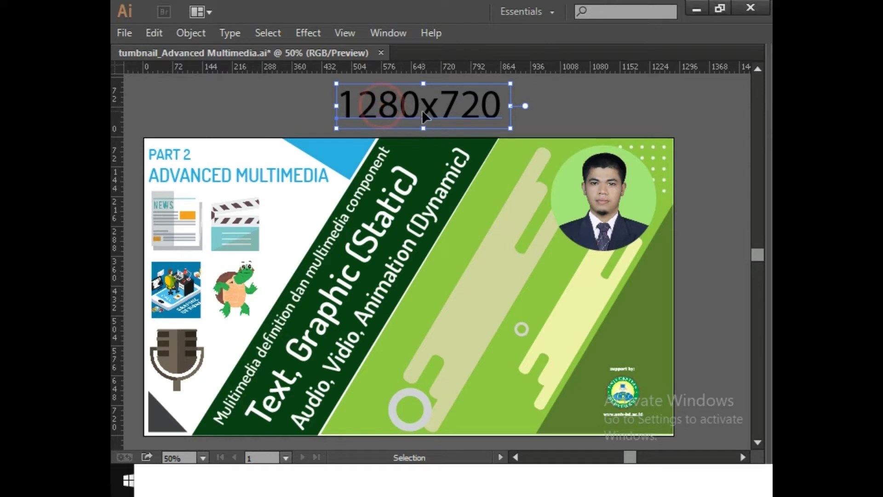
# Start a new document and name it "tumbnail yt".
pyautogui.click(124, 33)
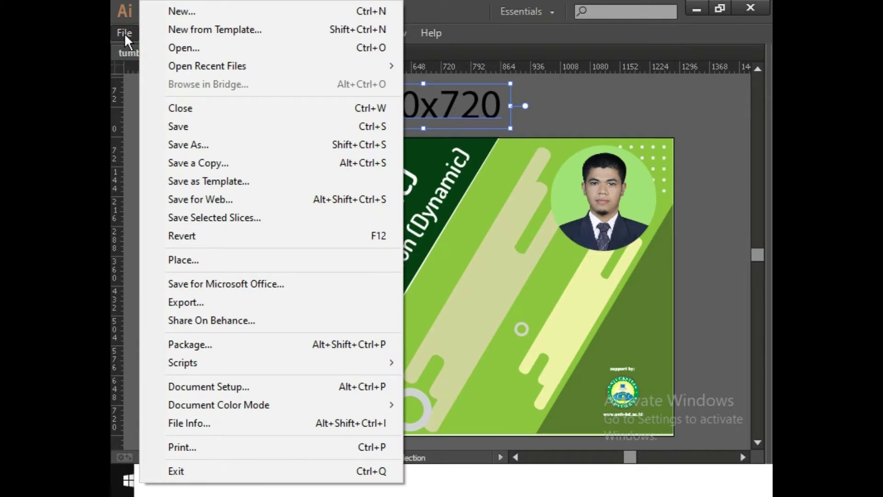
pyautogui.click(190, 13)
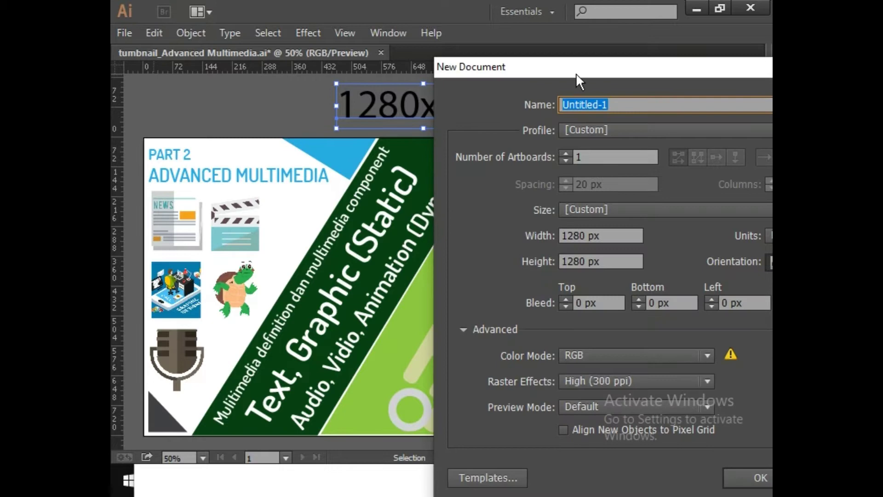
pyautogui.moveTo(576, 74); pyautogui.dragTo(427, 63)
pyautogui.write('tu')
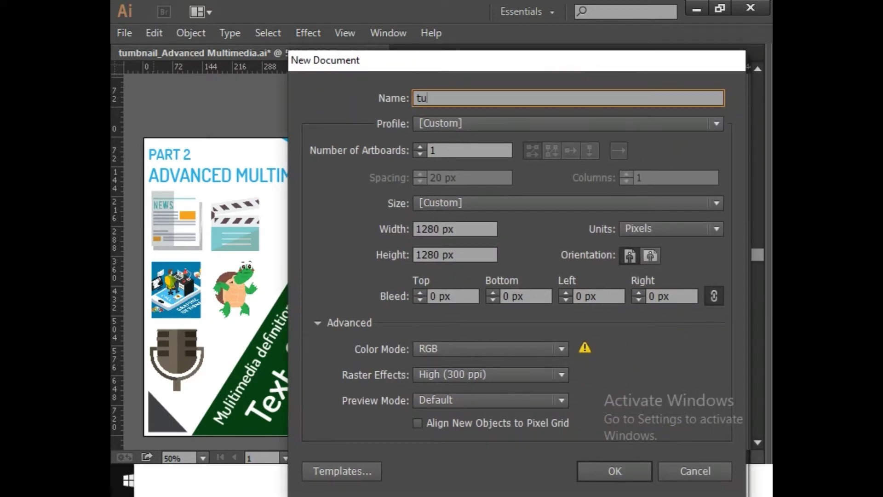
pyautogui.write('mbnail yt')
# Set the new document's size to 1280 px wide and 720 px high.
pyautogui.moveTo(529, 64); pyautogui.dragTo(472, 167)
pyautogui.moveTo(385, 331); pyautogui.dragTo(357, 341)
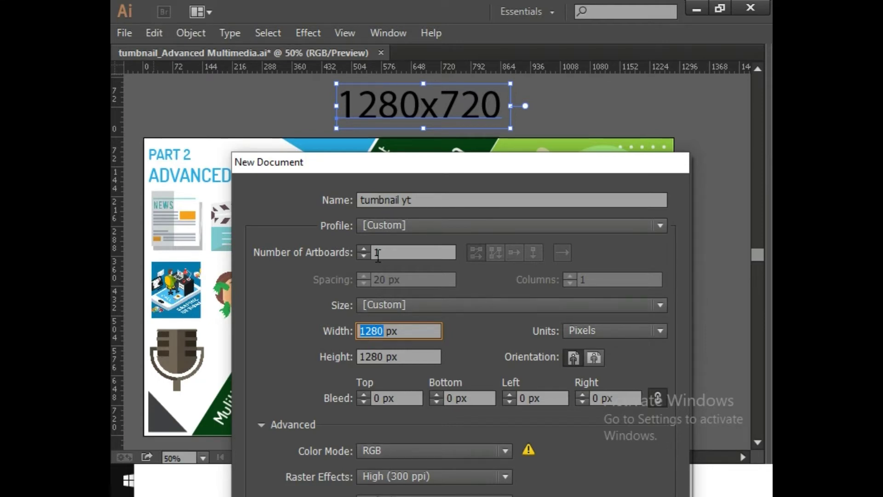
pyautogui.moveTo(385, 357); pyautogui.dragTo(371, 357)
pyautogui.write('720')
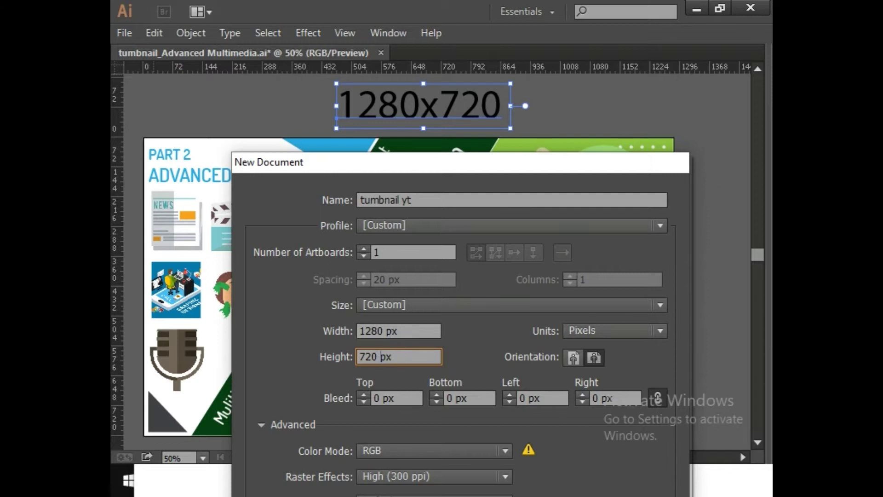
# Switch the new document's units to Centimeters and return them to Pixels.
pyautogui.click(653, 330)
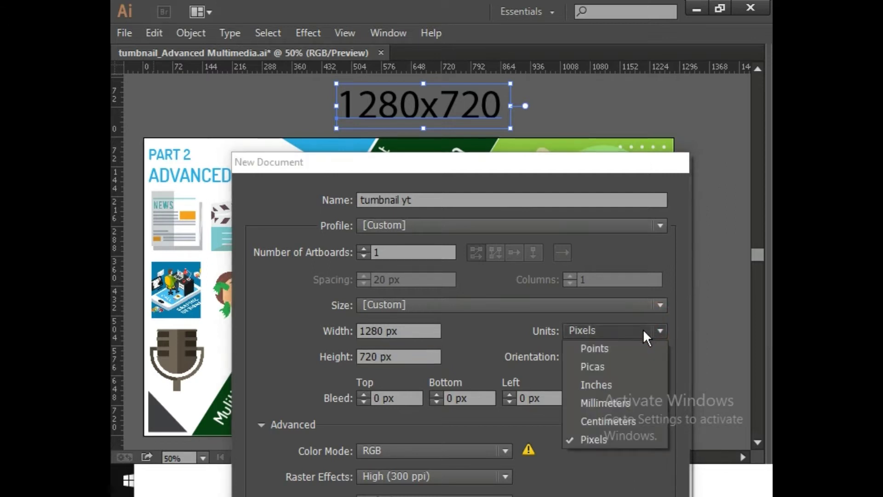
pyautogui.click(602, 421)
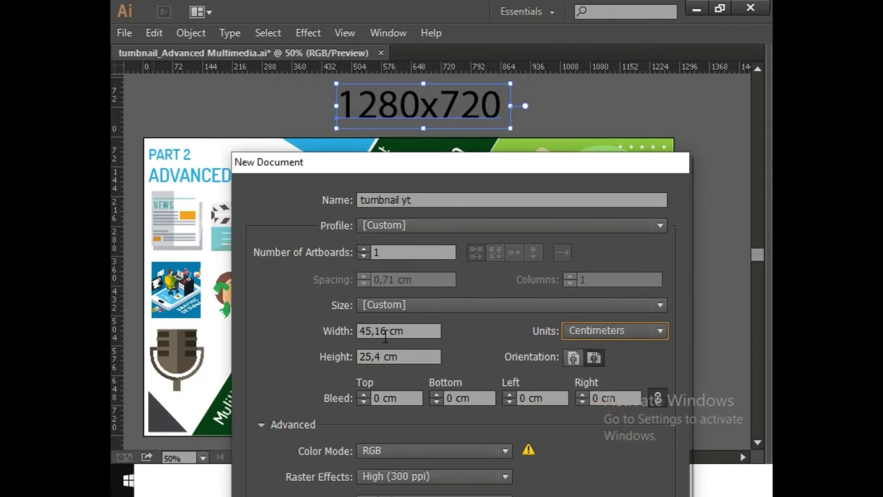
pyautogui.click(584, 331)
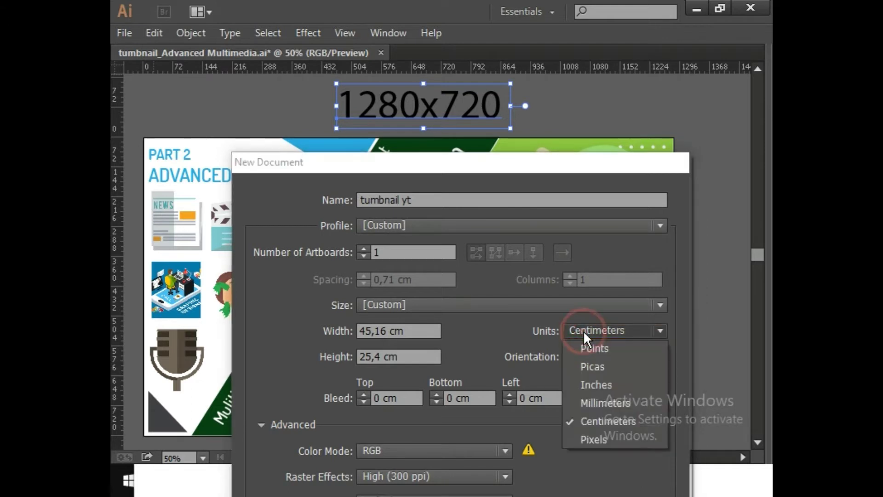
pyautogui.click(598, 438)
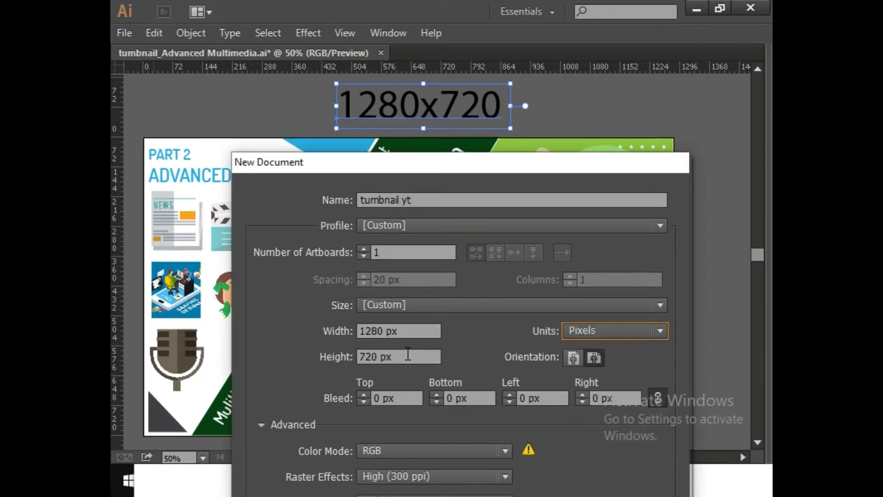
# Keep the RGB color mode and landscape orientation, set raster effects to Medium (150 ppi), and create the document.
pyautogui.moveTo(396, 170); pyautogui.dragTo(378, 45)
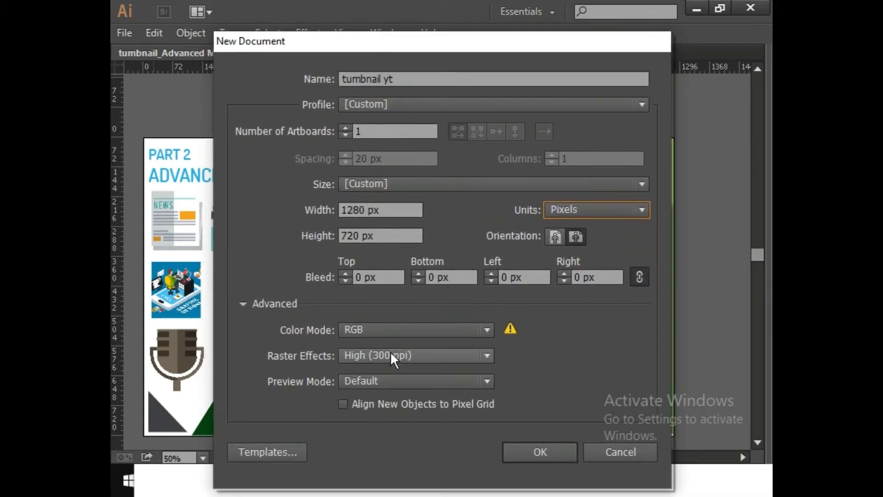
pyautogui.click(402, 327)
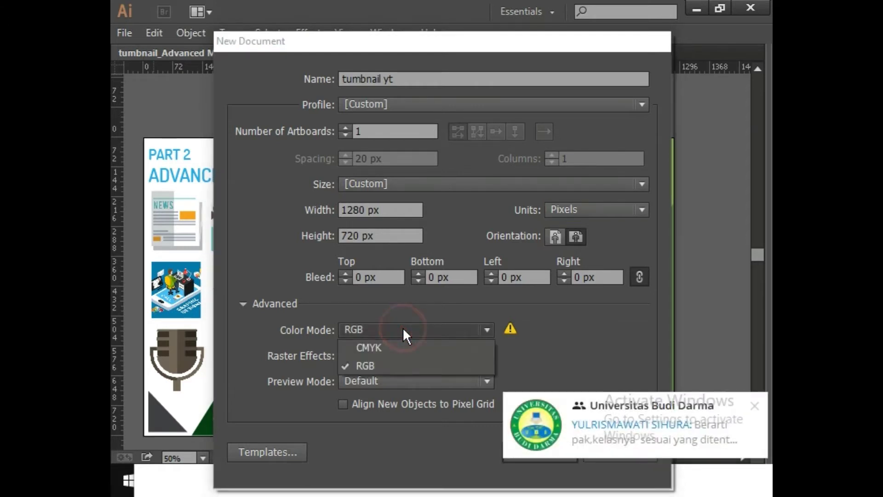
pyautogui.click(402, 327)
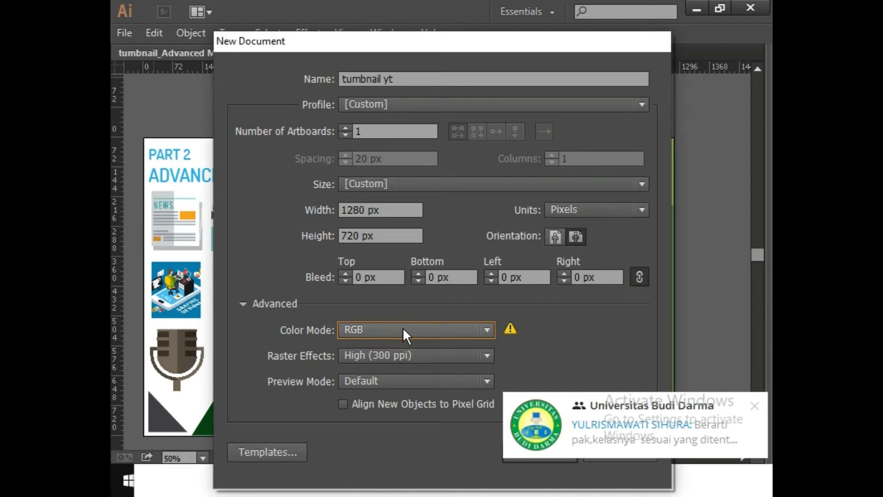
pyautogui.click(754, 406)
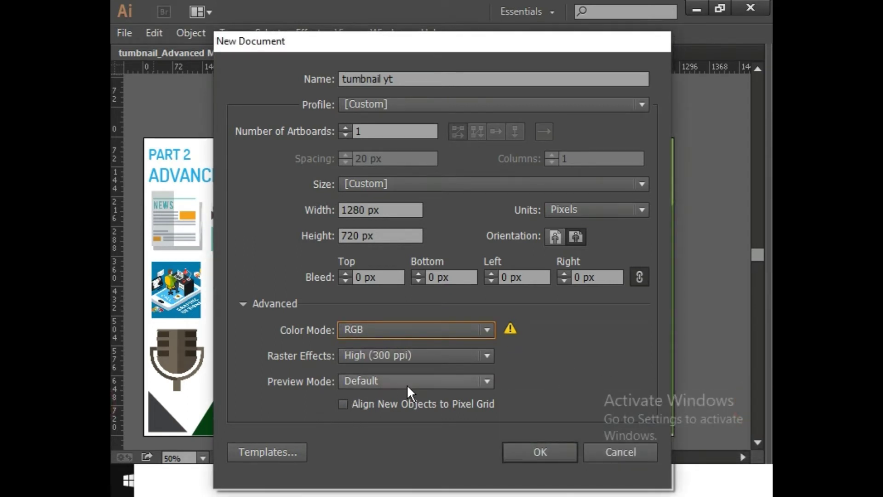
pyautogui.scroll(1, 482, 355)
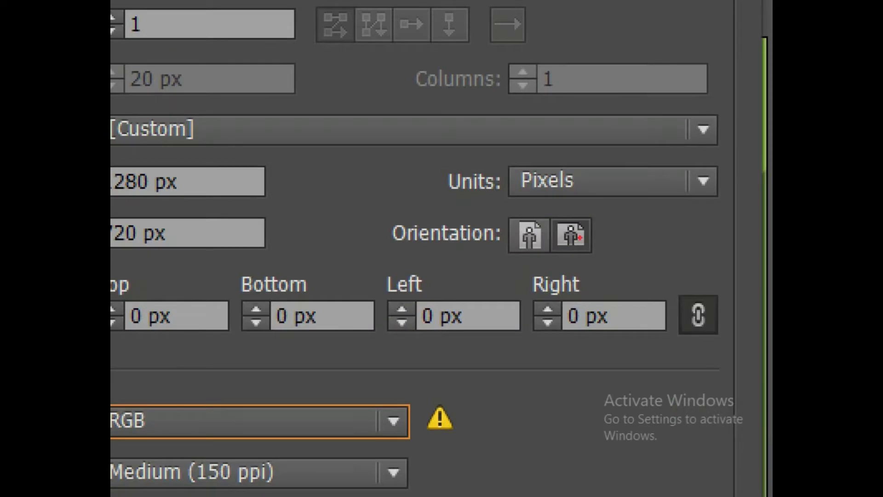
pyautogui.click(577, 236)
pyautogui.moveTo(547, 197)
pyautogui.mouseDown()
pyautogui.moveTo(598, 188)
pyautogui.moveTo(622, 223)
pyautogui.moveTo(567, 303)
pyautogui.moveTo(510, 255)
pyautogui.moveTo(525, 216)
pyautogui.moveTo(570, 205)
pyautogui.mouseUp()
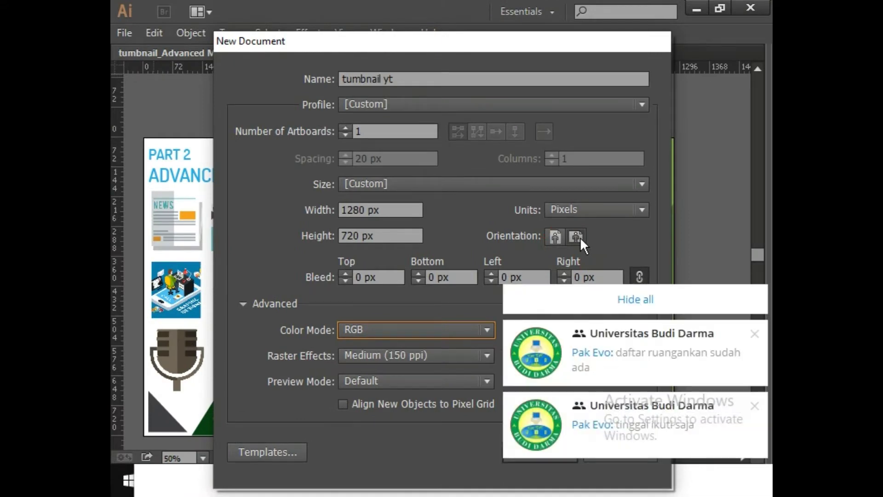
pyautogui.click(621, 299)
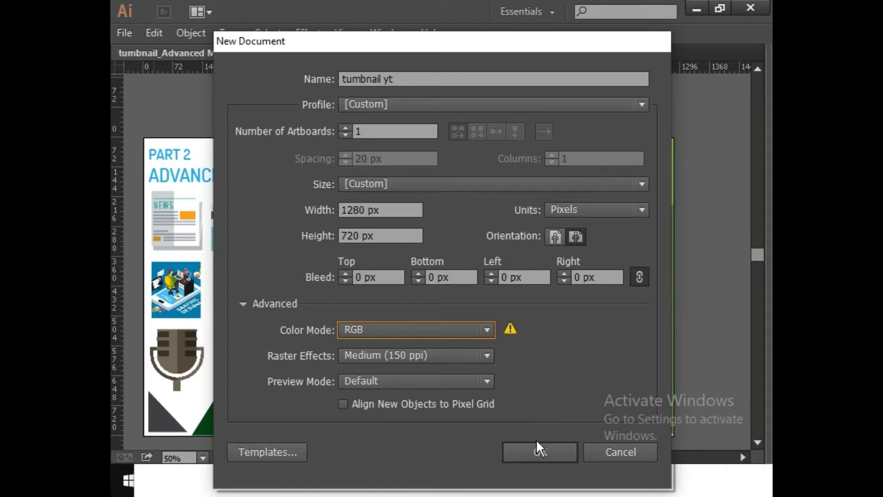
pyautogui.click(547, 450)
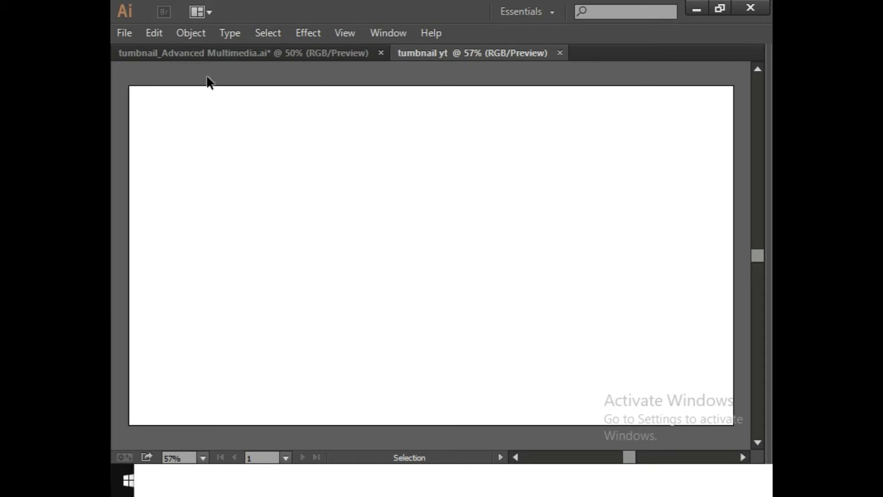
# Check the Advanced Multimedia thumbnail document for reference and switch to the Google search page in Chrome.
pyautogui.click(308, 54)
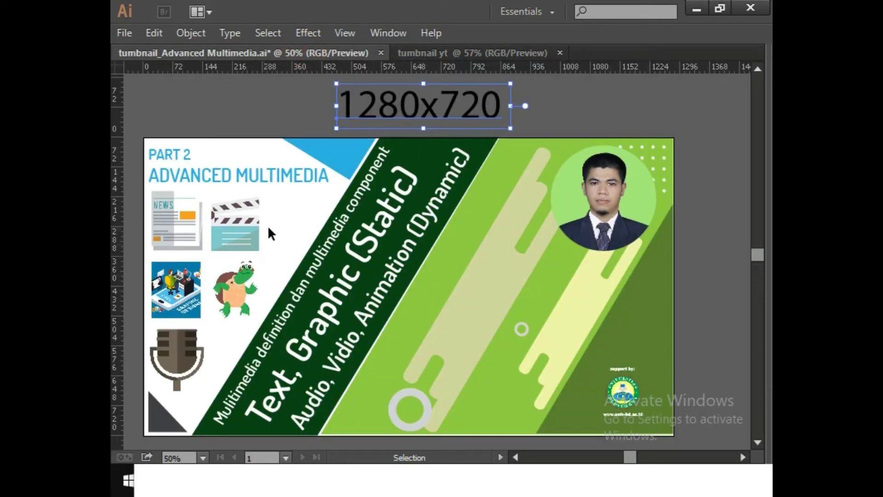
pyautogui.click(231, 94)
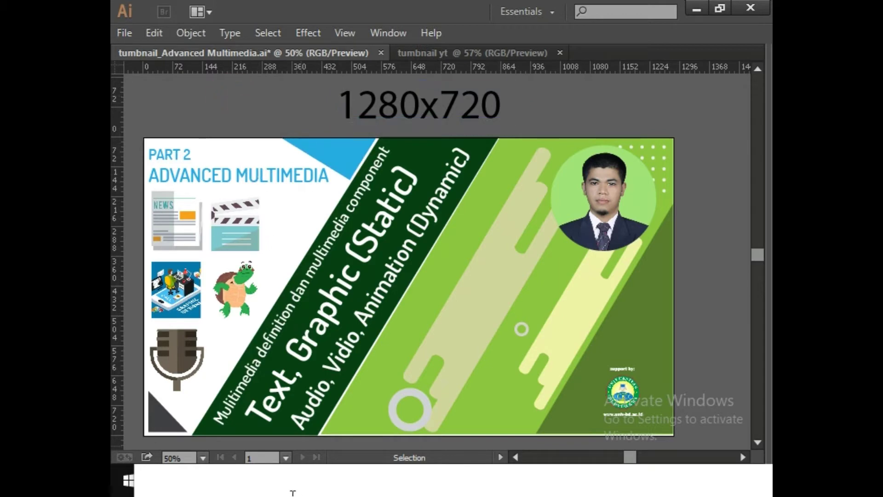
pyautogui.click(695, 9)
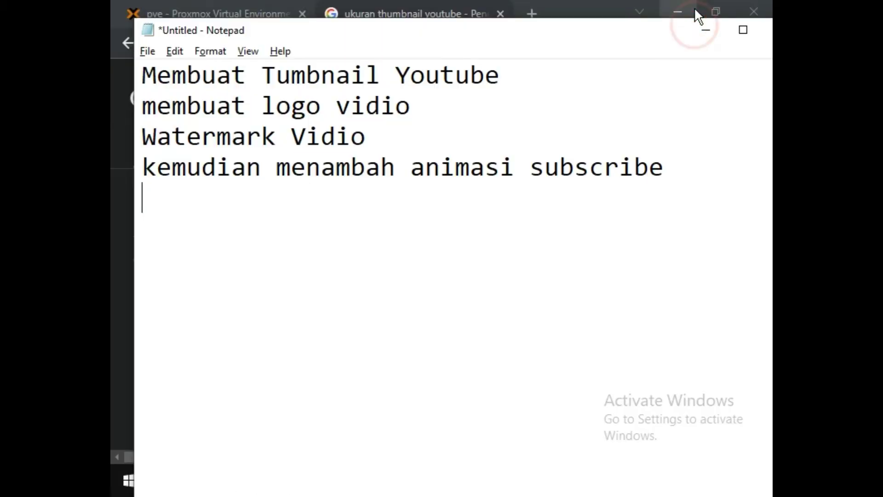
pyautogui.click(687, 18)
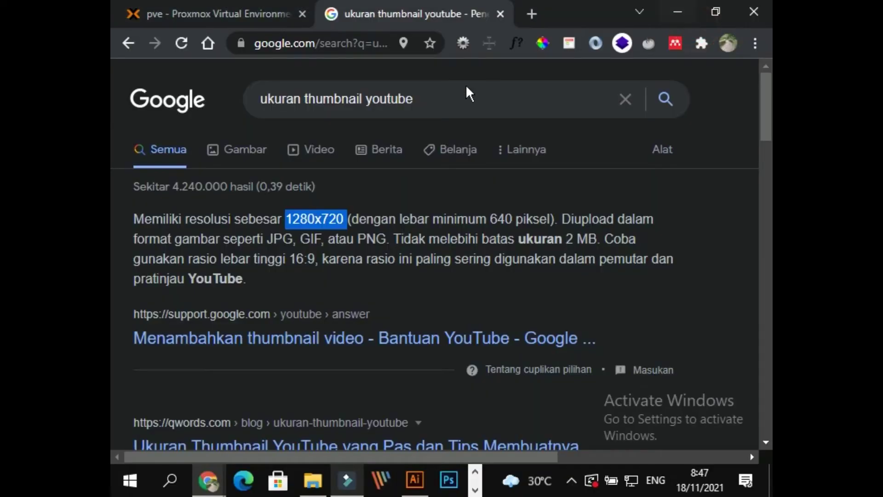
# Search Google for "keamanan it" and show the image results.
pyautogui.moveTo(447, 98); pyautogui.dragTo(247, 99)
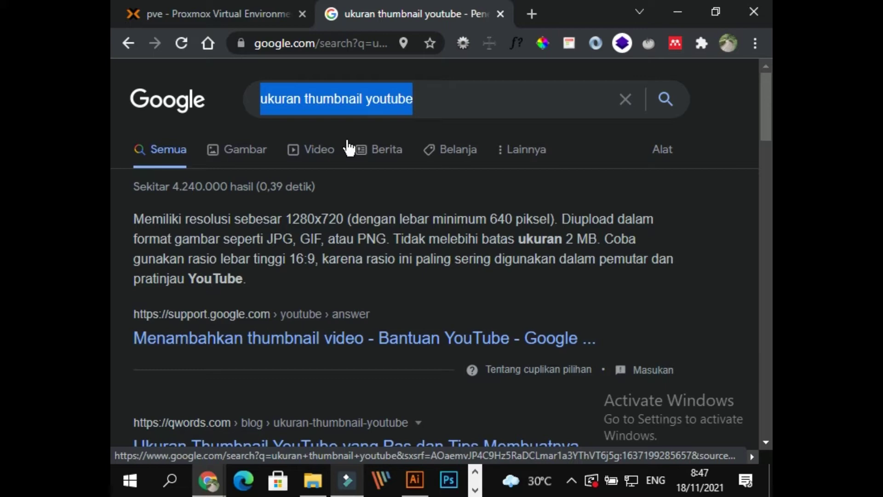
pyautogui.write('kema')
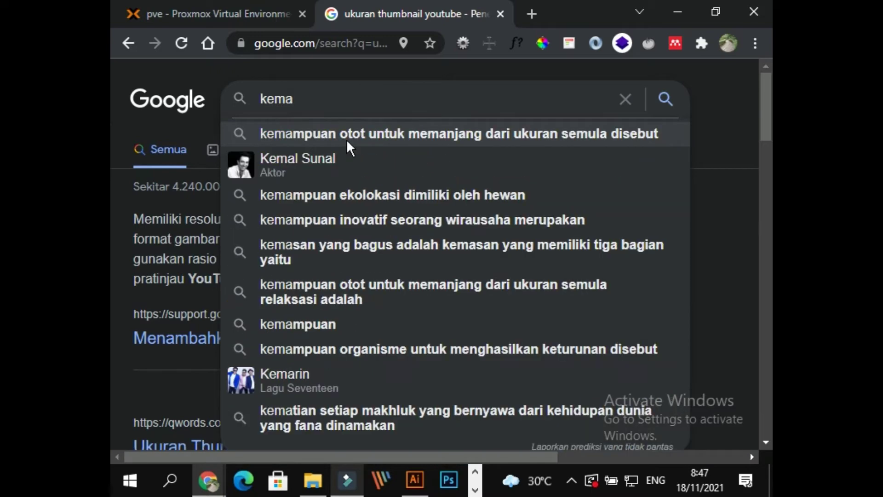
pyautogui.press('BackSpace')
pyautogui.press('BackSpace')
pyautogui.write('am')
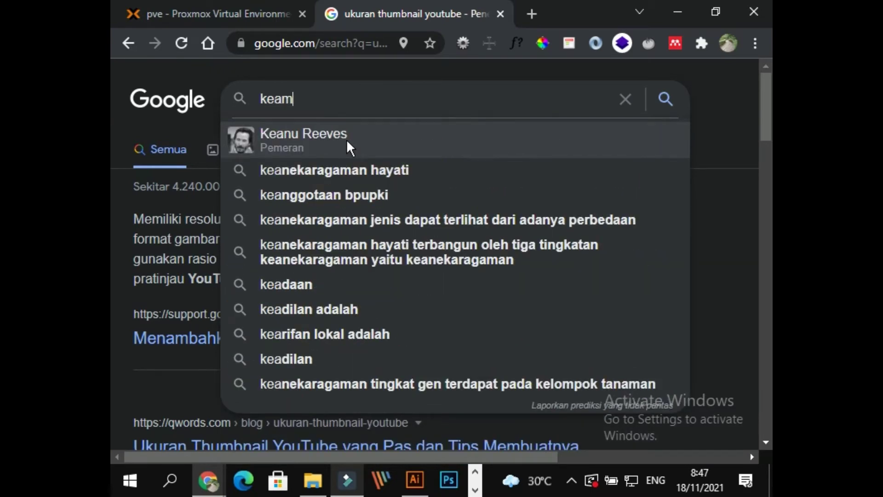
pyautogui.write('anan it')
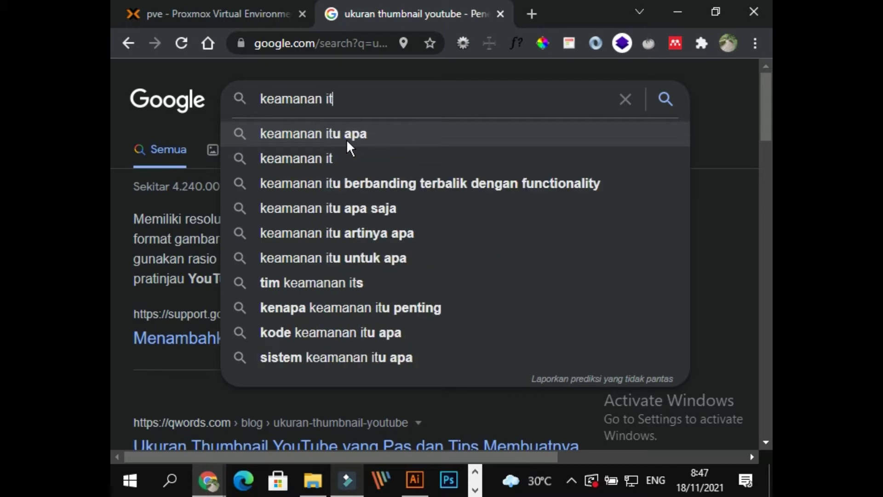
pyautogui.press('Return')
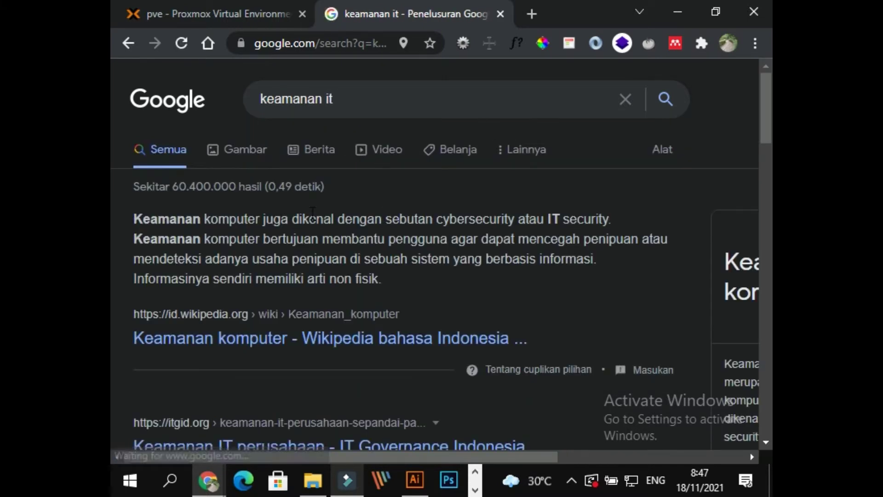
pyautogui.click(245, 150)
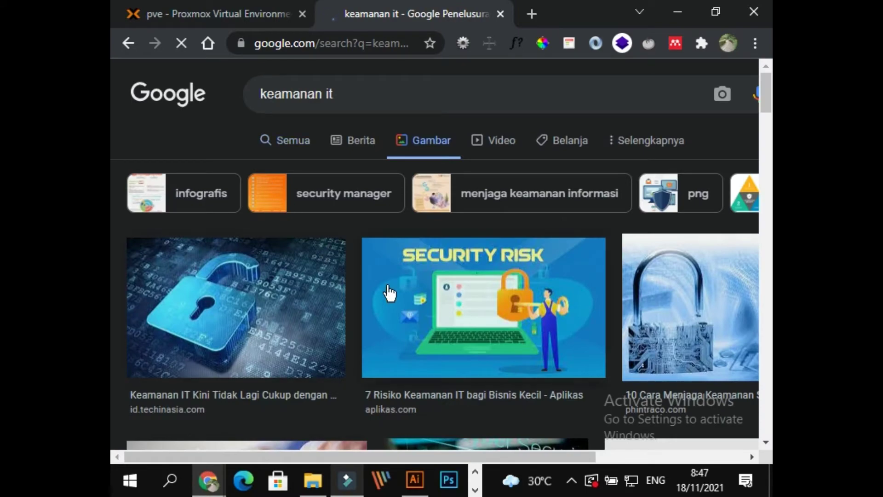
# Browse the IT security image results and open the preview of the blue padlock picture from Tech in Asia.
pyautogui.scroll(-6, 388, 292)
pyautogui.scroll(-1, 431, 255)
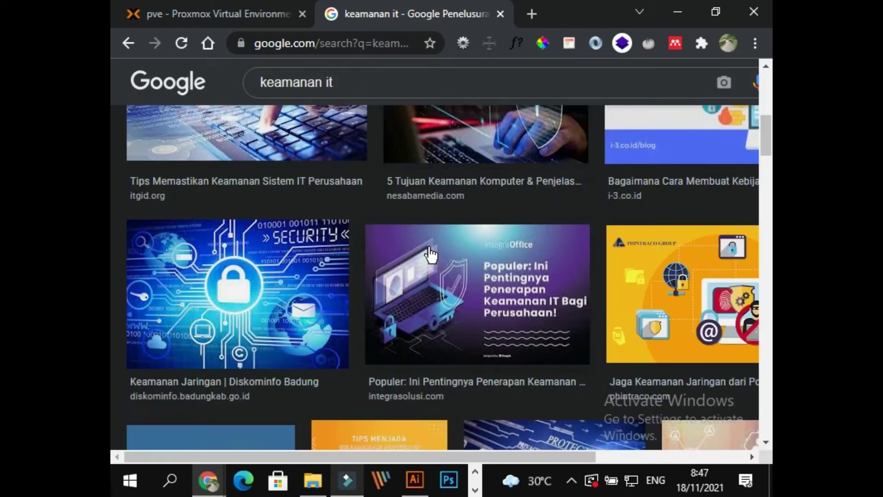
pyautogui.scroll(3, 430, 253)
pyautogui.scroll(-4, 500, 248)
pyautogui.scroll(-10, 496, 262)
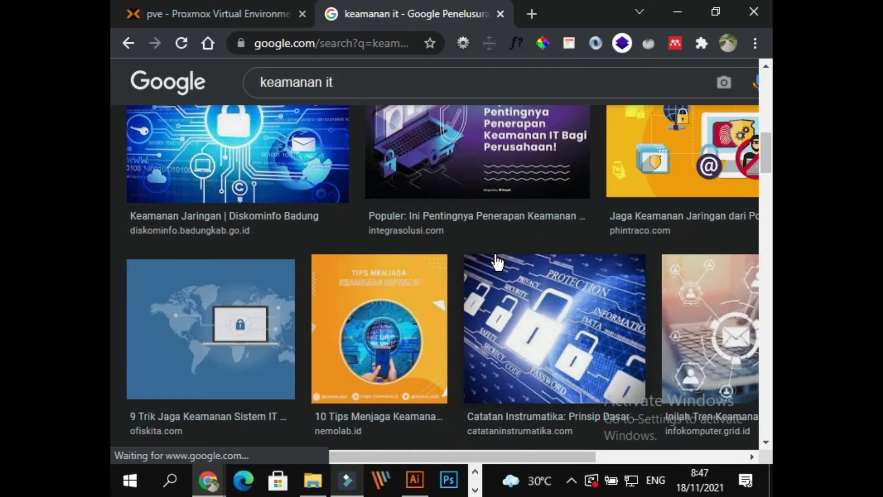
pyautogui.scroll(-12, 492, 263)
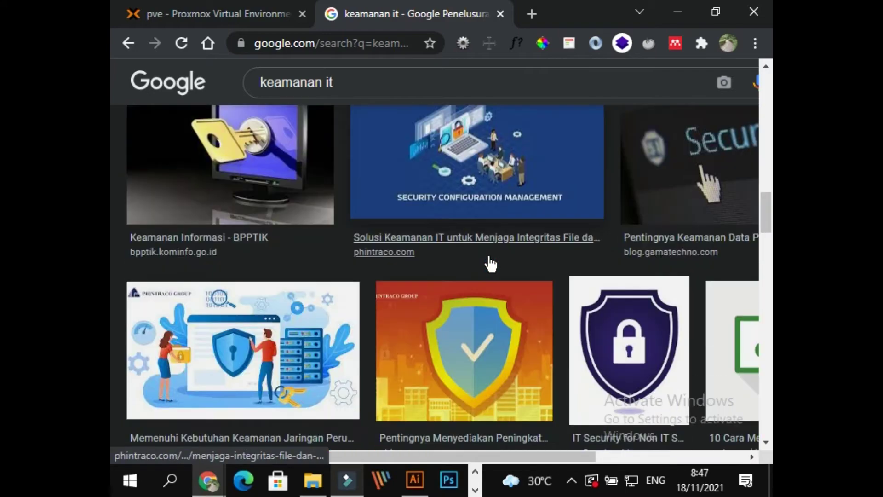
pyautogui.scroll(20, 490, 264)
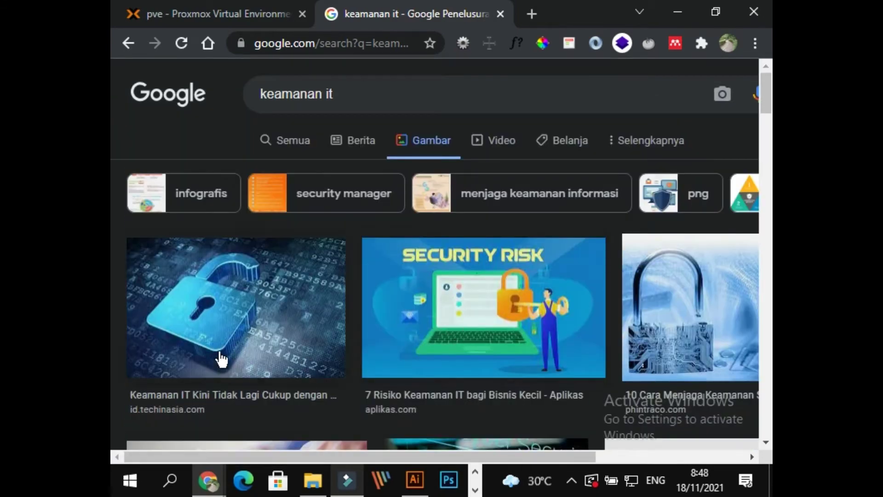
pyautogui.click(234, 303)
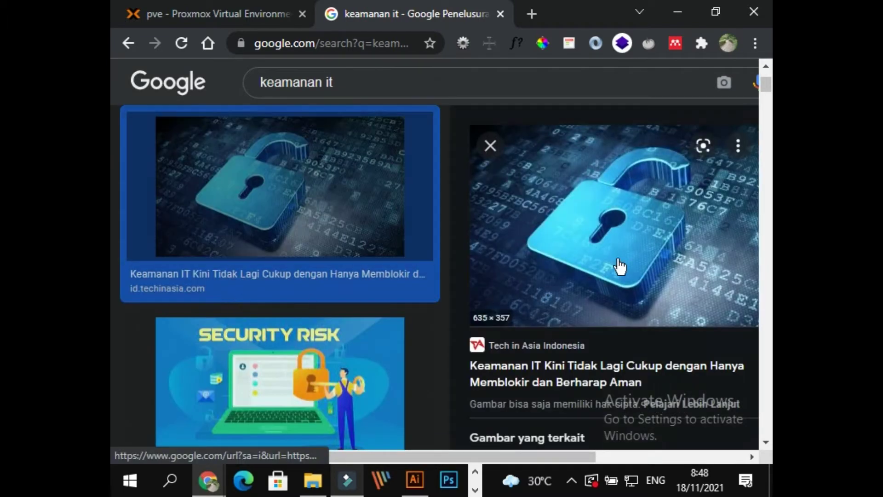
# Start saving the blue padlock preview image to disk and set its file name to "keamanan it".
pyautogui.scroll(-3, 620, 253)
pyautogui.scroll(2, 507, 209)
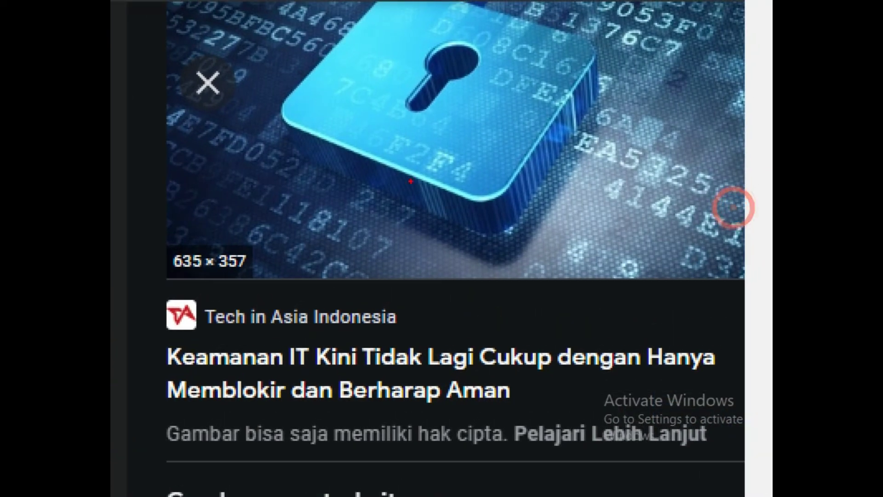
pyautogui.moveTo(167, 217)
pyautogui.mouseDown()
pyautogui.moveTo(212, 207)
pyautogui.moveTo(271, 223)
pyautogui.moveTo(287, 276)
pyautogui.moveTo(232, 302)
pyautogui.moveTo(134, 293)
pyautogui.moveTo(177, 210)
pyautogui.mouseUp()
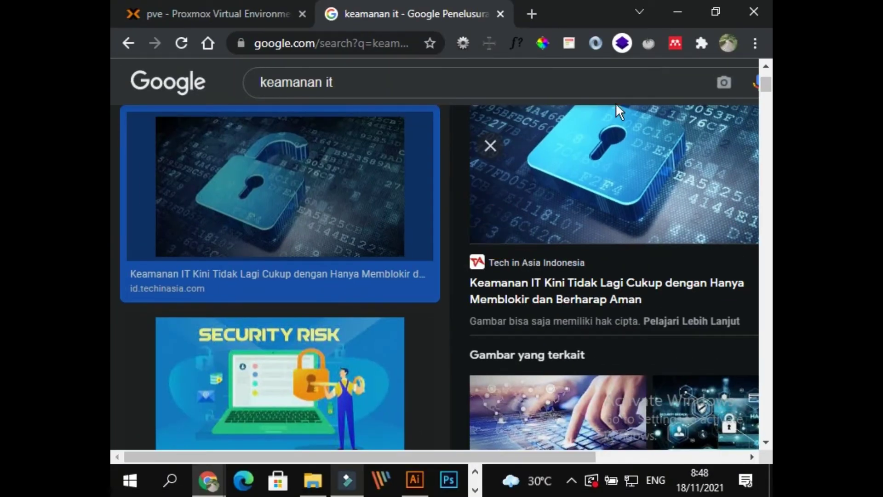
pyautogui.rightClick(526, 145)
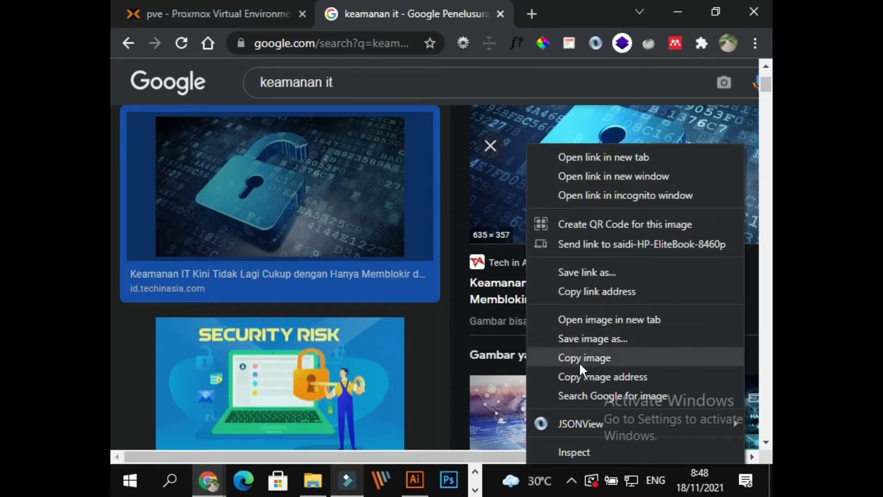
pyautogui.click(599, 341)
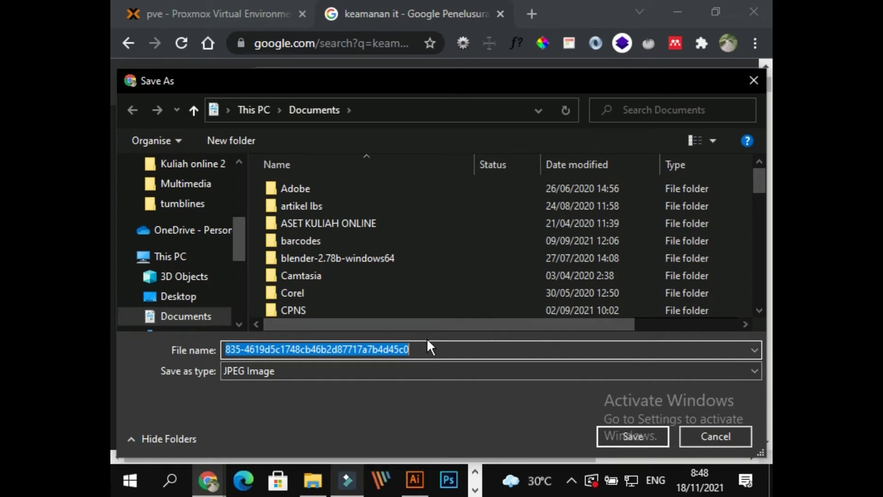
pyautogui.write('k')
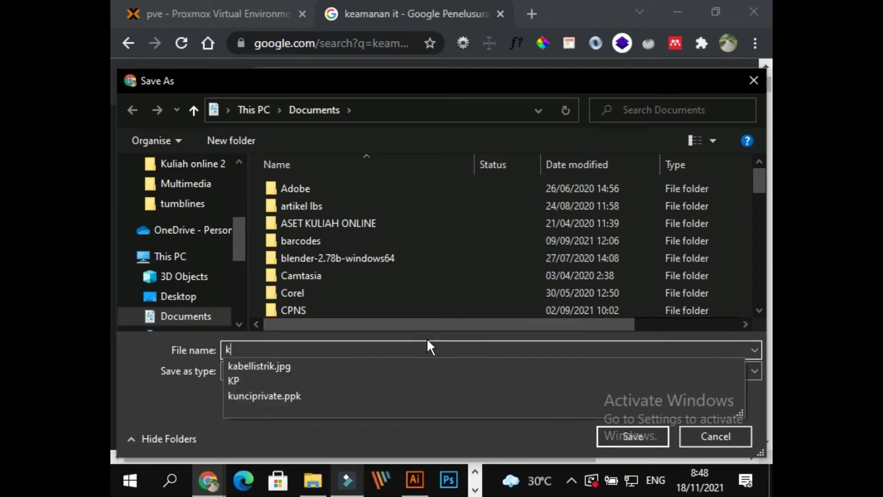
pyautogui.write('ea')
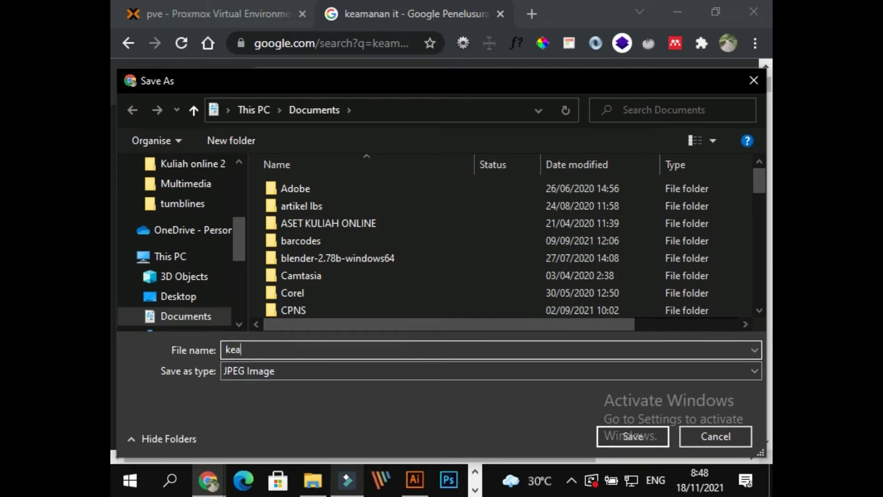
pyautogui.write('manan it')
# Set the save location to the Kuliah online 2 folder on the DATA (E:) drive.
pyautogui.moveTo(241, 231); pyautogui.dragTo(237, 278)
pyautogui.click(184, 283)
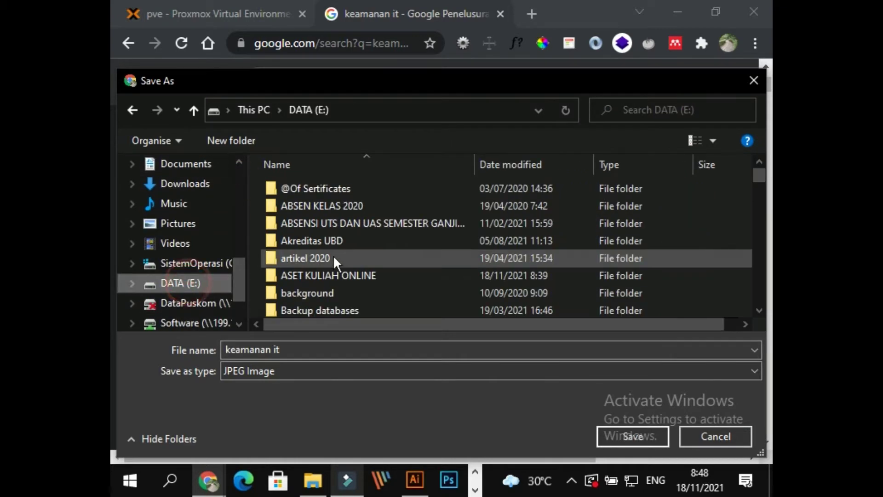
pyautogui.press('k')
pyautogui.press('k')
pyautogui.press('k')
pyautogui.press('k')
pyautogui.press('k')
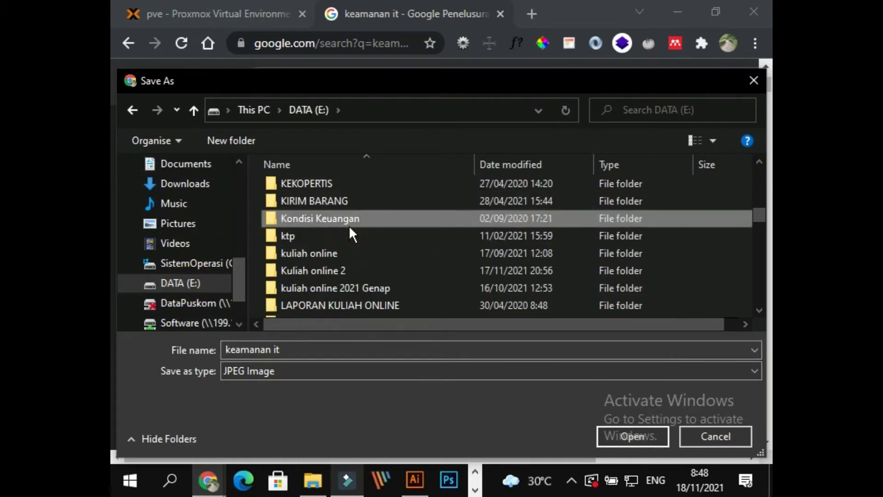
pyautogui.press('k')
pyautogui.press('Return')
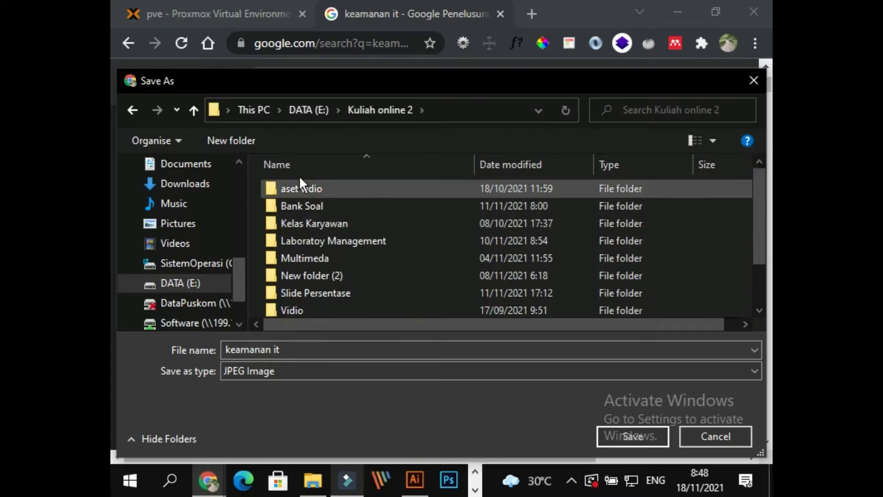
# Create a folder named "bahan konten vidio yt" inside Kuliah online 2 and open it as the save location.
pyautogui.click(248, 143)
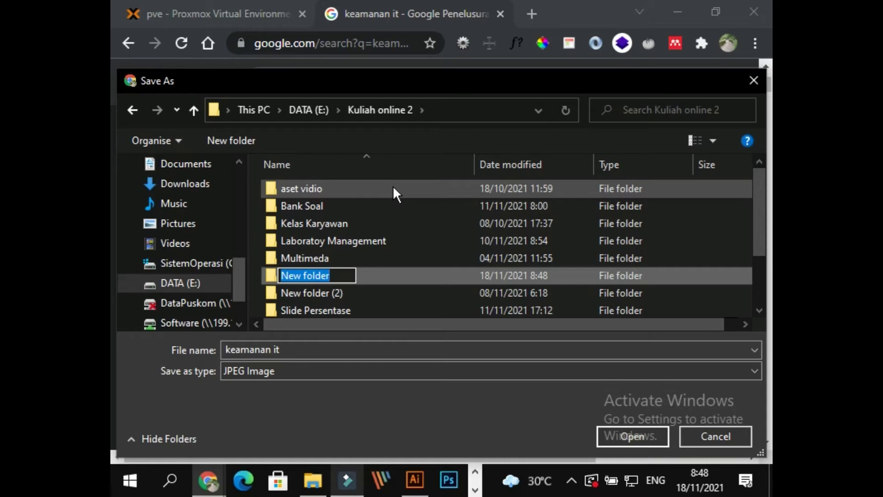
pyautogui.press('BackSpace')
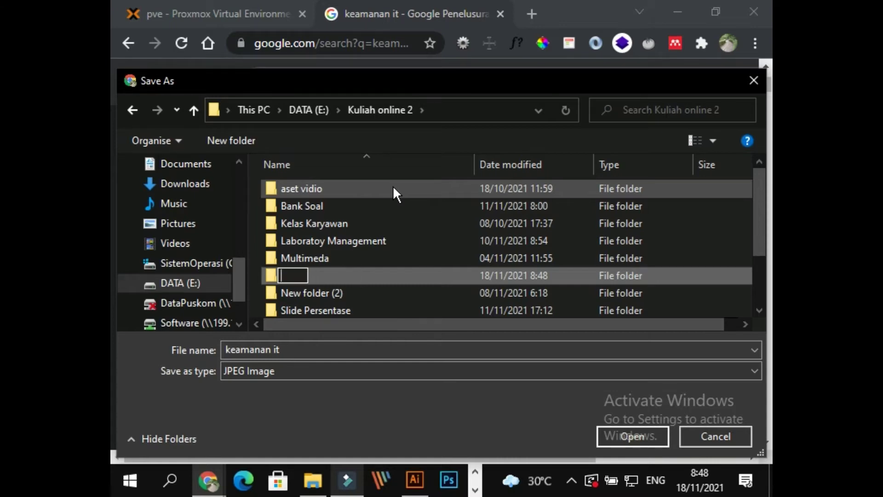
pyautogui.write('sour')
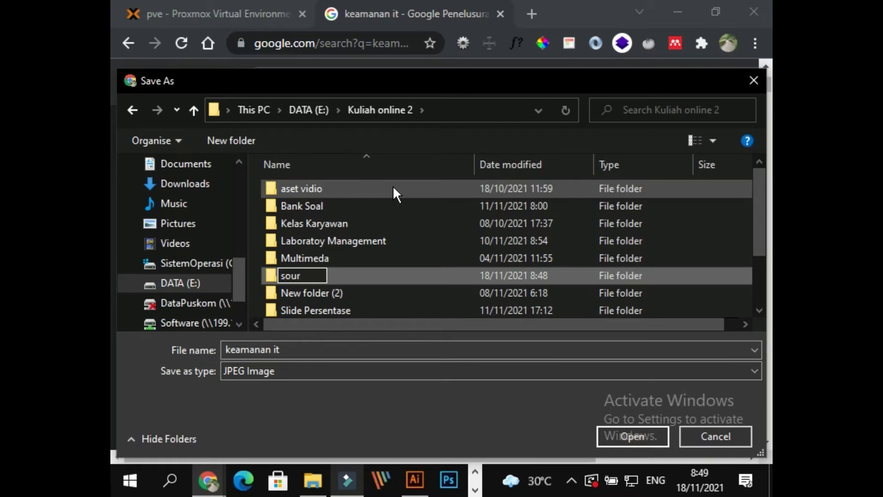
pyautogui.write('ce')
pyautogui.press('BackSpace')
pyautogui.hotkey('ctrl', 'a')
pyautogui.write('bahan kon')
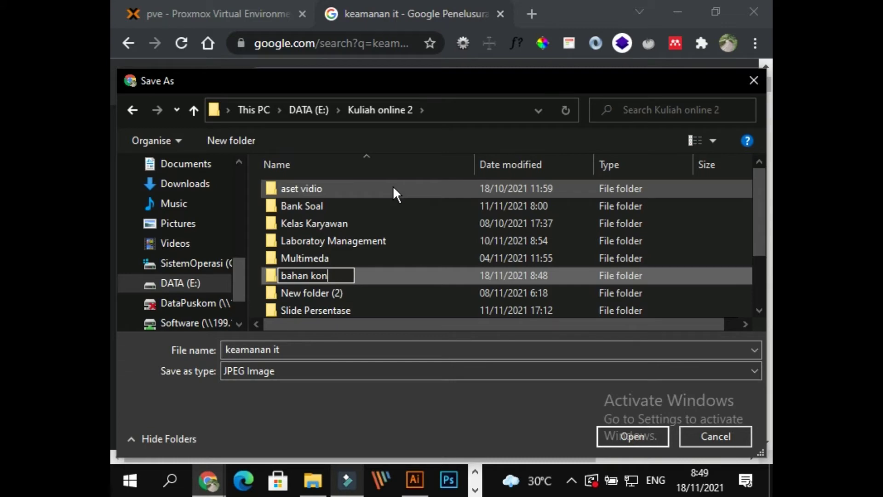
pyautogui.write('ten ')
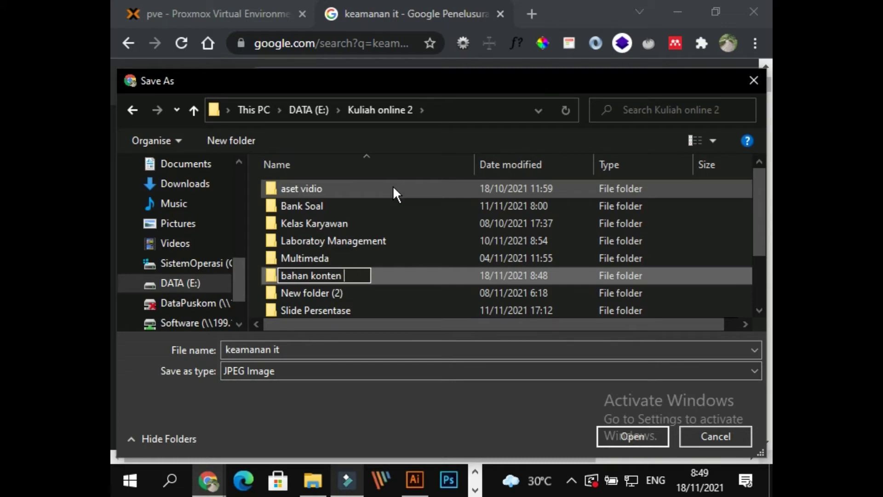
pyautogui.write('vidio yt')
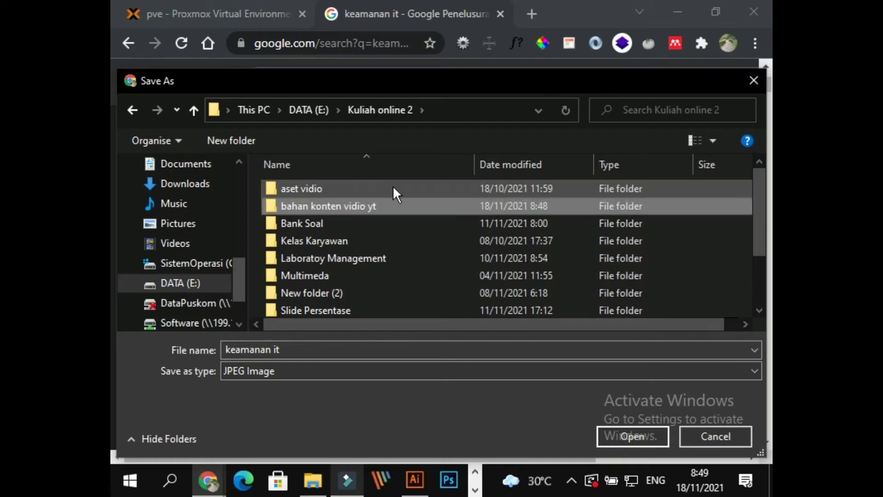
pyautogui.press('Return')
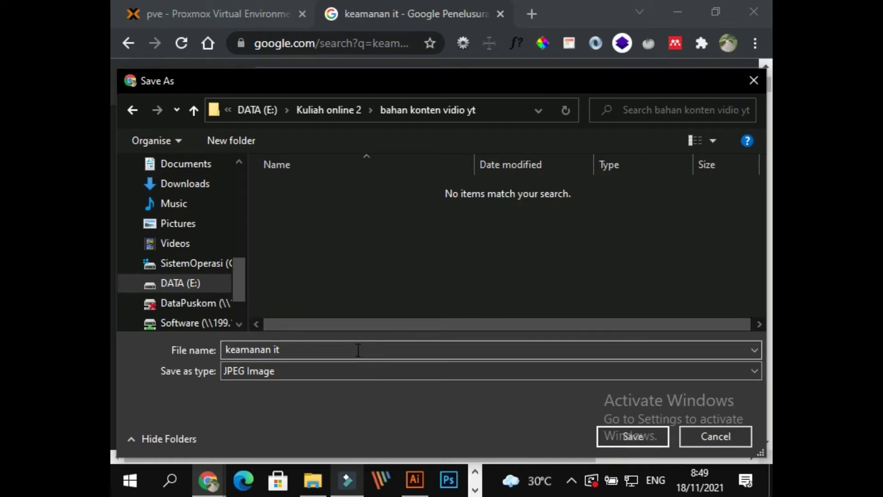
# Save the image as a JPEG in the new folder and close the photo viewer showing it.
pyautogui.click(357, 349)
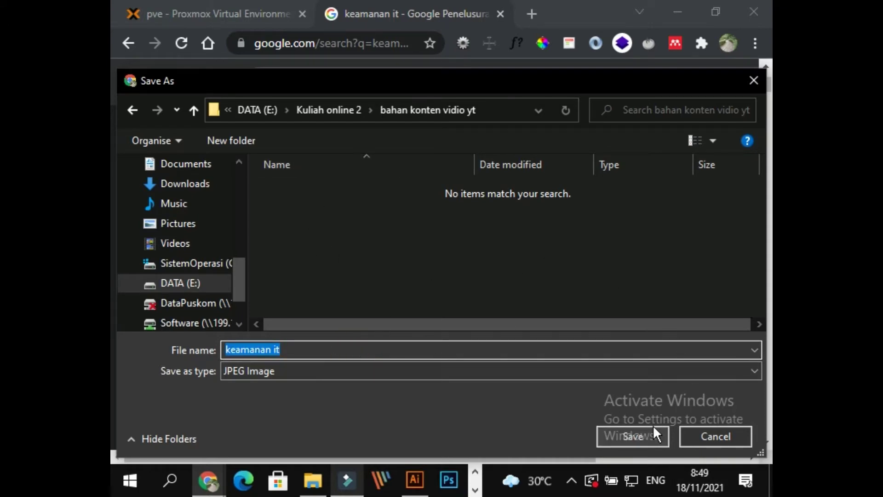
pyautogui.click(631, 432)
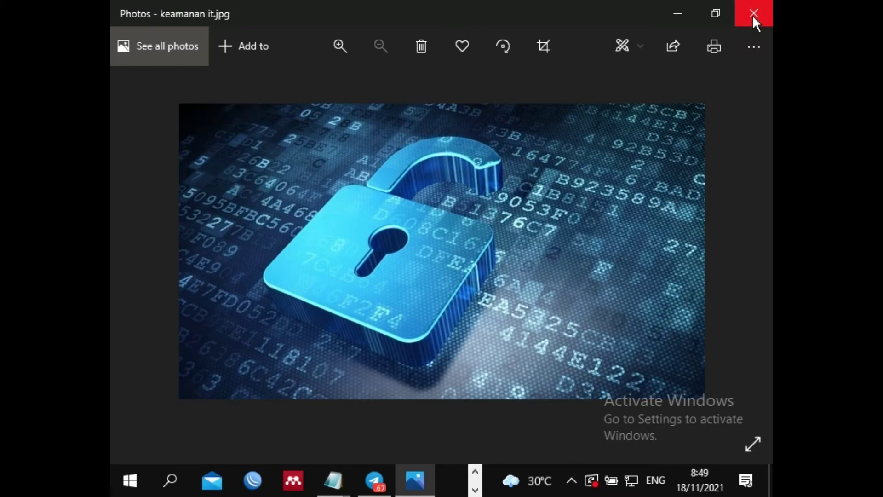
pyautogui.click(753, 14)
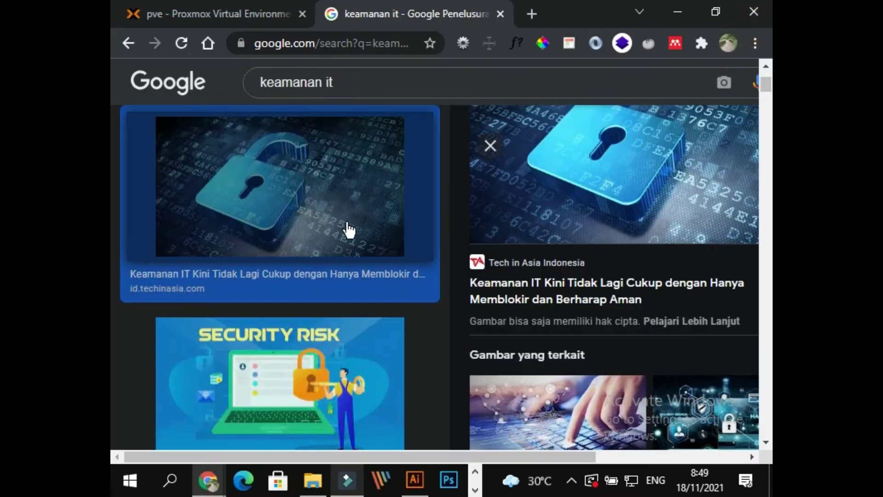
# Find the keamanan it image among File Explorer's recent files and place it on the tumbnail yt artboard in Illustrator.
pyautogui.click(312, 483)
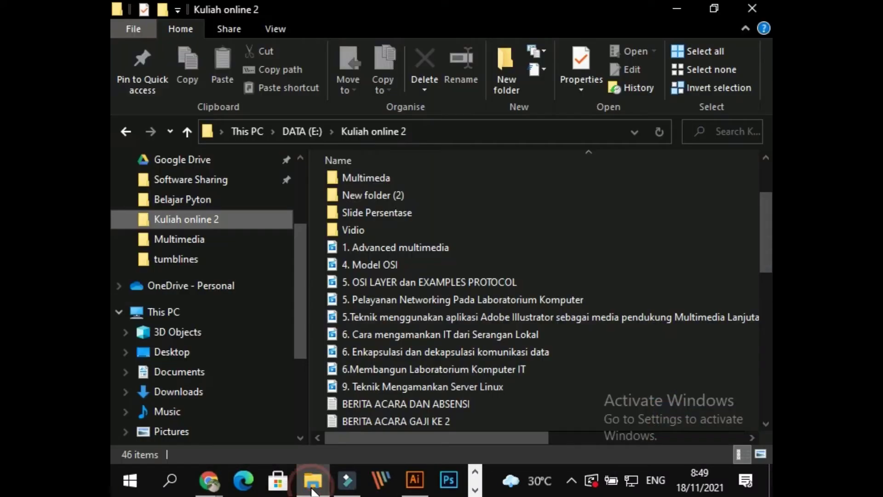
pyautogui.moveTo(299, 245); pyautogui.dragTo(216, 161)
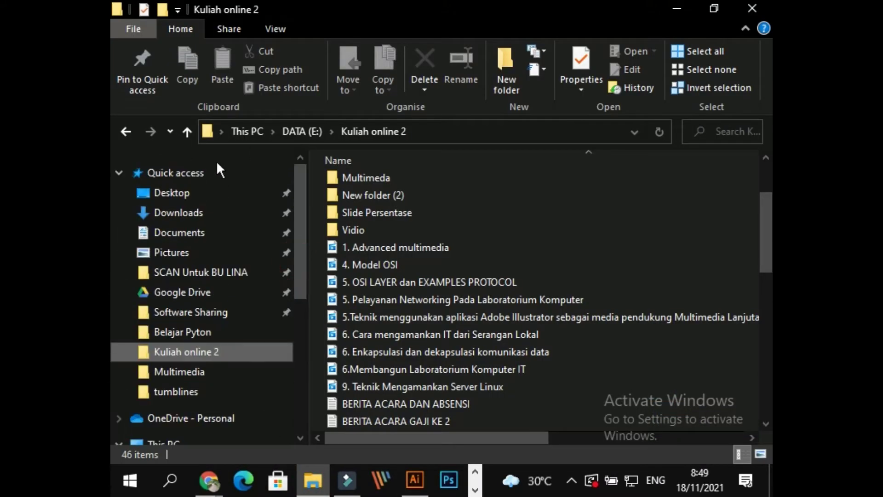
pyautogui.click(206, 170)
pyautogui.scroll(-5, 428, 349)
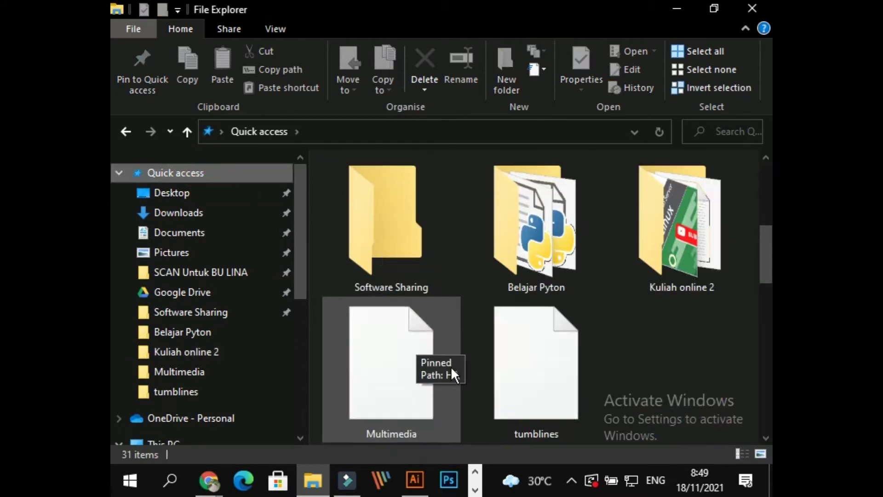
pyautogui.scroll(-4, 437, 370)
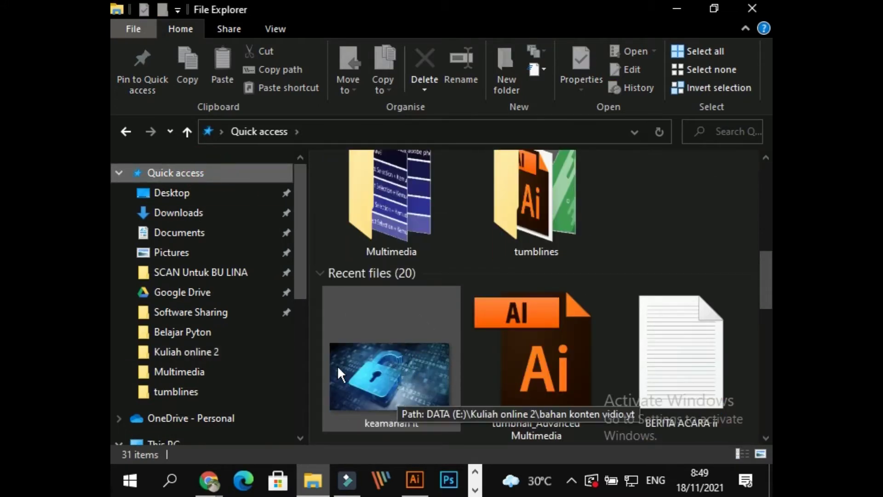
pyautogui.scroll(-3, 346, 219)
pyautogui.moveTo(382, 209); pyautogui.dragTo(271, 193)
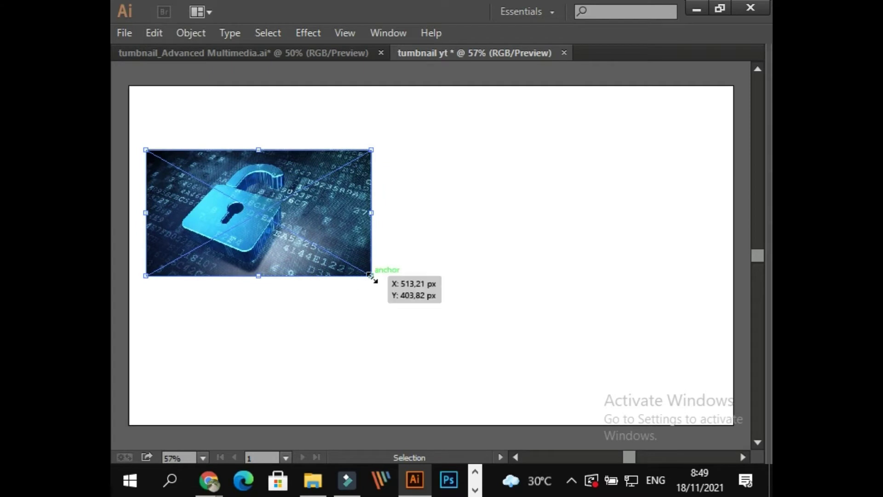
# Enlarge the padlock image proportionally to about two thirds of the artboard's width, then move it slightly upward and deselect it.
pyautogui.moveTo(373, 276); pyautogui.dragTo(455, 352)
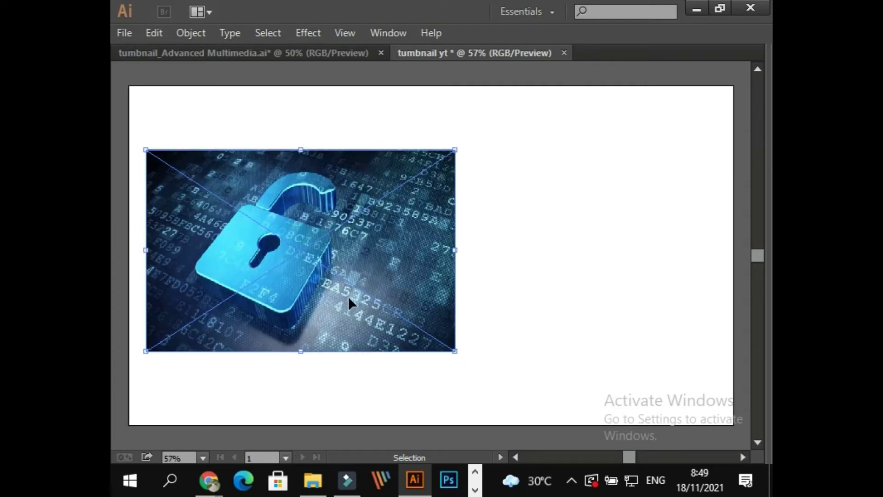
pyautogui.moveTo(348, 300); pyautogui.dragTo(345, 301)
pyautogui.click(315, 93)
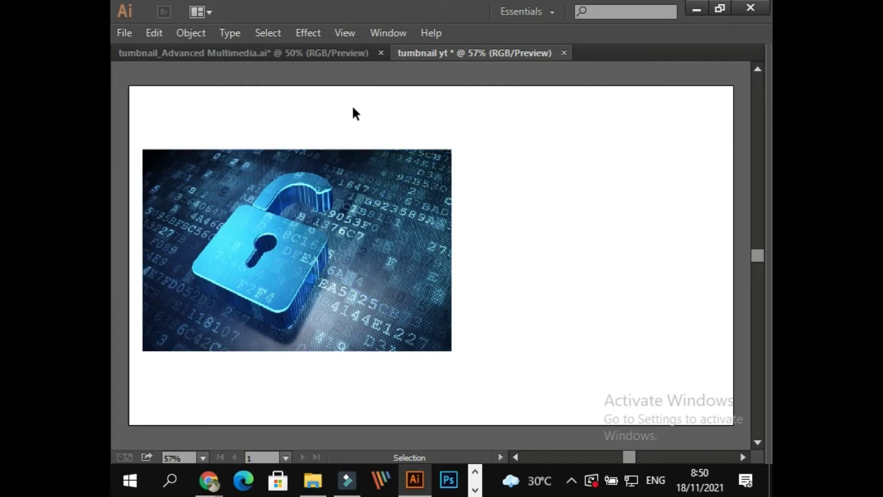
pyautogui.click(419, 230)
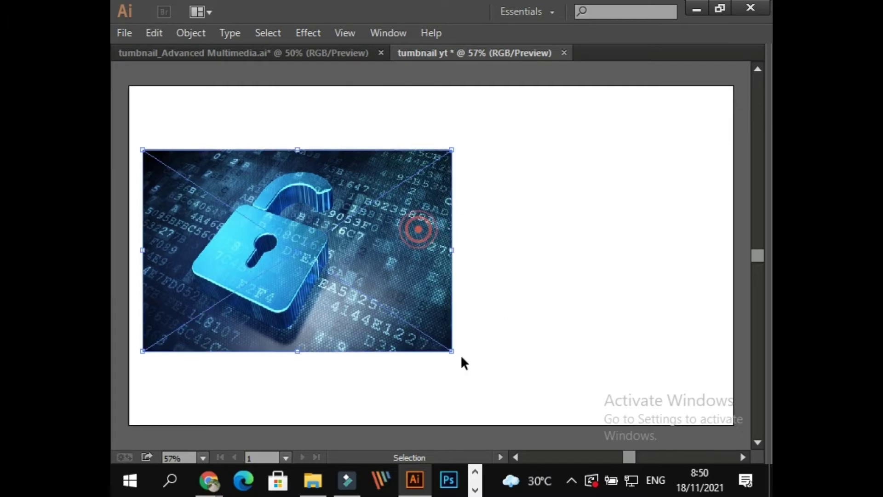
pyautogui.moveTo(453, 353); pyautogui.dragTo(554, 397)
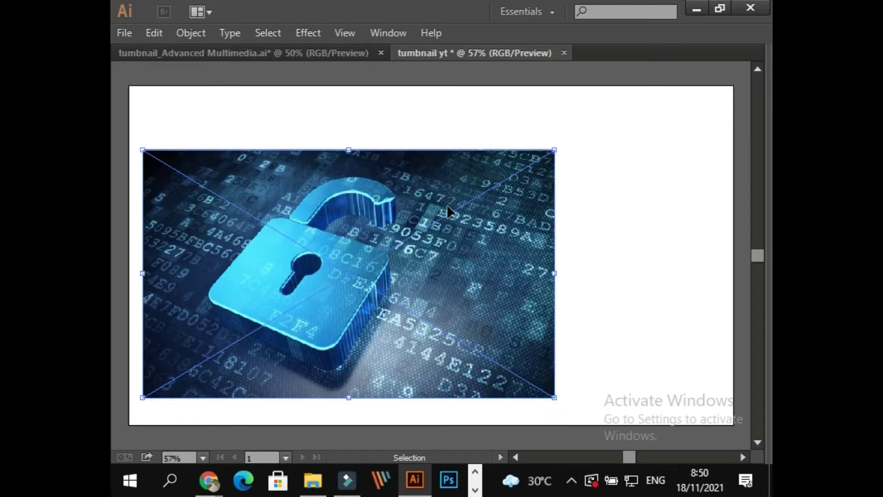
pyautogui.moveTo(446, 203); pyautogui.dragTo(444, 184)
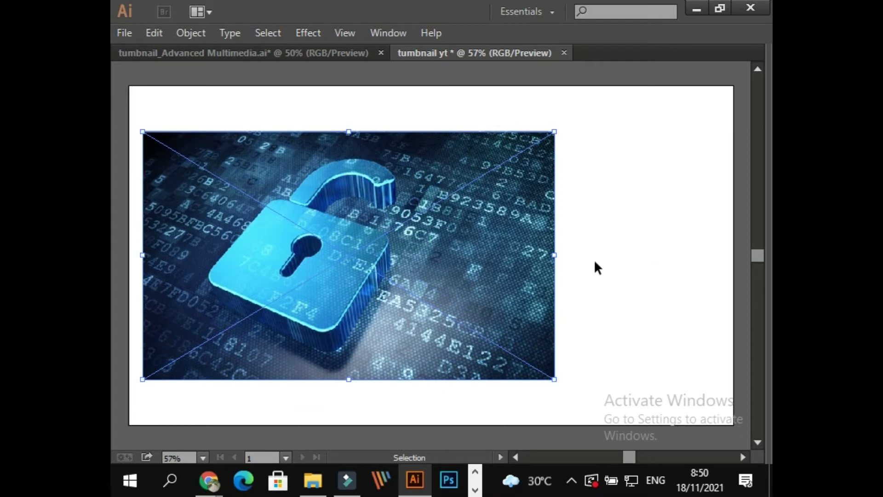
pyautogui.click(582, 208)
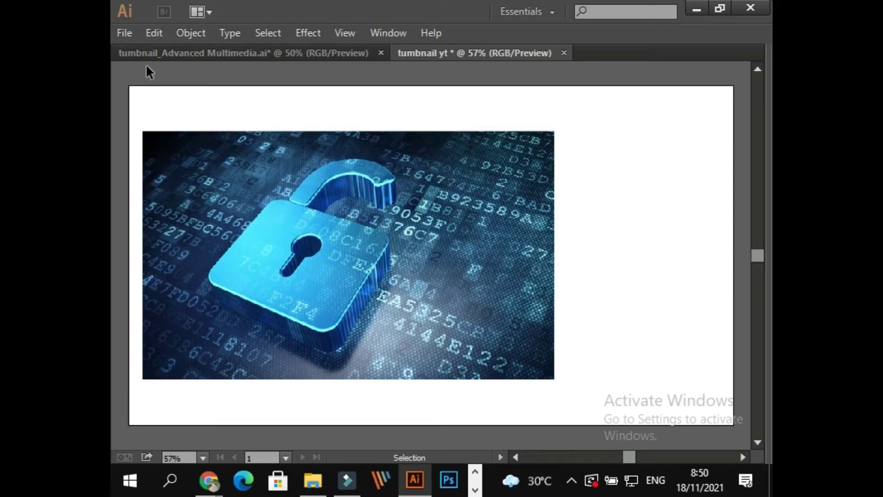
# Show the hidden tool panels, move the padlock image slightly to the right on the artboard, and deselect it.
pyautogui.press('Tab')
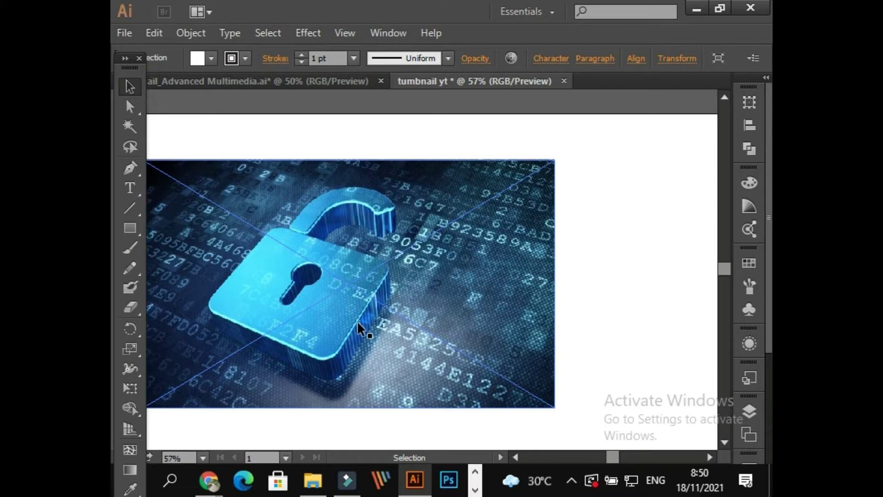
pyautogui.moveTo(375, 252); pyautogui.dragTo(398, 249)
pyautogui.scroll(-2, 410, 262)
pyautogui.scroll(1, 360, 227)
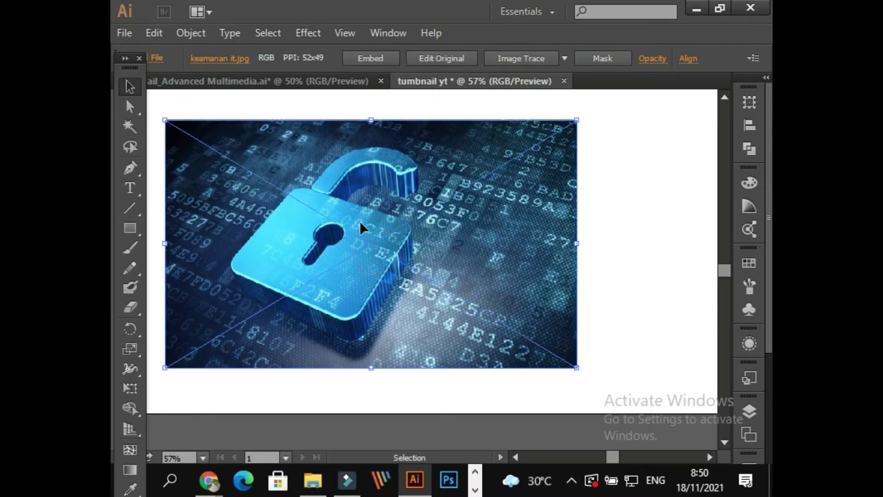
pyautogui.click(284, 120)
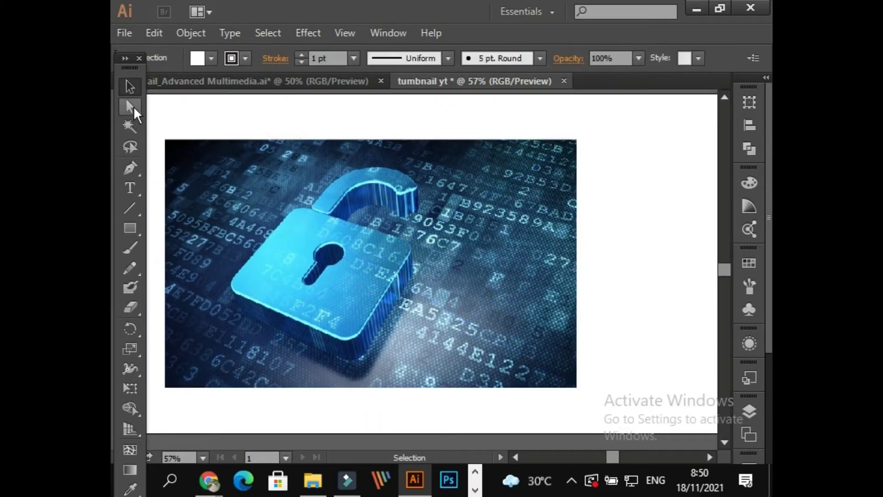
# Add the point text "KEMANAN IT" on the blank area above the padlock image.
pyautogui.click(130, 187)
pyautogui.click(169, 107)
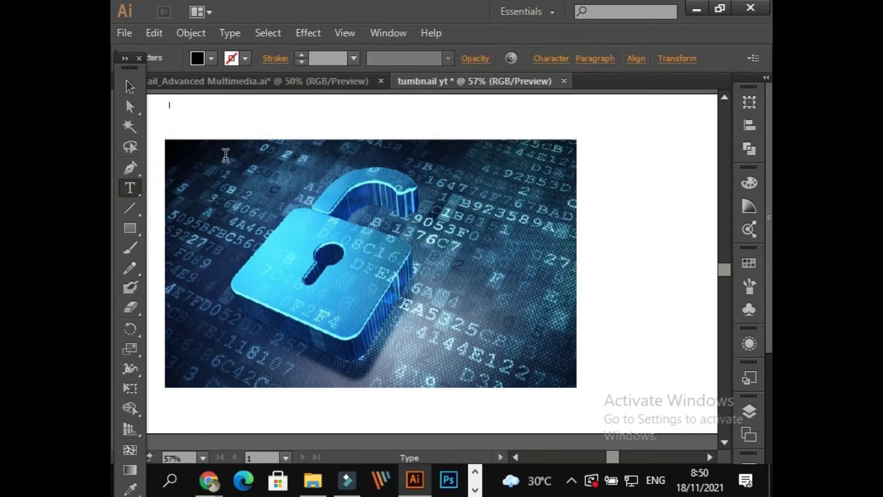
pyautogui.write('k')
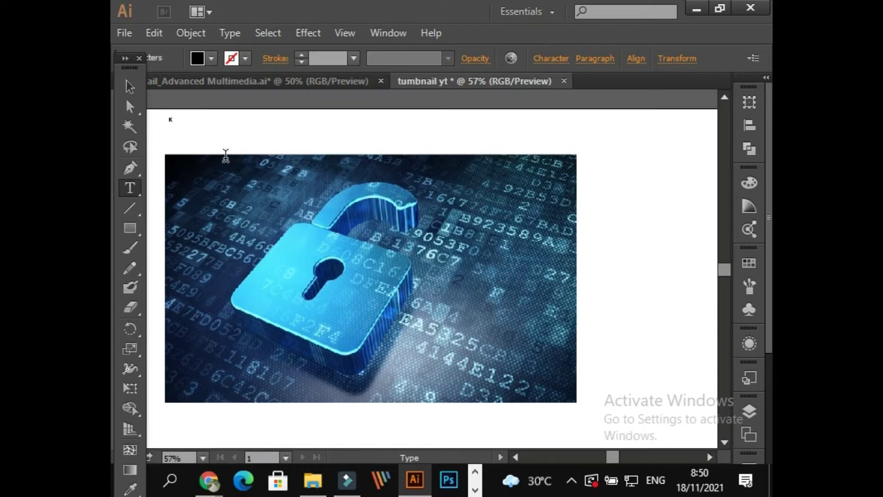
pyautogui.write('EMANAN I')
pyautogui.press('BackSpace')
pyautogui.write('T')
pyautogui.click(130, 86)
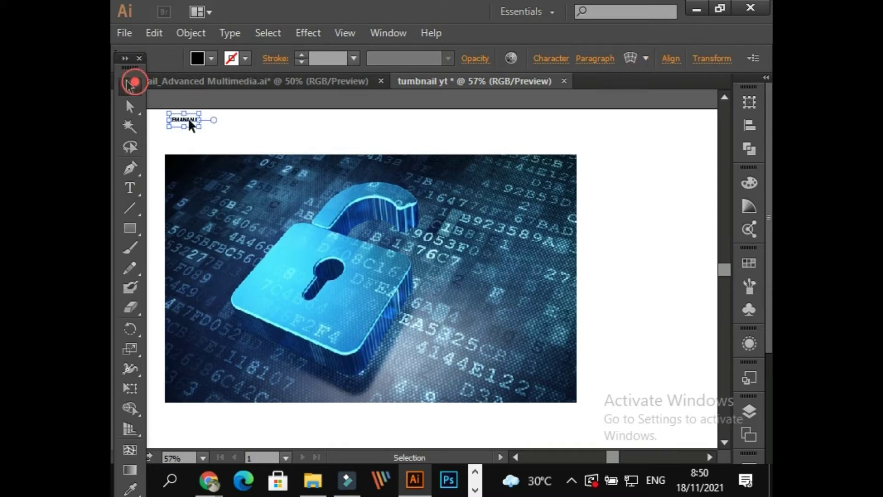
# Enlarge the KEMANAN IT title to about 40% of the artboard's width and place it just above the padlock image.
pyautogui.moveTo(200, 123); pyautogui.dragTo(409, 172)
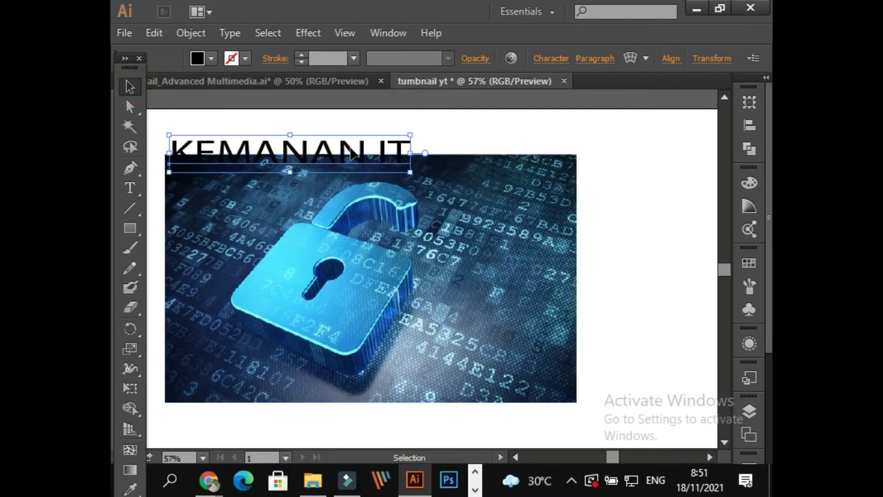
pyautogui.moveTo(351, 152); pyautogui.dragTo(343, 133)
pyautogui.click(483, 123)
# Shift the padlock image and the KEMANAN IT title slightly left so both start near the artboard's left edge.
pyautogui.scroll(-3, 485, 126)
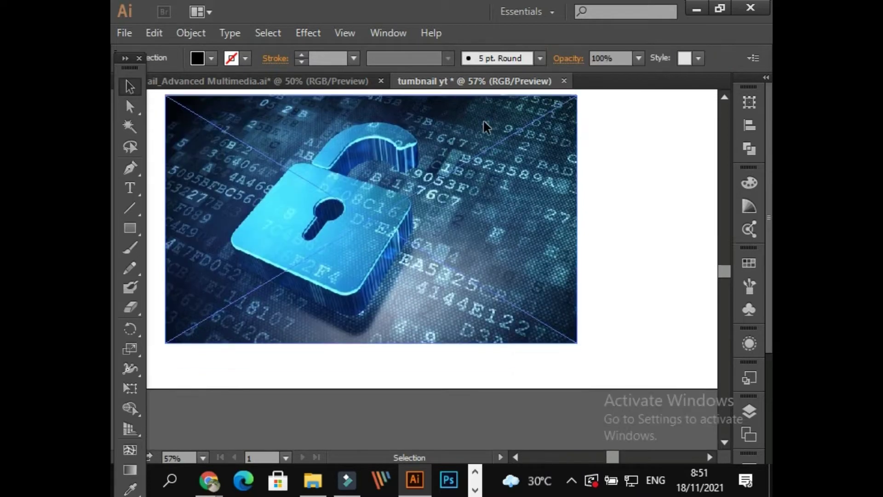
pyautogui.scroll(3, 485, 126)
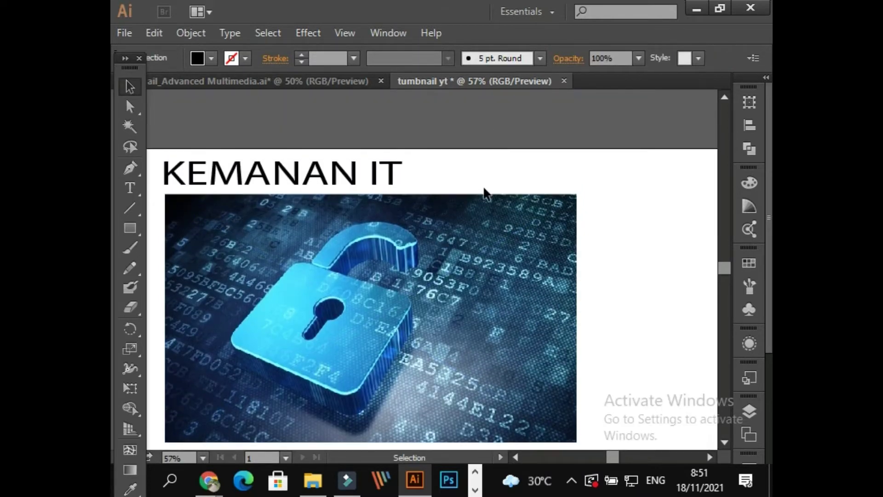
pyautogui.scroll(1, 509, 211)
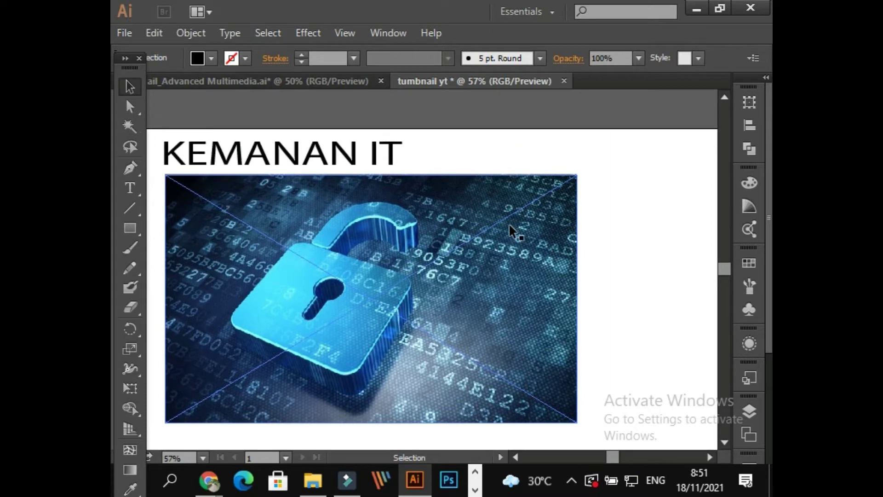
pyautogui.scroll(-2, 509, 207)
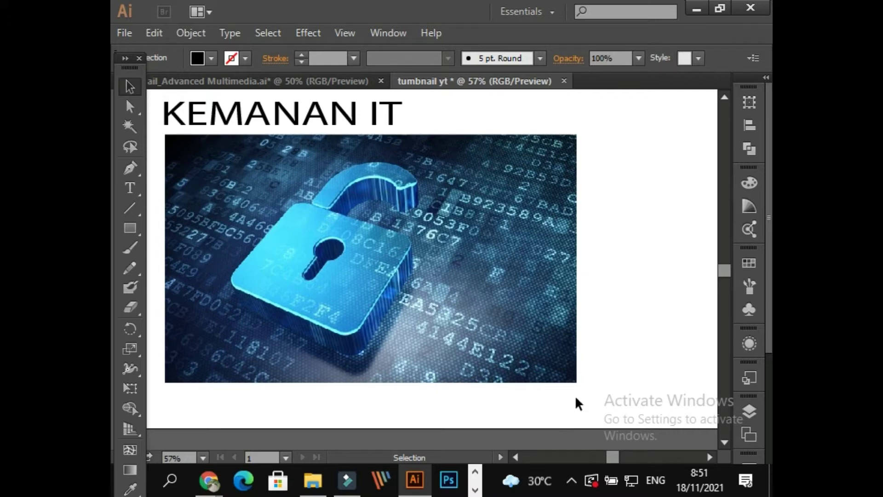
pyautogui.scroll(-2, 595, 371)
pyautogui.moveTo(591, 339); pyautogui.dragTo(483, 290)
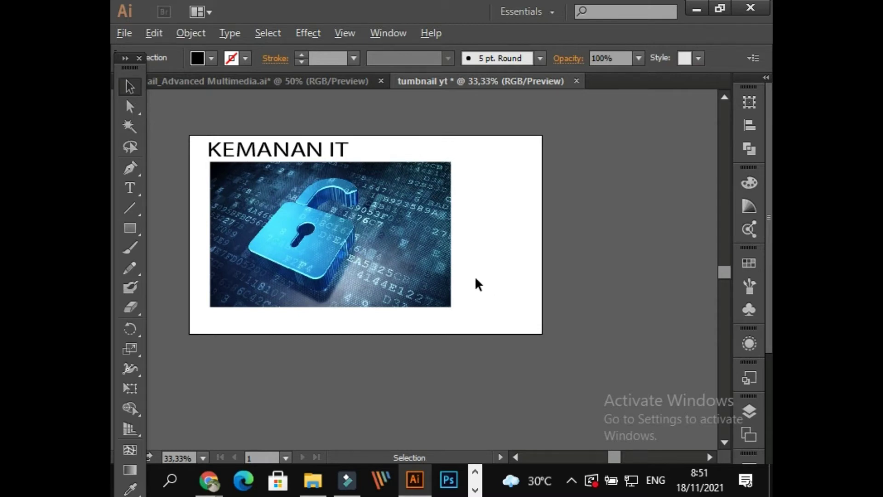
pyautogui.click(290, 230)
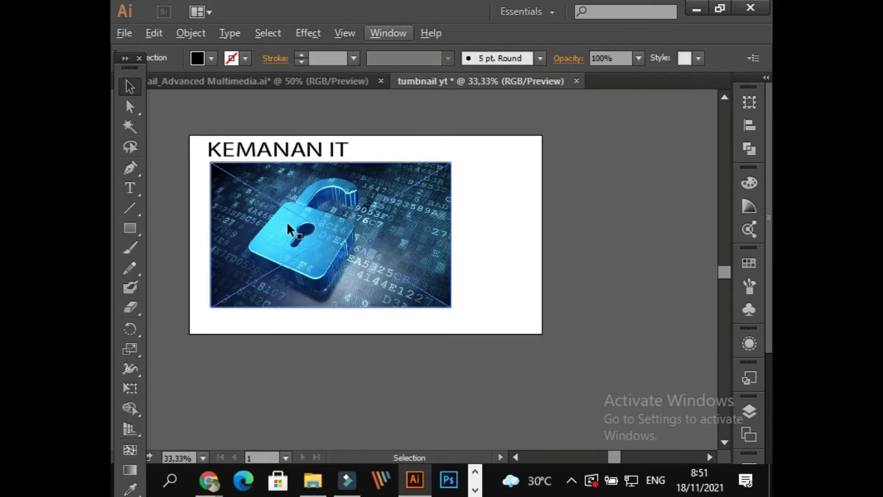
pyautogui.moveTo(292, 221); pyautogui.dragTo(278, 221)
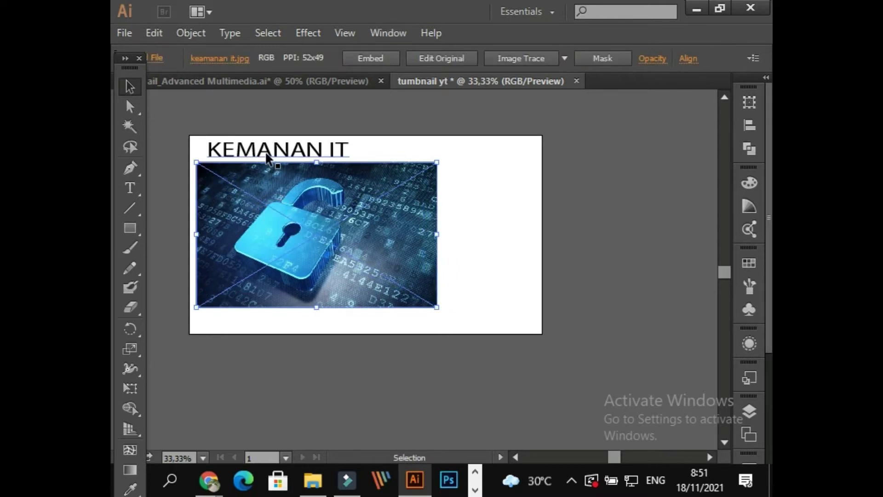
pyautogui.moveTo(266, 158); pyautogui.dragTo(256, 158)
pyautogui.click(297, 105)
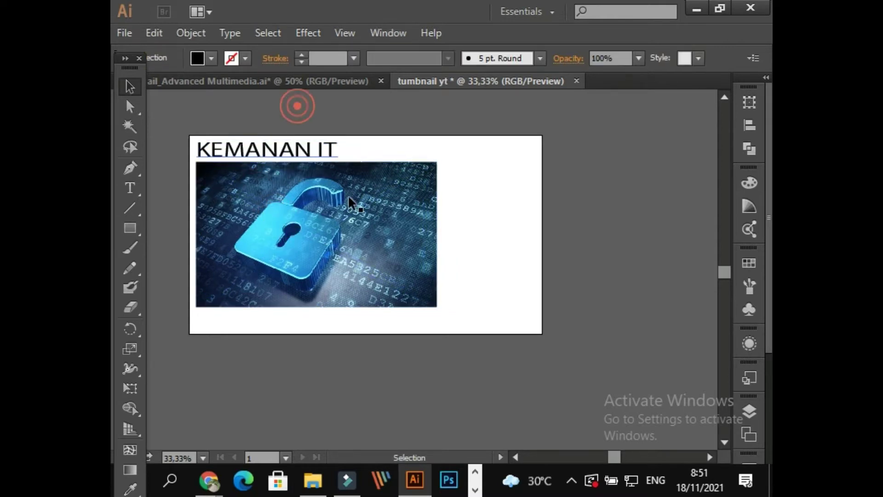
# Draw a four-point Pen shape over the artboard's right side, its slanted edge running from near the top edge's middle to three quarters along the bottom edge.
pyautogui.click(130, 169)
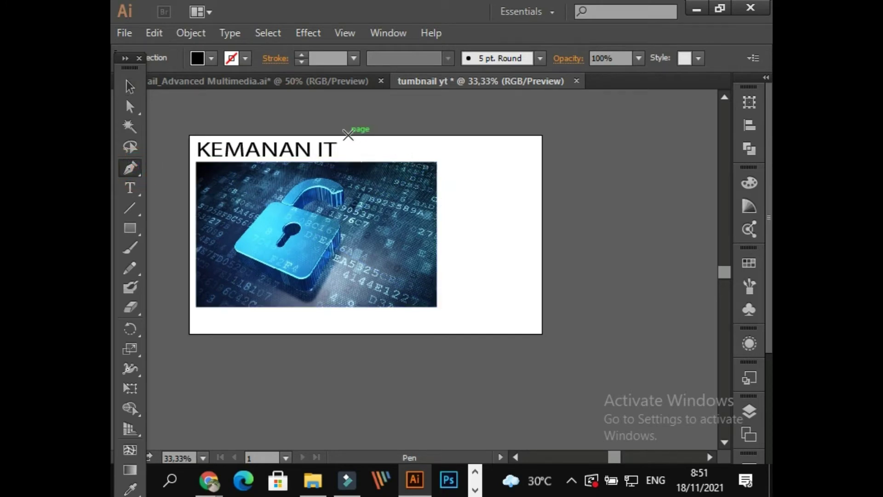
pyautogui.click(347, 134)
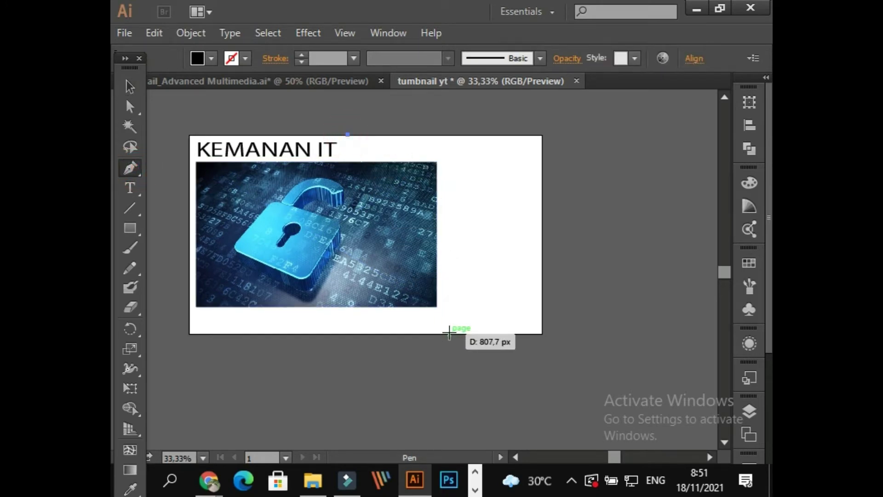
pyautogui.click(445, 333)
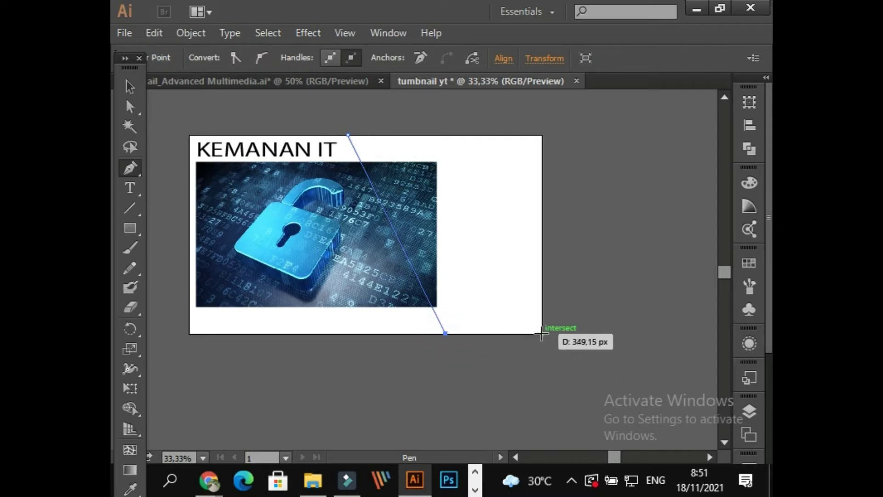
pyautogui.click(541, 333)
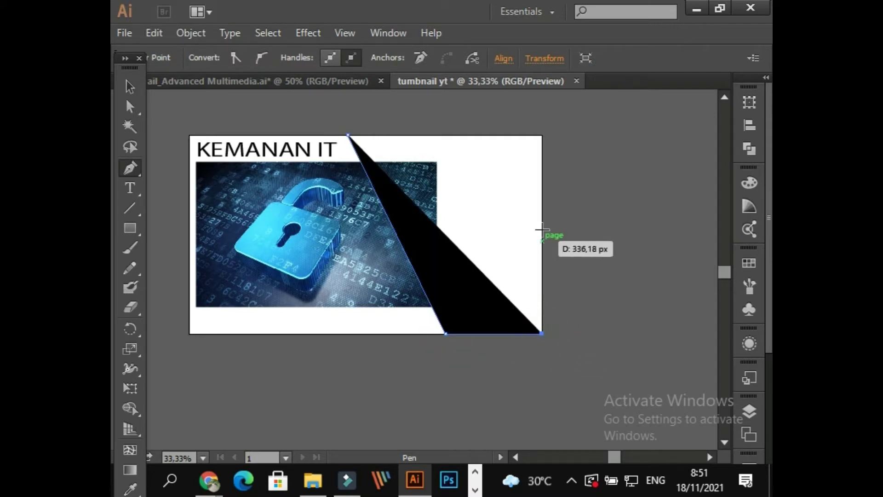
pyautogui.click(541, 135)
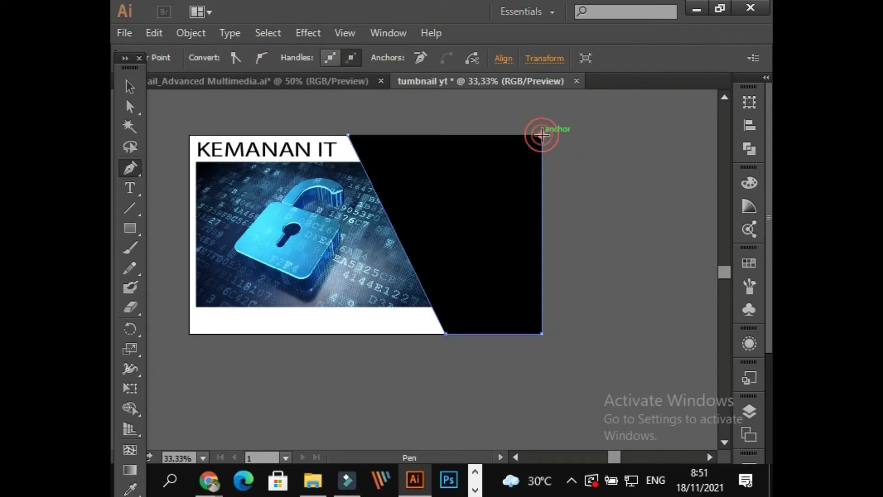
pyautogui.click(130, 87)
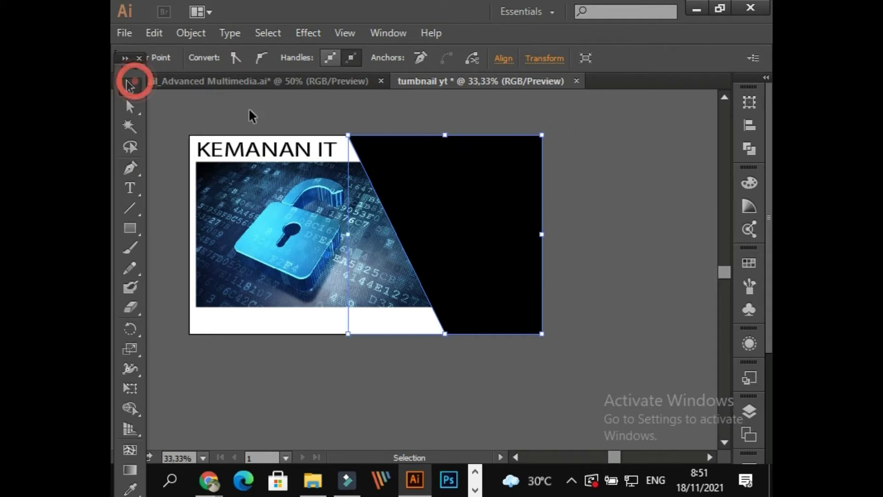
pyautogui.click(262, 112)
pyautogui.scroll(-3, 535, 271)
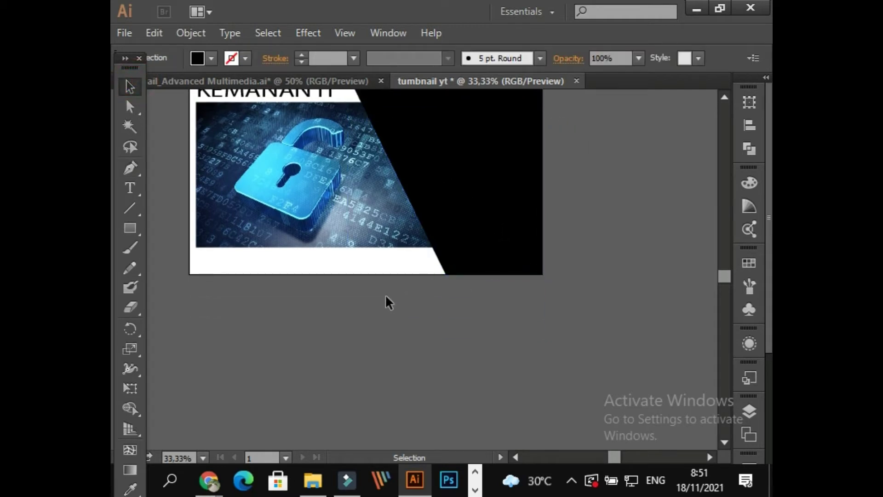
pyautogui.scroll(2, 384, 300)
pyautogui.click(285, 243)
pyautogui.click(343, 337)
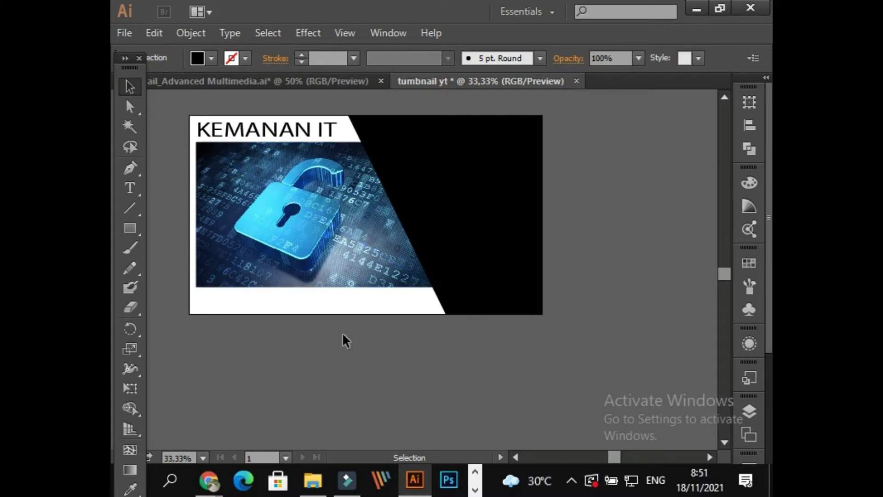
pyautogui.click(313, 271)
pyautogui.click(585, 296)
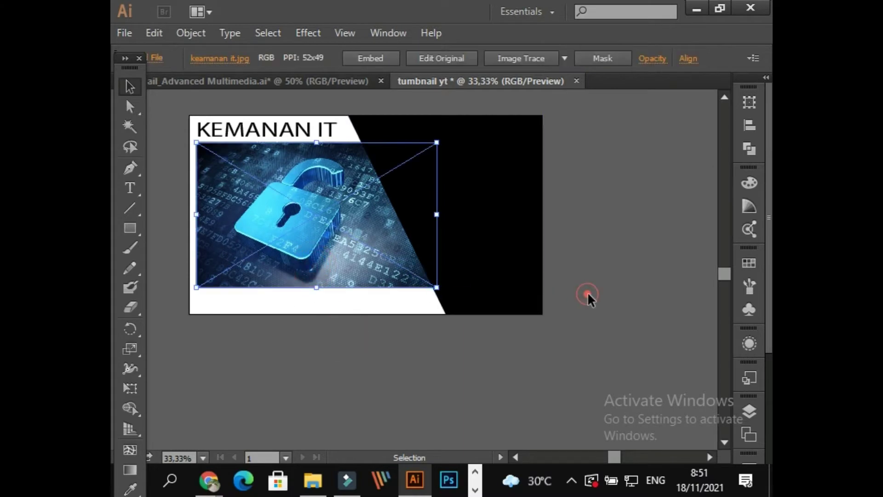
# Fill the slanted shape on the artboard's right side with the medium blue swatch and deselect it.
pyautogui.click(513, 228)
pyautogui.scroll(2, 517, 234)
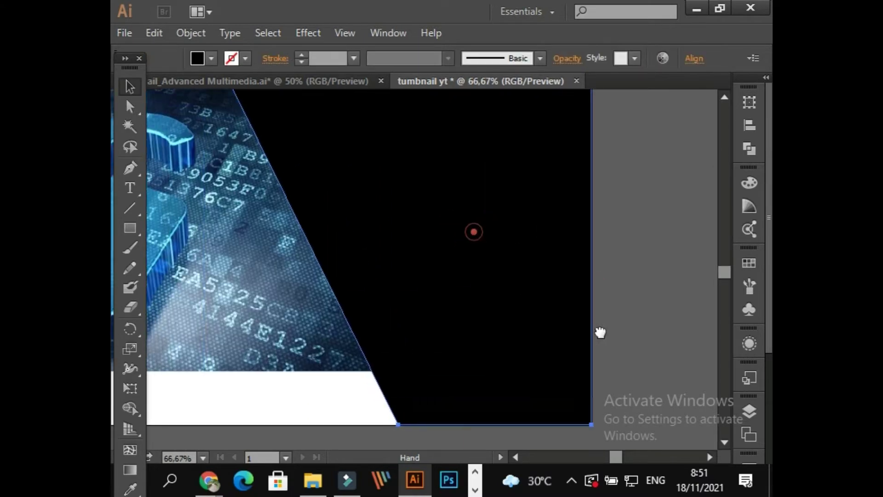
pyautogui.moveTo(473, 230); pyautogui.dragTo(638, 322)
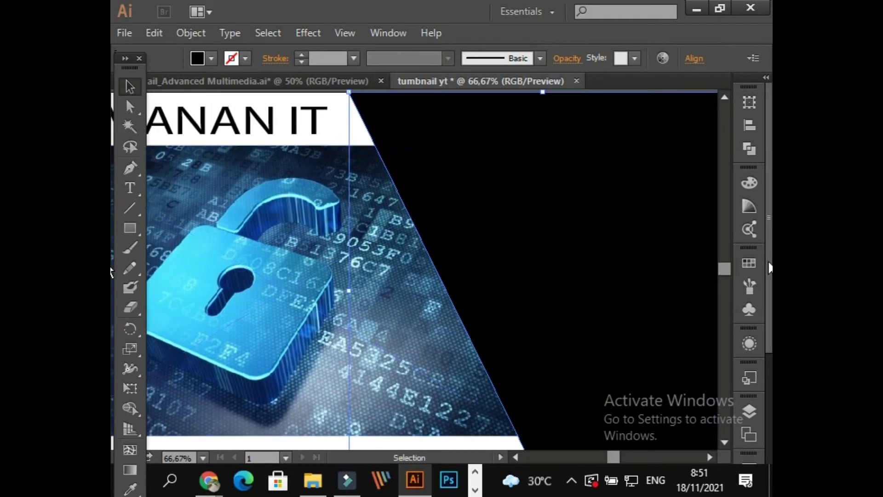
pyautogui.click(748, 206)
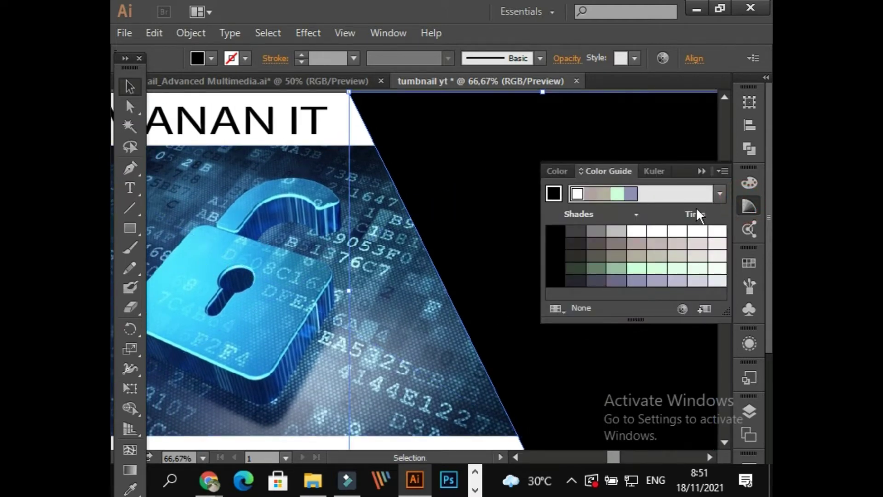
pyautogui.click(749, 262)
pyautogui.click(635, 281)
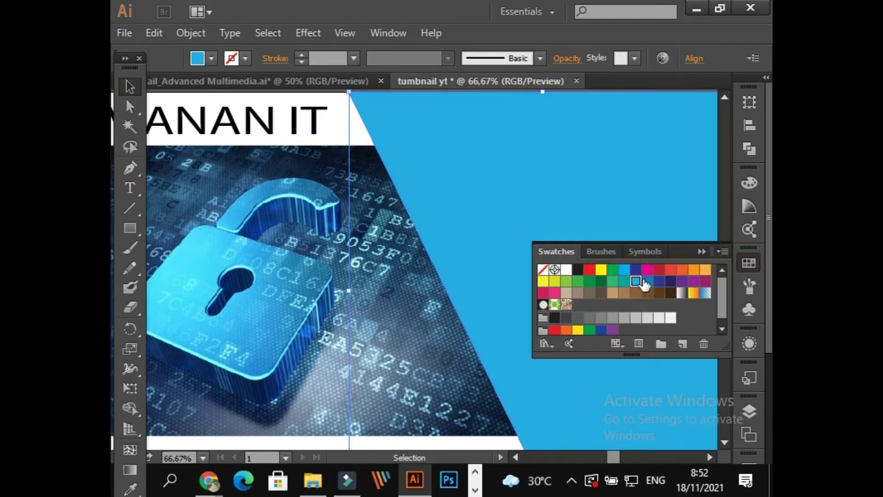
pyautogui.click(647, 282)
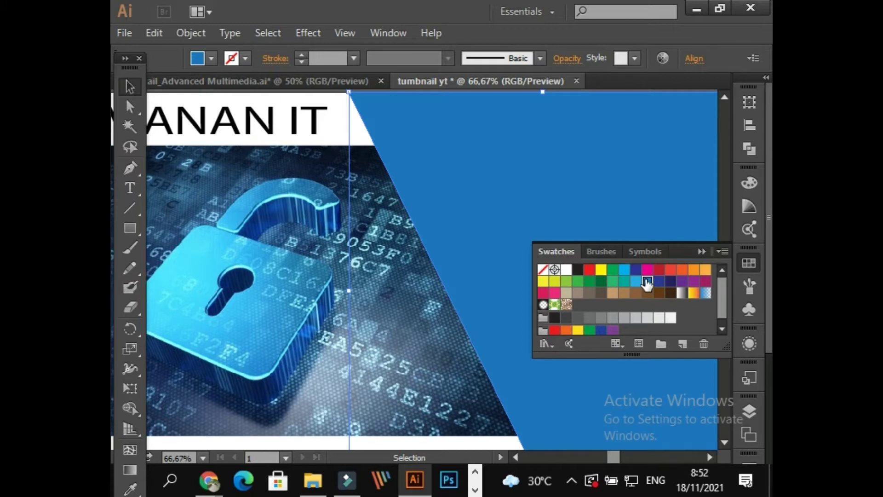
pyautogui.click(336, 111)
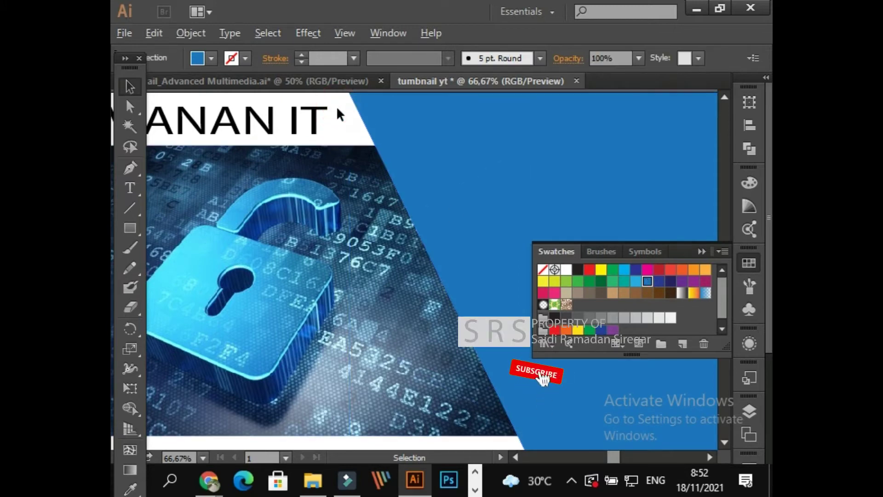
# Duplicate the KEMANAN IT title straight down into the white strip below the padlock image.
pyautogui.hotkey('ctrl', '-')
pyautogui.hotkey('ctrl', '-')
pyautogui.moveTo(335, 331); pyautogui.dragTo(349, 316)
pyautogui.click(296, 110)
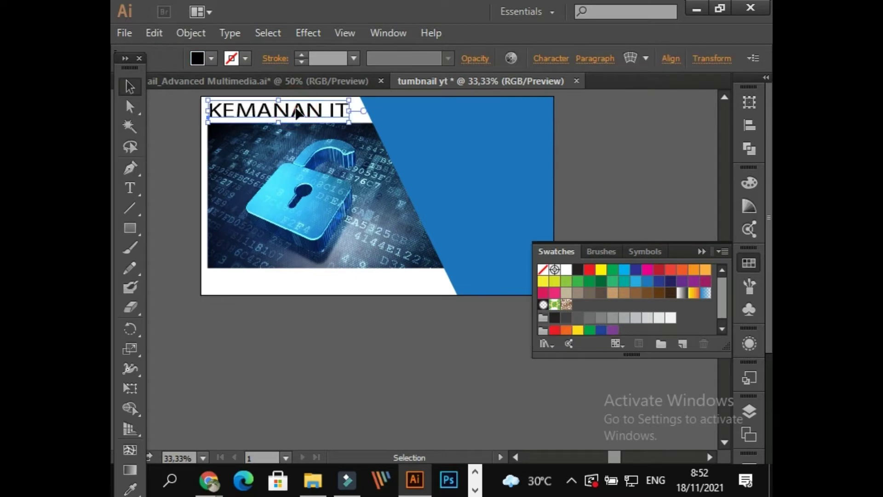
pyautogui.moveTo(299, 112); pyautogui.dragTo(300, 283)
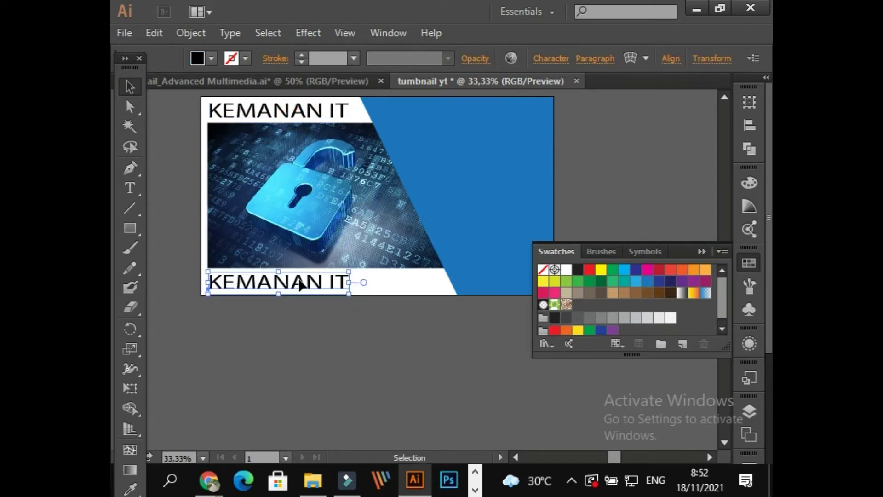
# Replace the text of the duplicated title below the image with "Part 1".
pyautogui.doubleClick(299, 283)
pyautogui.press('Right')
pyautogui.press('Right')
pyautogui.press('Right')
pyautogui.press('Right')
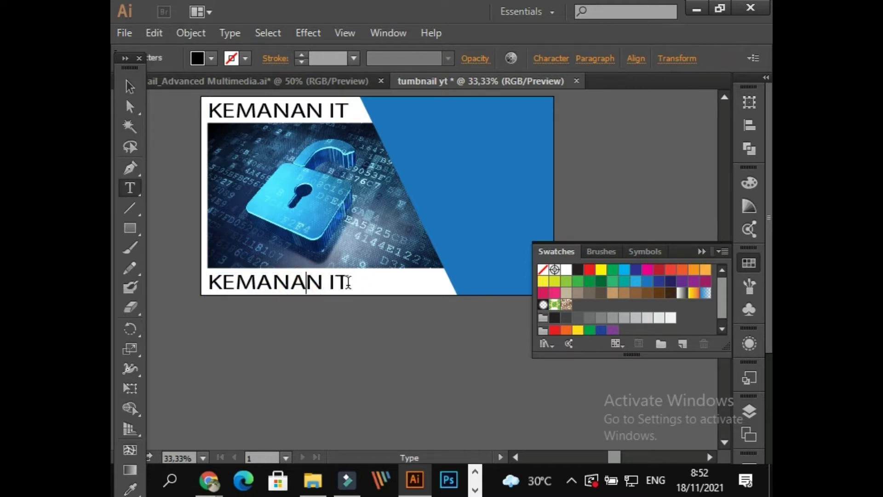
pyautogui.hotkey('shift', 'Left')
pyautogui.hotkey('shift', 'Left')
pyautogui.moveTo(298, 292); pyautogui.dragTo(207, 295)
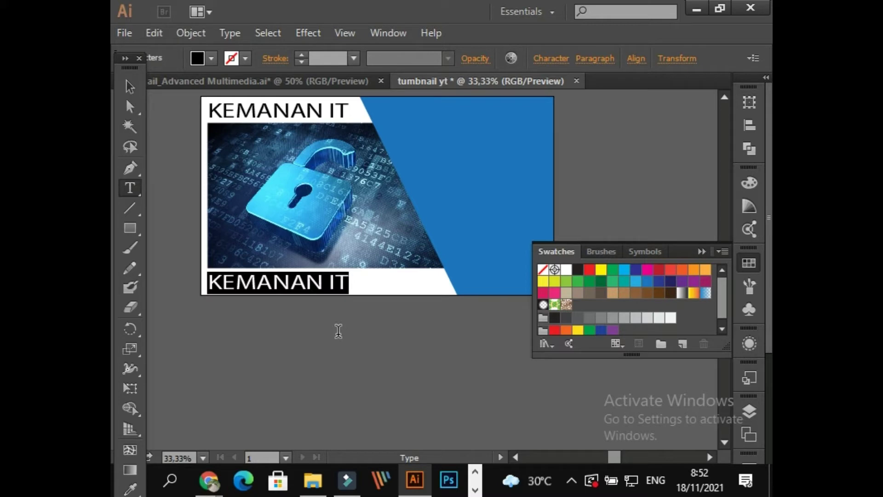
pyautogui.write('p')
pyautogui.press('BackSpace')
pyautogui.press('BackSpace')
pyautogui.press('BackSpace')
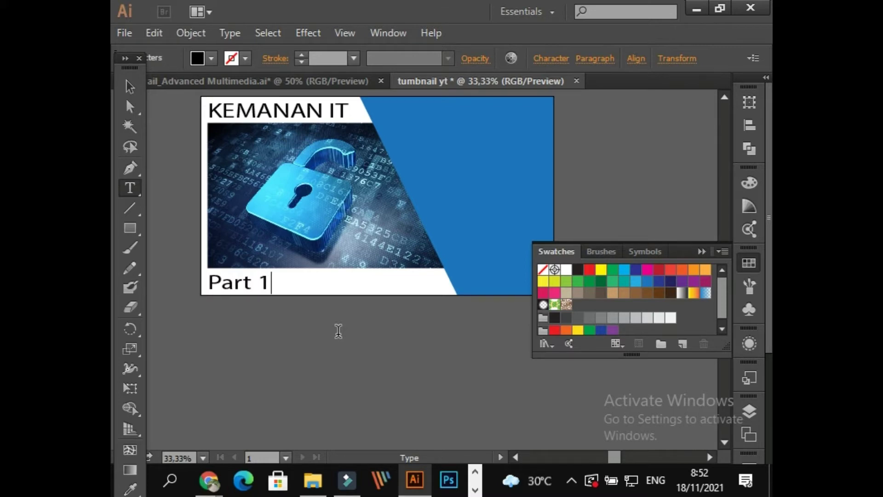
pyautogui.click(128, 89)
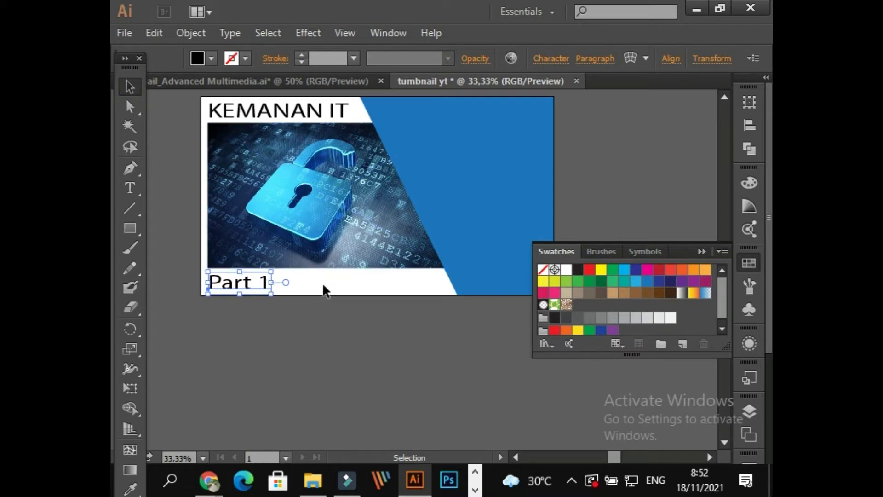
pyautogui.press('t')
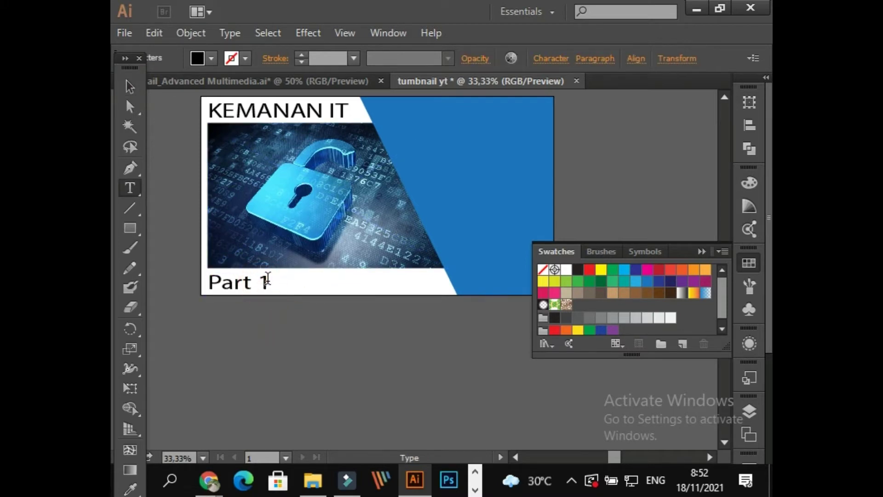
pyautogui.tripleClick(268, 279)
pyautogui.click(262, 281)
pyautogui.click(128, 81)
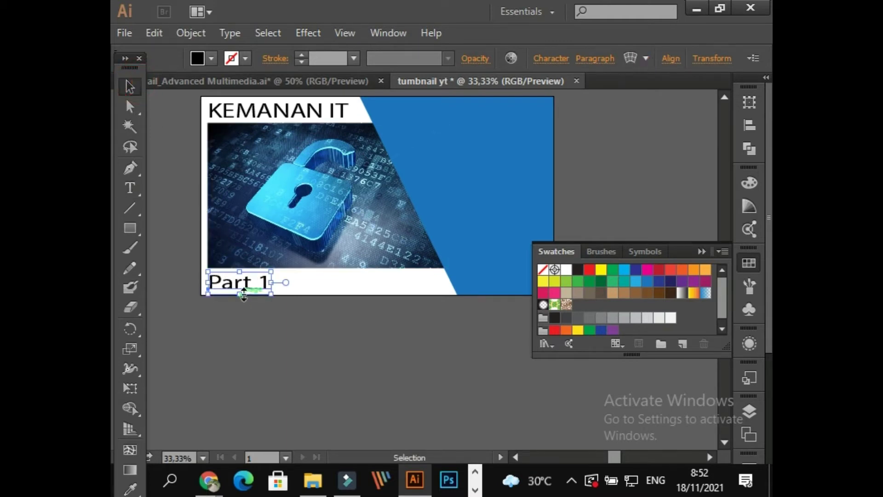
# Duplicate the "Part 1" text to the right within the white strip and replace the copy's text with "18/11/2021".
pyautogui.moveTo(247, 288); pyautogui.dragTo(382, 283)
pyautogui.doubleClick(382, 282)
pyautogui.hotkey('ctrl', 'a')
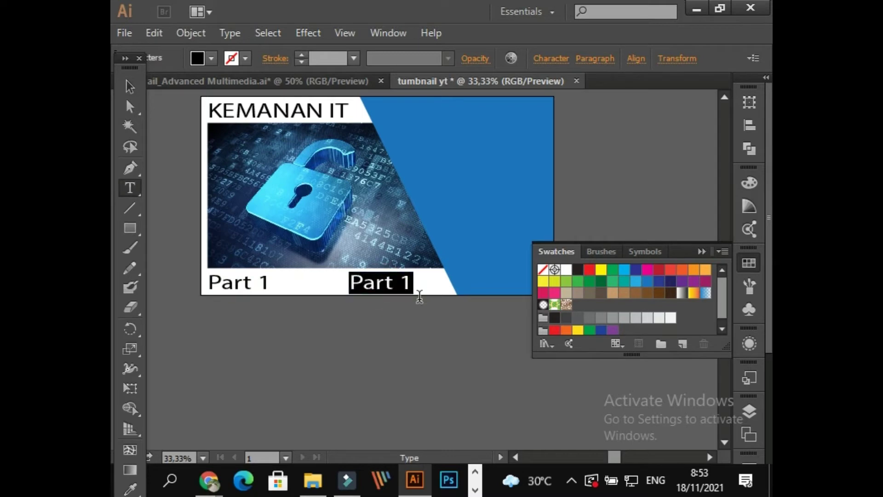
pyautogui.press('BackSpace')
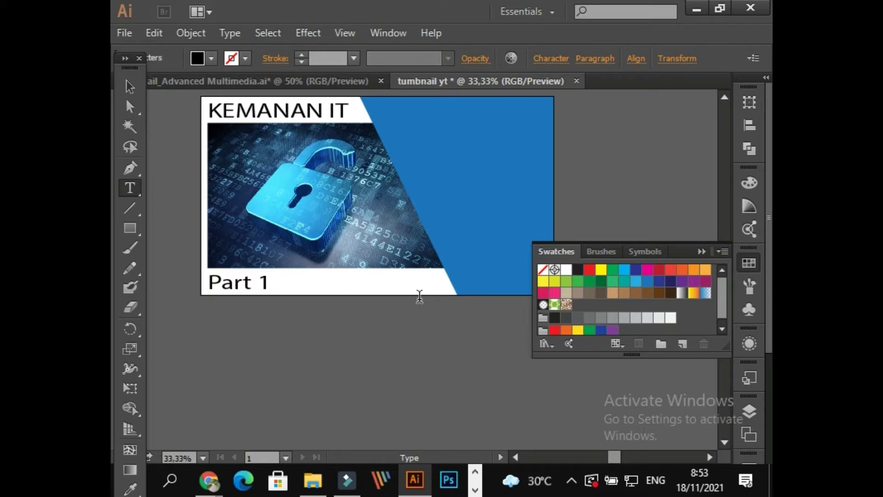
pyautogui.write('18/11/20')
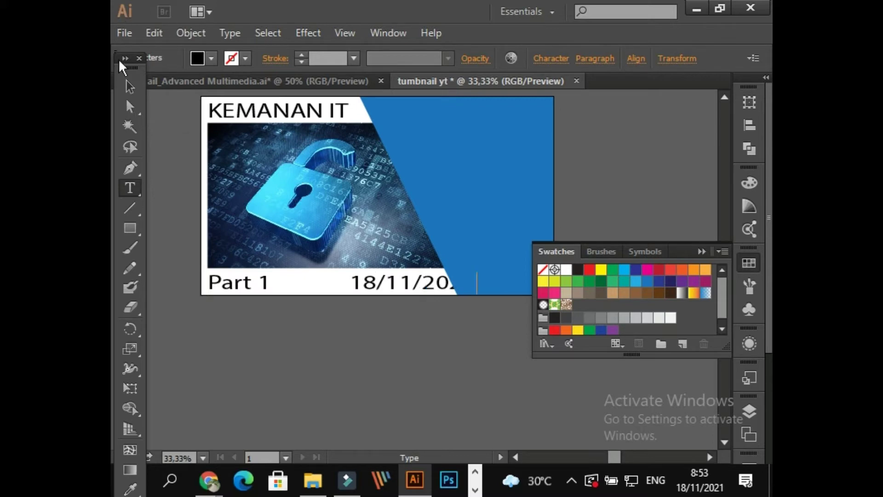
# Shrink the date text to fit in the white strip beside the slanted blue shape and deselect it.
pyautogui.click(125, 86)
pyautogui.click(408, 281)
pyautogui.moveTo(408, 282)
pyautogui.mouseDown()
pyautogui.moveTo(385, 282)
pyautogui.moveTo(403, 288)
pyautogui.mouseUp()
pyautogui.click(423, 320)
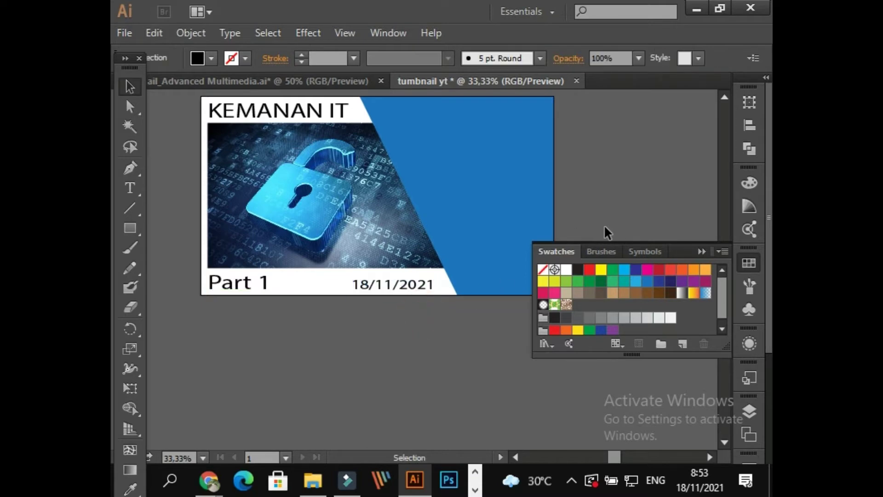
pyautogui.scroll(1, 644, 200)
pyautogui.scroll(-1, 645, 200)
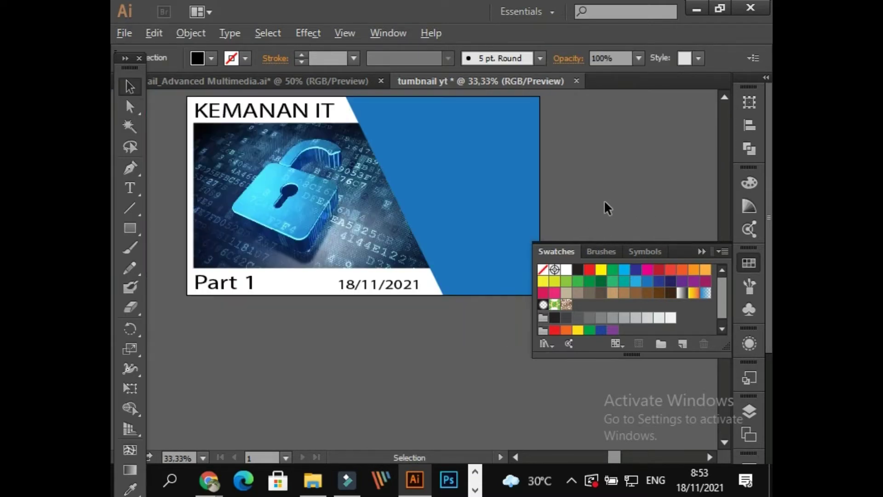
pyautogui.moveTo(595, 198); pyautogui.dragTo(580, 205)
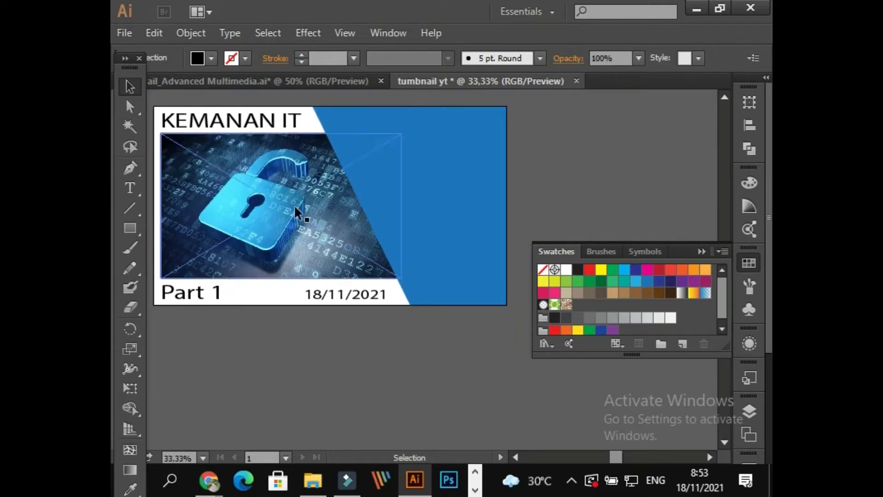
pyautogui.click(366, 353)
pyautogui.click(280, 226)
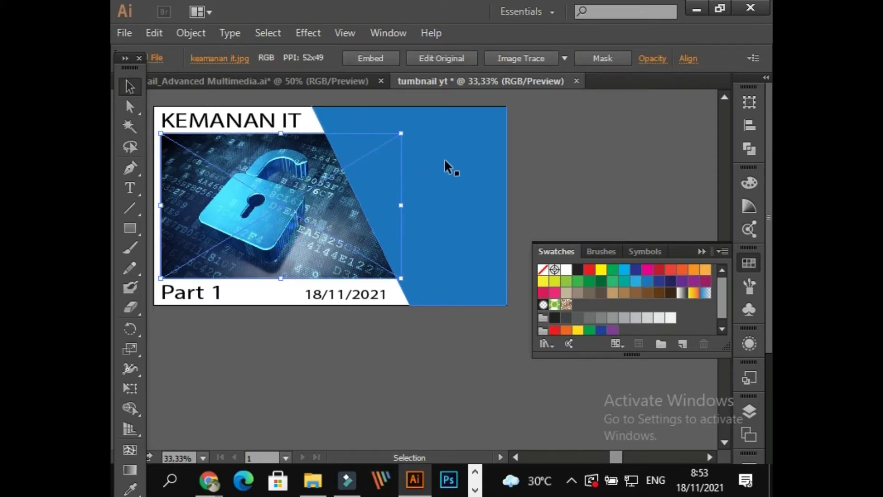
pyautogui.click(606, 174)
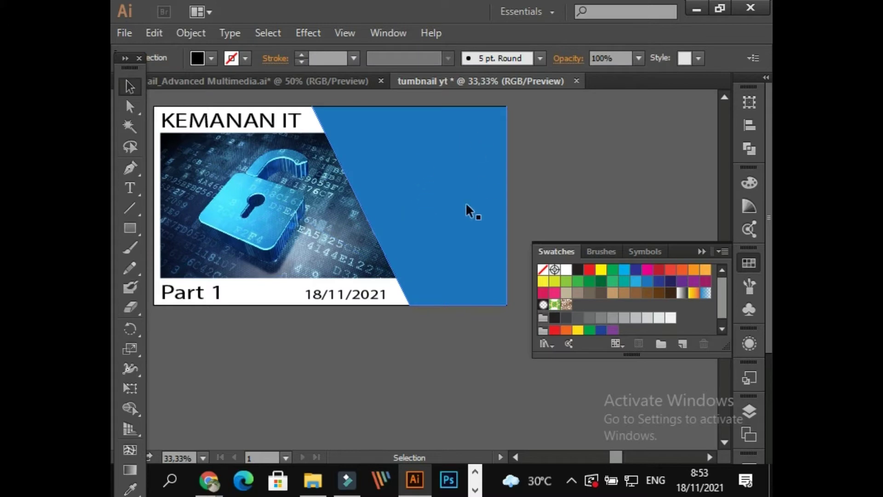
pyautogui.click(543, 149)
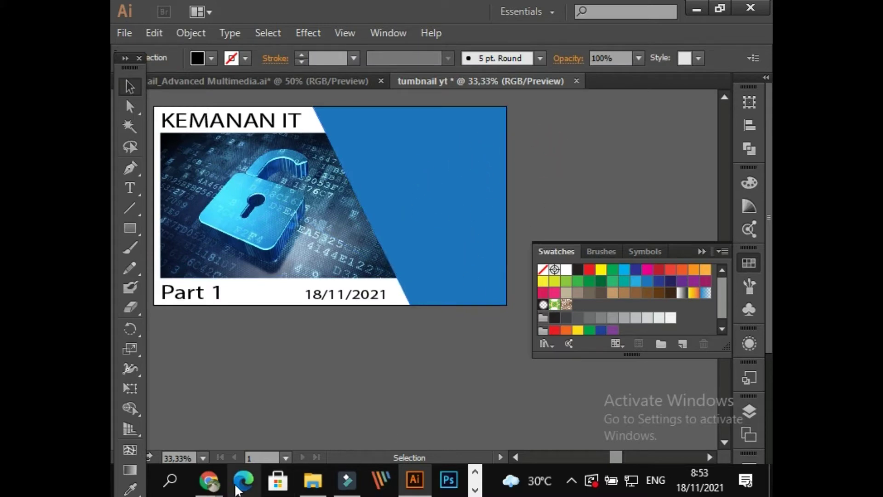
# Switch to File Explorer and open the DATA (E:) drive.
pyautogui.click(209, 480)
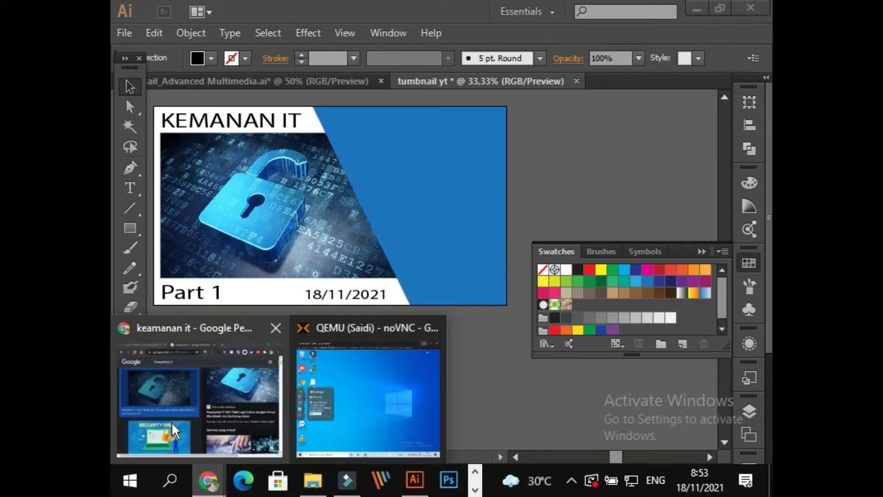
pyautogui.click(313, 480)
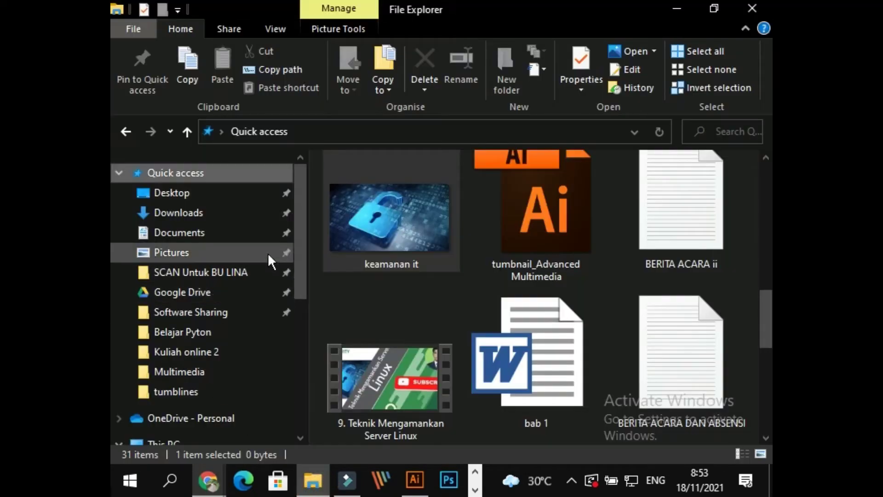
pyautogui.scroll(-2, 161, 393)
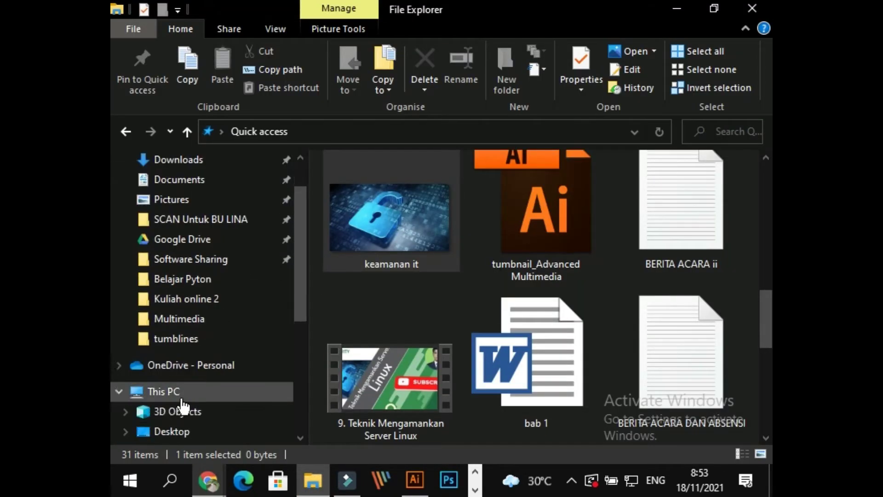
pyautogui.scroll(-3, 188, 396)
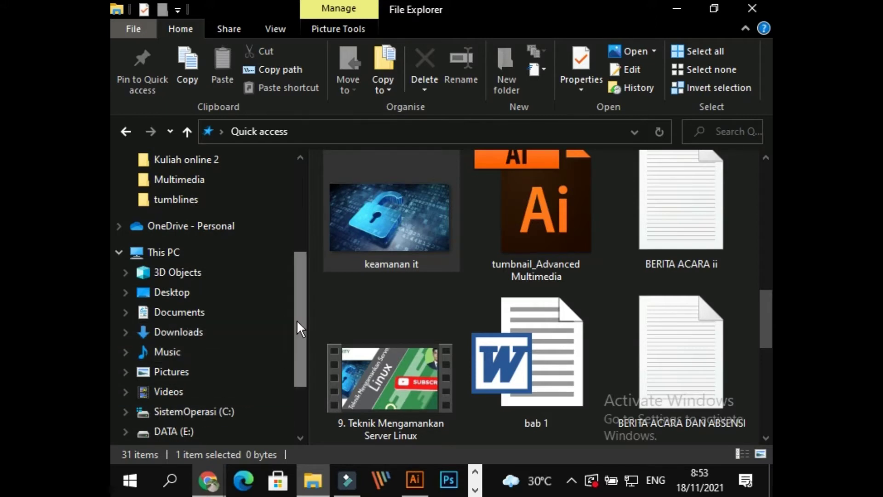
pyautogui.moveTo(297, 321); pyautogui.dragTo(297, 367)
pyautogui.click(166, 344)
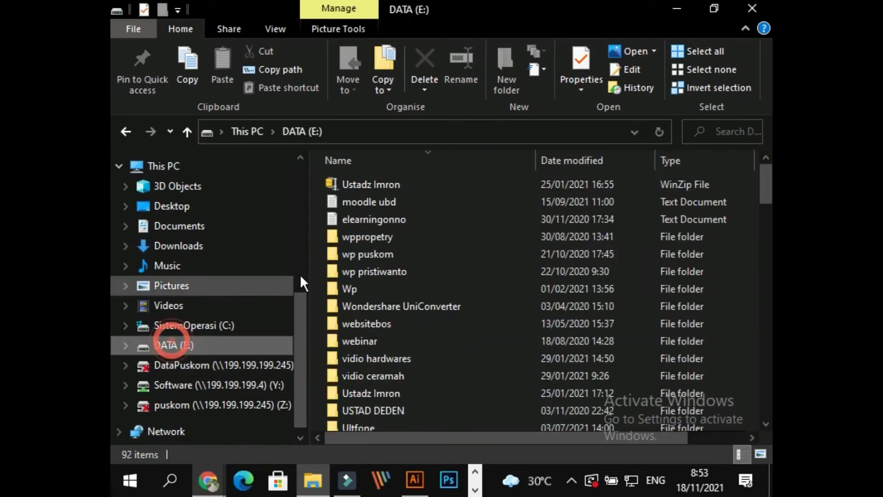
# Check the Kuliah online 2 folder and the folders starting with T on the drive for a portrait photo.
pyautogui.click(338, 256)
pyautogui.press('k')
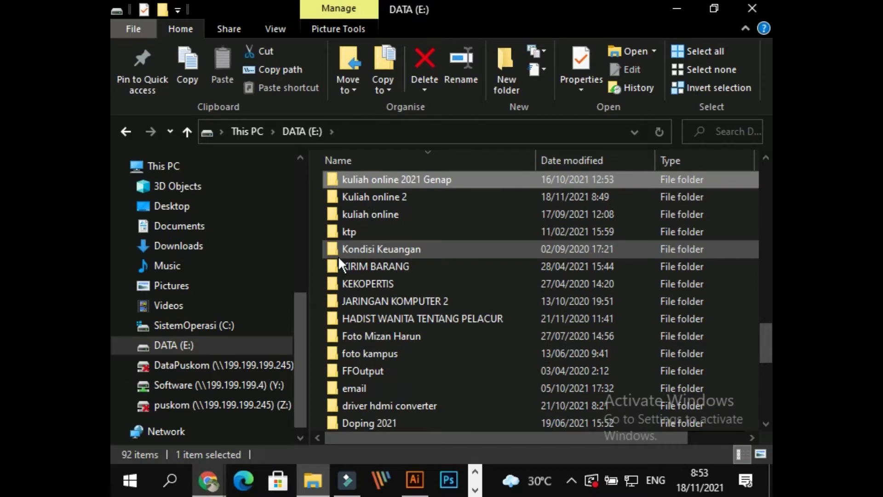
pyautogui.press('Down')
pyautogui.press('Return')
pyautogui.press('BackSpace')
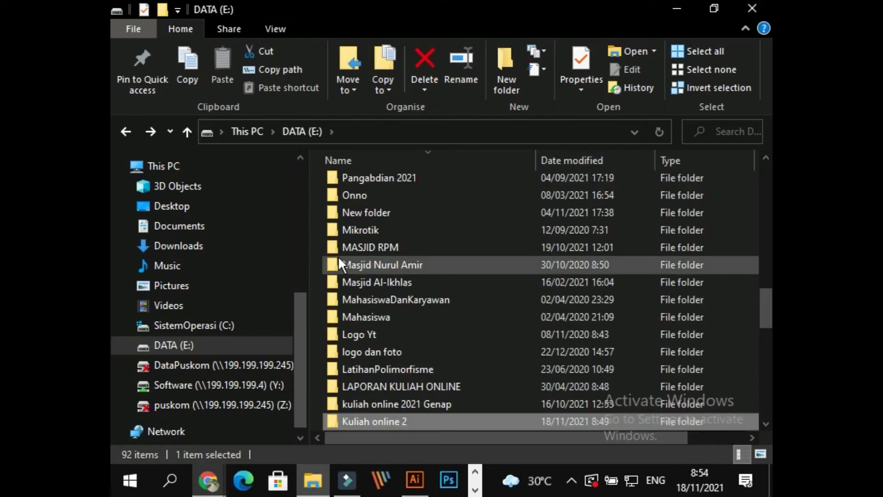
pyautogui.press('t')
pyautogui.press('Down')
pyautogui.press('Down')
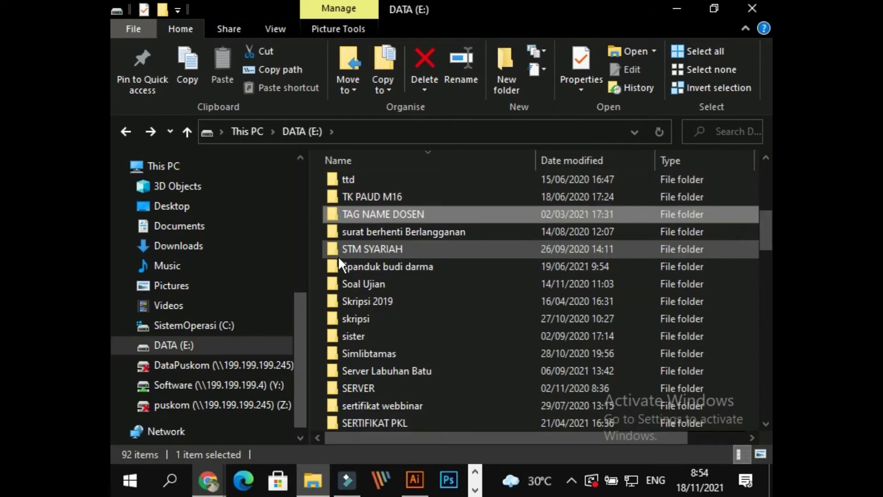
pyautogui.press('BackSpace')
# Reopen the DATA (E:) drive and go through its folders starting with T.
pyautogui.scroll(-3, 198, 434)
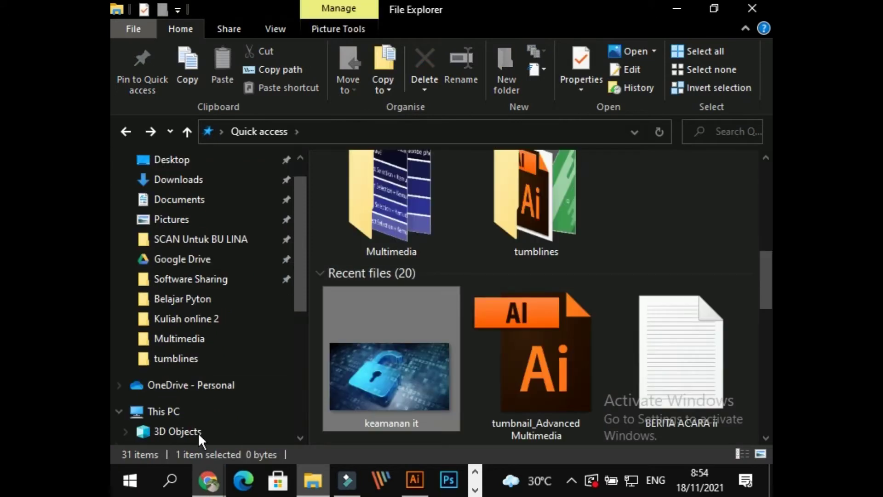
pyautogui.scroll(-2, 200, 437)
pyautogui.click(175, 411)
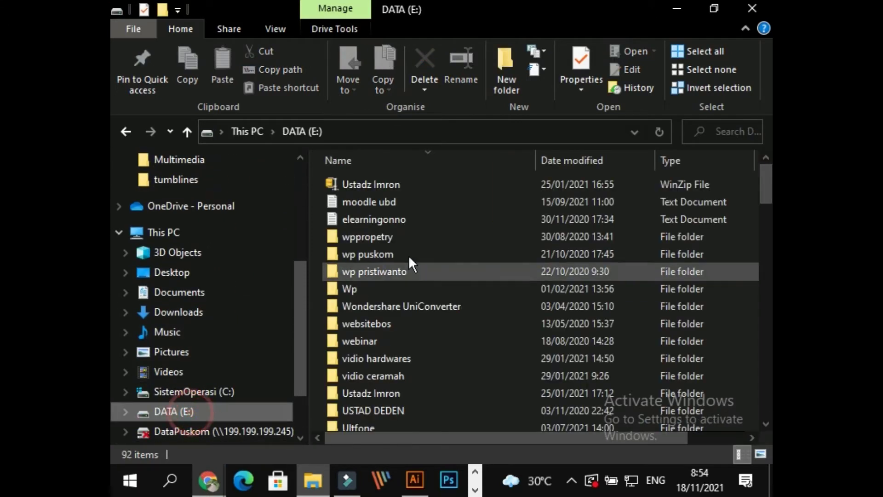
pyautogui.click(468, 235)
pyautogui.press('t')
pyautogui.press('t')
pyautogui.press('t')
pyautogui.press('t')
pyautogui.press('t')
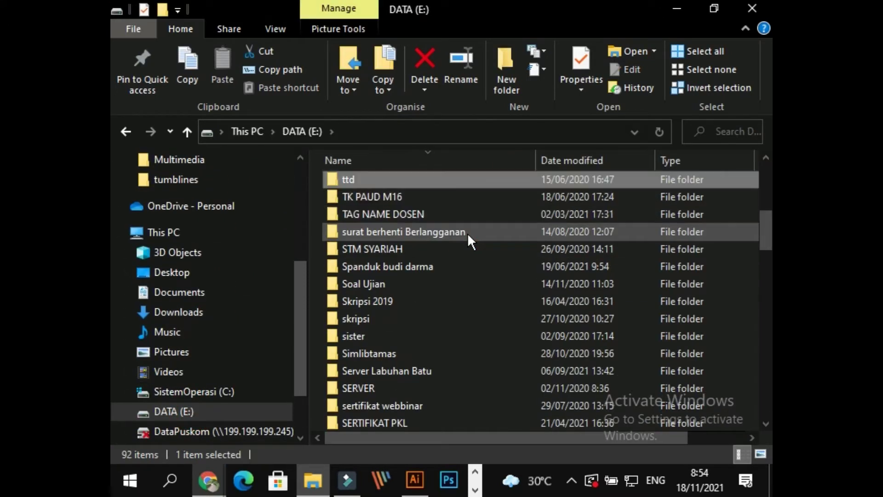
# Open the foto kampus folder to check its photos, and return to the DATA (E:) drive.
pyautogui.scroll(-3, 431, 313)
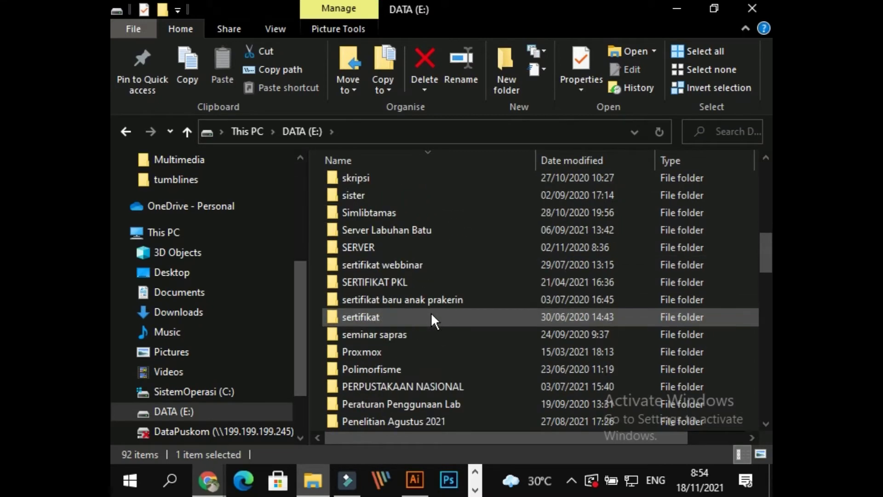
pyautogui.press('f')
pyautogui.press('f')
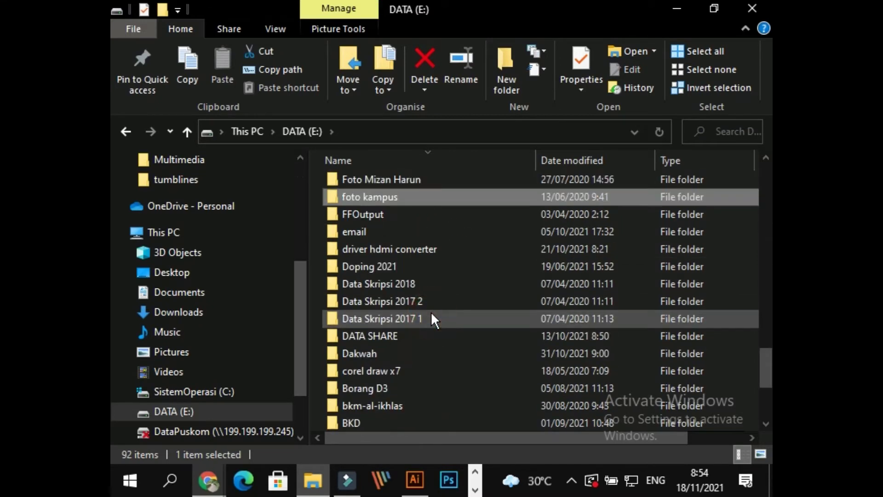
pyautogui.doubleClick(401, 196)
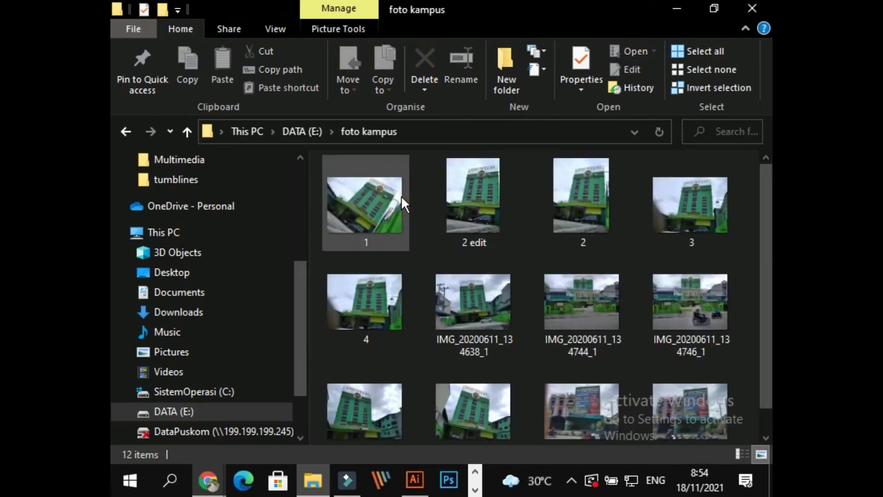
pyautogui.press('BackSpace')
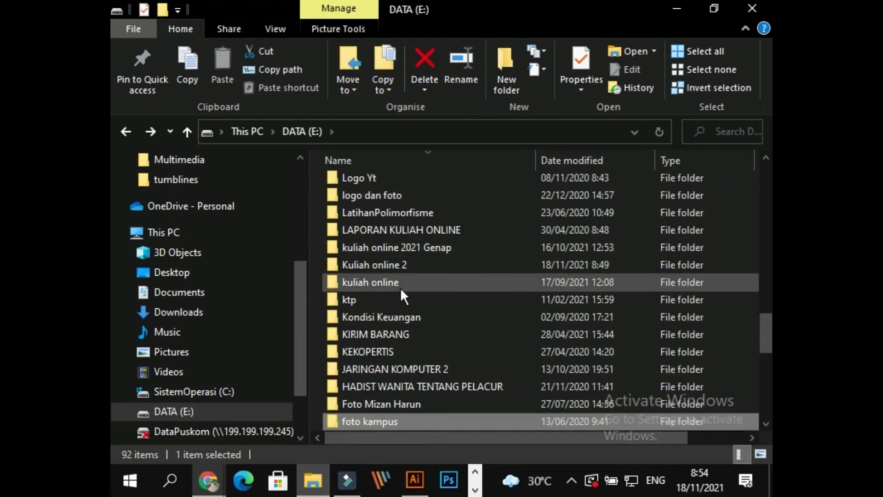
# Open the Foto Dosen Terbaru folder inside TAG NAME DOSEN on the DATA (E:) drive.
pyautogui.scroll(-5, 399, 287)
pyautogui.scroll(1, 399, 288)
pyautogui.press('Up')
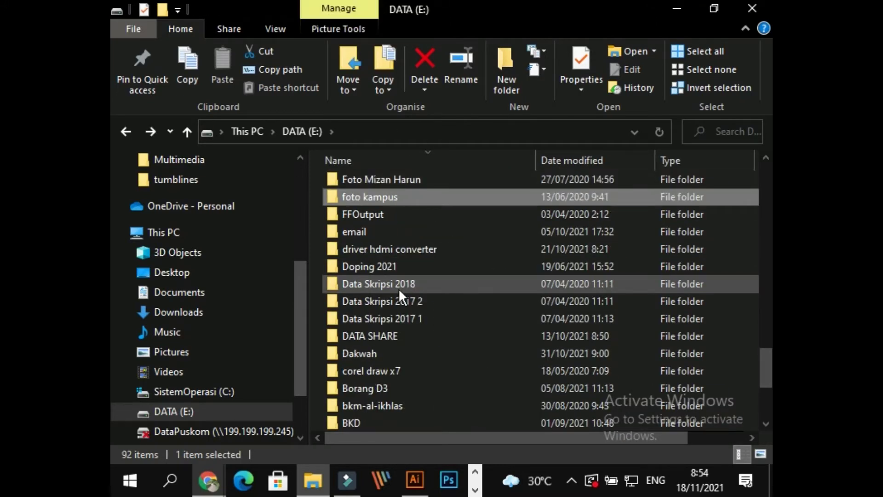
pyautogui.press('Down')
pyautogui.press('t')
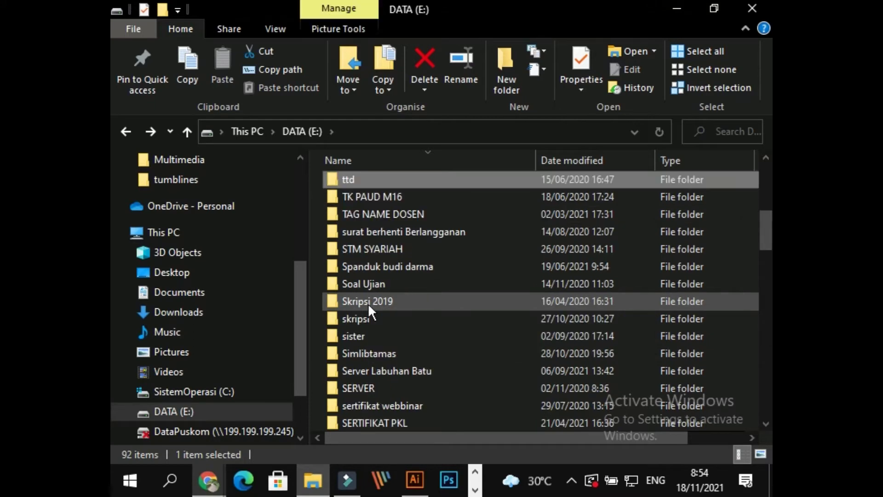
pyautogui.doubleClick(404, 219)
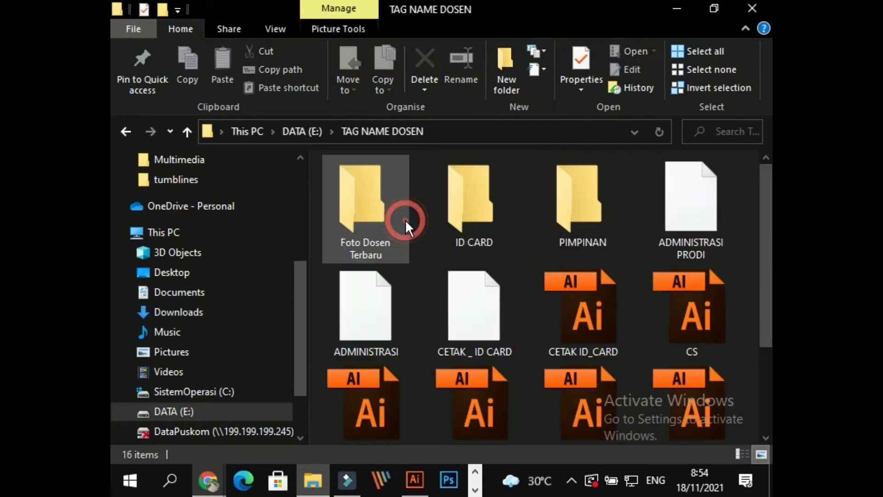
pyautogui.doubleClick(371, 208)
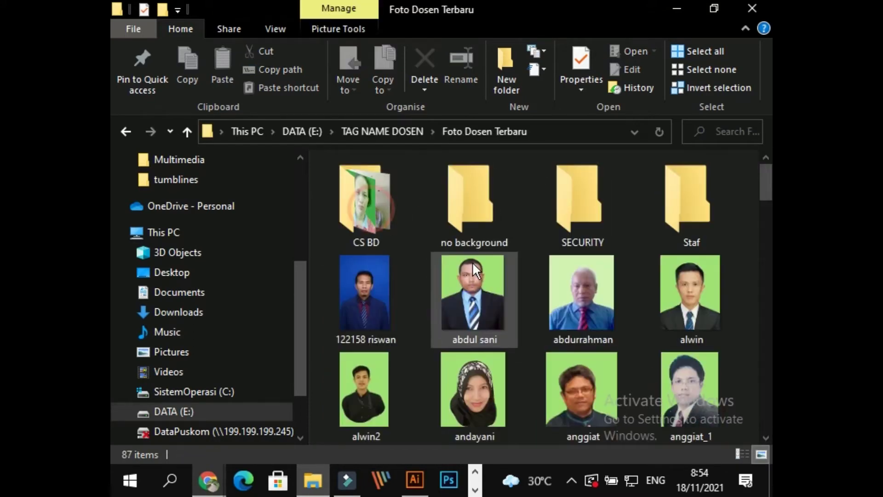
# Find the green-background portrait beside the red-background one among the files starting with S and place it in the Illustrator thumbnail document.
pyautogui.scroll(-3, 489, 296)
pyautogui.click(521, 291)
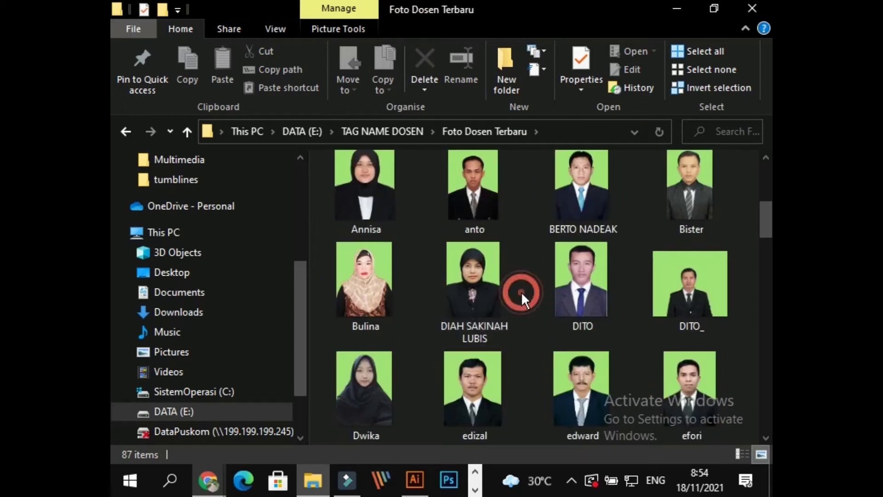
pyautogui.click(495, 281)
pyautogui.press('s')
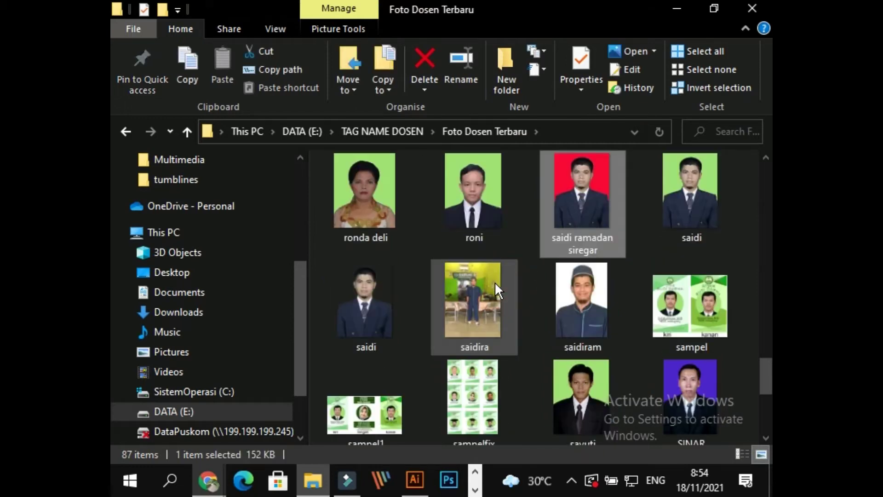
pyautogui.click(704, 202)
pyautogui.moveTo(702, 188); pyautogui.dragTo(549, 216)
# Scale the placed portrait down to less than half its size and move it onto the empty canvas right of the artboard.
pyautogui.scroll(3, 542, 197)
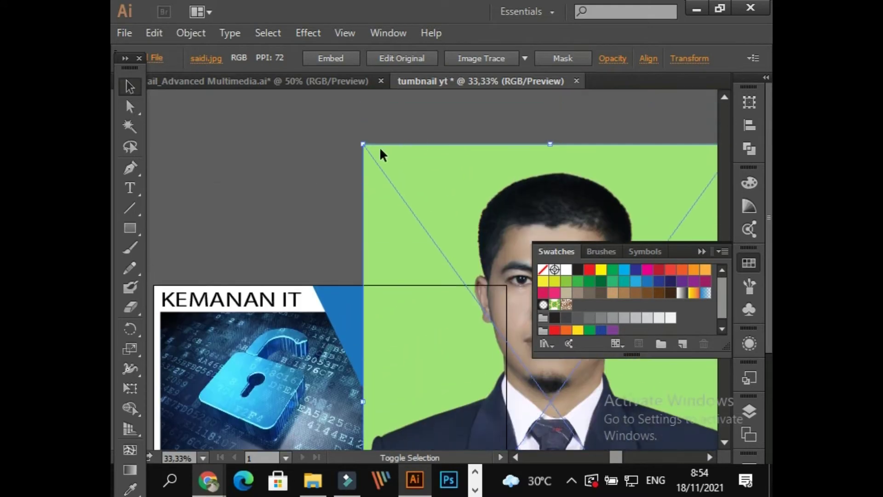
pyautogui.moveTo(357, 148); pyautogui.dragTo(568, 426)
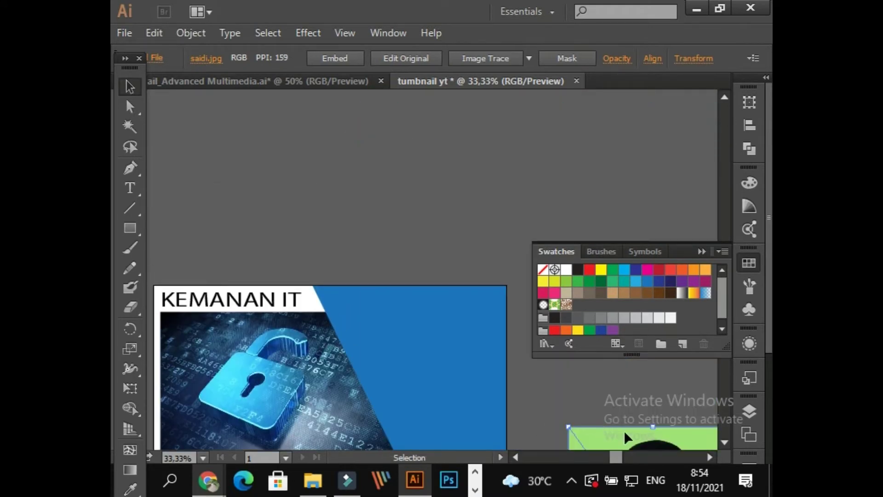
pyautogui.moveTo(624, 432); pyautogui.dragTo(529, 101)
pyautogui.press('space')
pyautogui.moveTo(376, 207); pyautogui.dragTo(319, 114)
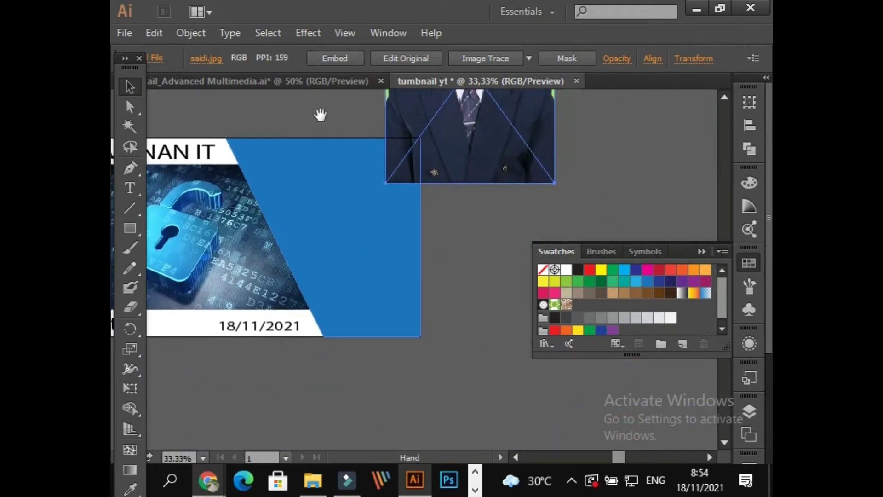
pyautogui.moveTo(475, 178); pyautogui.dragTo(606, 266)
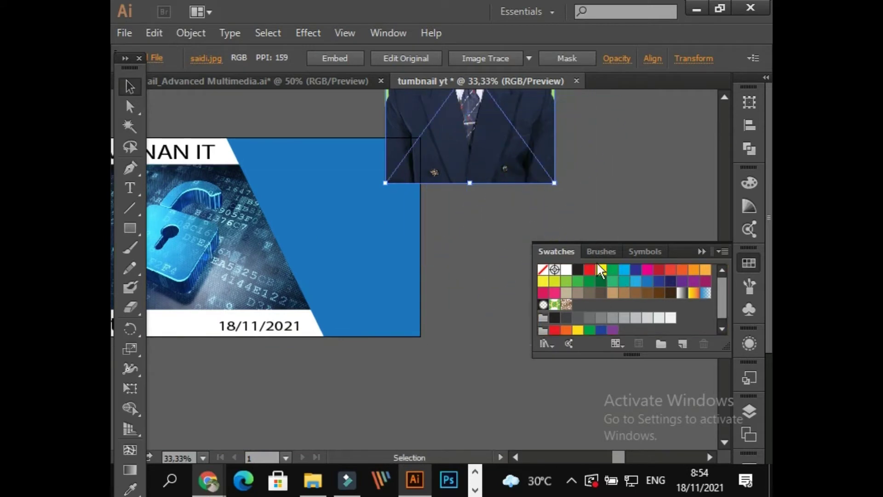
pyautogui.click(701, 251)
pyautogui.moveTo(497, 139); pyautogui.dragTo(619, 232)
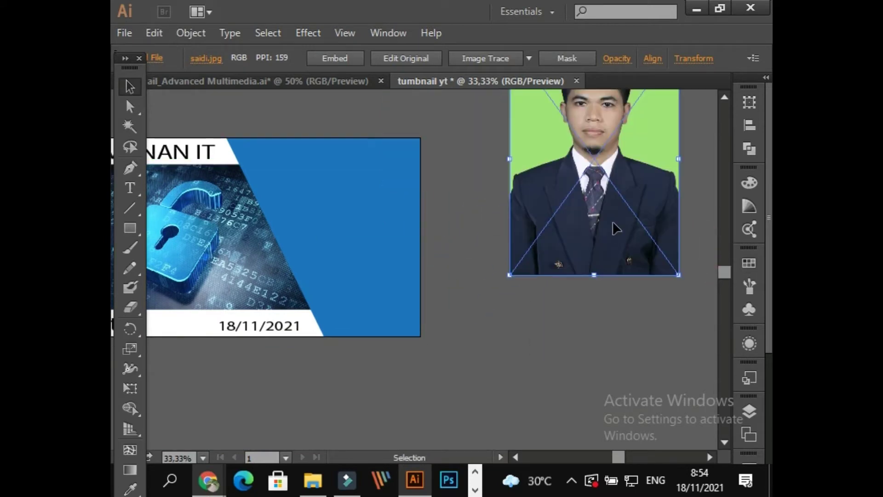
# Move the portrait down level with the artboard and draw a black circle on the empty canvas below the artboard.
pyautogui.moveTo(609, 197); pyautogui.dragTo(613, 305)
pyautogui.click(452, 121)
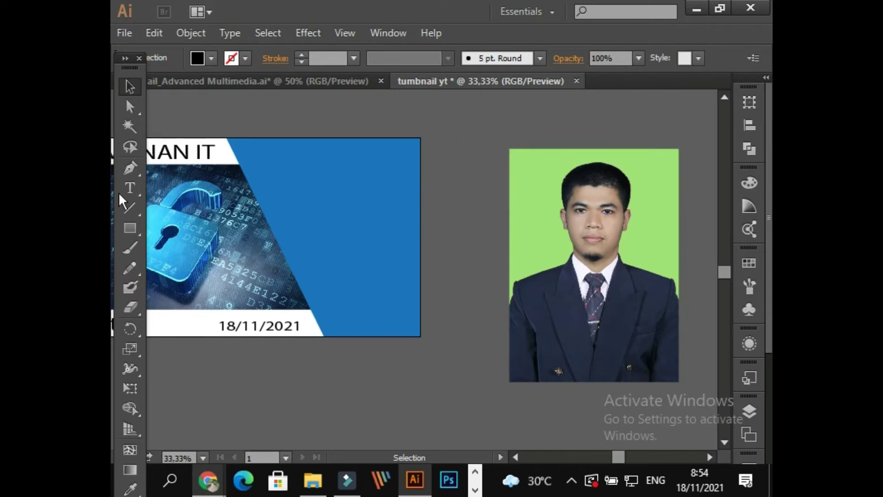
pyautogui.click(129, 225)
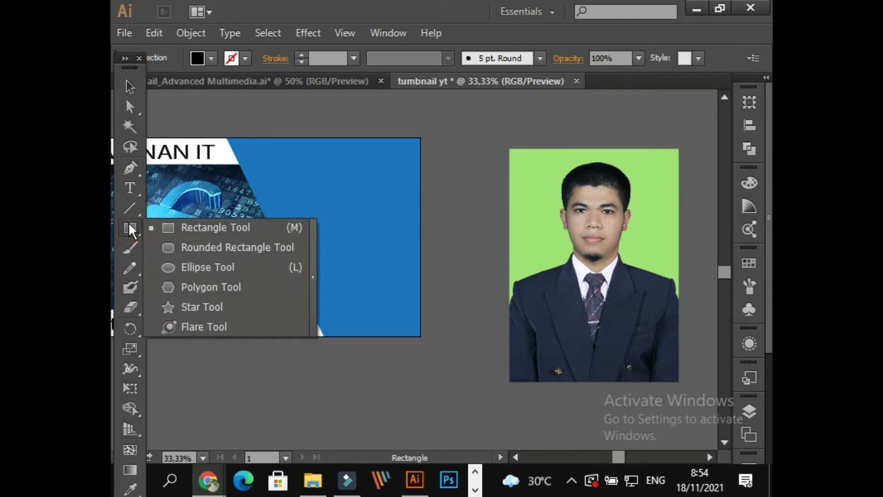
pyautogui.click(180, 267)
pyautogui.moveTo(271, 351); pyautogui.dragTo(338, 441)
pyautogui.click(130, 86)
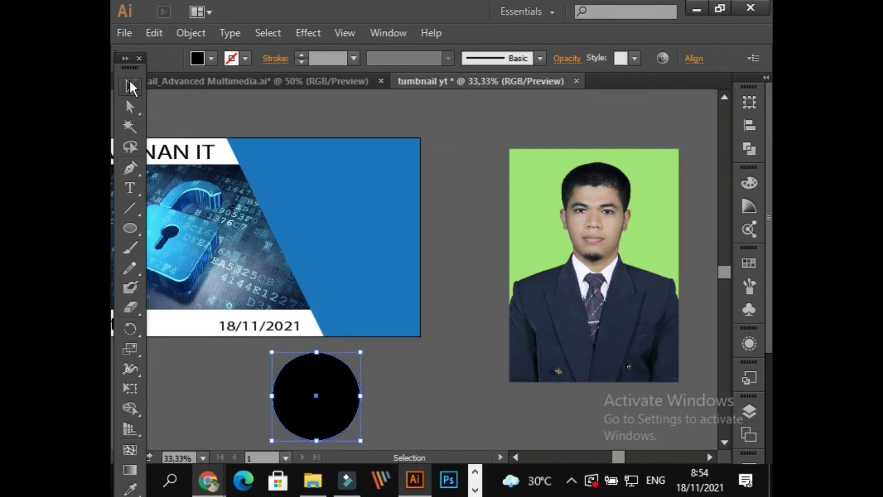
pyautogui.click(205, 102)
# Place the black circle over the portrait's face and enlarge it by about a third so it covers the whole head.
pyautogui.moveTo(334, 408); pyautogui.dragTo(615, 214)
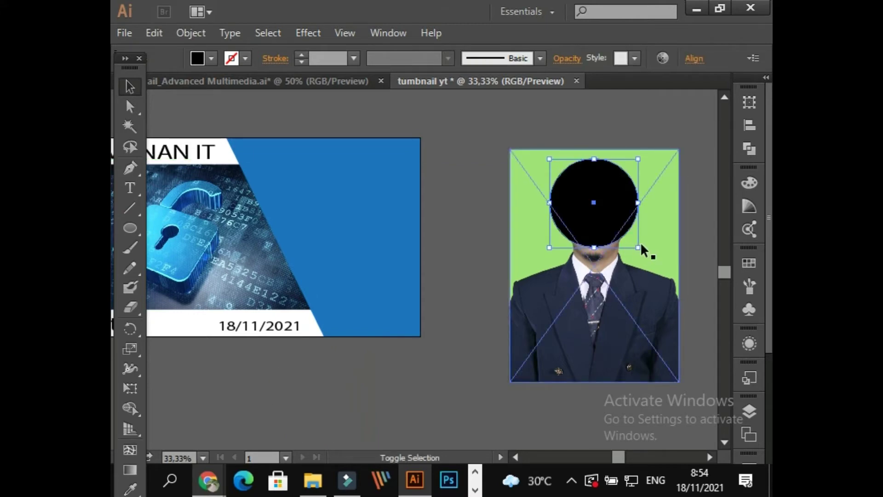
pyautogui.click(582, 187)
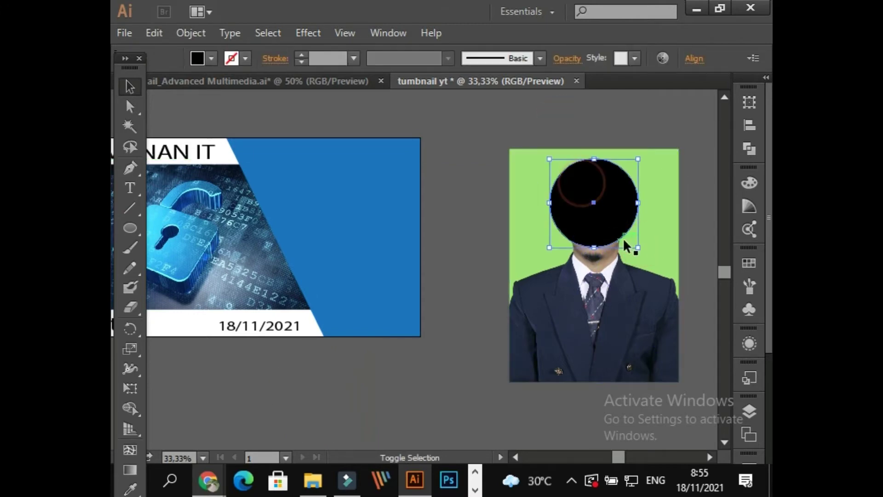
pyautogui.moveTo(637, 248); pyautogui.dragTo(671, 301)
pyautogui.moveTo(645, 231)
pyautogui.mouseDown()
pyautogui.moveTo(627, 221)
pyautogui.moveTo(625, 243)
pyautogui.moveTo(632, 225)
pyautogui.mouseUp()
pyautogui.click(541, 113)
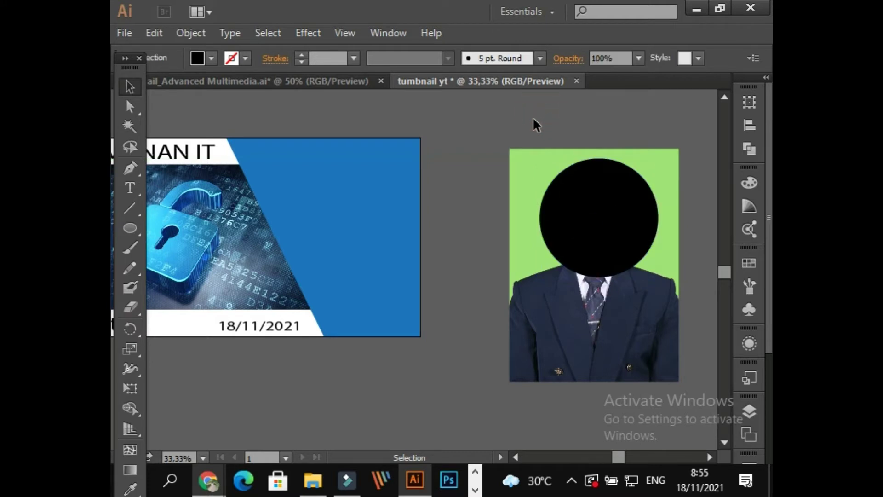
# Select the circle together with the portrait and try a clipping mask from them.
pyautogui.moveTo(533, 118); pyautogui.dragTo(587, 289)
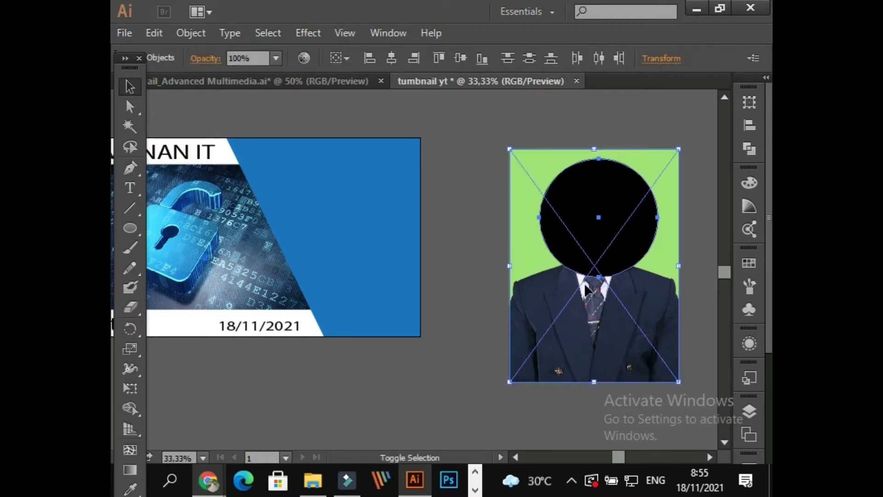
pyautogui.rightClick(565, 181)
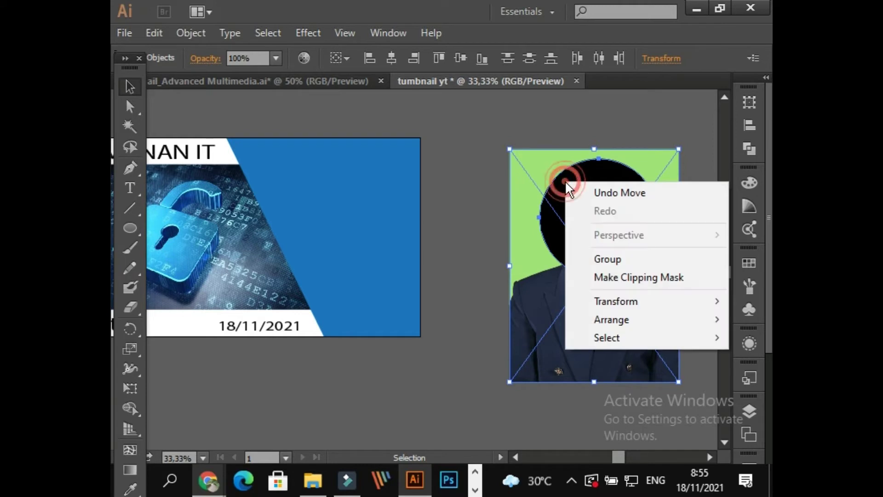
pyautogui.click(605, 276)
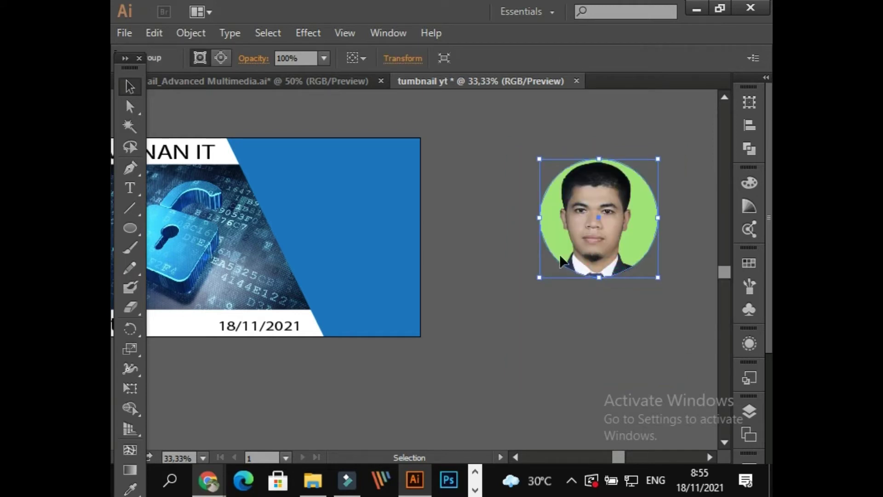
pyautogui.click(487, 263)
# Inspect the linked portrait inside the clip group in isolation mode, and undo the clipping mask.
pyautogui.doubleClick(616, 232)
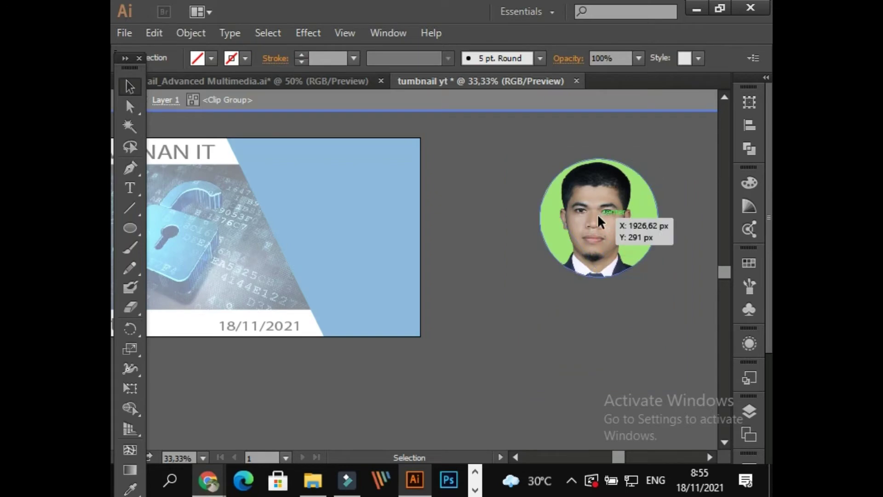
pyautogui.doubleClick(596, 214)
pyautogui.click(589, 231)
pyautogui.doubleClick(592, 293)
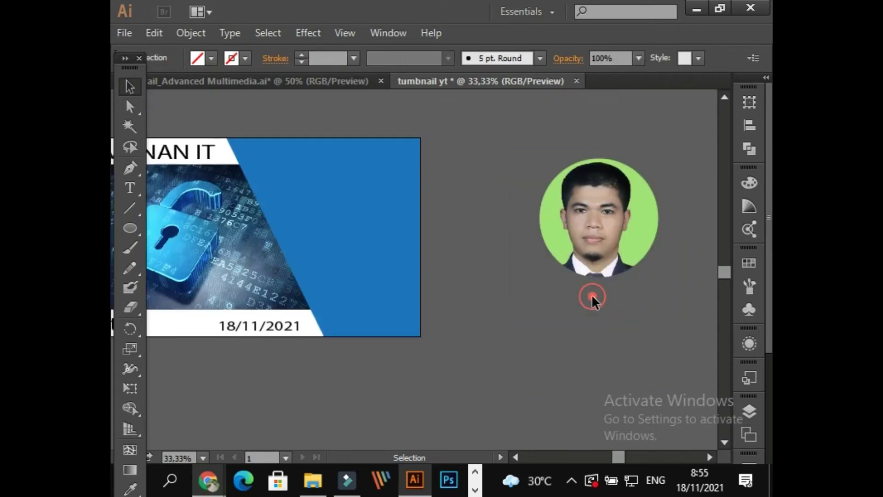
pyautogui.doubleClick(594, 282)
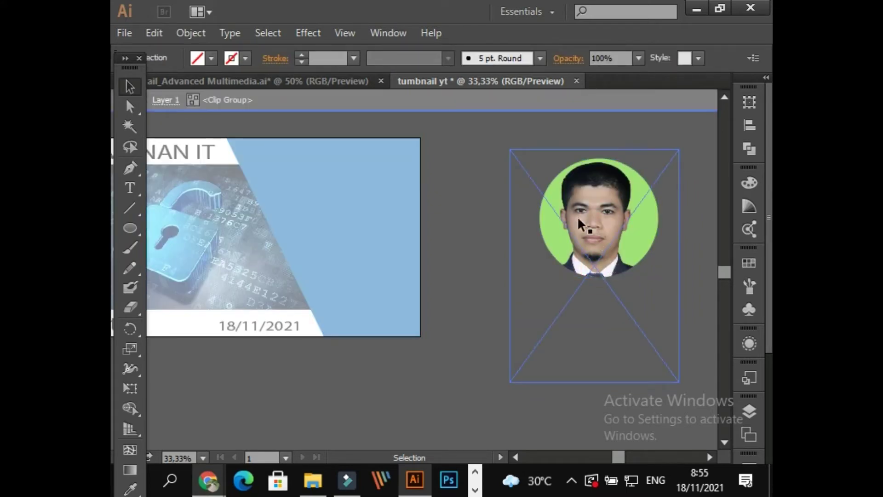
pyautogui.click(577, 216)
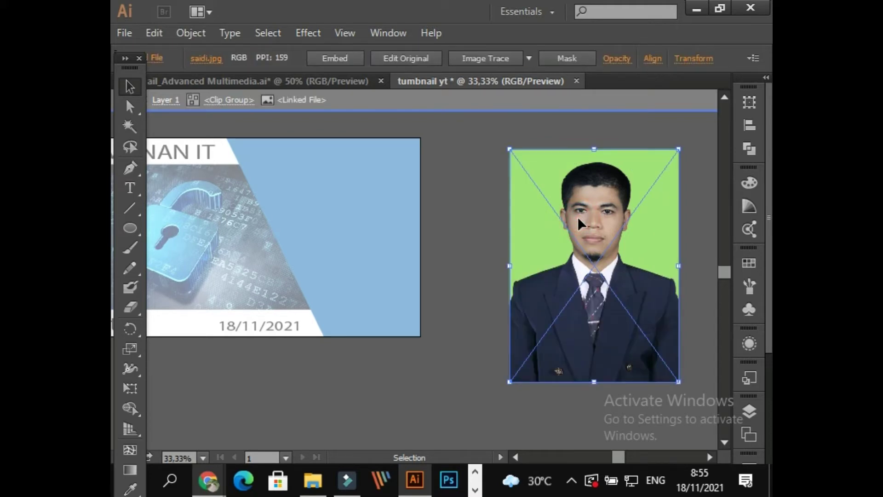
pyautogui.press('a')
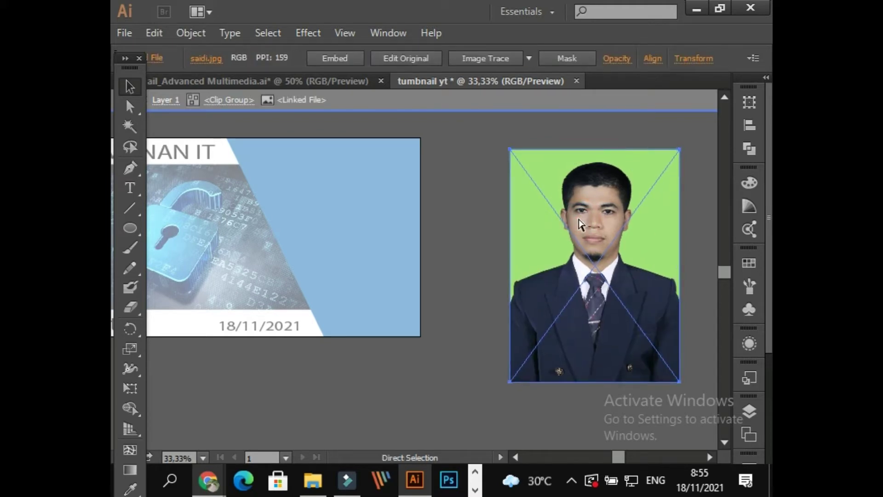
pyautogui.press('Escape')
pyautogui.click(583, 219)
pyautogui.press('v')
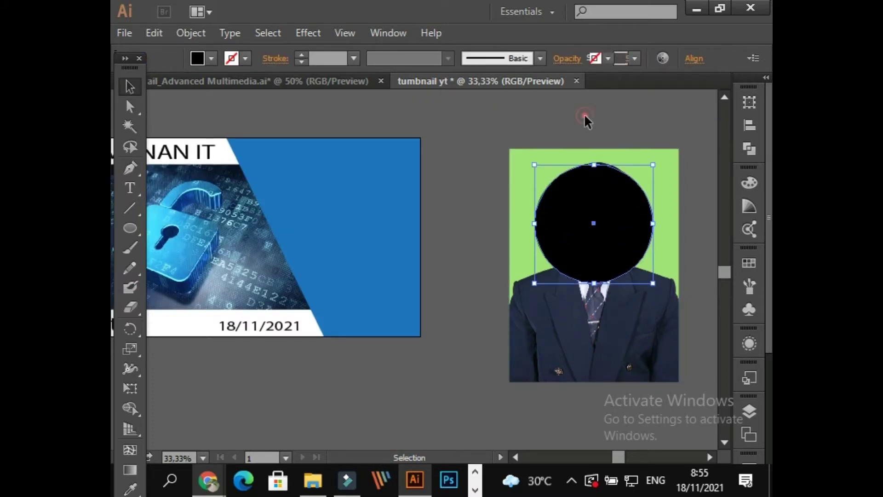
# Shift the black circle slightly up so it is centred over the portrait's head.
pyautogui.click(583, 118)
pyautogui.moveTo(594, 225); pyautogui.dragTo(593, 220)
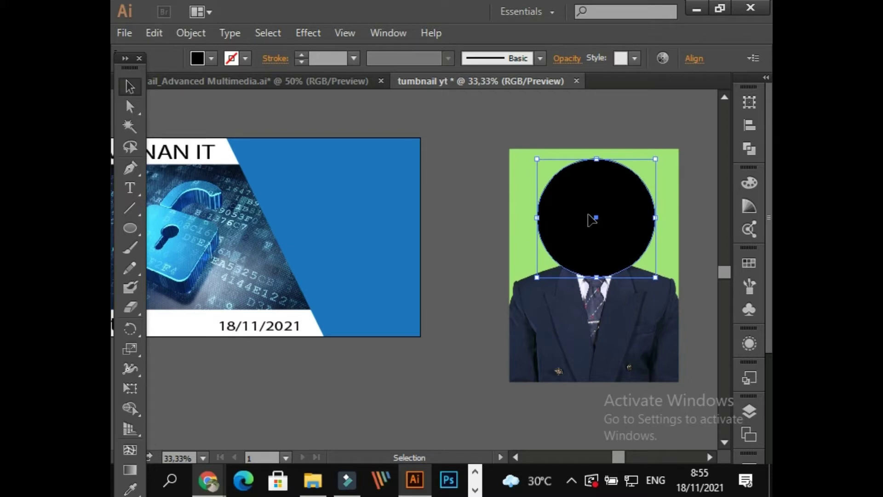
pyautogui.press('a')
pyautogui.press('v')
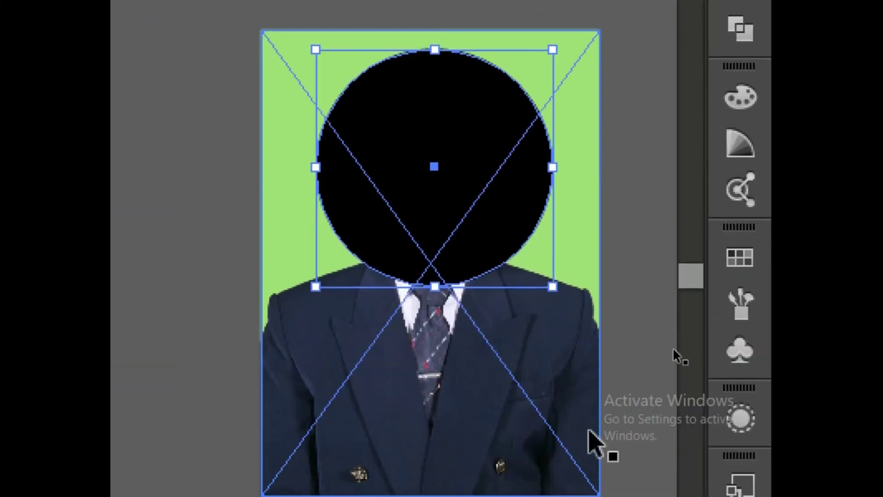
# Crop the portrait to a round head shot by making a clipping mask from the circle and the photo.
pyautogui.moveTo(388, 89); pyautogui.dragTo(372, 359)
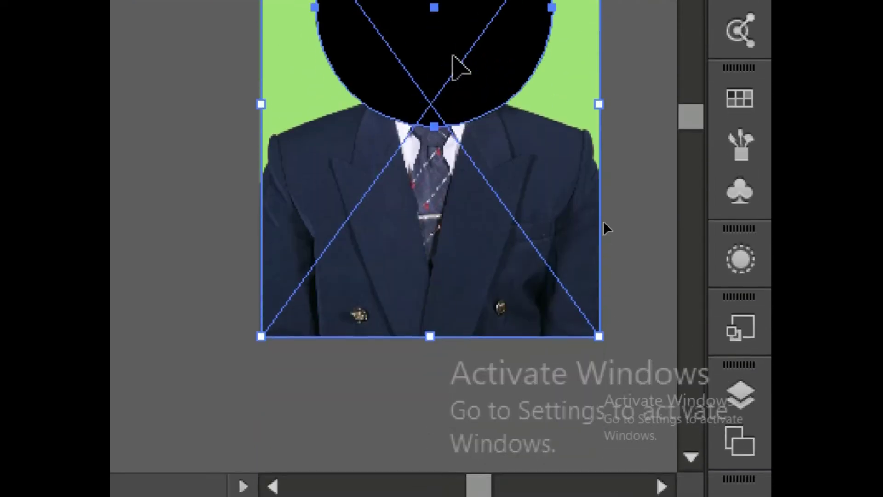
pyautogui.rightClick(411, 140)
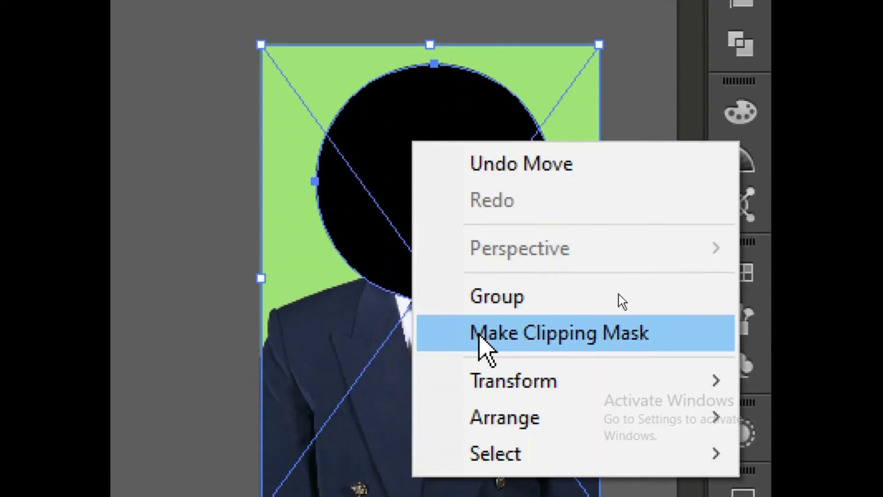
pyautogui.click(480, 335)
pyautogui.click(690, 252)
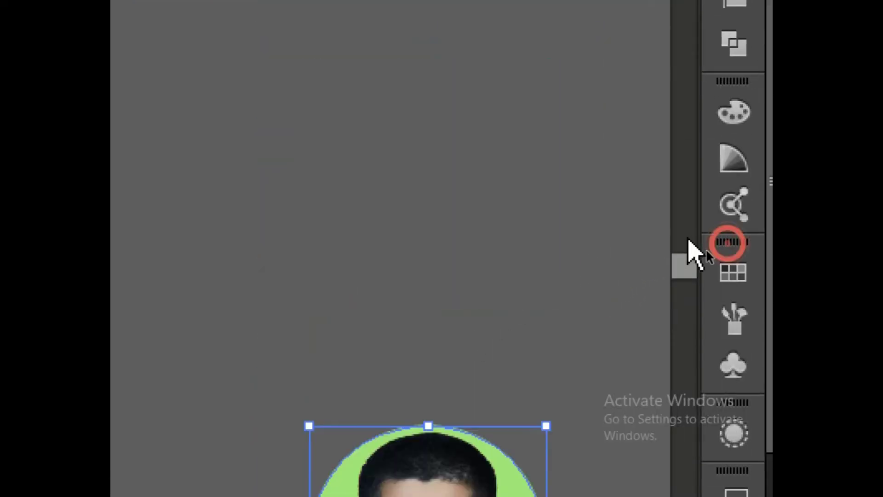
pyautogui.click(616, 274)
# Move the round portrait from the canvas onto the blue shape, near the artboard's right edge.
pyautogui.scroll(-5, 467, 299)
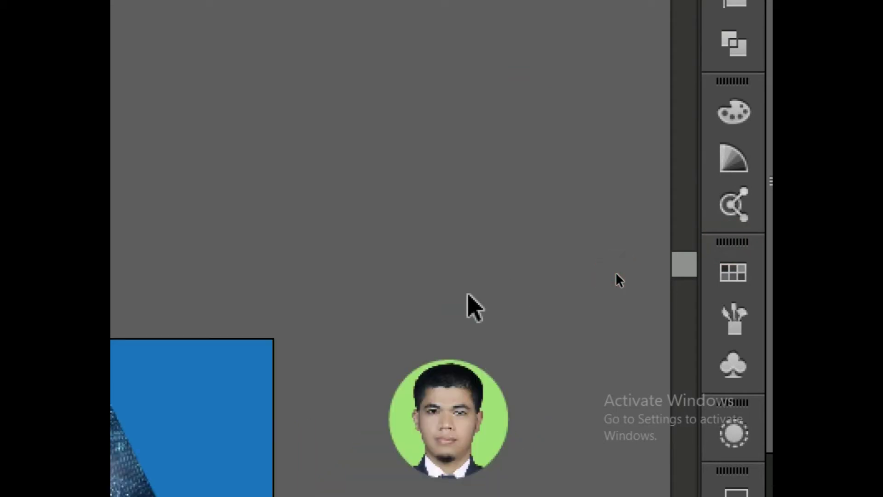
pyautogui.moveTo(193, 410); pyautogui.dragTo(295, 339)
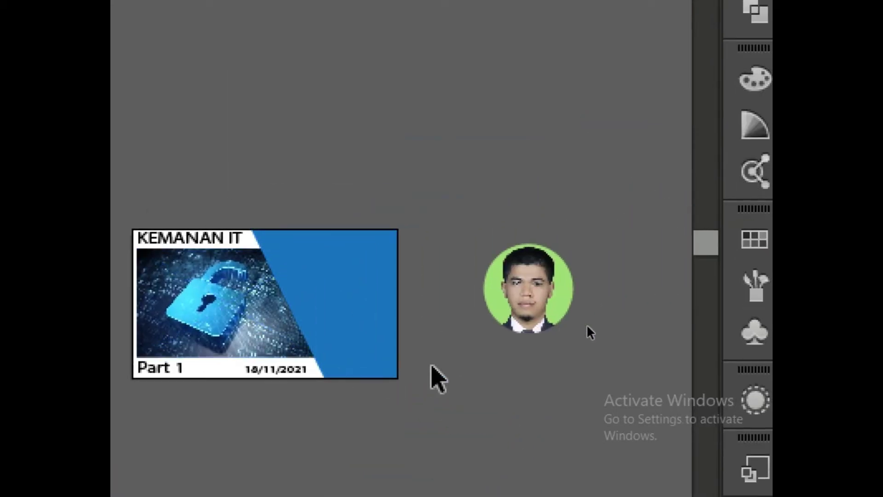
pyautogui.scroll(2, 431, 367)
pyautogui.scroll(2, 431, 366)
pyautogui.moveTo(499, 371); pyautogui.dragTo(519, 381)
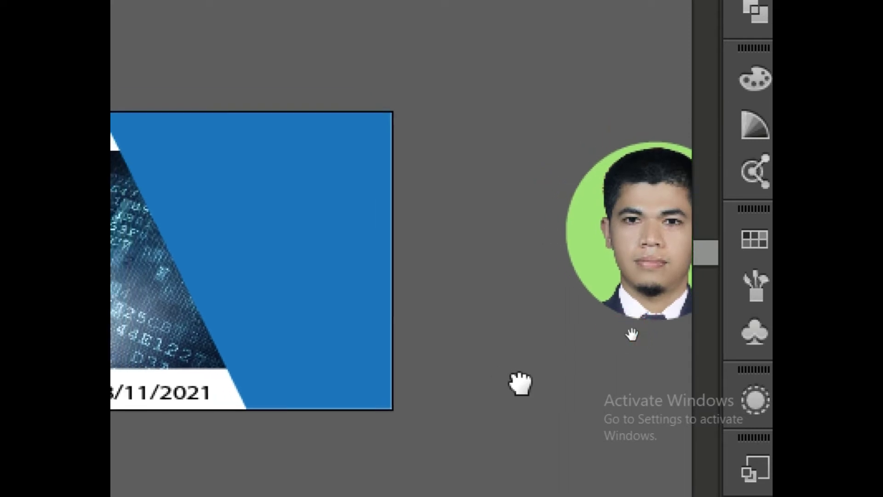
pyautogui.click(561, 276)
pyautogui.click(601, 198)
pyautogui.moveTo(572, 160); pyautogui.dragTo(221, 205)
pyautogui.moveTo(220, 237); pyautogui.dragTo(242, 233)
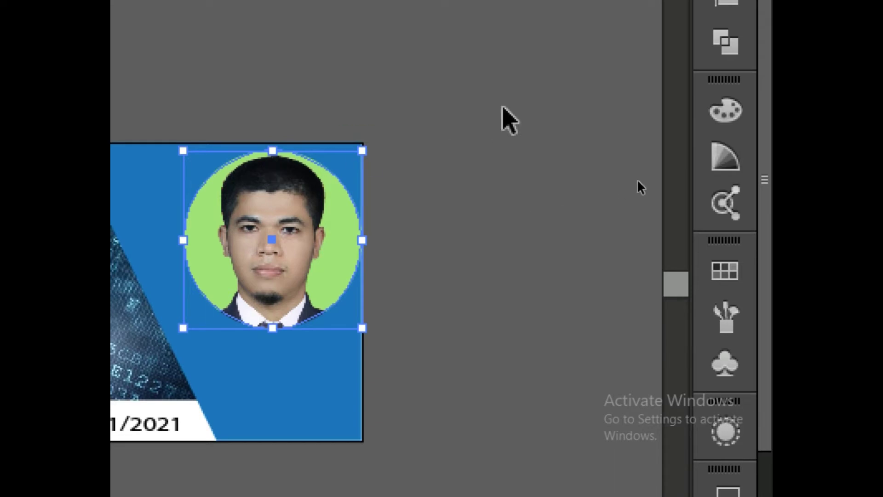
# Scale the round portrait proportionally down to about 70% of its size within the blue shape.
pyautogui.click(263, 234)
pyautogui.click(263, 233)
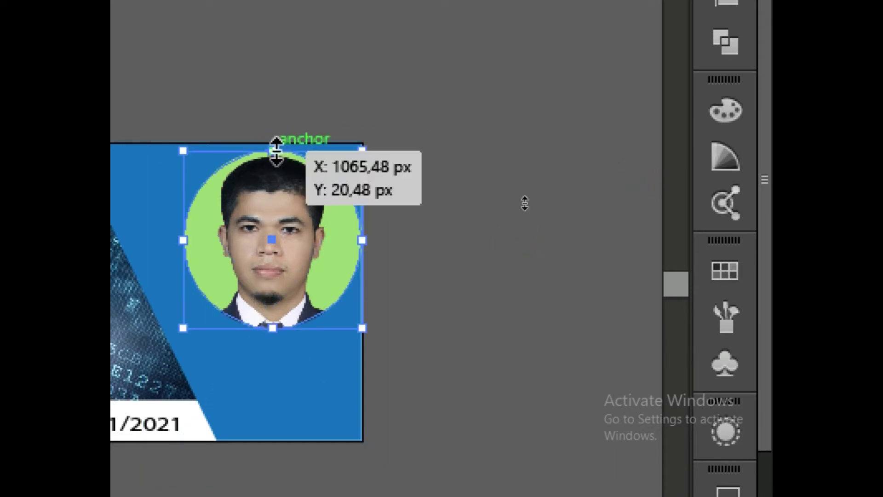
pyautogui.moveTo(273, 151); pyautogui.dragTo(272, 206)
pyautogui.click(450, 296)
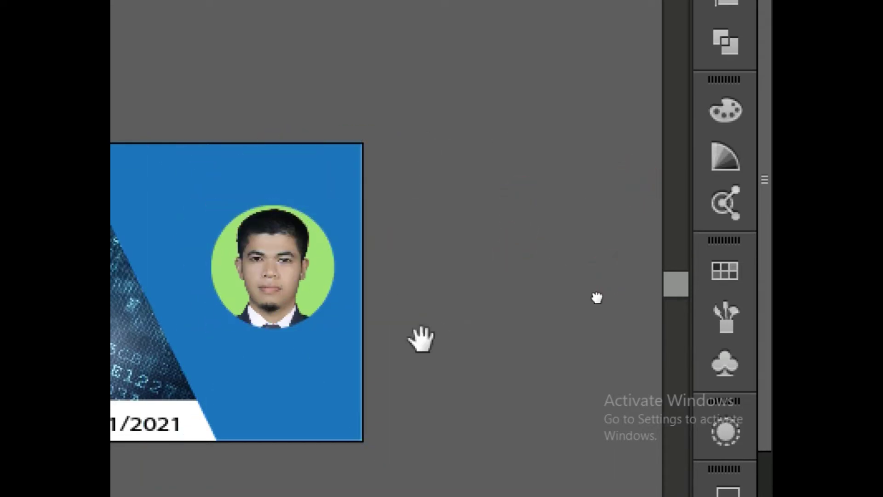
# Move the round portrait up into the artboard's upper right corner and shrink it slightly to leave a margin.
pyautogui.moveTo(420, 339); pyautogui.dragTo(616, 268)
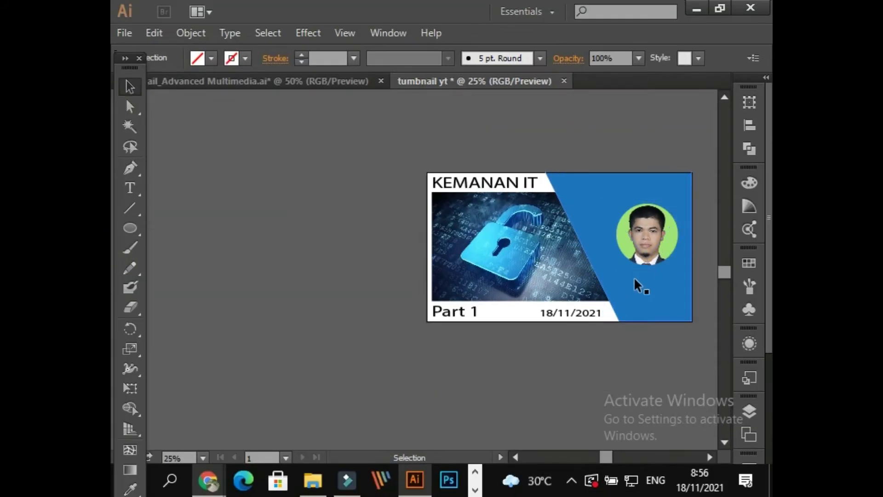
pyautogui.scroll(2, 499, 325)
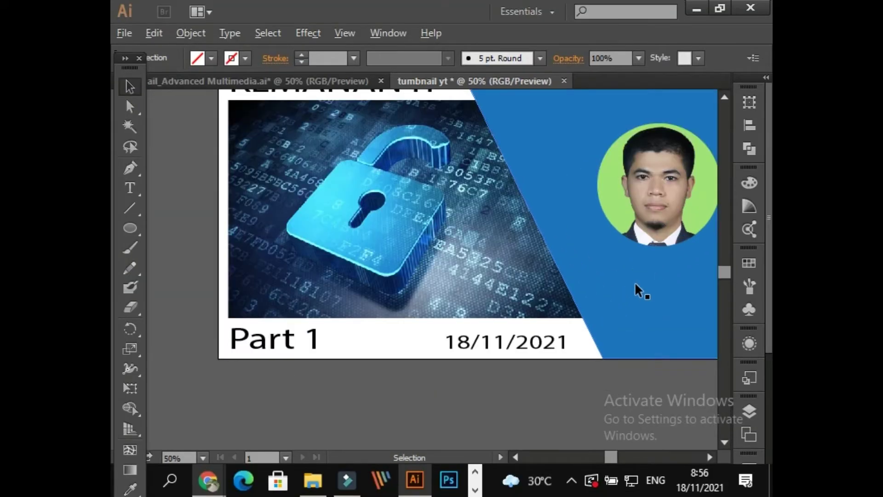
pyautogui.scroll(1, 636, 289)
pyautogui.moveTo(630, 281); pyautogui.dragTo(520, 398)
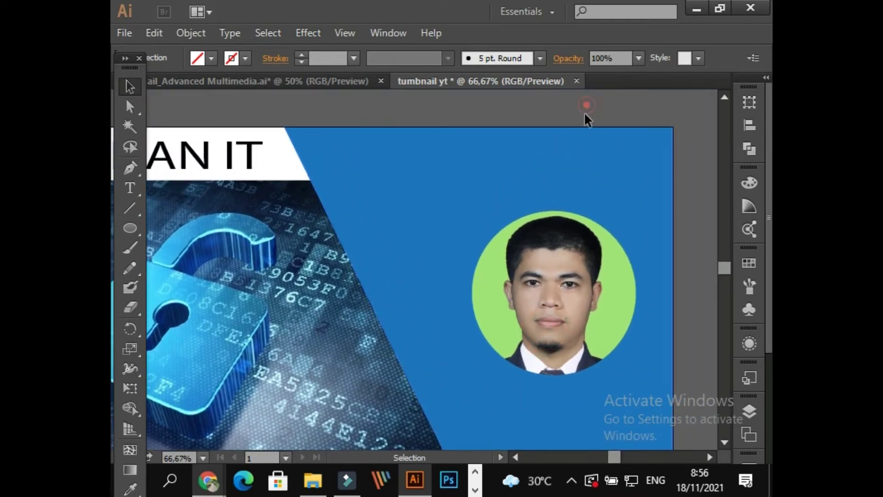
pyautogui.moveTo(552, 256); pyautogui.dragTo(570, 179)
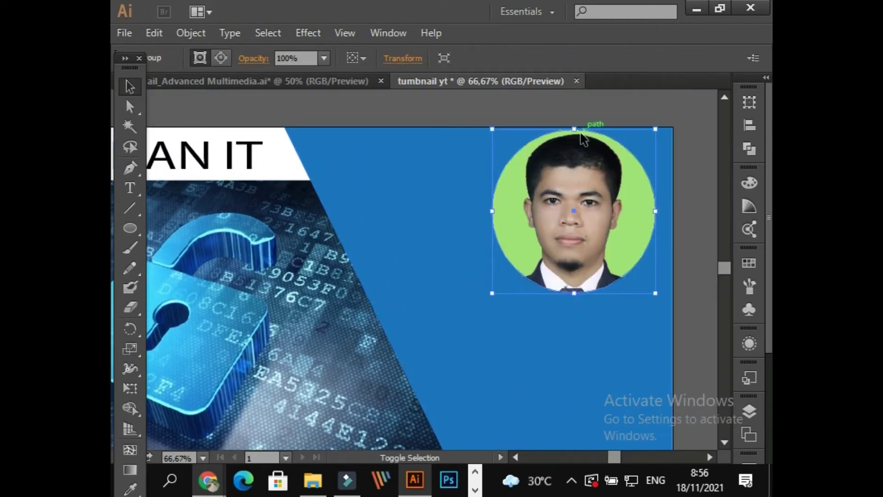
pyautogui.moveTo(581, 134)
pyautogui.mouseDown()
pyautogui.moveTo(573, 130)
pyautogui.moveTo(575, 143)
pyautogui.mouseUp()
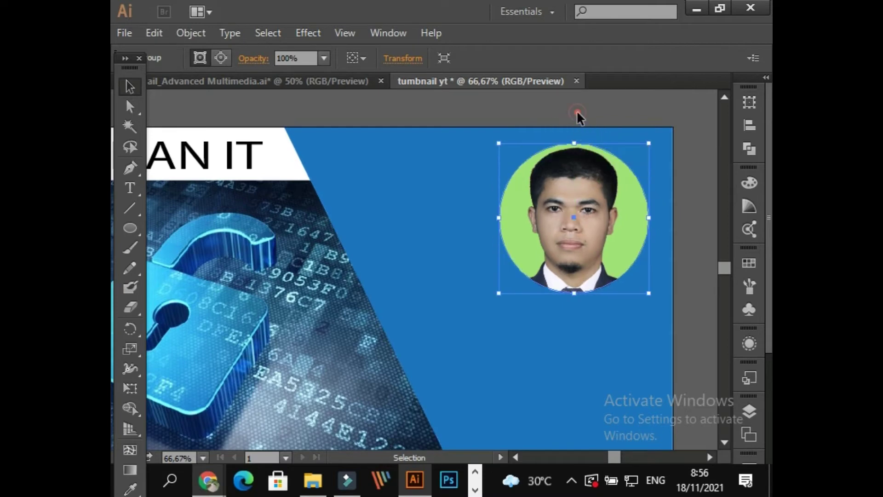
pyautogui.click(578, 118)
pyautogui.scroll(-2, 664, 231)
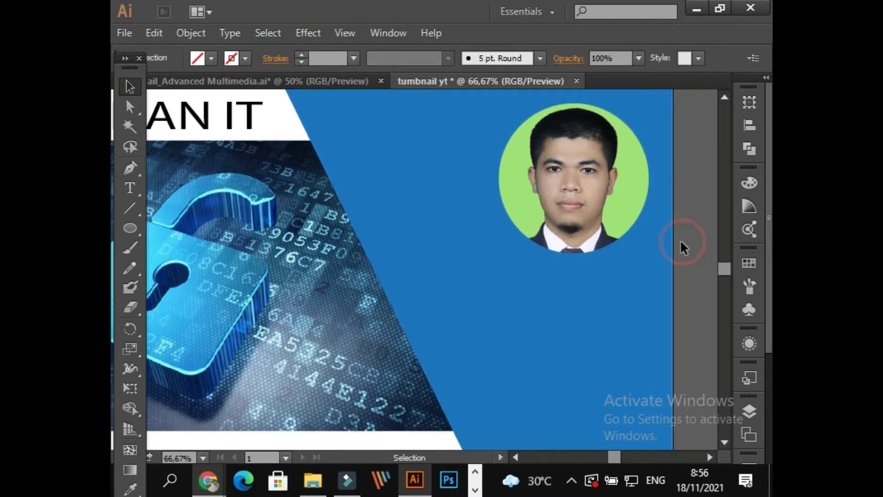
pyautogui.keyDown('alt'); pyautogui.scroll(-2, 656, 239); pyautogui.keyUp('alt')
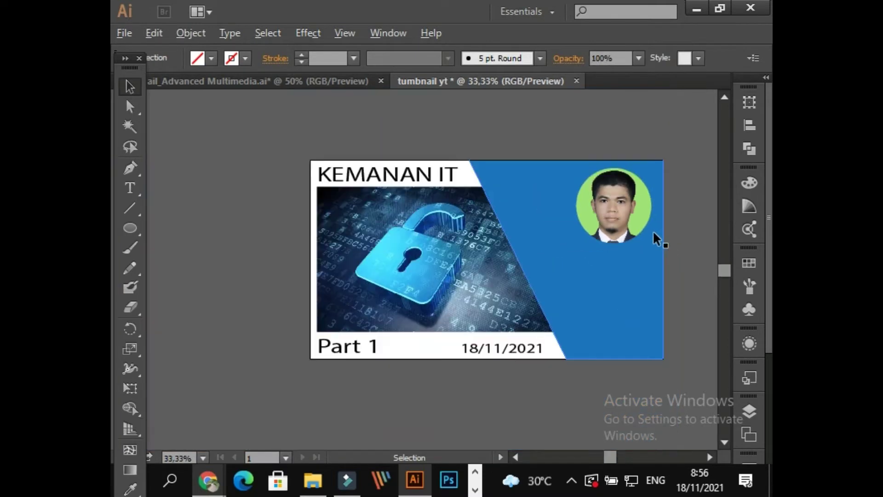
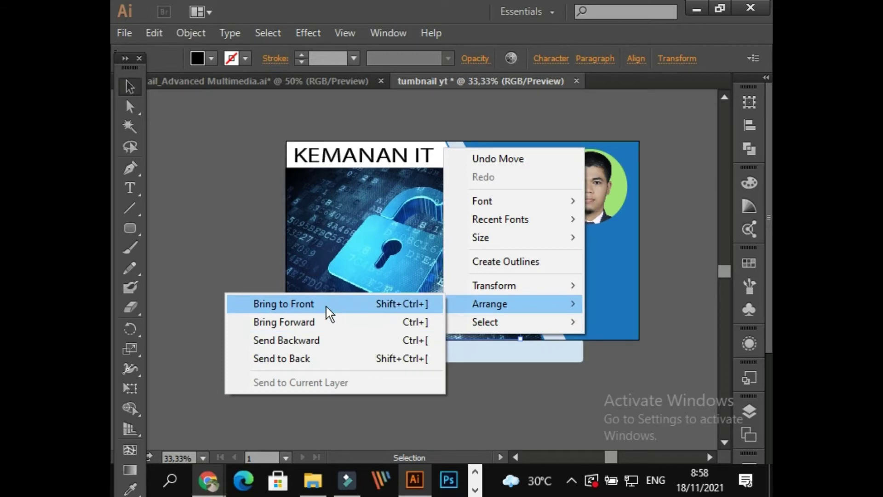
# Bring the bottom-line text to the front and move the light-blue rounded strip behind Part 1 and the date along the artboard's bottom edge.
pyautogui.click(330, 314)
pyautogui.moveTo(431, 347); pyautogui.dragTo(394, 335)
pyautogui.click(436, 367)
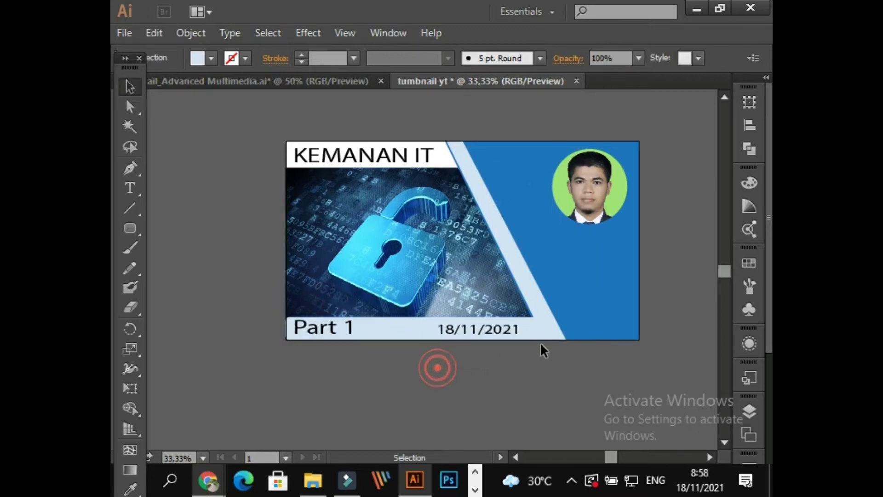
# Recolour the light-blue strip behind Part 1 and the date with the teal swatch.
pyautogui.click(403, 324)
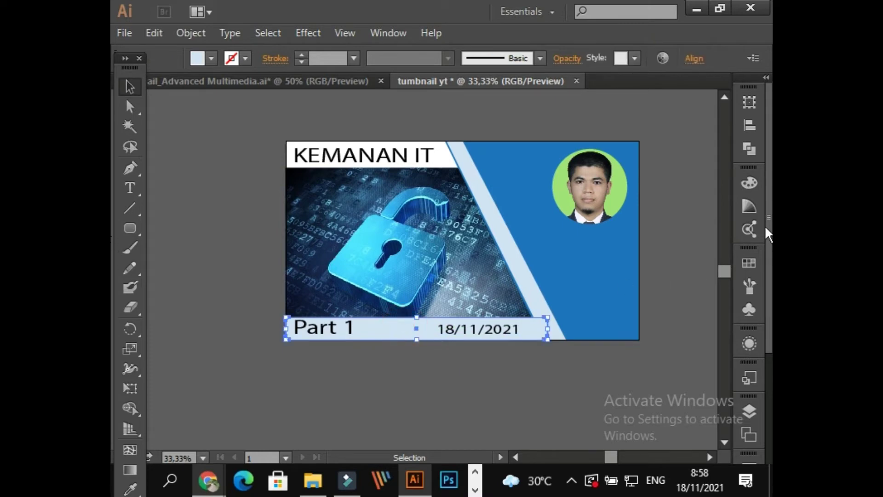
pyautogui.click(748, 264)
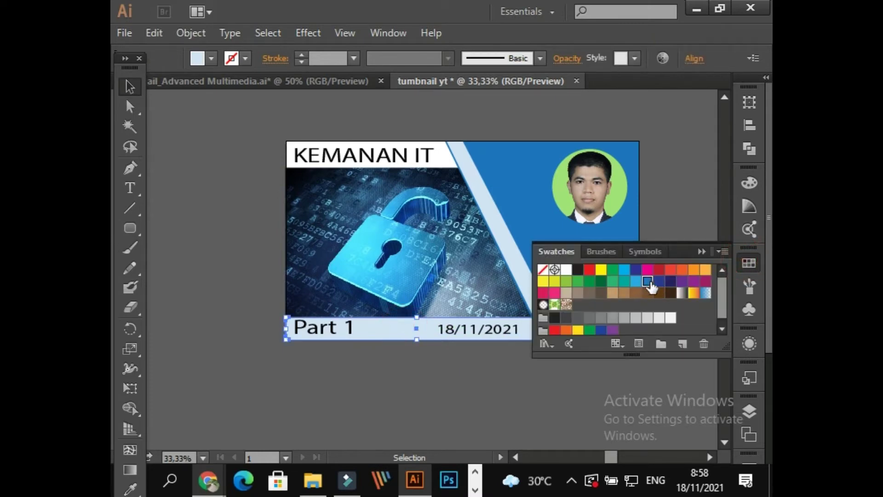
pyautogui.click(647, 281)
pyautogui.click(624, 282)
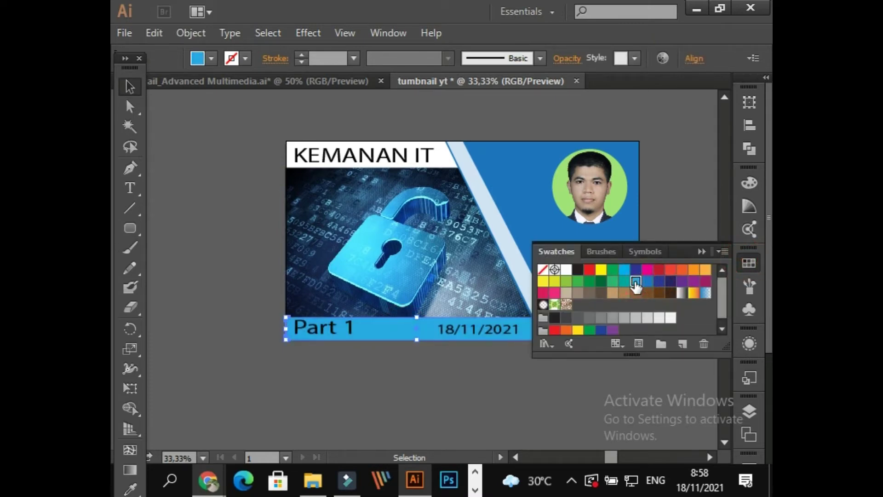
pyautogui.click(624, 281)
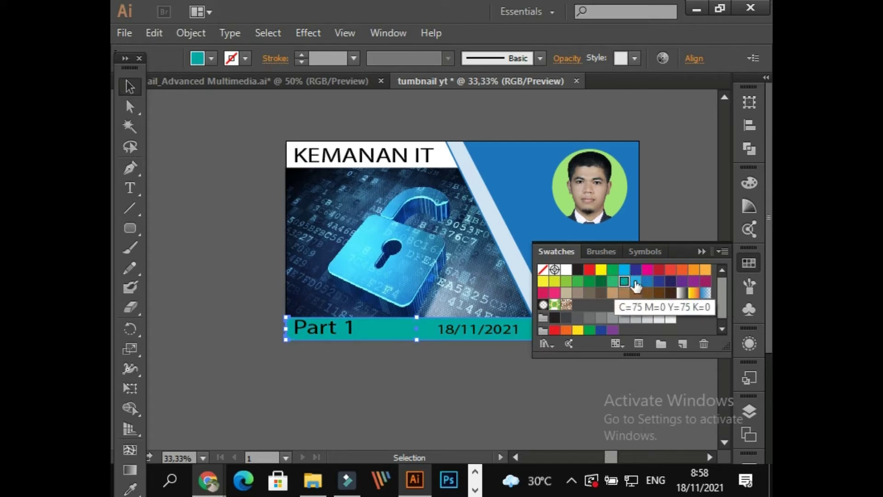
pyautogui.click(130, 86)
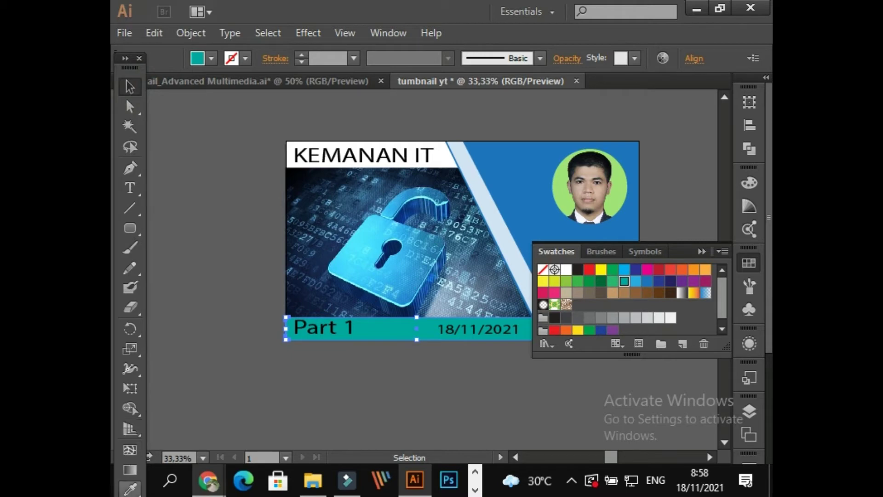
pyautogui.click(701, 251)
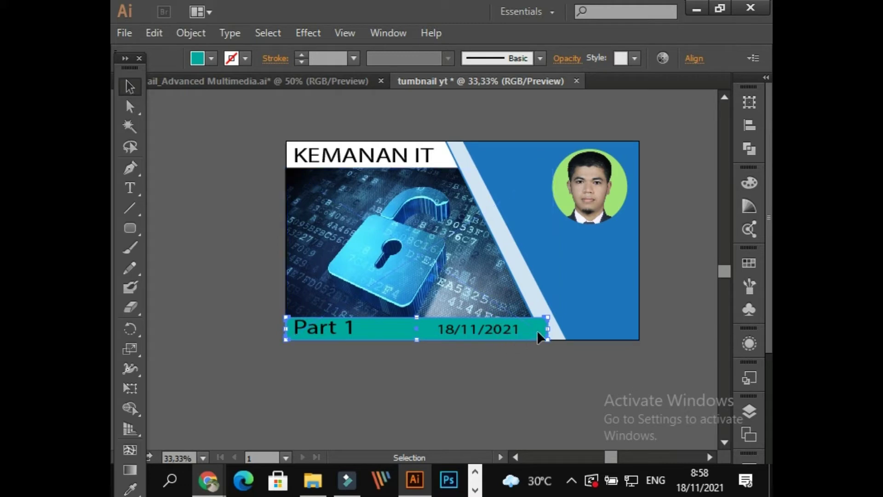
# Shorten the teal strip so that it ends just after the date.
pyautogui.moveTo(547, 328); pyautogui.dragTo(524, 337)
pyautogui.click(525, 381)
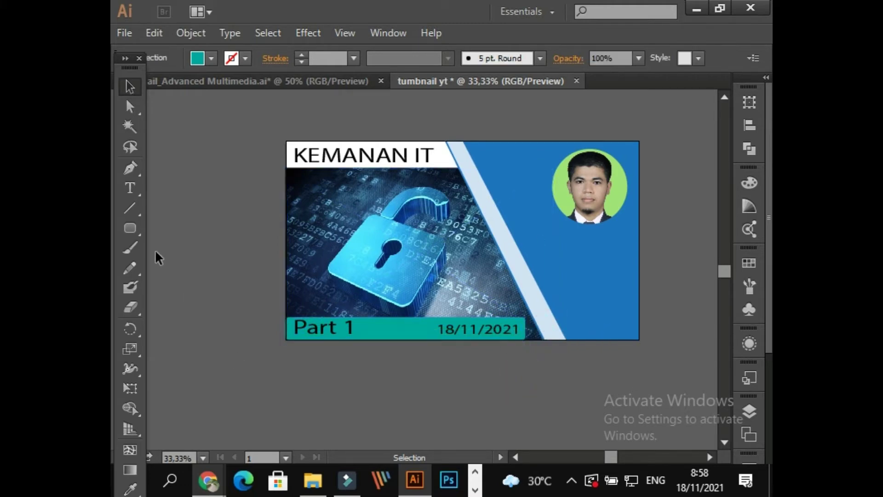
pyautogui.scroll(-2, 280, 396)
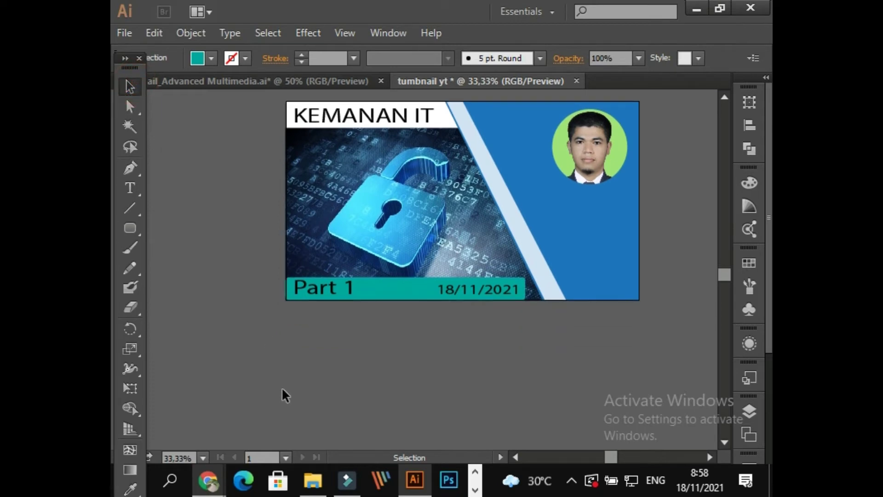
pyautogui.scroll(2, 294, 359)
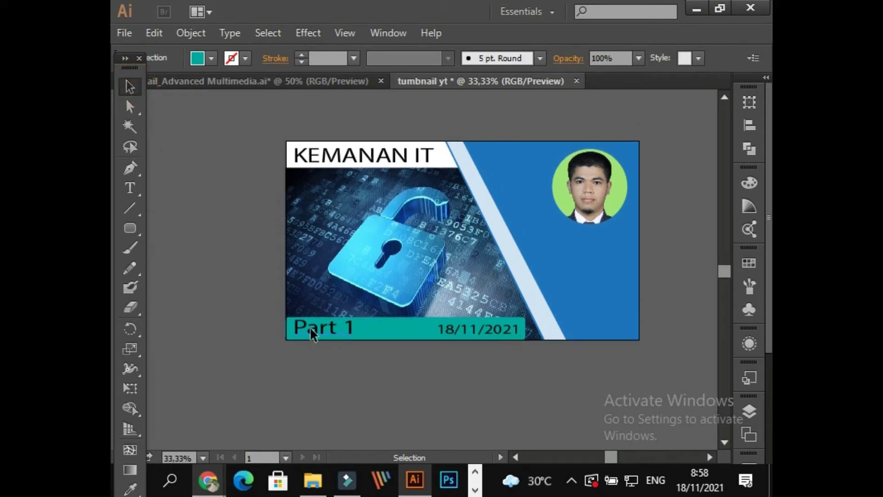
# Nudge the slanted light-blue band slightly left along the blue shape's edge.
pyautogui.click(537, 288)
pyautogui.moveTo(537, 288); pyautogui.dragTo(536, 289)
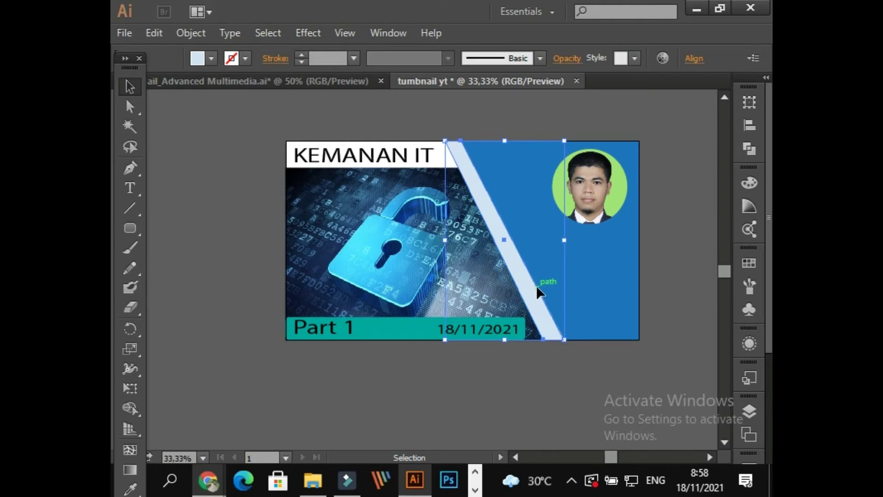
pyautogui.click(558, 372)
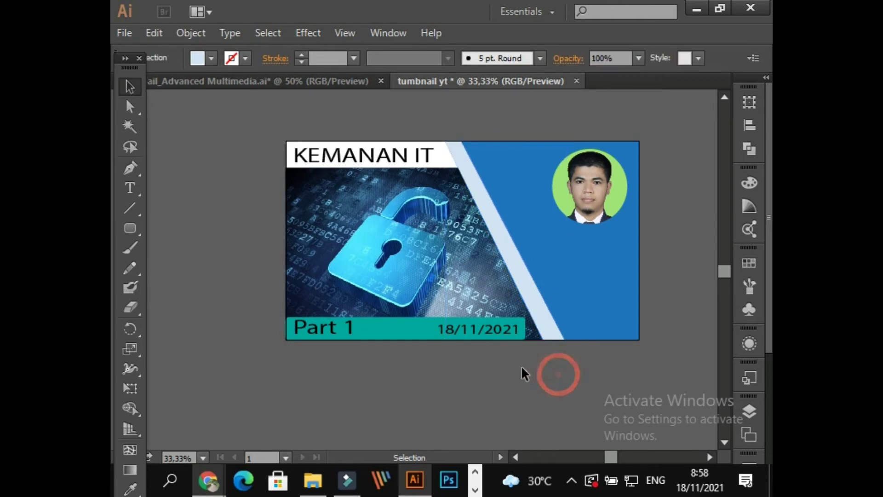
# Fill the strip behind Part 1 and the date with the pale cream tint from the Color Guide.
pyautogui.click(391, 325)
pyautogui.scroll(-2, 391, 336)
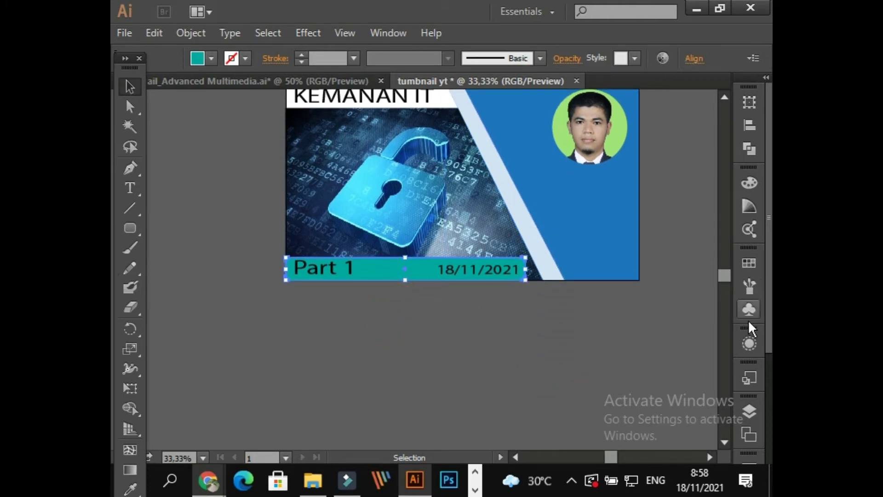
pyautogui.click(749, 208)
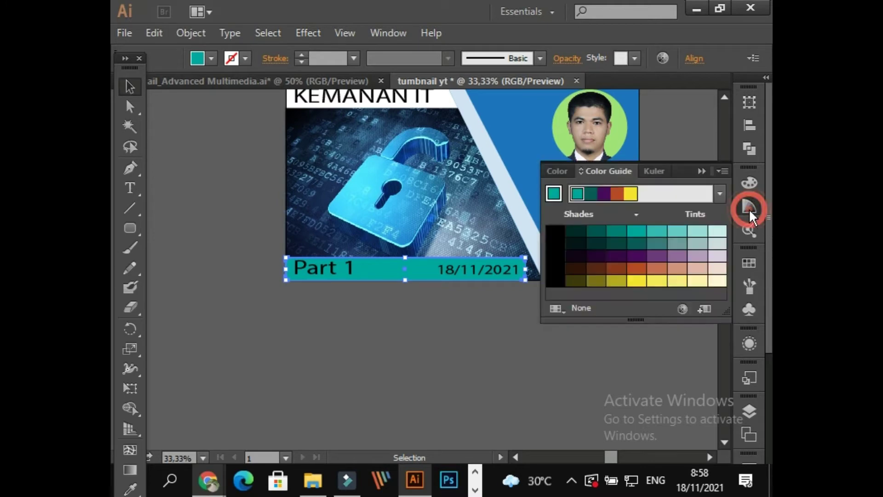
pyautogui.click(716, 281)
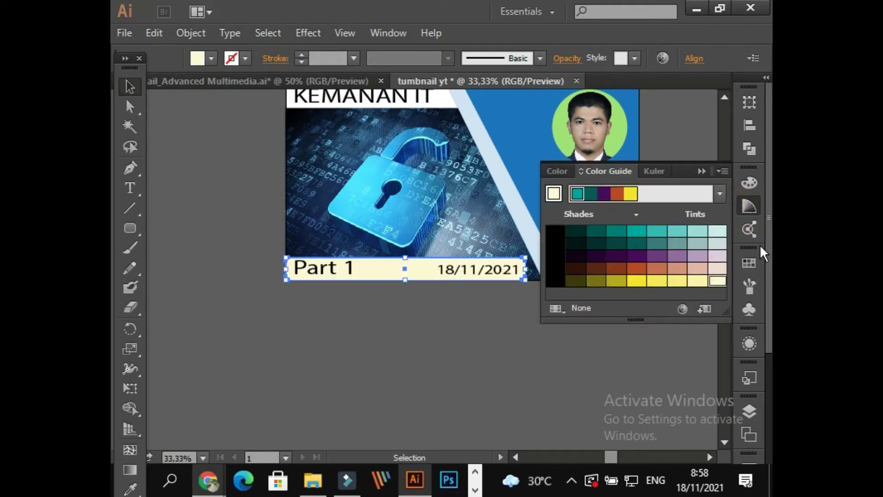
pyautogui.click(699, 171)
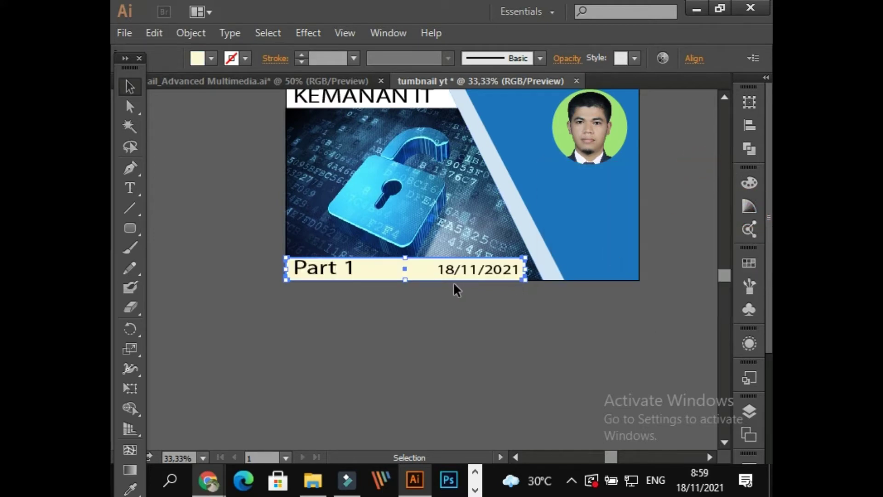
pyautogui.click(372, 311)
pyautogui.click(319, 271)
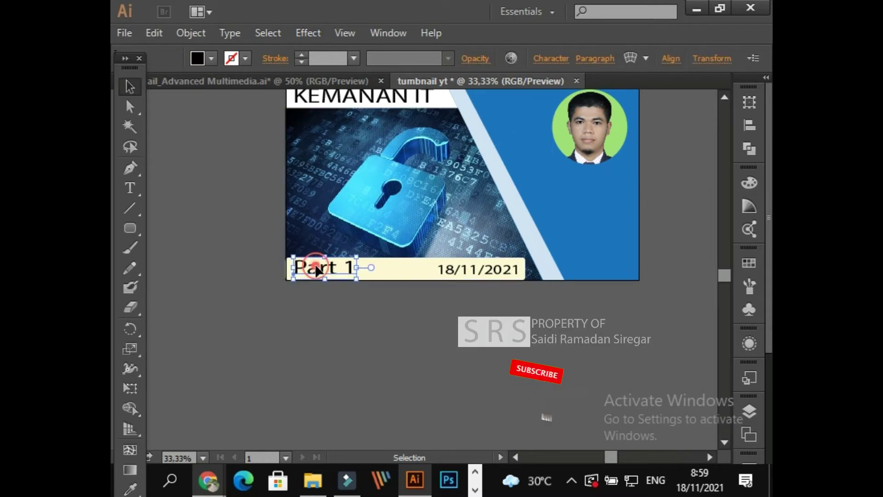
pyautogui.scroll(-3, 318, 271)
pyautogui.scroll(5, 319, 271)
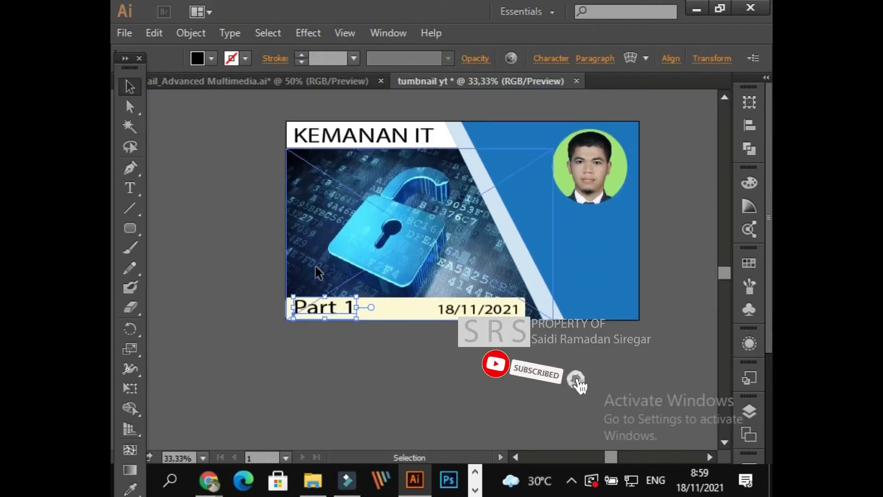
pyautogui.click(423, 410)
pyautogui.scroll(-2, 442, 388)
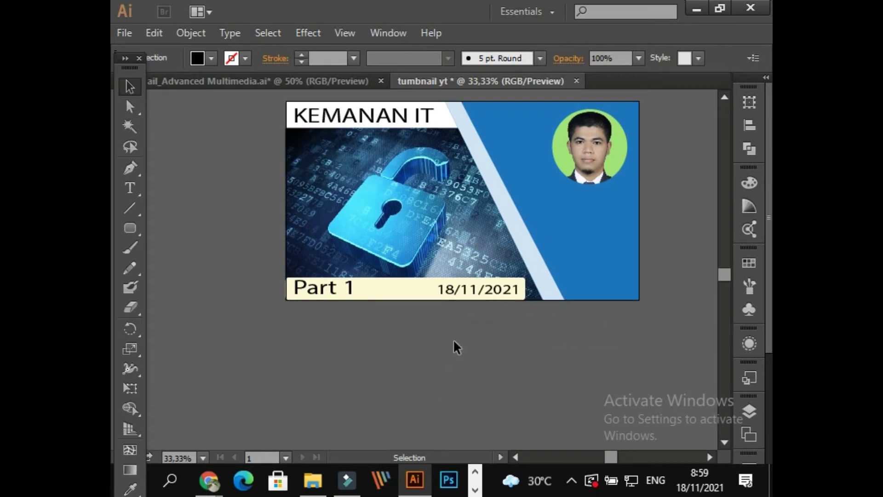
pyautogui.click(520, 331)
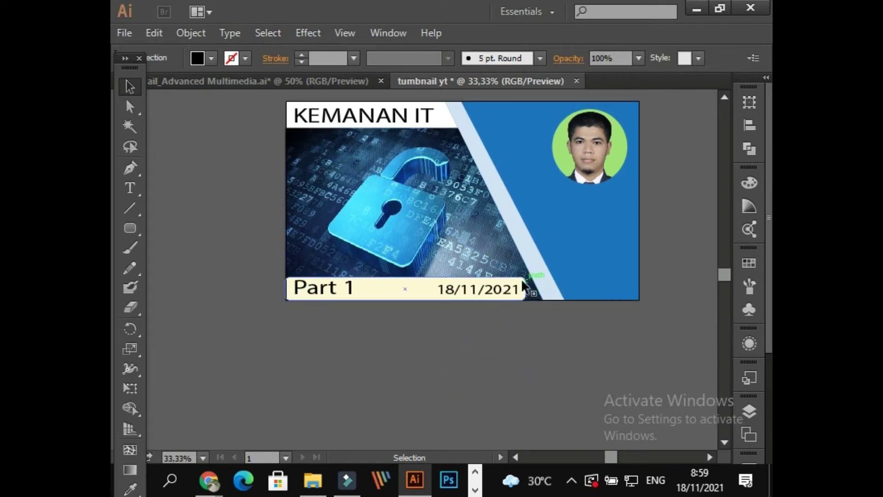
# Select the cream strip and switch to Direct Selection for editing the anchor points at its date end.
pyautogui.click(522, 281)
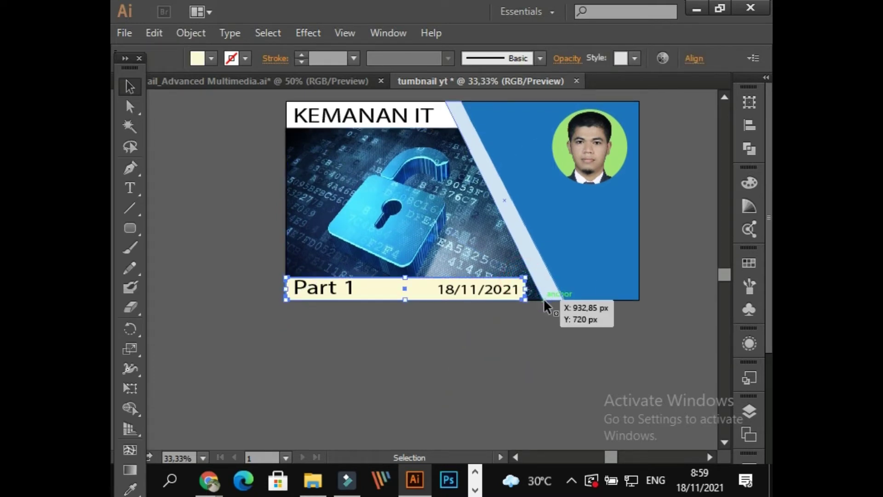
pyautogui.scroll(3, 543, 298)
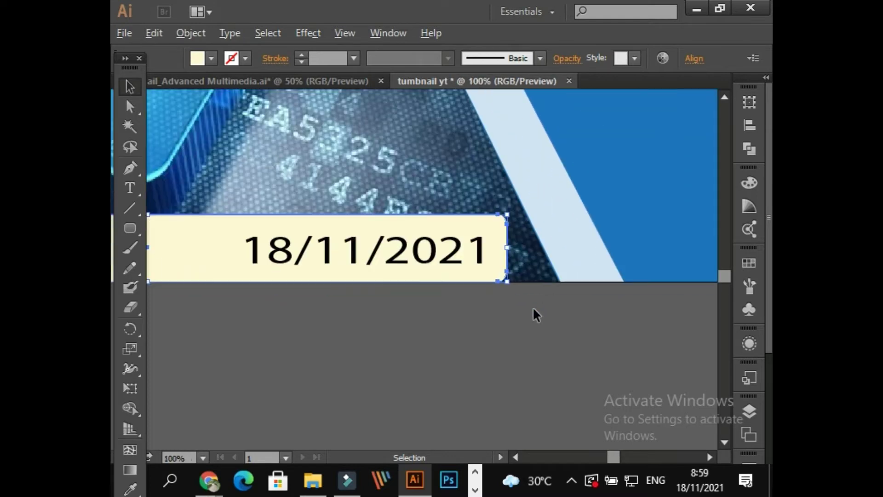
pyautogui.scroll(3, 528, 341)
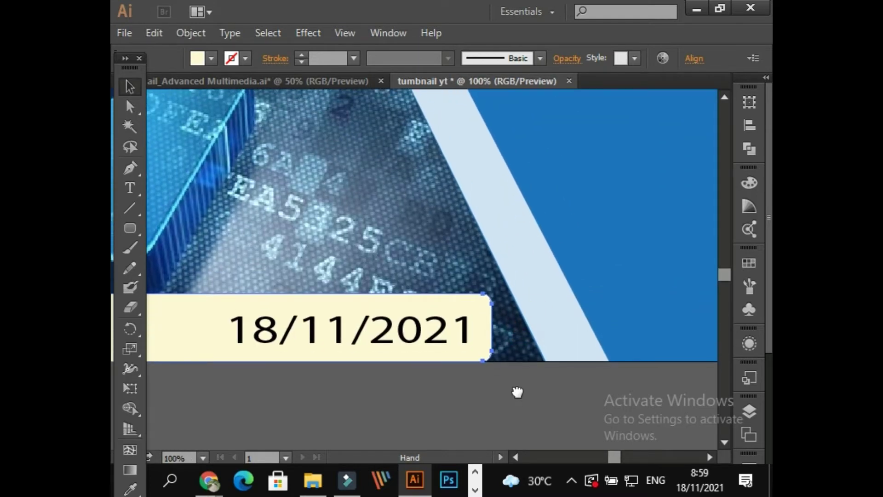
pyautogui.click(131, 105)
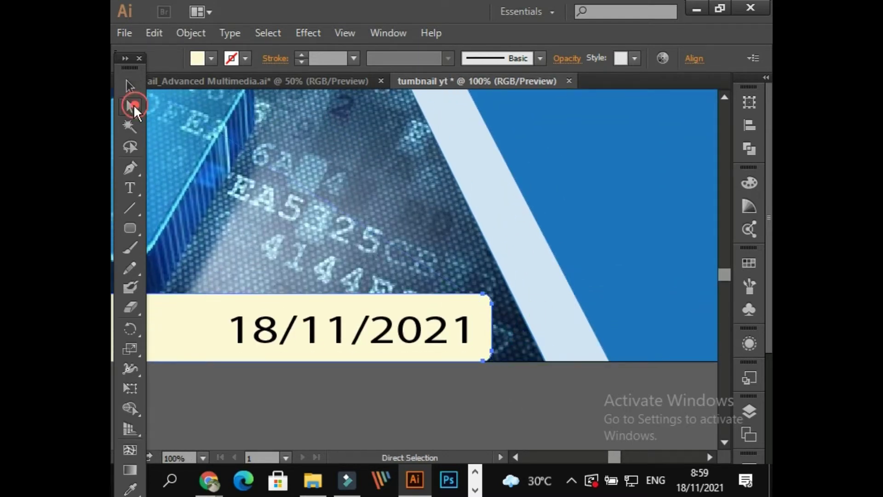
pyautogui.click(484, 294)
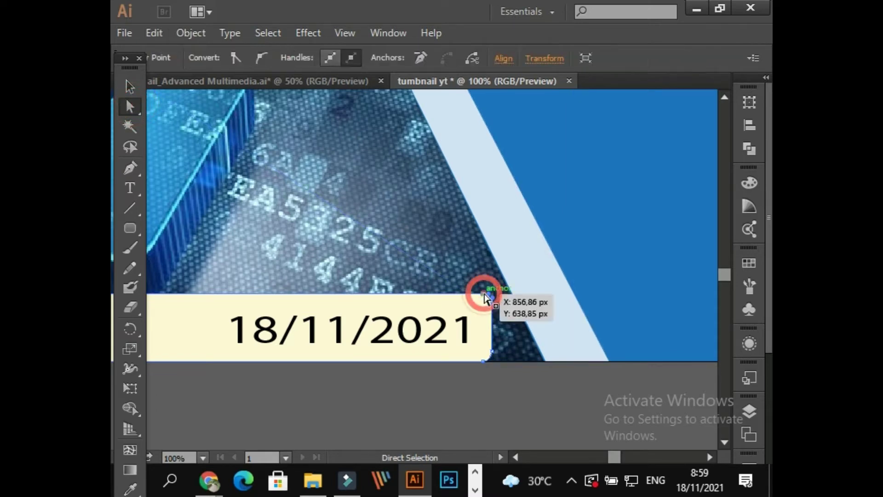
pyautogui.moveTo(484, 293); pyautogui.dragTo(485, 297)
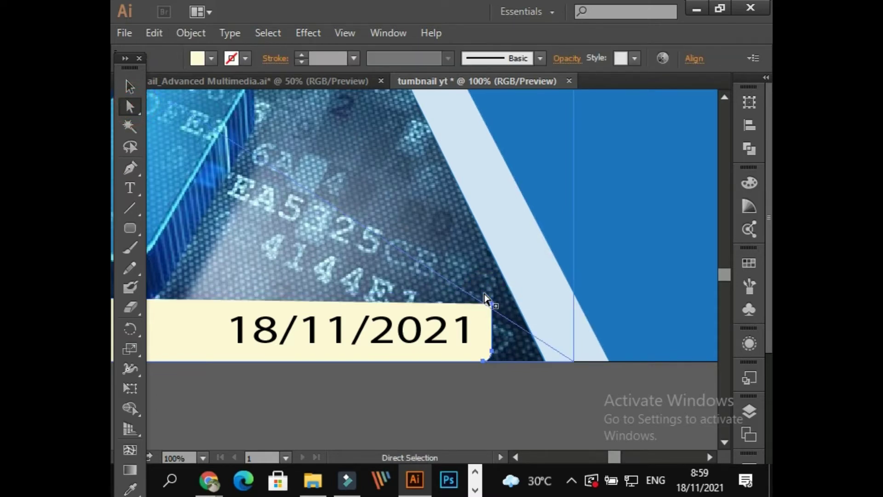
pyautogui.hotkey('ctrl', 'z')
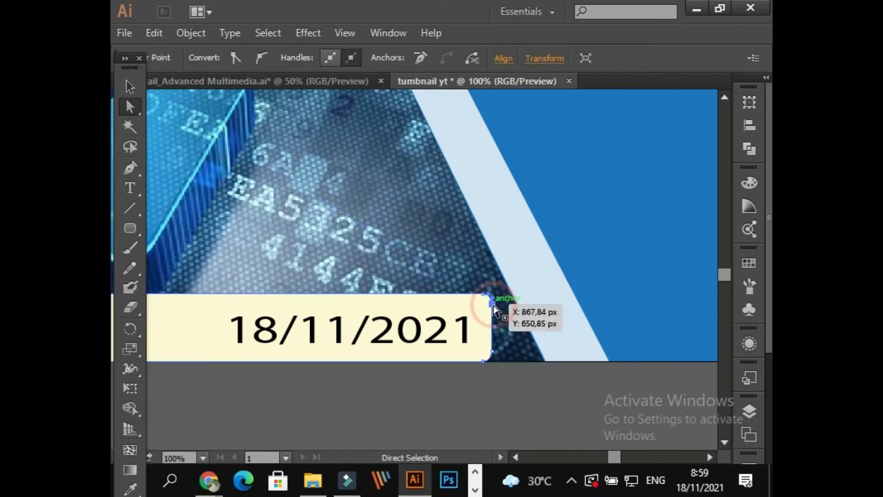
# Delete the cream strip's upper corner side anchor beside the date and move its top anchor left to slant that end parallel to the light-blue band.
pyautogui.click(495, 310)
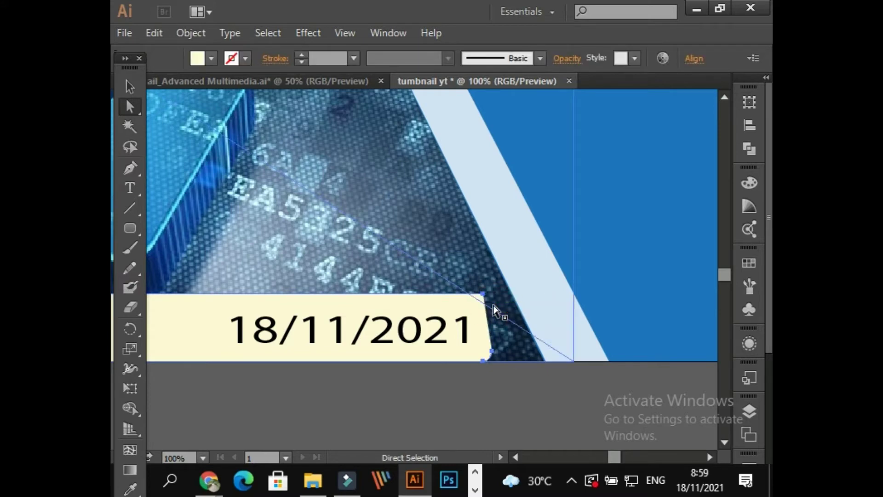
pyautogui.click(482, 294)
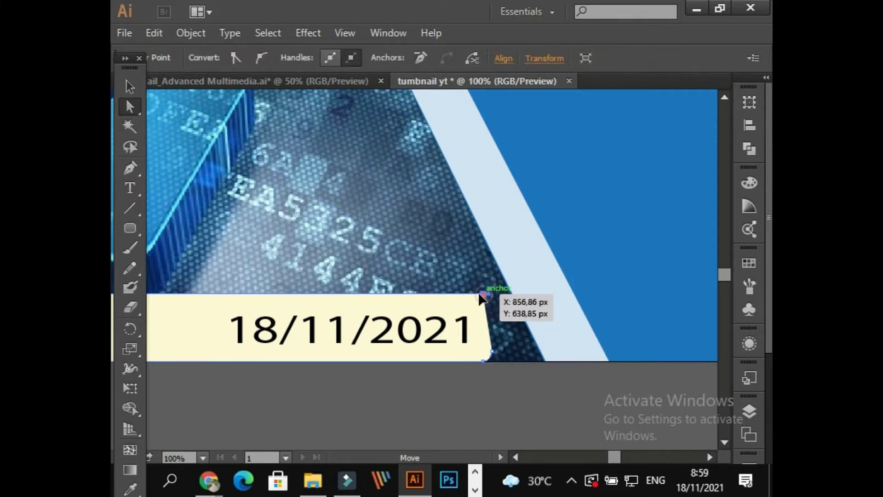
pyautogui.moveTo(480, 295); pyautogui.dragTo(465, 295)
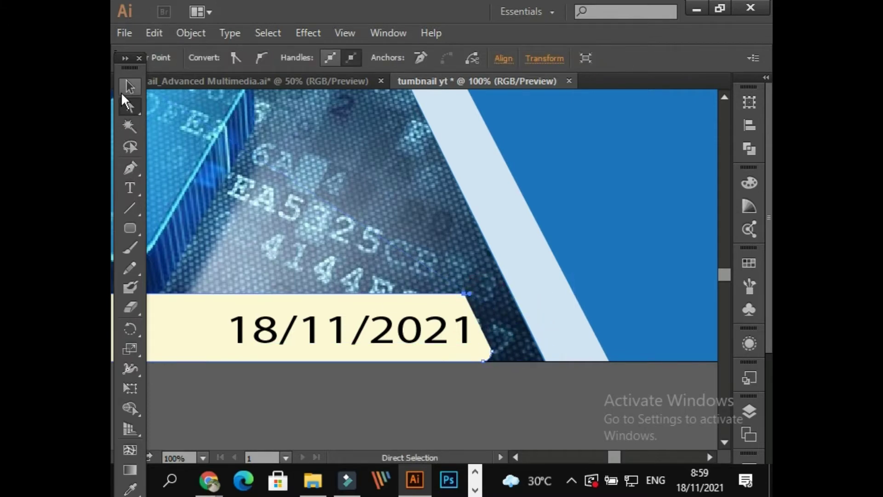
pyautogui.click(129, 86)
pyautogui.click(477, 417)
# Inspect both ends of the cream strip and the top of the slanted band, ending with an overview of the thumbnail.
pyautogui.scroll(-2, 479, 407)
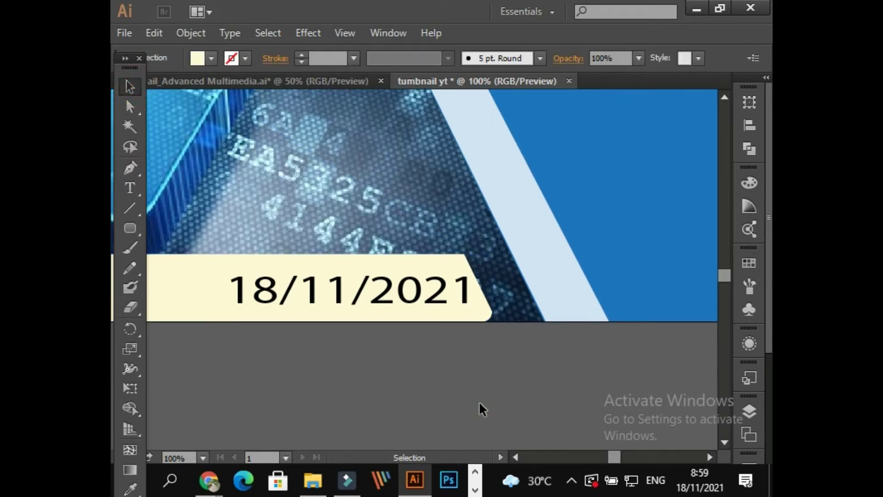
pyautogui.scroll(-1, 477, 400)
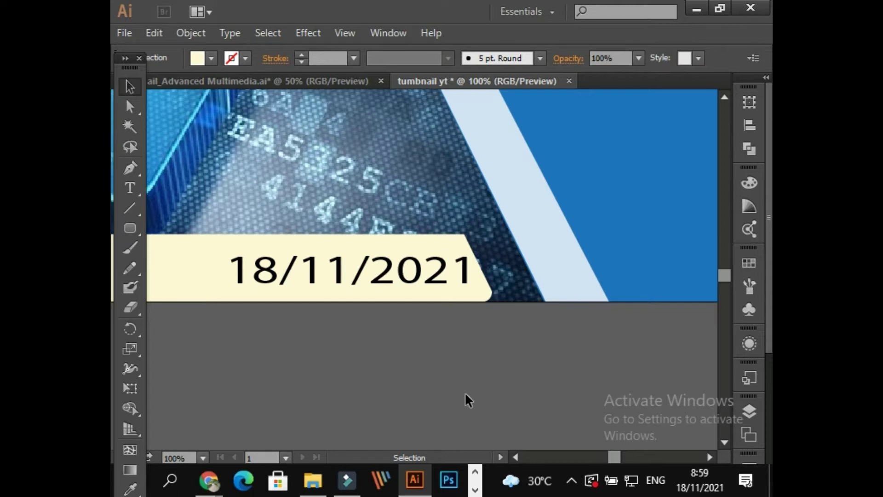
pyautogui.click(517, 456)
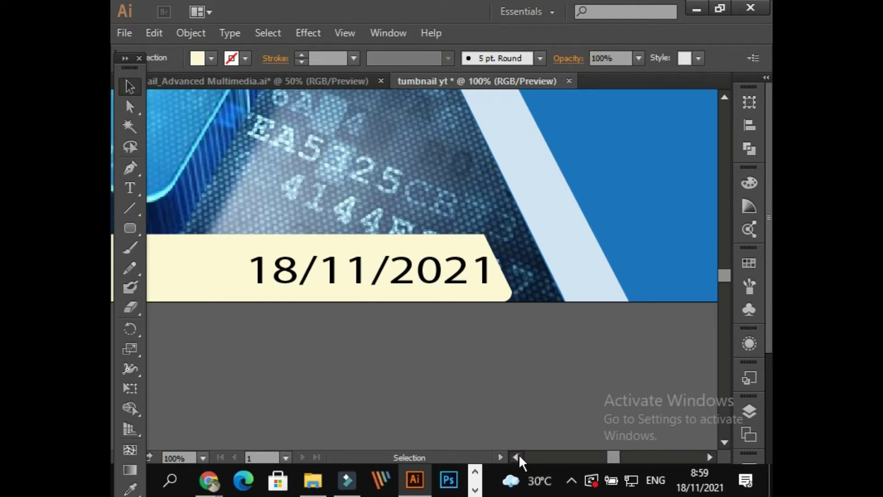
pyautogui.moveTo(519, 455); pyautogui.dragTo(519, 455)
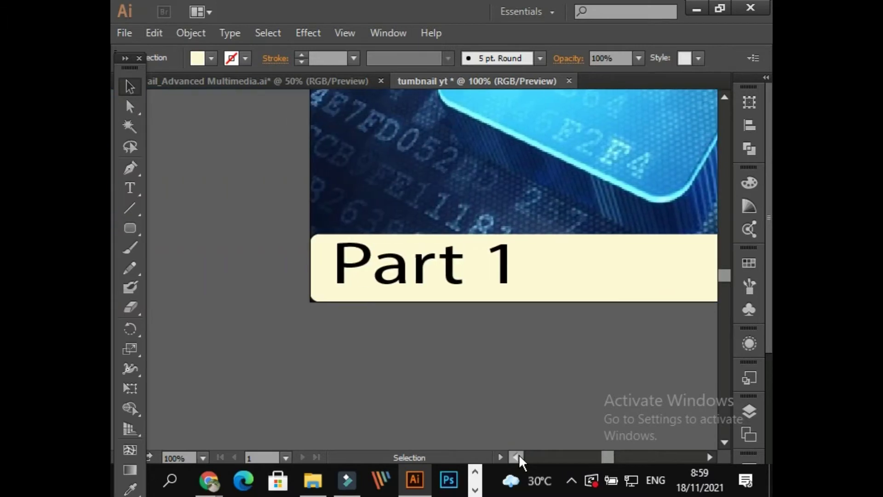
pyautogui.moveTo(708, 454); pyautogui.dragTo(708, 454)
pyautogui.scroll(10, 676, 275)
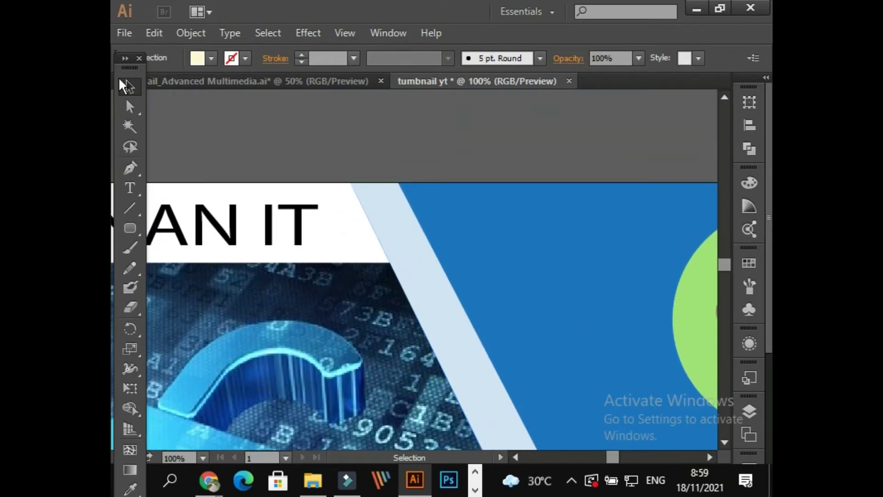
pyautogui.click(130, 91)
pyautogui.scroll(-2, 264, 179)
pyautogui.moveTo(347, 175); pyautogui.dragTo(467, 128)
pyautogui.click(467, 128)
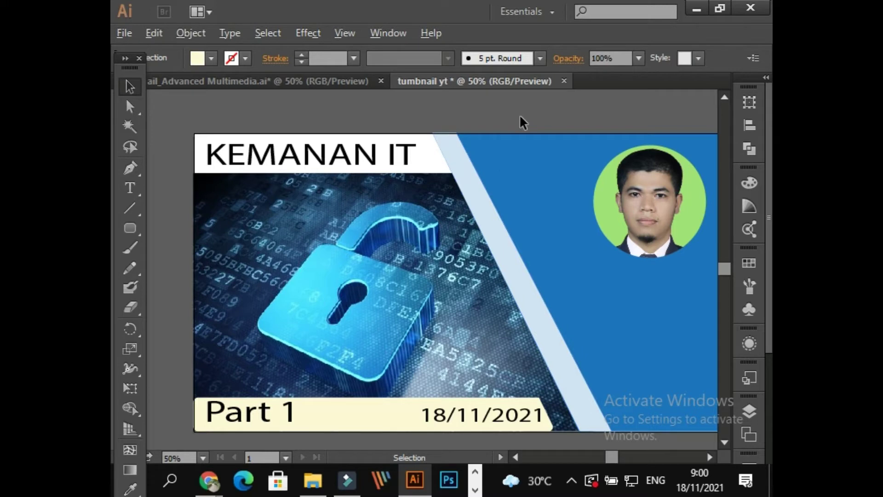
# Duplicate the KEMANAN IT title onto the blue area below the round portrait.
pyautogui.scroll(1, 519, 115)
pyautogui.scroll(-1, 520, 115)
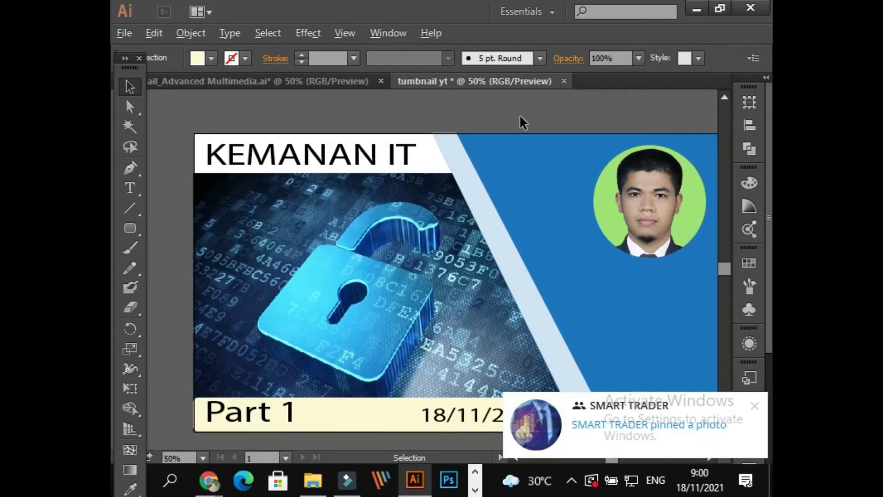
pyautogui.moveTo(520, 116); pyautogui.dragTo(414, 109)
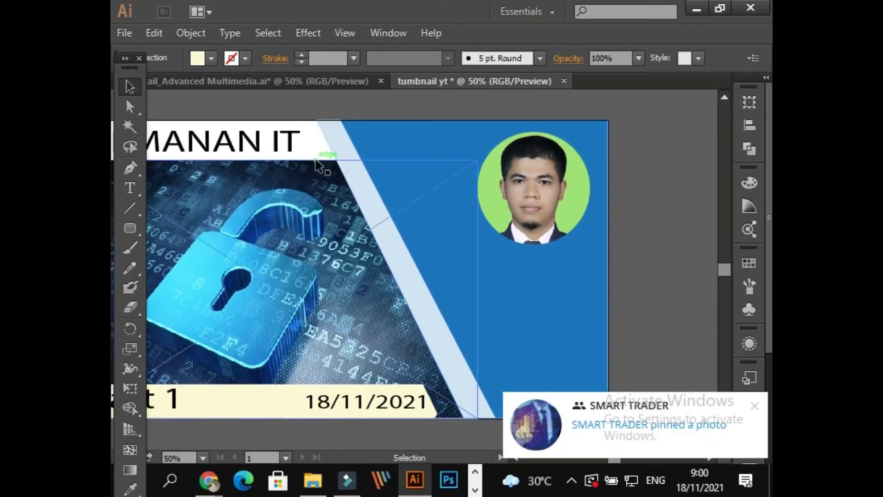
pyautogui.click(208, 147)
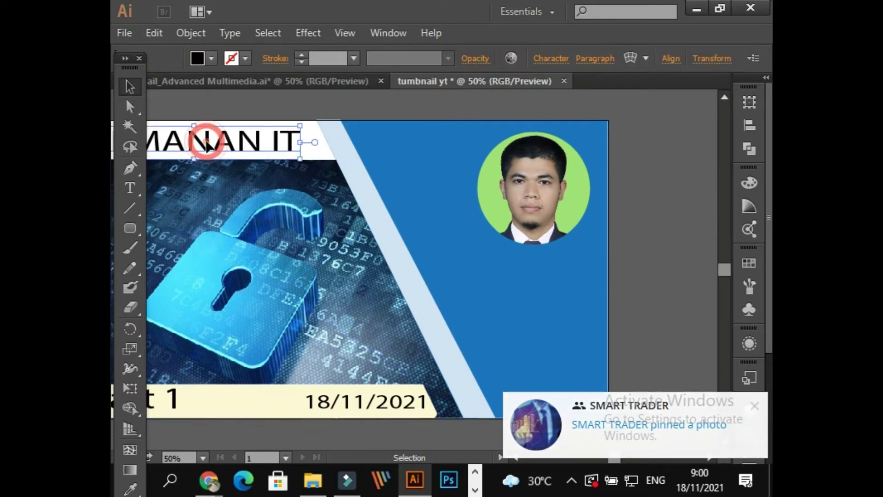
pyautogui.moveTo(208, 146); pyautogui.dragTo(552, 314)
# Fill the copied title with yellow and bring it to the front of the blue shape.
pyautogui.click(746, 266)
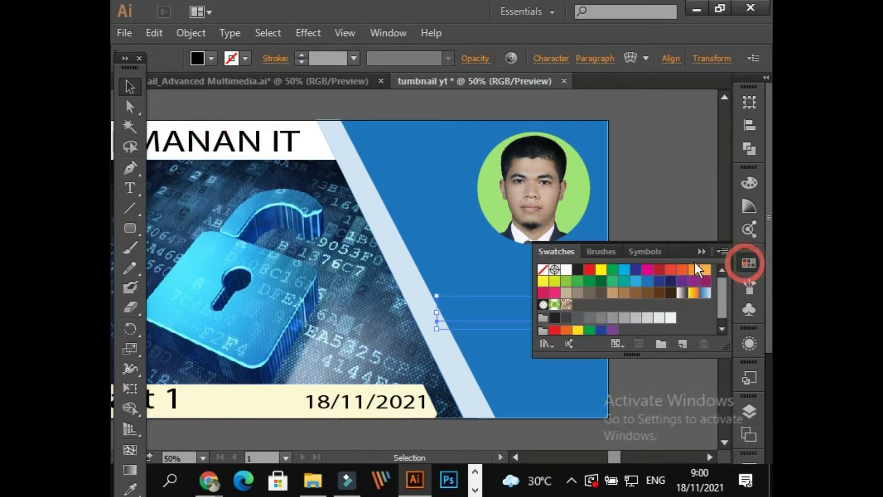
pyautogui.click(590, 269)
pyautogui.click(599, 270)
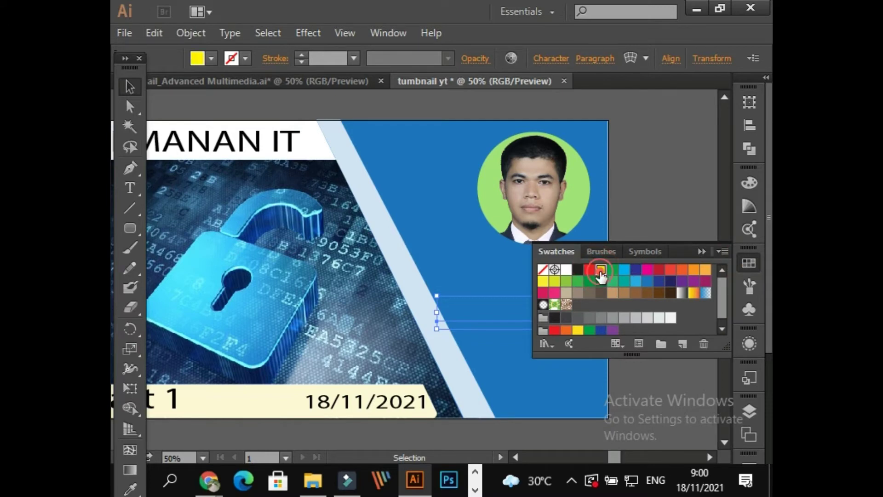
pyautogui.rightClick(504, 311)
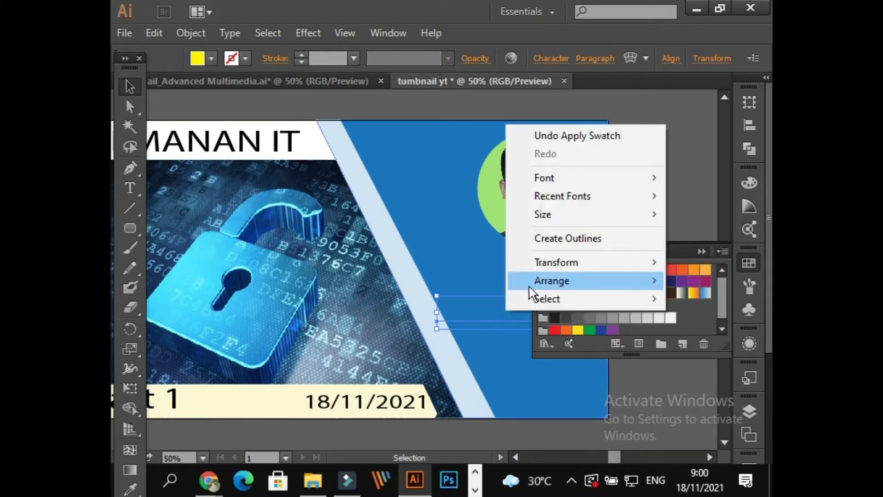
pyautogui.moveTo(530, 280)
pyautogui.click(468, 282)
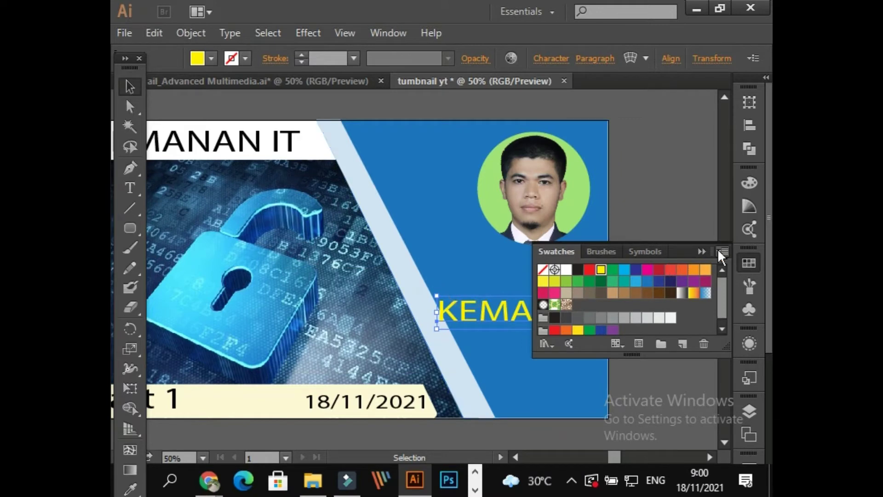
# Try dark blue, green, light grey and red-orange fills on the copied title and settle on orange.
pyautogui.click(635, 270)
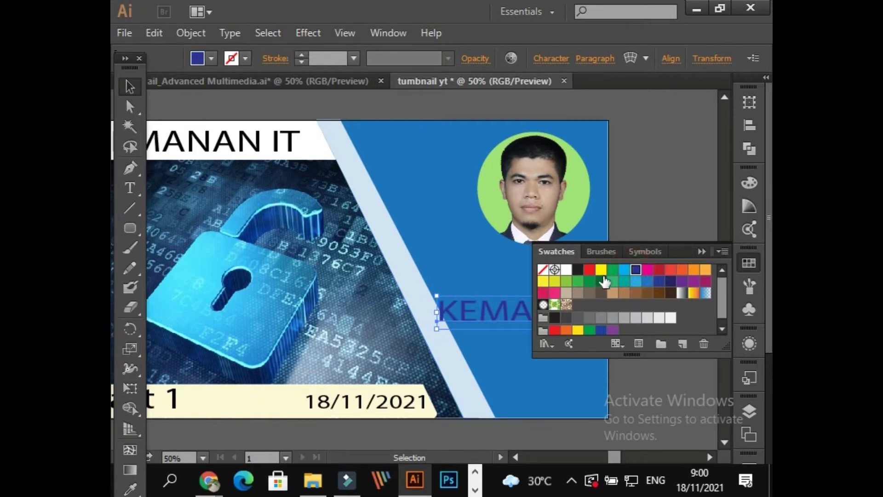
pyautogui.click(600, 281)
pyautogui.click(589, 281)
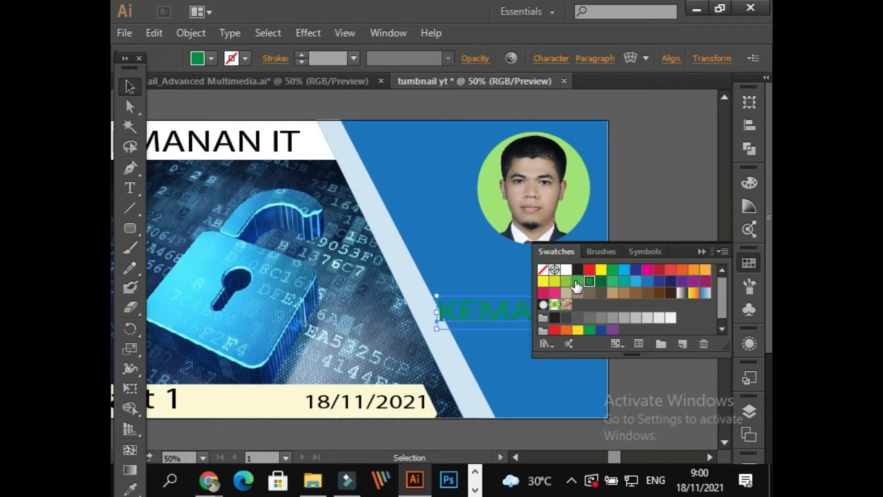
pyautogui.click(577, 281)
pyautogui.click(648, 317)
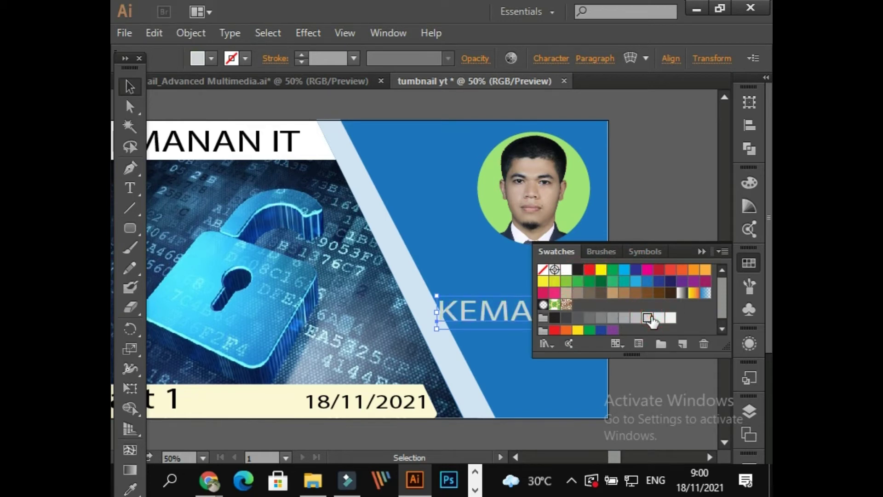
pyautogui.click(682, 269)
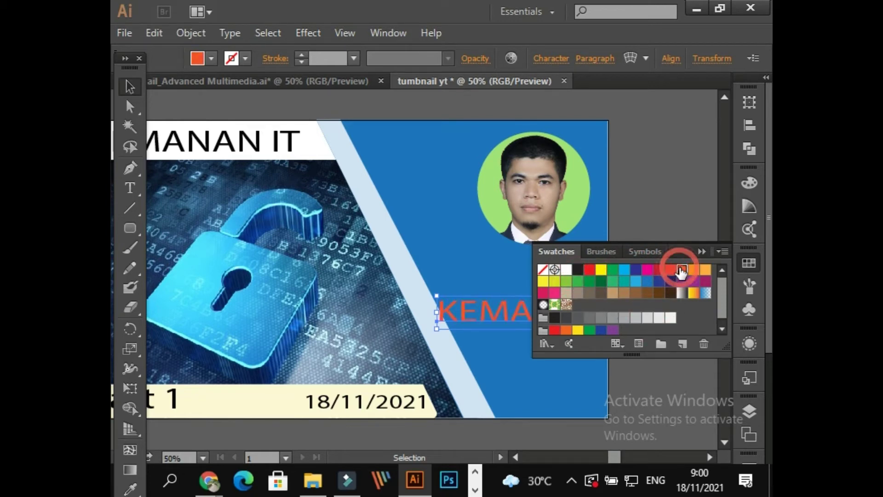
pyautogui.click(694, 269)
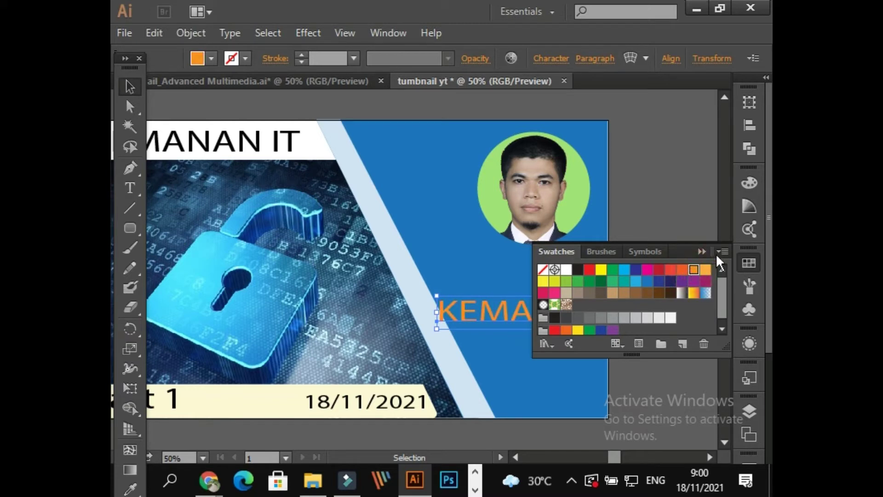
pyautogui.click(699, 251)
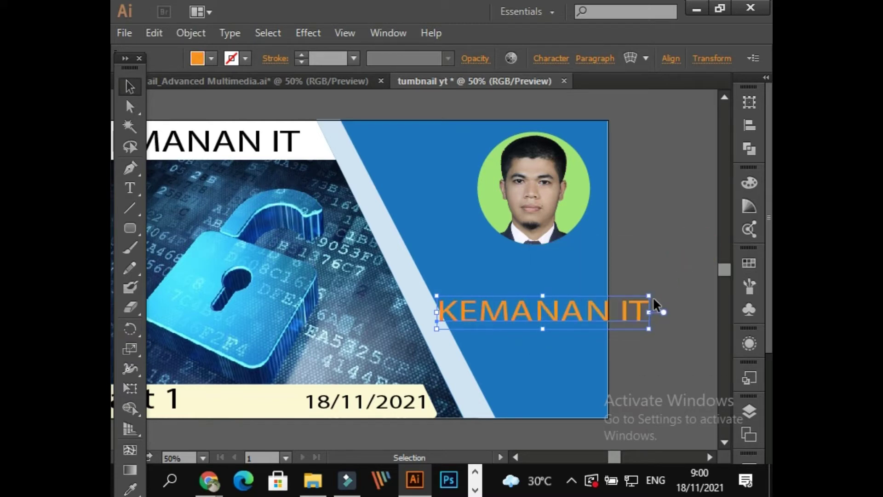
# Replace the orange title's wording with "Mengamankan Server Linux".
pyautogui.doubleClick(594, 307)
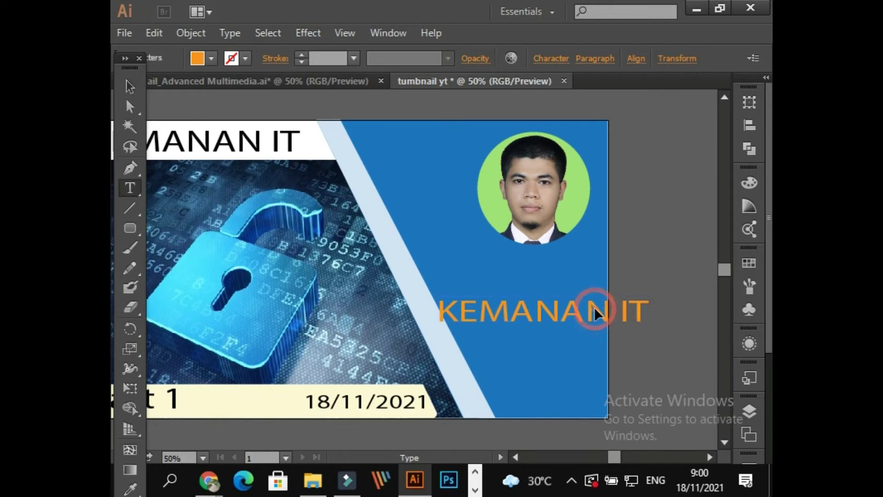
pyautogui.hotkey('ctrl', 'a')
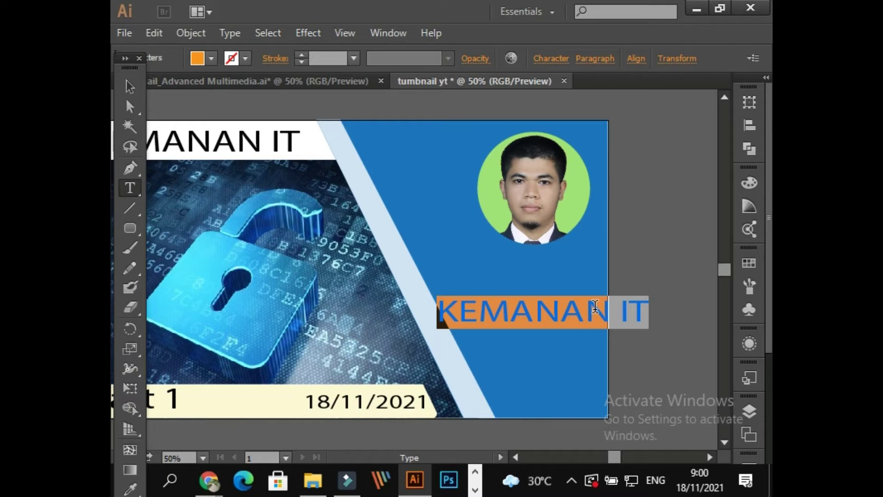
pyautogui.write('m')
pyautogui.press('BackSpace')
pyautogui.write('Meng')
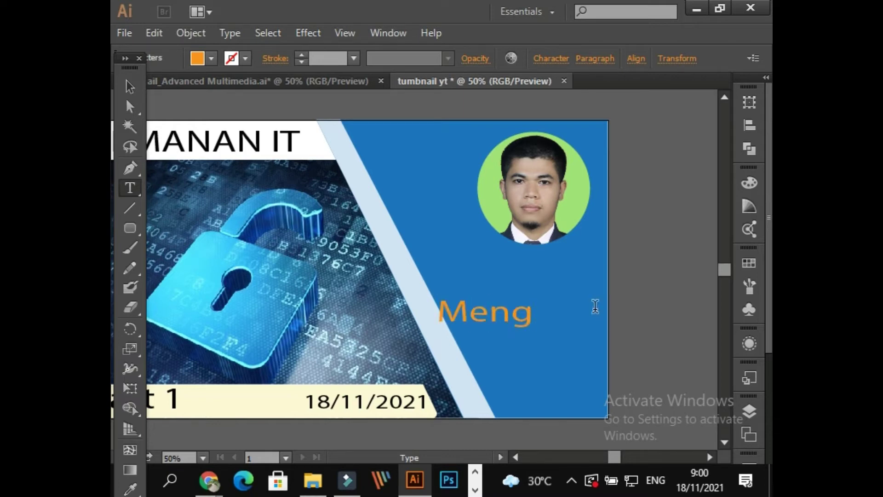
pyautogui.write('amankan S')
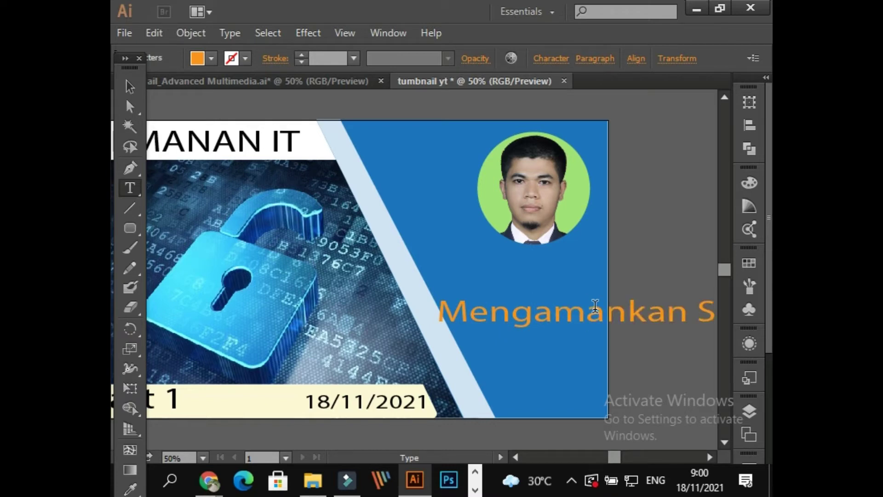
pyautogui.write('erver Linux')
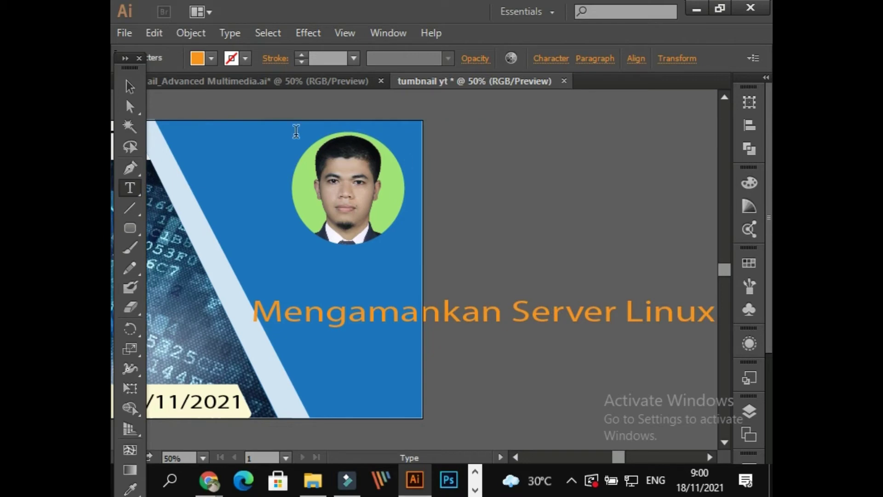
# Squeeze the orange text narrower horizontally and move it back over the blue area below the portrait.
pyautogui.click(130, 86)
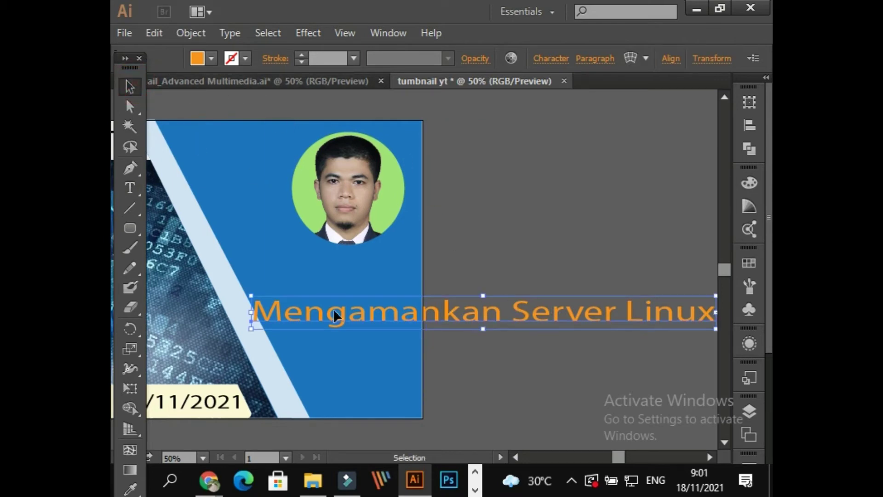
pyautogui.moveTo(251, 311); pyautogui.dragTo(416, 312)
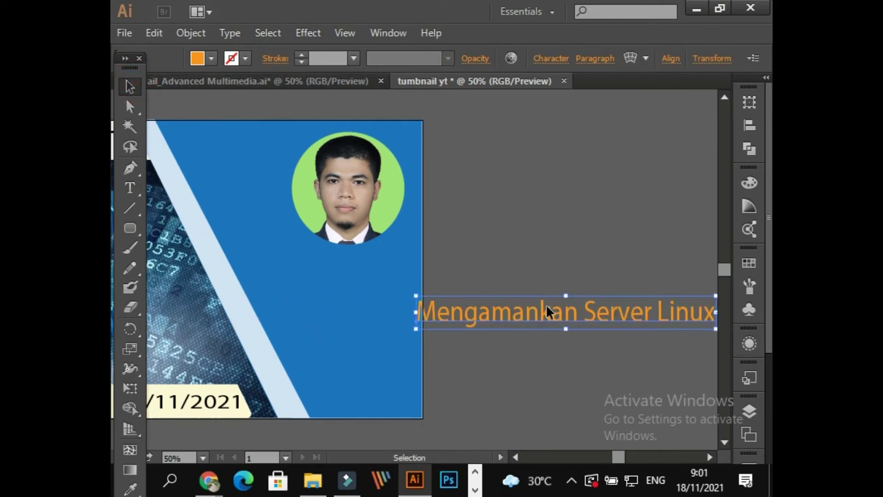
pyautogui.moveTo(545, 304); pyautogui.dragTo(420, 298)
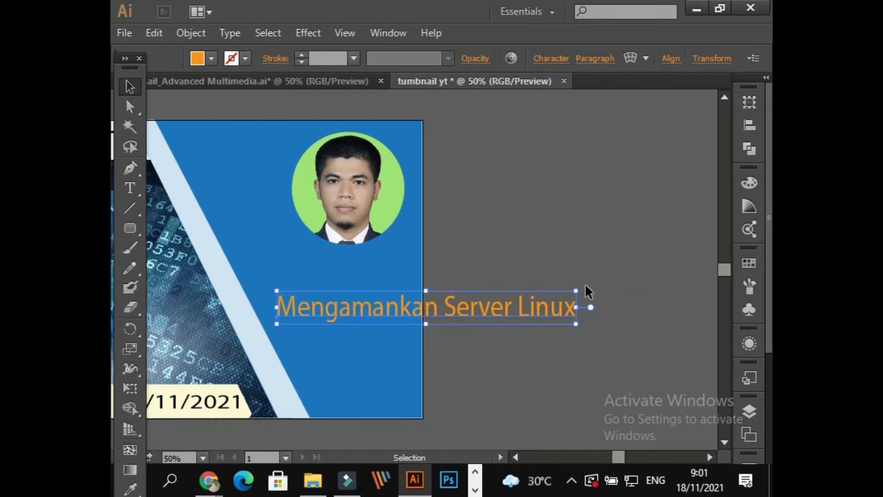
pyautogui.click(184, 32)
pyautogui.click(153, 31)
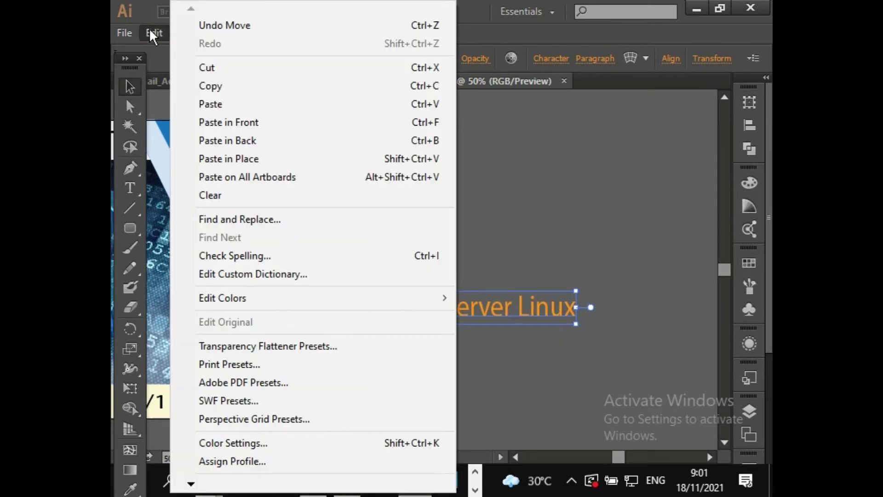
pyautogui.click(477, 102)
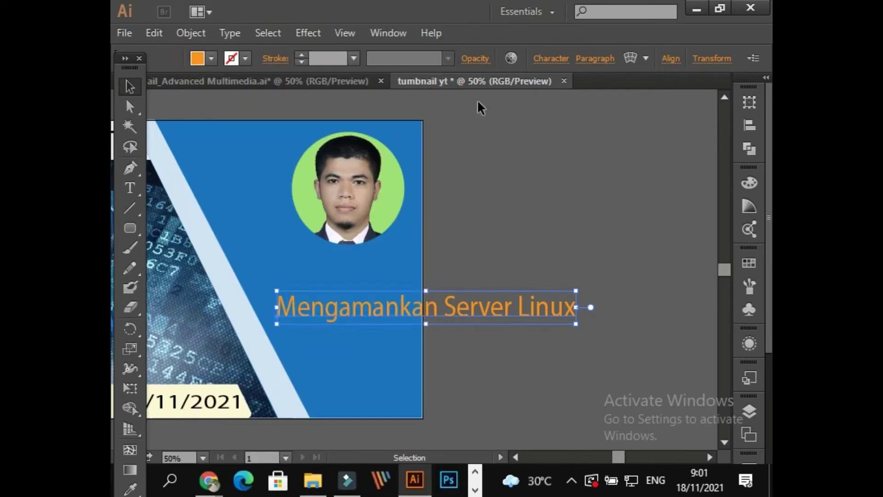
pyautogui.click(478, 105)
pyautogui.click(192, 32)
pyautogui.click(159, 33)
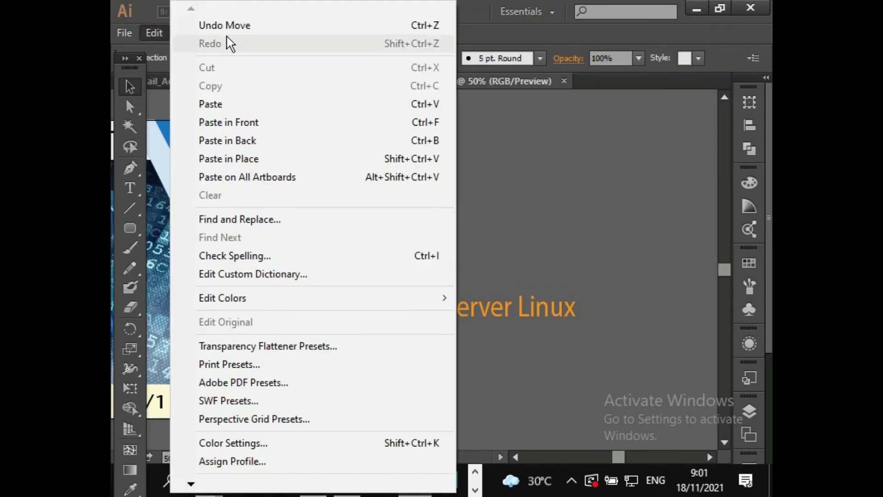
pyautogui.click(154, 33)
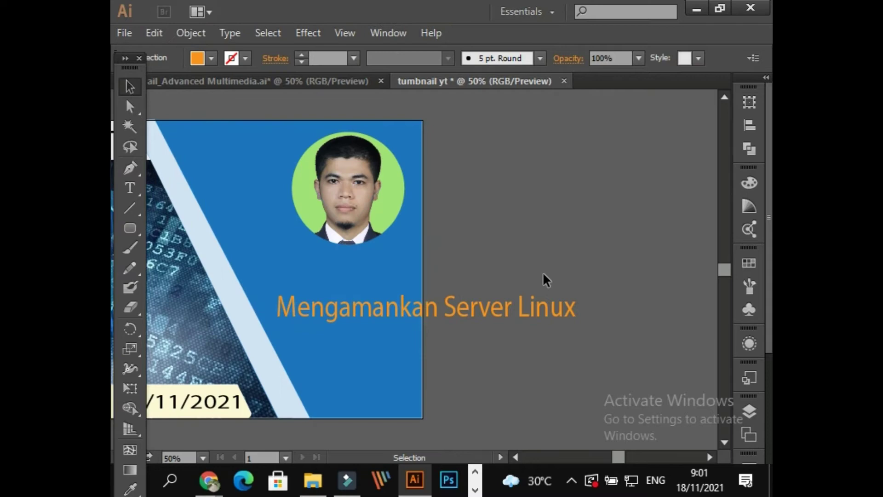
# Try rotating the Mengamankan Server Linux text by 45° and undo the rotation.
pyautogui.click(553, 312)
pyautogui.click(197, 32)
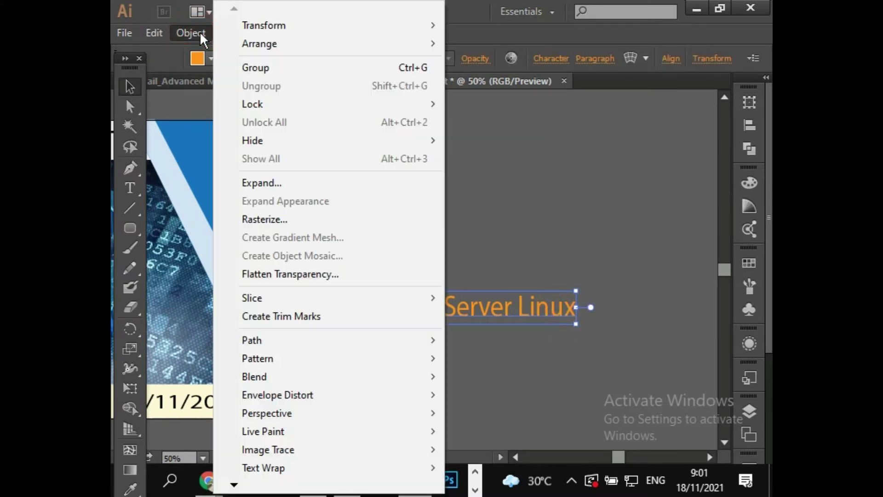
pyautogui.moveTo(258, 27)
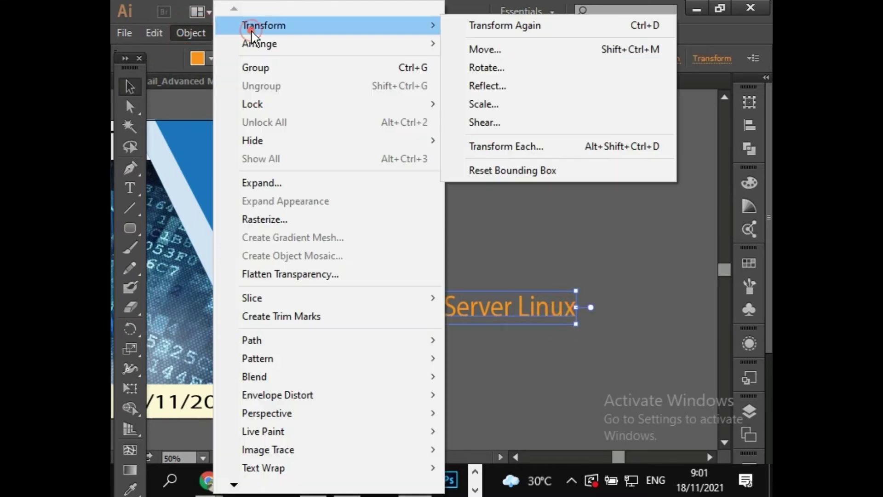
pyautogui.click(503, 73)
pyautogui.moveTo(714, 280); pyautogui.dragTo(526, 57)
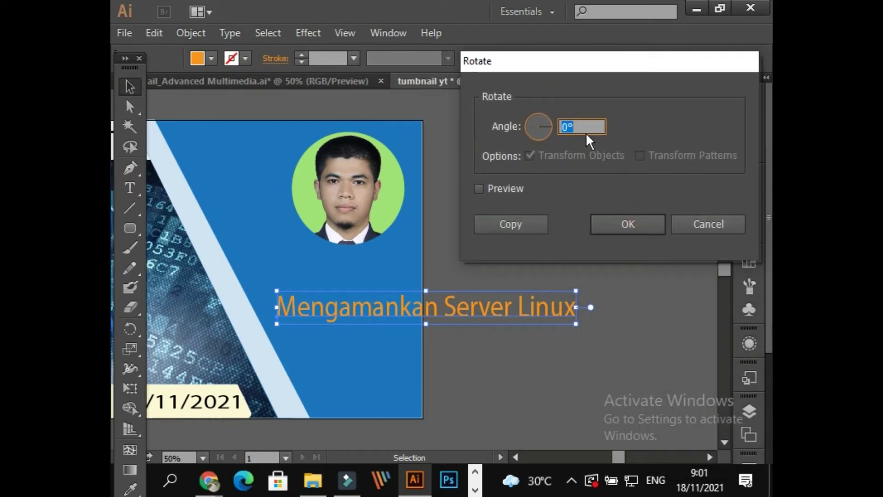
pyautogui.write('45')
pyautogui.press('Return')
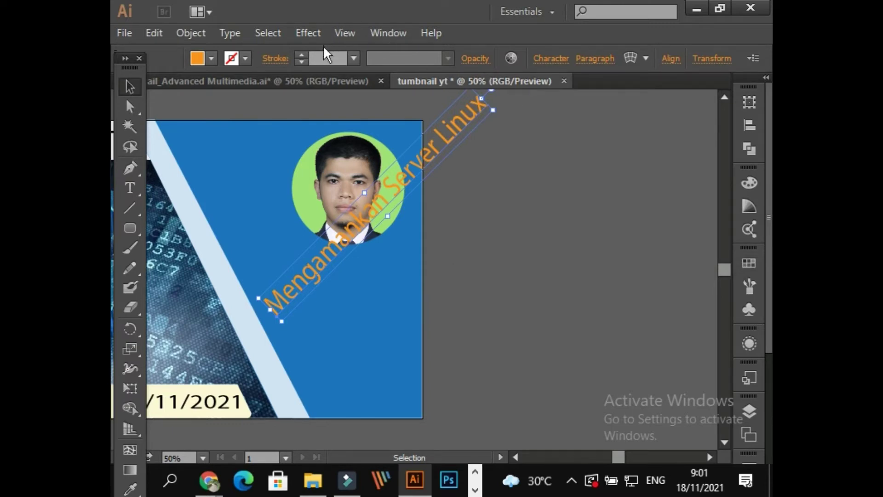
pyautogui.hotkey('ctrl', 'z')
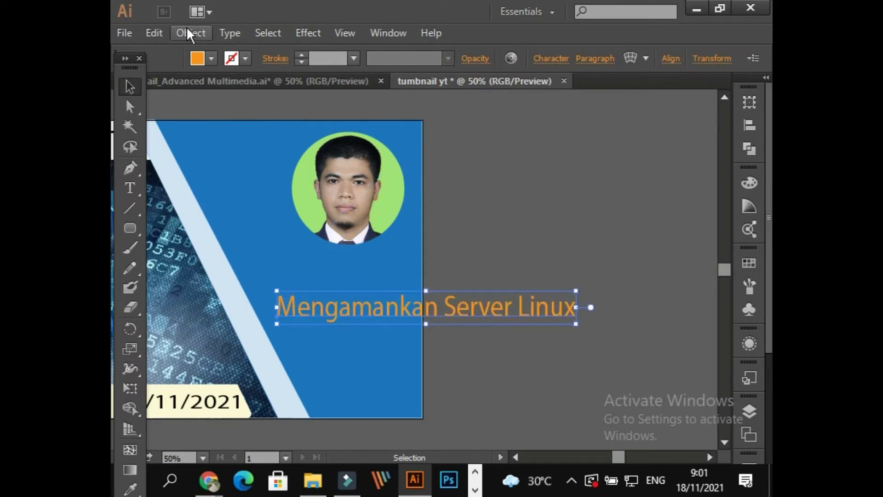
# Rotate the Mengamankan Server Linux text by -45°.
pyautogui.click(186, 32)
pyautogui.moveTo(310, 27)
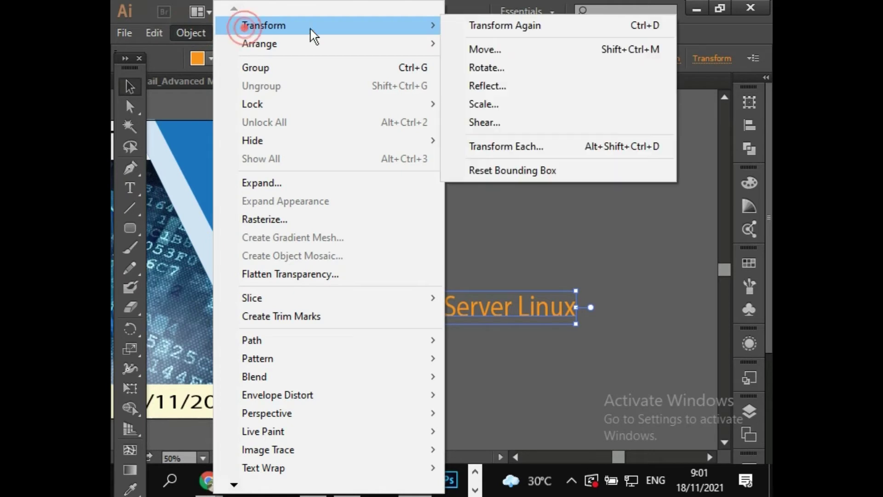
pyautogui.click(488, 68)
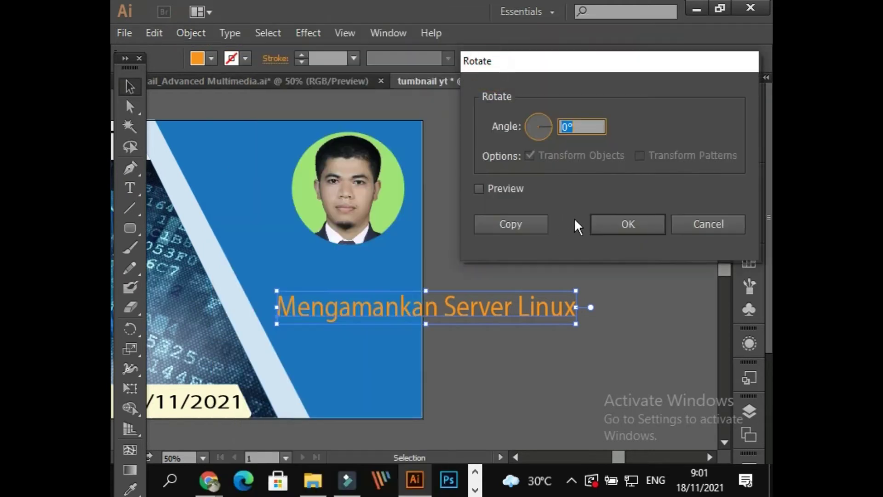
pyautogui.write('-45')
pyautogui.press('Return')
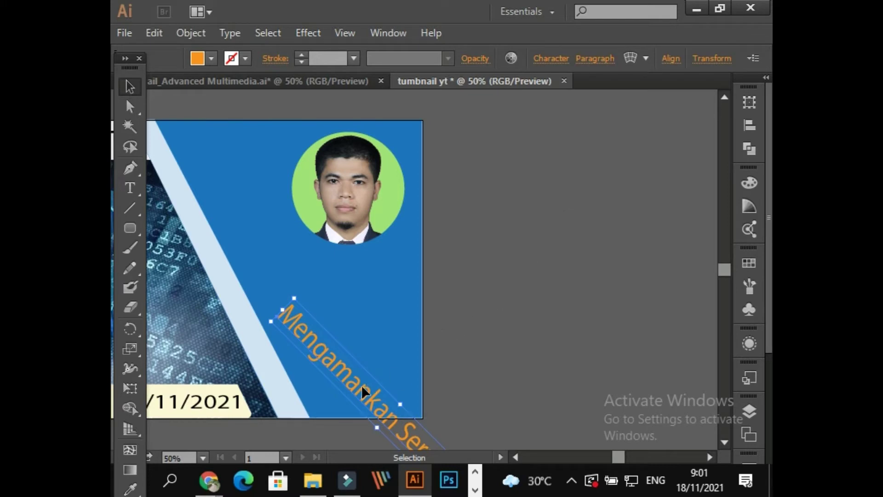
# Move the slanted text between the light-blue band and the portrait and turn it steeper, parallel to the band.
pyautogui.moveTo(362, 385); pyautogui.dragTo(269, 233)
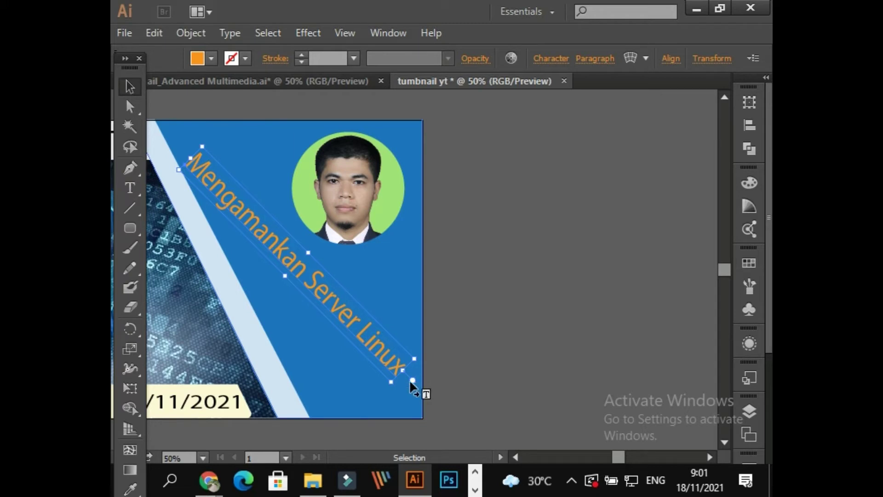
pyautogui.moveTo(407, 379); pyautogui.dragTo(367, 409)
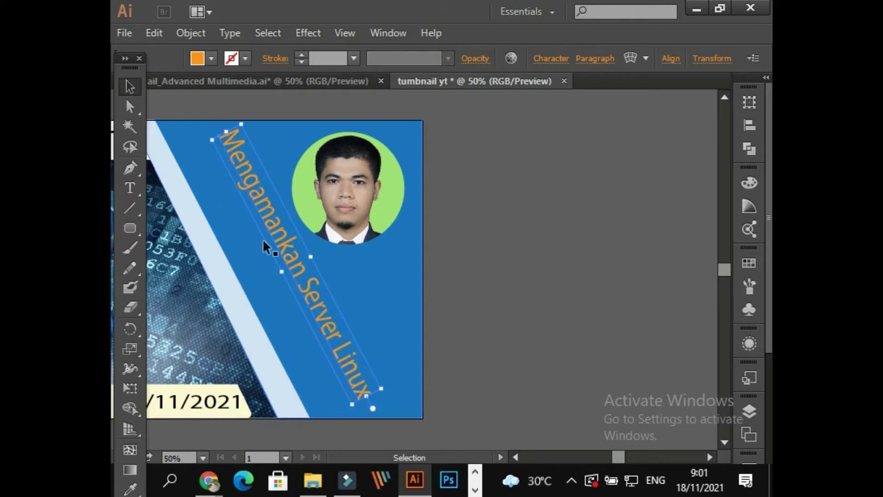
# Move the slanted Mengamankan Server Linux text onto the light-blue band and nudge it left to align with the band.
pyautogui.moveTo(276, 222); pyautogui.dragTo(234, 235)
pyautogui.hscroll(-10, 613, 304)
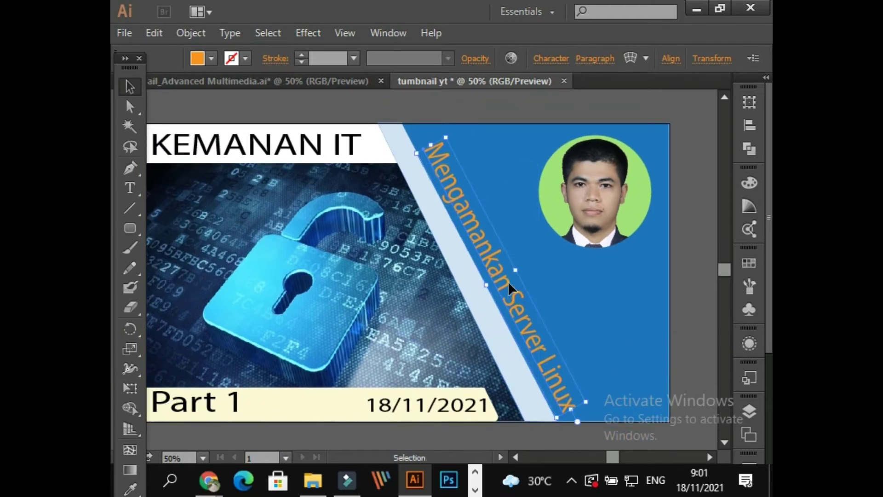
pyautogui.moveTo(507, 278); pyautogui.dragTo(479, 284)
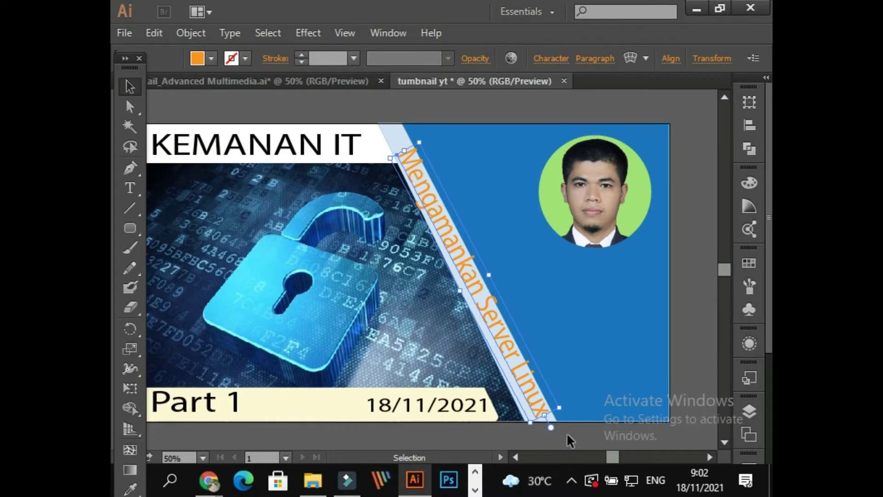
pyautogui.scroll(1, 567, 432)
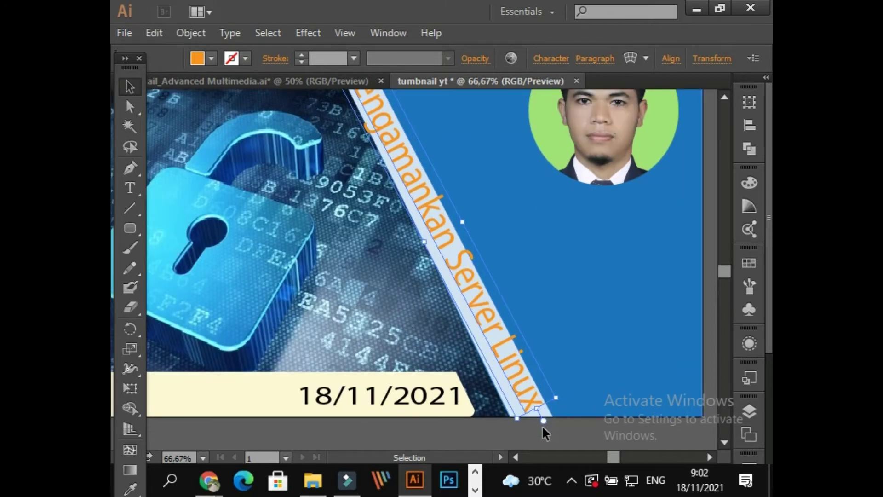
pyautogui.moveTo(534, 418); pyautogui.dragTo(534, 418)
pyautogui.scroll(3, 556, 388)
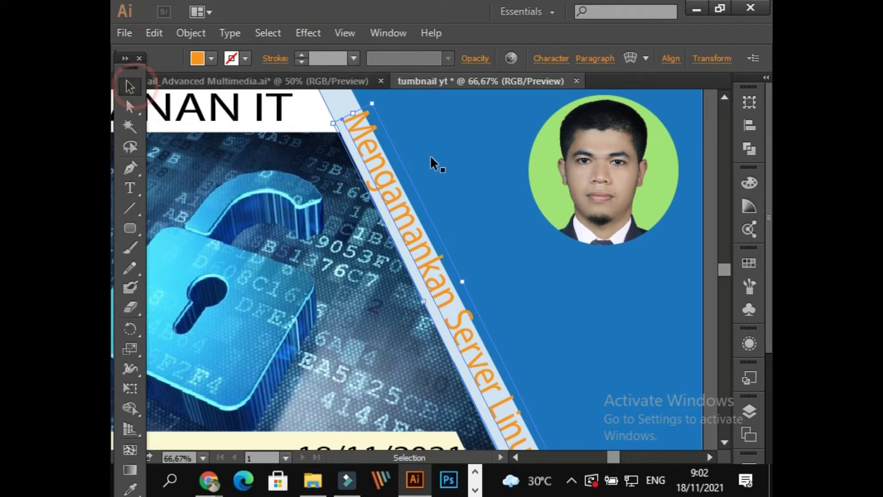
pyautogui.press('Left')
pyautogui.press('Left')
pyautogui.press('Left')
pyautogui.press('Left')
pyautogui.press('Left')
pyautogui.press('Left')
pyautogui.press('Left')
pyautogui.press('Left')
pyautogui.press('Left')
pyautogui.press('Left')
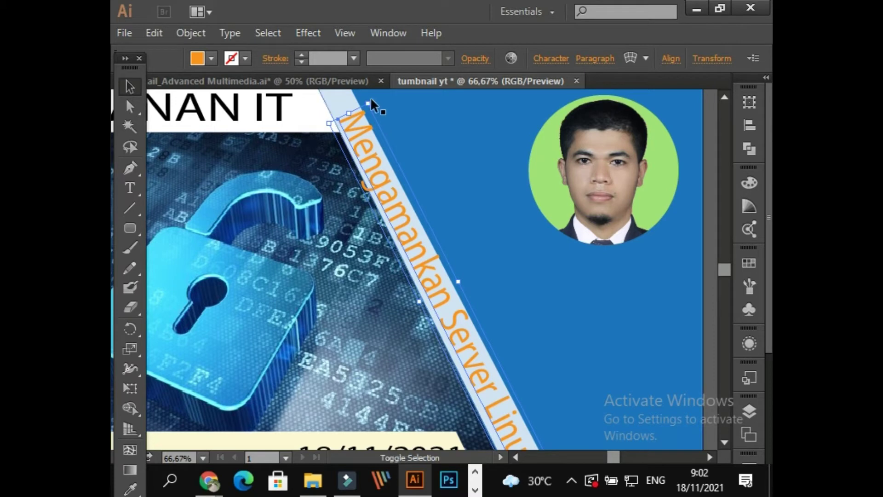
# Scale the slanted text down to fit the light-blue band's width and move it up along the band.
pyautogui.moveTo(366, 105); pyautogui.dragTo(390, 167)
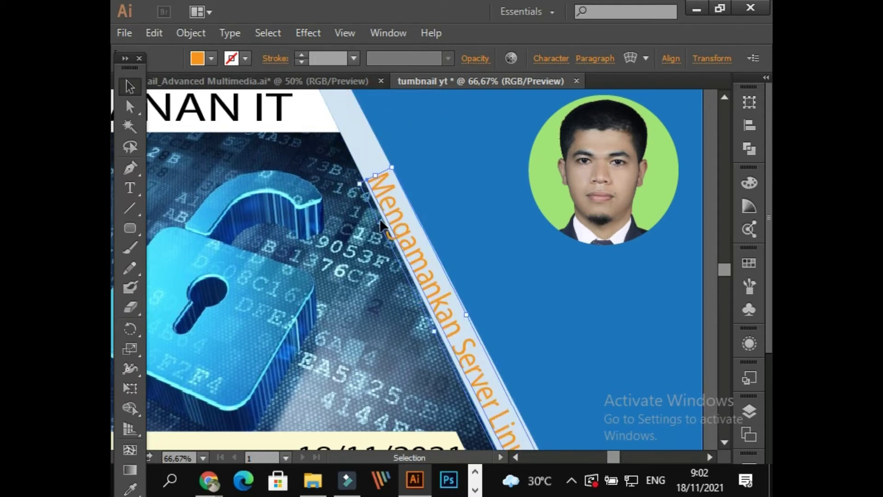
pyautogui.moveTo(394, 213); pyautogui.dragTo(382, 180)
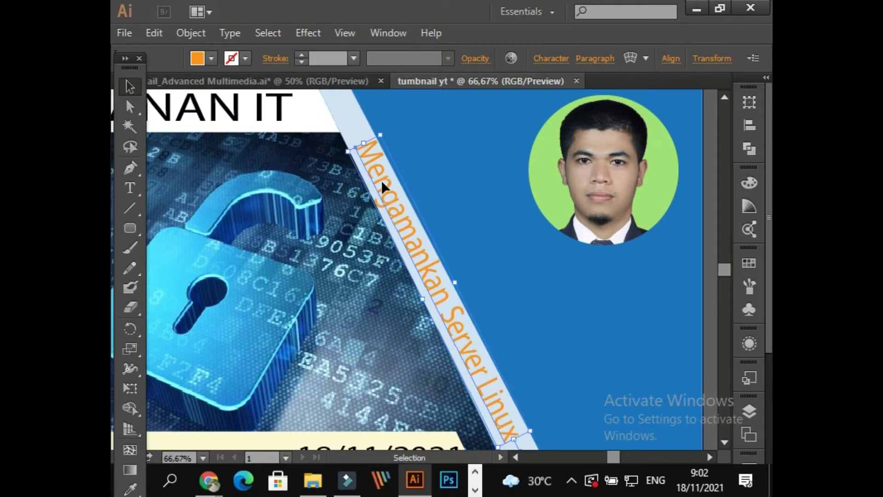
pyautogui.scroll(-3, 381, 181)
pyautogui.click(548, 409)
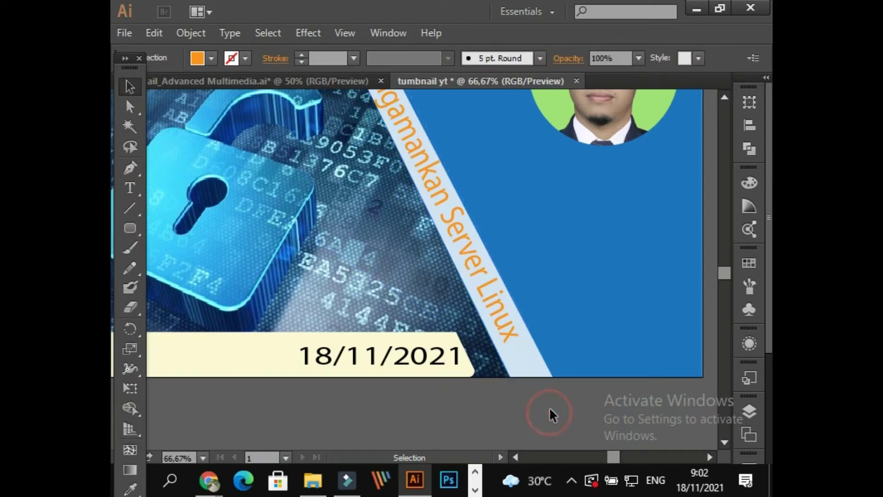
pyautogui.scroll(3, 549, 407)
pyautogui.scroll(-2, 551, 364)
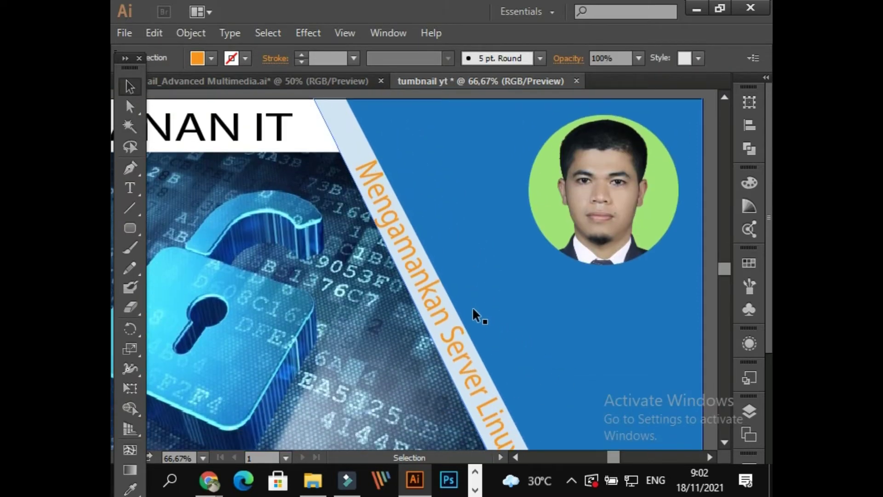
pyautogui.scroll(-2, 497, 342)
# Widen the top of the light-blue band by moving its upper-right anchor point slightly to the right.
pyautogui.click(533, 393)
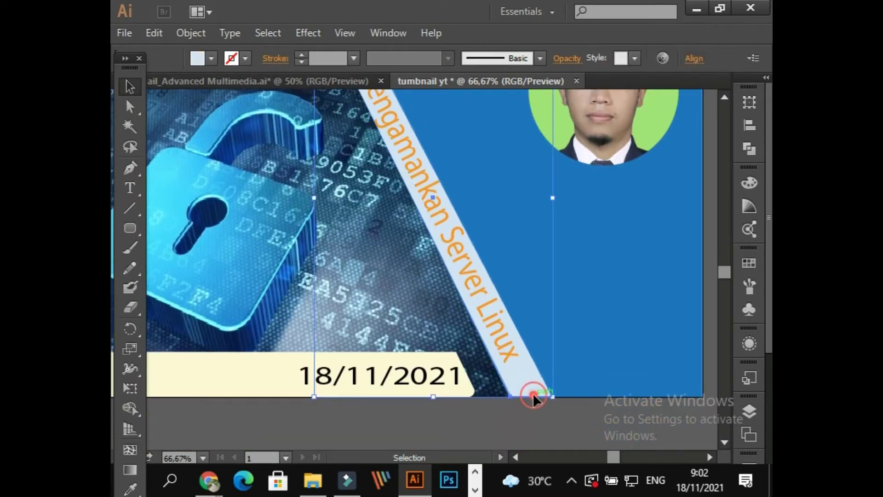
pyautogui.scroll(1, 532, 392)
pyautogui.scroll(3, 531, 388)
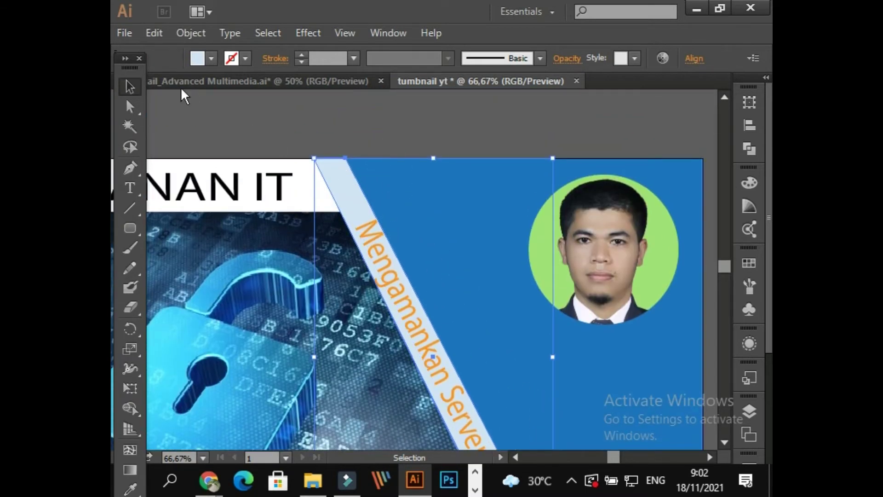
pyautogui.click(130, 107)
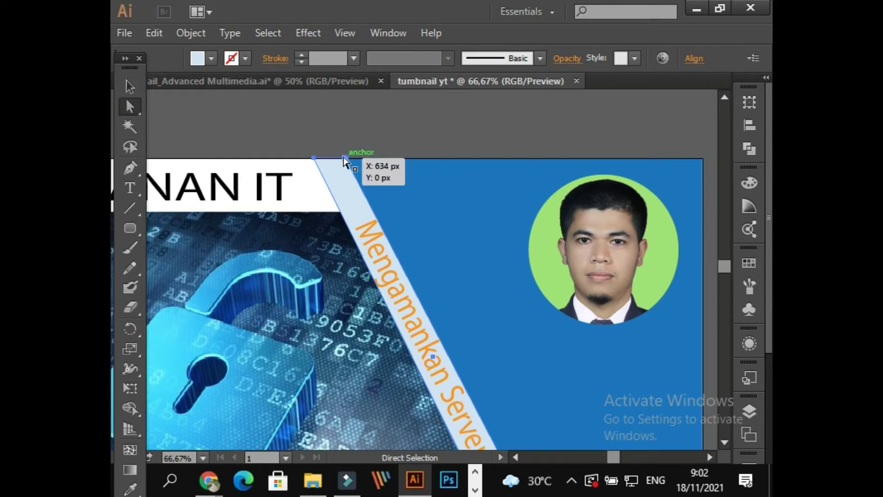
pyautogui.click(349, 157)
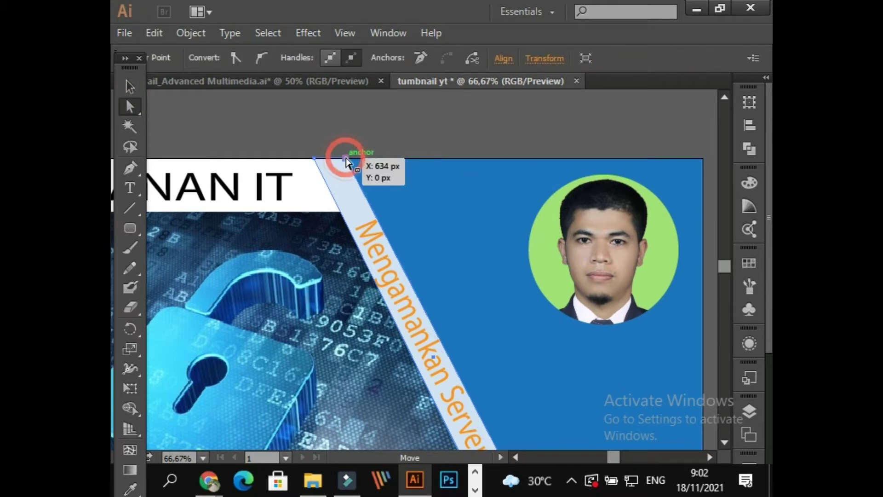
pyautogui.moveTo(347, 162); pyautogui.dragTo(348, 164)
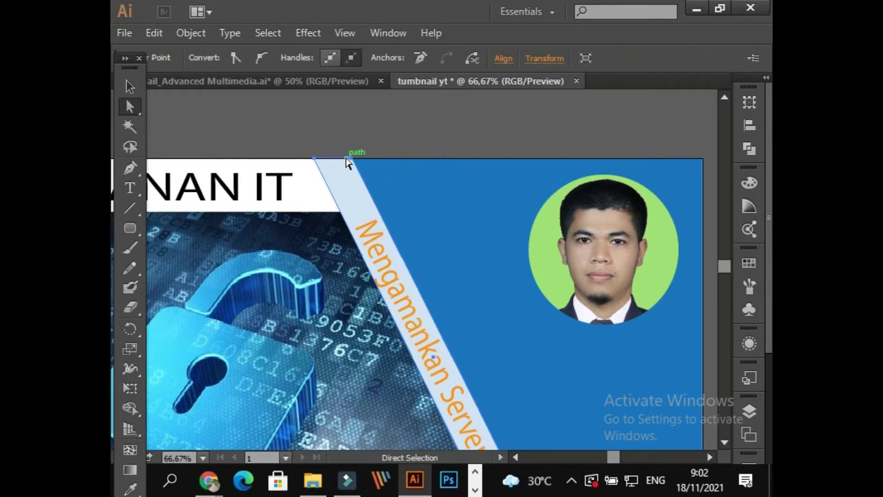
# Widen the bottom of the light-blue band by shifting its lower-right anchor point slightly to the right.
pyautogui.scroll(-5, 568, 229)
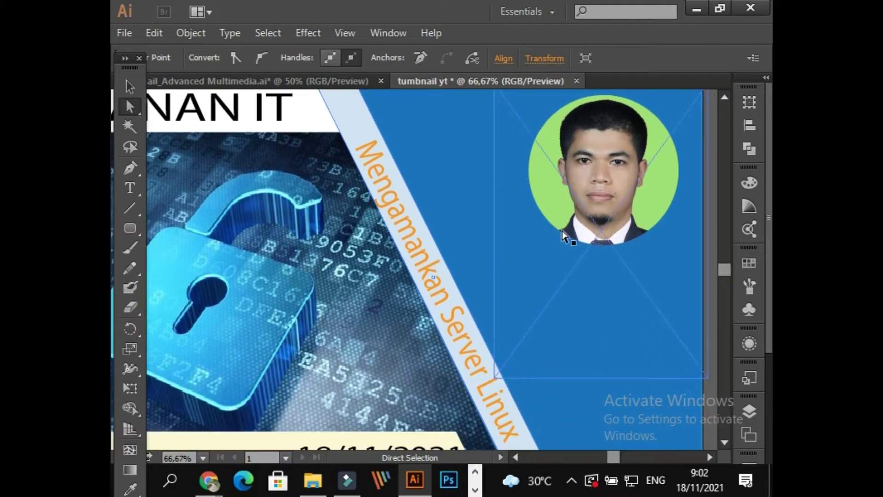
pyautogui.scroll(2, 561, 358)
pyautogui.scroll(-4, 558, 361)
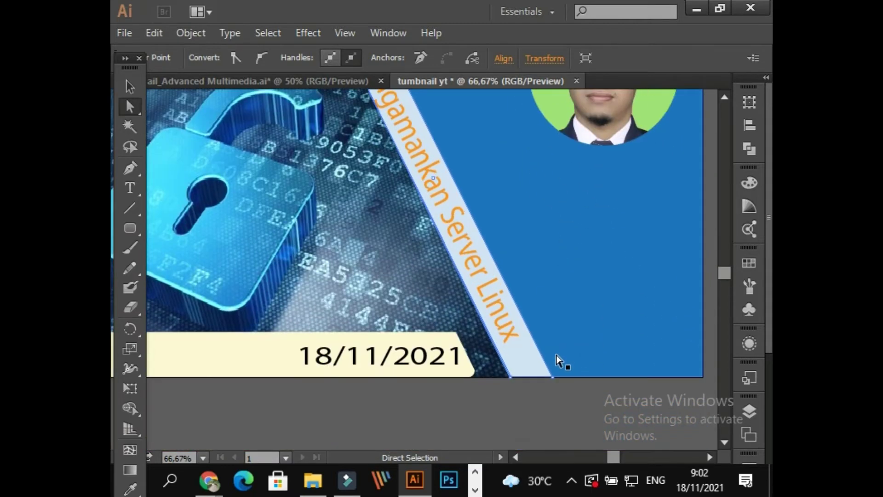
pyautogui.moveTo(552, 376); pyautogui.dragTo(552, 380)
pyautogui.scroll(3, 600, 371)
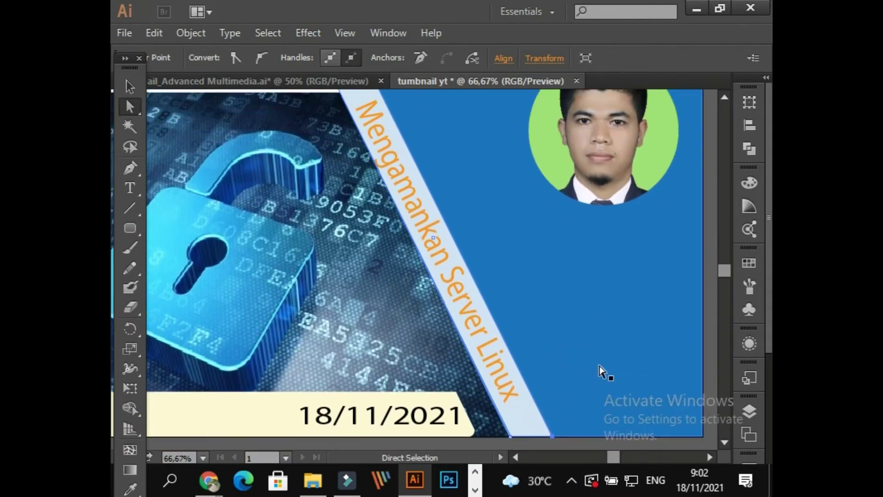
pyautogui.scroll(-1, 601, 371)
pyautogui.press('Right')
pyautogui.press('Right')
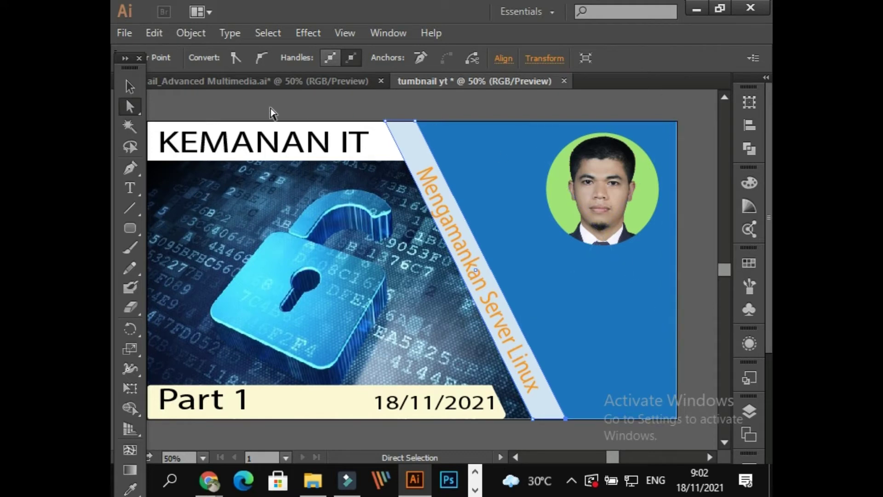
# Nudge the slanted text toward the middle of the light-blue band and rotate it slightly to follow the band's edges.
pyautogui.click(131, 85)
pyautogui.click(288, 98)
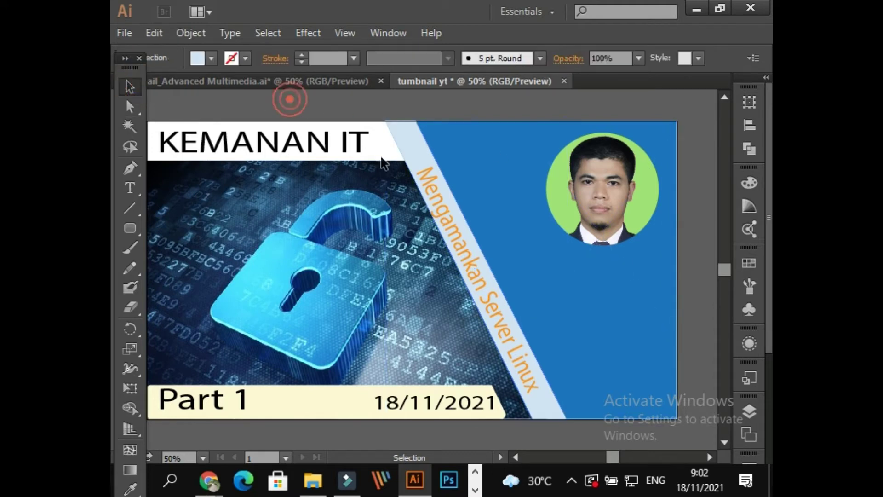
pyautogui.click(451, 222)
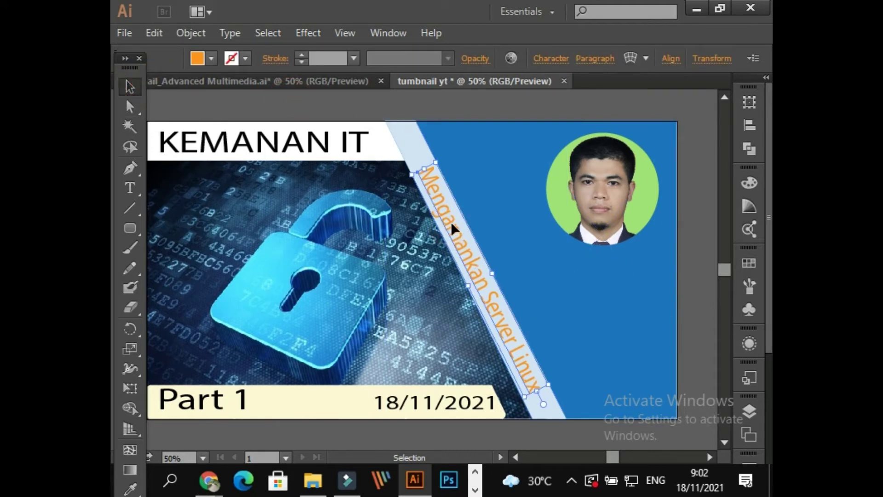
pyautogui.click(508, 95)
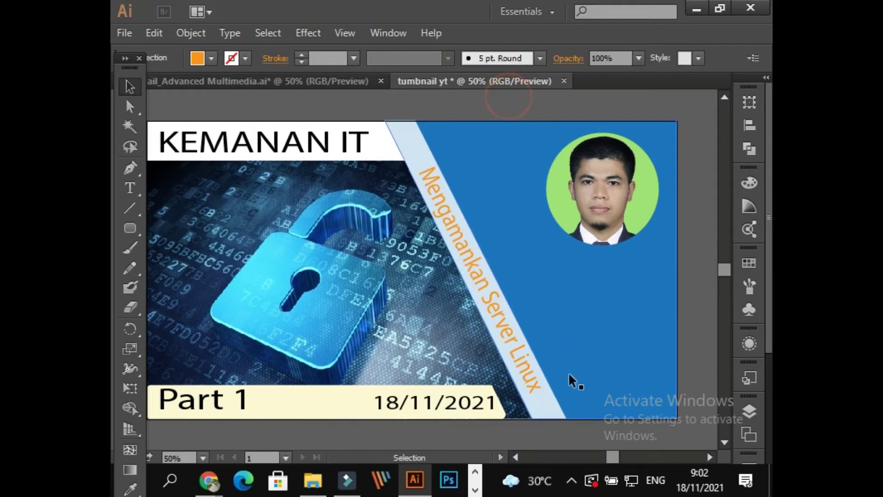
pyautogui.click(533, 381)
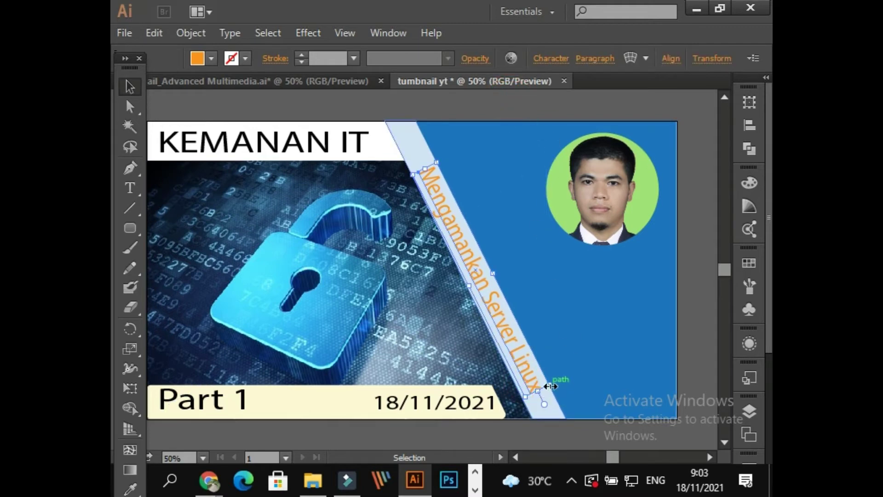
pyautogui.moveTo(544, 393); pyautogui.dragTo(542, 389)
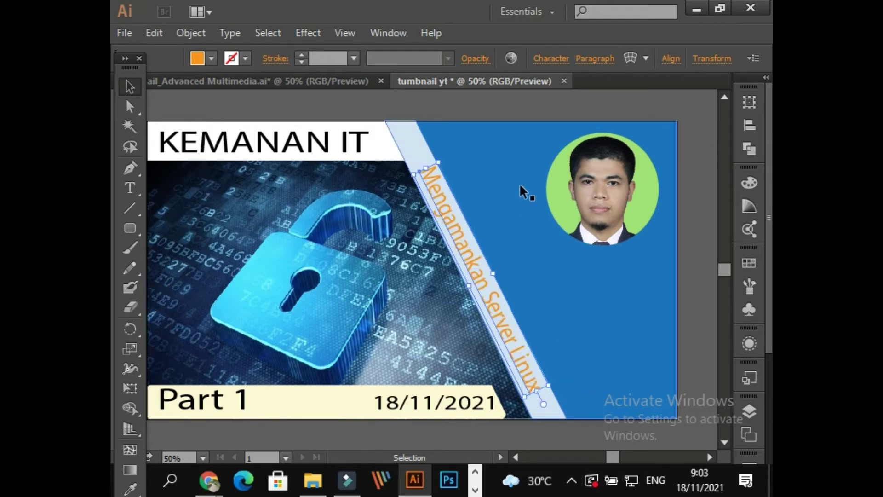
pyautogui.click(524, 98)
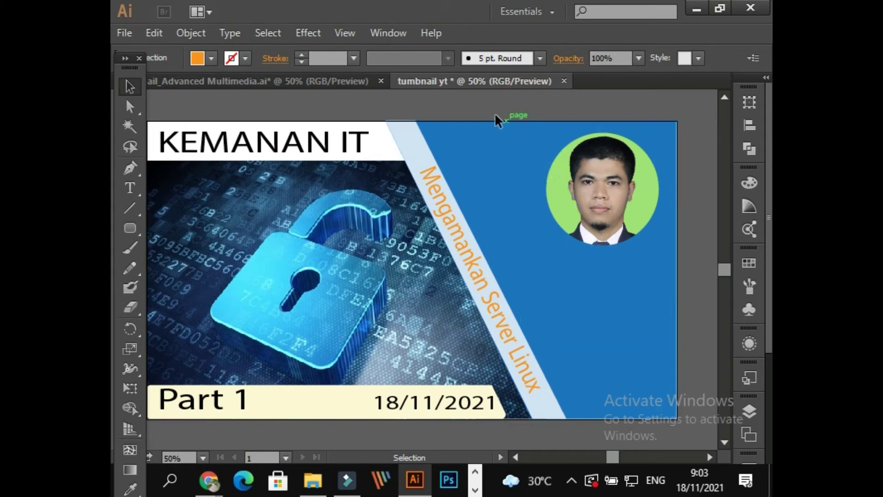
# Remove the cream bar, the Part 1 text and the 18/11/2021 date from the lower edge of the thumbnail.
pyautogui.press('space')
pyautogui.moveTo(457, 443); pyautogui.dragTo(491, 420)
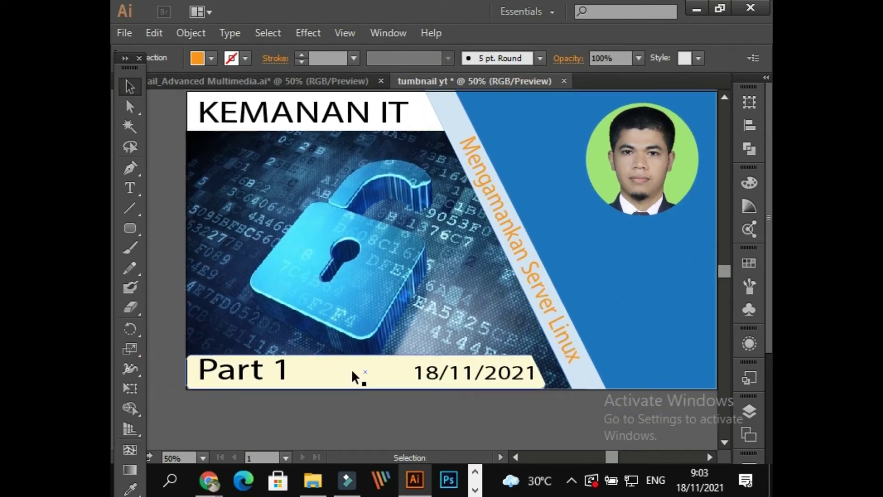
pyautogui.scroll(1, 352, 369)
pyautogui.scroll(-1, 414, 371)
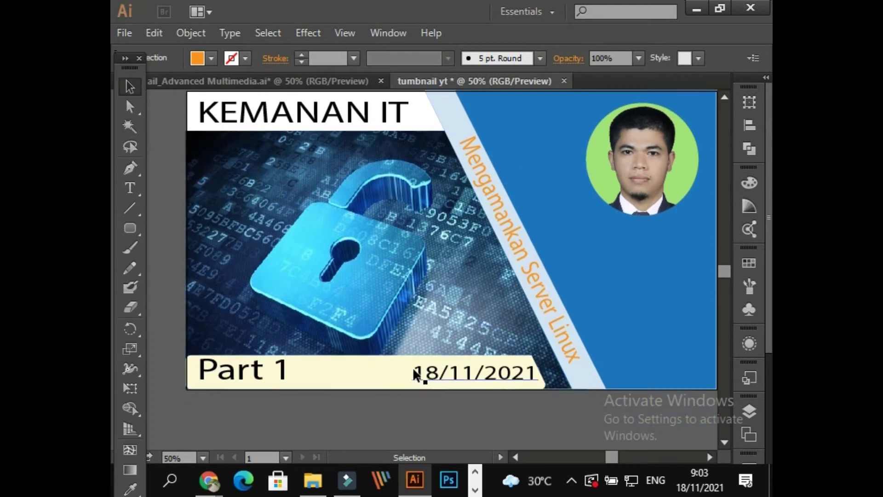
pyautogui.click(351, 370)
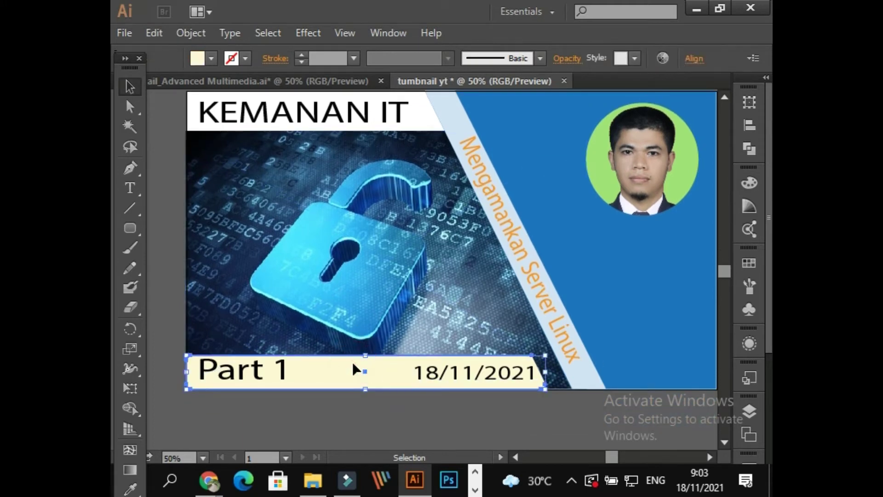
pyautogui.hotkey('ctrl', '[')
pyautogui.hotkey('ctrl', 'shift', 'a')
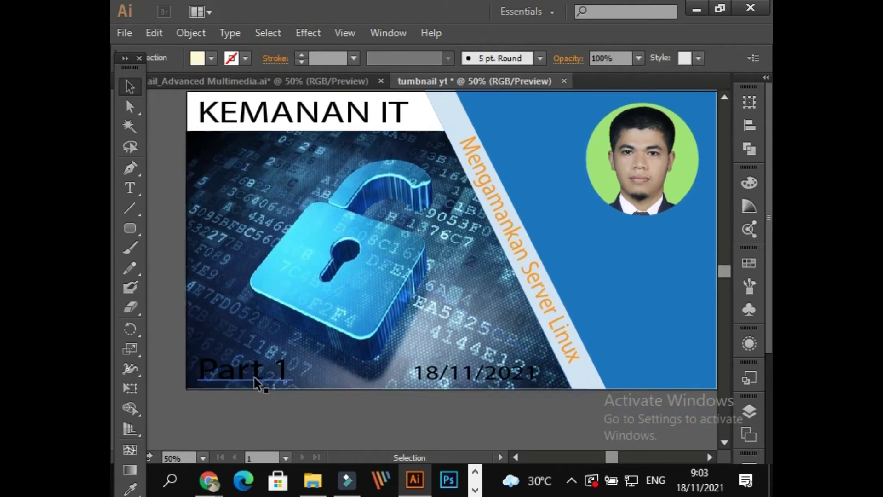
pyautogui.click(257, 380)
pyautogui.hotkey('ctrl', '[')
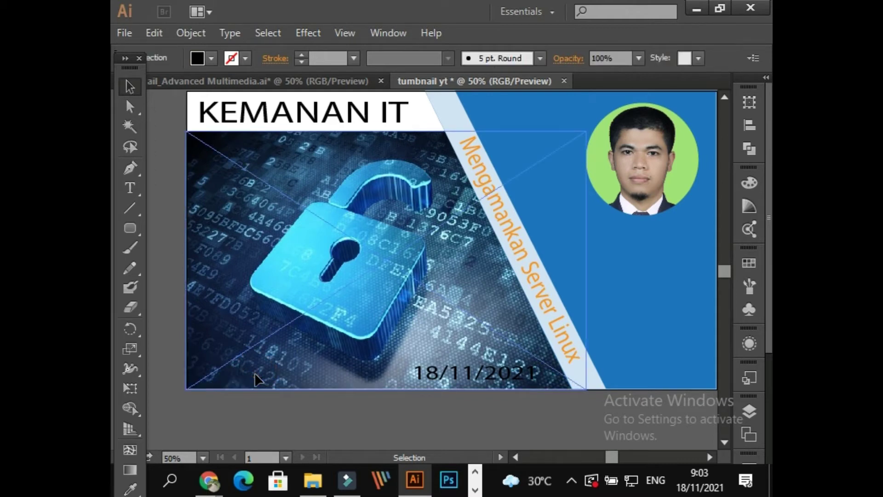
pyautogui.hotkey('ctrl', 'shift', 'a')
pyautogui.click(437, 371)
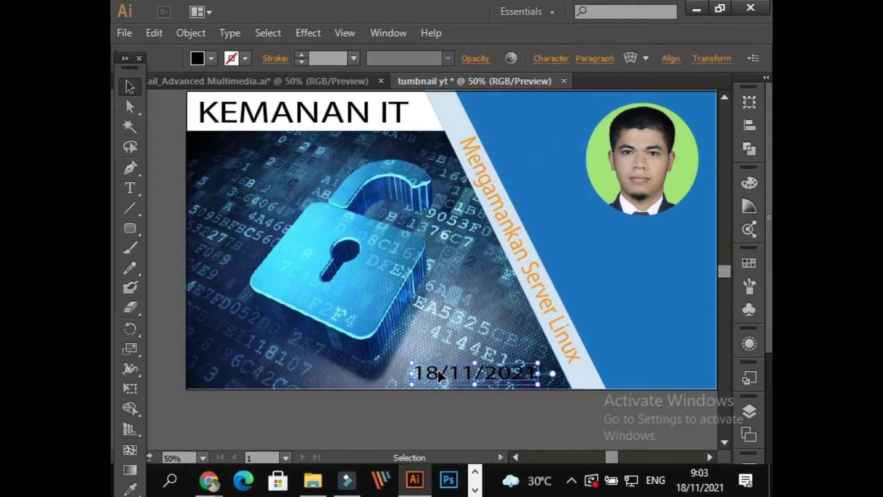
pyautogui.hotkey('ctrl', '[')
pyautogui.hotkey('ctrl', 'shift', 'a')
pyautogui.scroll(3, 385, 440)
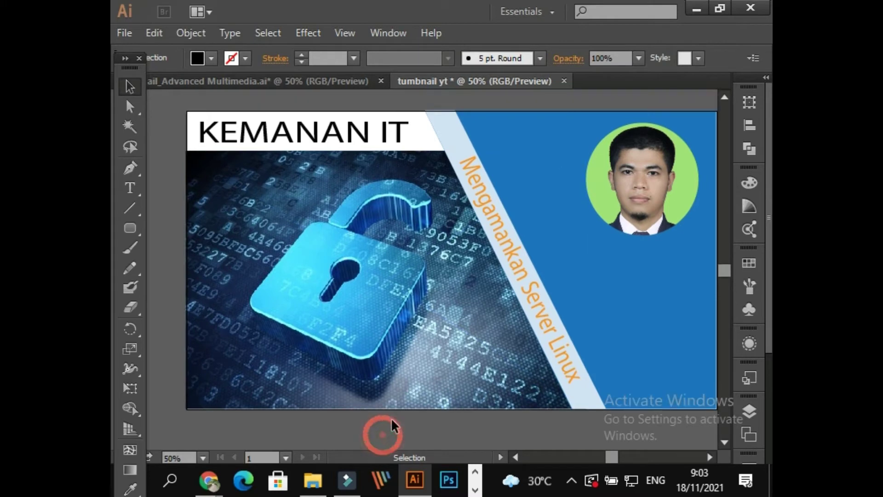
# Insert "Part 9" in front of the KEMANAN IT title text and cut it back out to the clipboard.
pyautogui.click(271, 174)
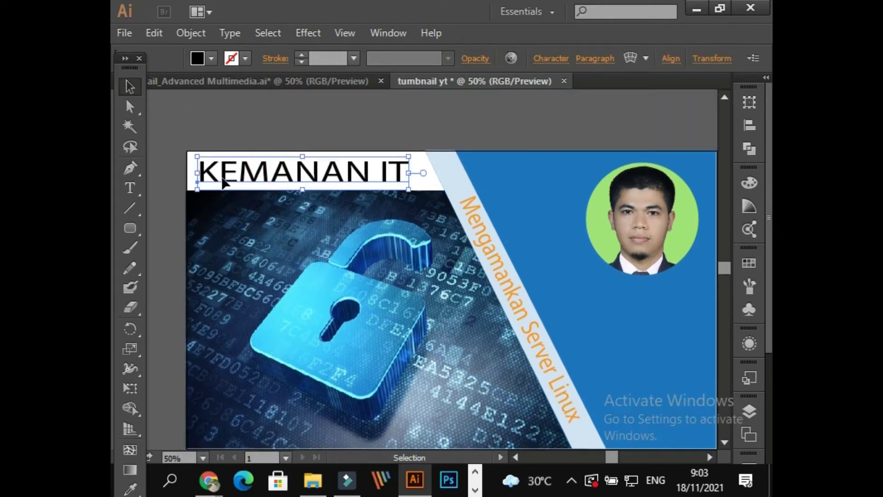
pyautogui.doubleClick(202, 170)
pyautogui.tripleClick(202, 169)
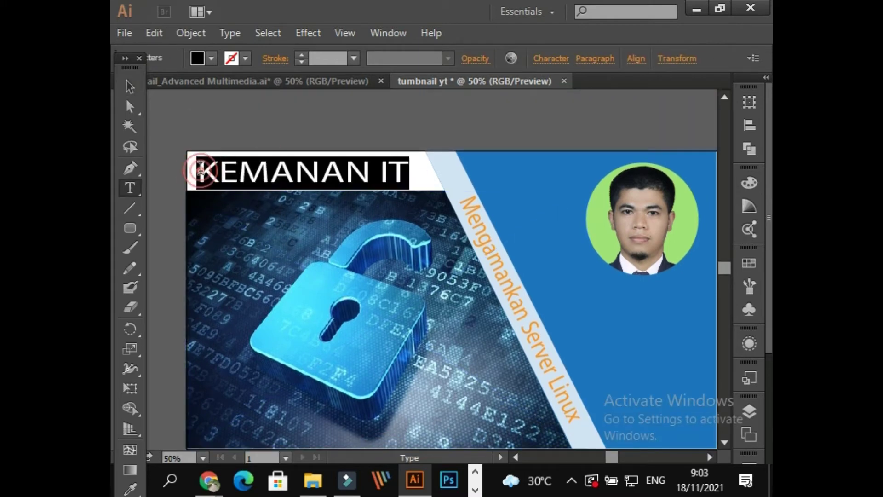
pyautogui.click(215, 184)
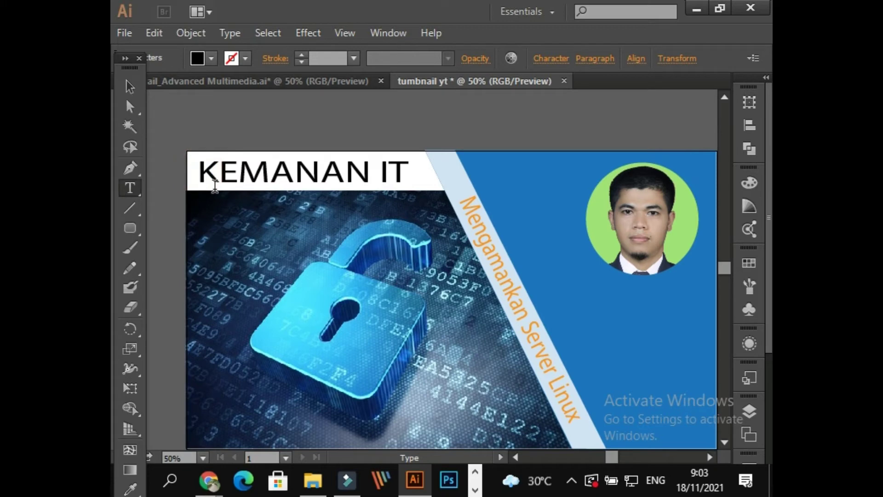
pyautogui.write('Par')
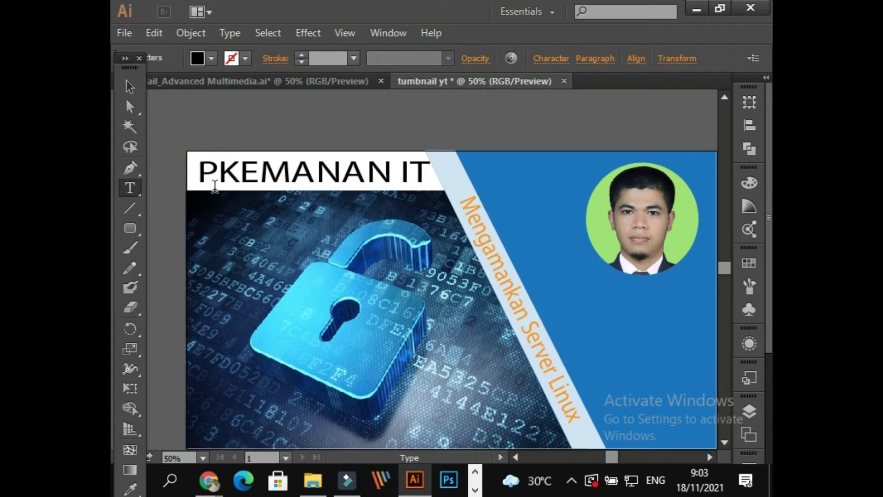
pyautogui.write('t 9')
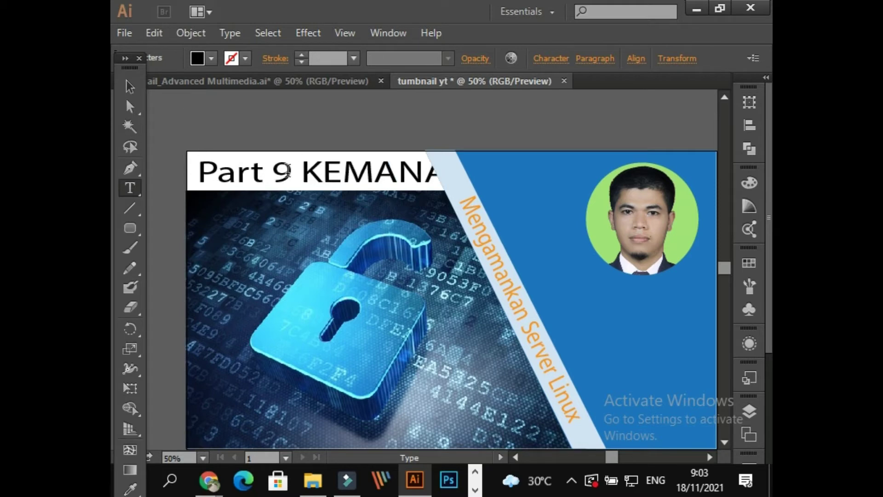
pyautogui.hotkey('ctrl', 'z')
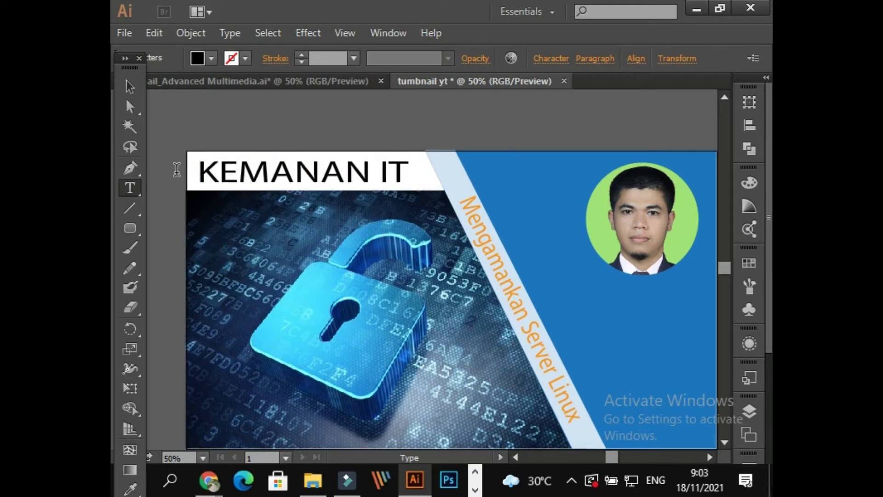
# Scale down the KEMANAN IT title and place it near the left end of the white title bar.
pyautogui.click(128, 88)
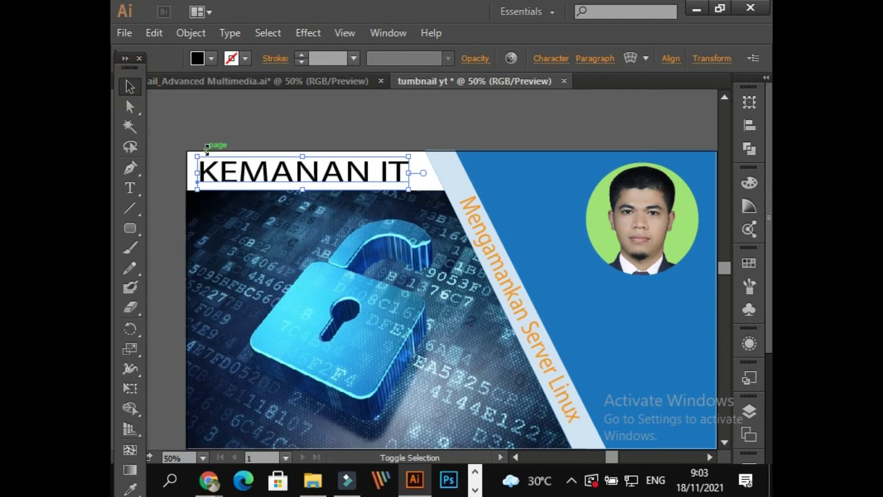
pyautogui.moveTo(198, 156); pyautogui.dragTo(223, 175)
pyautogui.click(248, 113)
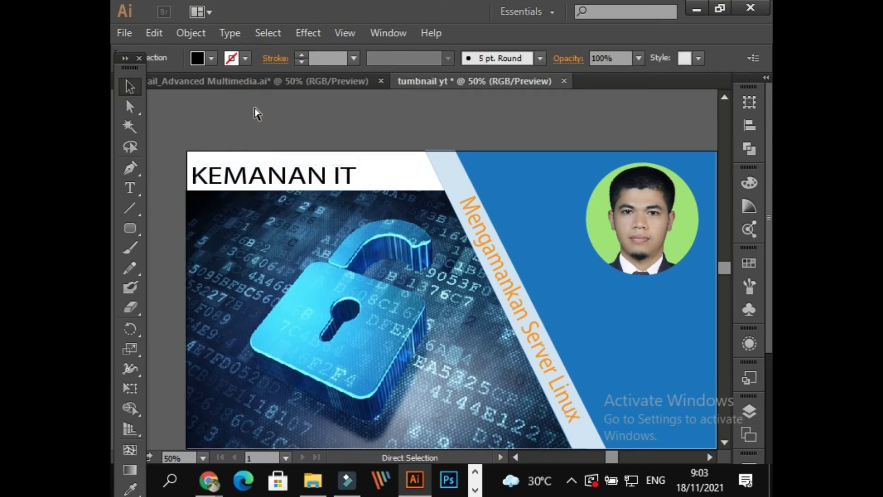
# Paste "Part 9" as a separate text object and move it into the empty area above the artboard.
pyautogui.hotkey('ctrl', 'v')
pyautogui.moveTo(439, 273); pyautogui.dragTo(416, 121)
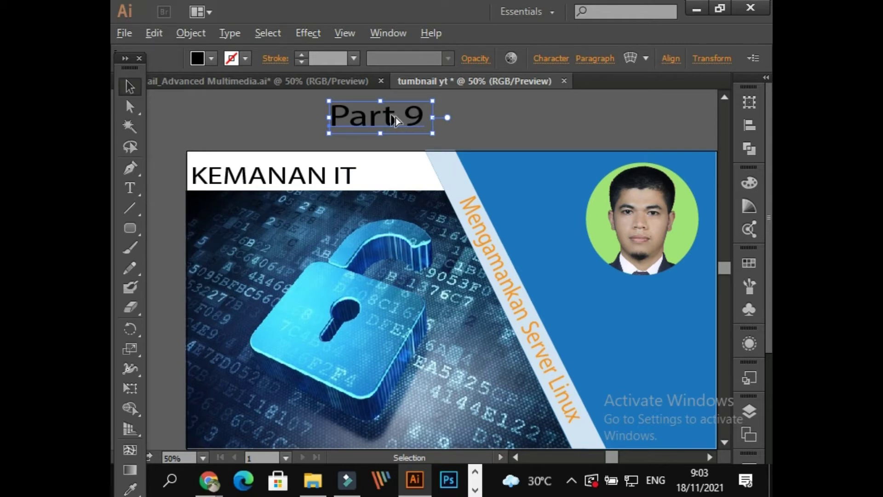
pyautogui.scroll(2, 395, 121)
pyautogui.moveTo(435, 217); pyautogui.dragTo(573, 331)
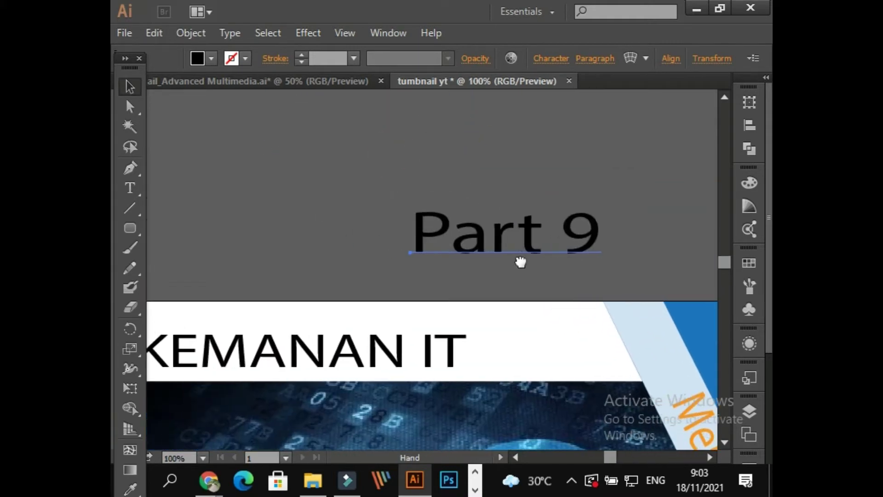
pyautogui.click(309, 174)
# Draw a black circle with the Ellipse tool above the artboard, to the left of the Part 9 text.
pyautogui.click(129, 227)
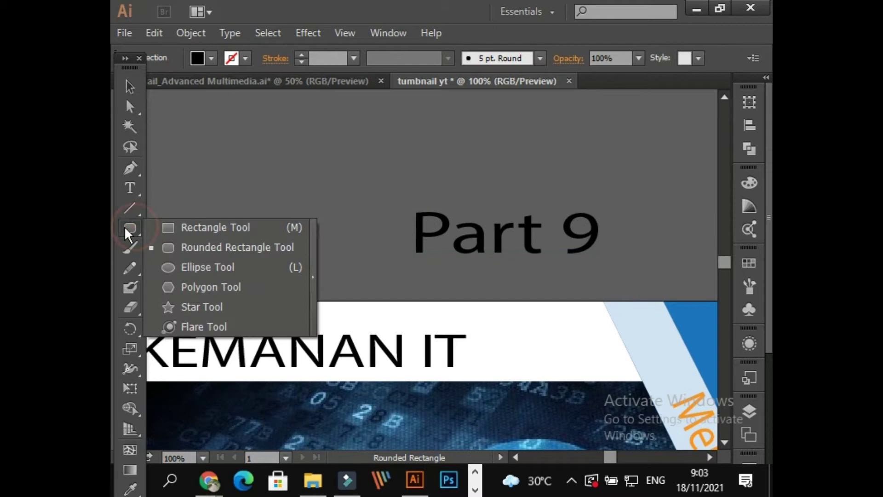
pyautogui.click(183, 268)
pyautogui.moveTo(234, 162); pyautogui.dragTo(274, 234)
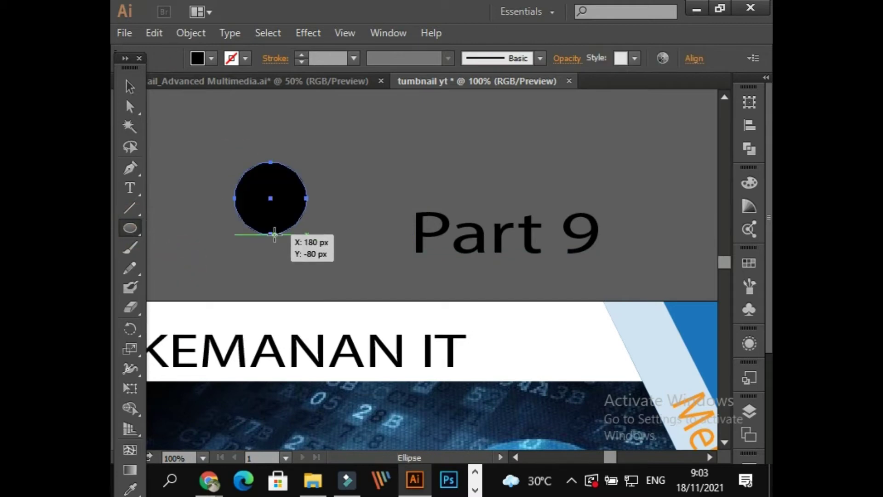
pyautogui.click(130, 86)
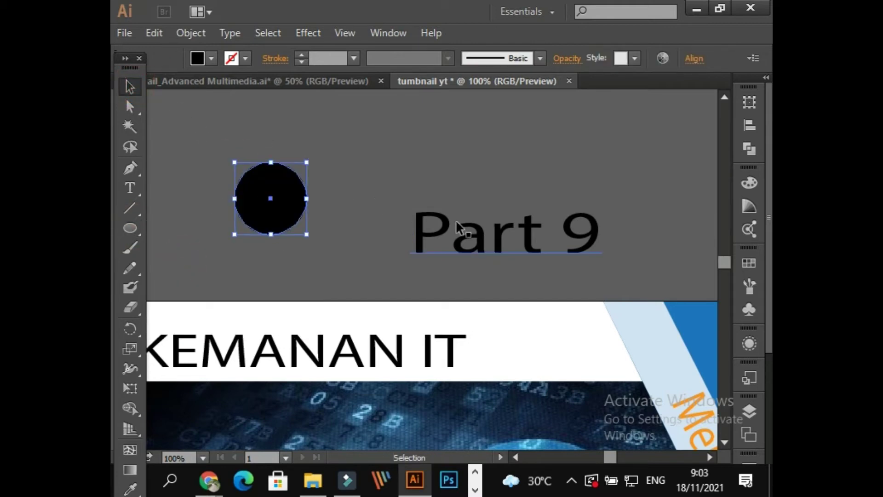
# Shorten the Part 9 text to just the number 9 and move it onto the black circle.
pyautogui.doubleClick(506, 235)
pyautogui.moveTo(542, 233); pyautogui.dragTo(319, 235)
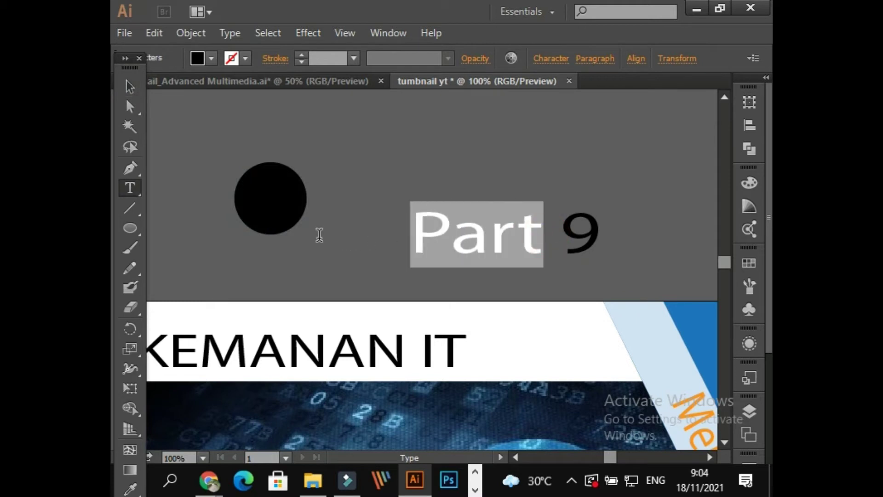
pyautogui.press('BackSpace')
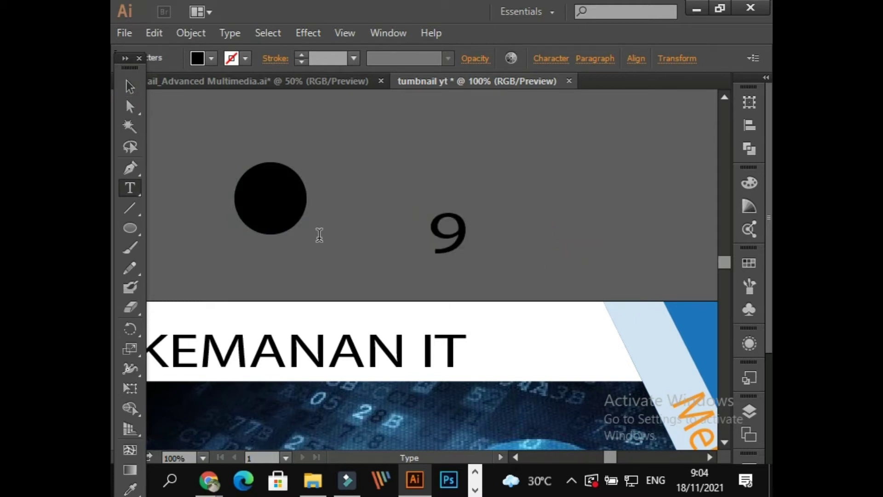
pyautogui.click(132, 81)
pyautogui.moveTo(458, 239); pyautogui.dragTo(285, 209)
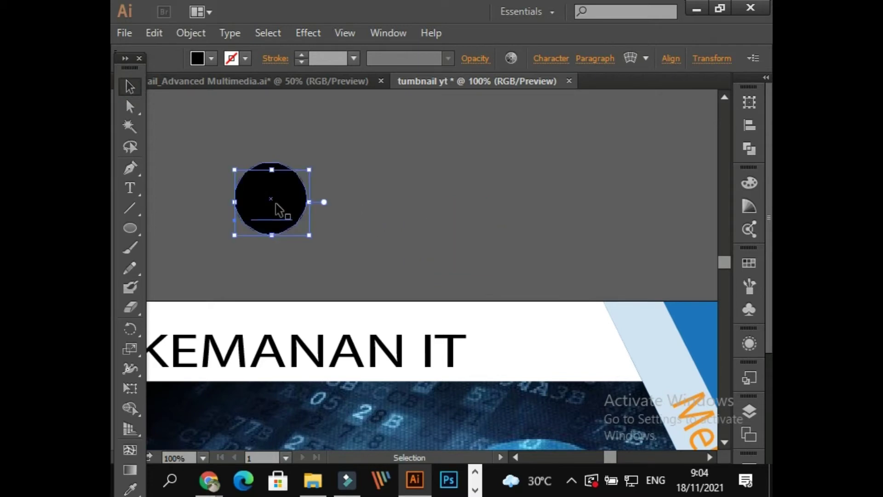
# Bring the 9 to the front of the circle and color it with the light orange tint FCD4A5.
pyautogui.rightClick(275, 204)
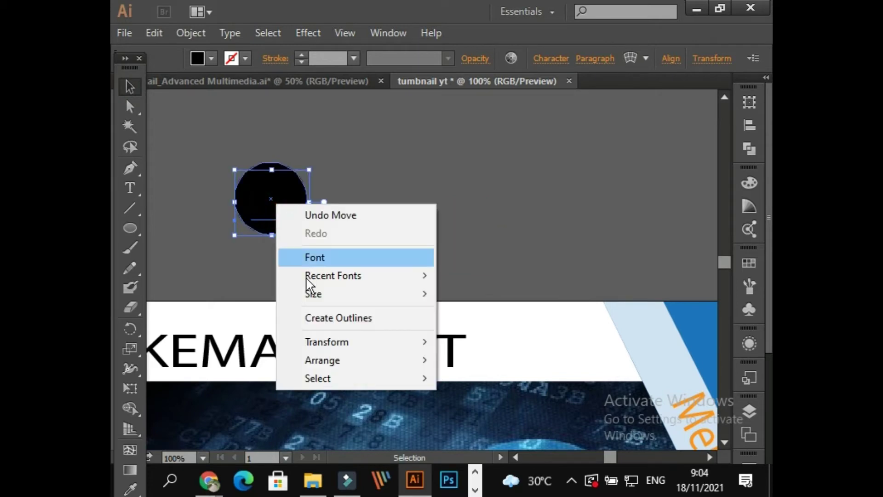
pyautogui.click(322, 368)
pyautogui.click(481, 361)
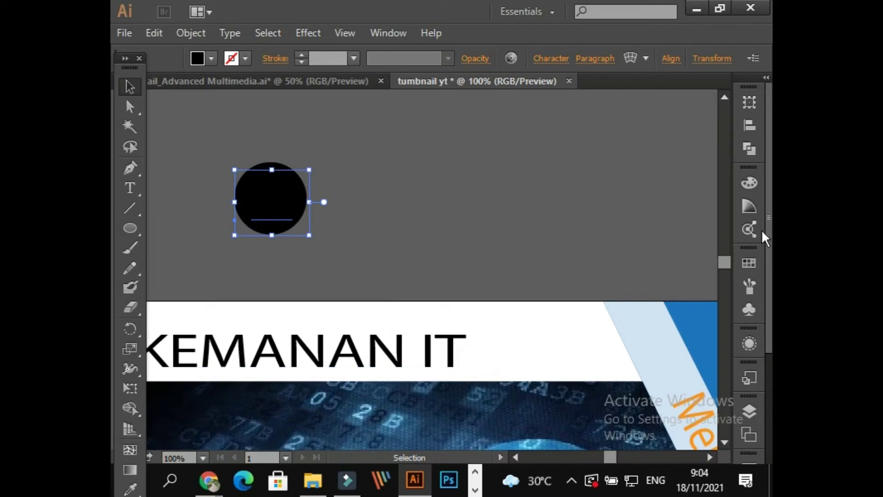
pyautogui.click(748, 203)
pyautogui.click(697, 231)
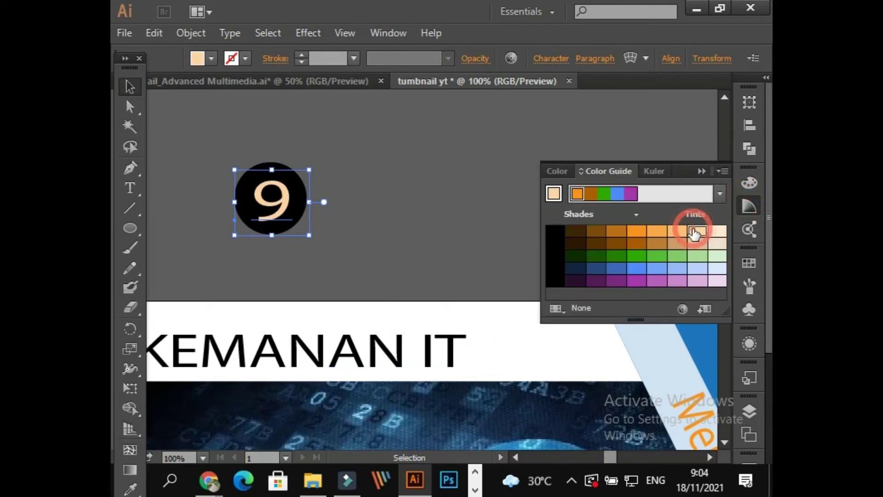
pyautogui.click(362, 118)
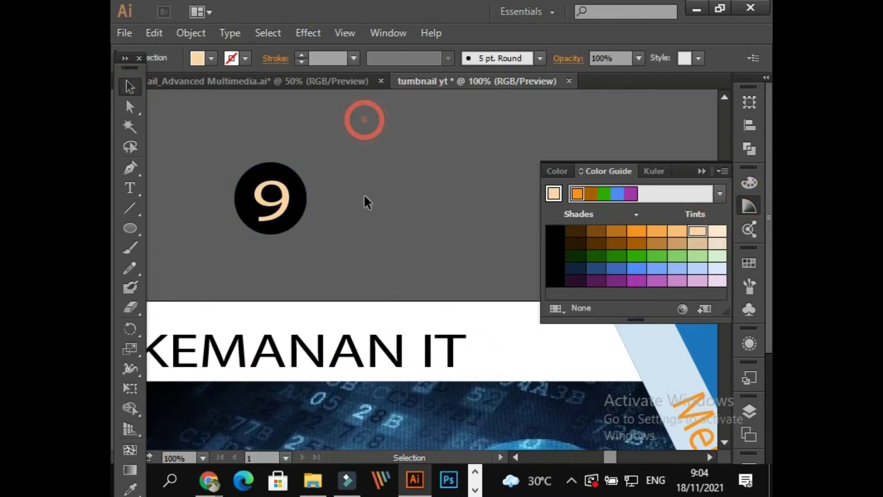
# Nudge the 9 slightly up and left to center it in the black circle.
pyautogui.scroll(1, 361, 201)
pyautogui.moveTo(322, 250); pyautogui.dragTo(500, 257)
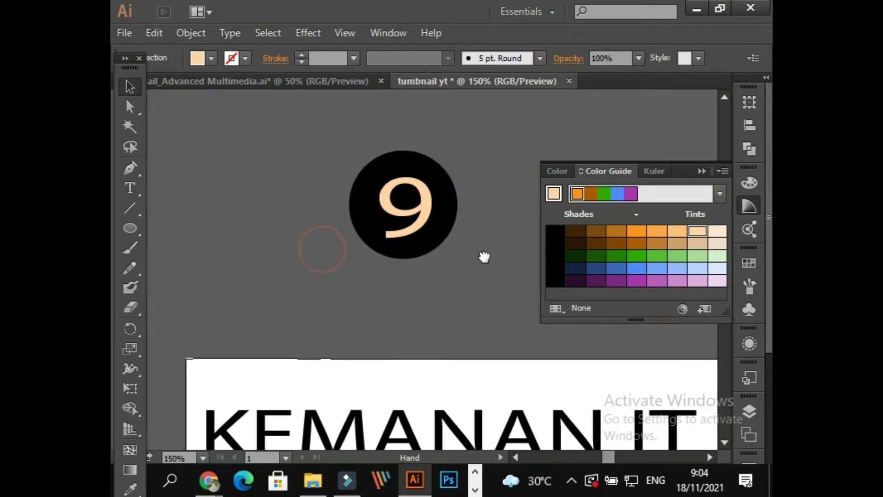
pyautogui.moveTo(422, 202); pyautogui.dragTo(419, 200)
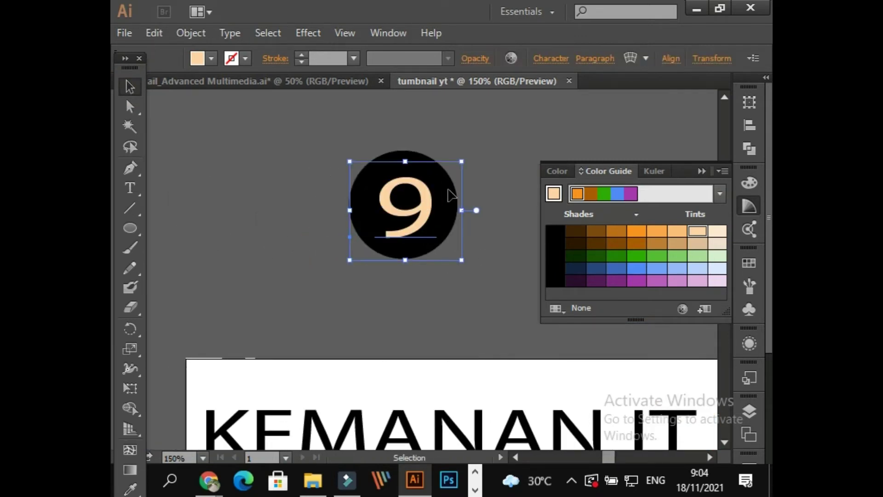
pyautogui.click(461, 135)
# Give the black circle a green stroke, color 5DD000.
pyautogui.click(428, 159)
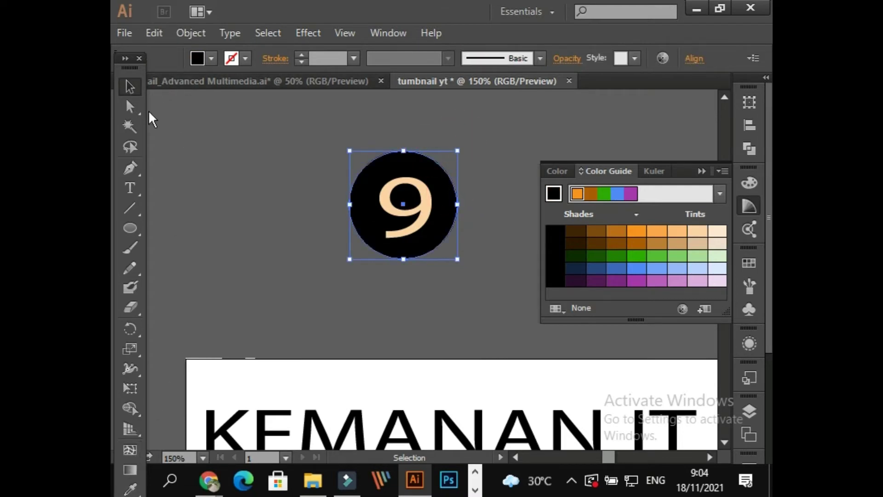
pyautogui.click(125, 59)
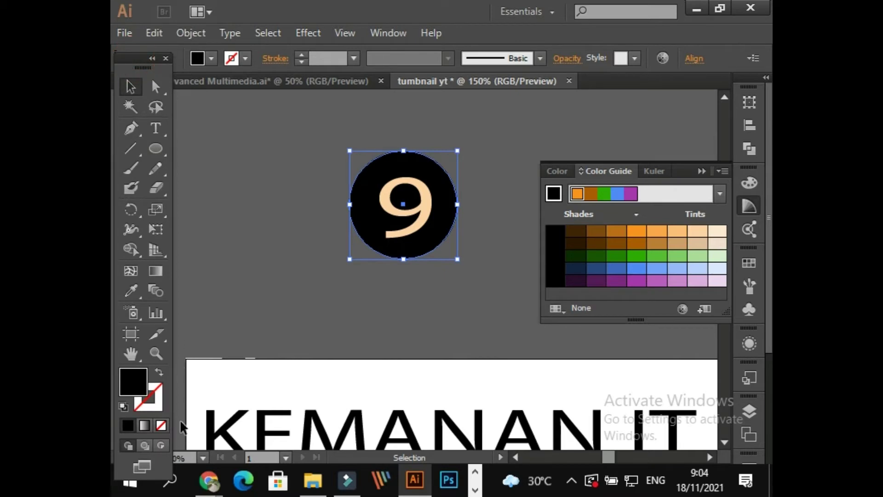
pyautogui.click(154, 400)
pyautogui.click(159, 421)
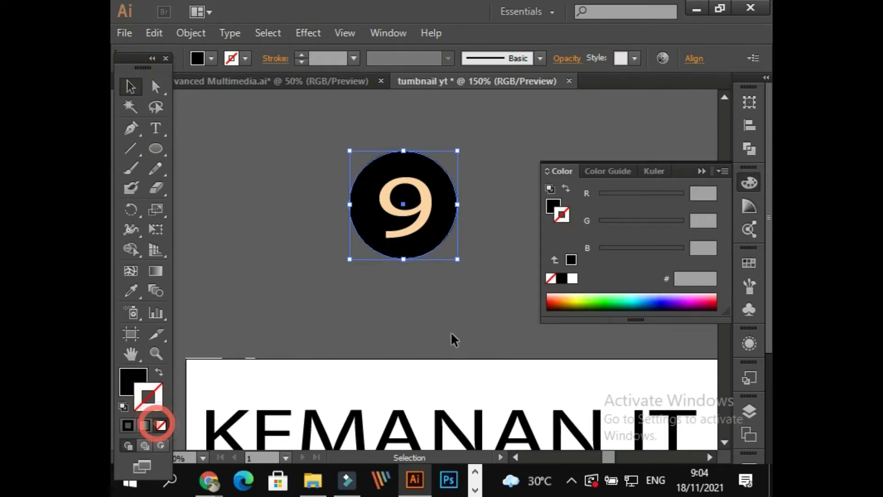
pyautogui.click(598, 300)
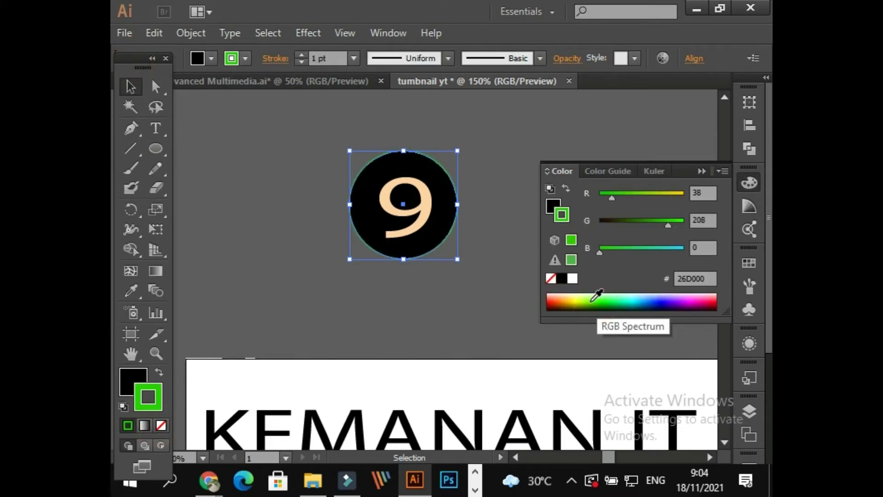
pyautogui.click(591, 301)
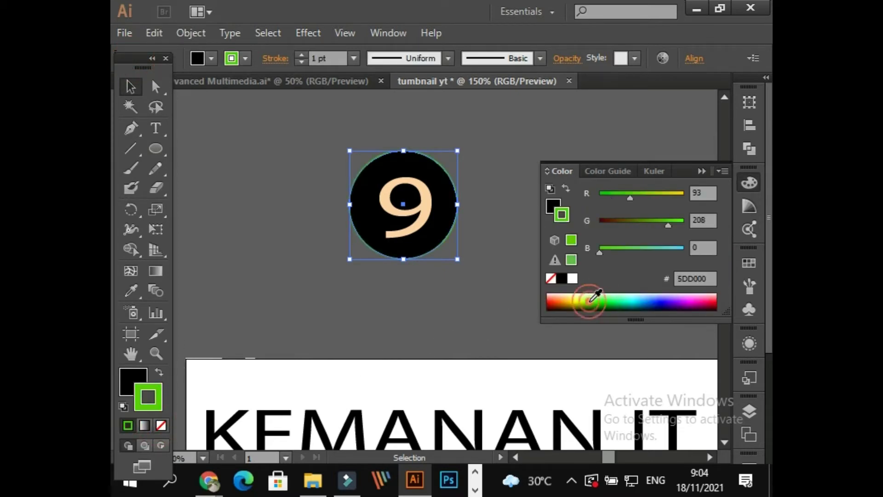
# Remove the circle's black fill and set its green stroke weight to 5 pt.
pyautogui.click(131, 381)
pyautogui.click(161, 425)
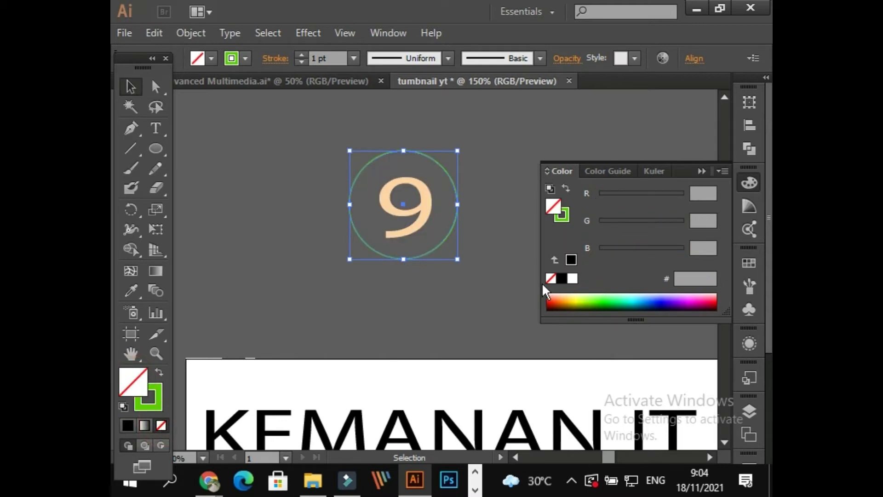
pyautogui.click(155, 405)
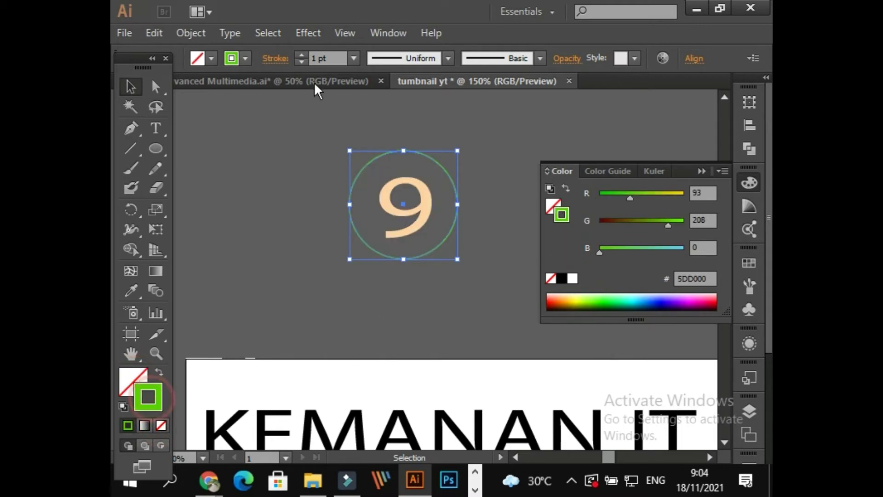
pyautogui.click(301, 55)
pyautogui.click(302, 55)
pyautogui.click(301, 55)
pyautogui.click(301, 55)
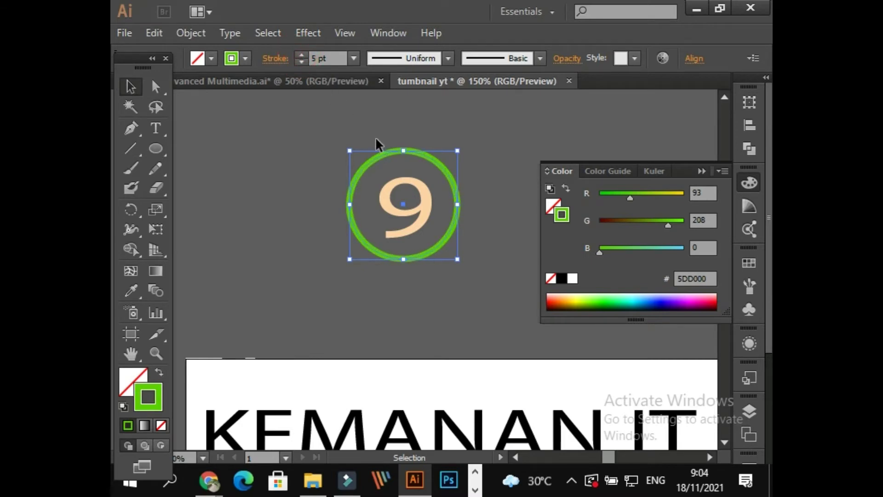
pyautogui.keyDown('shift'); pyautogui.click(425, 214); pyautogui.keyUp('shift')
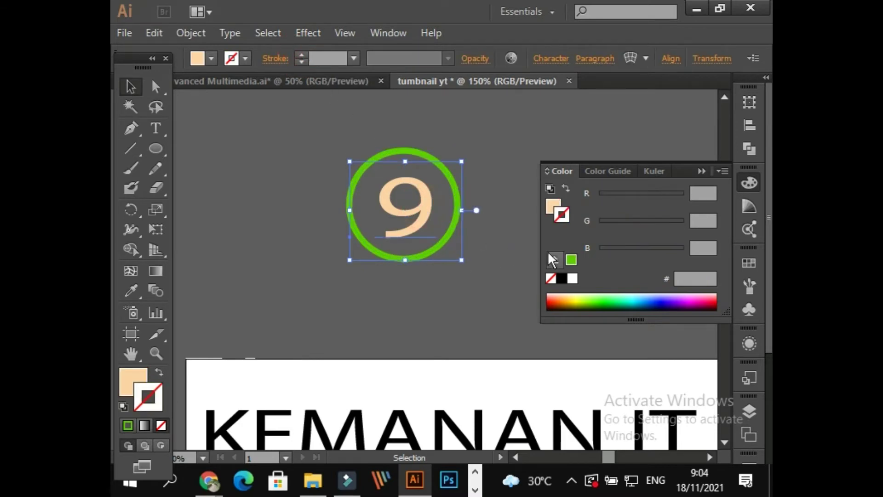
pyautogui.click(570, 260)
pyautogui.click(497, 258)
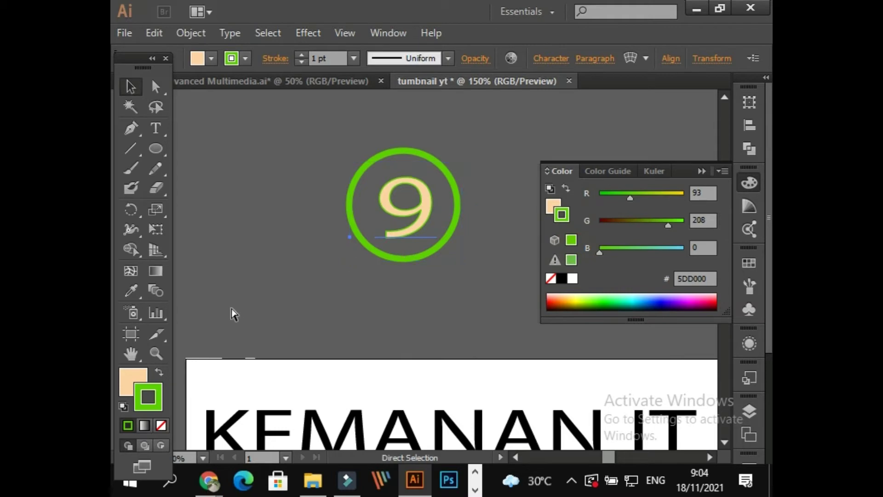
pyautogui.click(157, 394)
# Remove the green stroke from the 9 and fill the digit with lime green B5FF00.
pyautogui.click(129, 378)
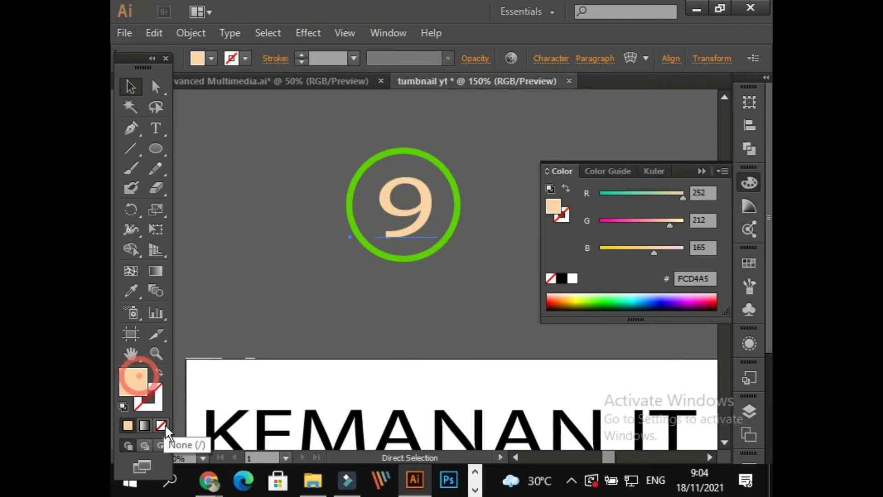
pyautogui.click(161, 425)
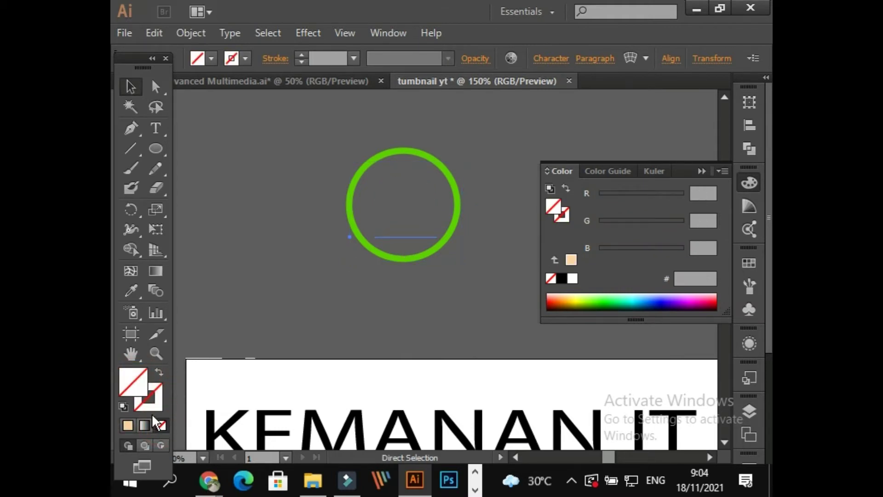
pyautogui.click(156, 397)
pyautogui.click(134, 376)
pyautogui.click(457, 225)
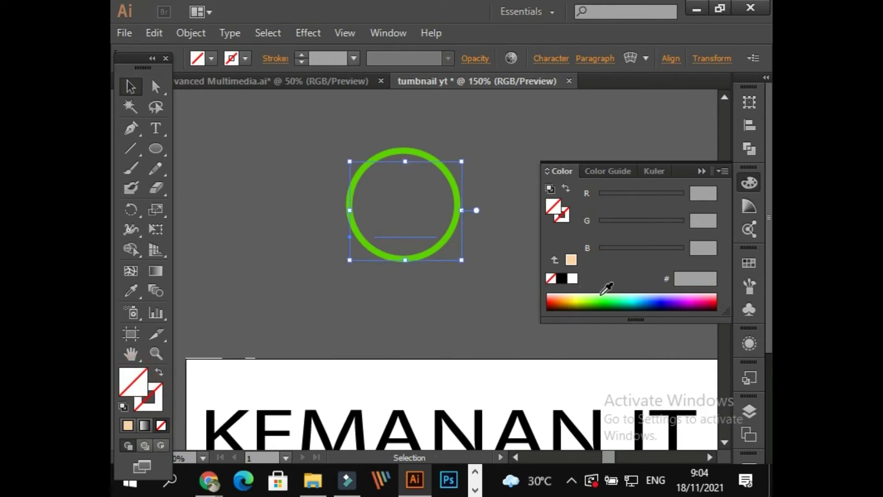
pyautogui.click(603, 297)
pyautogui.click(585, 298)
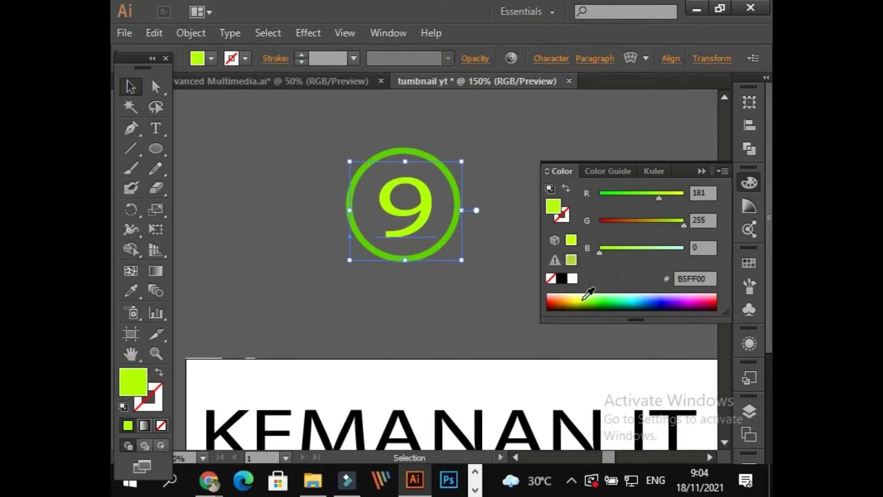
pyautogui.click(701, 171)
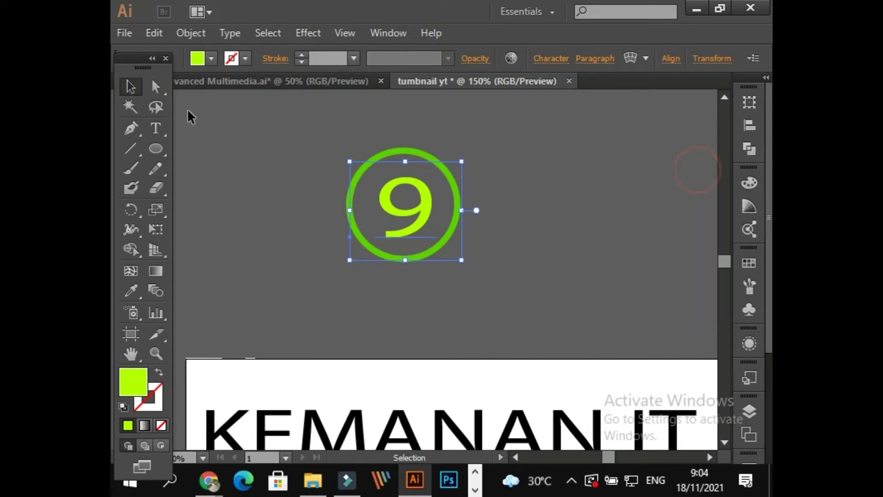
pyautogui.click(189, 130)
# Move the circled 9 onto the thumbnail's white title strip, overlapping the edge of the light blue slanted band, and nudge it slightly up.
pyautogui.scroll(-2, 296, 195)
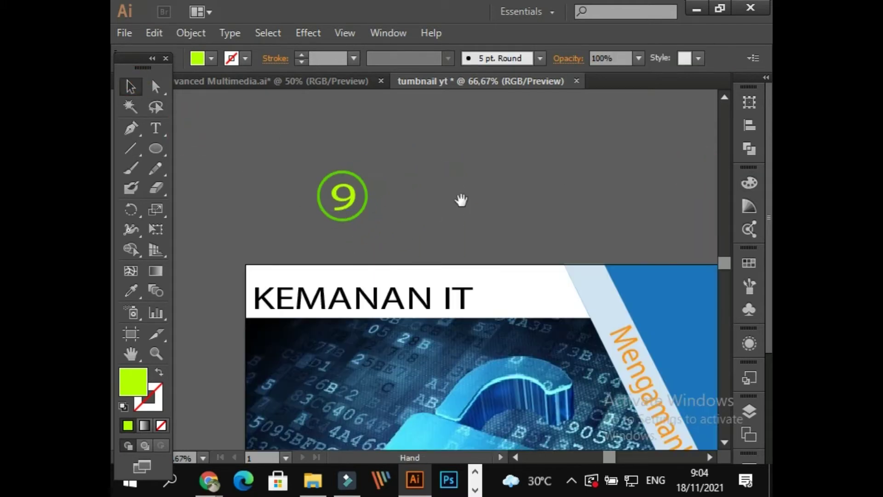
pyautogui.moveTo(459, 201); pyautogui.dragTo(453, 166)
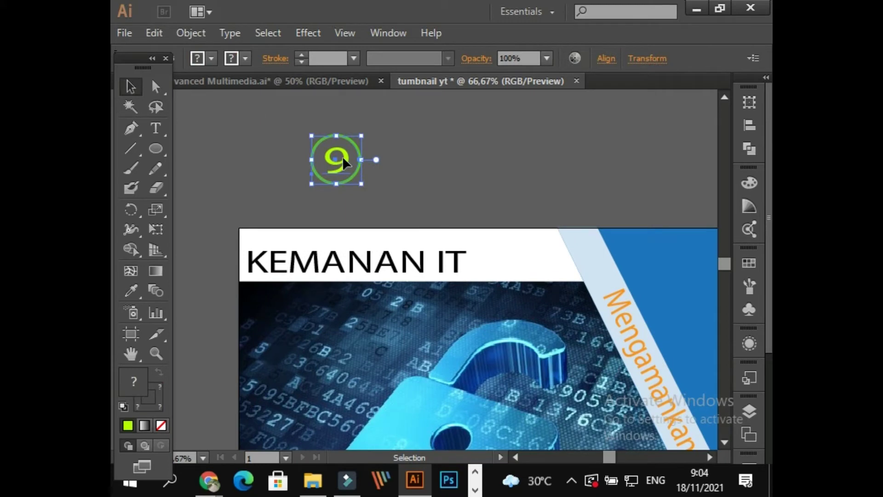
pyautogui.moveTo(344, 157); pyautogui.dragTo(449, 198)
pyautogui.keyDown('alt'); pyautogui.scroll(3, 565, 258); pyautogui.keyUp('alt')
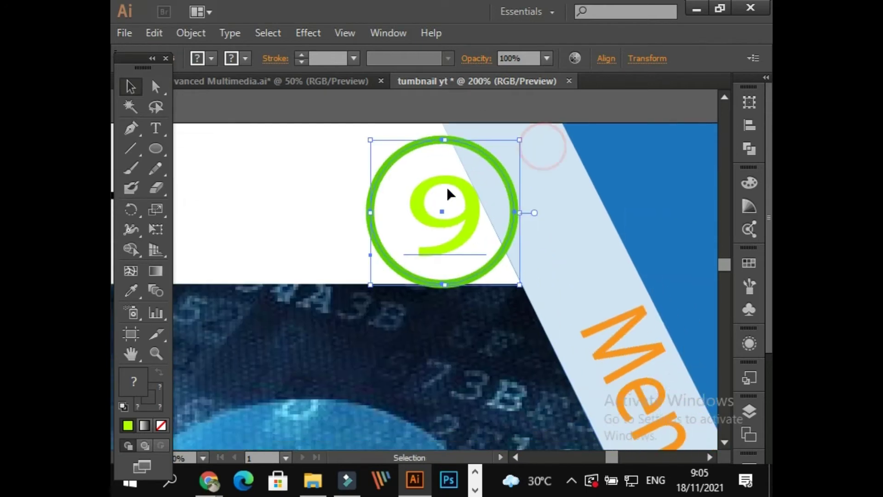
pyautogui.press('Up')
pyautogui.press('Up')
pyautogui.press('Up')
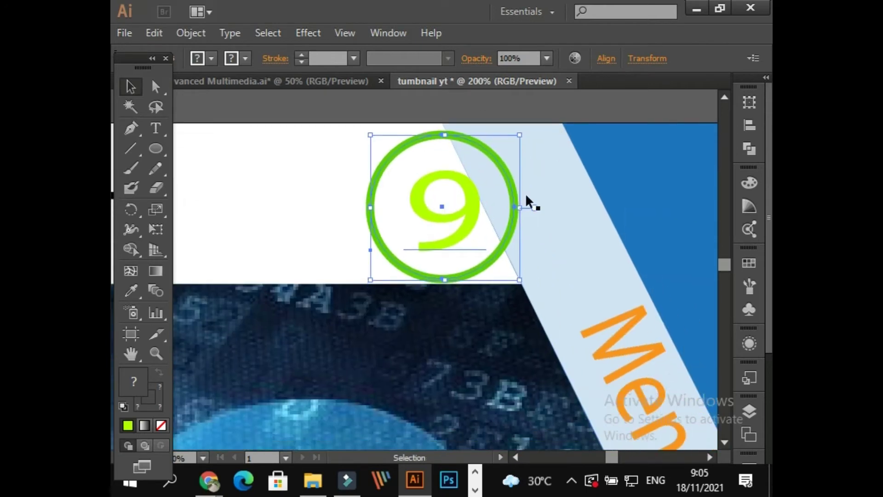
# Try filling the circle and the 9 together with a lighter lime shade, and undo that fill.
pyautogui.click(749, 203)
pyautogui.click(657, 231)
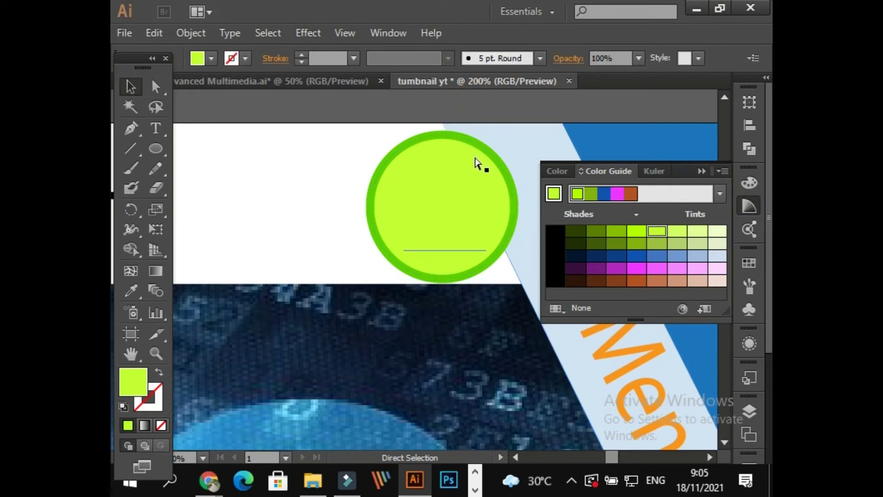
pyautogui.hotkey('ctrl', 'z')
pyautogui.click(458, 204)
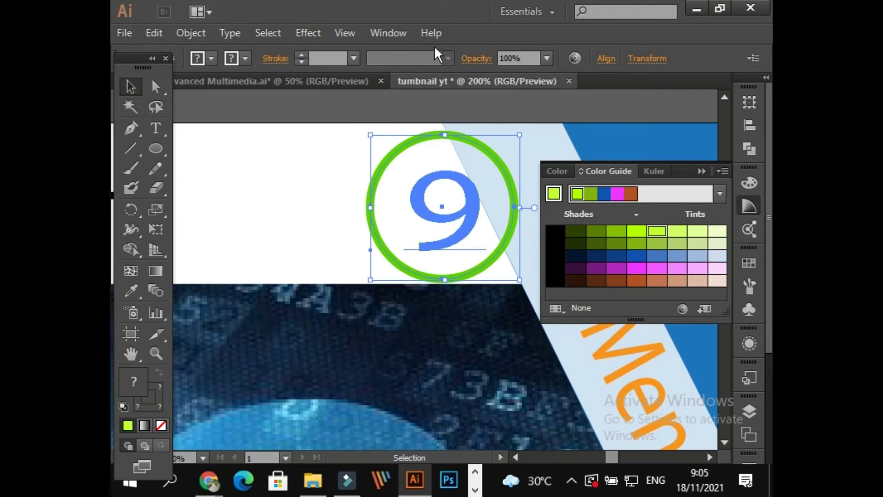
pyautogui.click(421, 95)
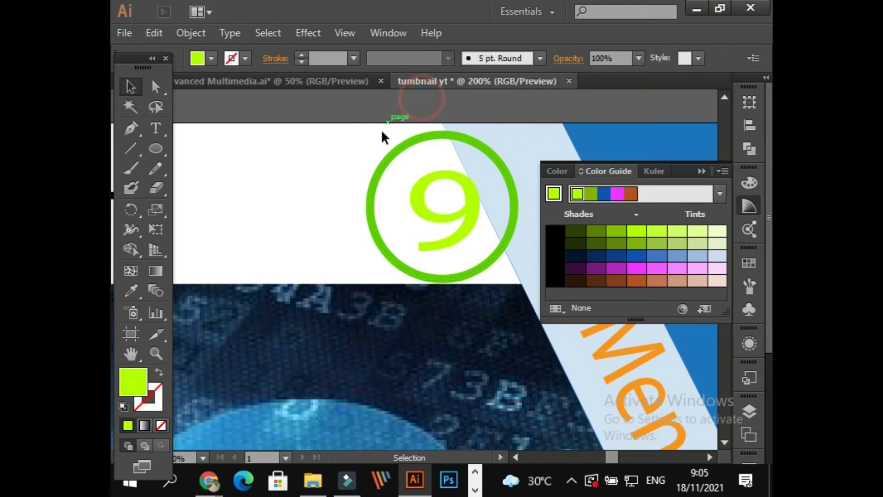
# Select only the 9 and recolor it with a dark olive green shade from the color guide.
pyautogui.click(416, 193)
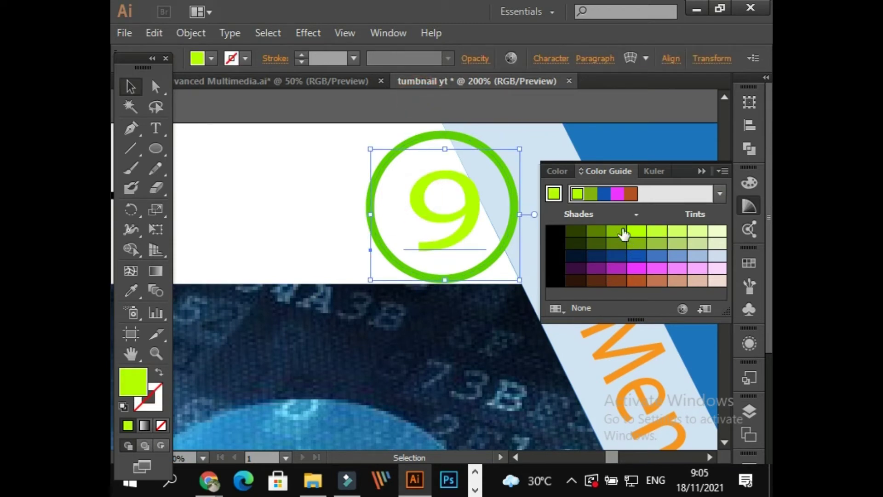
pyautogui.click(619, 232)
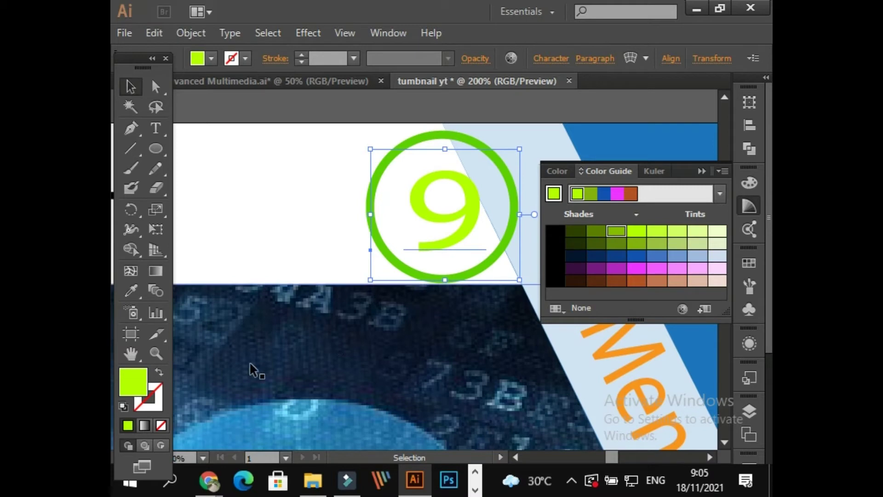
pyautogui.click(656, 243)
pyautogui.click(636, 242)
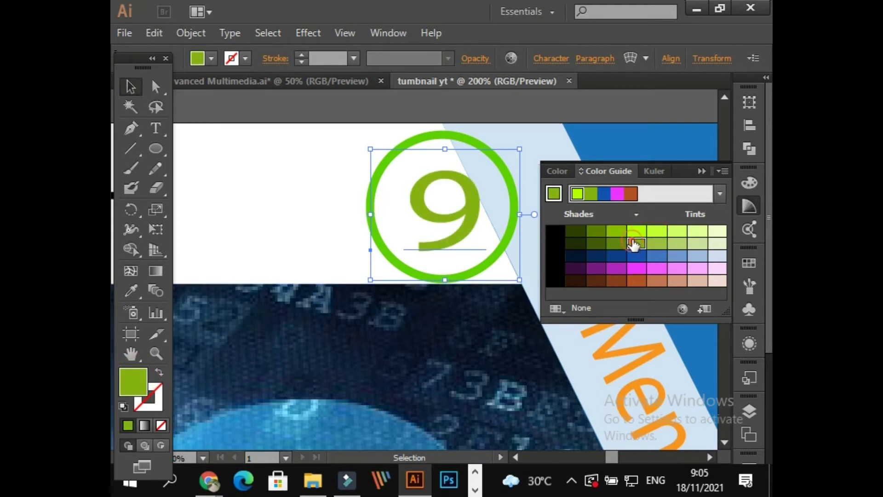
pyautogui.click(636, 231)
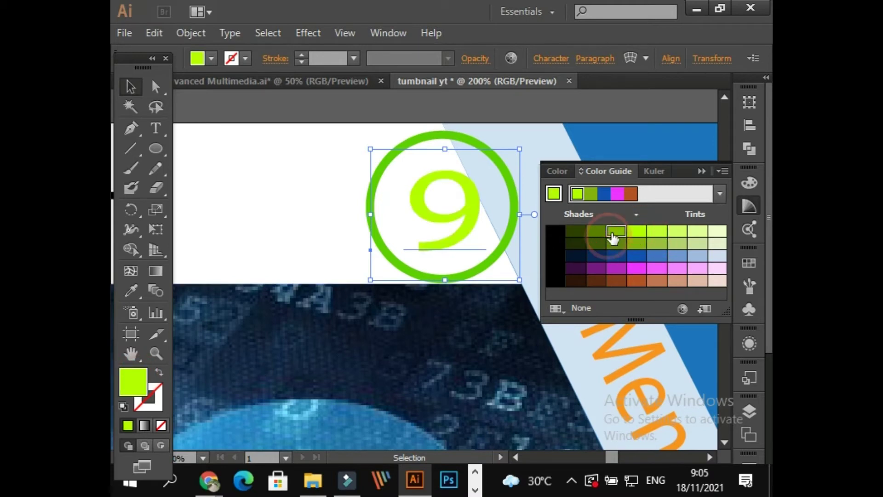
pyautogui.click(619, 244)
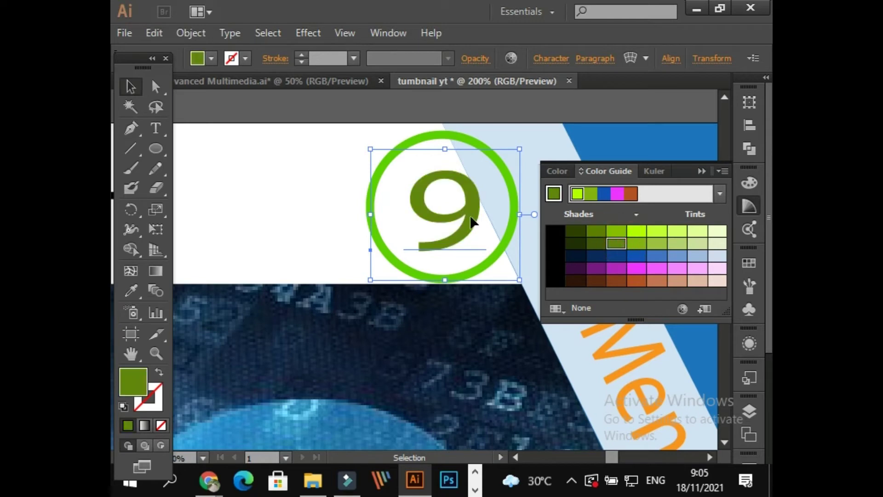
pyautogui.click(422, 113)
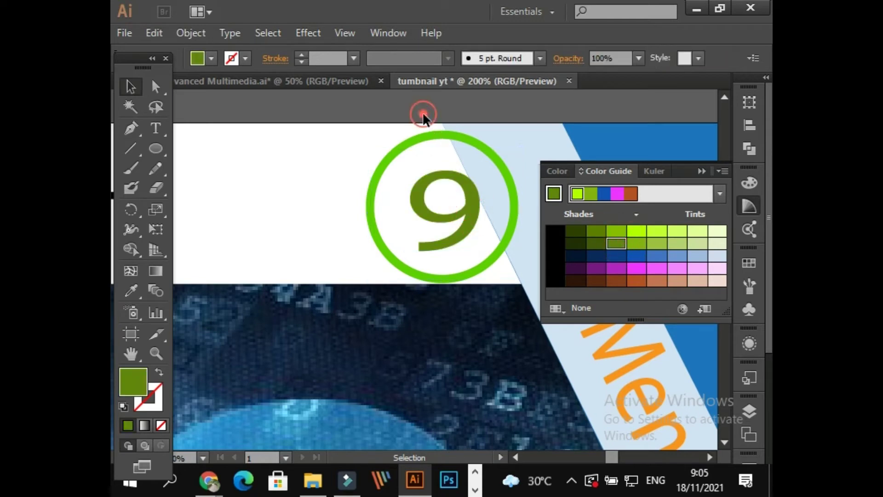
# Bring the dark green 9 to the front of the stacking order.
pyautogui.click(464, 176)
pyautogui.rightClick(464, 184)
pyautogui.click(543, 336)
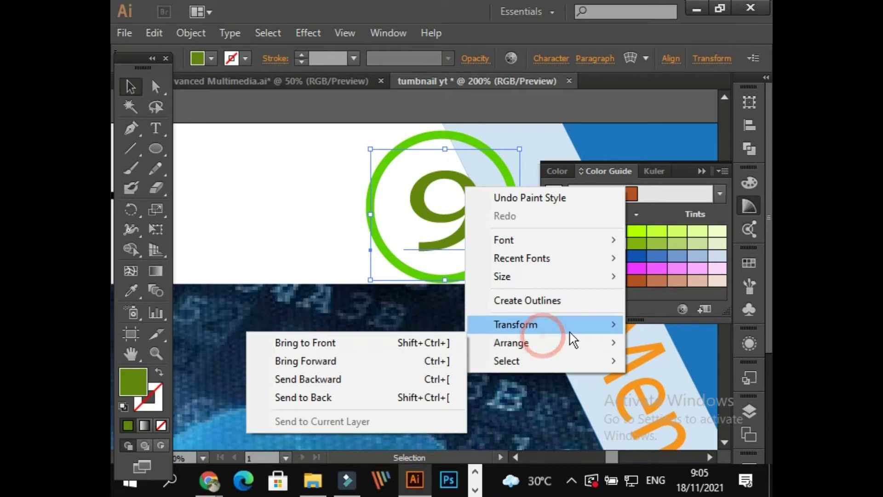
pyautogui.click(435, 346)
pyautogui.click(380, 83)
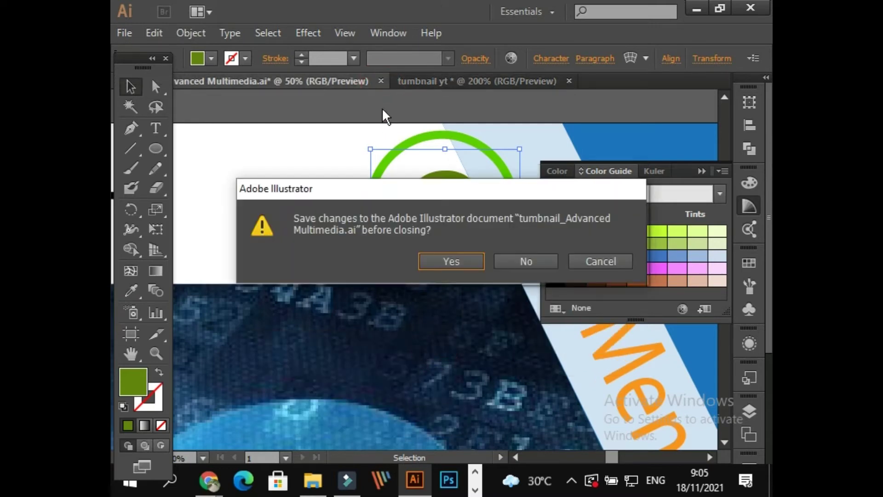
# Cancel closing the tumbnail_Advanced Multimedia.ai document, return to the tumbnail yt document and clear the selection.
pyautogui.click(590, 260)
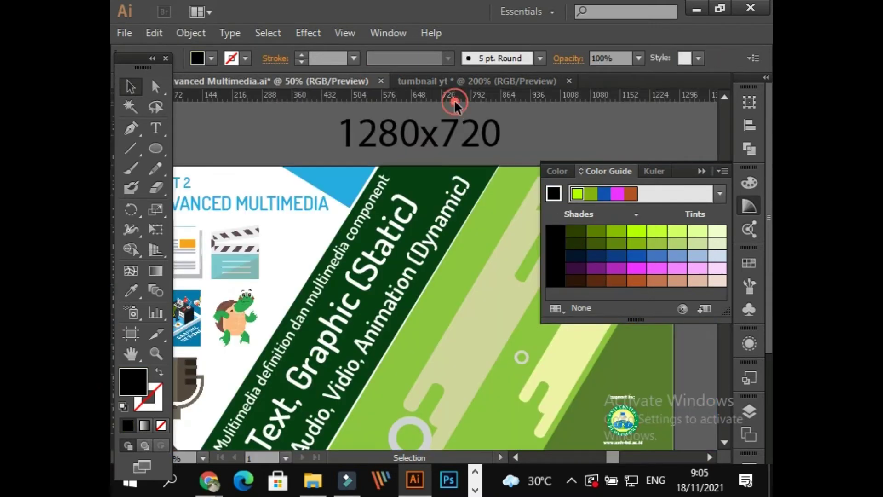
pyautogui.click(478, 80)
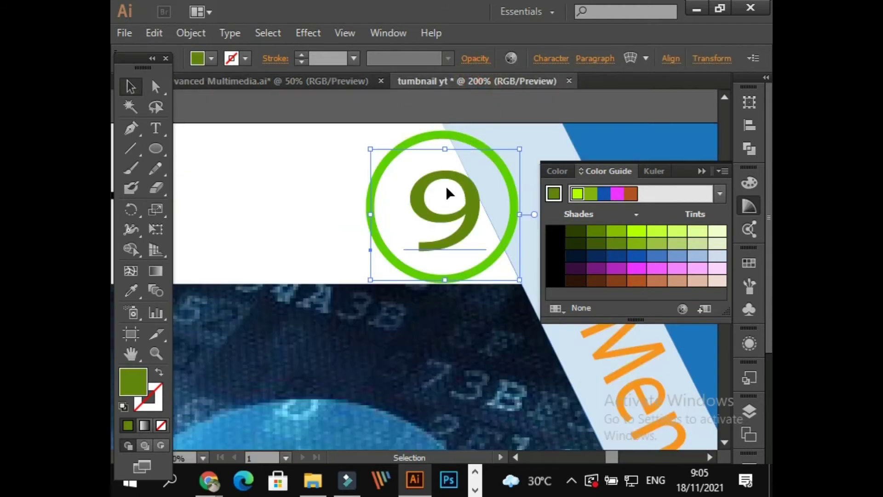
pyautogui.click(409, 99)
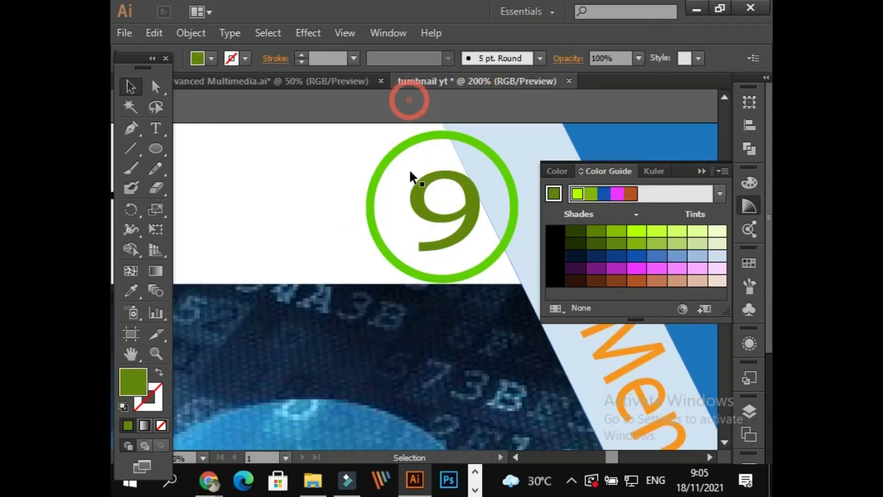
# Fill the circle around the number 9 with olive green from the colour guide.
pyautogui.click(421, 192)
pyautogui.click(424, 136)
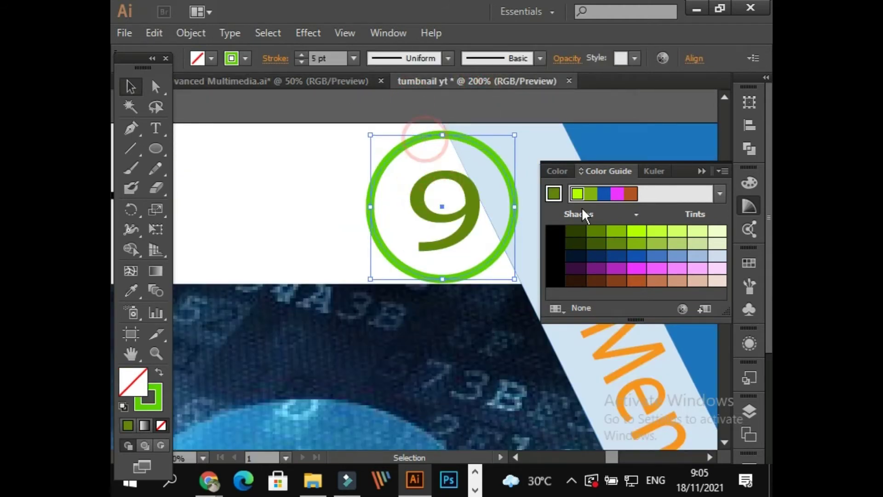
pyautogui.click(616, 243)
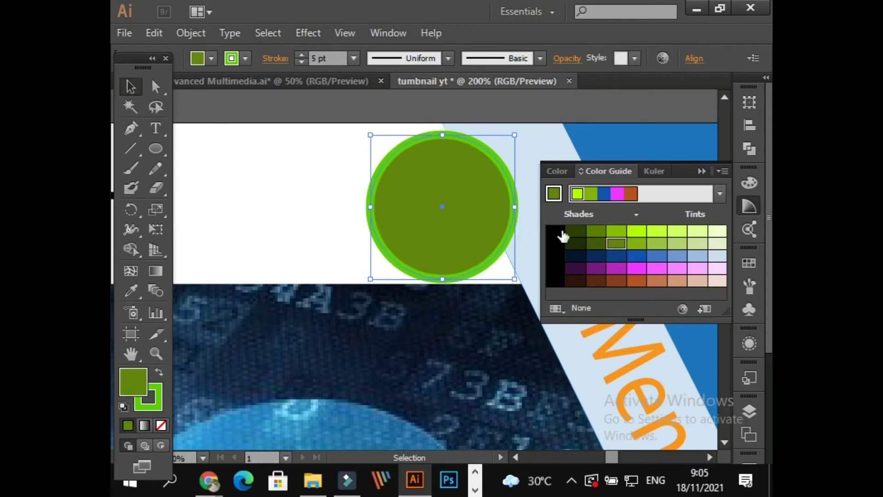
# Bring the number 9 text to the front and position it over the filled circle.
pyautogui.moveTo(474, 206); pyautogui.dragTo(357, 186)
pyautogui.rightClick(358, 187)
pyautogui.moveTo(437, 346)
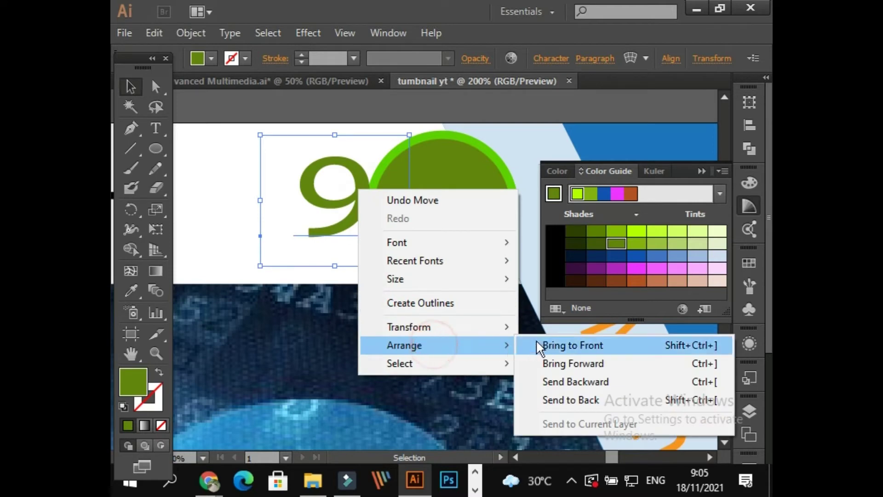
pyautogui.click(540, 346)
pyautogui.moveTo(424, 200); pyautogui.dragTo(458, 205)
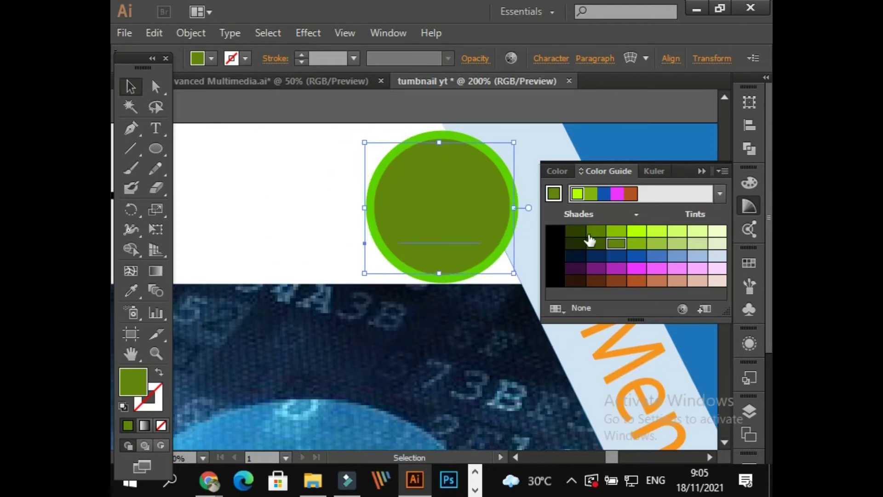
# Try several green shades on the number 9 and settle on bright lime green.
pyautogui.click(617, 231)
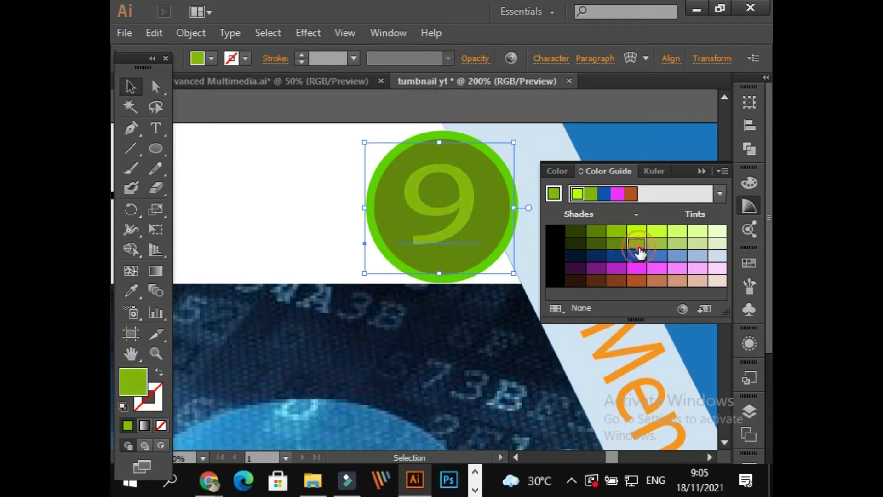
pyautogui.click(640, 255)
pyautogui.click(639, 230)
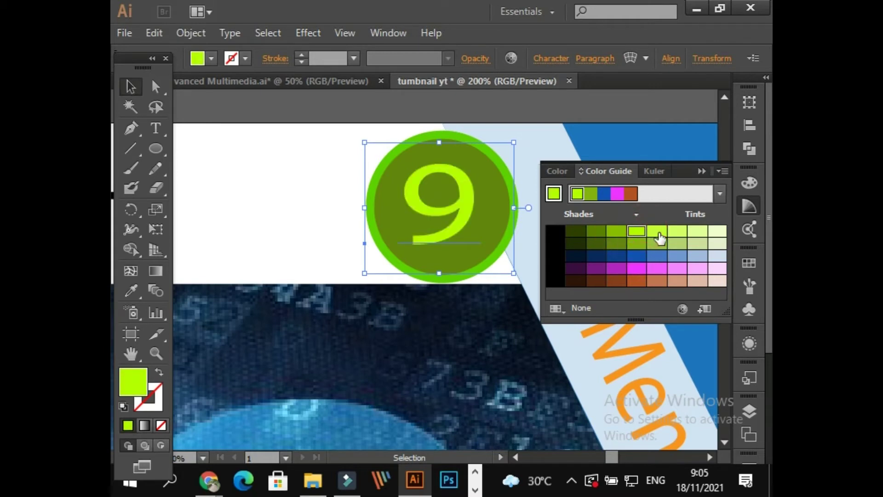
pyautogui.click(382, 121)
# Examine the number badge close up and against the rest of the thumbnail layout.
pyautogui.scroll(1, 402, 126)
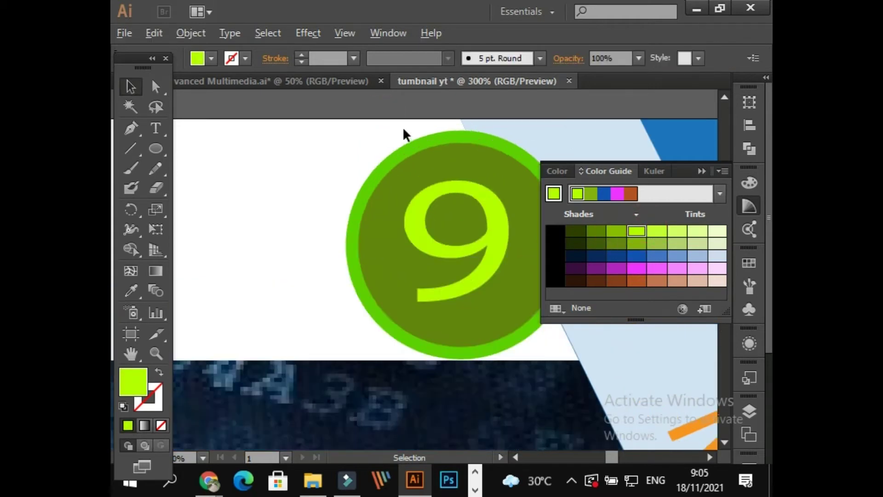
pyautogui.moveTo(447, 210); pyautogui.dragTo(366, 234)
pyautogui.click(356, 232)
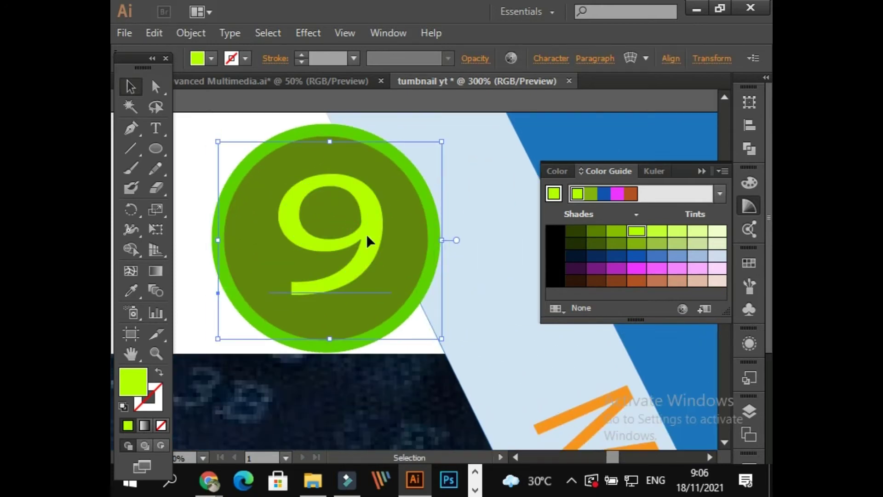
pyautogui.click(379, 102)
pyautogui.scroll(-4, 378, 101)
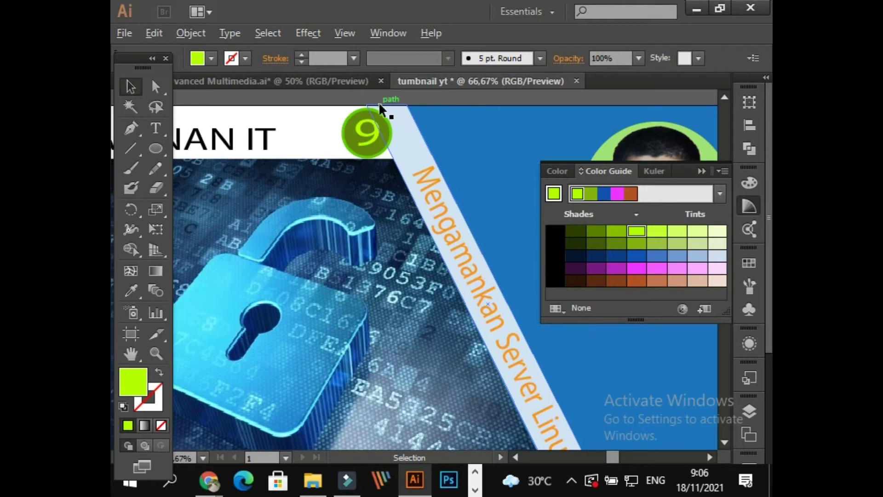
pyautogui.scroll(-2, 368, 110)
pyautogui.scroll(2, 377, 109)
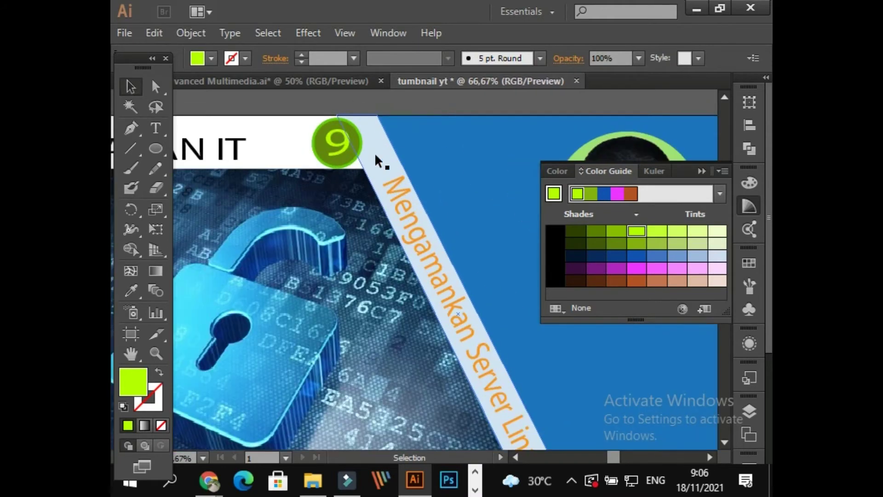
pyautogui.scroll(2, 491, 133)
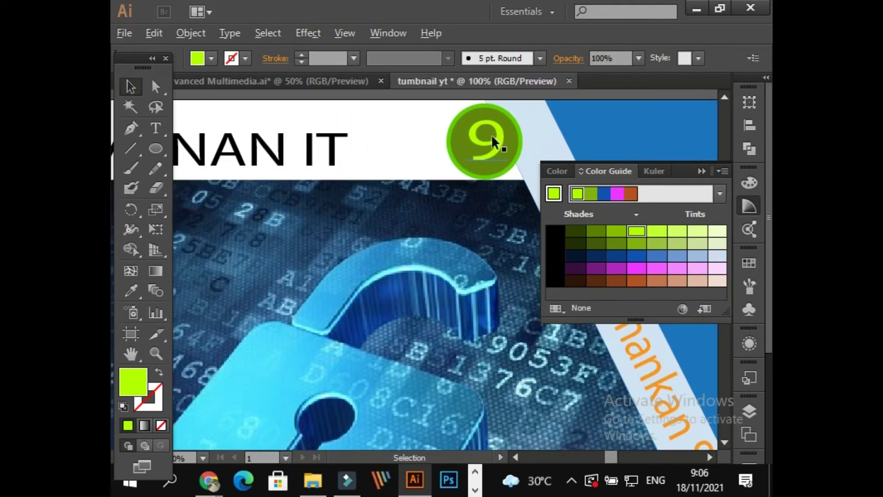
pyautogui.scroll(1, 491, 134)
pyautogui.moveTo(491, 134); pyautogui.dragTo(454, 208)
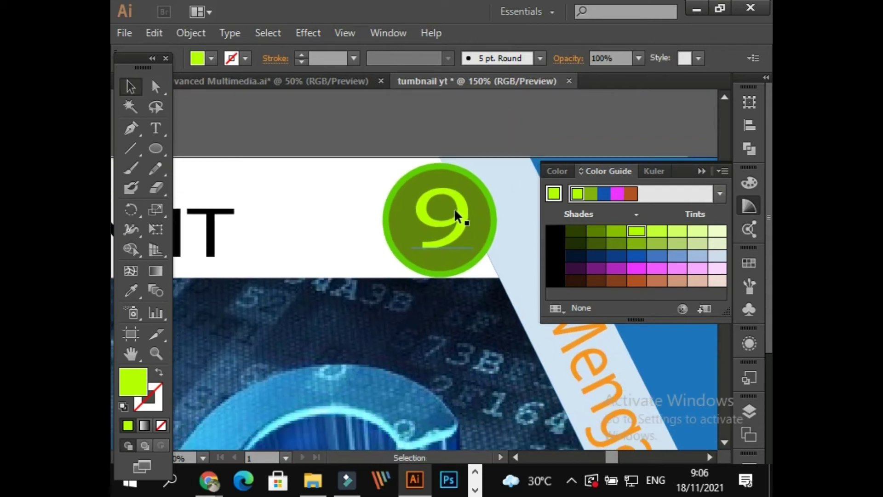
pyautogui.click(484, 167)
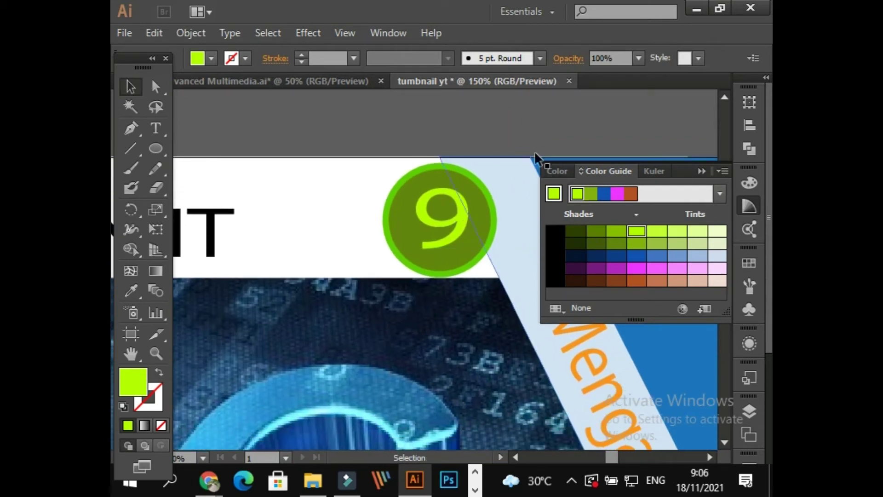
pyautogui.click(484, 136)
# Fill the number 9 with medium blue from the colour guide.
pyautogui.click(490, 208)
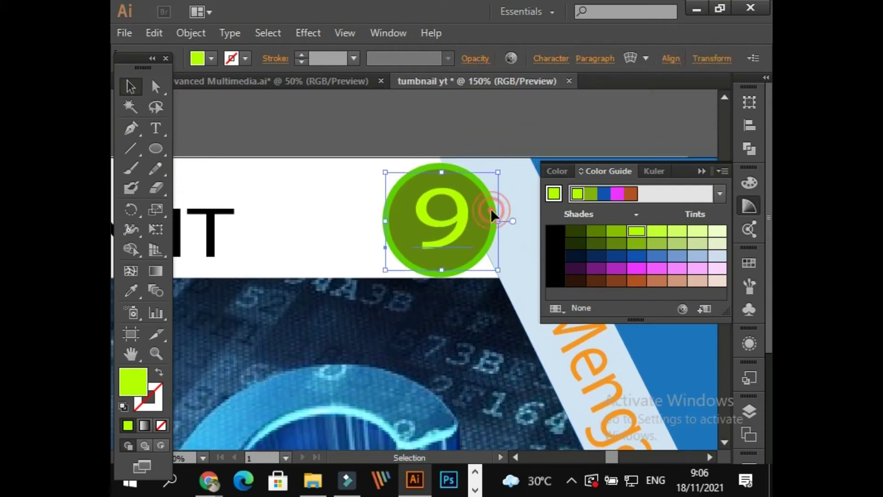
pyautogui.click(650, 254)
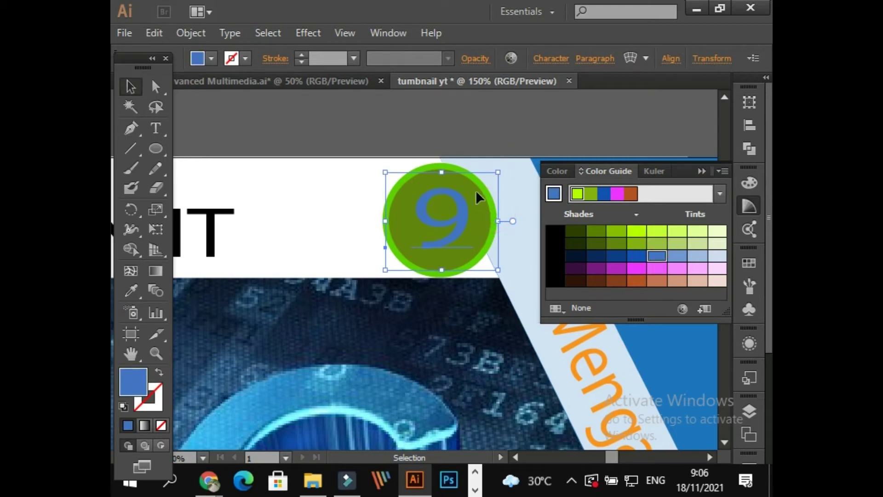
pyautogui.click(453, 125)
# Fill the badge circle with a soft blue tint, one shade darker than the palest blues tried.
pyautogui.click(454, 167)
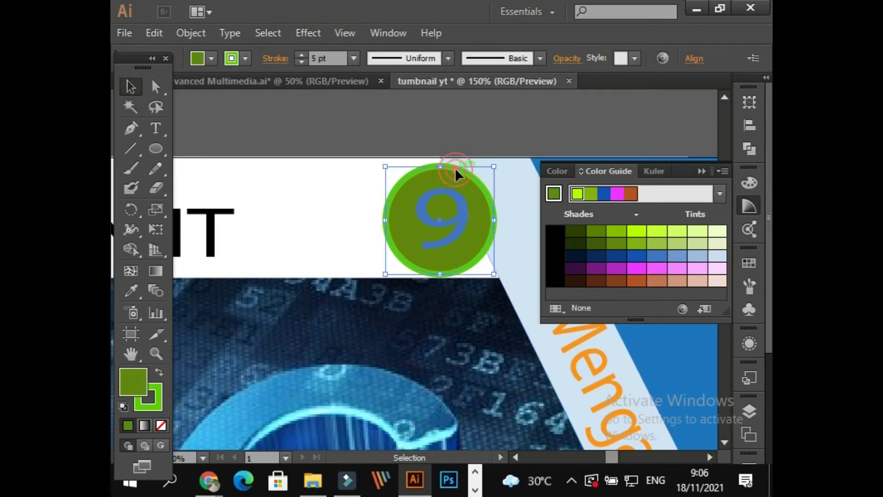
pyautogui.click(697, 256)
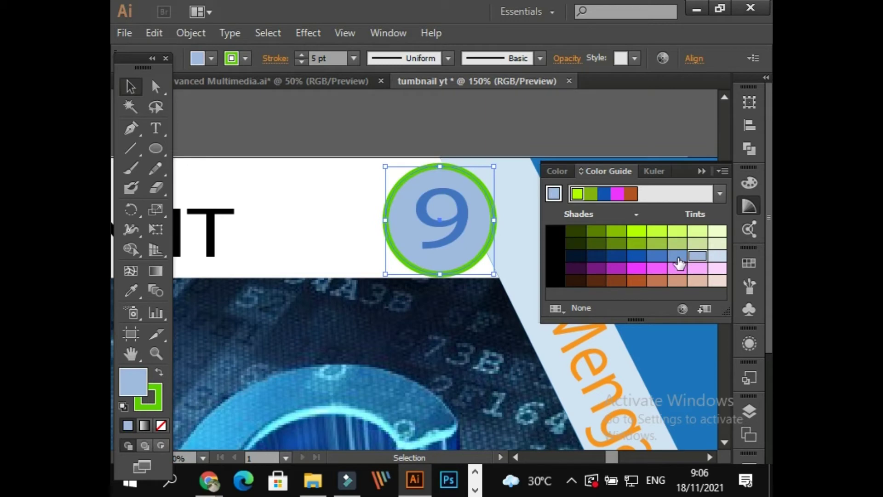
pyautogui.click(676, 255)
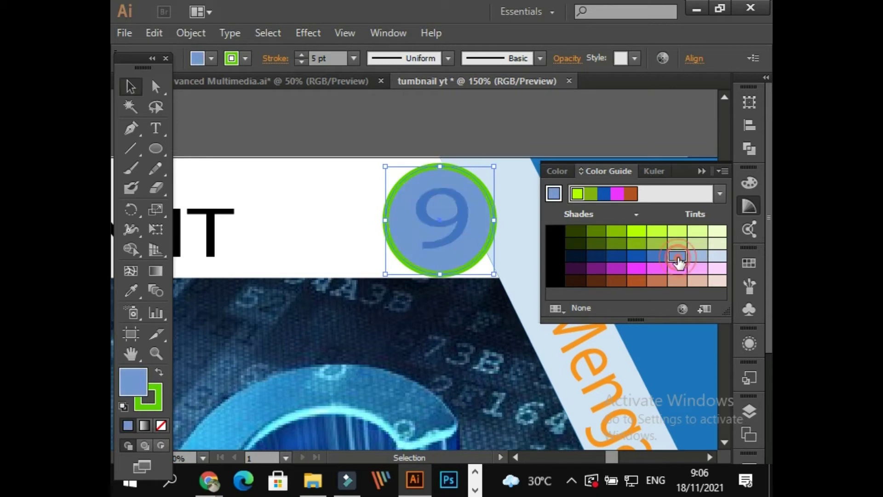
# Shift the number 9 partly off the circle and fill it with the palest muted green tint.
pyautogui.click(423, 205)
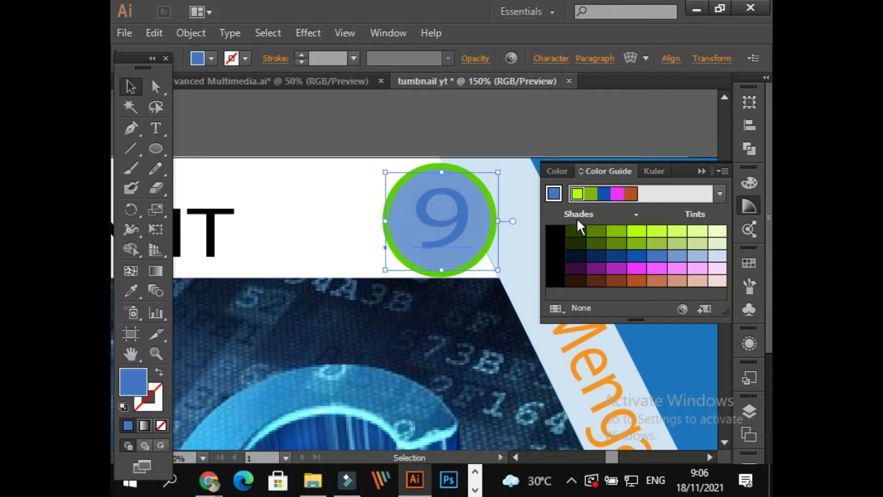
pyautogui.click(438, 134)
pyautogui.moveTo(449, 193); pyautogui.dragTo(386, 195)
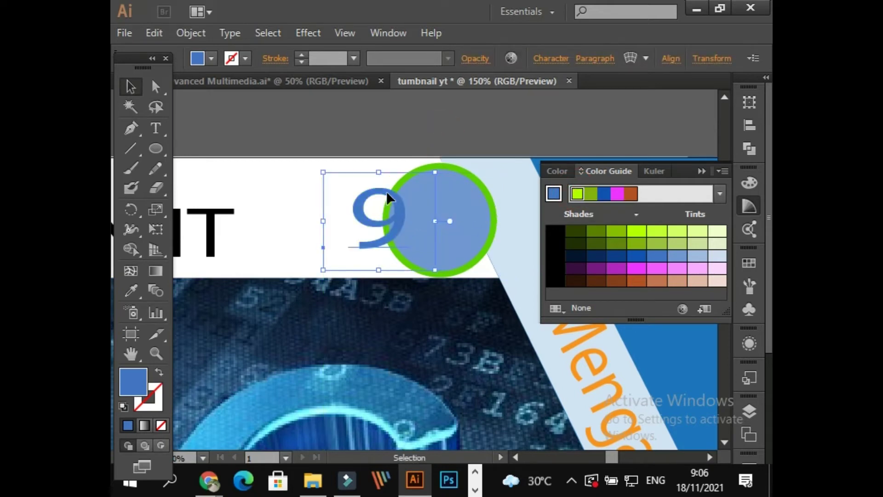
pyautogui.click(724, 243)
# Move the number 9 back onto the blue circle and nudge it until it is centred.
pyautogui.moveTo(407, 218); pyautogui.dragTo(468, 225)
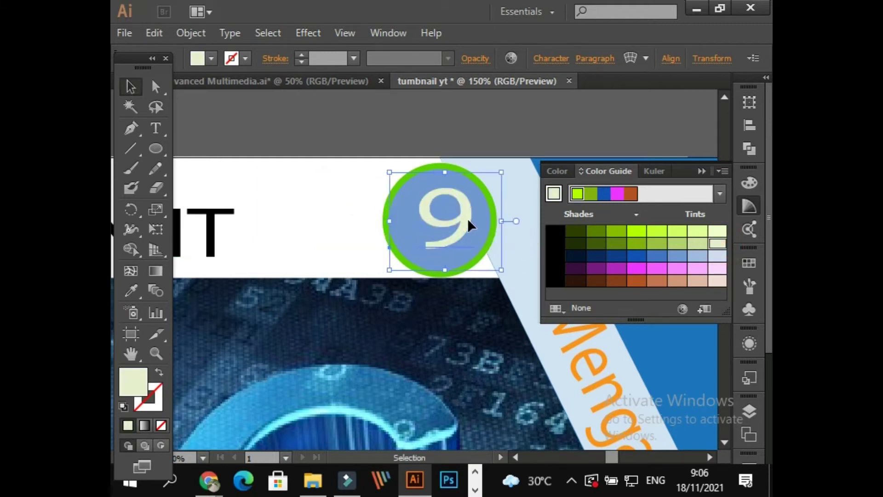
pyautogui.press('Left')
pyautogui.press('Left')
pyautogui.press('Down')
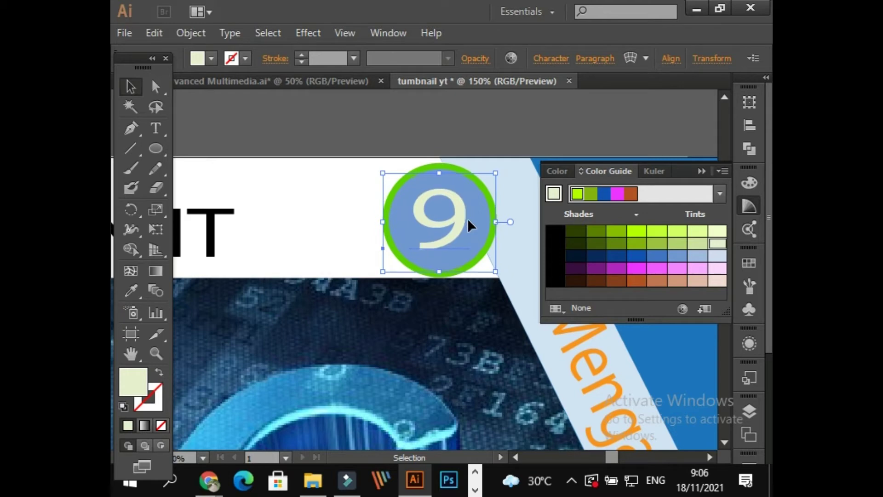
pyautogui.press('Left')
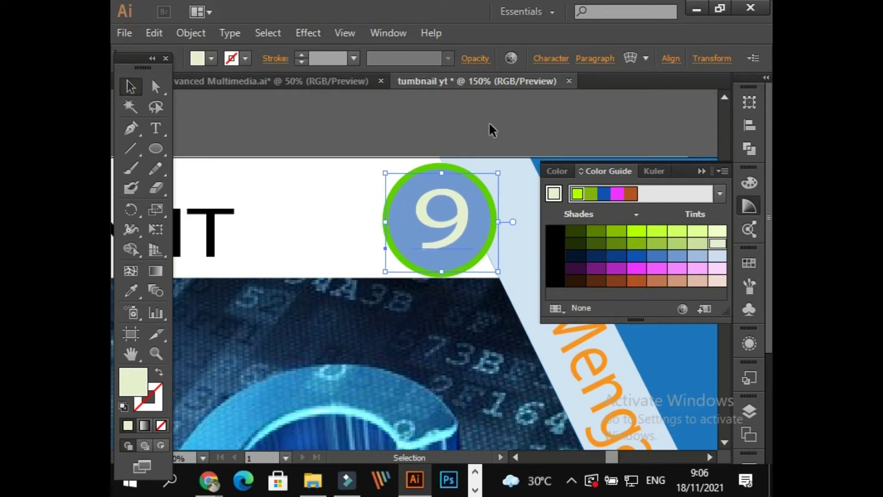
pyautogui.click(491, 113)
pyautogui.click(478, 181)
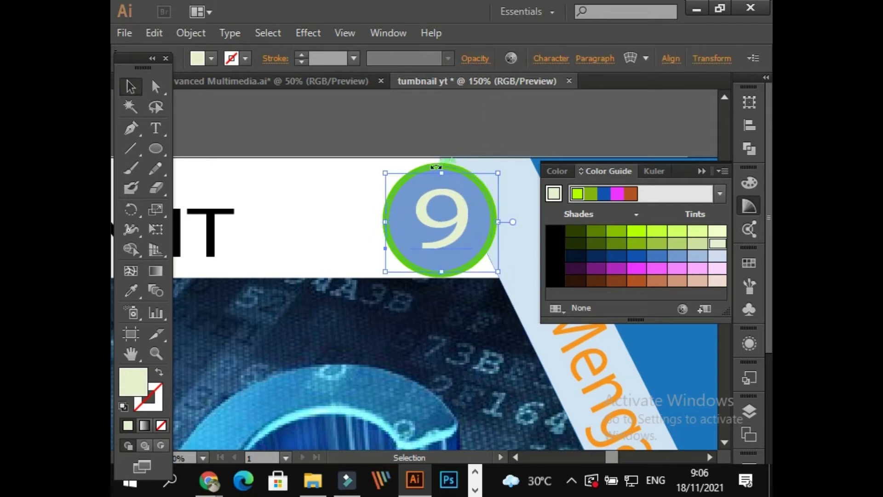
pyautogui.click(389, 193)
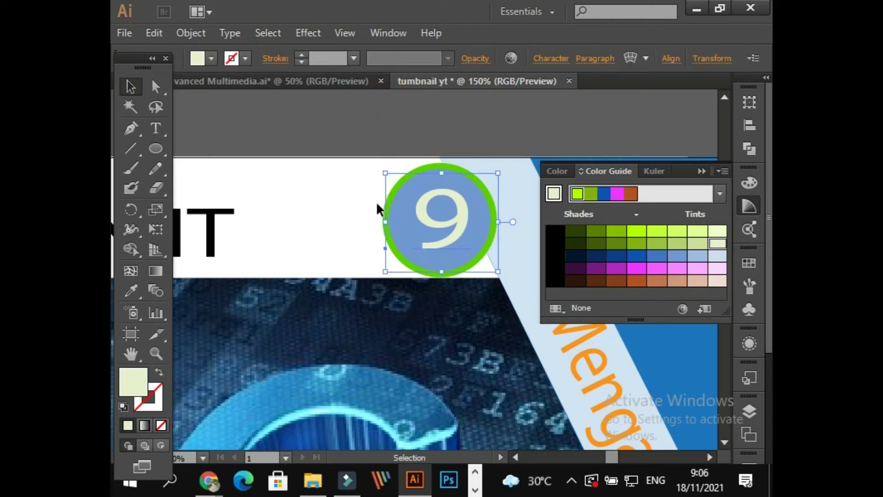
pyautogui.click(378, 242)
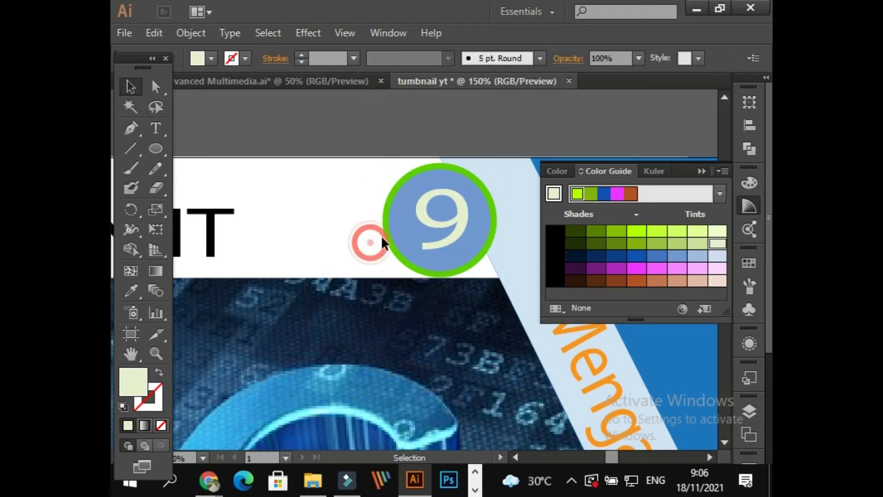
pyautogui.click(373, 206)
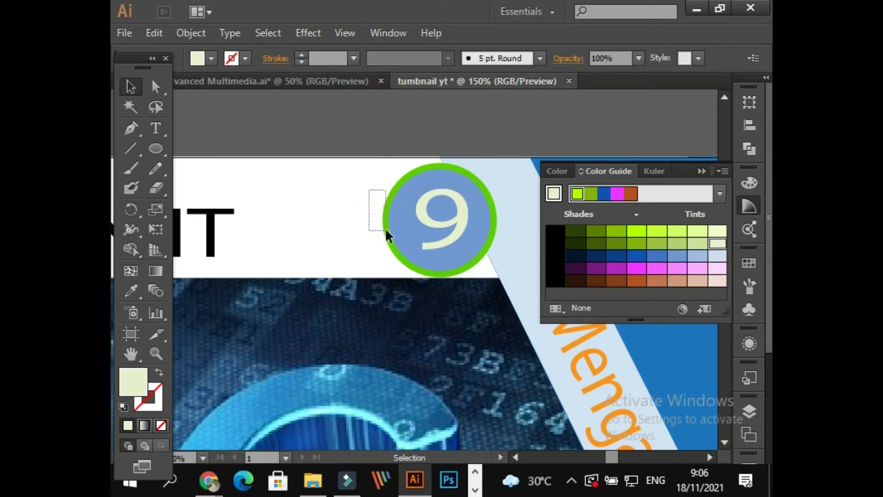
pyautogui.moveTo(371, 163); pyautogui.dragTo(415, 229)
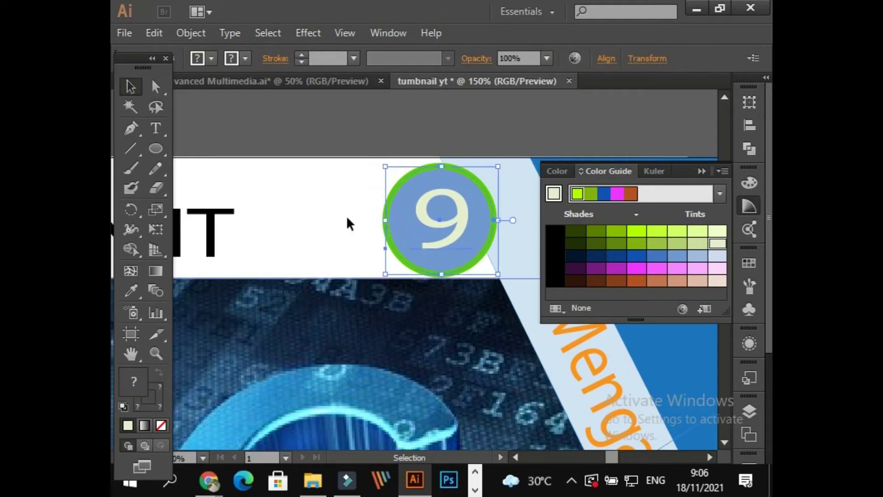
pyautogui.click(396, 103)
pyautogui.click(406, 197)
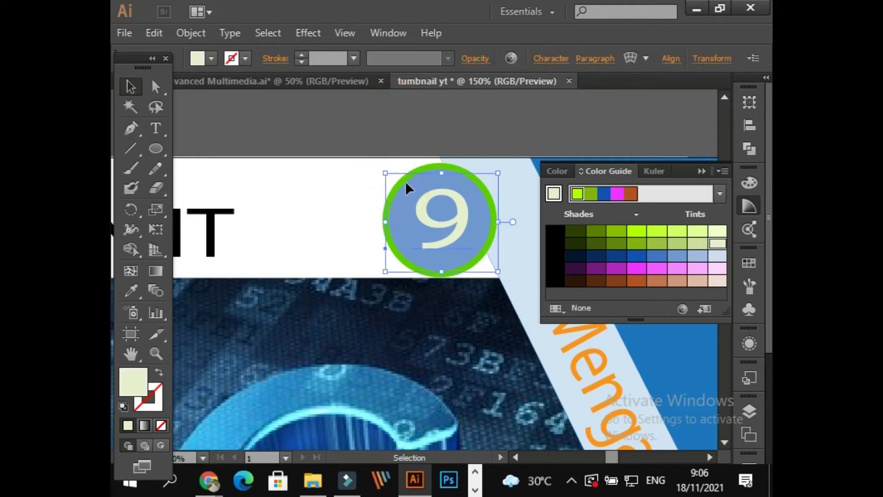
# Remove the green stroke from the badge circle by setting its stroke to None.
pyautogui.click(428, 165)
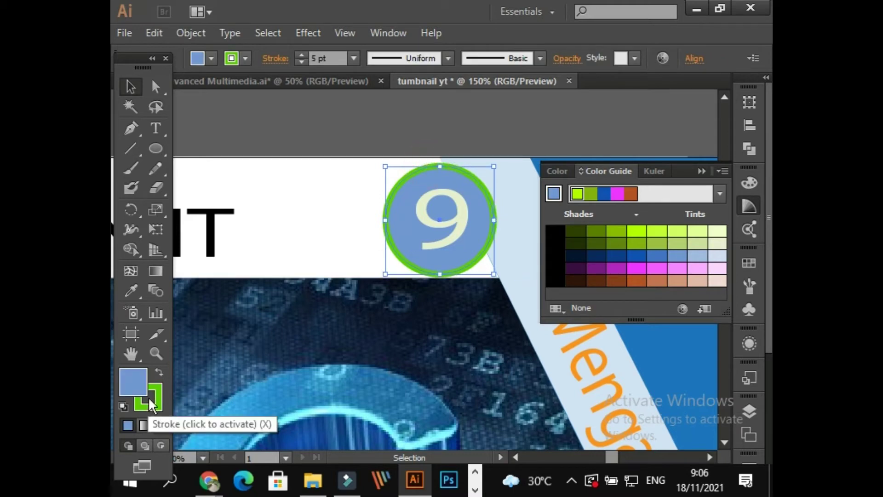
pyautogui.click(136, 379)
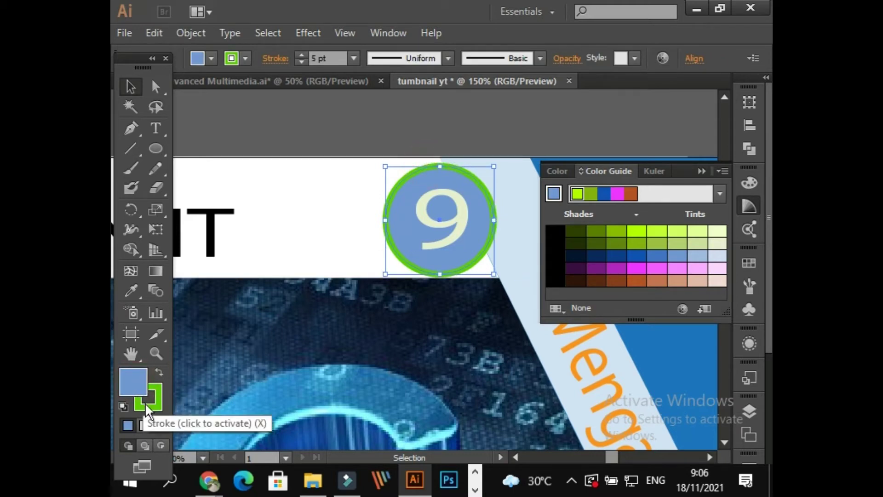
pyautogui.click(145, 402)
pyautogui.click(161, 426)
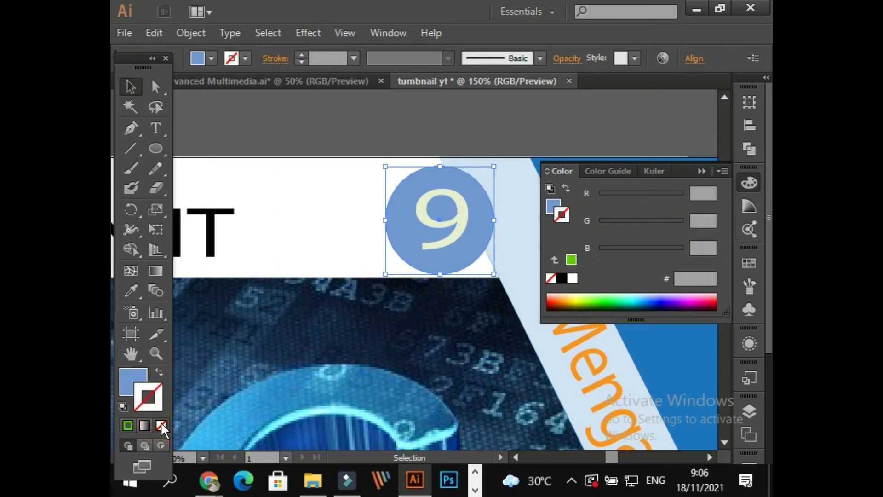
# Try bright yellow fills on the badge circle, ending with the yellow FAFF24.
pyautogui.click(141, 371)
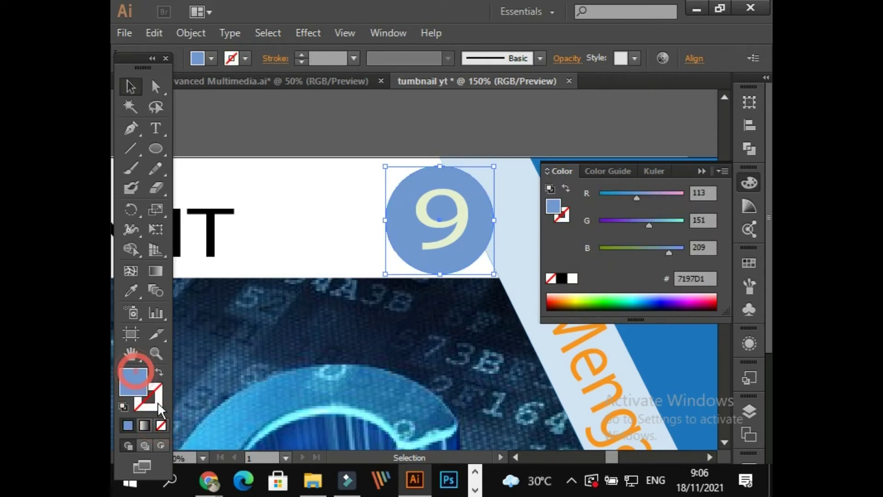
pyautogui.click(570, 295)
pyautogui.click(575, 296)
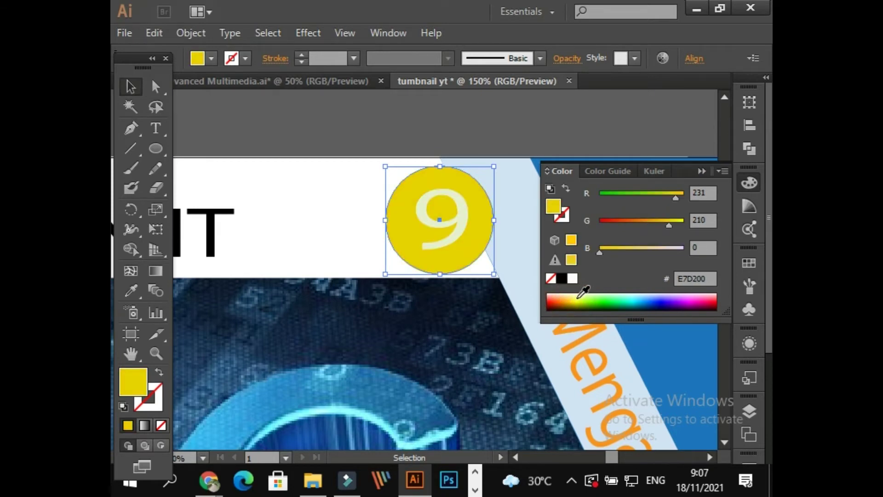
pyautogui.click(578, 295)
pyautogui.click(577, 296)
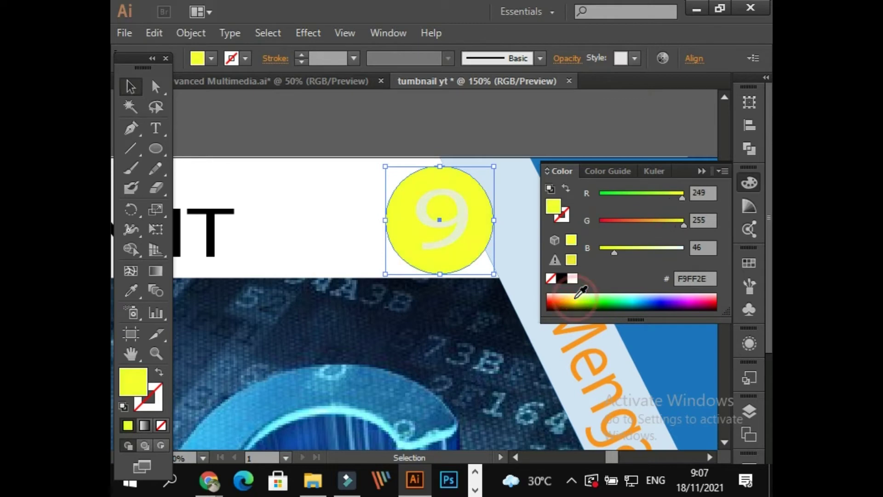
pyautogui.click(573, 297)
pyautogui.click(580, 296)
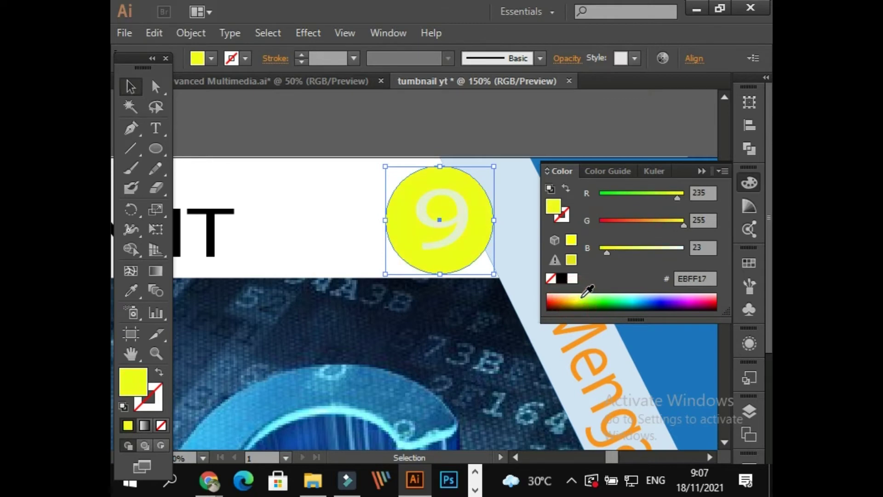
pyautogui.click(587, 295)
pyautogui.click(581, 294)
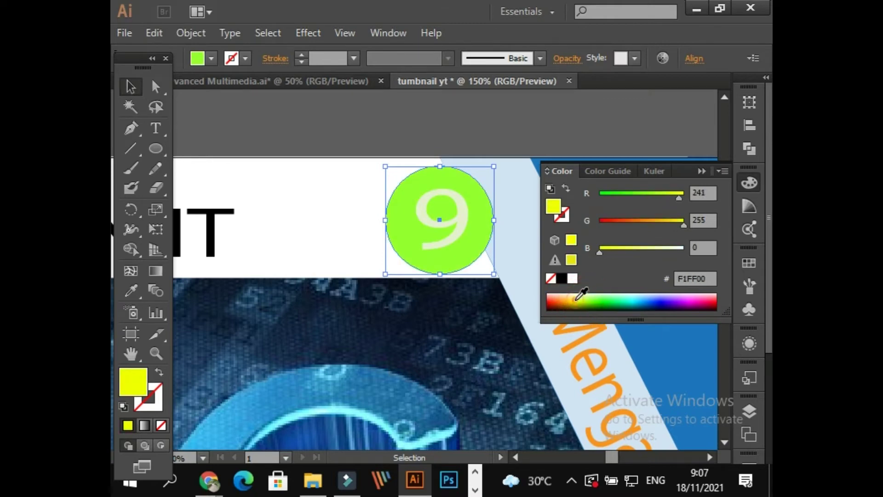
pyautogui.click(574, 296)
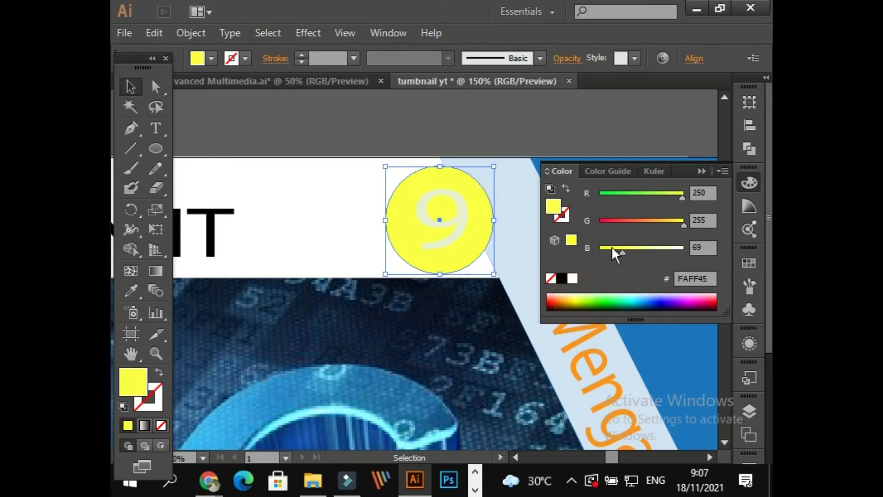
pyautogui.click(612, 248)
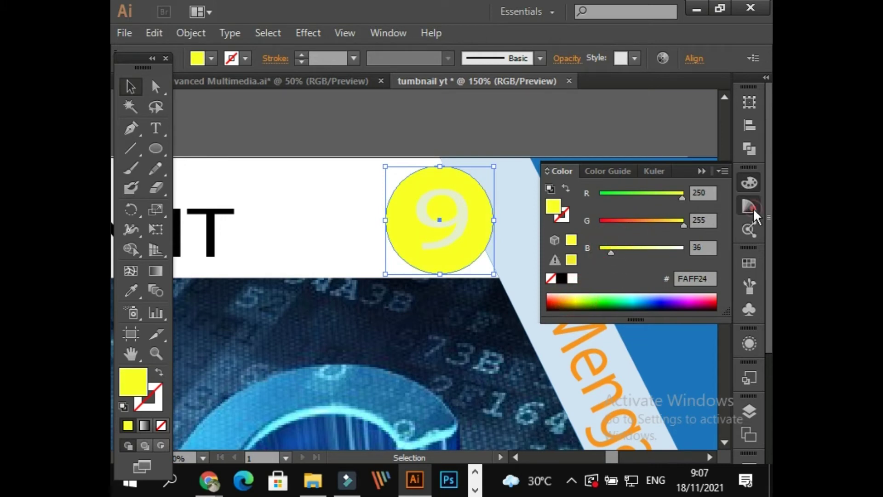
# Try yellow and olive shades from the Color Guide as the badge circle's fill, ending with a dark olive.
pyautogui.click(751, 208)
pyautogui.click(603, 237)
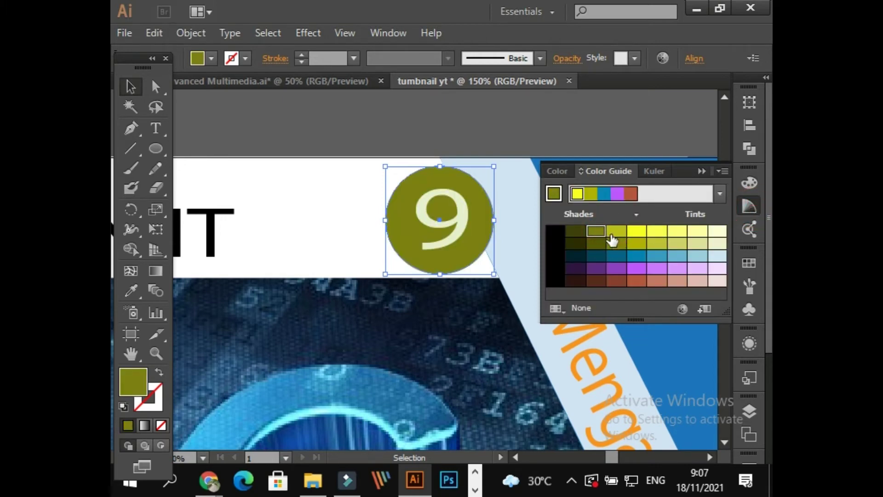
pyautogui.click(615, 230)
pyautogui.click(637, 232)
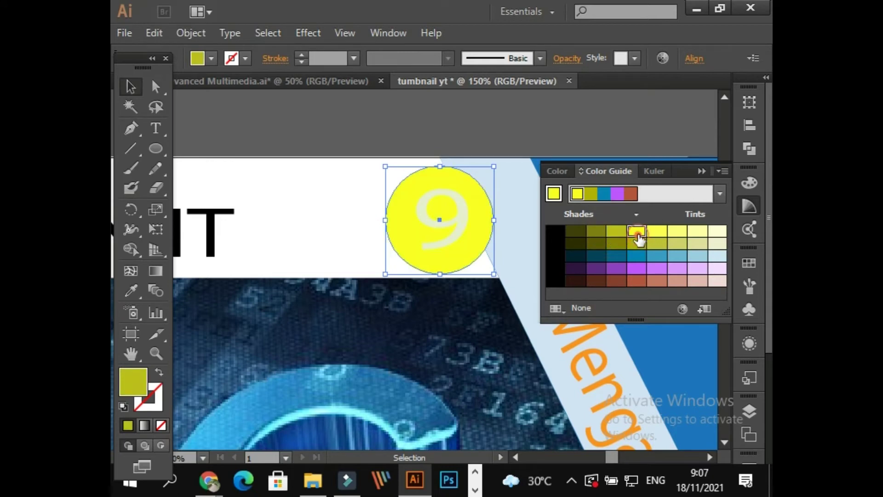
pyautogui.click(641, 246)
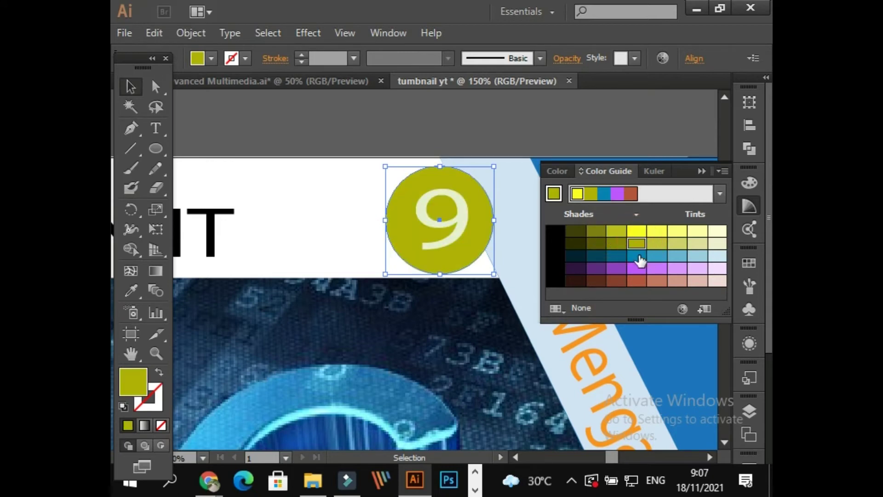
pyautogui.click(677, 231)
pyautogui.click(638, 232)
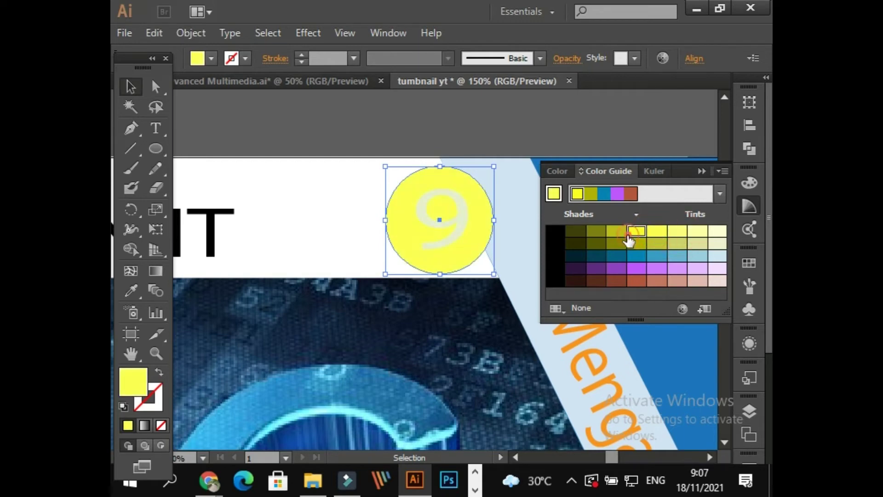
pyautogui.click(596, 244)
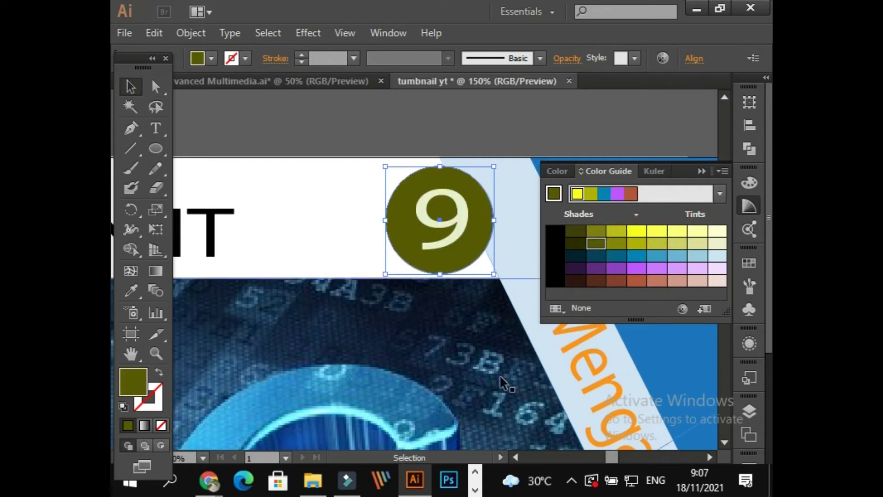
# Sample the light blue of the padlock image with the external screen color picker and copy its HTML code 35AEEA.
pyautogui.scroll(-4, 362, 399)
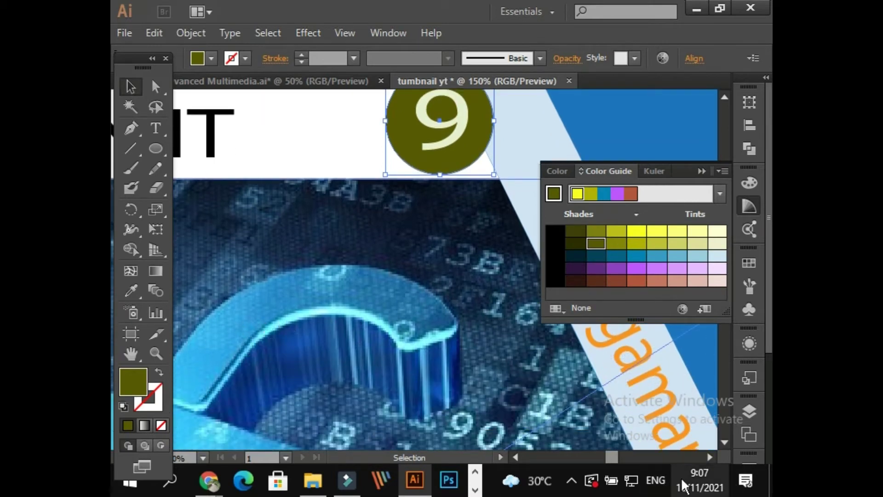
pyautogui.click(570, 481)
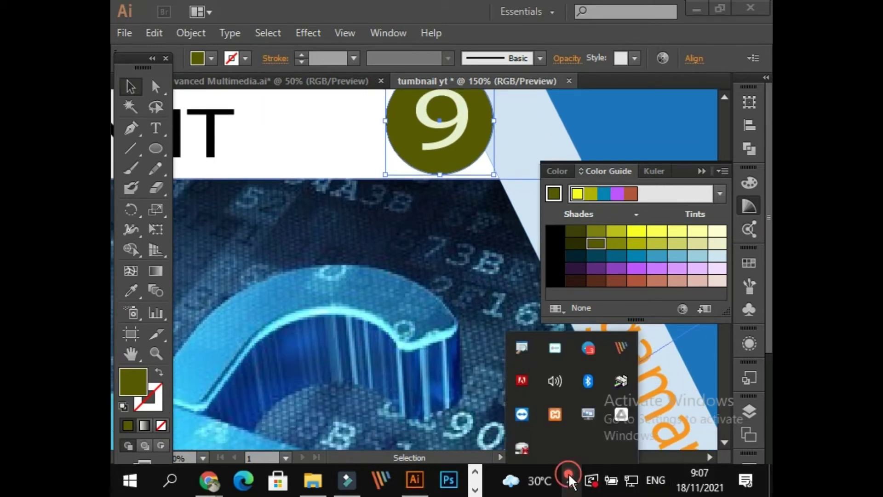
pyautogui.rightClick(620, 352)
pyautogui.click(671, 164)
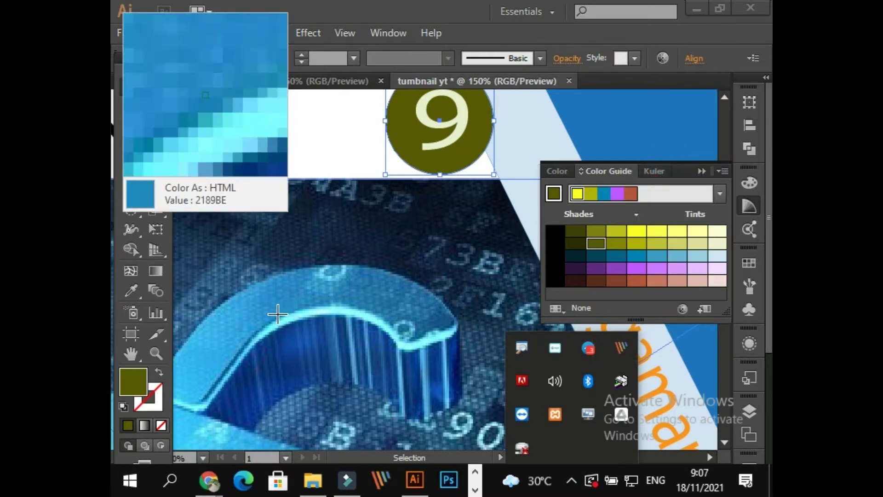
pyautogui.click(222, 350)
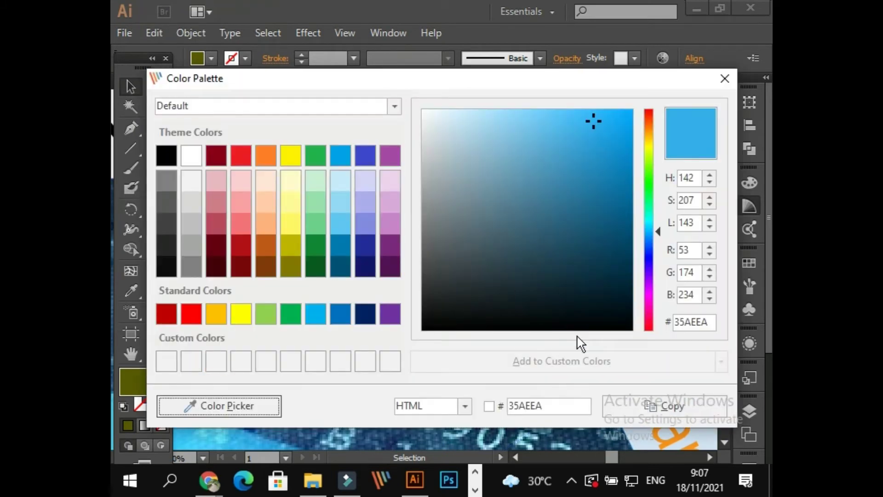
pyautogui.click(648, 404)
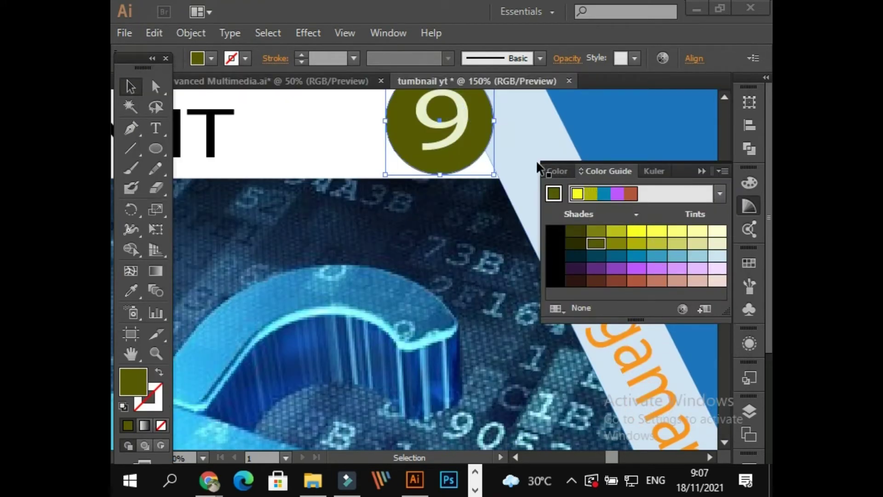
# Fill the badge circle with the copied hex colour 35AEEA and deselect it.
pyautogui.click(460, 145)
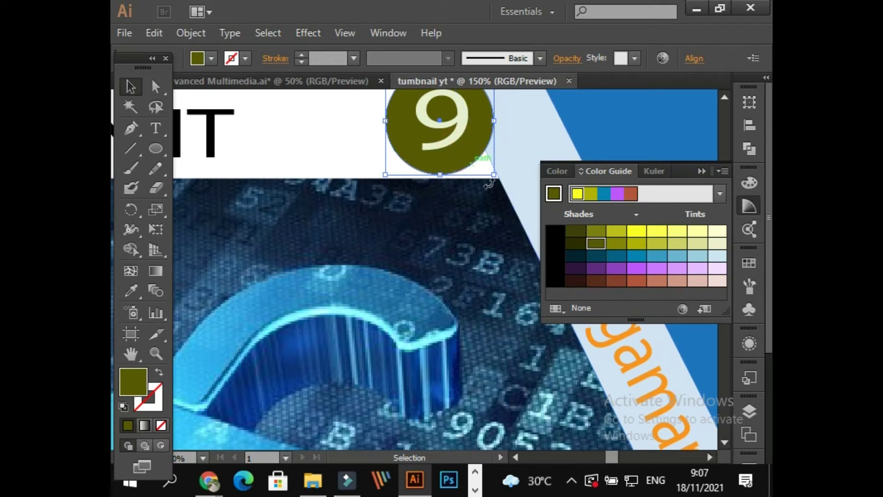
pyautogui.click(562, 170)
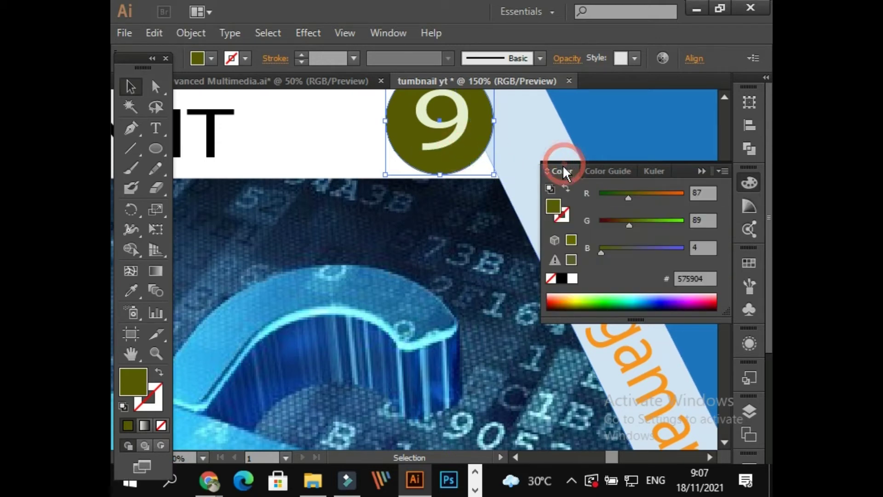
pyautogui.click(708, 278)
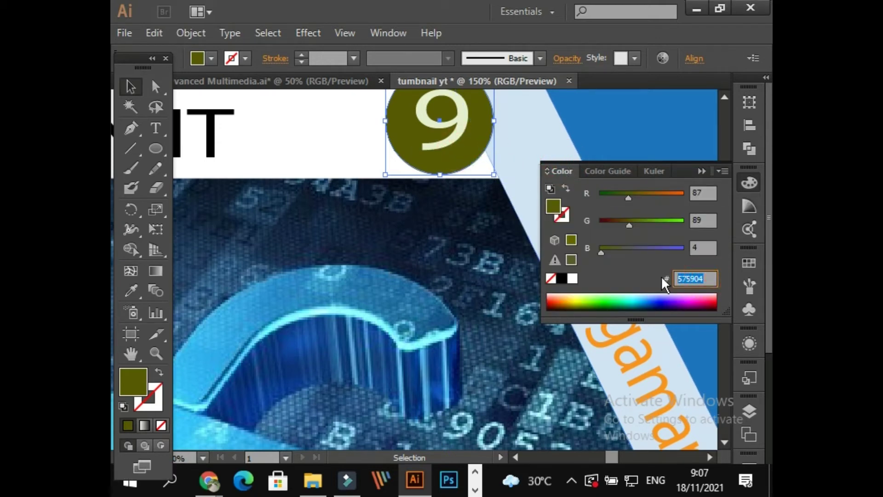
pyautogui.hotkey('ctrl', 'v')
pyautogui.press('Return')
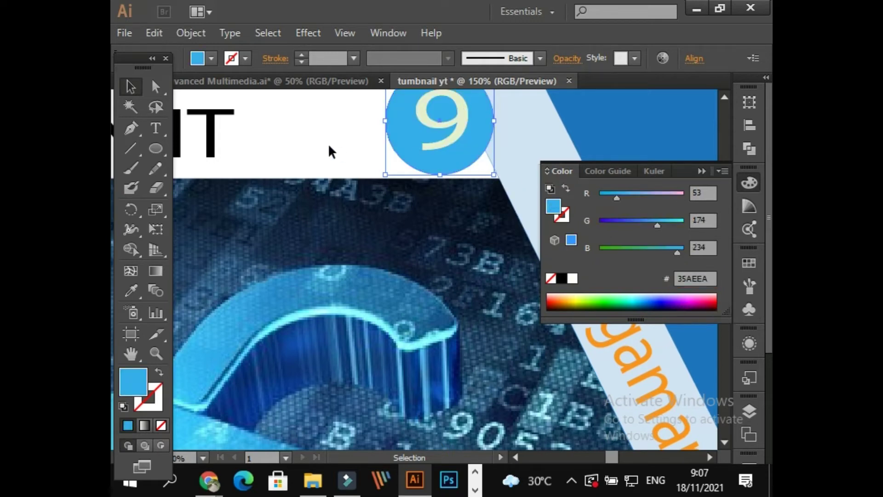
pyautogui.scroll(5, 327, 142)
pyautogui.click(701, 171)
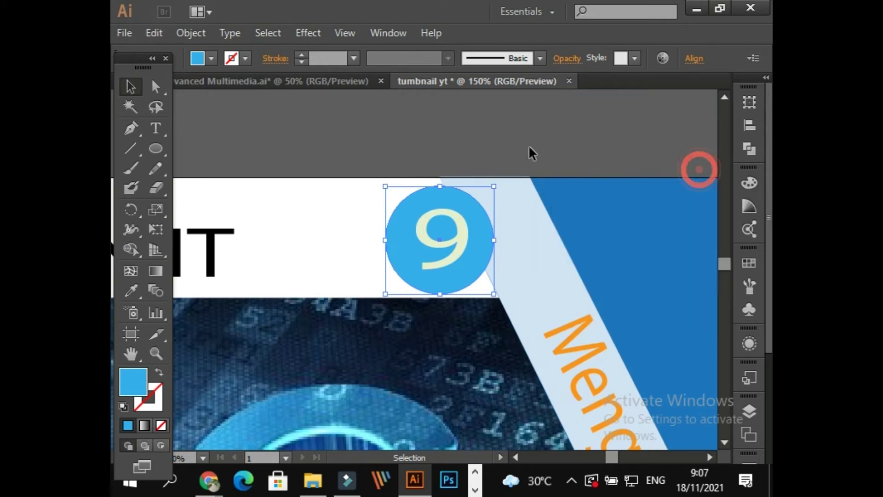
pyautogui.click(434, 140)
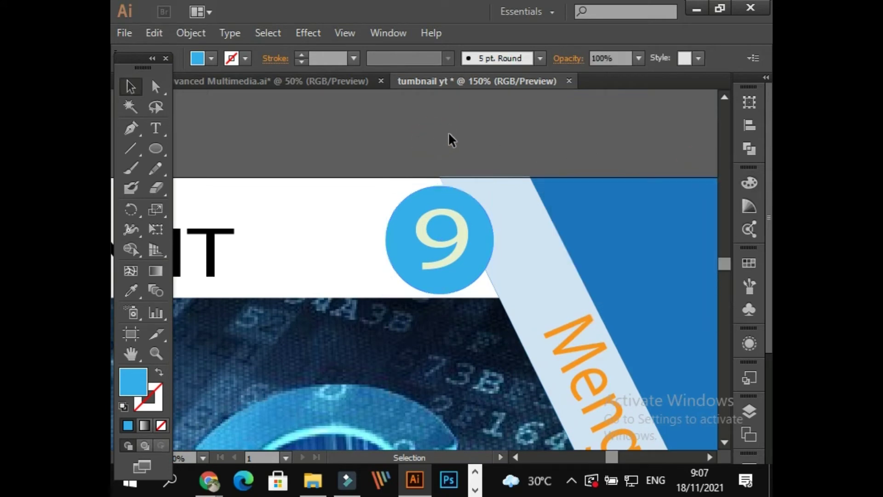
# Fill the KEMANAN IT heading with hex colour 35AEEA and move it slightly up within the white band.
pyautogui.hotkey('ctrl', '-')
pyautogui.hotkey('ctrl', '-')
pyautogui.moveTo(444, 107); pyautogui.dragTo(600, 108)
pyautogui.click(449, 181)
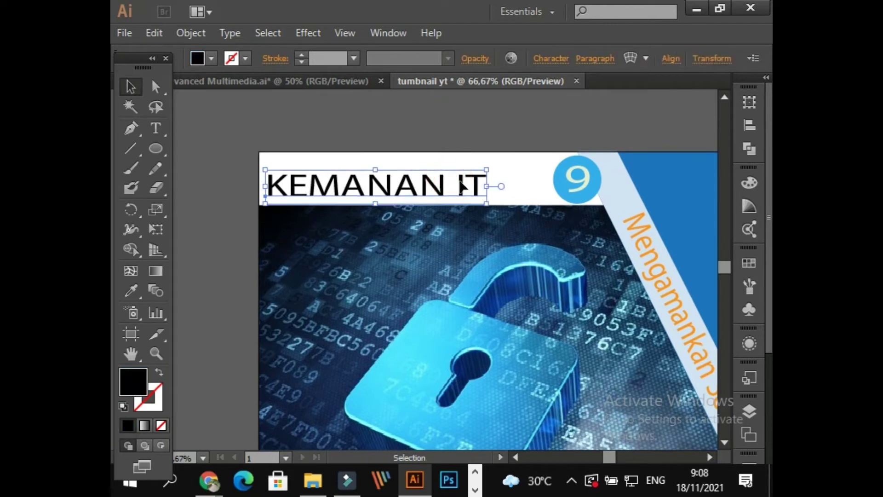
pyautogui.click(745, 207)
pyautogui.click(573, 170)
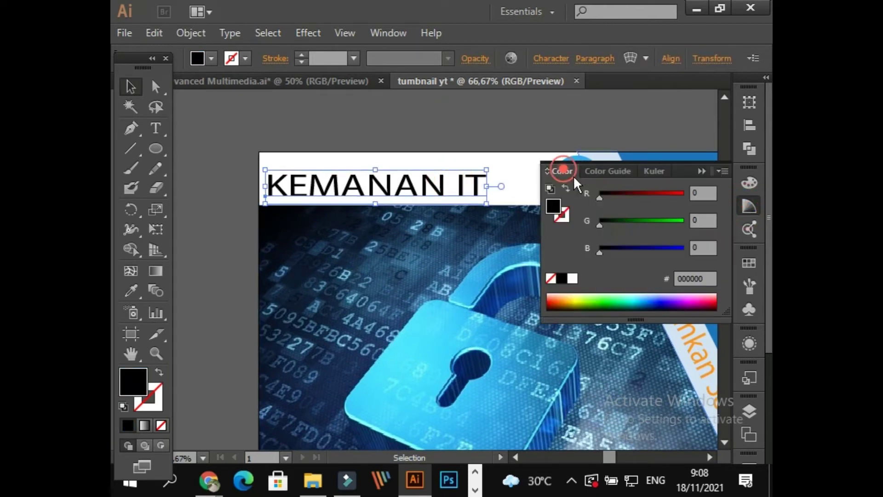
pyautogui.click(704, 278)
pyautogui.hotkey('ctrl', 'v')
pyautogui.press('Return')
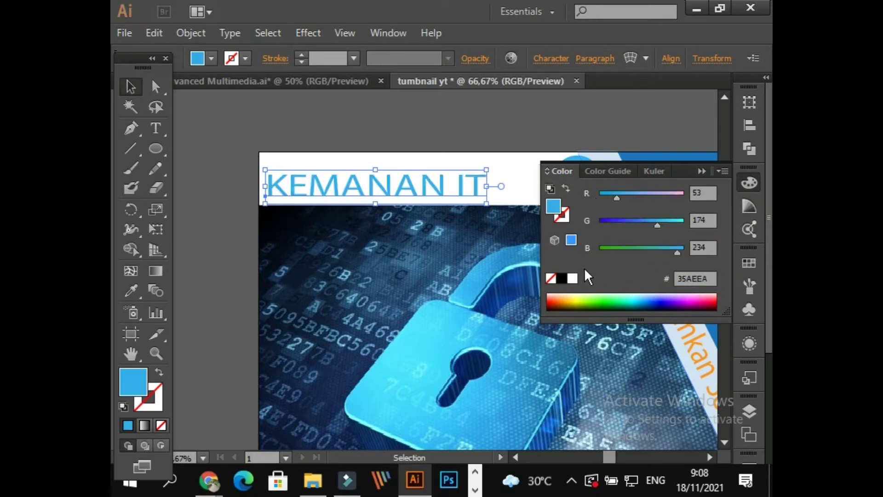
pyautogui.click(701, 171)
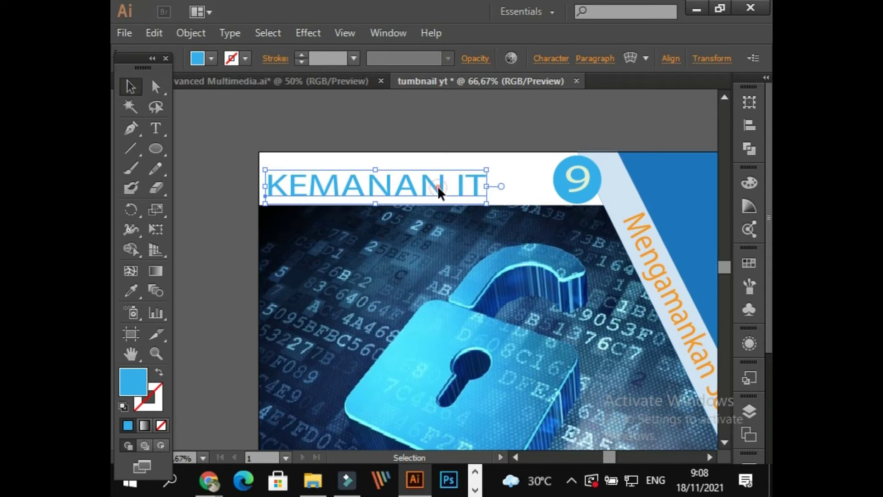
pyautogui.moveTo(438, 185); pyautogui.dragTo(437, 179)
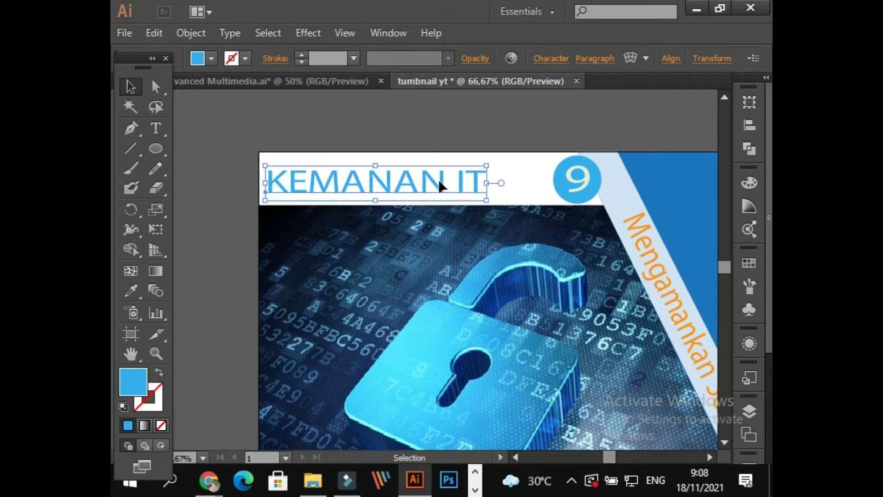
# Recolour the slanted Mengamankan Server Linux text with the heading's light blue as the Color Guide base colour, and deselect it.
pyautogui.scroll(2, 547, 230)
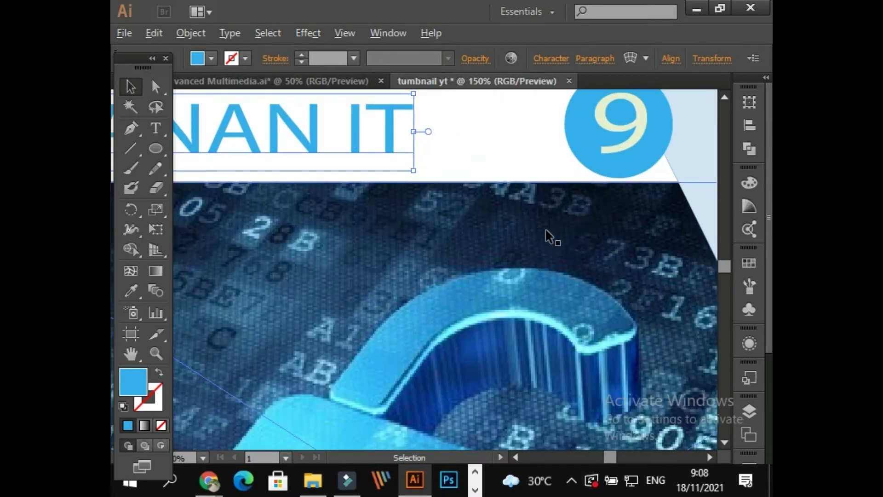
pyautogui.scroll(-2, 547, 236)
pyautogui.hscroll(2, 460, 227)
pyautogui.scroll(-2, 460, 227)
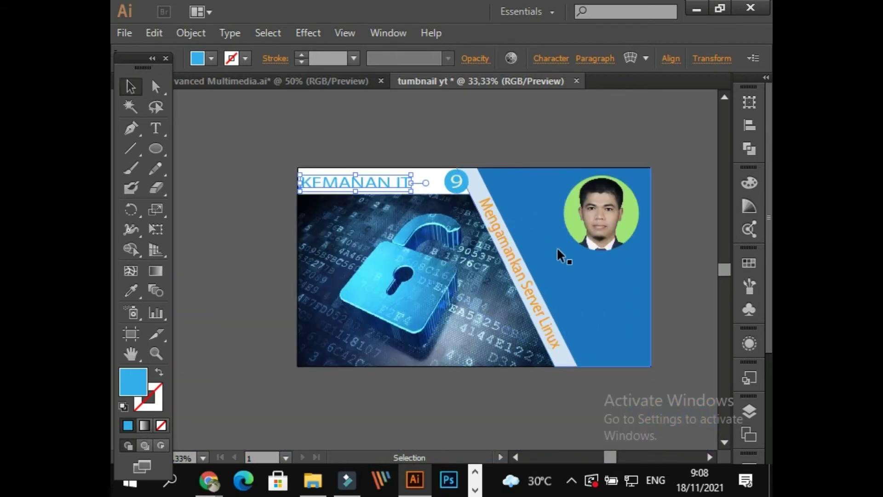
pyautogui.scroll(1, 462, 210)
pyautogui.click(501, 202)
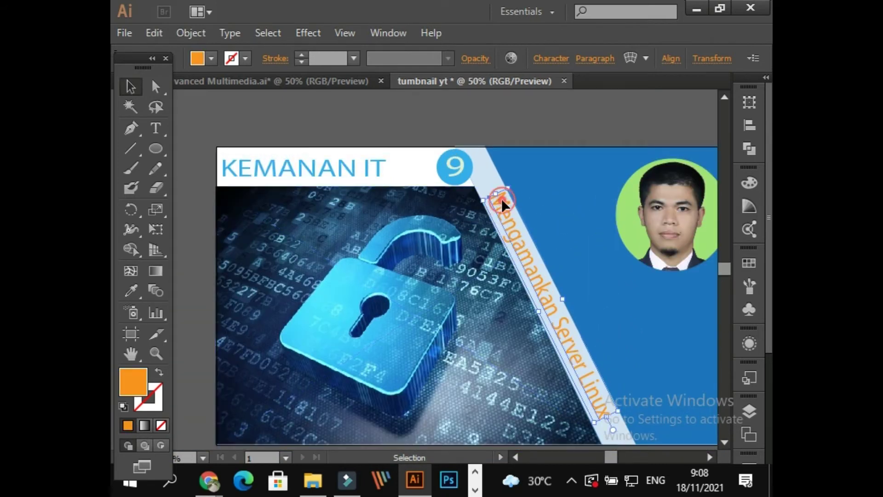
pyautogui.click(748, 207)
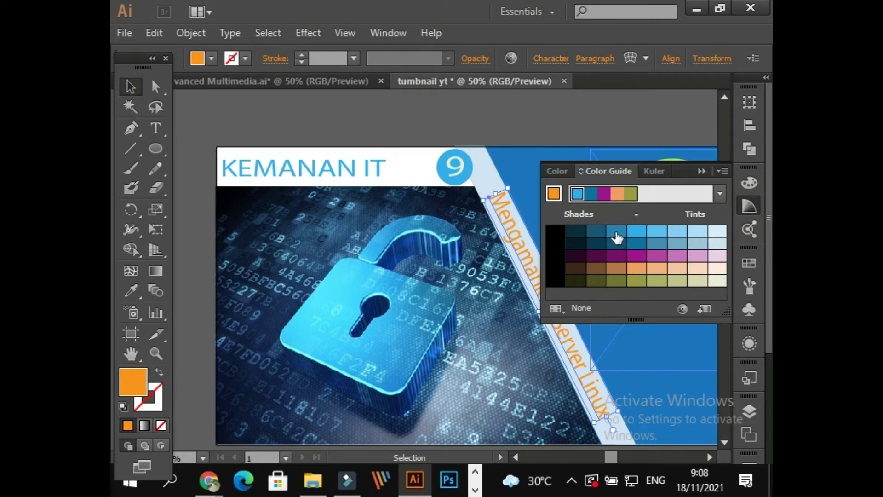
pyautogui.click(337, 175)
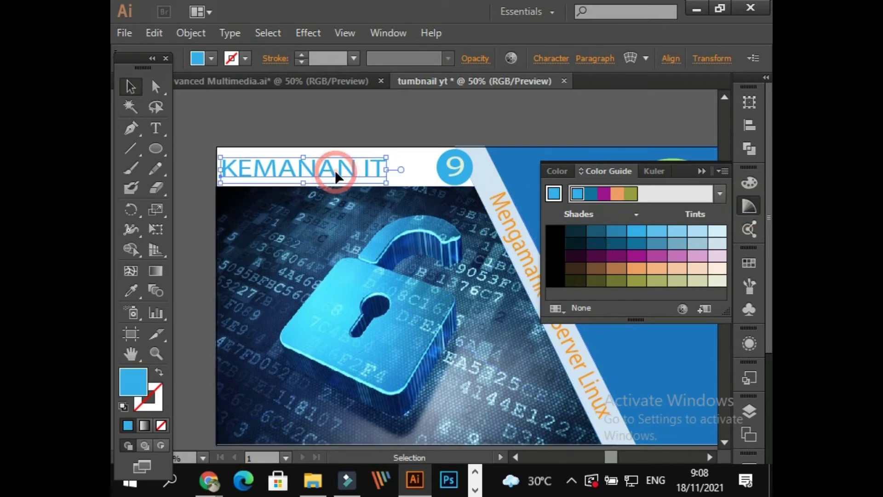
pyautogui.click(512, 220)
pyautogui.click(577, 193)
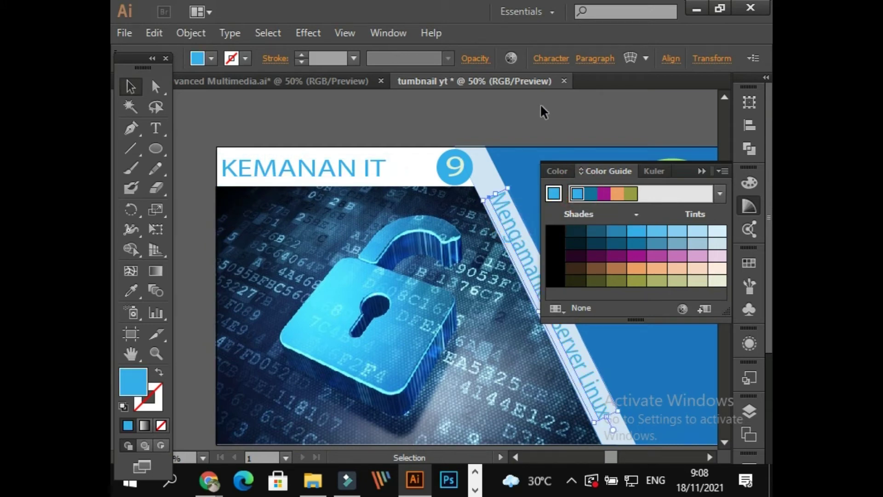
pyautogui.click(531, 94)
pyautogui.press('alt')
pyautogui.click(702, 171)
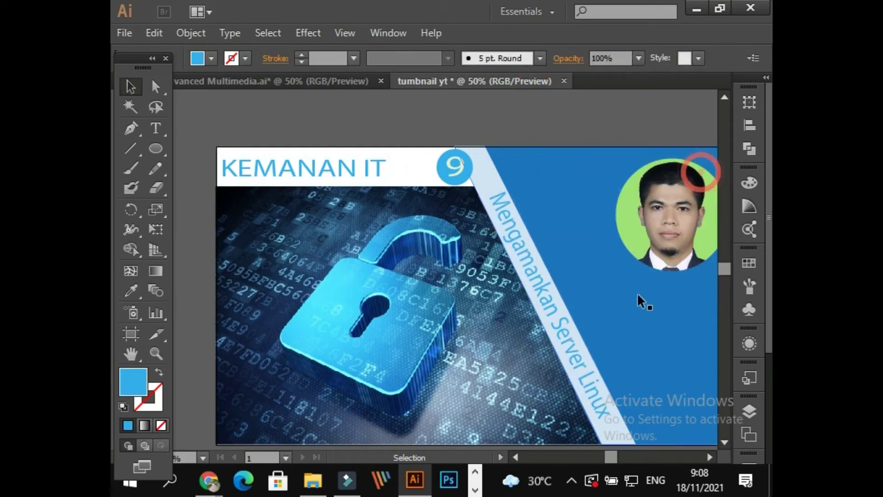
# Retype the KEMANAN IT heading as Keamanan IT and deselect it.
pyautogui.scroll(-1, 636, 299)
pyautogui.scroll(1, 606, 350)
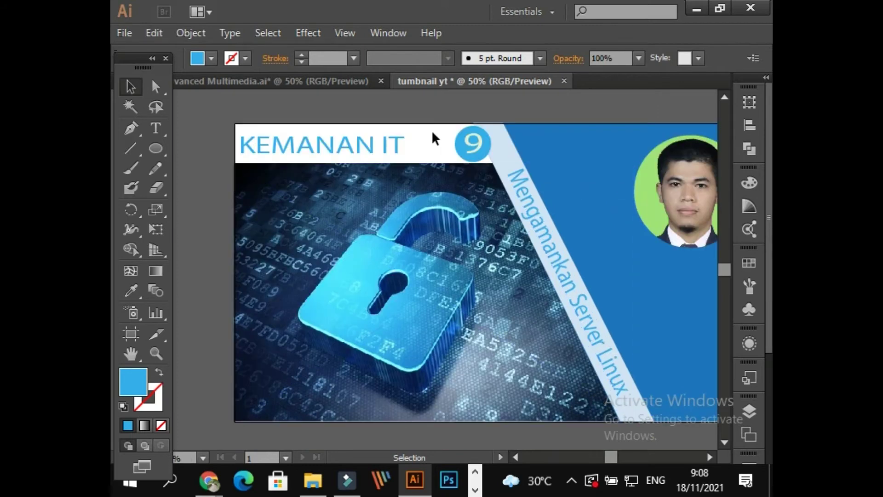
pyautogui.doubleClick(388, 144)
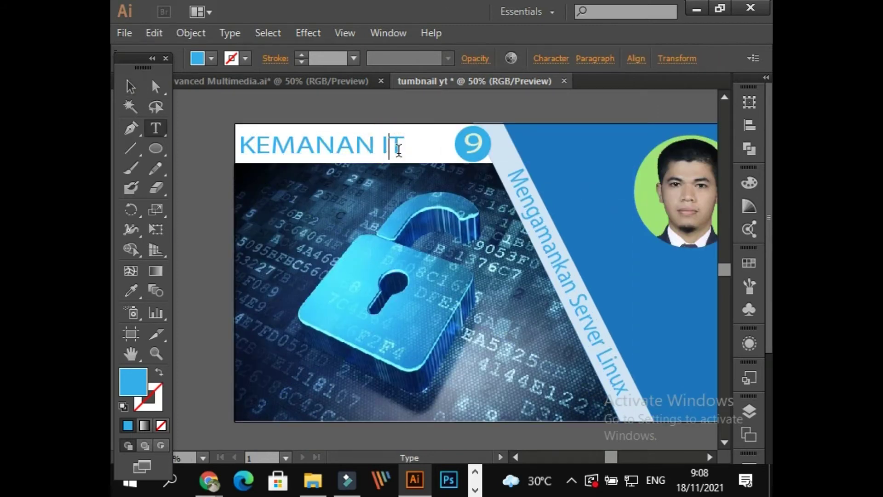
pyautogui.moveTo(404, 151); pyautogui.dragTo(260, 156)
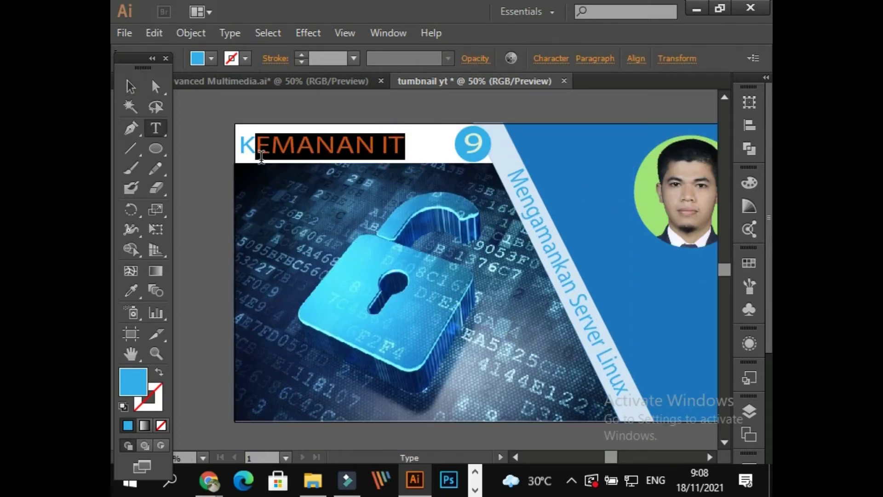
pyautogui.write('eamanan')
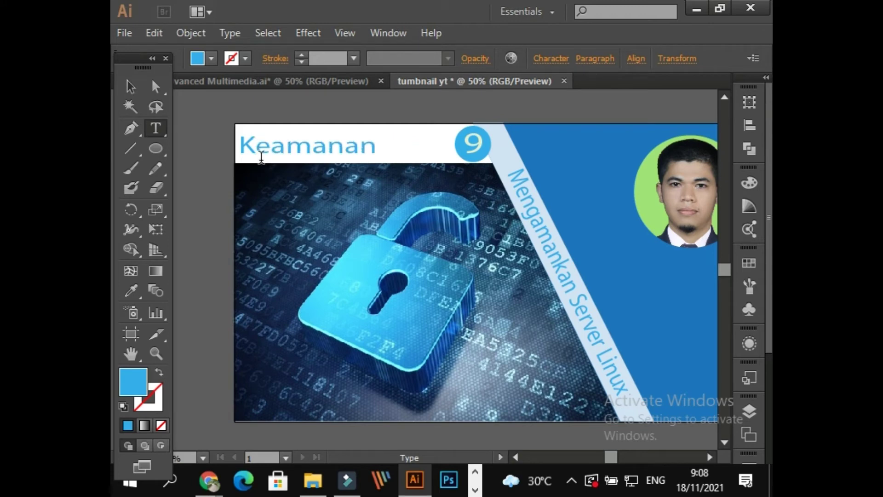
pyautogui.write(' IT')
pyautogui.click(130, 86)
pyautogui.click(357, 106)
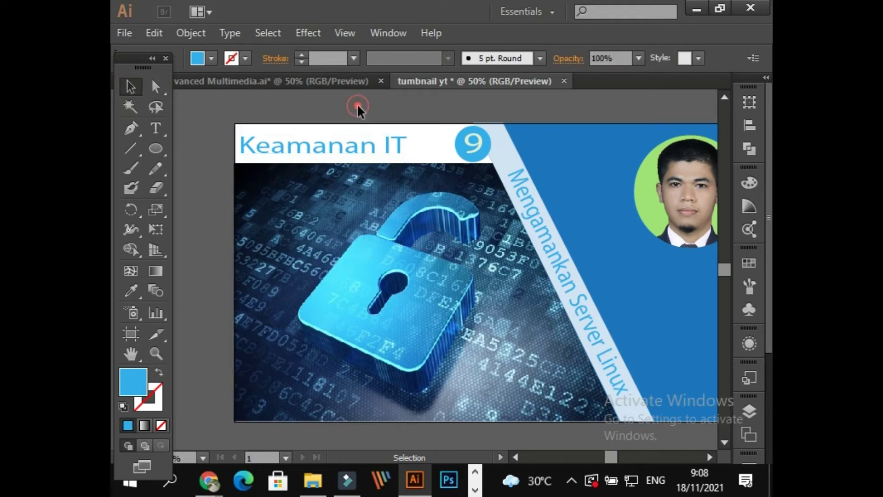
# Retype the slanted subtitle in capitals as MENGAMANKAN SERVER LINUX and finish editing the text.
pyautogui.click(514, 187)
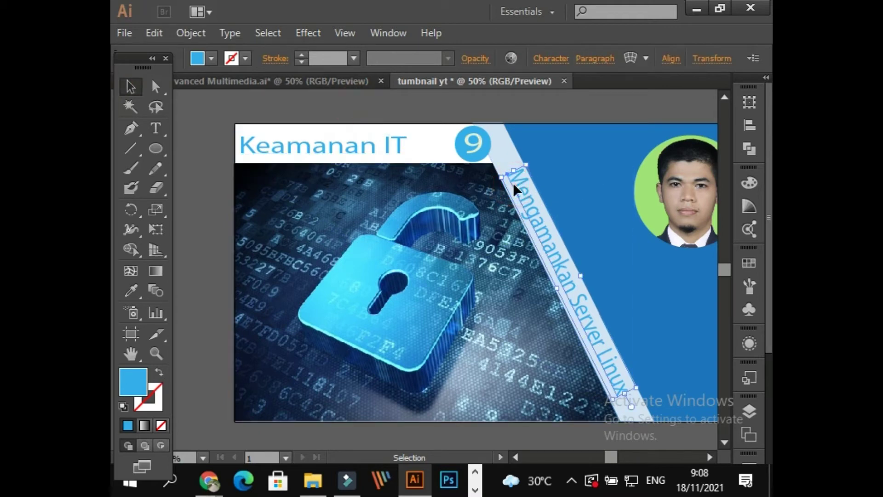
pyautogui.press('t')
pyautogui.tripleClick(514, 181)
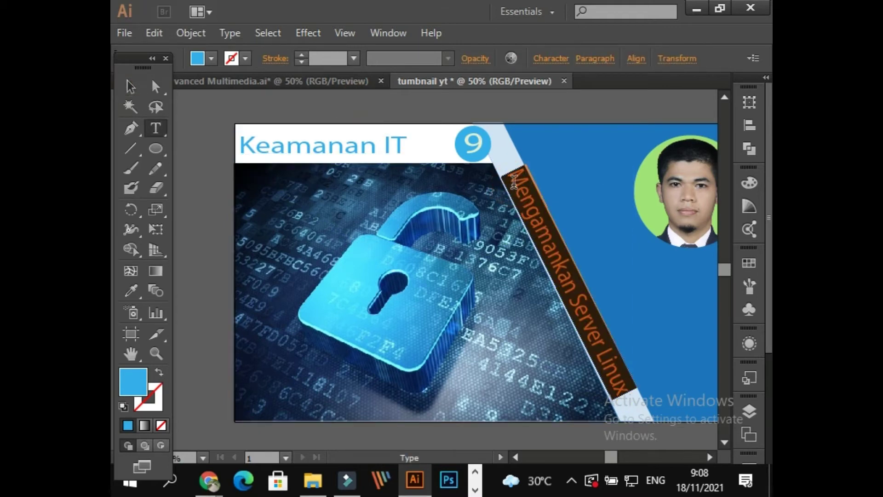
pyautogui.write('MENGAMANKAN SERVER LINUX')
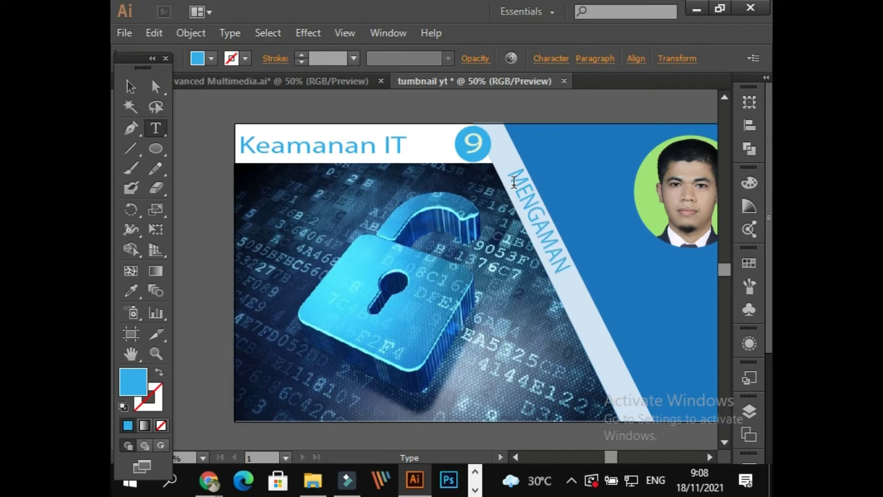
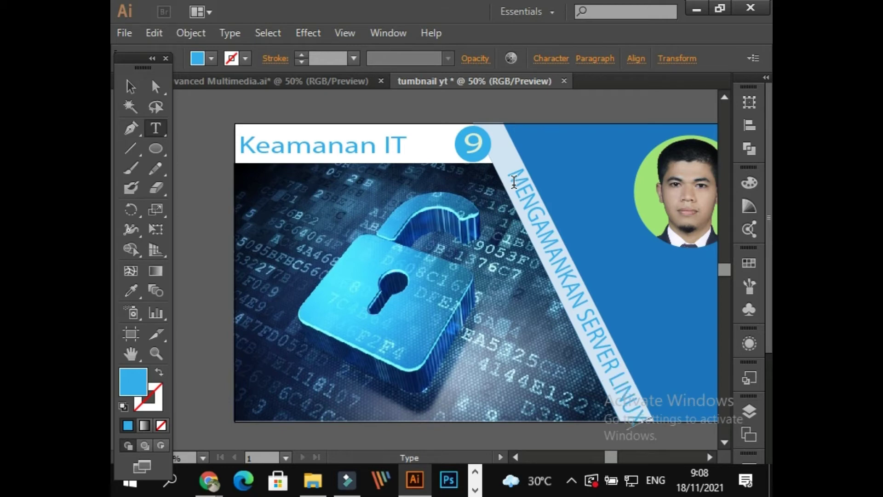
pyautogui.click(131, 85)
pyautogui.click(443, 128)
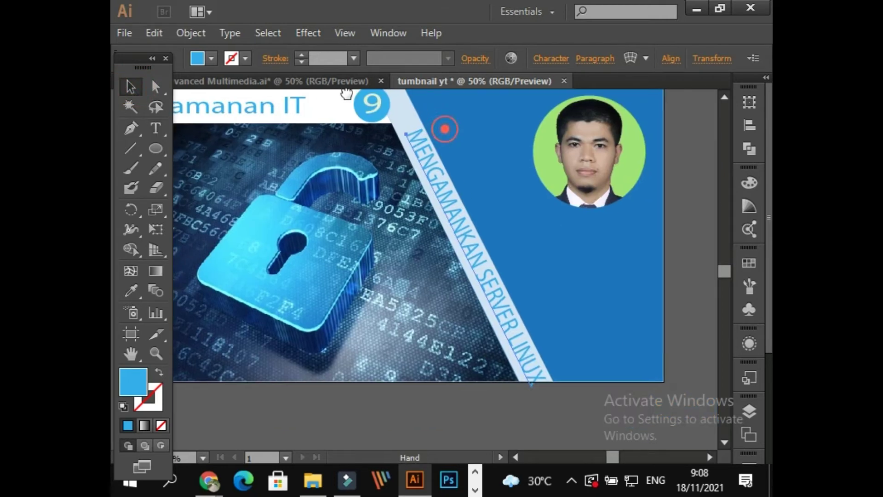
# Nudge the number 9 badge slightly left and up within the white heading band, and deselect it.
pyautogui.click(377, 171)
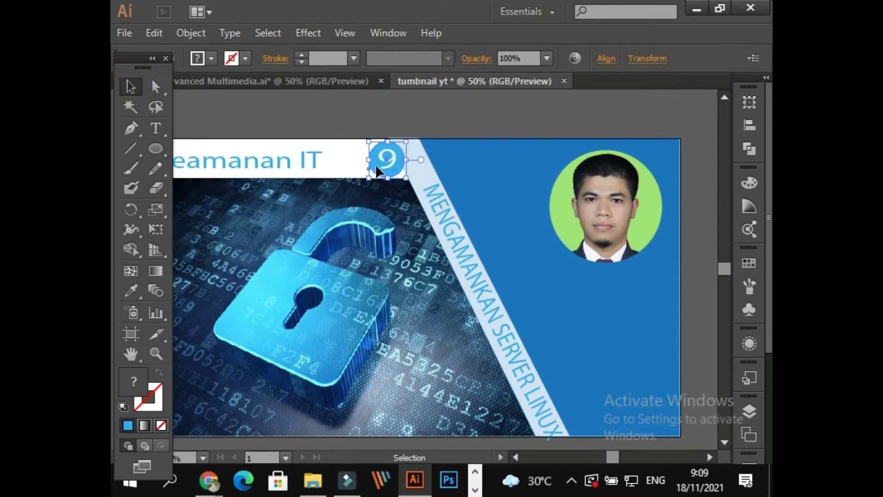
pyautogui.hotkey('shift', 'Left')
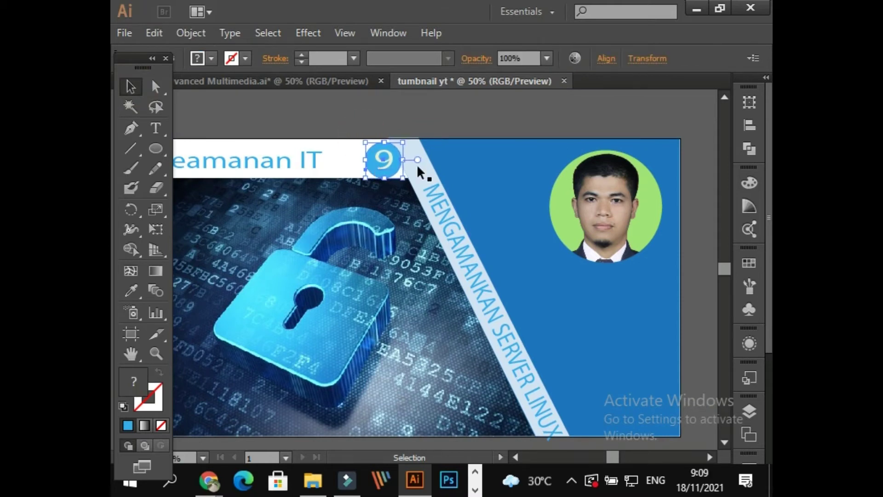
pyautogui.click(444, 130)
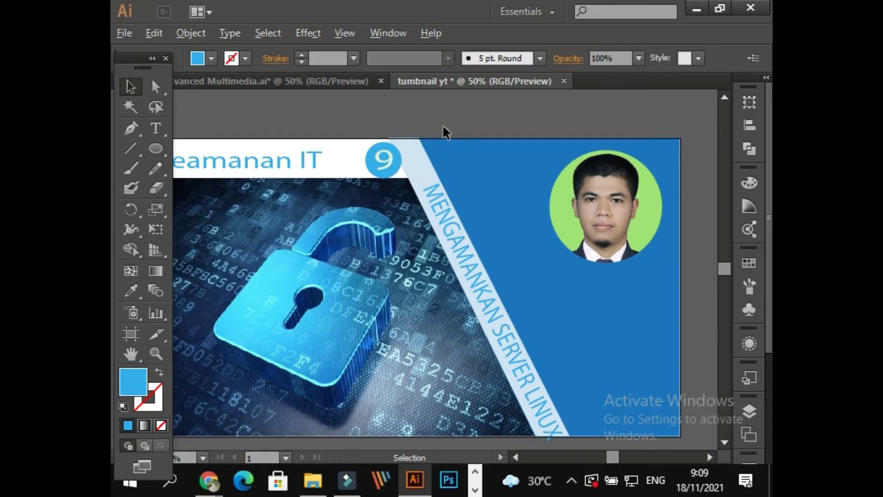
pyautogui.scroll(3, 444, 132)
pyautogui.moveTo(230, 173); pyautogui.dragTo(247, 220)
pyautogui.press('Up')
pyautogui.press('Up')
pyautogui.press('Up')
pyautogui.press('Up')
pyautogui.press('Up')
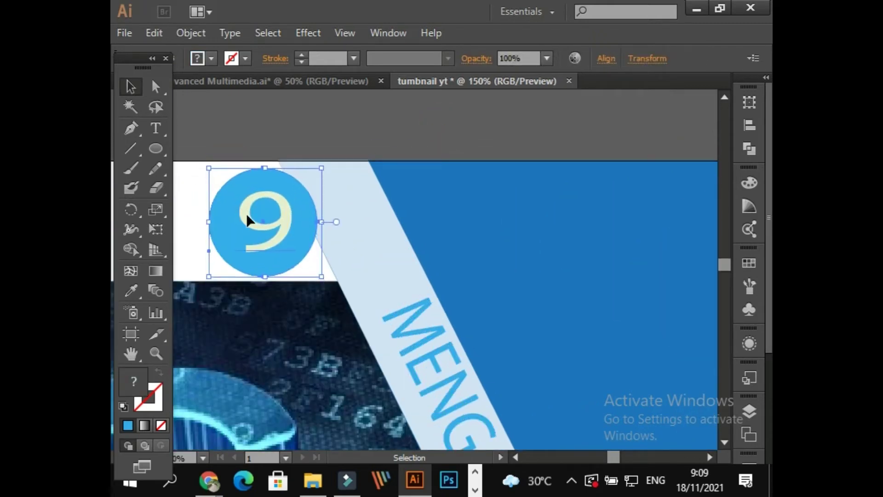
pyautogui.click(325, 132)
# Inspect the badge, the overall thumbnail layout and the empty blue area below the portrait photo.
pyautogui.scroll(1, 327, 137)
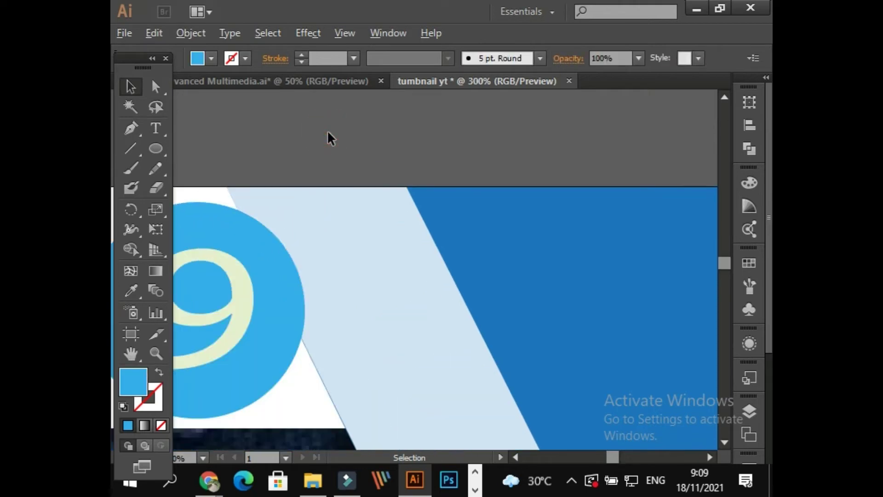
pyautogui.scroll(-5, 329, 134)
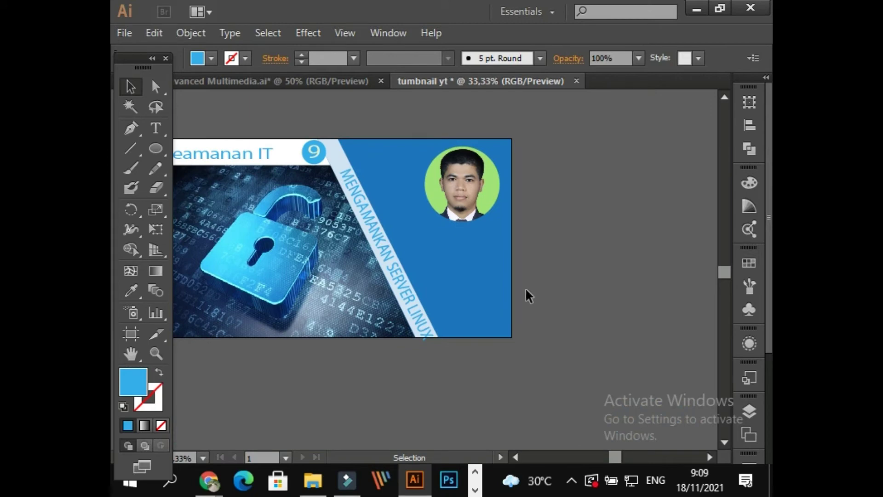
pyautogui.scroll(1, 526, 295)
pyautogui.hscroll(-4, 611, 316)
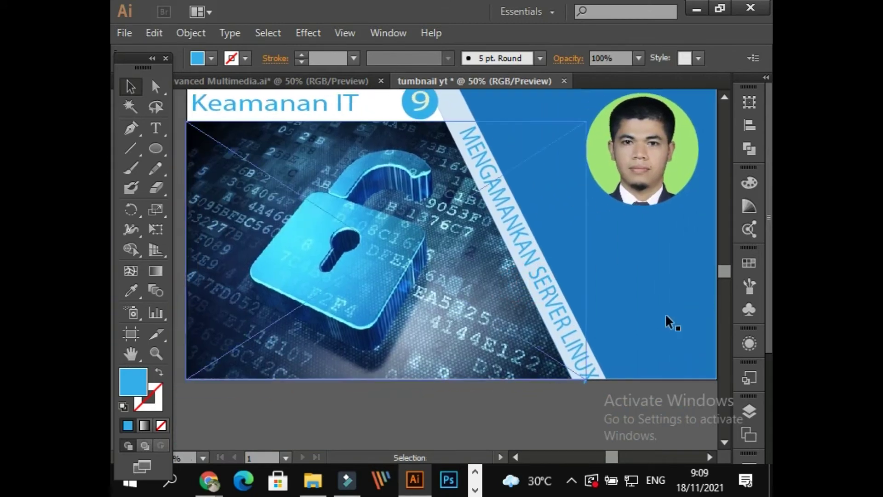
pyautogui.scroll(-1, 580, 328)
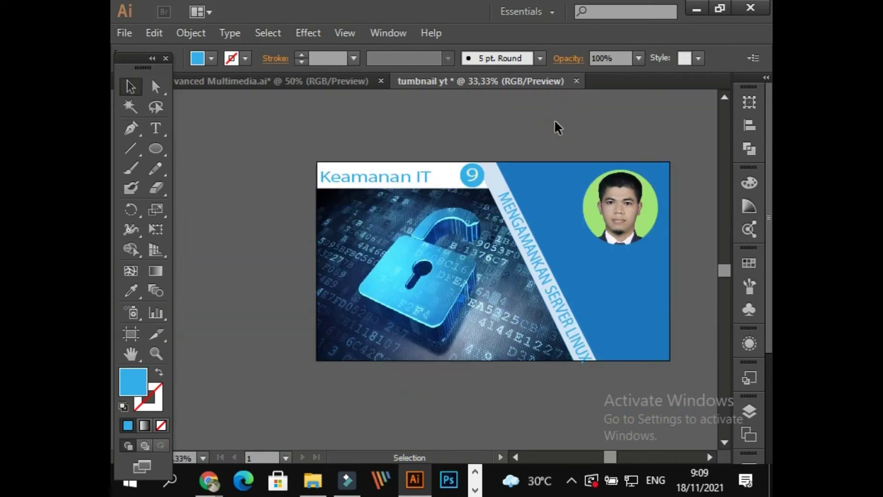
pyautogui.scroll(1, 577, 173)
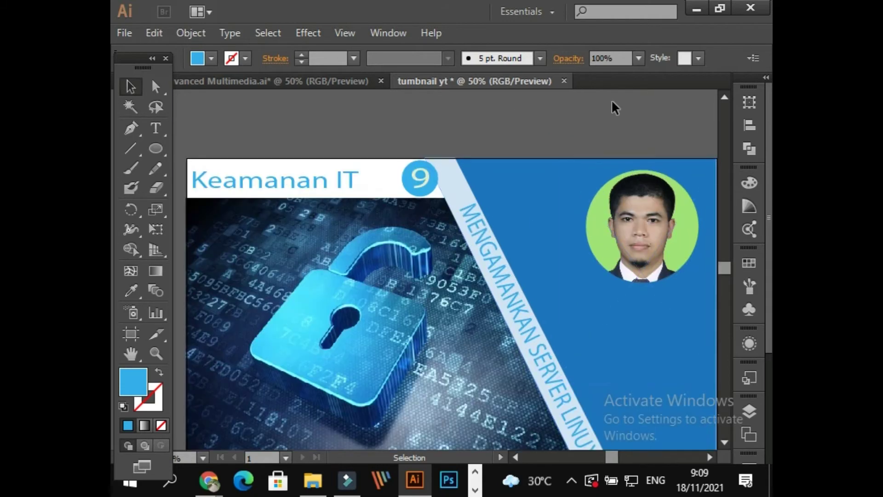
pyautogui.moveTo(609, 79); pyautogui.dragTo(282, 170)
pyautogui.scroll(1, 449, 157)
pyautogui.moveTo(505, 152); pyautogui.dragTo(351, 91)
pyautogui.scroll(-2, 368, 138)
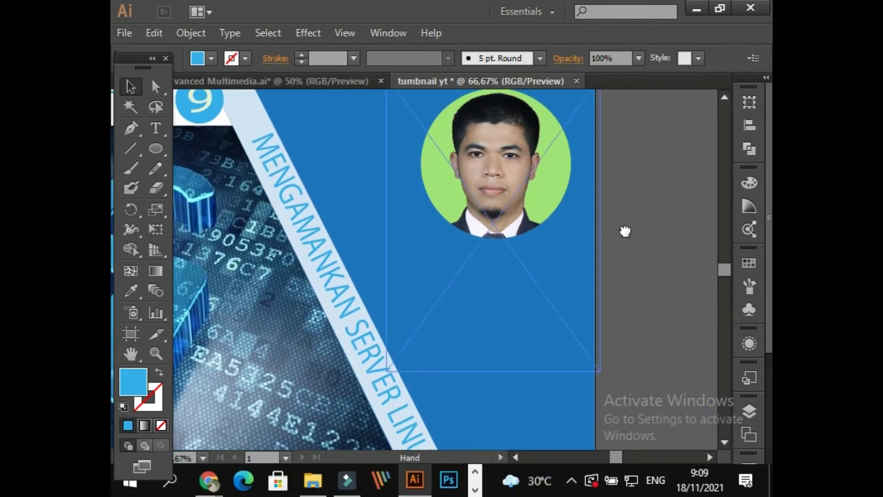
pyautogui.scroll(-3, 626, 236)
# Start a Pen path in the blue area below the portrait, to the right of the slanted band.
pyautogui.click(634, 245)
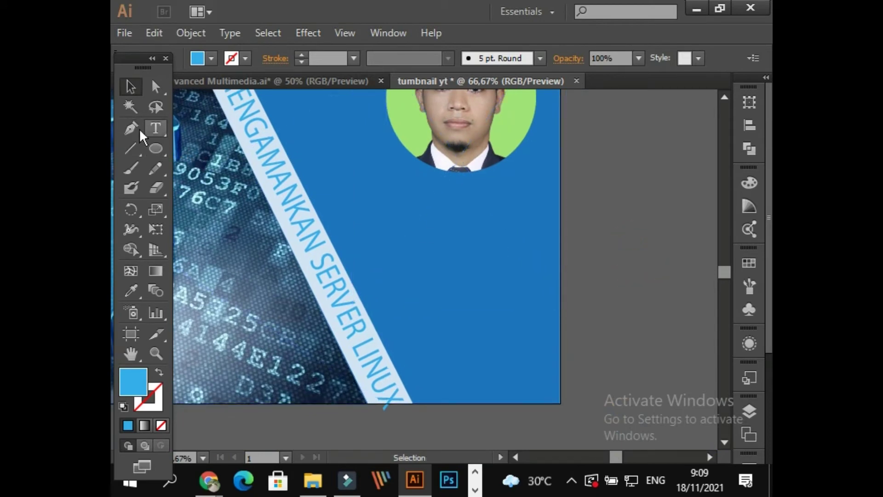
pyautogui.click(131, 128)
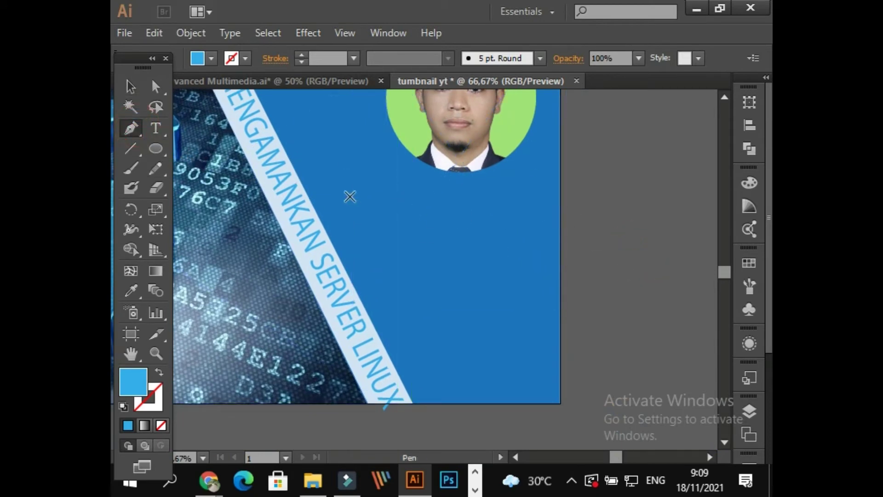
pyautogui.click(352, 183)
pyautogui.click(418, 366)
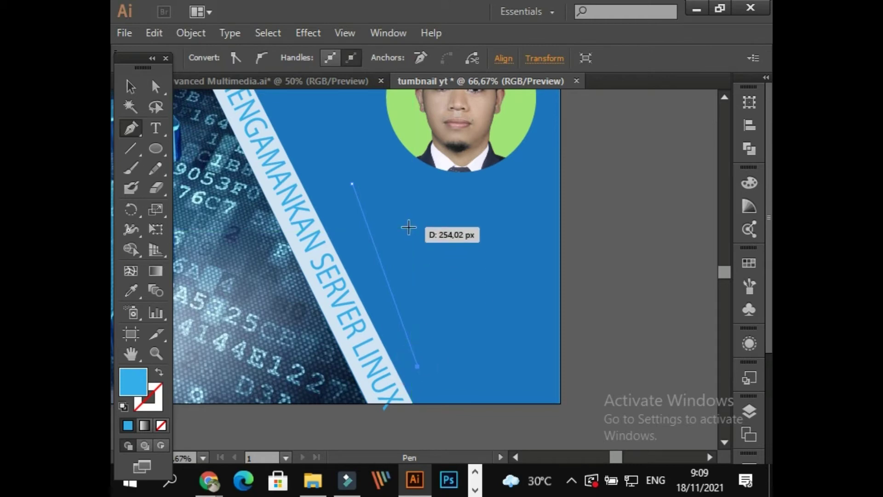
pyautogui.click(412, 285)
pyautogui.click(464, 330)
pyautogui.click(419, 195)
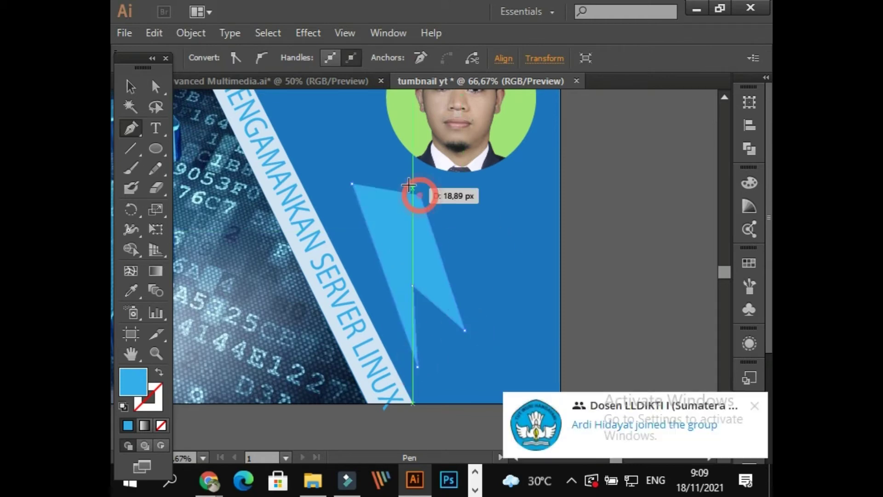
pyautogui.click(483, 274)
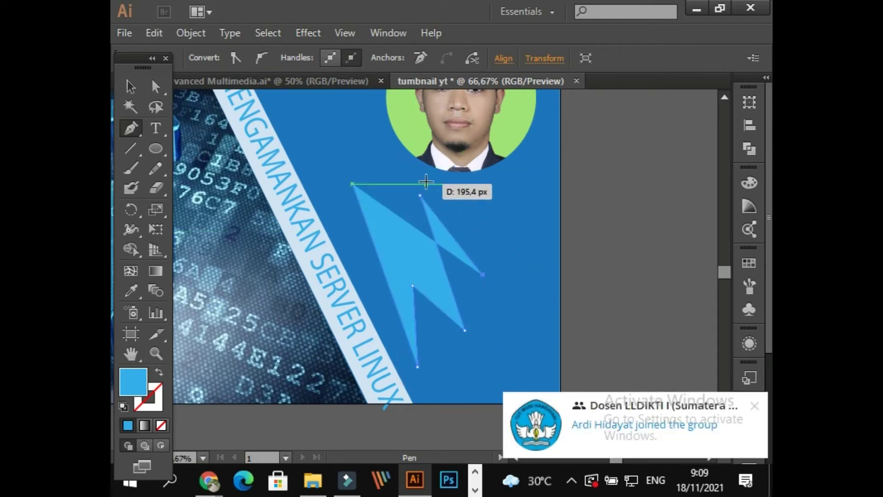
pyautogui.click(423, 169)
pyautogui.hotkey('ctrl', 'z')
pyautogui.hotkey('ctrl', 'z')
pyautogui.hotkey('ctrl', 'z')
pyautogui.hotkey('ctrl', 'z')
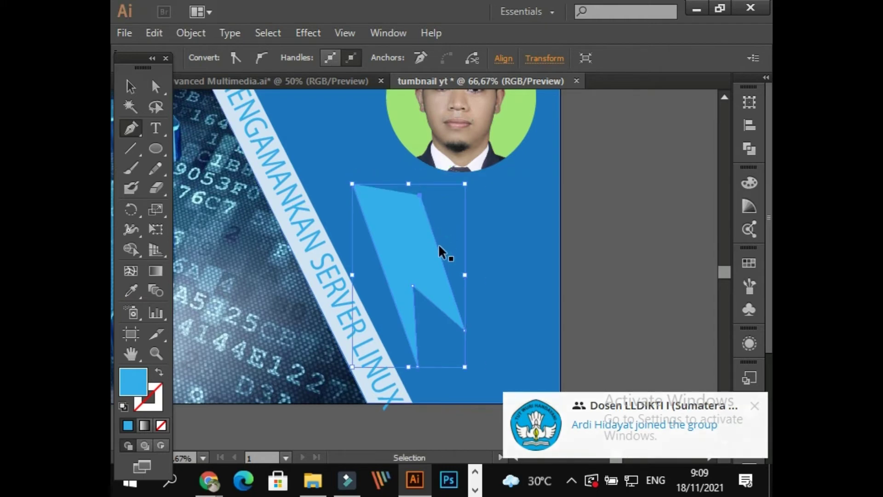
pyautogui.hotkey('ctrl', 'z')
pyautogui.hotkey('ctrl', 'z')
pyautogui.hotkey('ctrl', 'z')
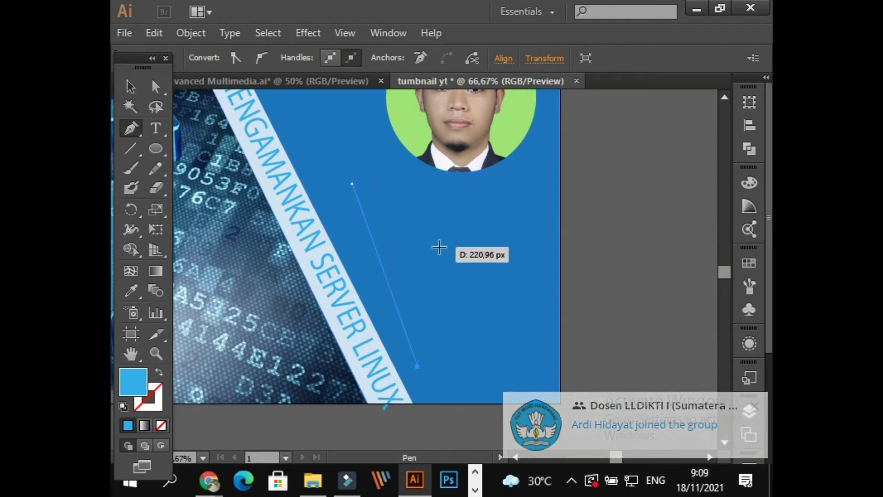
# Continue the Pen path into a narrow four-point light blue sliver sloping alongside the slanted band, and deselect it.
pyautogui.click(382, 248)
pyautogui.click(440, 373)
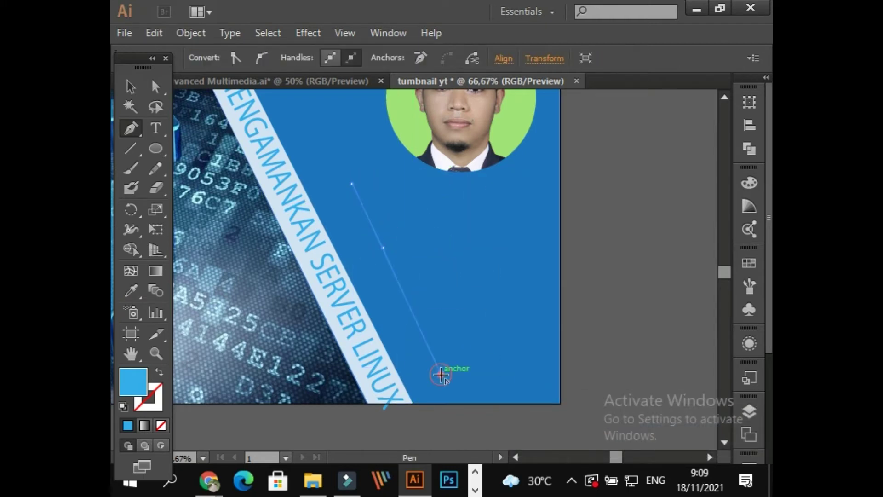
pyautogui.click(430, 289)
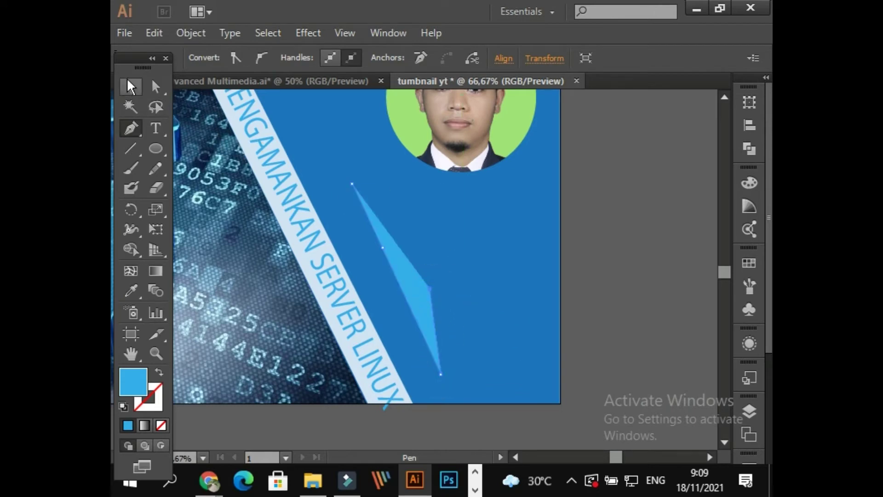
pyautogui.press('v')
pyautogui.click(631, 300)
# Reflect a duplicate of the light blue sliver across the vertical axis and place it against the original's lower tip to form a V.
pyautogui.click(412, 292)
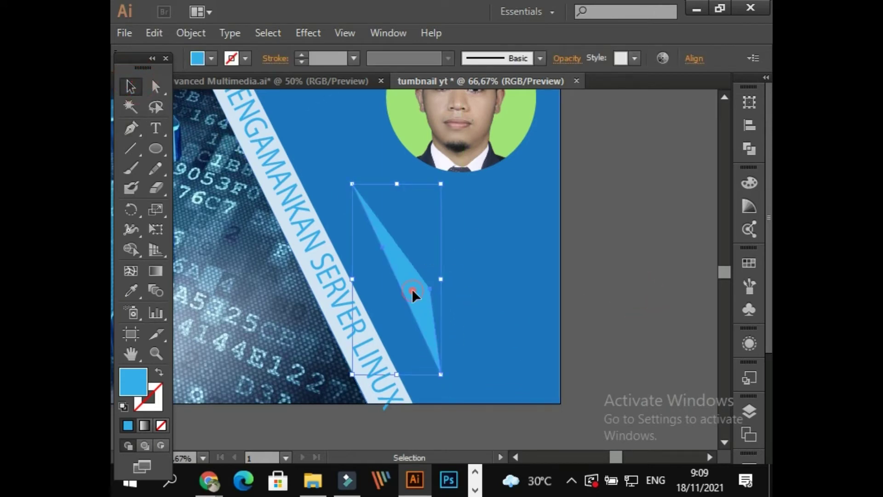
pyautogui.moveTo(416, 297); pyautogui.dragTo(449, 295)
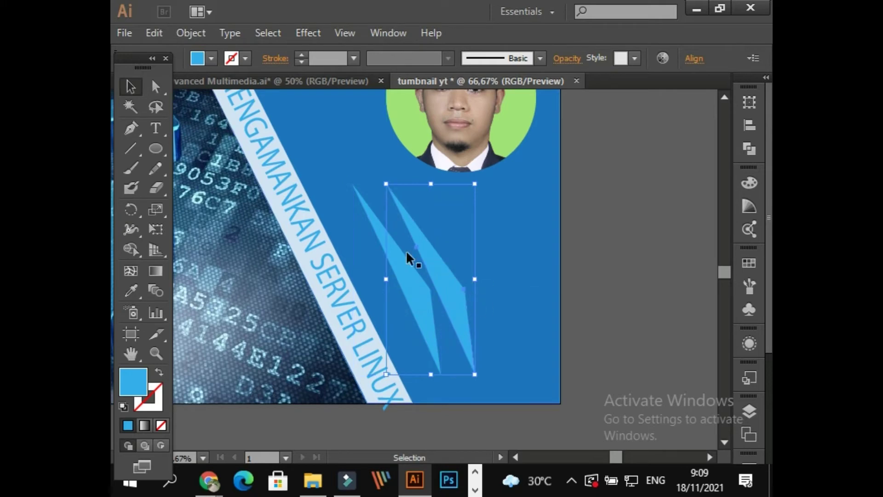
pyautogui.click(189, 33)
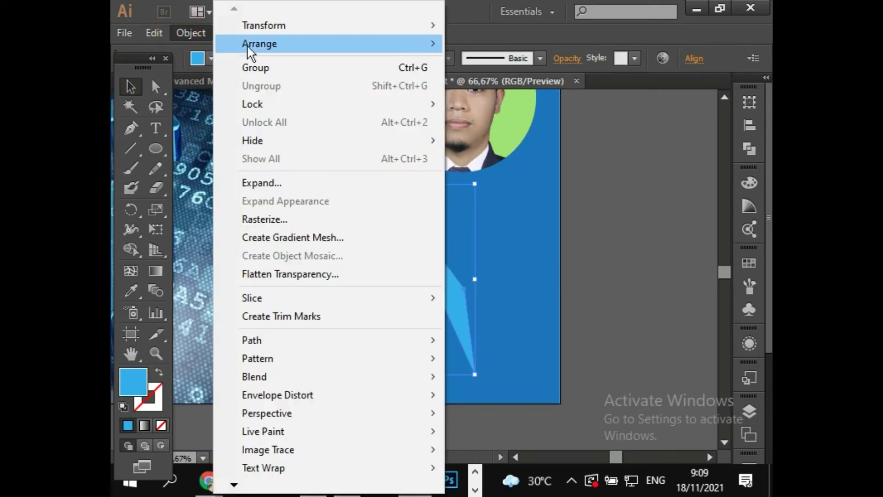
pyautogui.moveTo(266, 27)
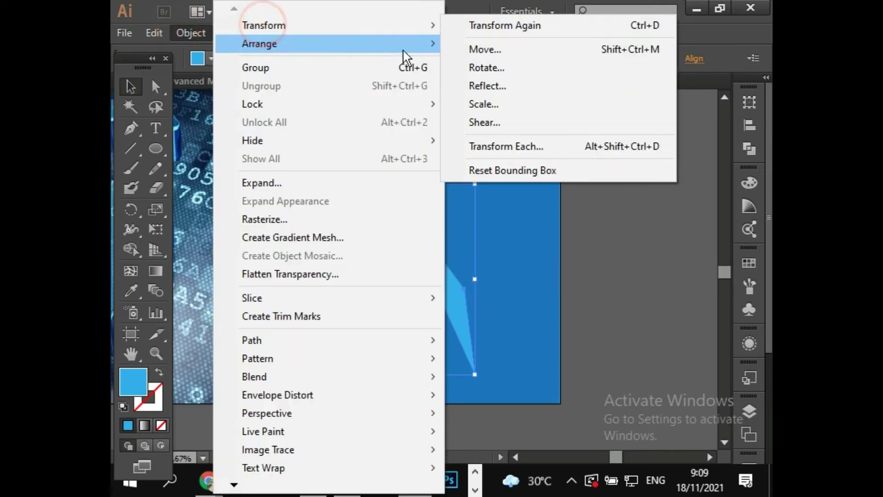
pyautogui.click(494, 86)
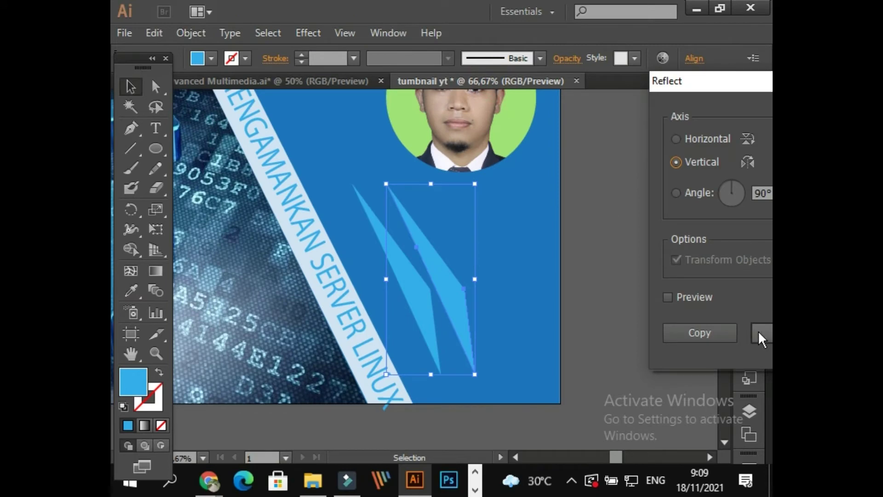
pyautogui.click(761, 334)
pyautogui.moveTo(408, 290); pyautogui.dragTo(463, 301)
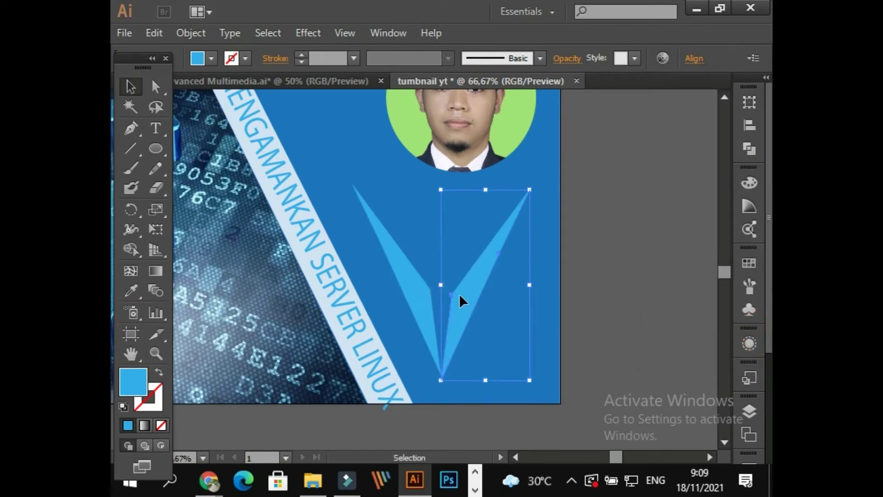
pyautogui.click(678, 292)
pyautogui.hotkey('ctrl', '1')
pyautogui.hotkey('ctrl', '-')
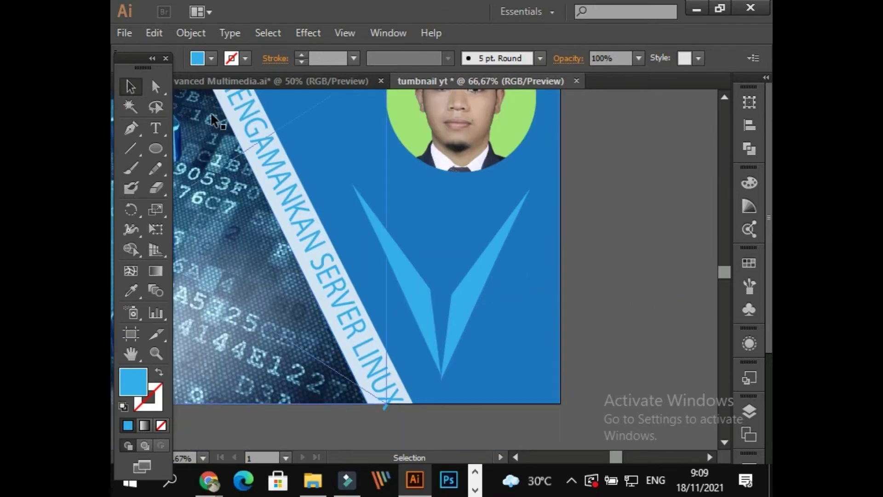
pyautogui.click(132, 127)
pyautogui.click(451, 236)
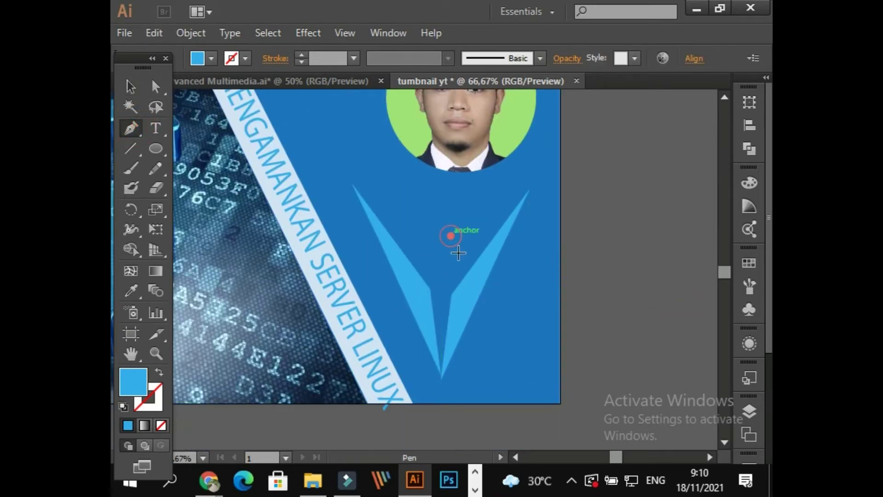
pyautogui.moveTo(493, 368); pyautogui.dragTo(513, 308)
pyautogui.click(512, 308)
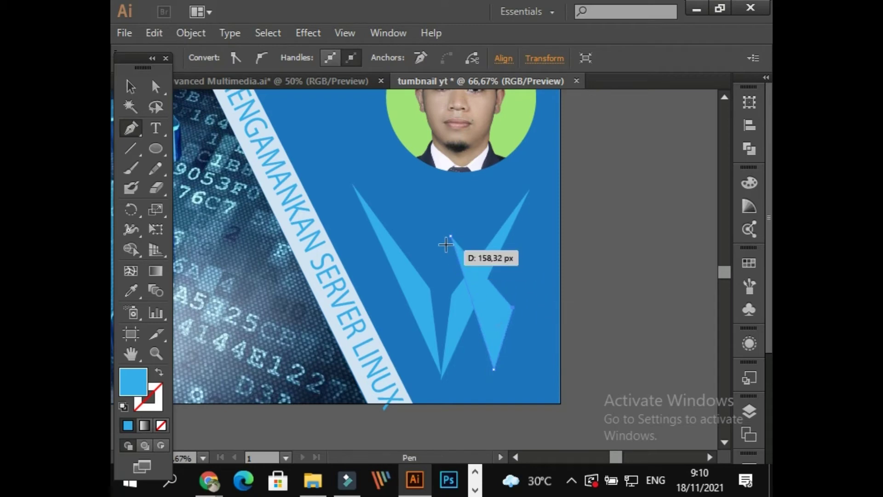
pyautogui.click(458, 270)
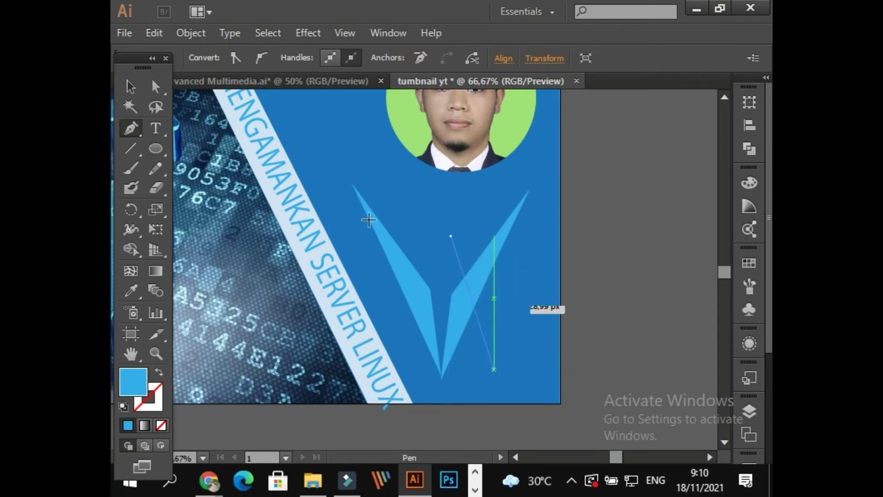
pyautogui.click(130, 86)
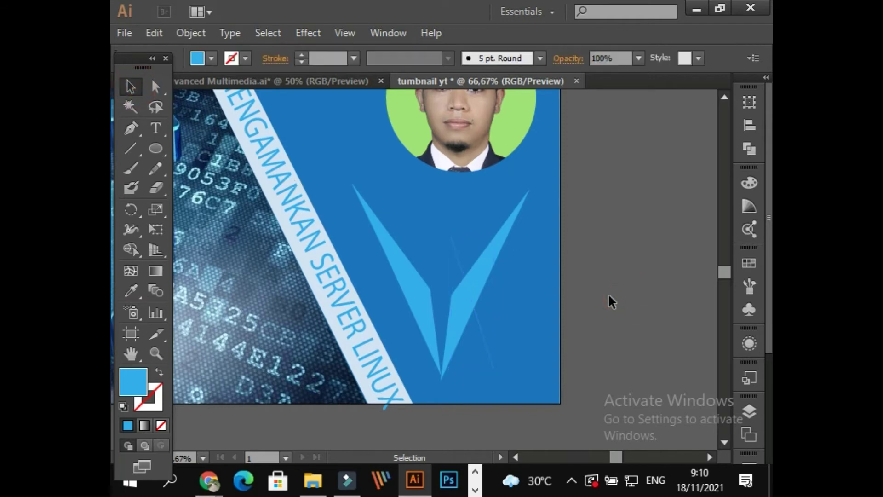
pyautogui.click(492, 364)
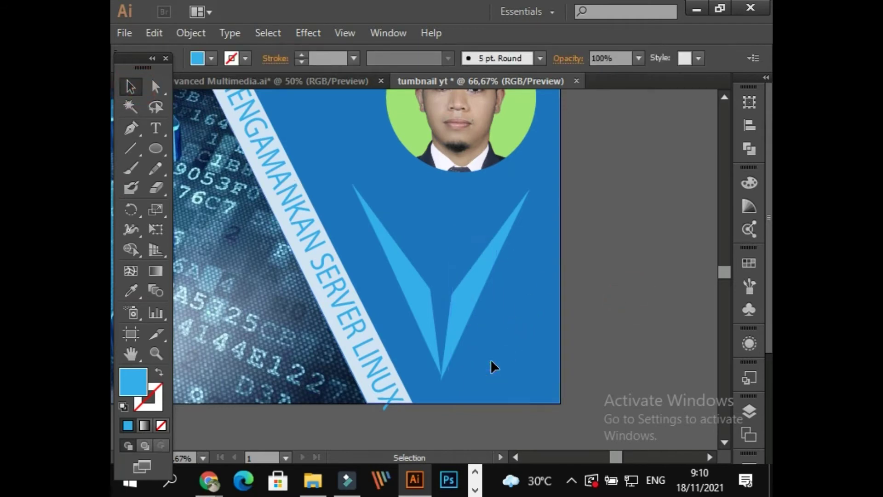
# Move the two light blue slivers up against the portrait circle, one on each side, with their lower tips crossing.
pyautogui.moveTo(478, 310); pyautogui.dragTo(460, 291)
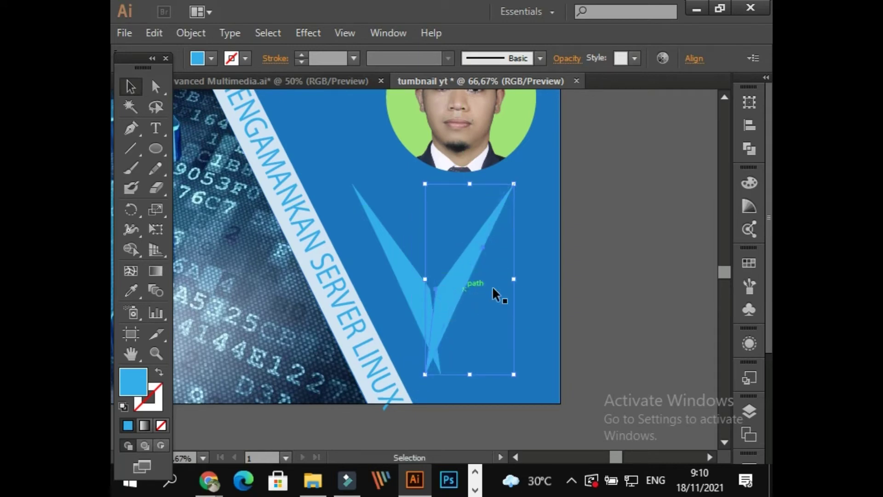
pyautogui.click(622, 306)
pyautogui.scroll(-1, 624, 307)
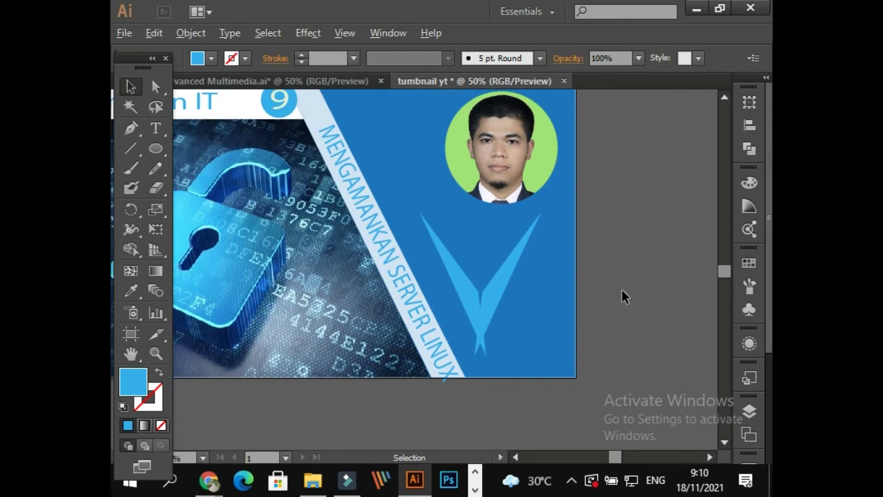
pyautogui.scroll(1, 624, 297)
pyautogui.press('space')
pyautogui.moveTo(599, 271); pyautogui.dragTo(573, 334)
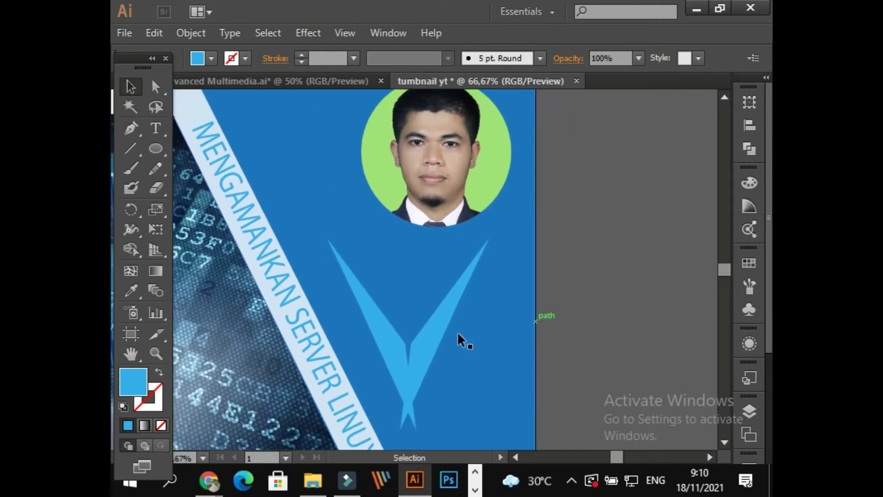
pyautogui.moveTo(416, 357); pyautogui.dragTo(445, 281)
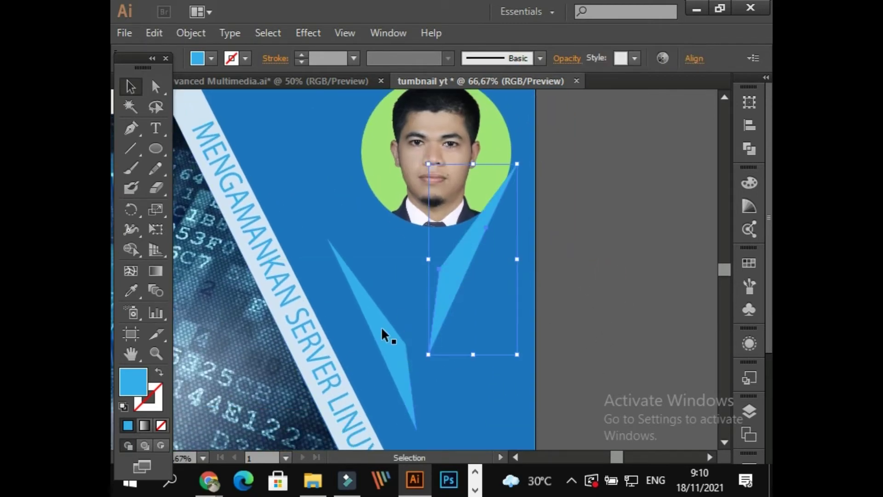
pyautogui.moveTo(385, 334); pyautogui.dragTo(418, 270)
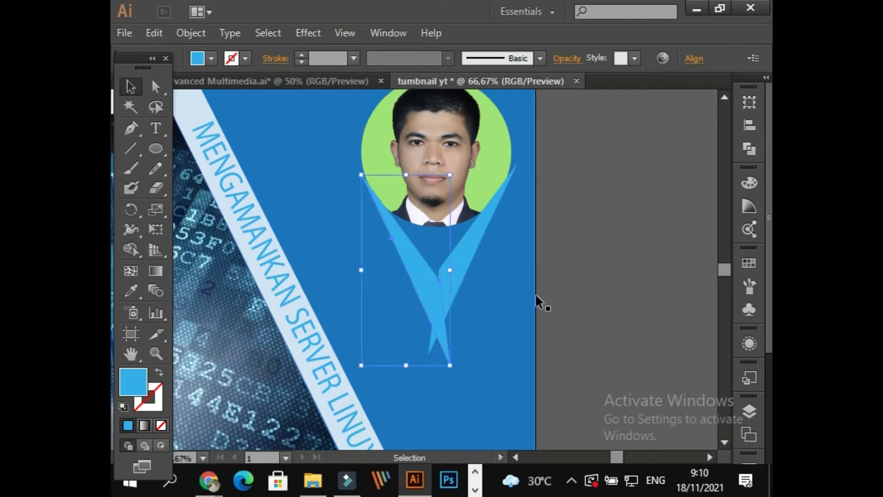
# Nudge the mirrored sliver down and slightly left until it lines up level with the original, and deselect it.
pyautogui.scroll(1, 572, 288)
pyautogui.scroll(1, 571, 287)
pyautogui.press('space')
pyautogui.moveTo(611, 310); pyautogui.dragTo(662, 302)
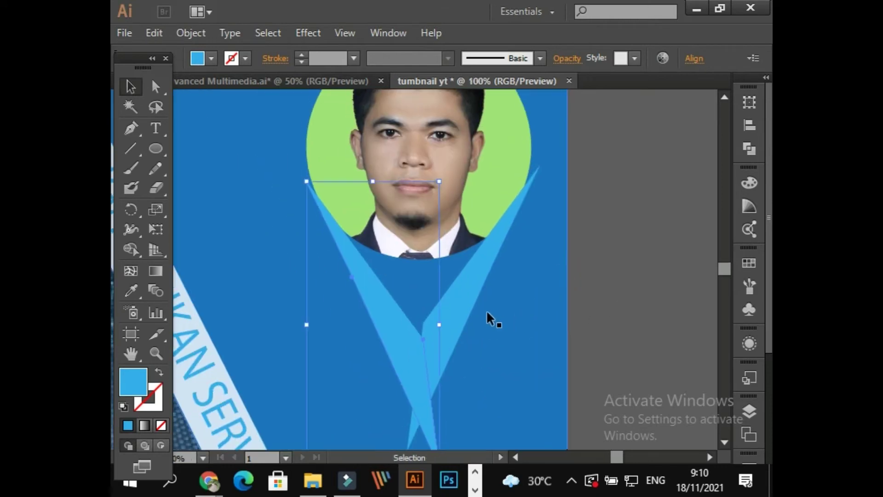
pyautogui.click(451, 313)
pyautogui.press('Down')
pyautogui.press('Down')
pyautogui.press('Down')
pyautogui.press('Down')
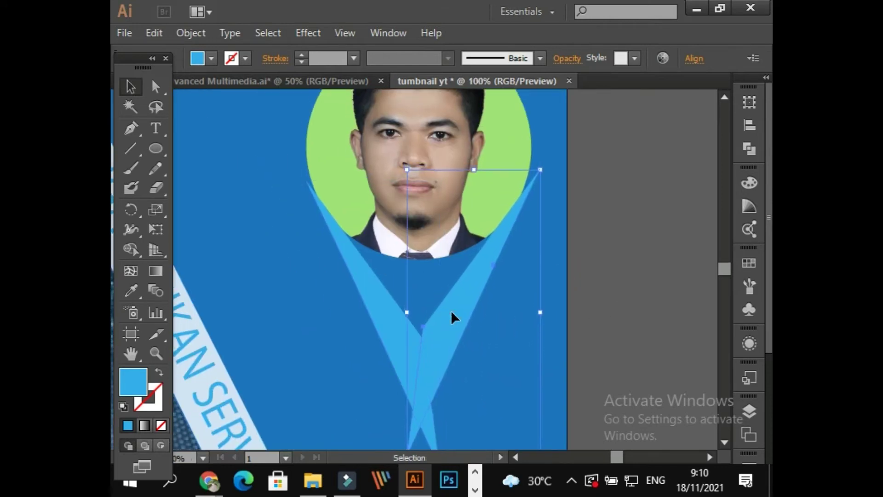
pyautogui.press('Down')
pyautogui.press('Down')
pyautogui.press('Down')
pyautogui.press('Down')
pyautogui.press('Down')
pyautogui.press('Down')
pyautogui.press('Down')
pyautogui.press('Down')
pyautogui.press('Down')
pyautogui.press('Down')
pyautogui.press('Down')
pyautogui.press('Down')
pyautogui.press('Down')
pyautogui.press('Down')
pyautogui.press('Left')
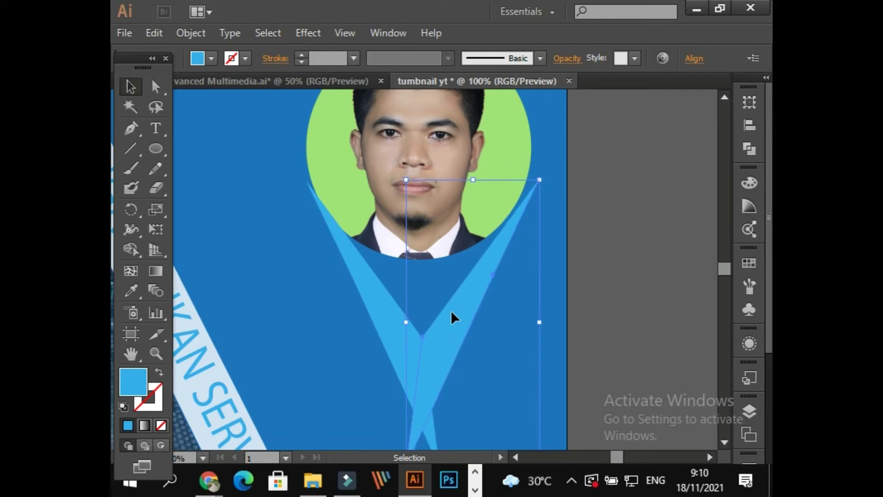
pyautogui.click(614, 279)
pyautogui.scroll(-1, 607, 282)
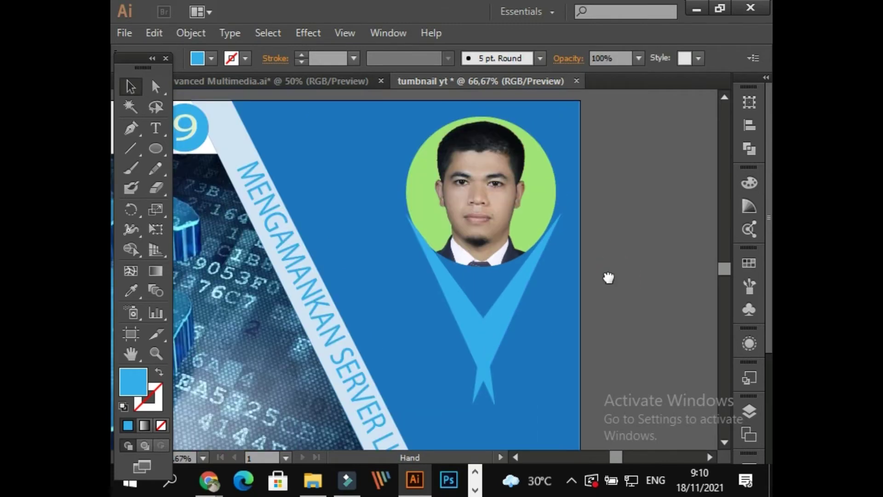
# Select both slivers below the portrait and recolour them with the next darker blue shade from the Color Guide.
pyautogui.moveTo(609, 277); pyautogui.dragTo(539, 248)
pyautogui.click(434, 292)
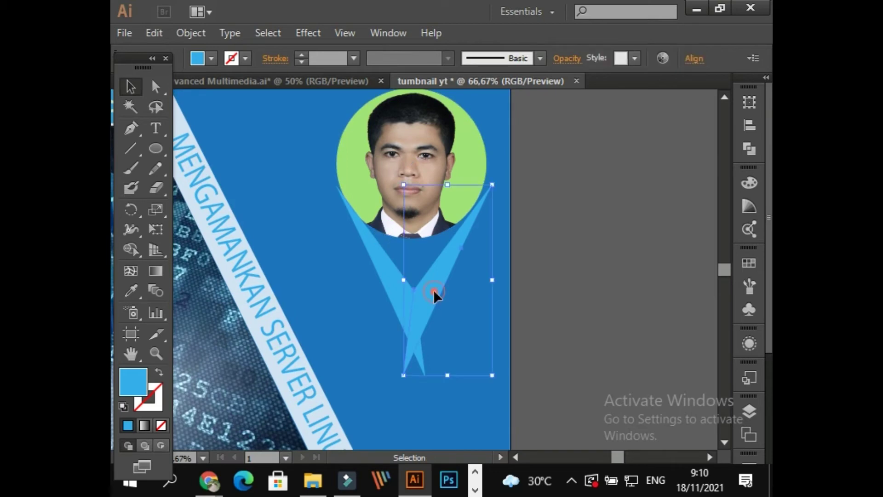
pyautogui.keyDown('shift'); pyautogui.click(378, 266); pyautogui.keyUp('shift')
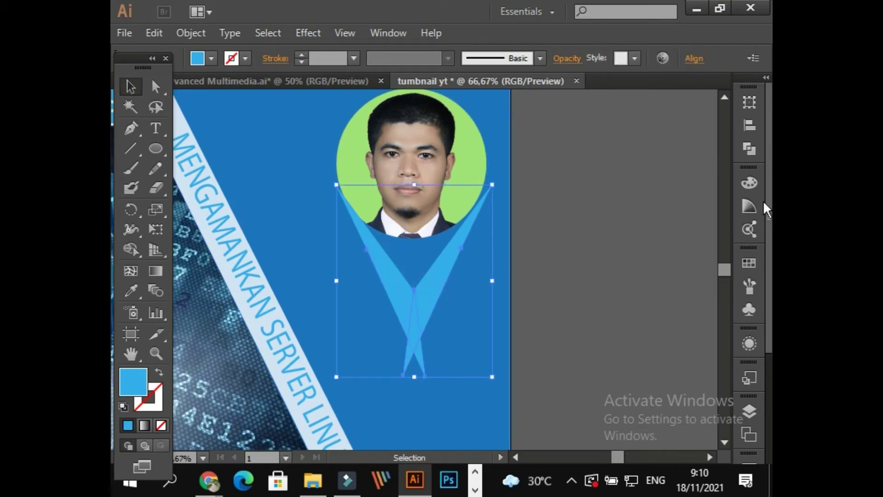
pyautogui.click(750, 206)
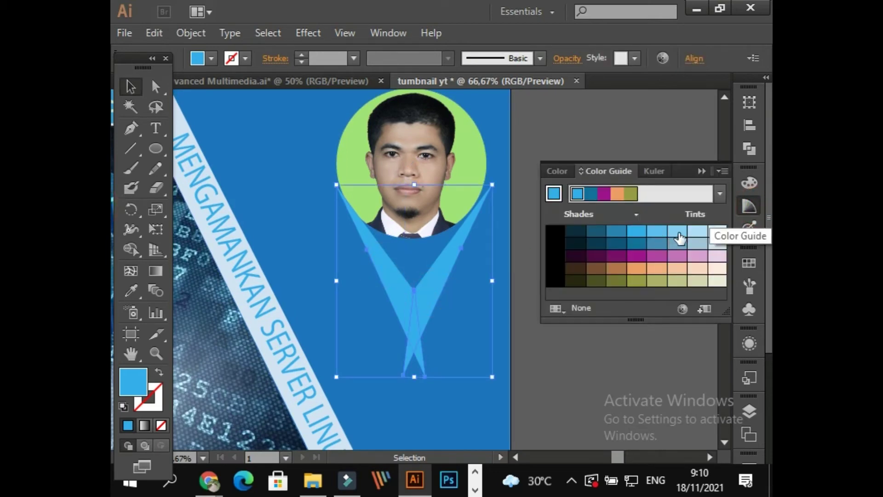
pyautogui.click(620, 231)
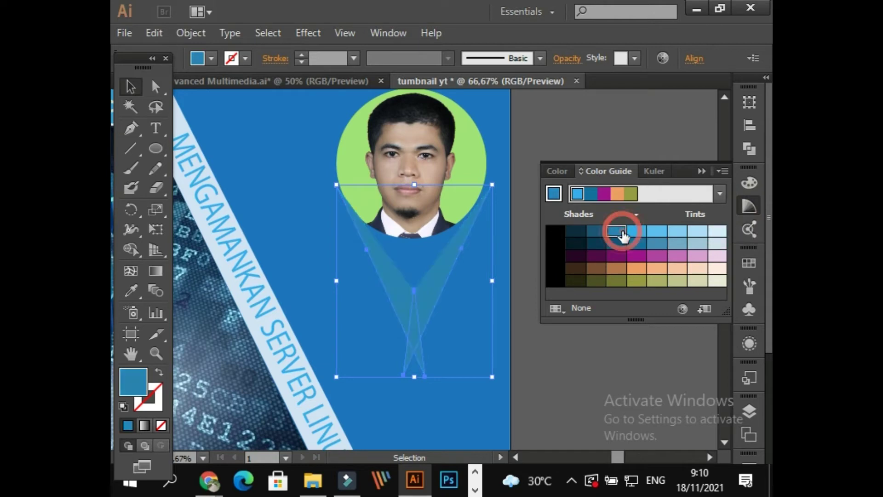
pyautogui.click(594, 233)
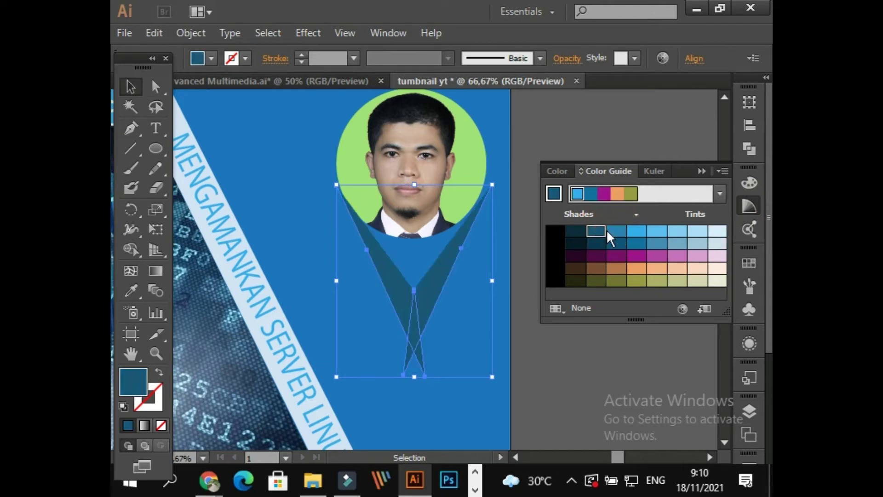
pyautogui.click(614, 232)
pyautogui.click(632, 235)
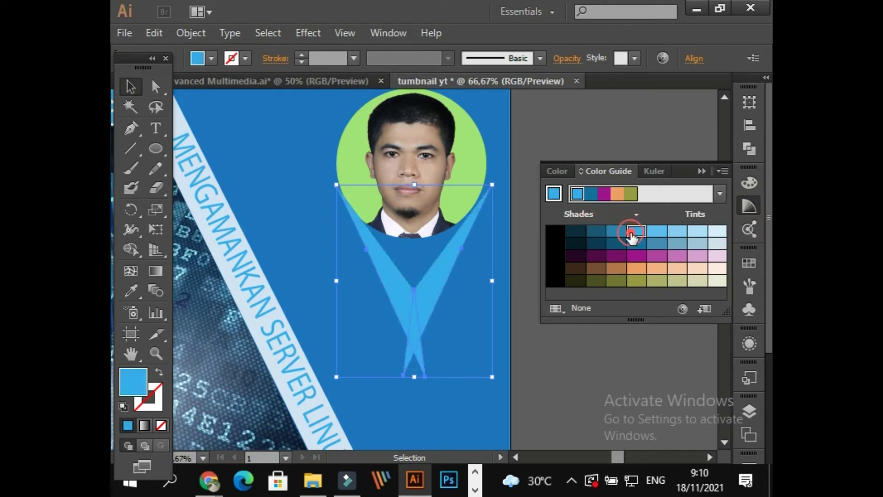
pyautogui.click(615, 231)
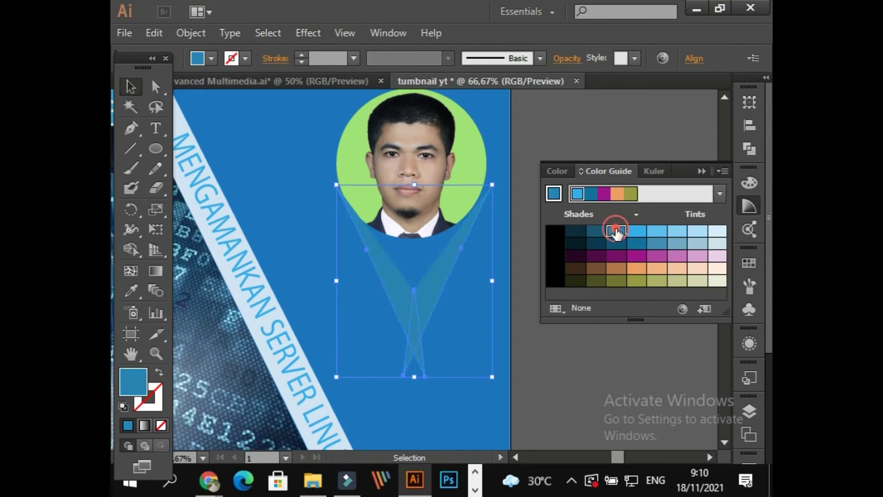
# Adjust the slivers' fill colour to red 75 and green 146, producing #4B92B0.
pyautogui.click(748, 183)
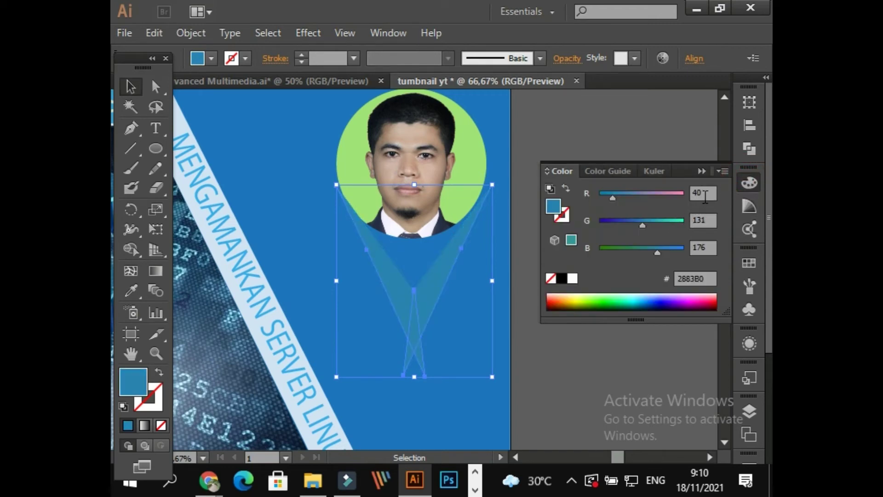
pyautogui.click(705, 194)
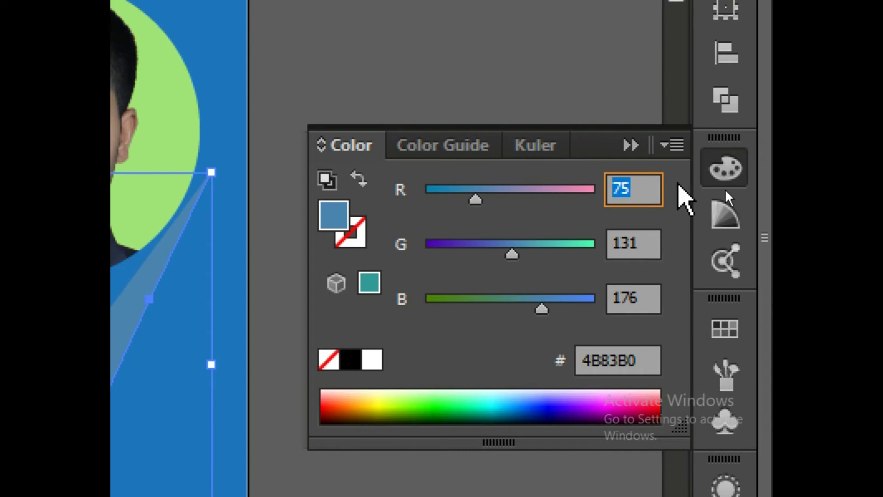
pyautogui.hotkey('alt', 'f')
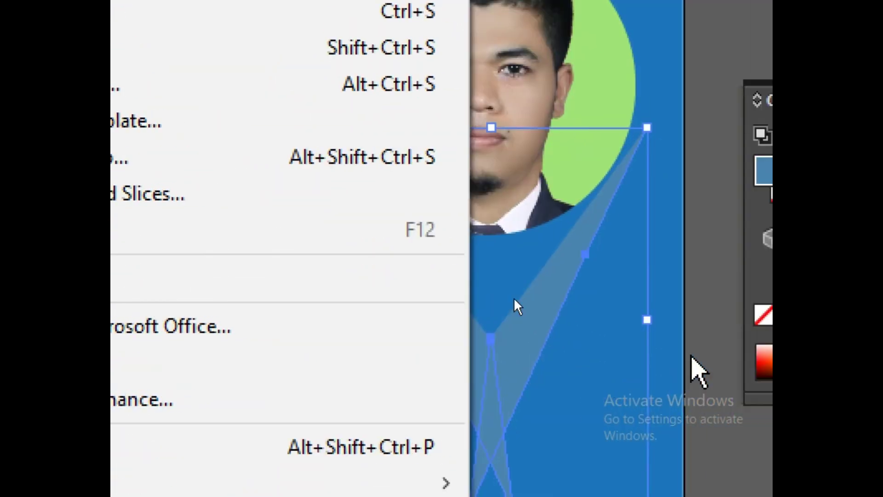
pyautogui.press('Escape')
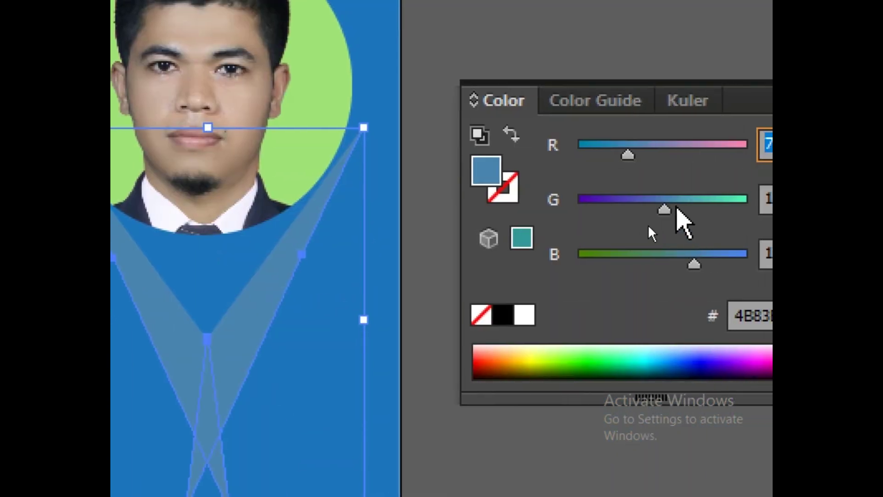
pyautogui.moveTo(644, 218)
pyautogui.mouseDown()
pyautogui.moveTo(664, 232)
pyautogui.moveTo(607, 221)
pyautogui.moveTo(603, 230)
pyautogui.moveTo(609, 220)
pyautogui.moveTo(648, 229)
pyautogui.mouseUp()
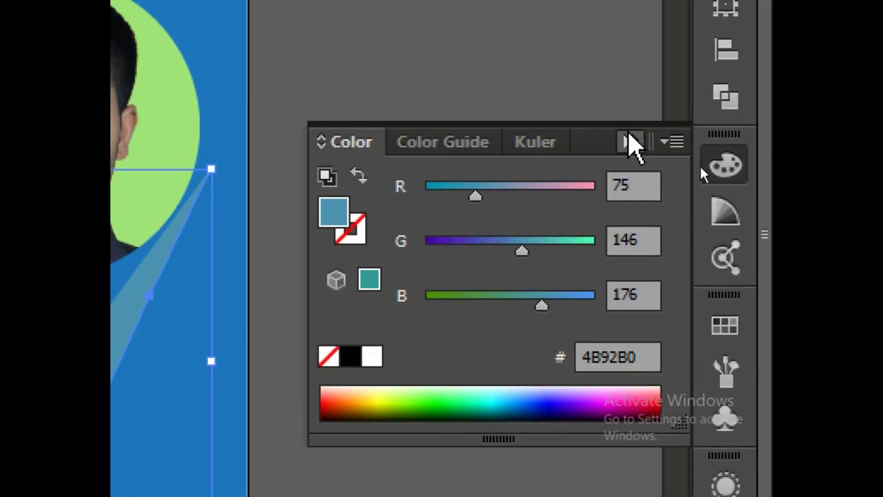
pyautogui.click(847, 135)
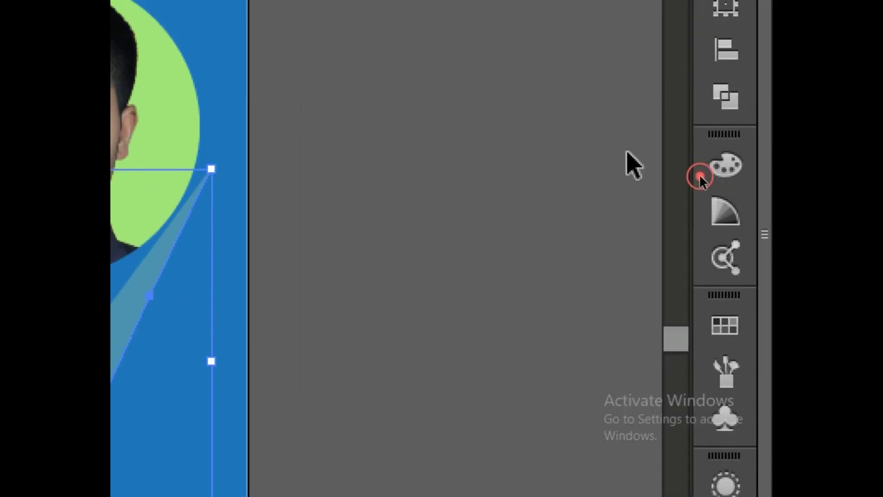
# Move both slivers down away from the portrait, placing the mirrored one lower with its upper tip at the artboard's edge.
pyautogui.click(590, 239)
pyautogui.hotkey('ctrl', '0')
pyautogui.scroll(3, 598, 328)
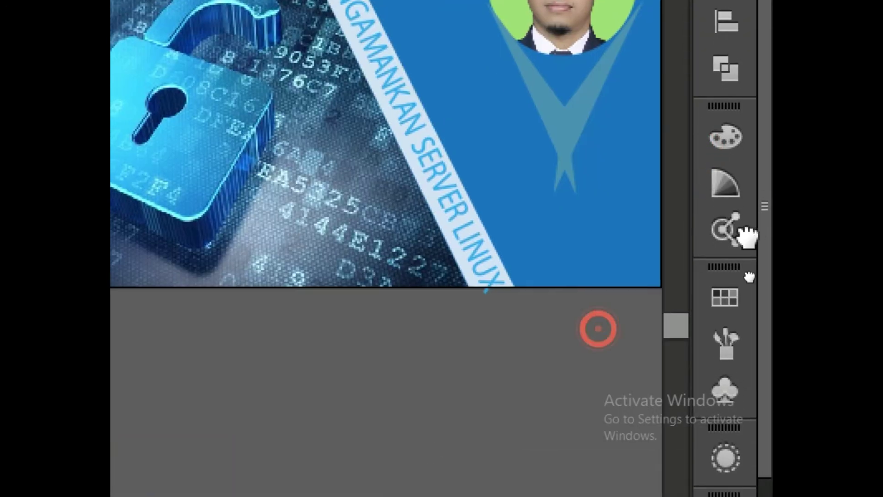
pyautogui.scroll(-3, 598, 329)
pyautogui.moveTo(382, 325)
pyautogui.mouseDown()
pyautogui.moveTo(382, 441)
pyautogui.moveTo(409, 394)
pyautogui.moveTo(395, 416)
pyautogui.moveTo(383, 416)
pyautogui.moveTo(391, 399)
pyautogui.mouseUp()
pyautogui.click(561, 400)
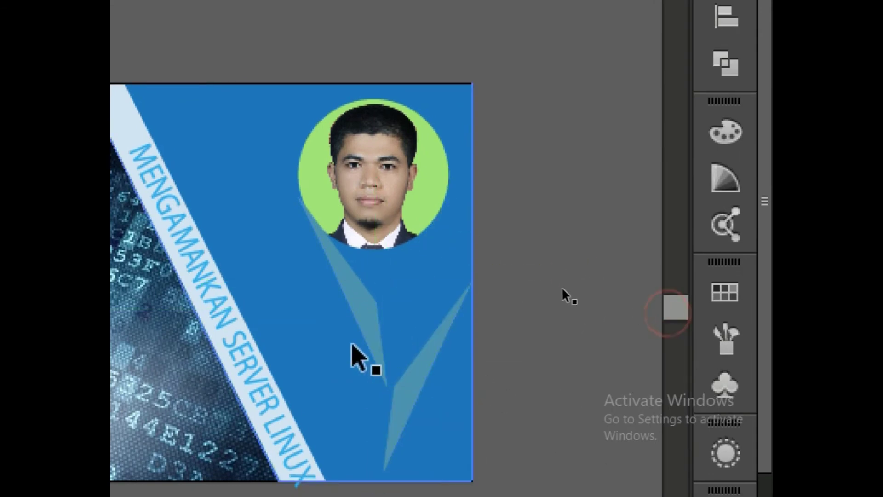
pyautogui.moveTo(360, 317); pyautogui.dragTo(360, 346)
pyautogui.click(584, 278)
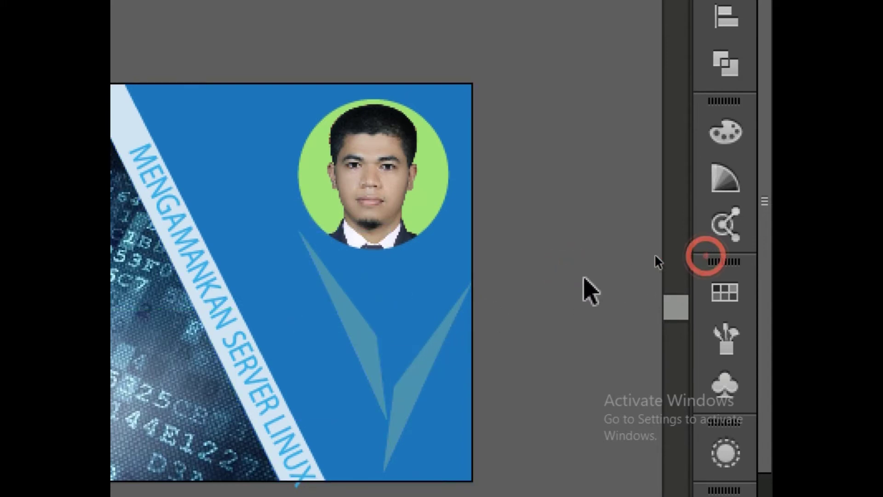
pyautogui.click(639, 256)
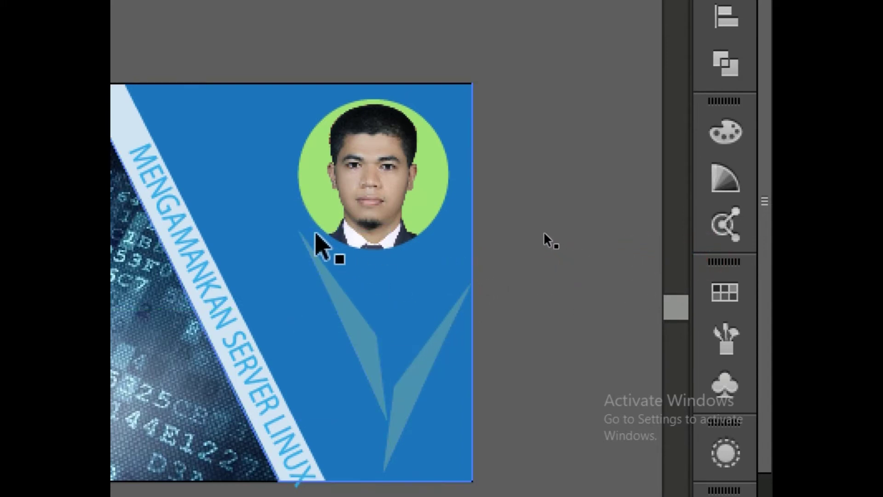
pyautogui.click(316, 207)
pyautogui.click(495, 183)
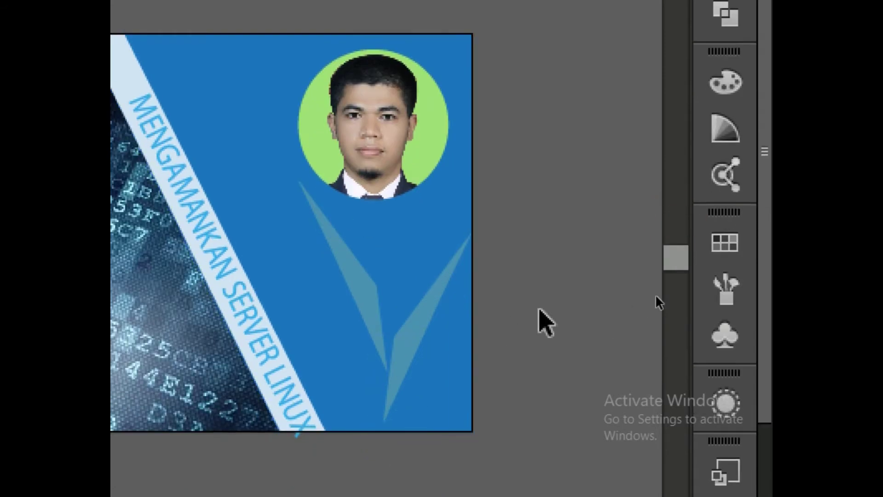
# Select the slanted MENGAMANKAN SERVER LINUX subtitle and nudge it slightly upward.
pyautogui.scroll(-1, 533, 353)
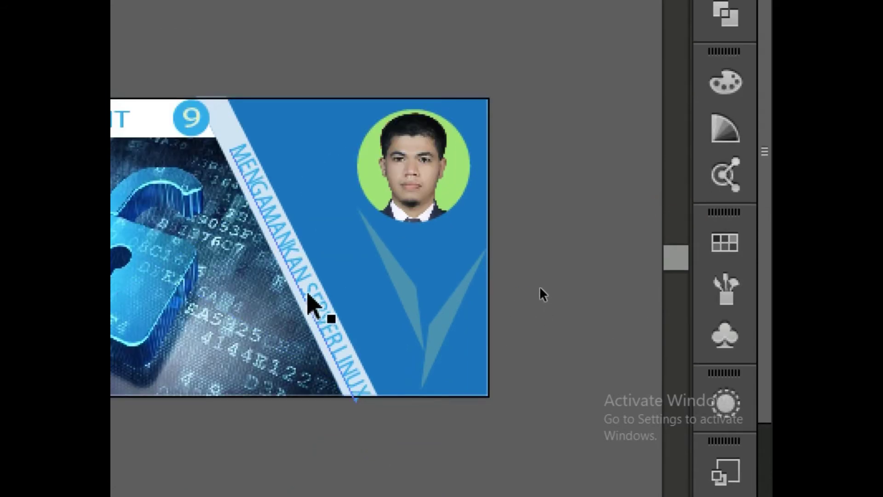
pyautogui.click(307, 295)
pyautogui.press('Up')
pyautogui.press('Up')
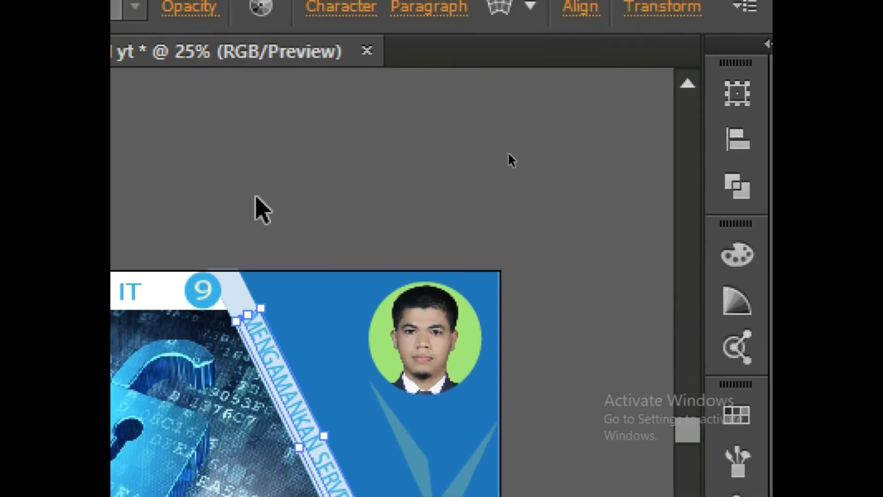
# Shift the slanted MENGAMANKAN SERVER LINUX subtitle slightly left and up so it sits centred along its pale strip.
pyautogui.click(509, 157)
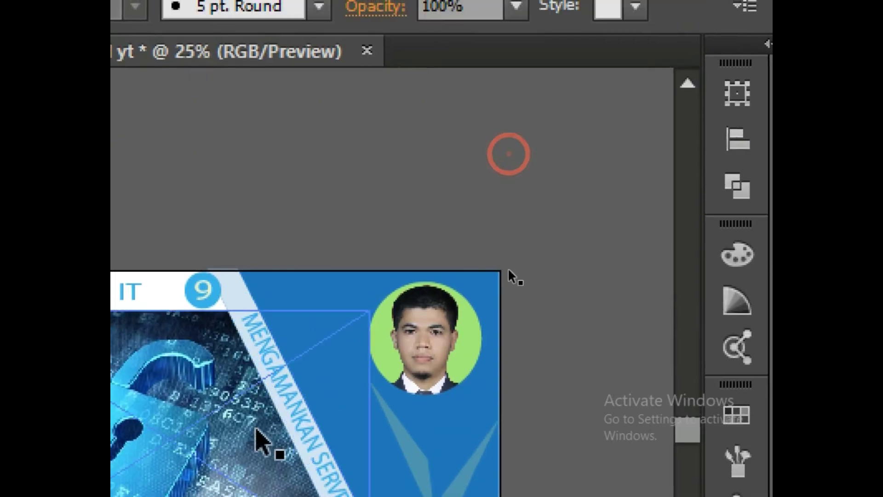
pyautogui.scroll(-1, 343, 428)
pyautogui.moveTo(350, 393); pyautogui.dragTo(347, 394)
pyautogui.press('Up')
pyautogui.press('Up')
pyautogui.press('Right')
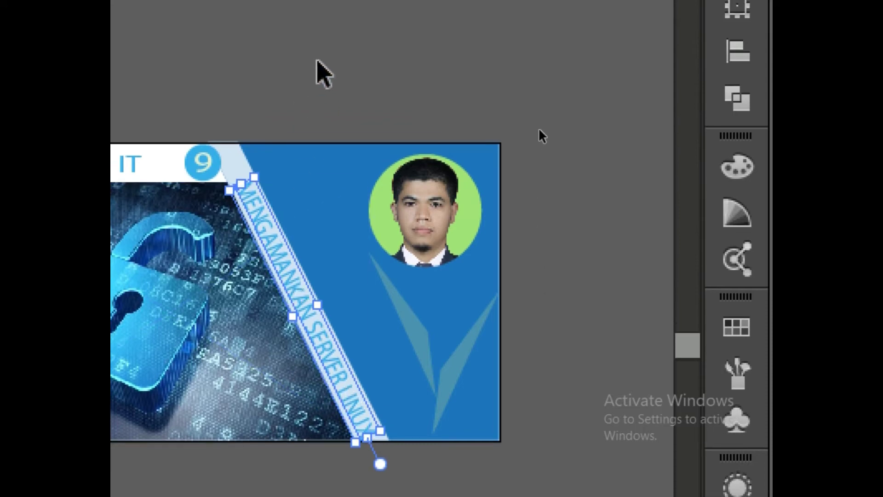
pyautogui.click(544, 116)
# Examine the whole thumbnail, and compare it with the shapes around the portrait in the Advanced Multimedia document.
pyautogui.moveTo(328, 73); pyautogui.dragTo(458, 61)
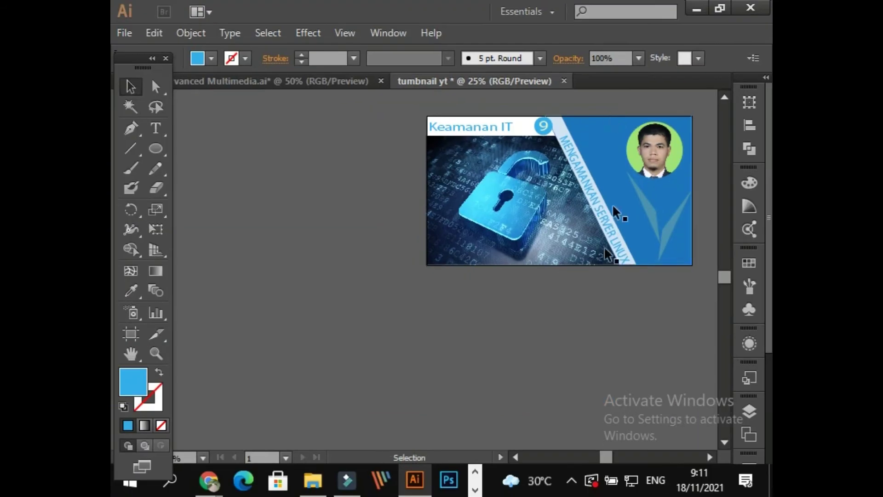
pyautogui.moveTo(593, 321); pyautogui.dragTo(461, 382)
pyautogui.scroll(2, 471, 340)
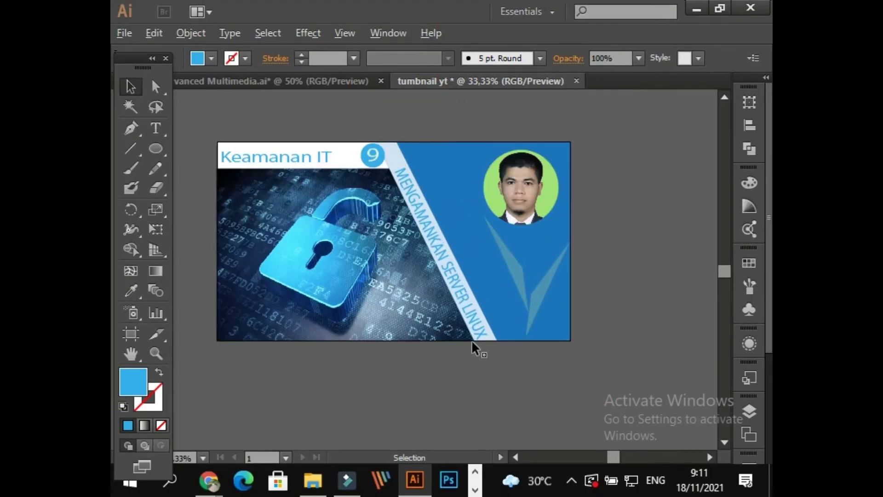
pyautogui.moveTo(470, 339); pyautogui.dragTo(525, 357)
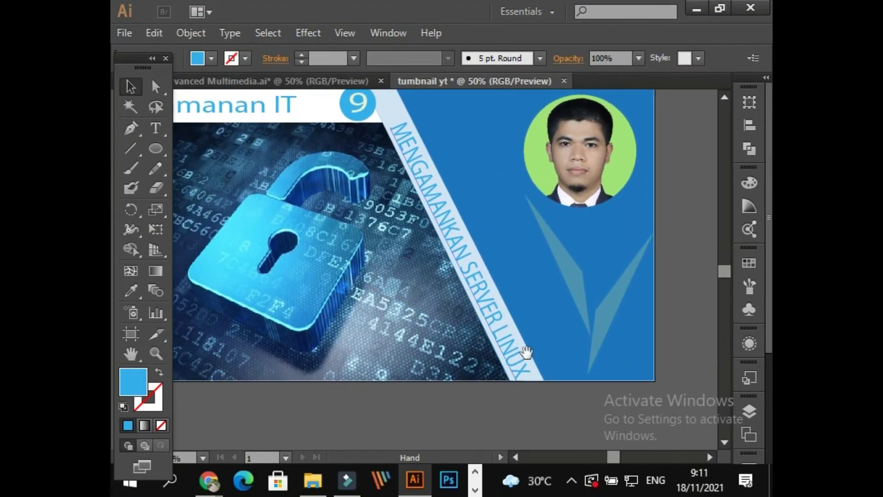
pyautogui.click(331, 82)
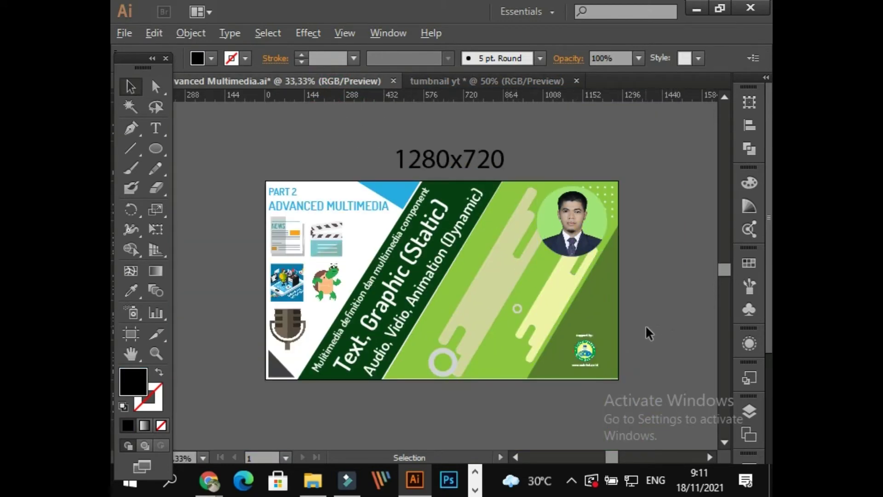
pyautogui.scroll(1, 645, 324)
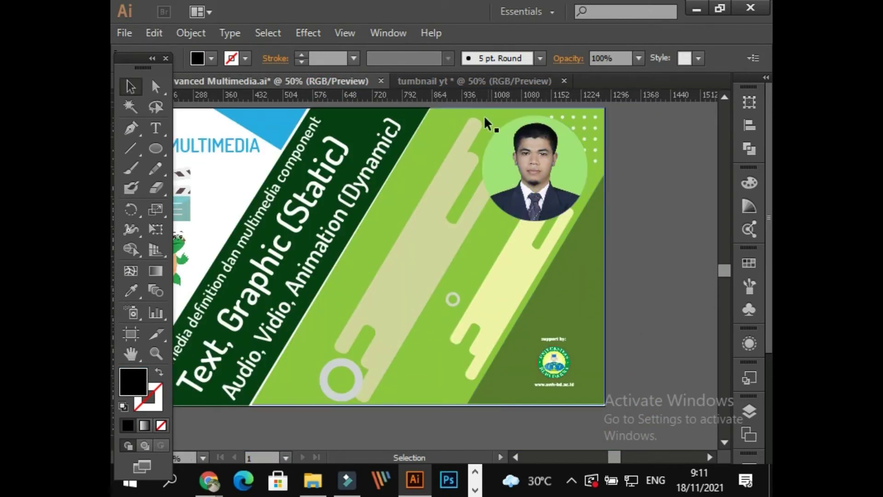
pyautogui.scroll(1, 522, 172)
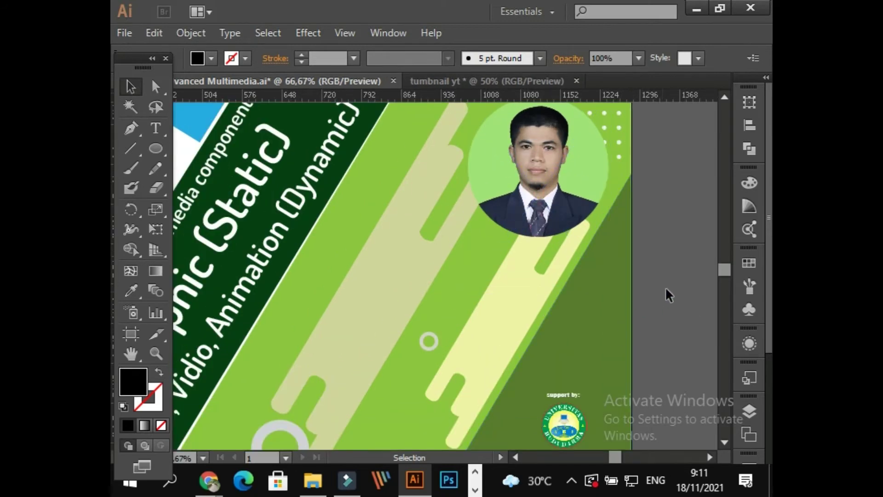
pyautogui.scroll(-1, 667, 285)
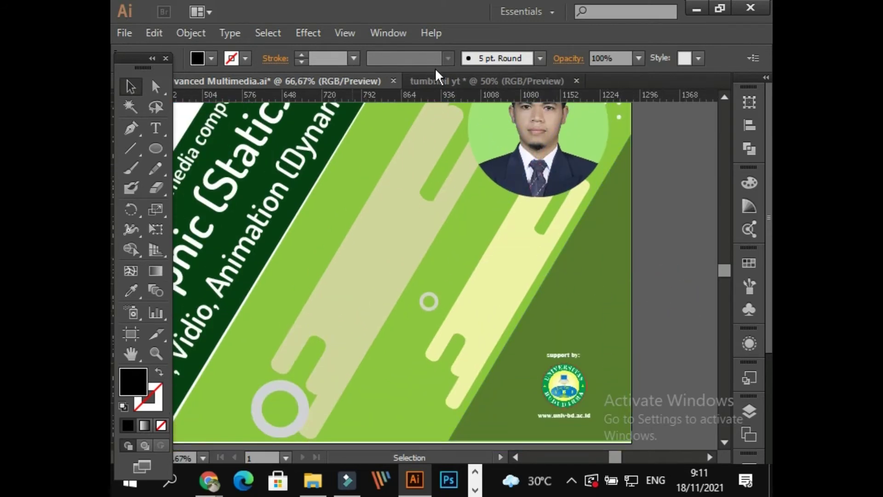
pyautogui.click(435, 81)
# Draw a four-point light blue shape with the Pen tool, filling the thumbnail's lower-right corner from below the portrait to the strip's foot.
pyautogui.press('space')
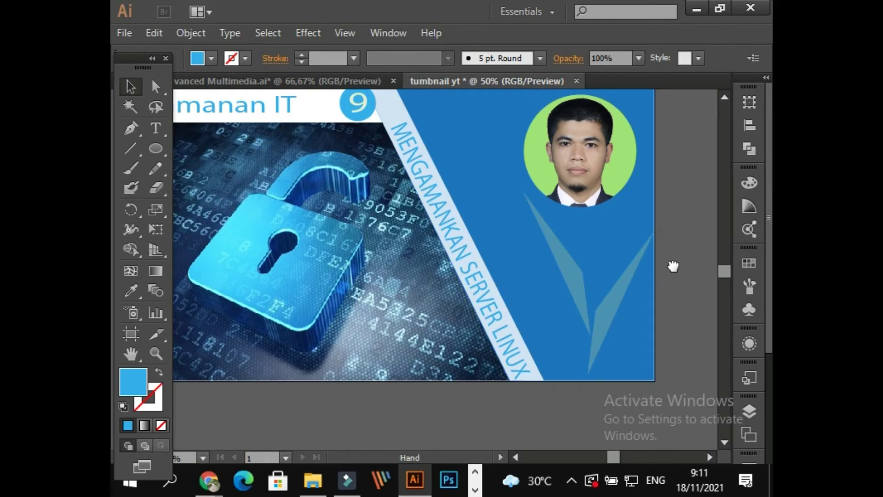
pyautogui.moveTo(672, 266); pyautogui.dragTo(596, 269)
pyautogui.click(133, 128)
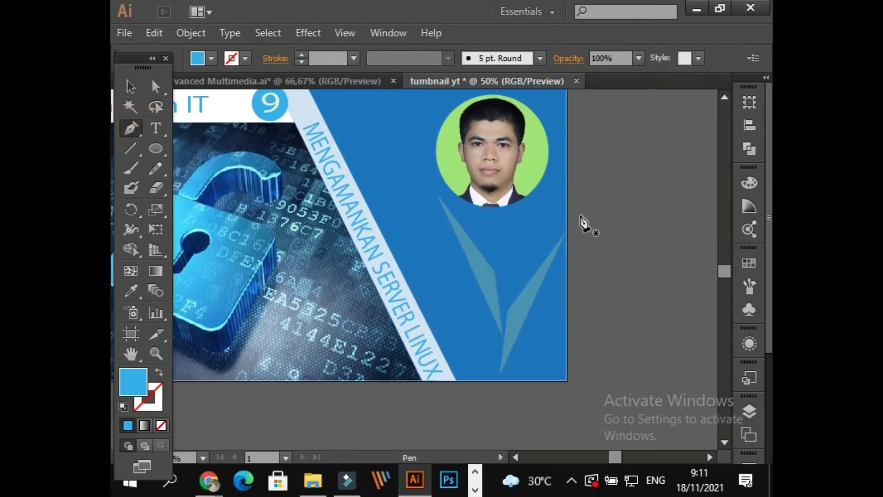
pyautogui.click(566, 192)
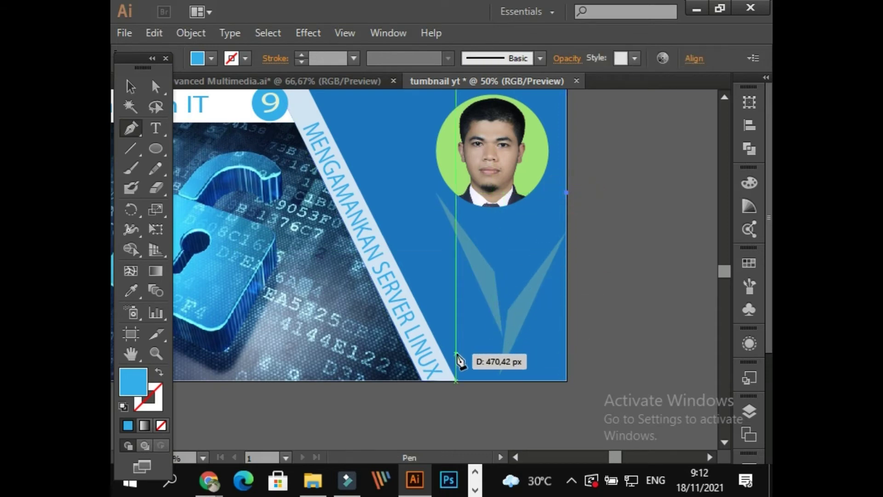
pyautogui.click(456, 353)
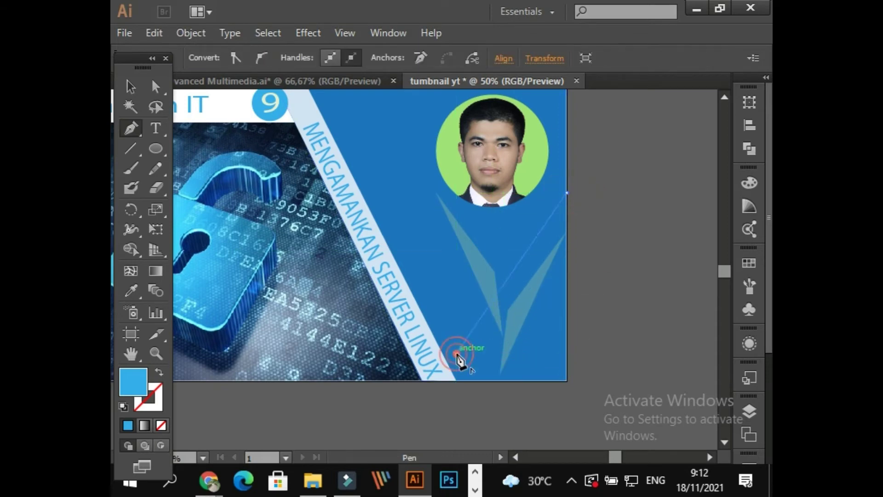
pyautogui.click(462, 381)
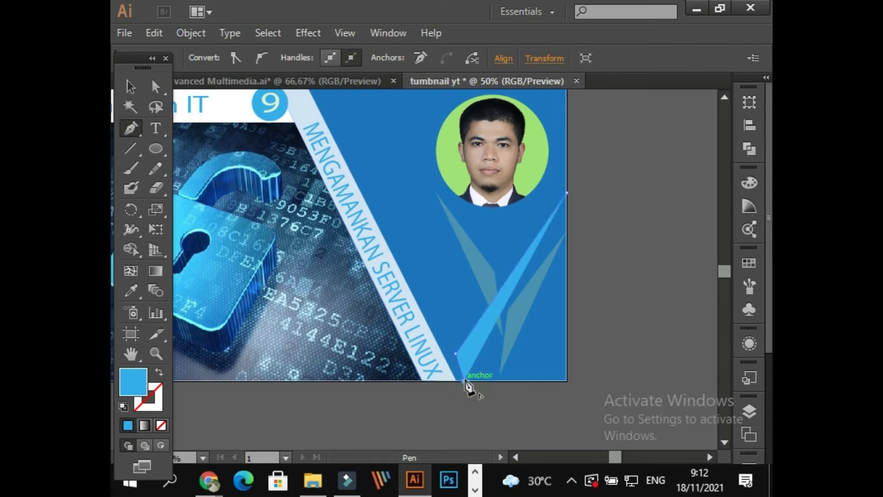
pyautogui.click(564, 381)
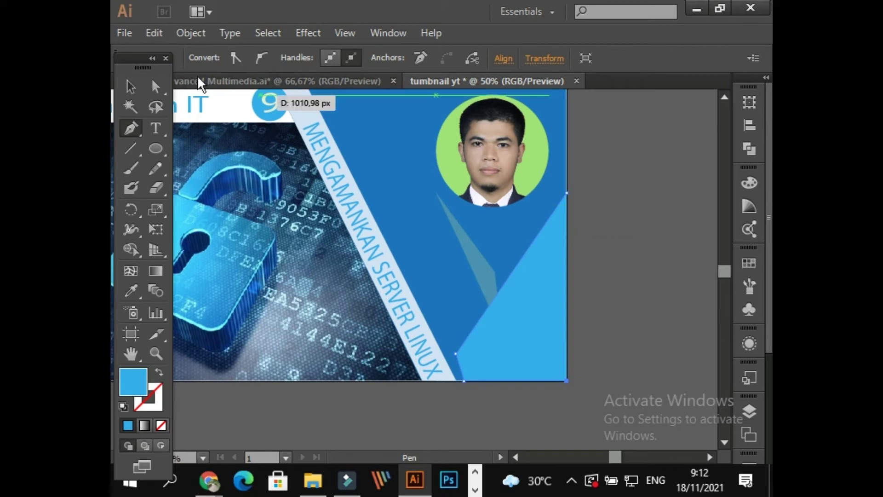
pyautogui.click(133, 87)
pyautogui.click(600, 254)
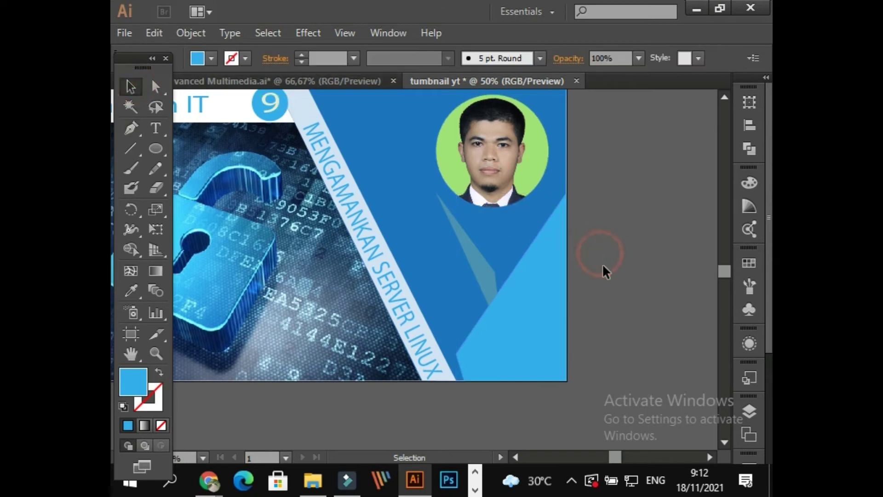
# Nudge the corner shape's left anchor point leftward until its short lower edge runs parallel to the slanted strip.
pyautogui.scroll(2, 603, 314)
pyautogui.moveTo(603, 314); pyautogui.dragTo(615, 264)
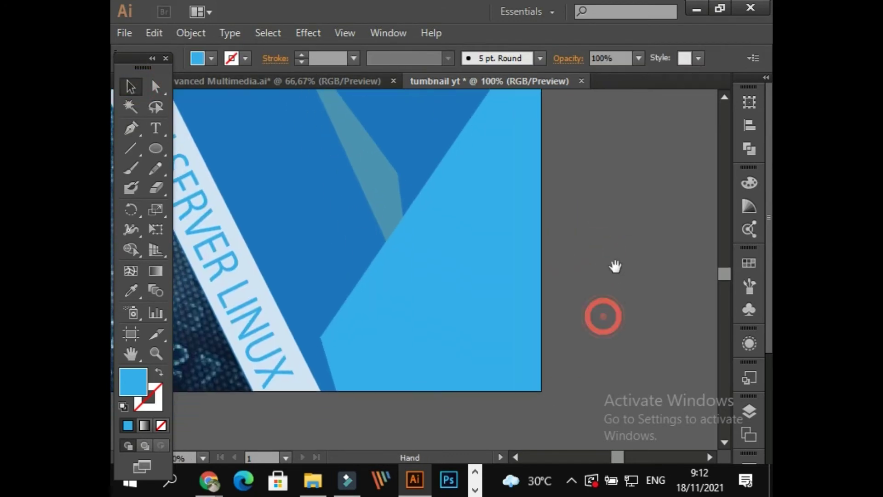
pyautogui.click(444, 306)
pyautogui.click(154, 86)
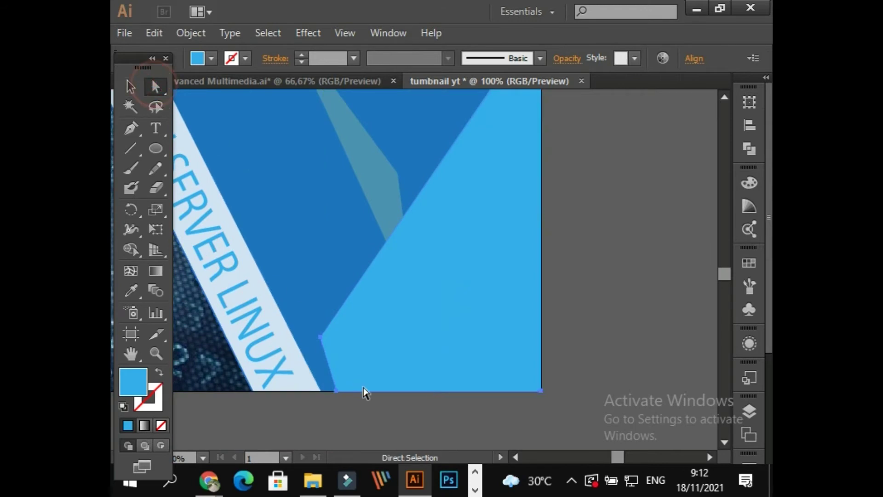
pyautogui.moveTo(324, 342); pyautogui.dragTo(321, 341)
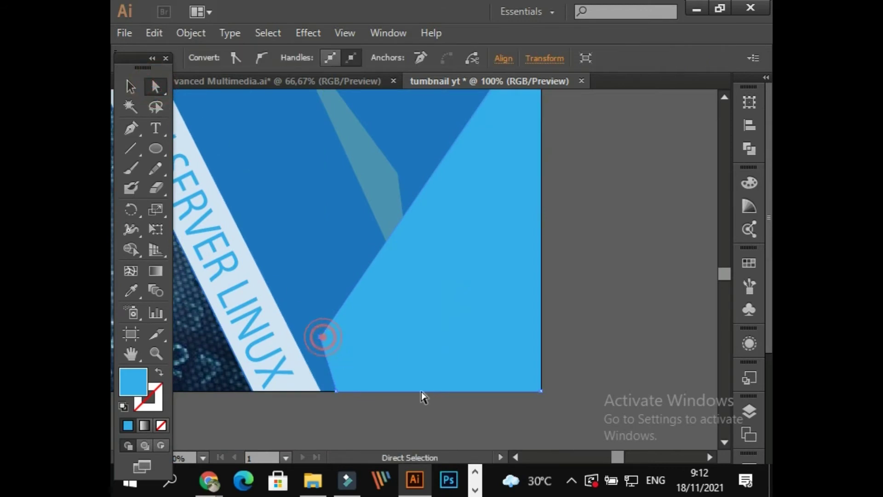
pyautogui.press('Left')
pyautogui.press('Left')
pyautogui.press('Left')
pyautogui.press('Left')
pyautogui.press('Left')
pyautogui.press('Left')
pyautogui.press('Left')
pyautogui.press('Left')
pyautogui.press('Left')
pyautogui.press('Left')
pyautogui.press('Left')
pyautogui.press('Left')
pyautogui.press('Left')
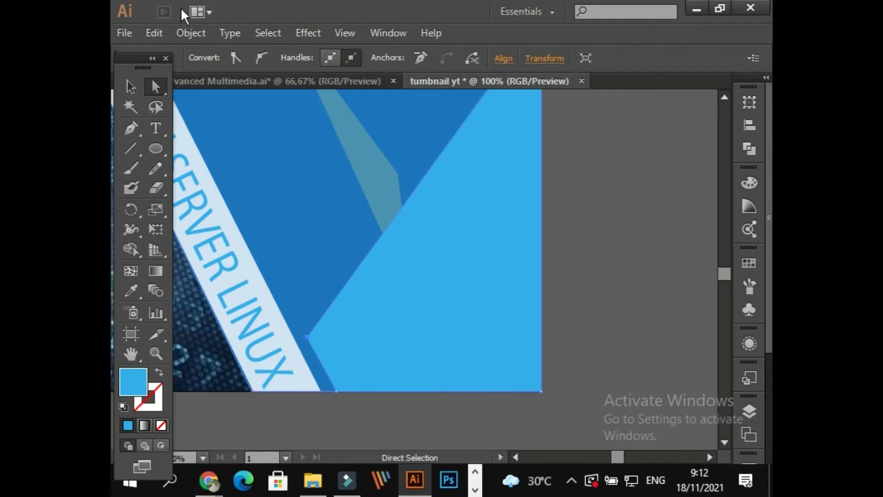
pyautogui.click(131, 86)
pyautogui.click(649, 244)
# Select the blue background panel and set its fill as the Color Guide's base colour.
pyautogui.scroll(3, 649, 243)
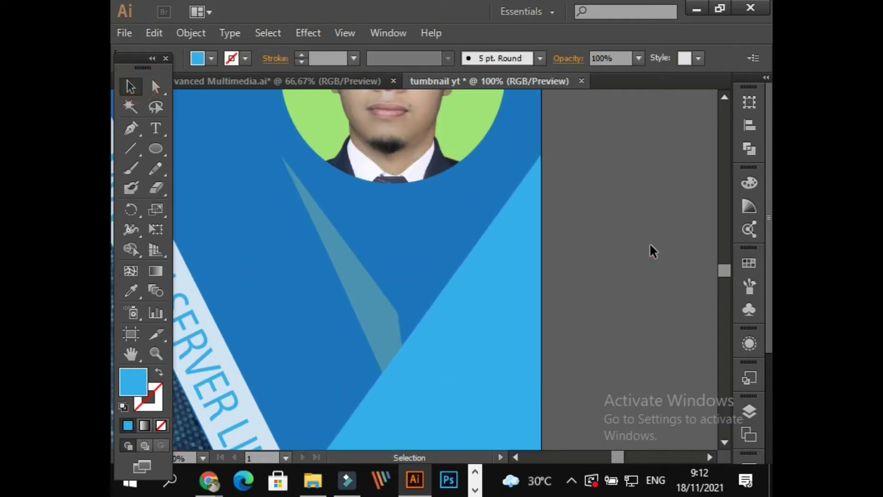
pyautogui.scroll(-2, 663, 248)
pyautogui.click(462, 248)
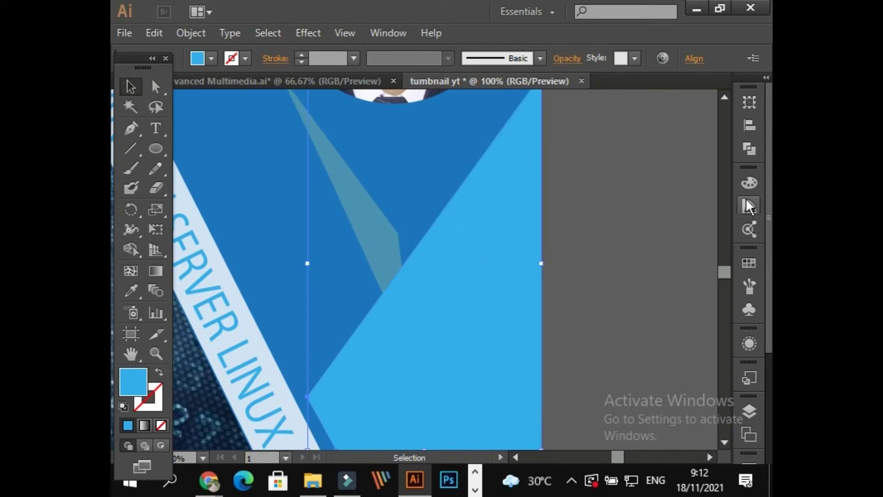
pyautogui.click(477, 148)
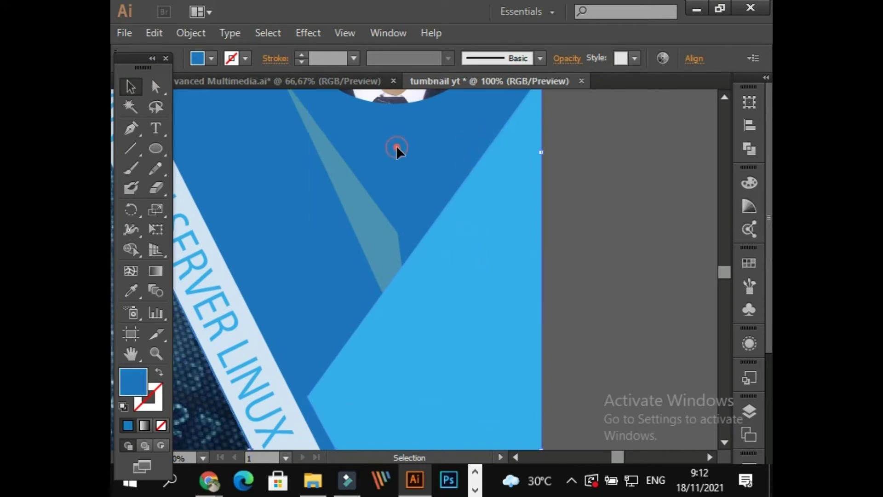
pyautogui.click(448, 149)
pyautogui.click(757, 213)
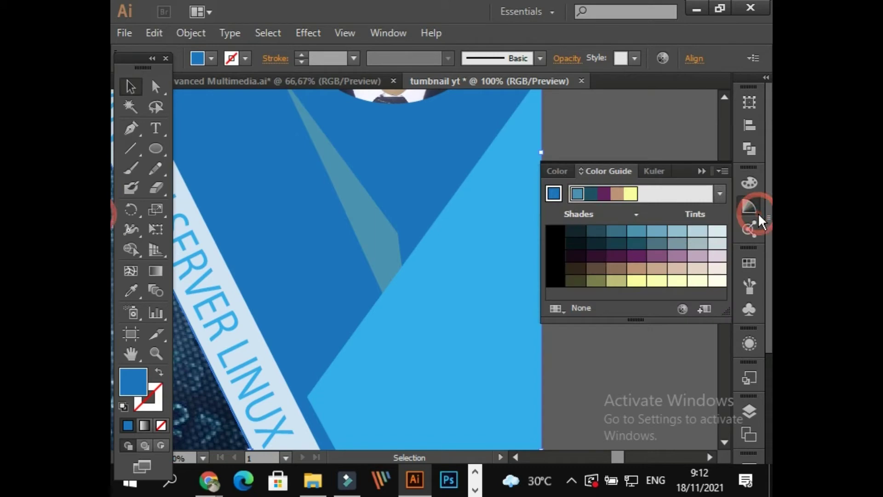
pyautogui.click(554, 194)
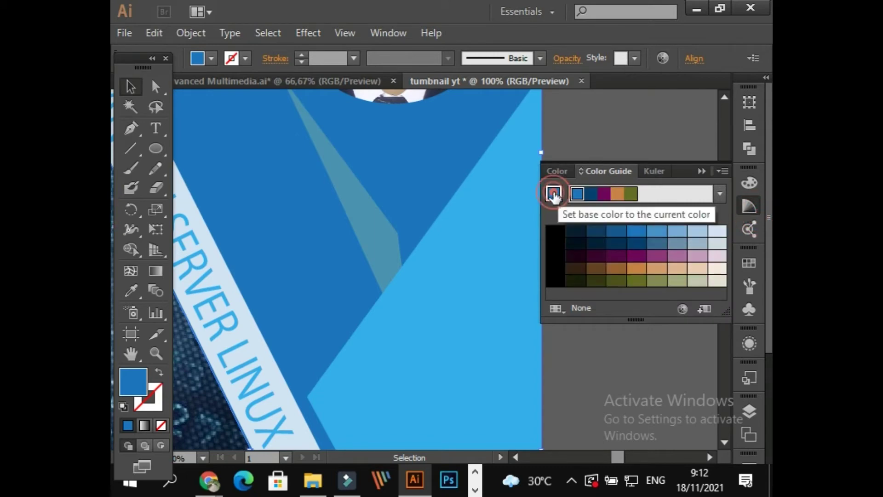
# Recolour the corner shape with the Color Guide shade one step darker than the background blue, and deselect it.
pyautogui.click(497, 261)
pyautogui.click(577, 193)
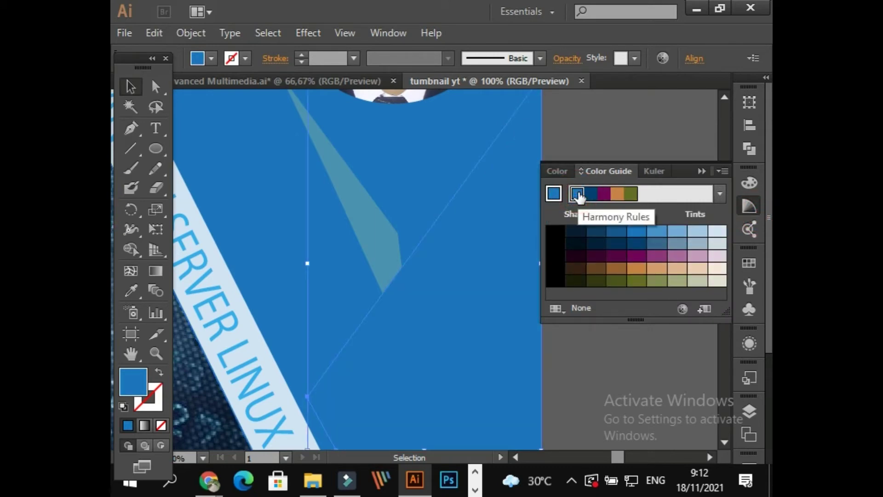
pyautogui.click(635, 231)
pyautogui.click(654, 232)
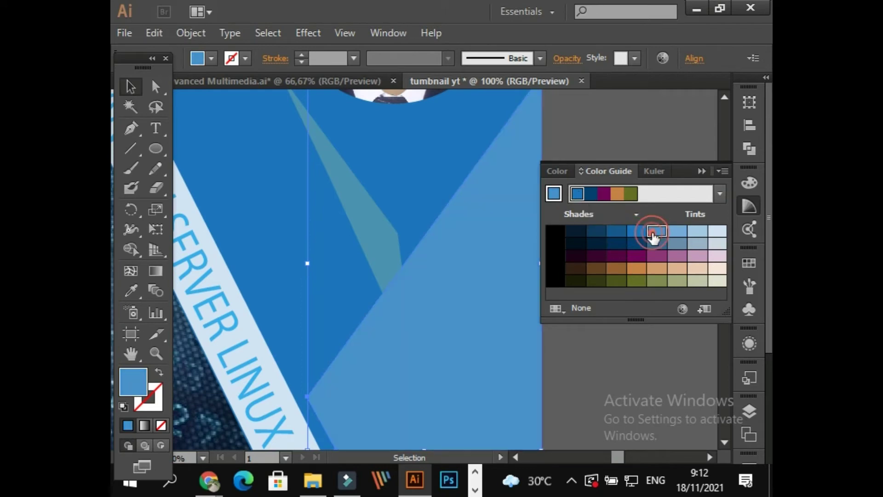
pyautogui.click(636, 232)
pyautogui.click(616, 233)
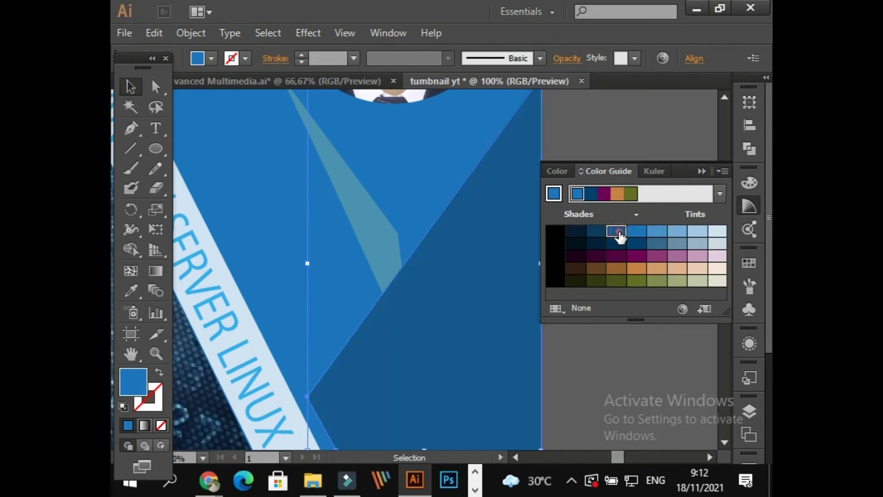
pyautogui.click(611, 335)
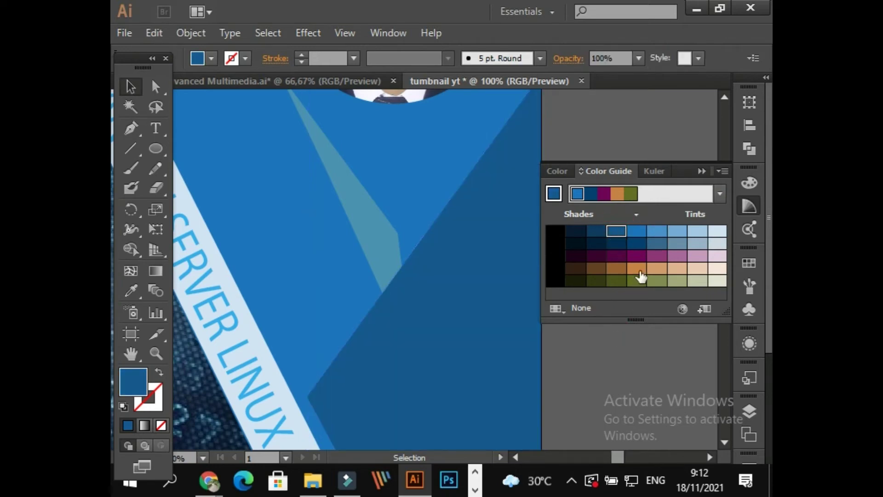
# Delete both V-shaped slivers below the portrait, moving the dark blue corner shape aside to reach the hidden one.
pyautogui.scroll(3, 503, 231)
pyautogui.scroll(-2, 509, 296)
pyautogui.hotkey('ctrl', '-')
pyautogui.hotkey('ctrl', '-')
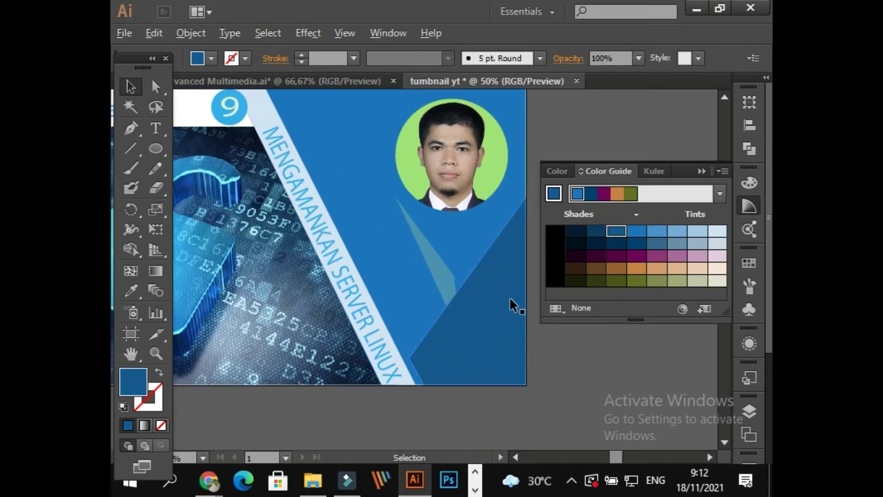
pyautogui.moveTo(620, 137); pyautogui.dragTo(522, 143)
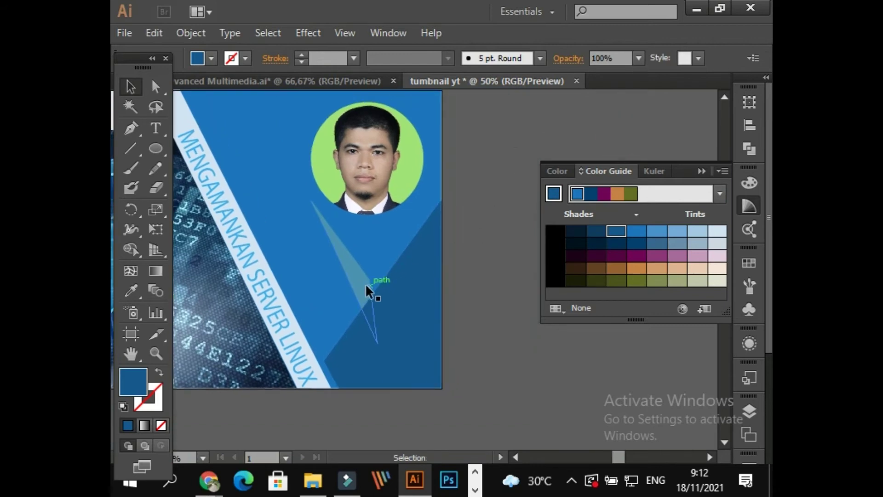
pyautogui.moveTo(366, 287); pyautogui.dragTo(310, 312)
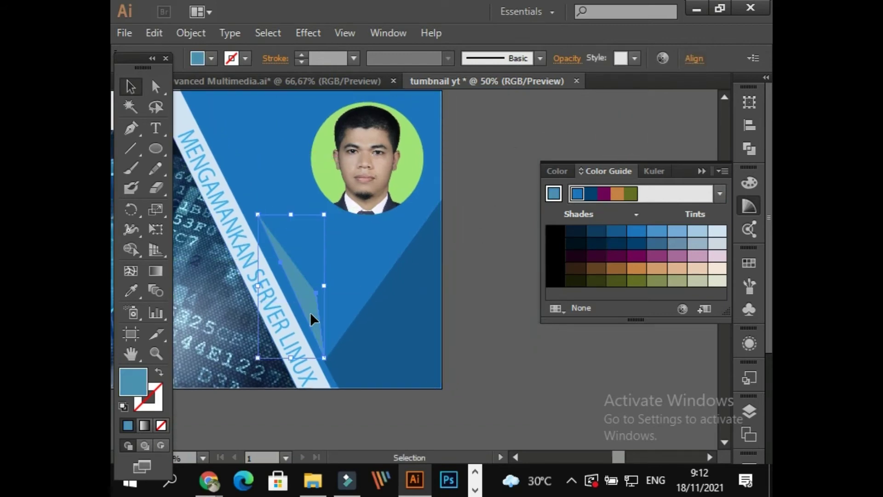
pyautogui.press('Delete')
pyautogui.moveTo(377, 332); pyautogui.dragTo(417, 354)
pyautogui.click(398, 306)
pyautogui.press('Delete')
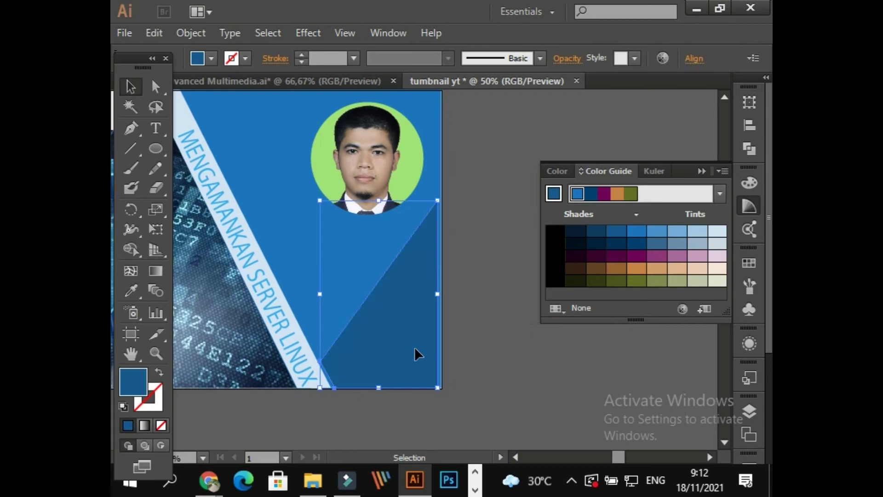
# Nudge the dark blue corner shape to the right until its edge meets the artboard's right edge.
pyautogui.click(481, 305)
pyautogui.scroll(2, 464, 304)
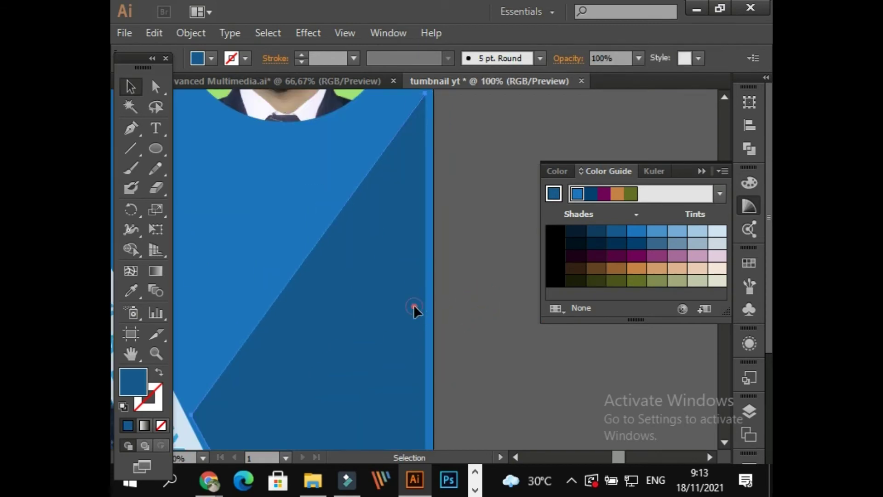
pyautogui.click(414, 307)
pyautogui.press('Right')
pyautogui.press('Right')
pyautogui.press('Right')
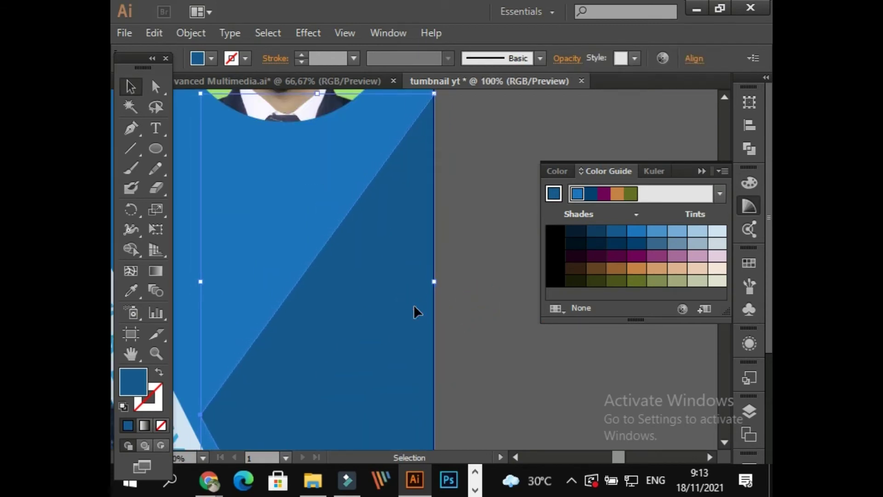
# Deselect the corner shape and draw a dark blue triangle with the Pen tool between the slanted subtitle band and the portrait.
pyautogui.click(468, 319)
pyautogui.scroll(-1, 468, 320)
pyautogui.moveTo(467, 319); pyautogui.dragTo(506, 331)
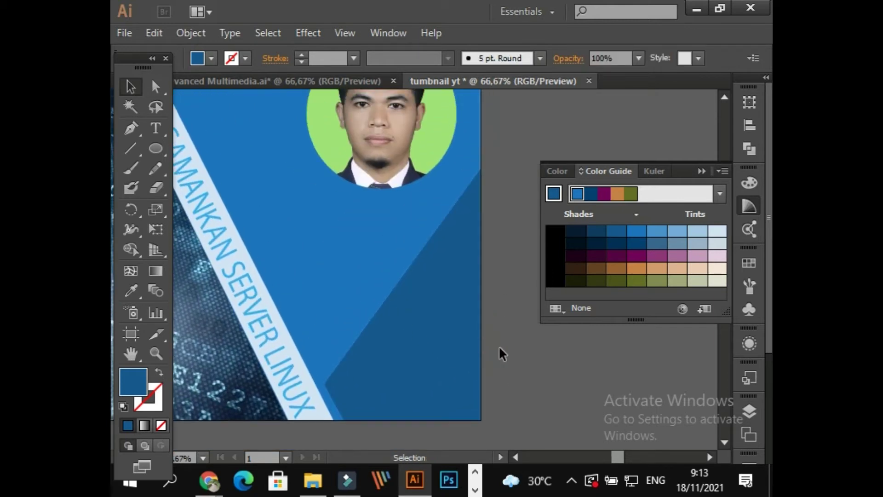
pyautogui.scroll(1, 499, 346)
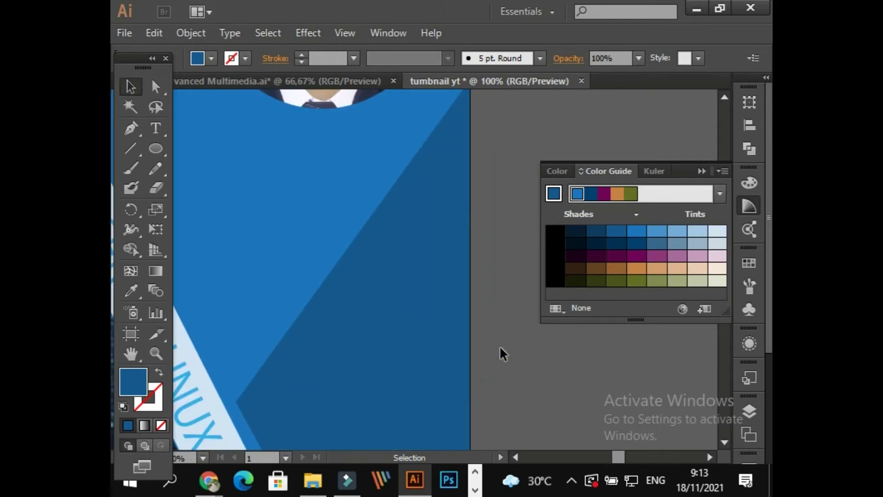
pyautogui.scroll(-2, 505, 331)
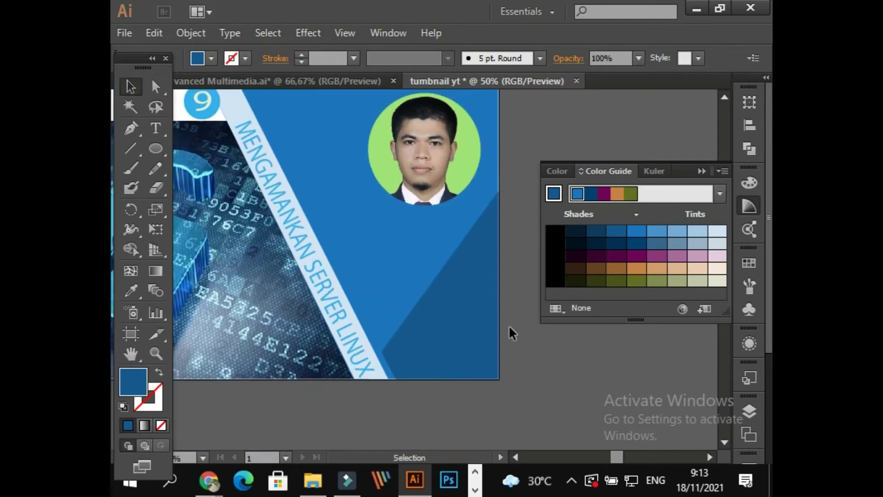
pyautogui.scroll(1, 513, 368)
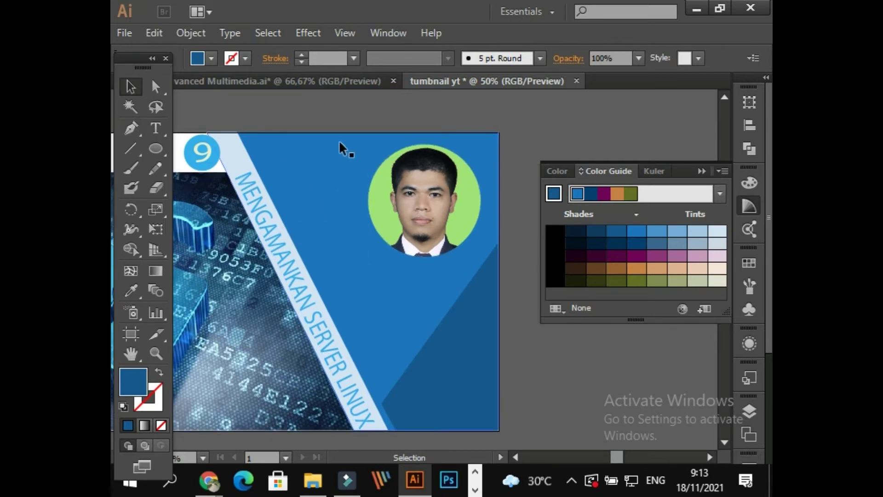
pyautogui.click(131, 129)
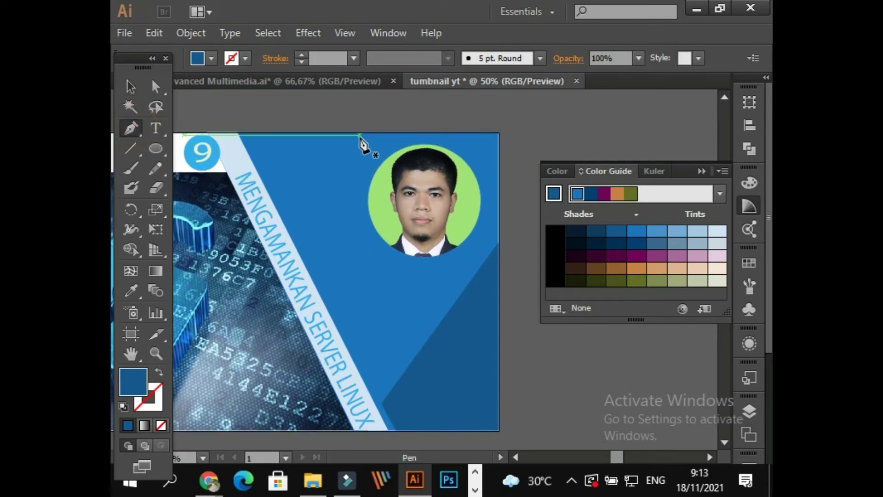
pyautogui.moveTo(377, 135); pyautogui.dragTo(290, 216)
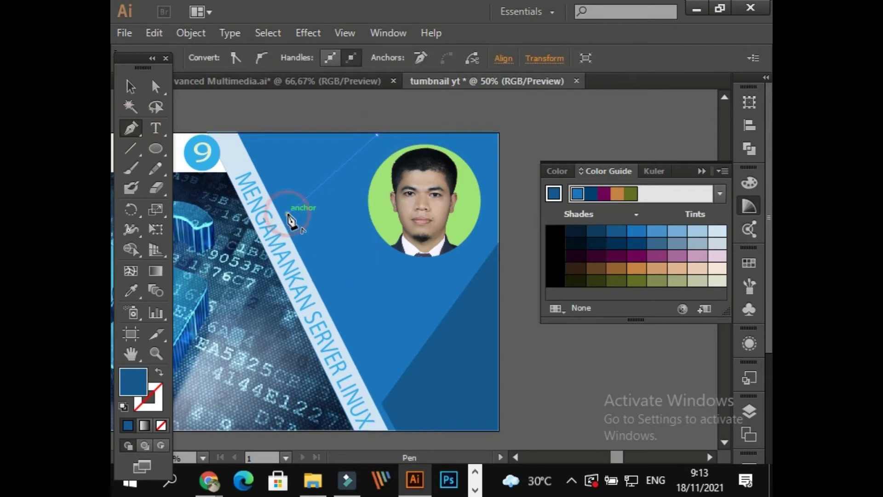
pyautogui.click(247, 134)
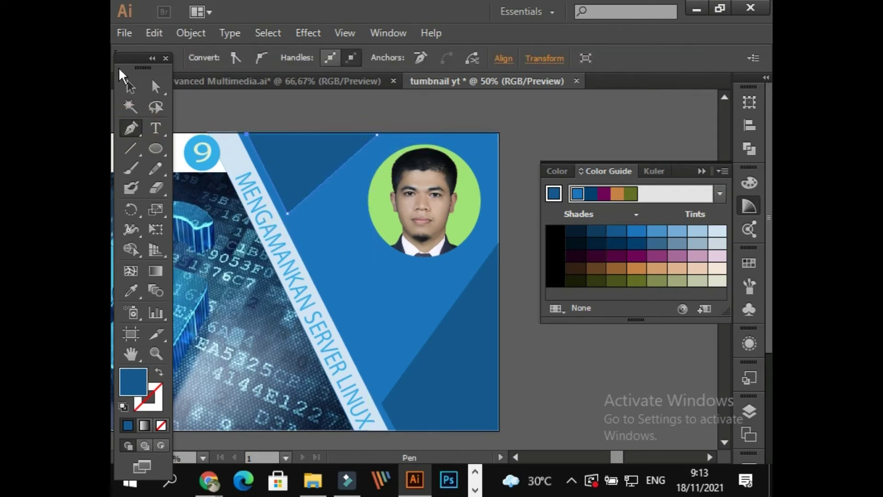
pyautogui.click(127, 87)
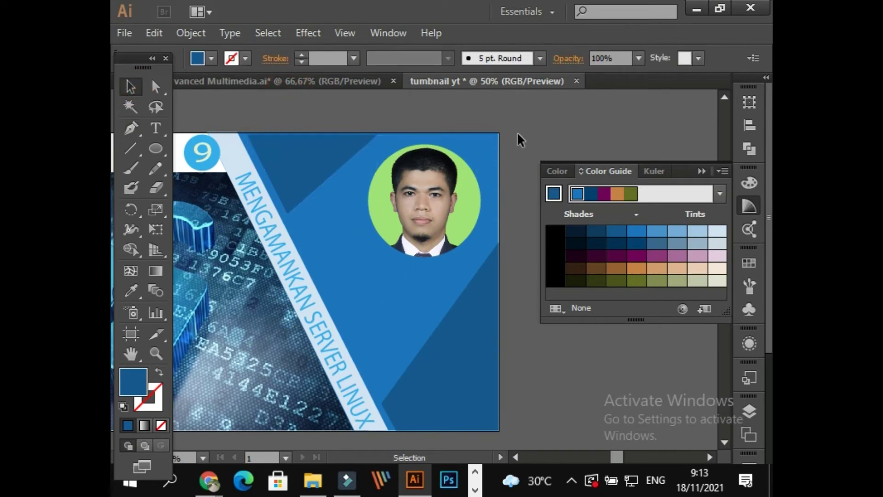
# Raise the new triangle's upper anchor nearest the portrait until it meets the artboard's top edge.
pyautogui.scroll(-3, 517, 131)
pyautogui.scroll(2, 517, 132)
pyautogui.click(334, 129)
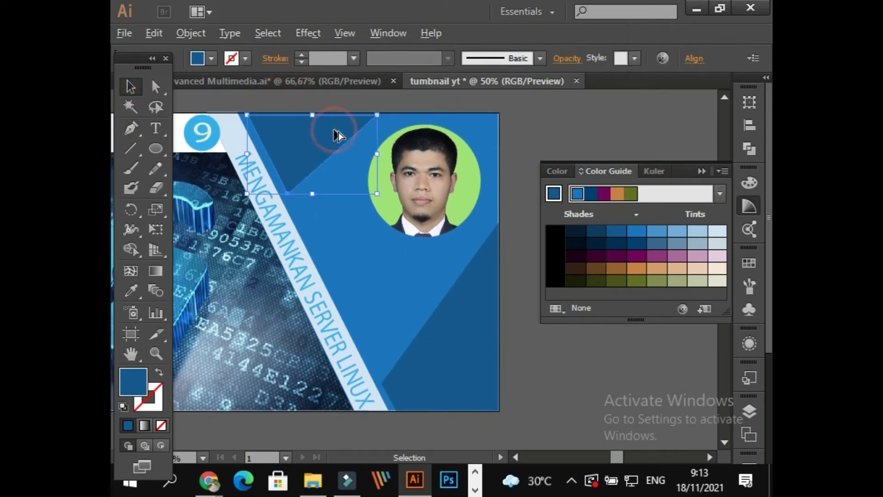
pyautogui.keyDown('alt'); pyautogui.scroll(2, 338, 131); pyautogui.keyUp('alt')
pyautogui.click(158, 84)
pyautogui.keyDown('alt'); pyautogui.scroll(2, 400, 144); pyautogui.keyUp('alt')
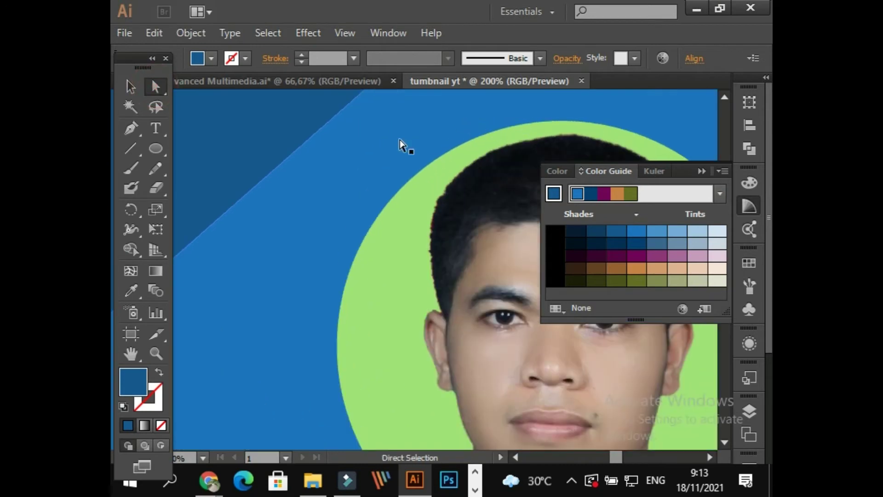
pyautogui.moveTo(375, 142); pyautogui.dragTo(430, 294)
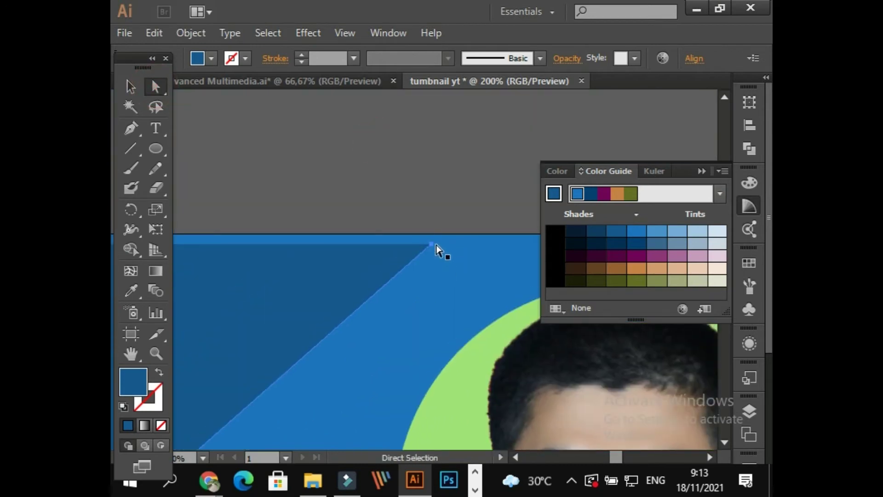
pyautogui.moveTo(431, 244); pyautogui.dragTo(431, 239)
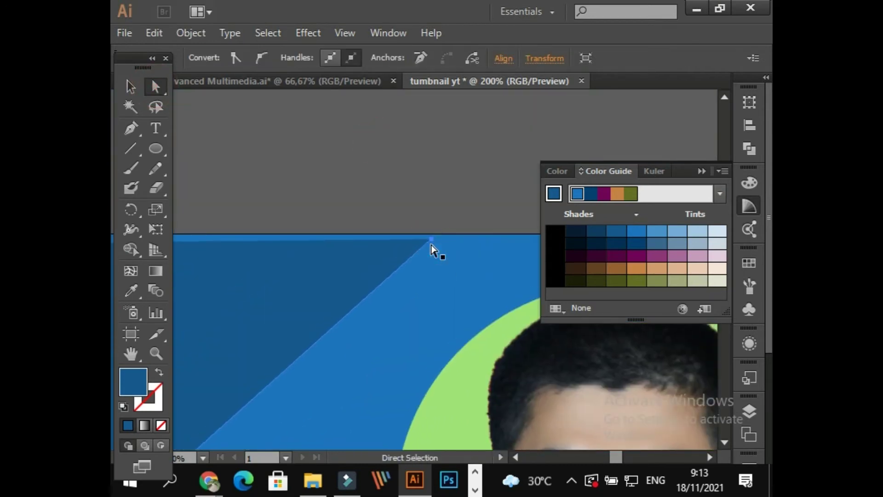
pyautogui.press('Up')
pyautogui.press('Up')
pyautogui.press('Up')
pyautogui.press('Up')
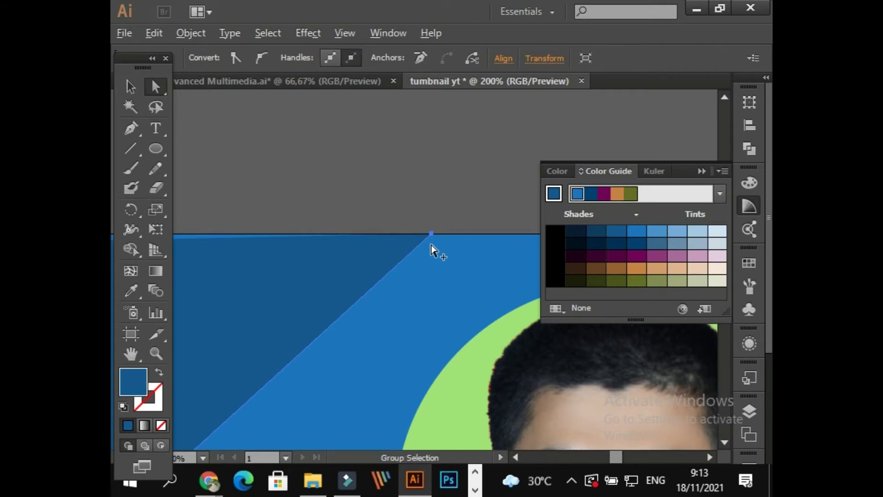
# Raise the triangle's upper anchor beside the slanted subtitle band until it meets the artboard's top edge.
pyautogui.keyDown('alt'); pyautogui.scroll(-1, 431, 251); pyautogui.keyUp('alt')
pyautogui.scroll(-2, 418, 241)
pyautogui.keyDown('shift'); pyautogui.hscroll(-2, 418, 240); pyautogui.keyUp('shift')
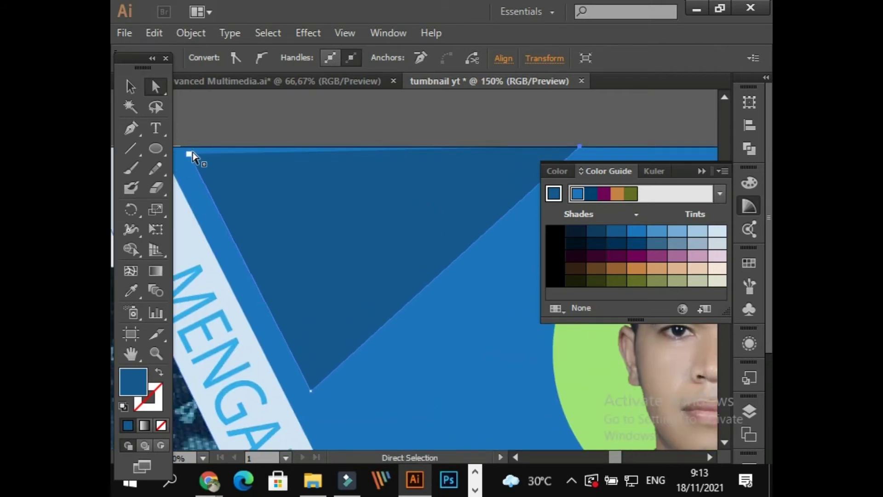
pyautogui.press('Up')
pyautogui.press('Up')
pyautogui.press('Up')
pyautogui.press('Up')
pyautogui.press('Up')
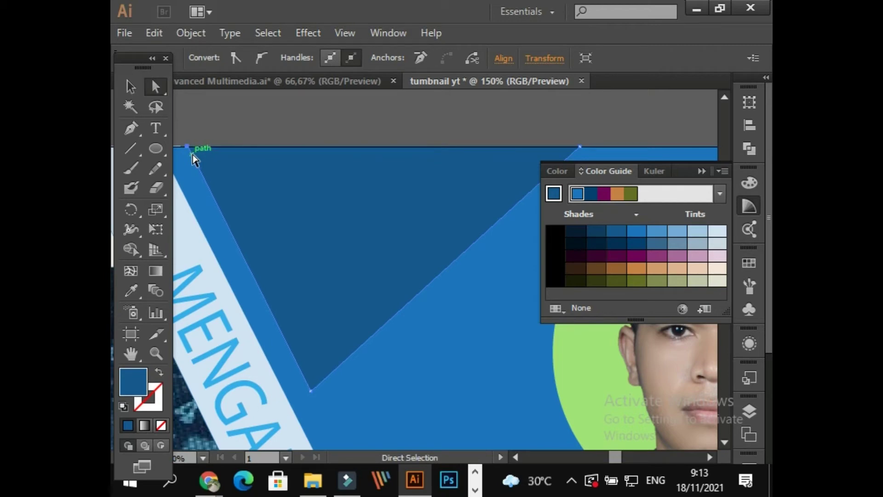
pyautogui.keyDown('alt'); pyautogui.scroll(-2, 193, 155); pyautogui.keyUp('alt')
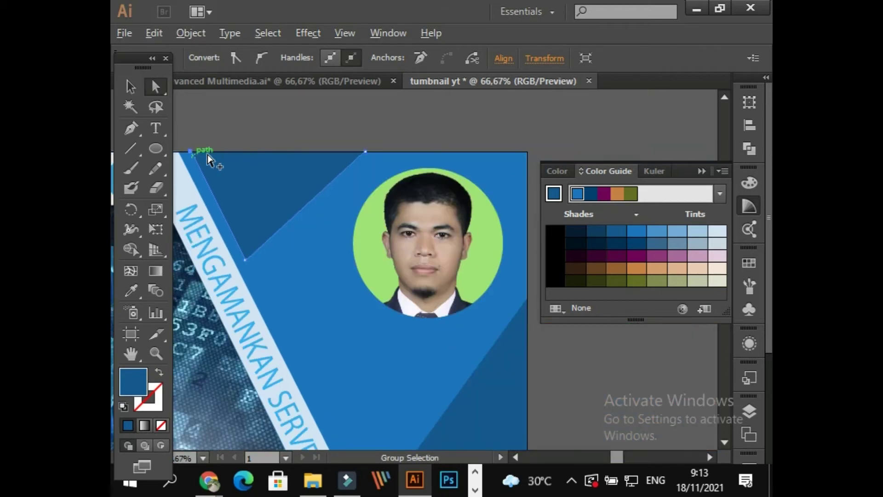
# Review the whole thumbnail and delete the dark blue triangle at the top of the blue background.
pyautogui.click(289, 132)
pyautogui.moveTo(355, 235)
pyautogui.mouseDown()
pyautogui.moveTo(346, 164)
pyautogui.moveTo(329, 207)
pyautogui.mouseUp()
pyautogui.keyDown('alt'); pyautogui.scroll(-2, 327, 212); pyautogui.keyUp('alt')
pyautogui.moveTo(339, 292); pyautogui.dragTo(396, 292)
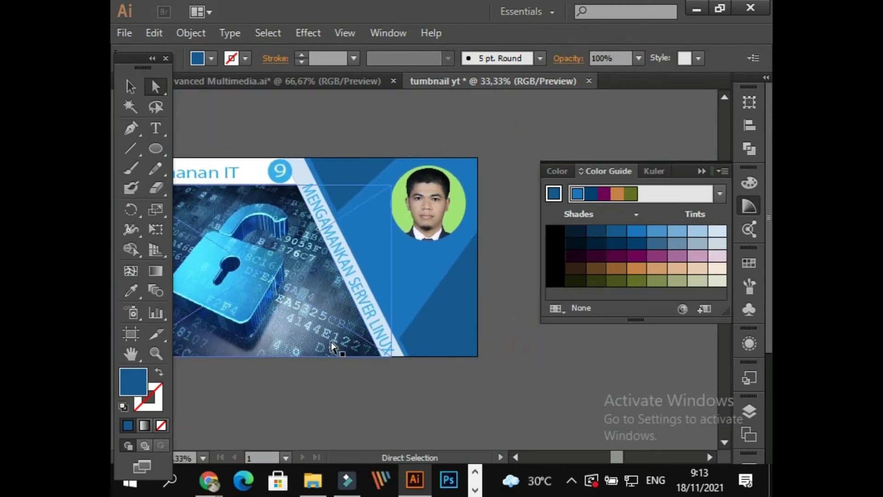
pyautogui.scroll(-1, 377, 356)
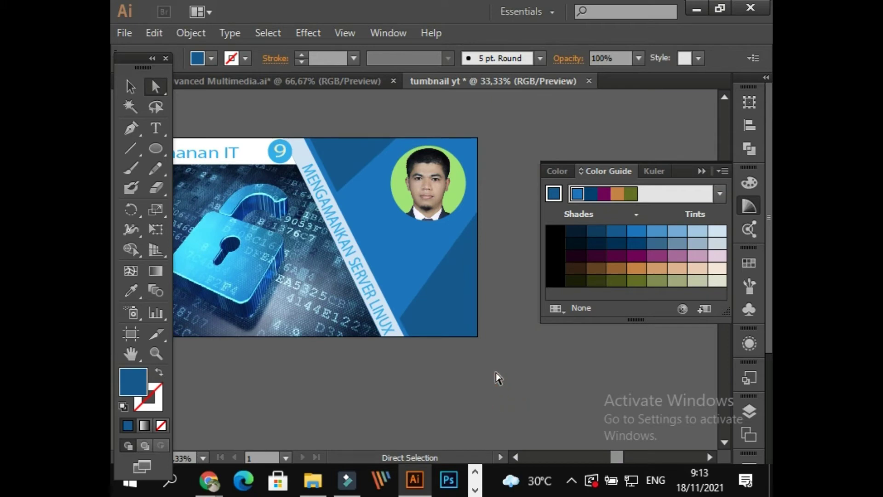
pyautogui.moveTo(495, 372); pyautogui.dragTo(552, 376)
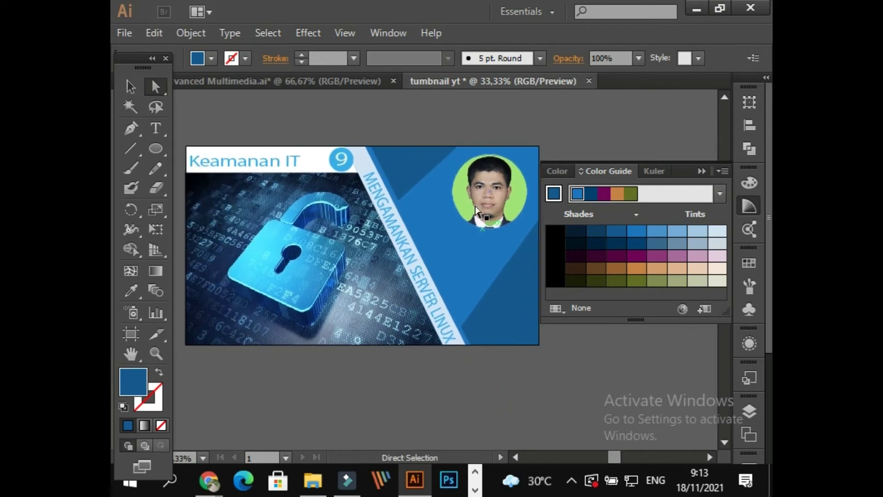
pyautogui.click(430, 177)
pyautogui.click(414, 151)
pyautogui.click(414, 152)
pyautogui.press('Delete')
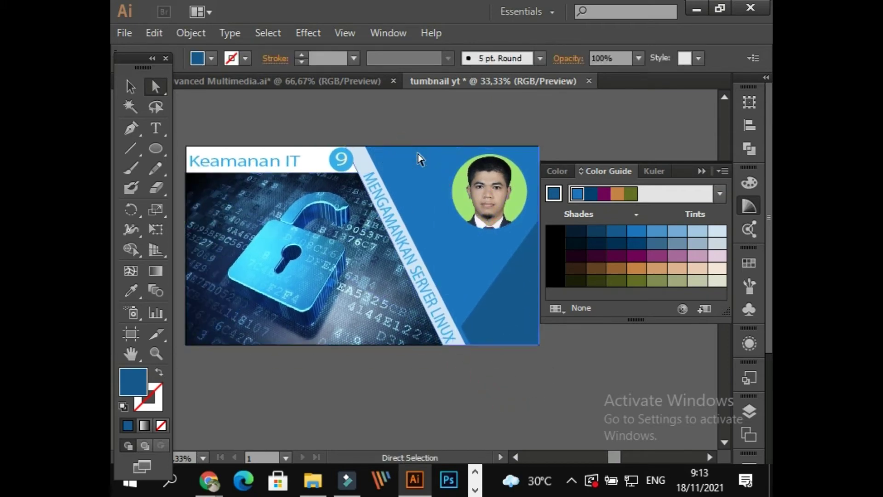
# Add the text "support by :" on the blue background below the portrait and deselect it.
pyautogui.click(130, 84)
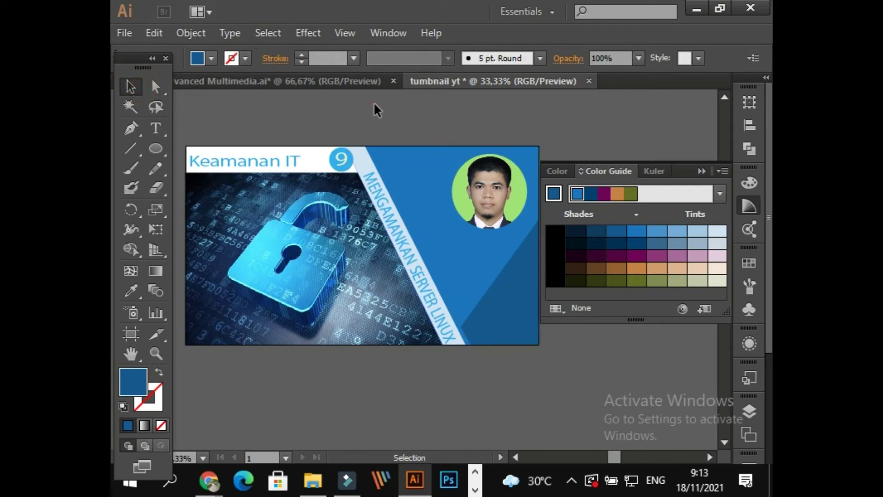
pyautogui.click(594, 376)
pyautogui.moveTo(594, 376); pyautogui.dragTo(530, 367)
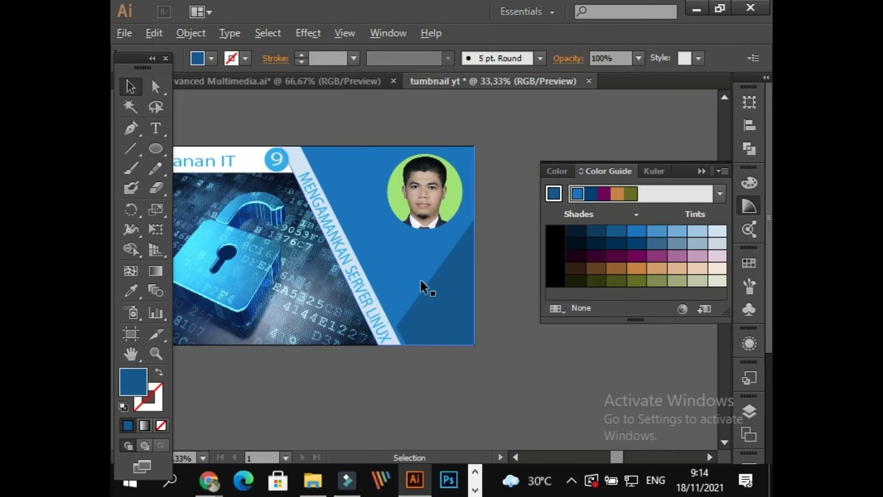
pyautogui.scroll(2, 420, 278)
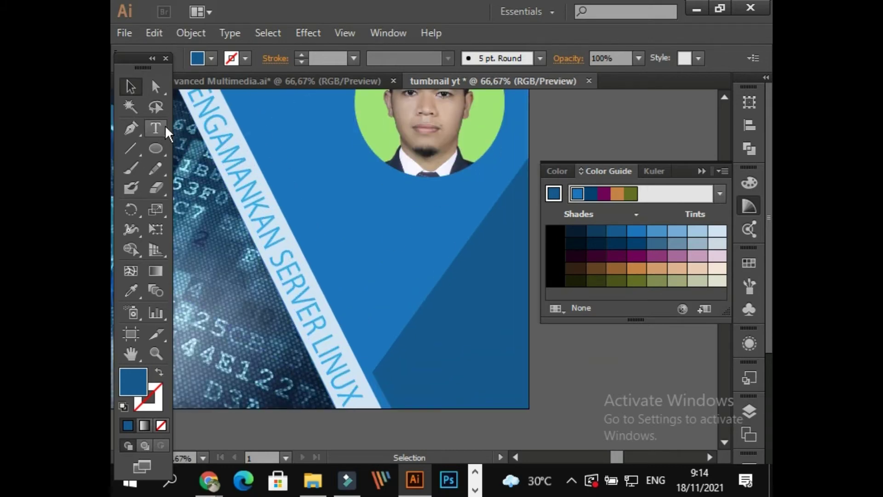
pyautogui.click(165, 127)
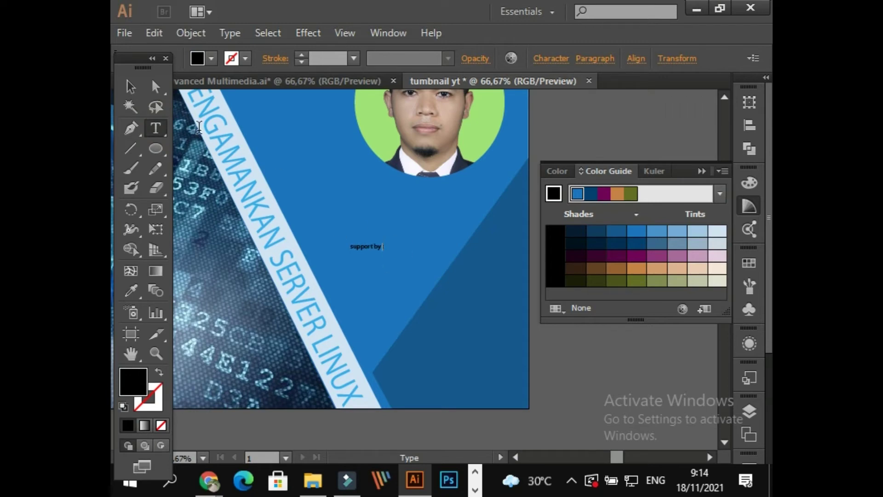
pyautogui.click(130, 86)
pyautogui.click(574, 361)
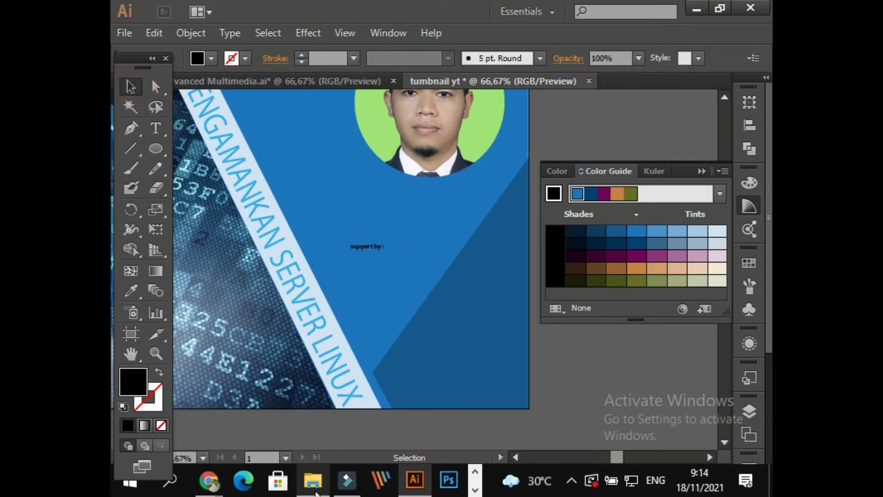
# Switch to File Explorer and open the "logo dan foto" folder on the DATA (E:) drive.
pyautogui.click(313, 480)
pyautogui.click(312, 480)
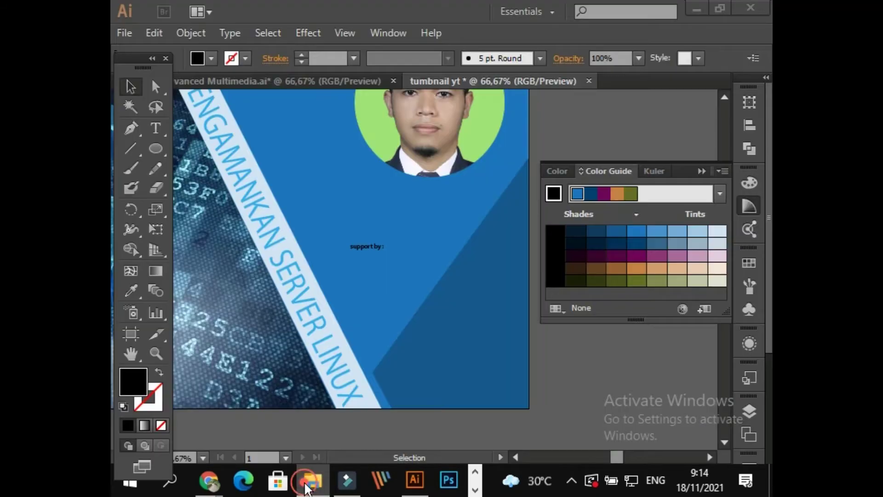
pyautogui.scroll(2, 369, 257)
pyautogui.scroll(1, 368, 258)
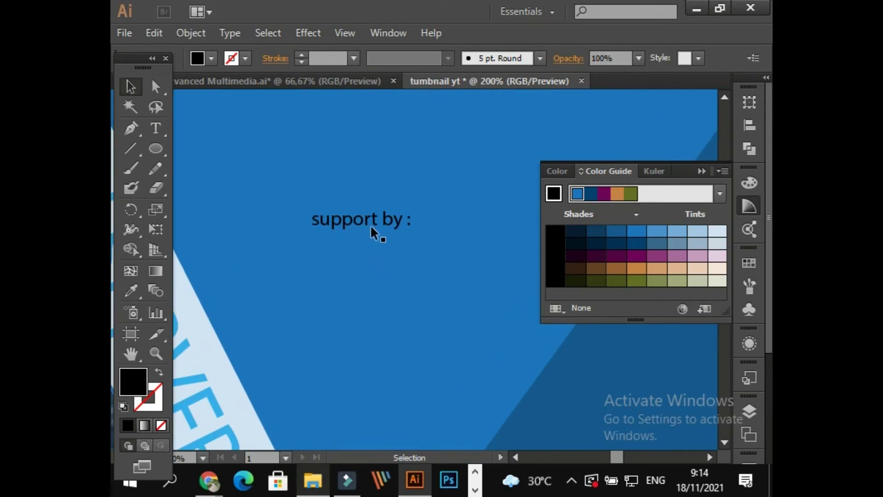
pyautogui.click(371, 220)
pyautogui.click(317, 490)
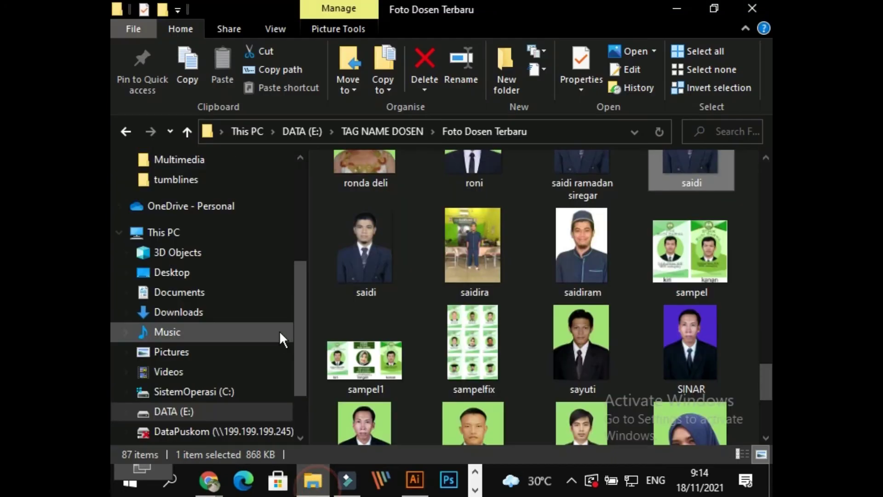
pyautogui.click(177, 402)
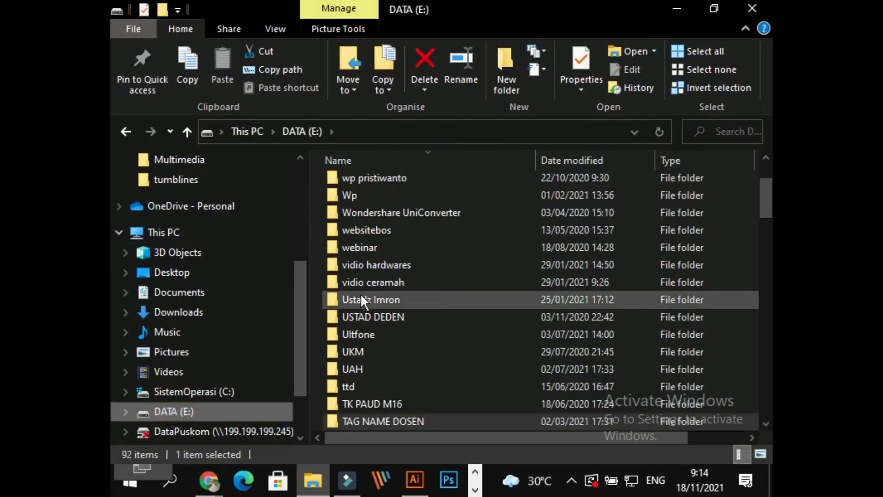
pyautogui.press('Down')
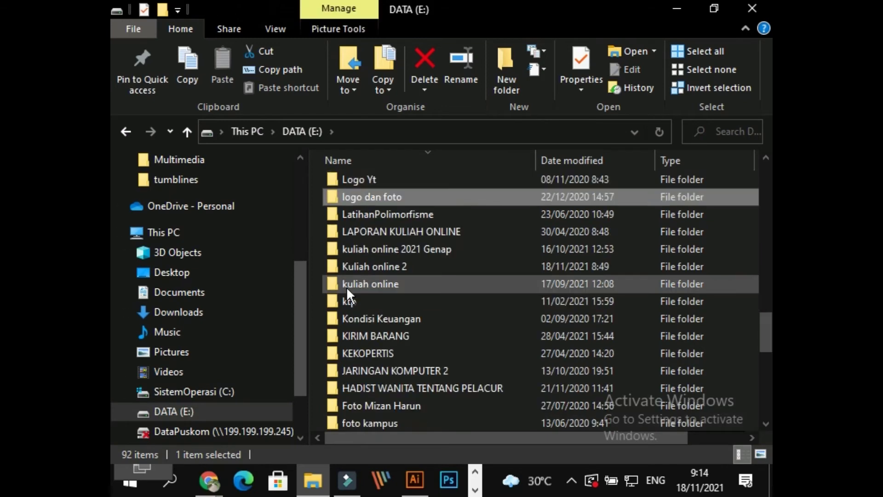
pyautogui.press('Return')
# Open the "logo" folder and copy the university logo image named "fix".
pyautogui.press('Right')
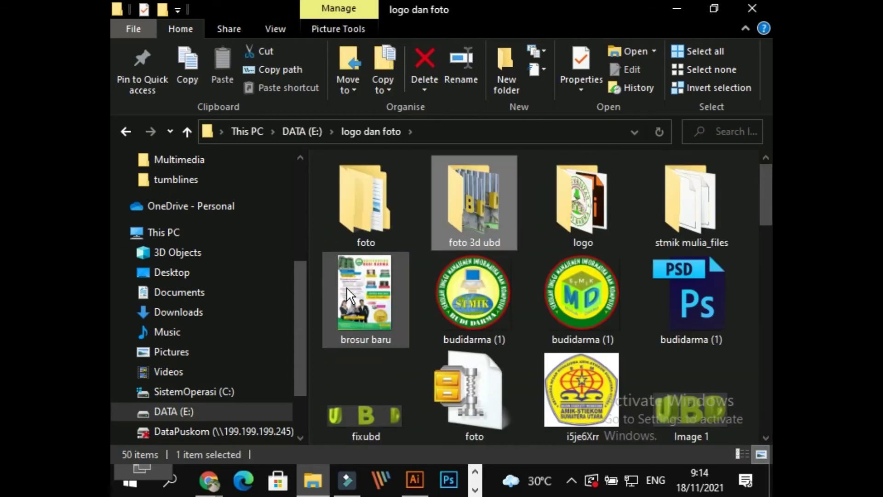
pyautogui.press('Right')
pyautogui.press('Left')
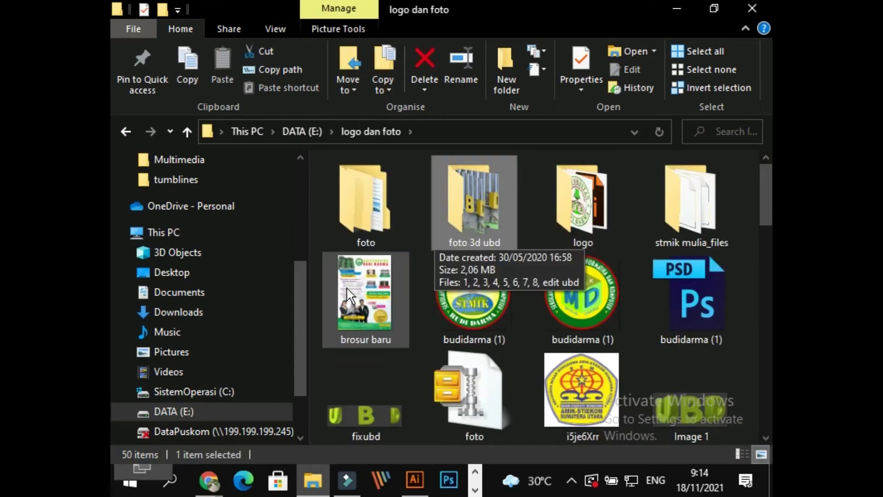
pyautogui.doubleClick(558, 202)
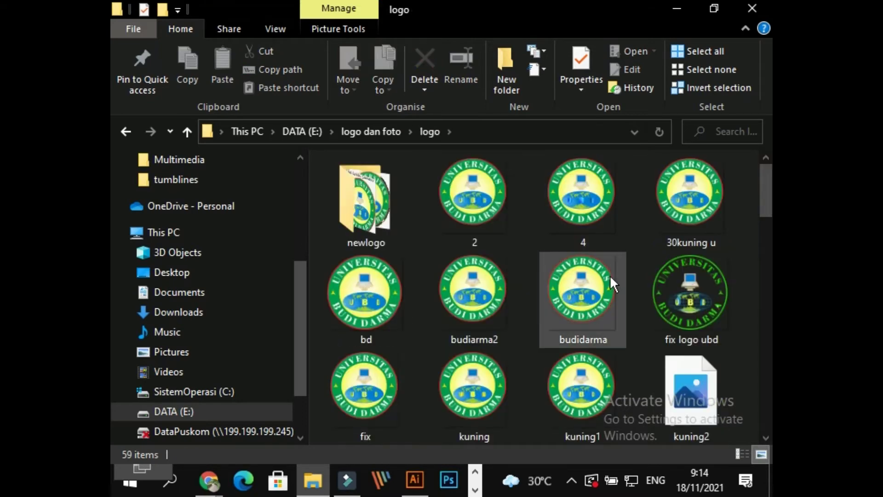
pyautogui.click(680, 216)
pyautogui.press('Down')
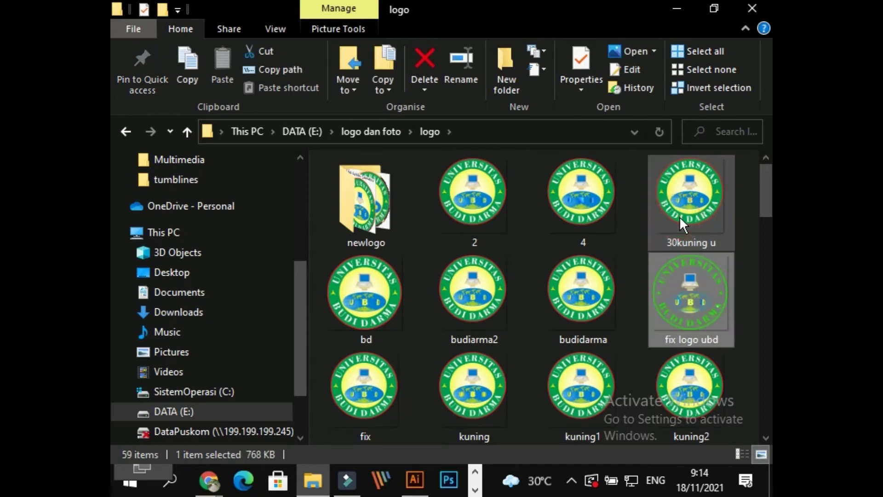
pyautogui.scroll(-2, 679, 216)
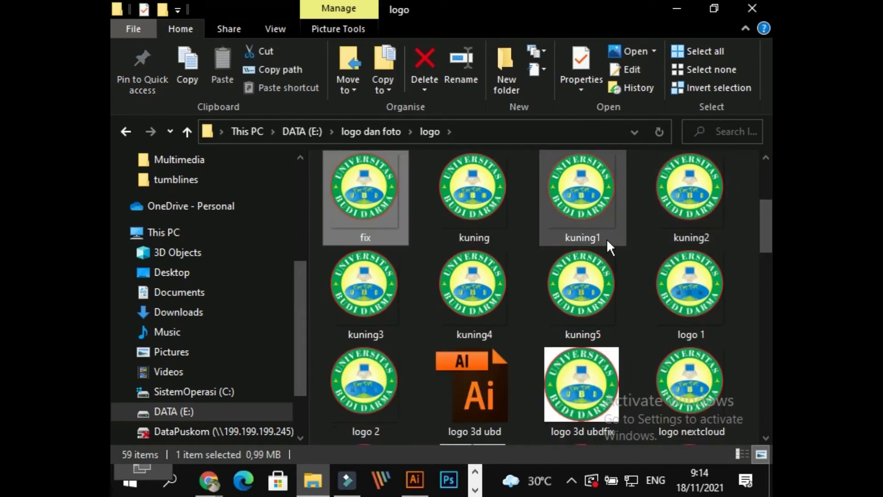
# Switch to Illustrator, paste the university logo, and shrink it onto the dark blue triangle below the portrait.
pyautogui.hotkey('alt', 'Tab')
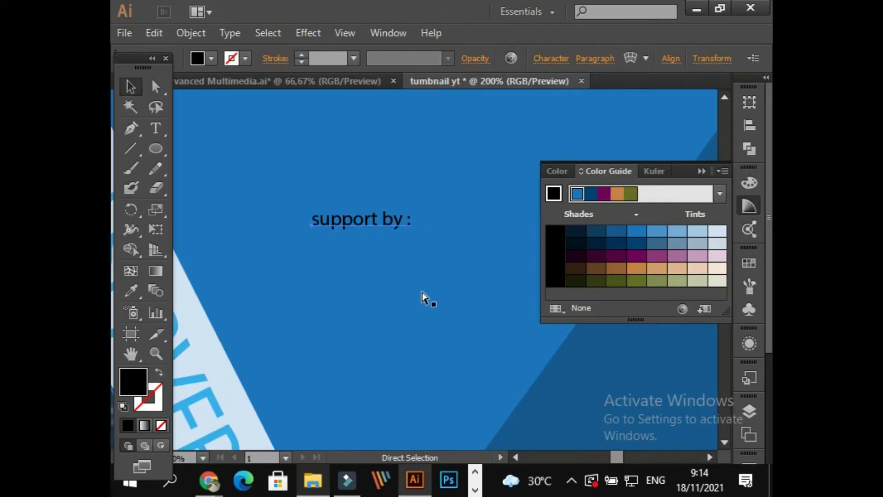
pyautogui.hotkey('ctrl', 'v')
pyautogui.scroll(-4, 412, 228)
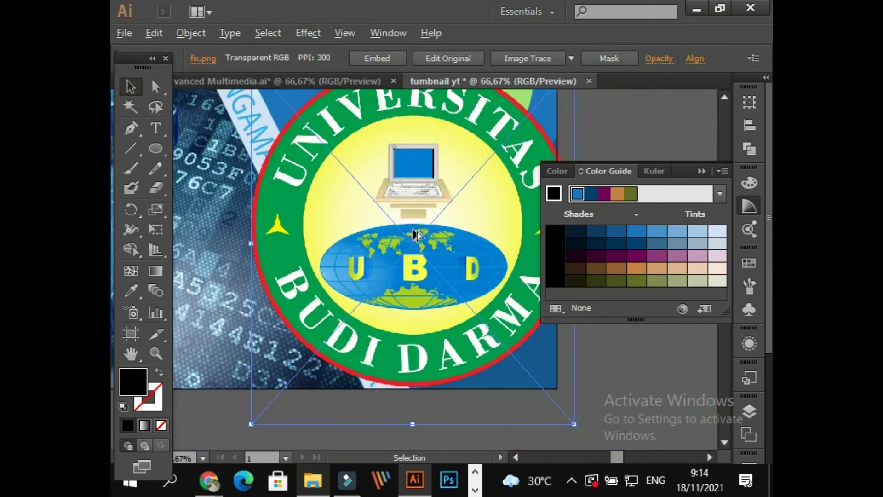
pyautogui.moveTo(412, 106); pyautogui.dragTo(481, 309)
pyautogui.click(531, 338)
pyautogui.scroll(2, 532, 338)
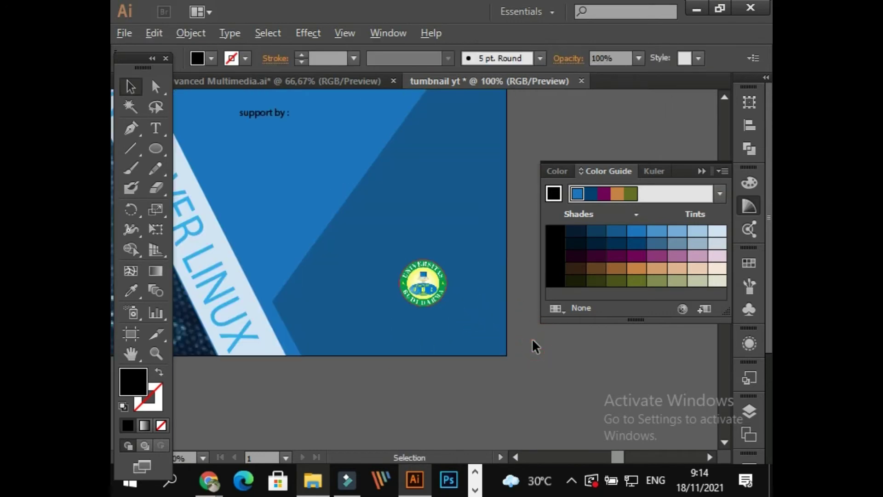
# Place the "support by :" caption directly above the logo and recolor it with the lightest blue tint.
pyautogui.moveTo(278, 113); pyautogui.dragTo(438, 247)
pyautogui.scroll(2, 487, 254)
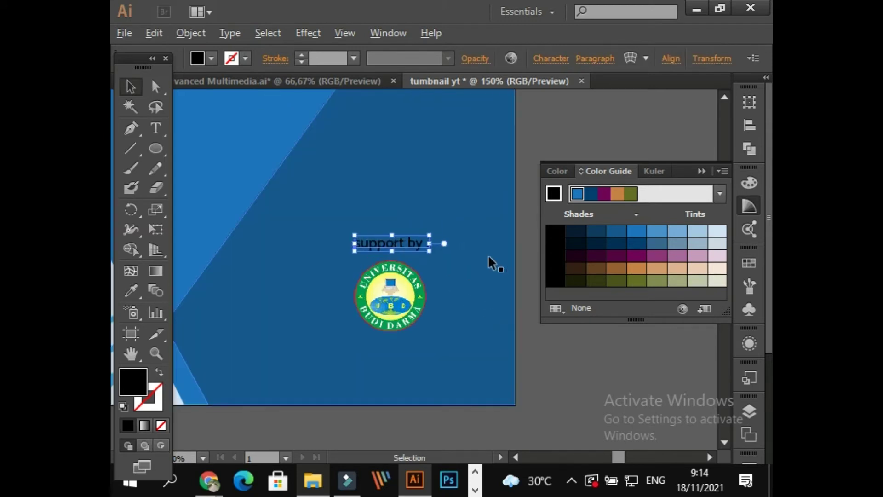
pyautogui.click(717, 230)
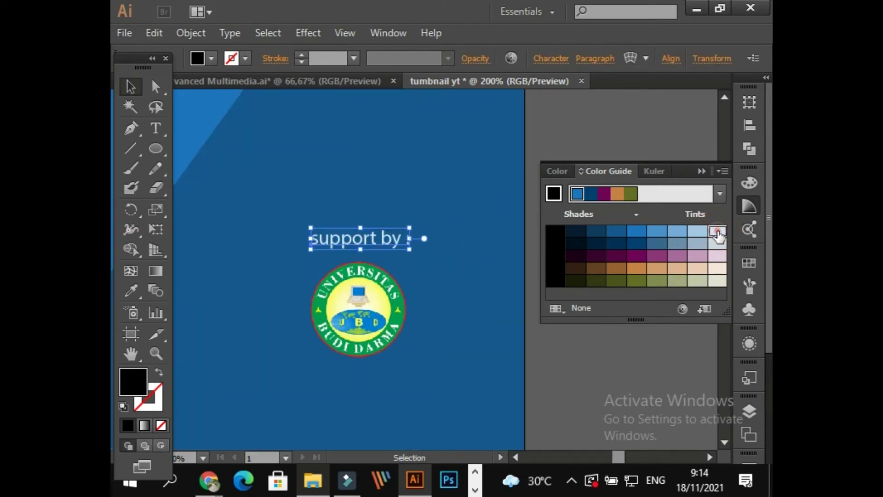
pyautogui.moveTo(387, 241); pyautogui.dragTo(390, 250)
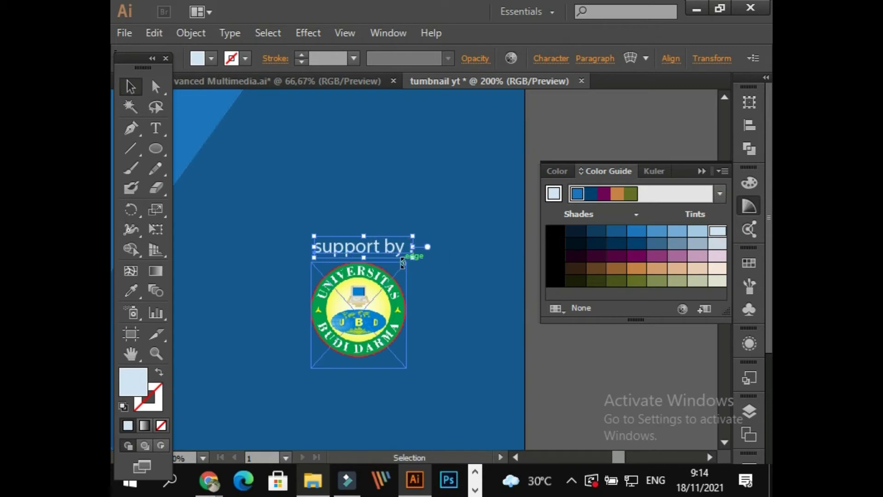
pyautogui.press('Left')
pyautogui.press('Left')
pyautogui.click(556, 370)
pyautogui.scroll(-3, 558, 370)
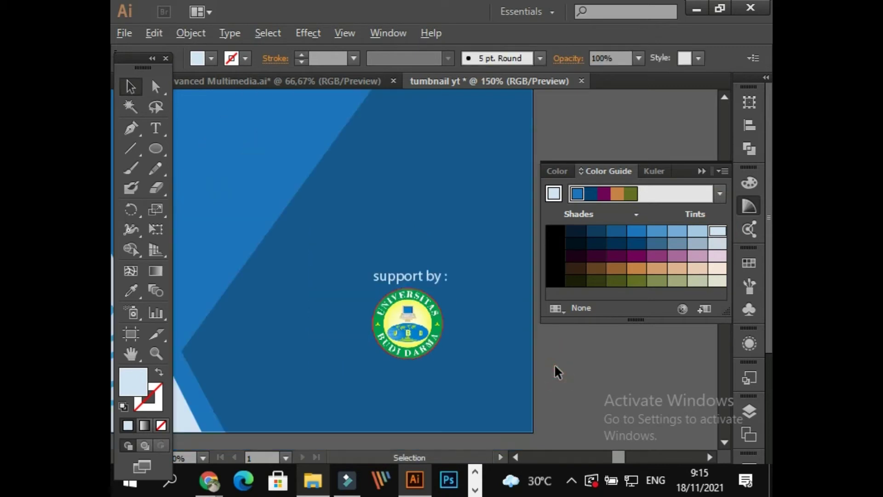
pyautogui.click(702, 171)
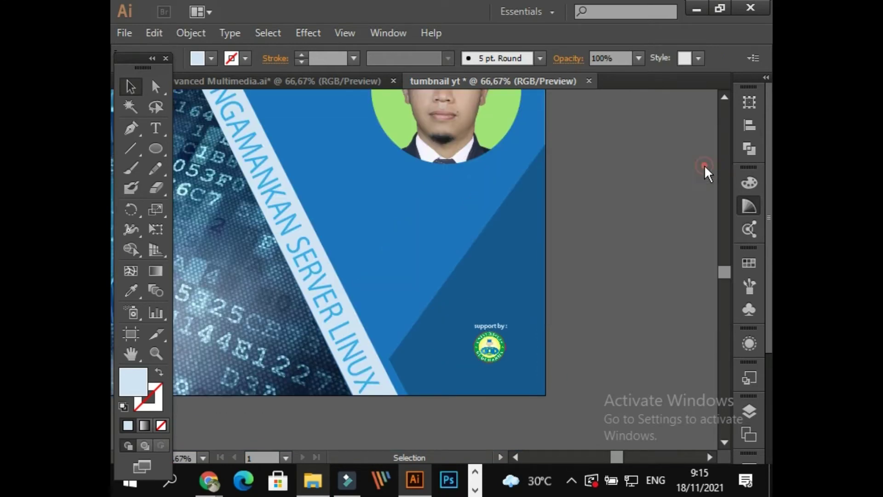
# Move the circled number 9 to the start of the white title bar and shift "Keamanan IT" to follow it.
pyautogui.press('alt')
pyautogui.scroll(1, 580, 199)
pyautogui.scroll(-2, 580, 199)
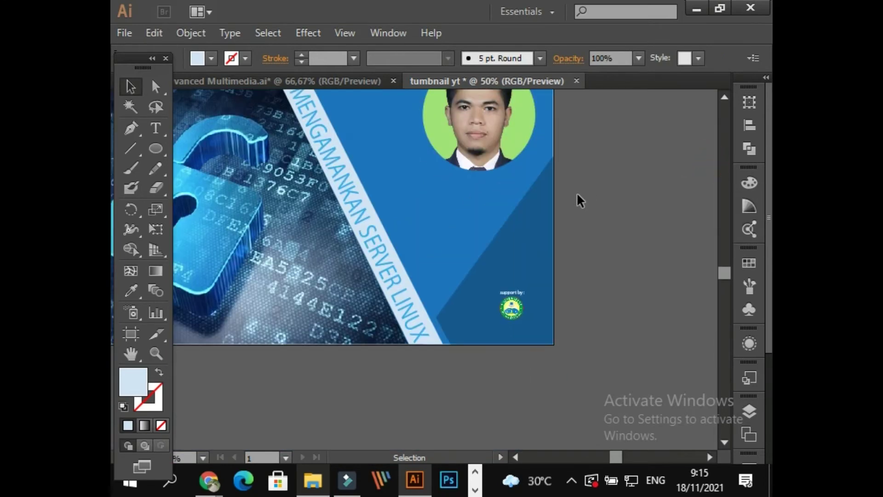
pyautogui.moveTo(580, 199); pyautogui.dragTo(705, 240)
pyautogui.scroll(-1, 551, 235)
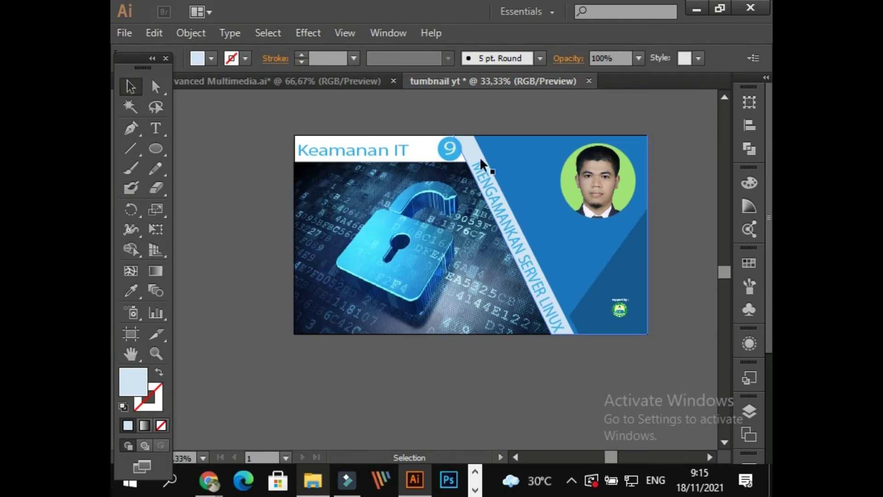
pyautogui.scroll(1, 444, 124)
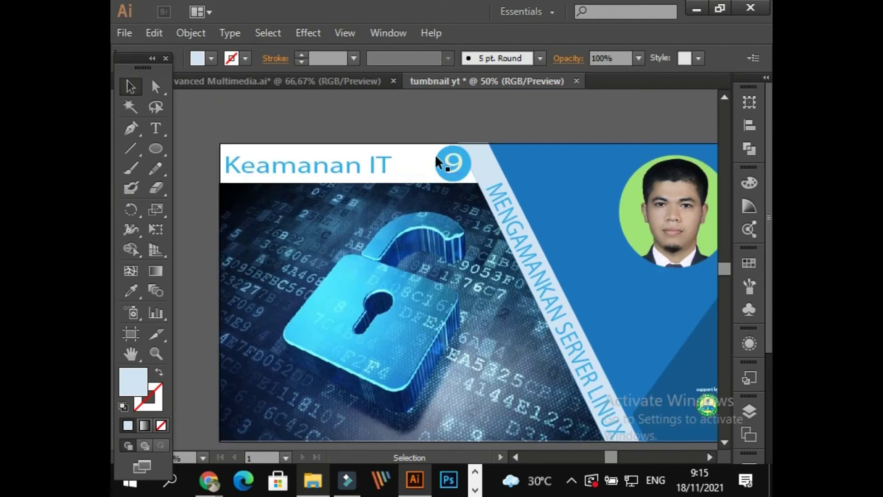
pyautogui.click(447, 175)
pyautogui.moveTo(447, 175); pyautogui.dragTo(217, 139)
pyautogui.moveTo(274, 174); pyautogui.dragTo(333, 175)
# Fine-tune the positions of the circled number 9 and the "Keamanan IT" title within the white bar.
pyautogui.click(216, 138)
pyautogui.moveTo(216, 138); pyautogui.dragTo(258, 151)
pyautogui.scroll(1, 252, 164)
pyautogui.scroll(1, 254, 163)
pyautogui.moveTo(257, 182); pyautogui.dragTo(240, 178)
pyautogui.moveTo(321, 176); pyautogui.dragTo(293, 174)
pyautogui.scroll(-1, 343, 116)
pyautogui.scroll(-2, 346, 118)
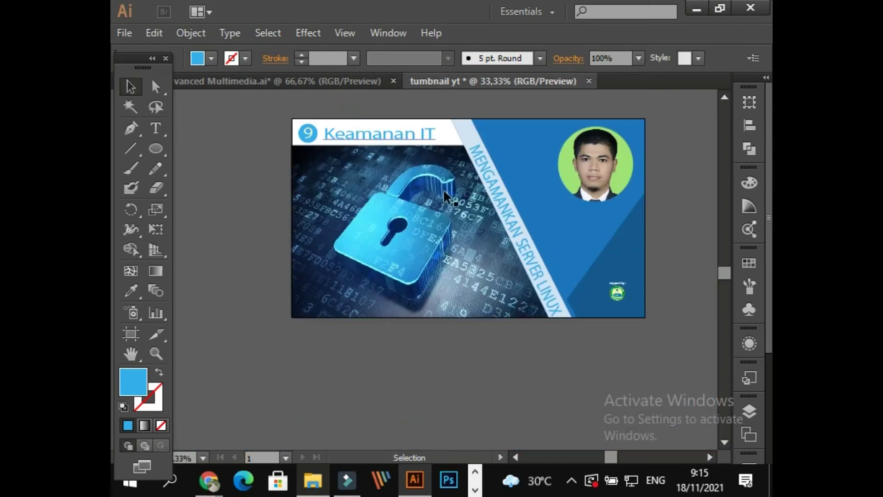
# Nudge the "MENGAMANKAN SERVER LINUX" subtitle slightly to adjust its position within the slanted band.
pyautogui.moveTo(530, 315); pyautogui.dragTo(439, 335)
pyautogui.moveTo(496, 318); pyautogui.dragTo(544, 325)
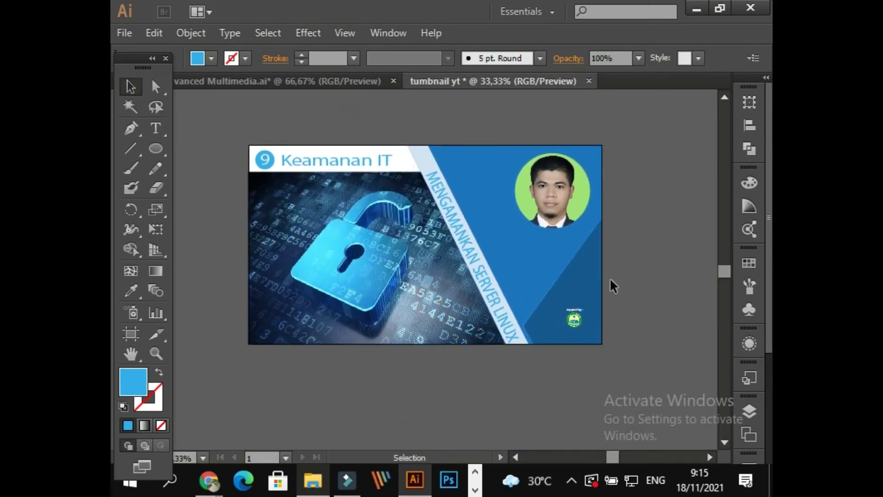
pyautogui.scroll(2, 636, 299)
pyautogui.moveTo(392, 349); pyautogui.dragTo(516, 387)
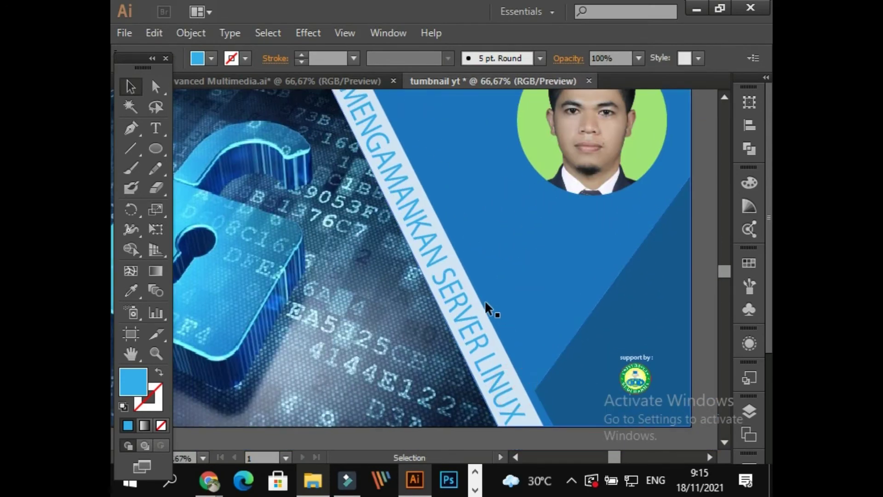
pyautogui.moveTo(463, 244); pyautogui.dragTo(493, 207)
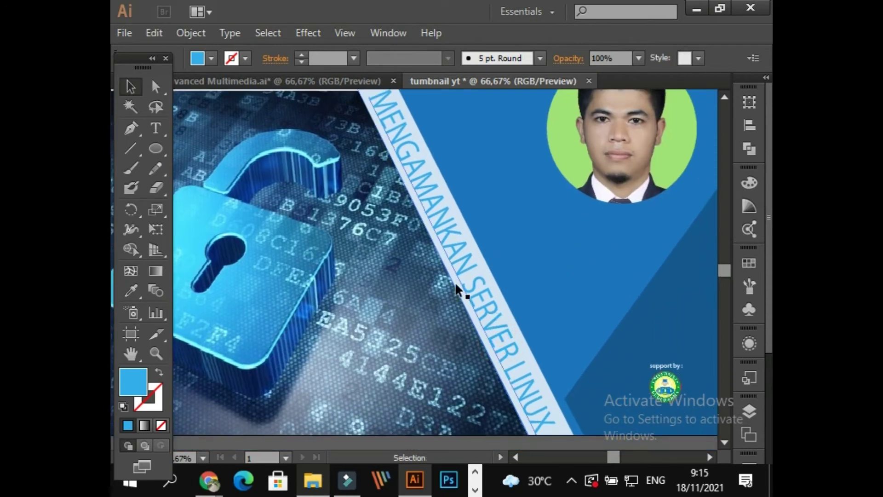
pyautogui.moveTo(462, 268); pyautogui.dragTo(461, 264)
pyautogui.scroll(-2, 460, 264)
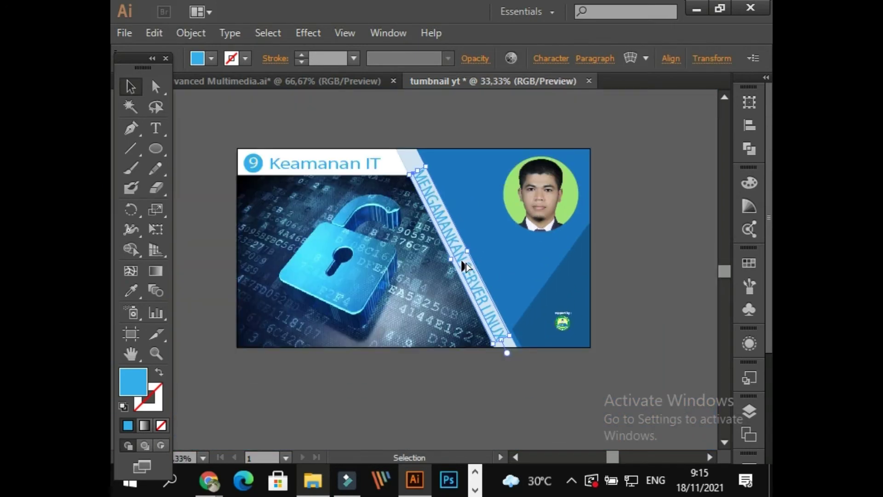
# Recolor the slanted subtitle text to a deeper blue by lowering its green value to 59 (353BEA), and deselect it.
pyautogui.scroll(2, 464, 266)
pyautogui.moveTo(552, 339); pyautogui.dragTo(487, 280)
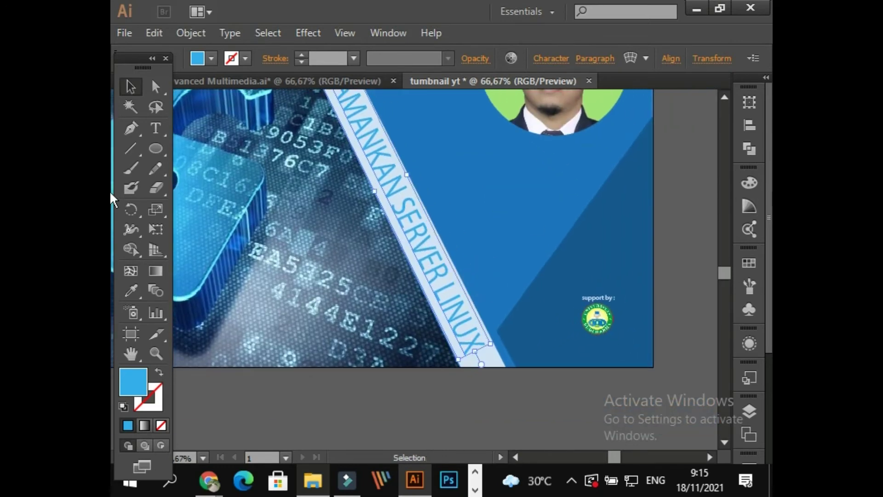
pyautogui.click(749, 183)
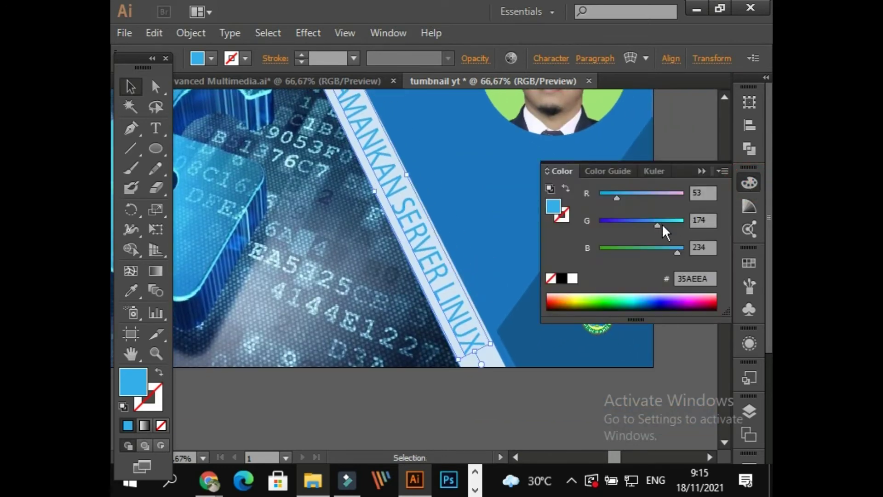
pyautogui.moveTo(661, 225); pyautogui.dragTo(617, 227)
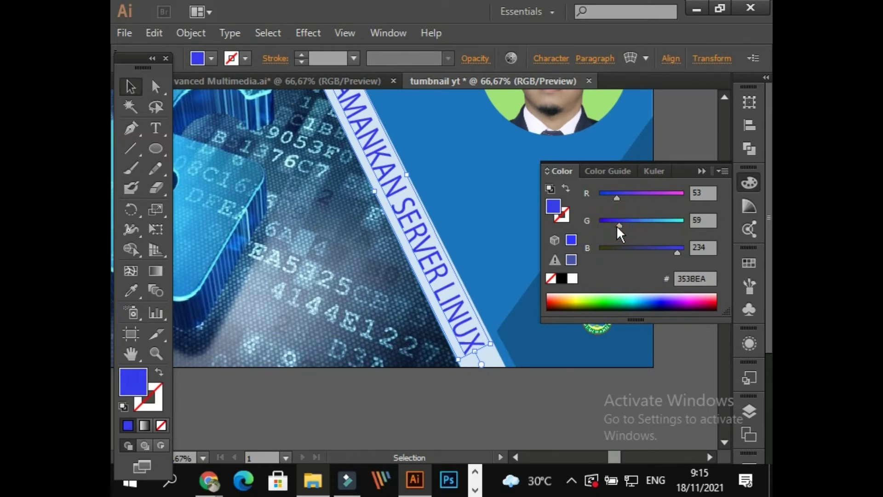
pyautogui.click(701, 169)
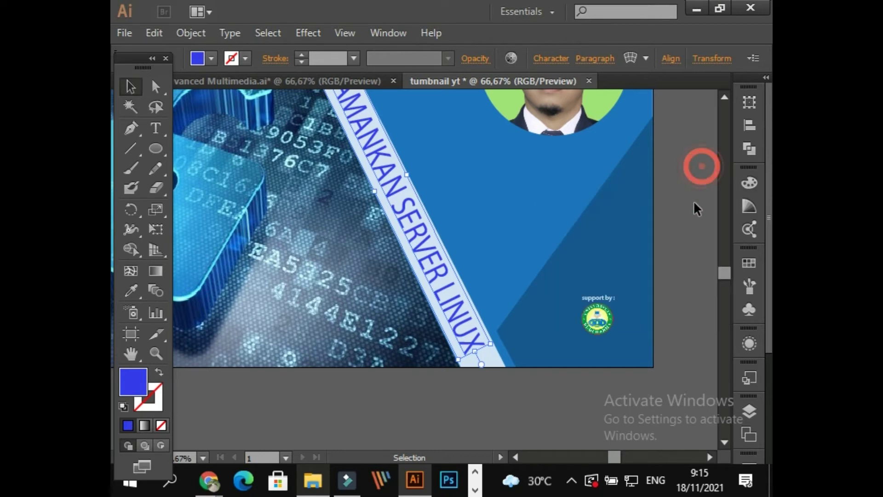
pyautogui.click(697, 208)
pyautogui.hotkey('ctrl', '-')
pyautogui.hotkey('ctrl', '-')
pyautogui.moveTo(624, 224); pyautogui.dragTo(537, 298)
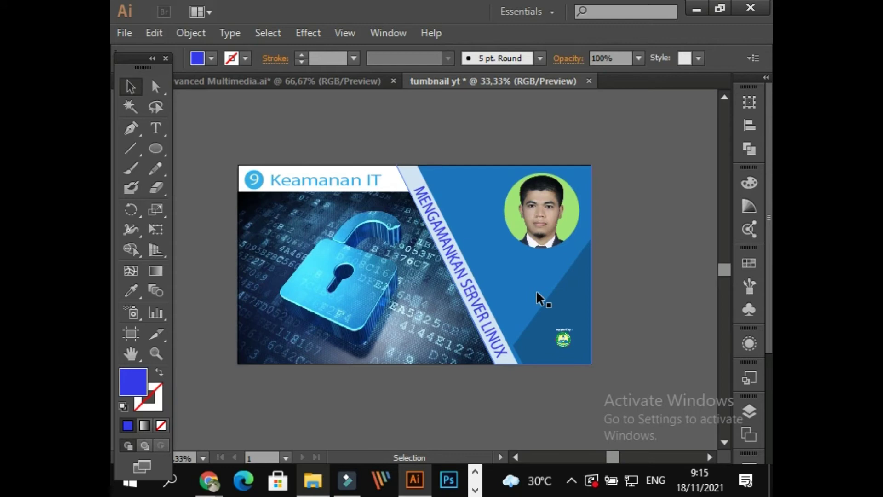
# Start exporting the thumbnail and choose JPEG (*.JPG) as the file type.
pyautogui.click(122, 32)
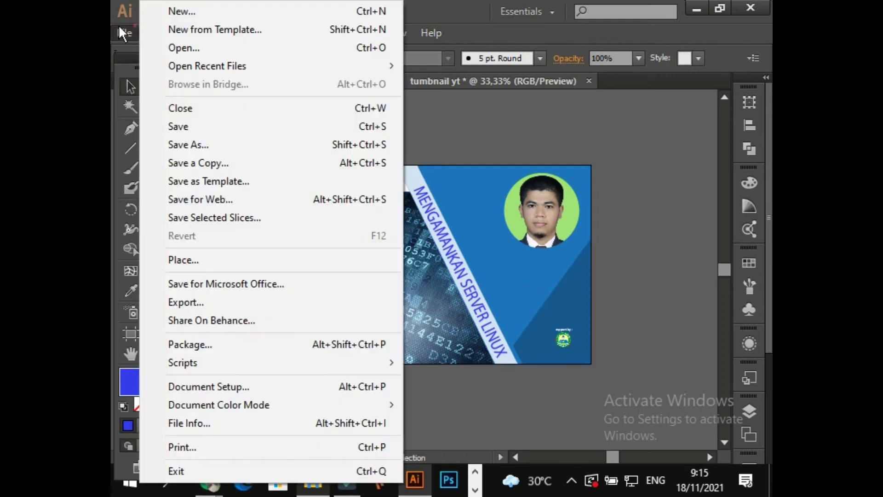
pyautogui.click(201, 301)
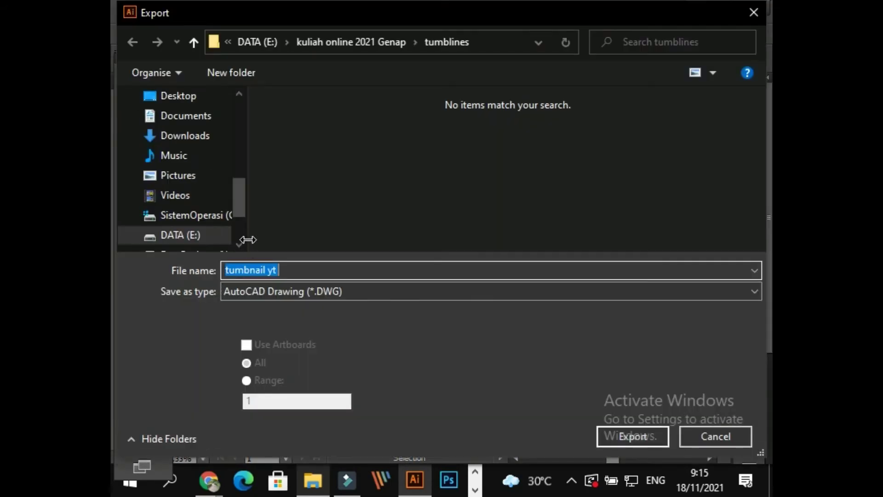
pyautogui.click(326, 290)
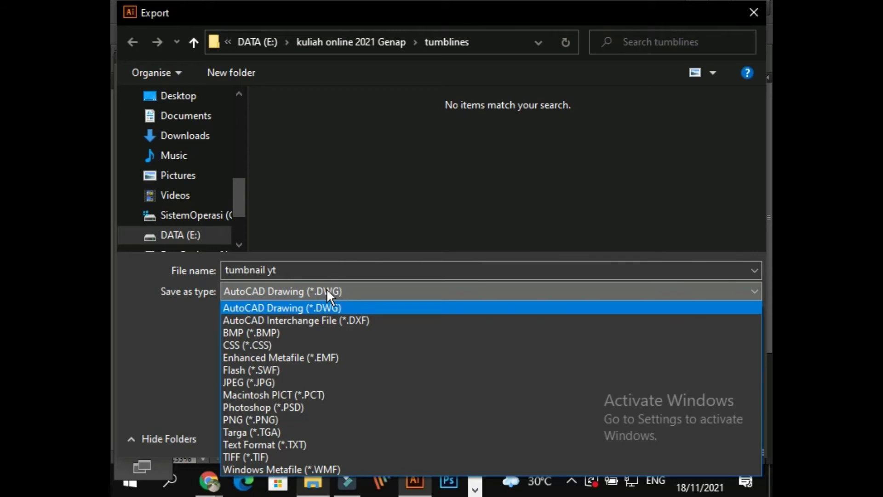
pyautogui.press('j')
pyautogui.press('Return')
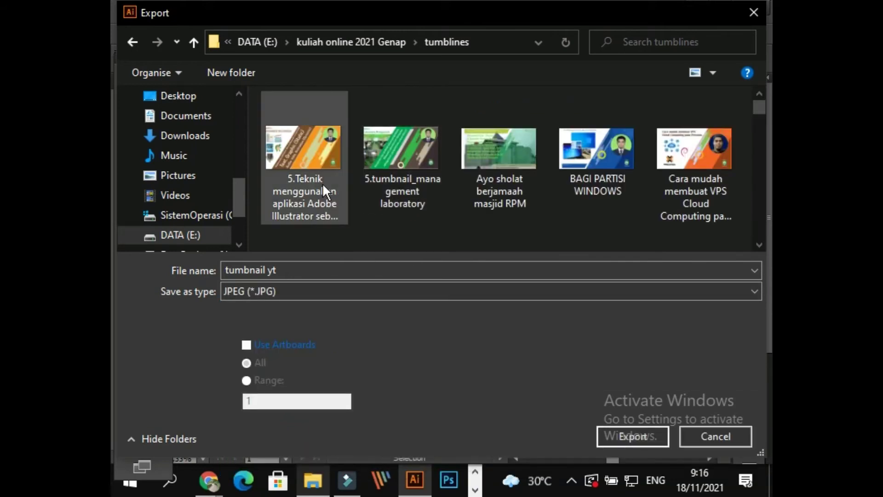
# Set the export destination to the "bahan konten vidio yt" folder inside "Kuliah online 2" on the DATA (E:) drive.
pyautogui.click(388, 207)
pyautogui.hotkey('alt', 'Up')
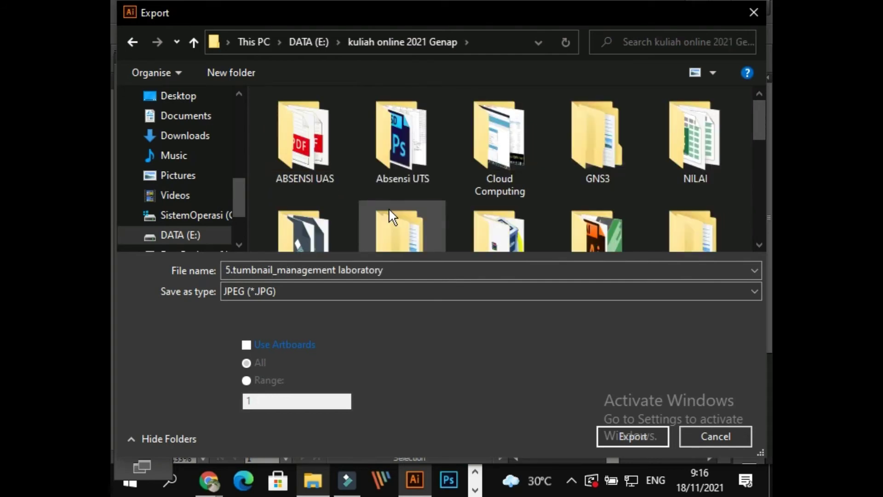
pyautogui.click(206, 233)
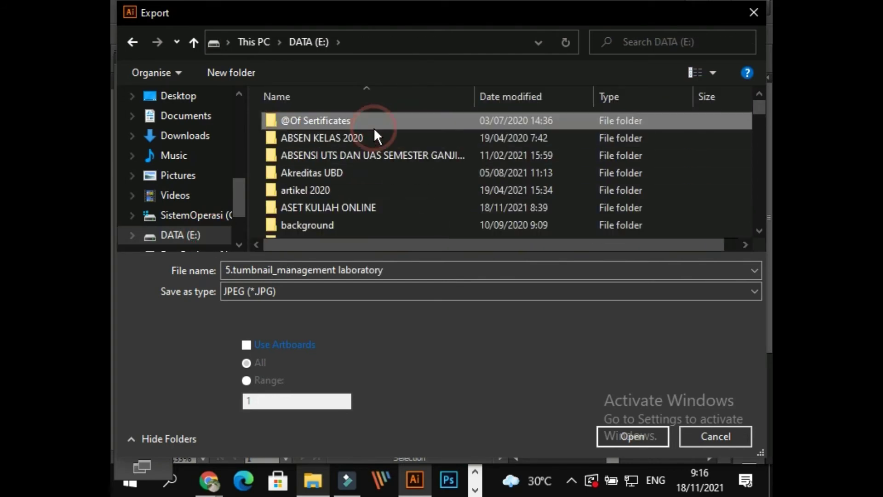
pyautogui.scroll(-5, 374, 128)
pyautogui.press('Down')
pyautogui.press('Down')
pyautogui.press('Down')
pyautogui.press('Down')
pyautogui.press('Down')
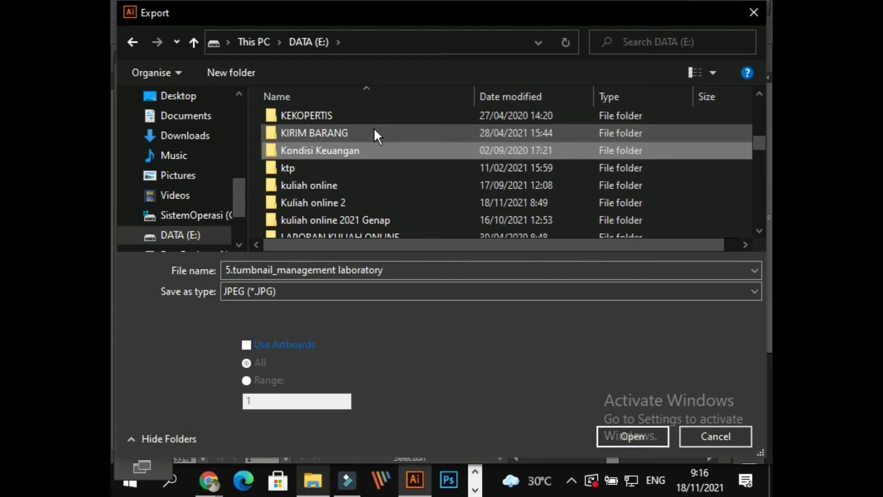
pyautogui.press('Return')
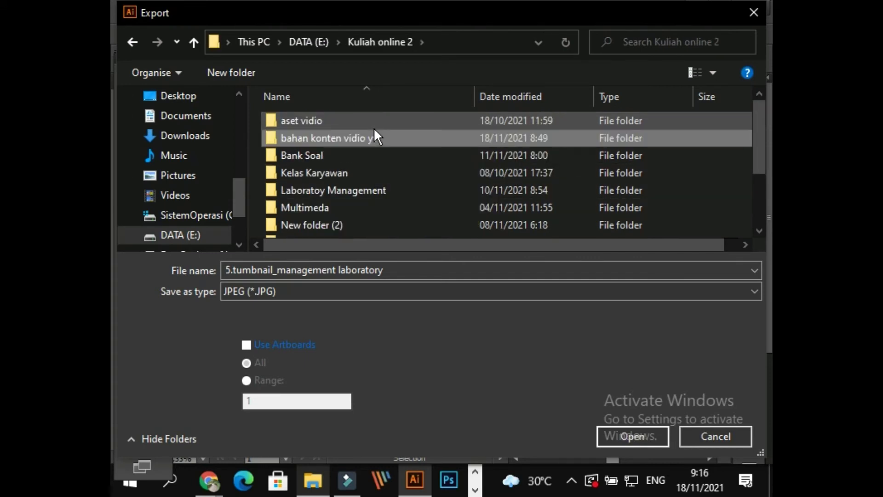
pyautogui.doubleClick(373, 135)
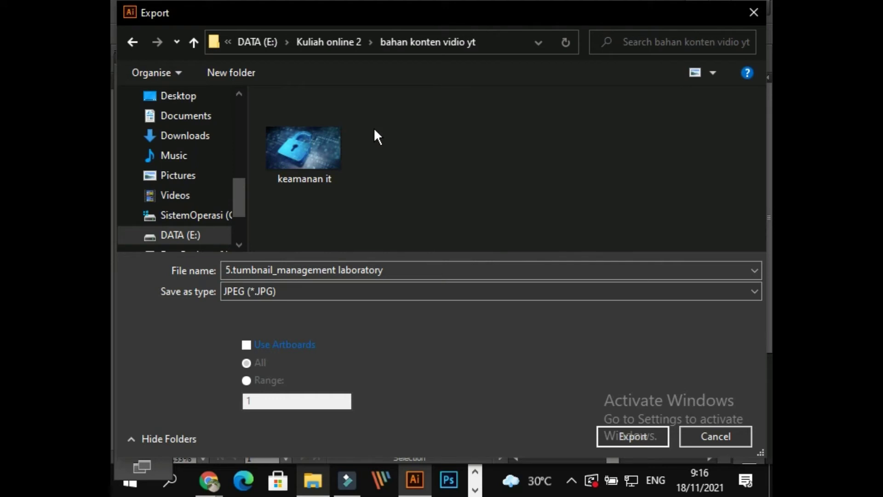
# Name the export file "tumbanail" and export the JPEG using RGB, quality 5 (Medium) and High (300 ppi) resolution.
pyautogui.tripleClick(383, 271)
pyautogui.write('tumbanail')
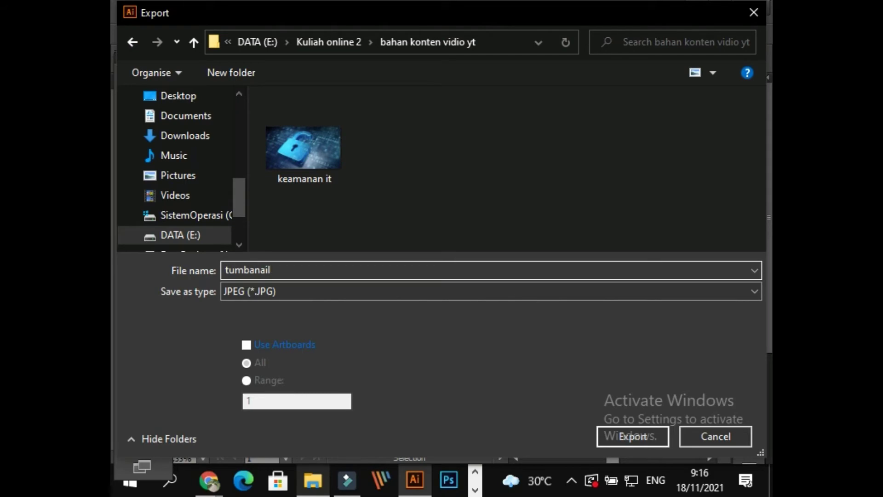
pyautogui.press('Return')
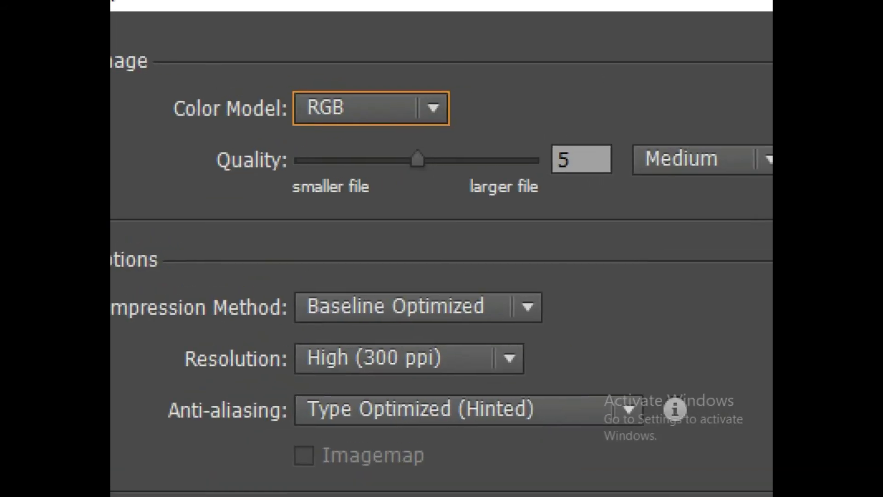
pyautogui.click(632, 124)
pyautogui.moveTo(531, 115)
pyautogui.mouseDown()
pyautogui.moveTo(630, 168)
pyautogui.moveTo(528, 219)
pyautogui.mouseUp()
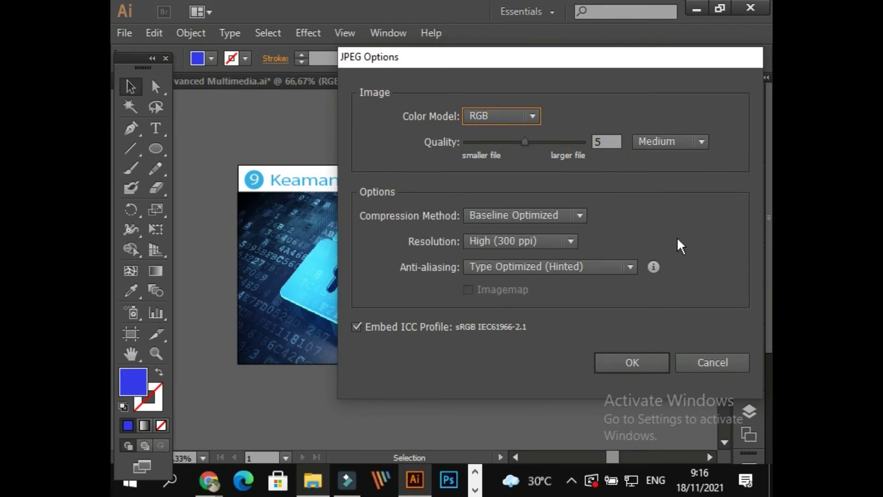
pyautogui.click(640, 364)
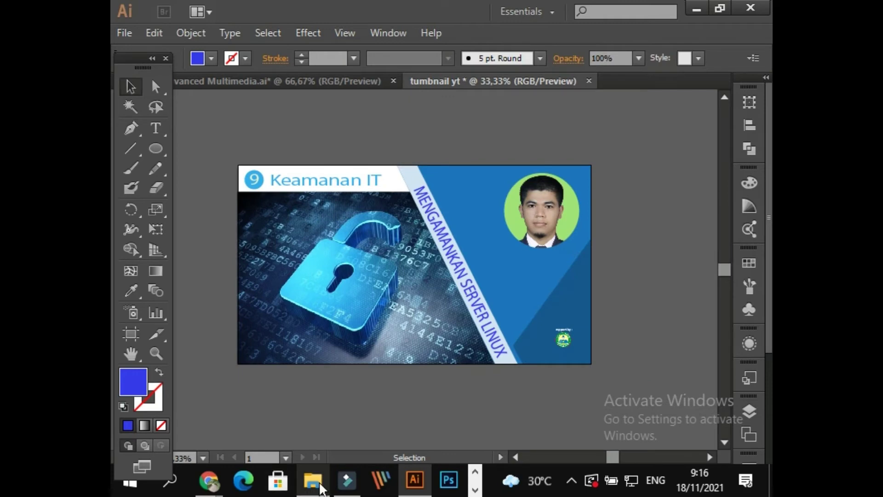
# Switch to File Explorer, view the exported "tumbanail" image from the recent files in Quick access, and close it.
pyautogui.click(313, 481)
pyautogui.moveTo(301, 300); pyautogui.dragTo(304, 166)
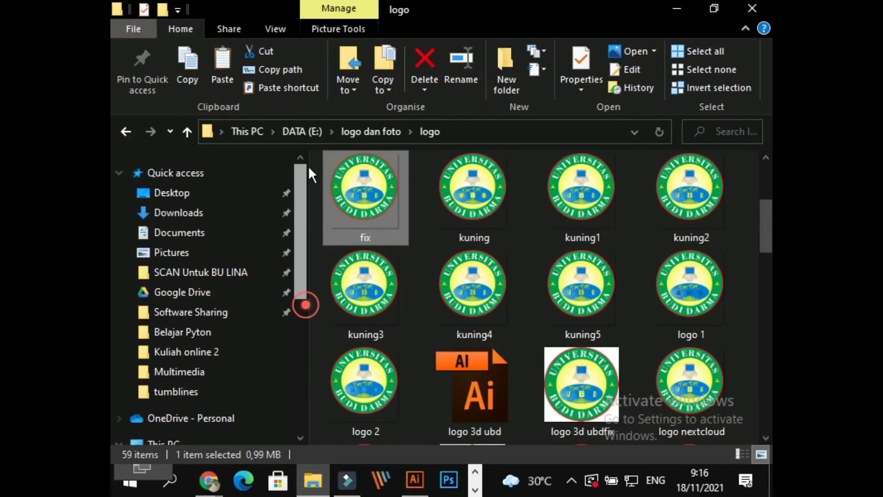
pyautogui.click(190, 172)
pyautogui.scroll(-3, 272, 338)
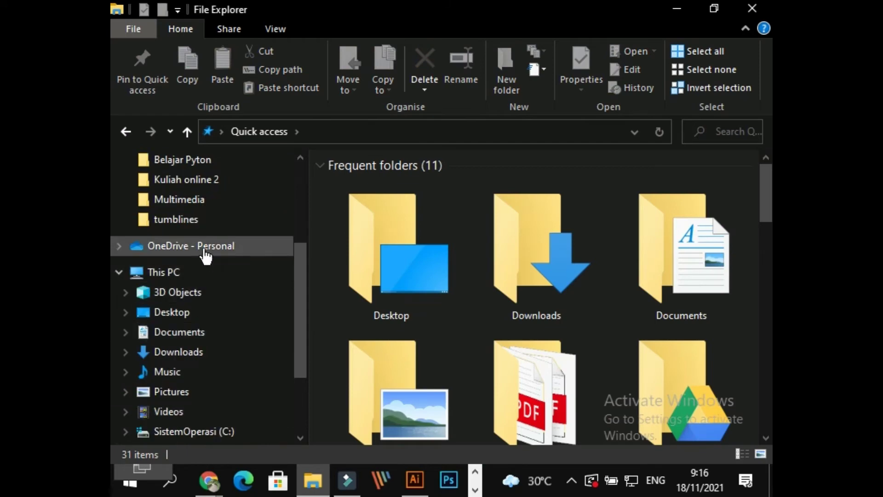
pyautogui.scroll(-1, 257, 285)
pyautogui.scroll(-5, 360, 344)
pyautogui.scroll(-5, 368, 338)
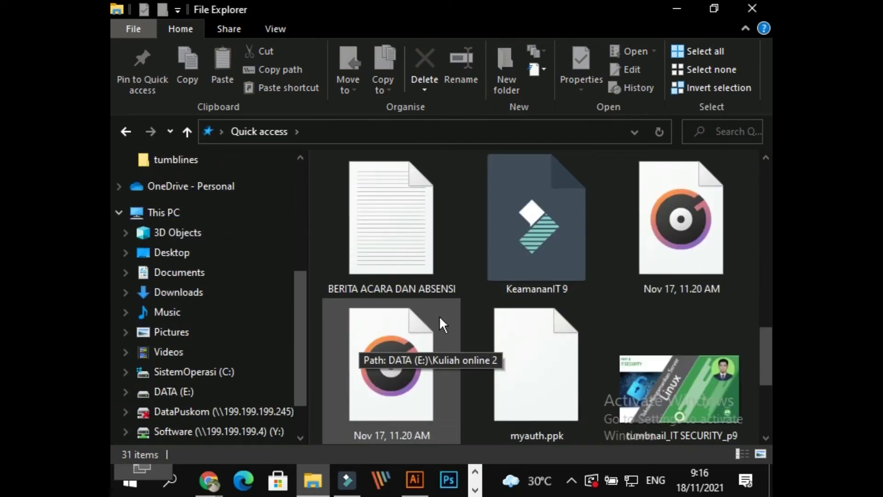
pyautogui.scroll(2, 450, 299)
pyautogui.doubleClick(407, 260)
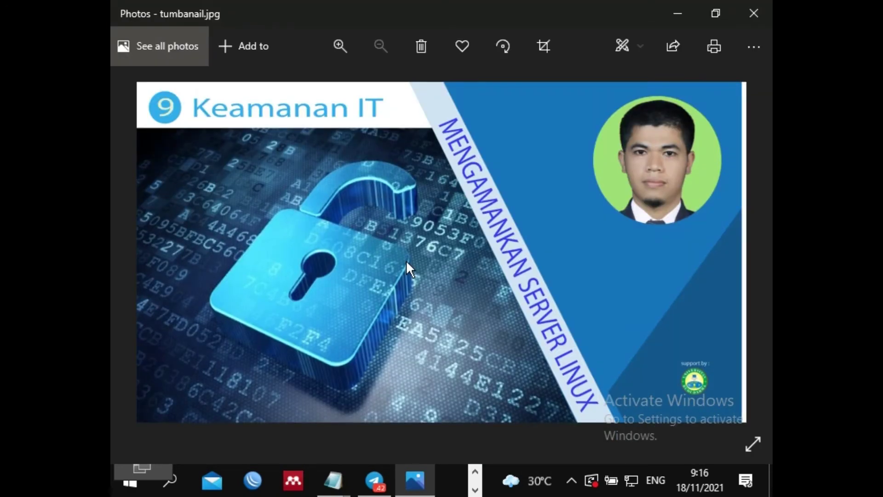
pyautogui.click(758, 16)
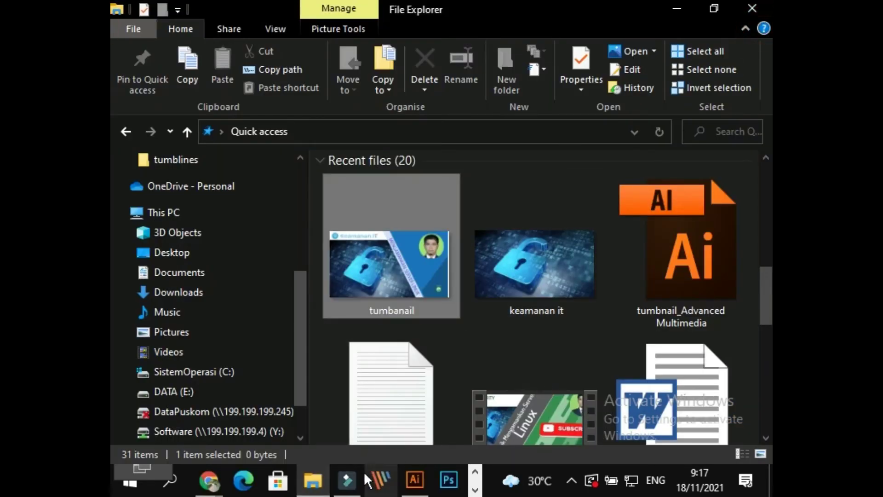
# Switch to the untitled Notepad task list and highlight the line "membuat logo vidio".
pyautogui.click(476, 469)
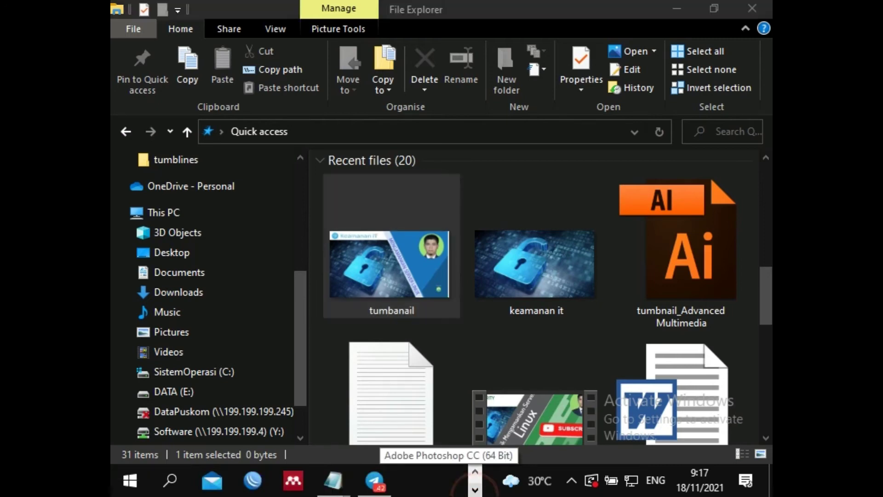
pyautogui.click(475, 490)
pyautogui.moveTo(332, 485)
pyautogui.click(424, 420)
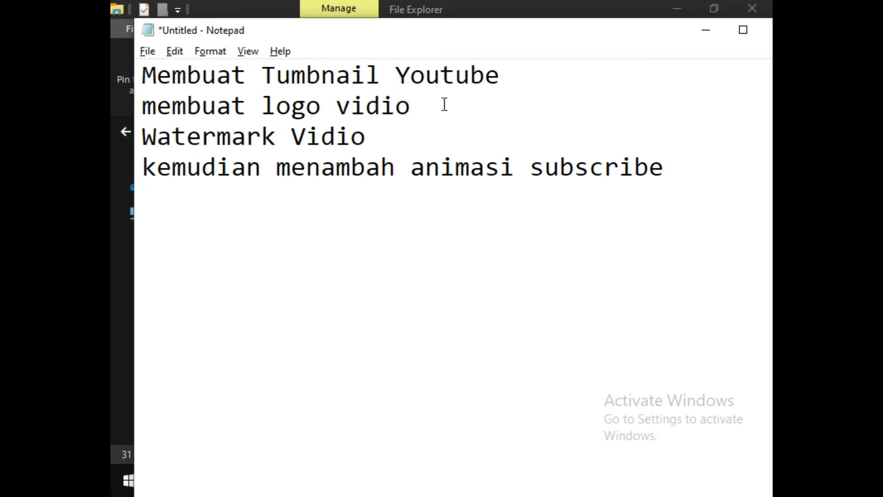
pyautogui.moveTo(442, 104); pyautogui.dragTo(147, 118)
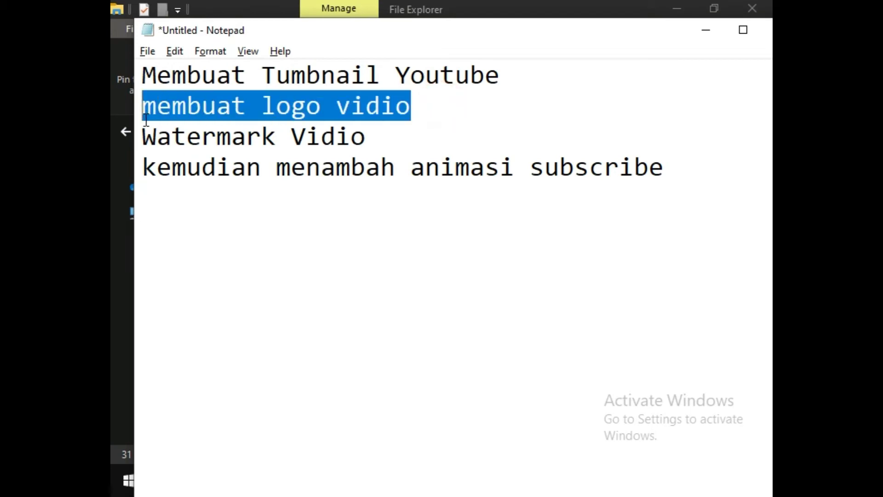
# Switch back to the "tumbnail yt" document in Illustrator with nothing selected.
pyautogui.hotkey('alt', 'Tab')
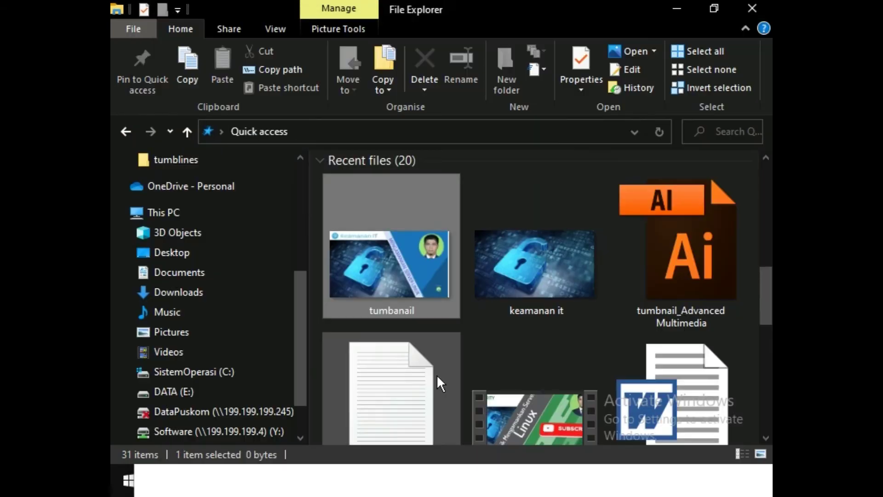
pyautogui.hotkey('alt', 'Tab')
pyautogui.hotkey('alt', 'Tab')
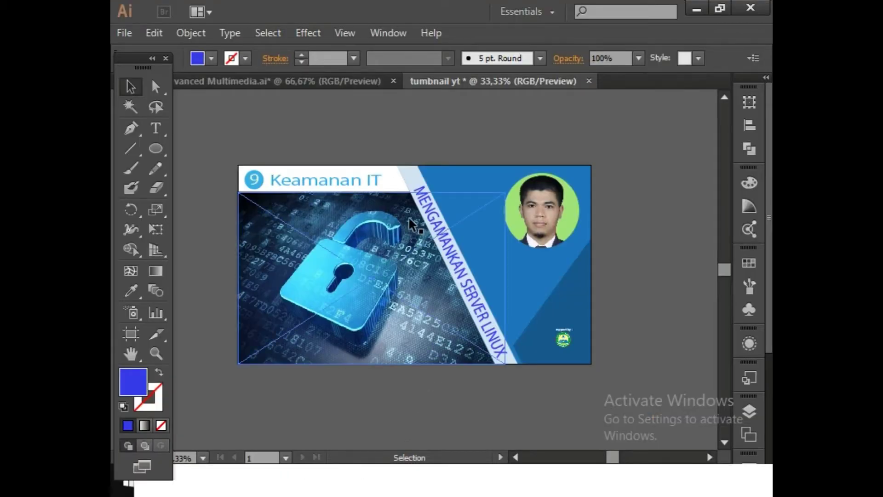
pyautogui.click(268, 111)
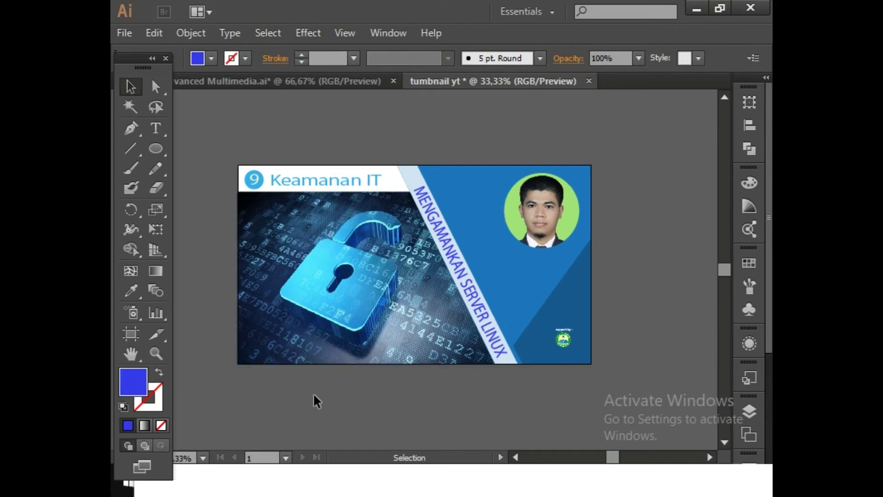
# Switch to the "KeamananIT 9" project in Wondershare Filmora and move the playhead to about 00:01:04.
pyautogui.hotkey('alt', 'Tab')
pyautogui.hotkey('alt', 'Tab')
pyautogui.hotkey('alt', 'Tab')
pyautogui.hotkey('alt', 'Tab')
pyautogui.hotkey('alt', 'Tab')
pyautogui.hotkey('alt', 'Tab')
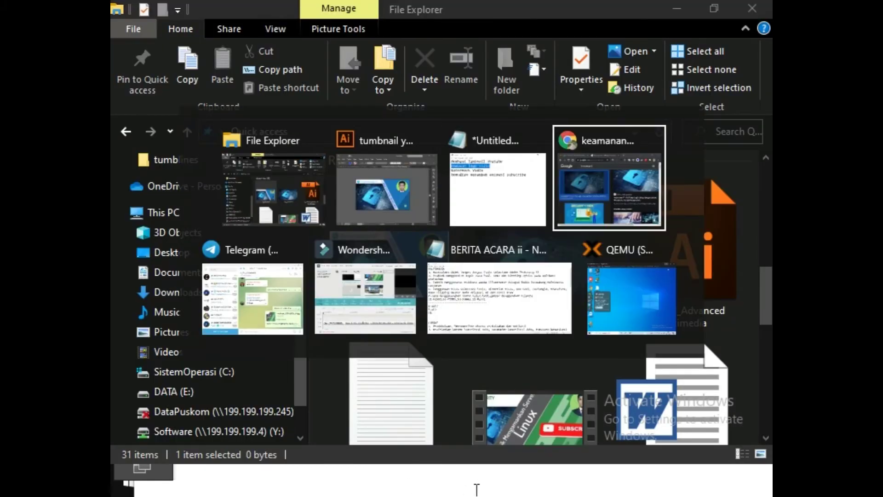
pyautogui.hotkey('alt', 'Tab')
pyautogui.hotkey('alt', 'Tab')
pyautogui.hotkey('alt', 'Tab')
pyautogui.hotkey('alt', 'Tab')
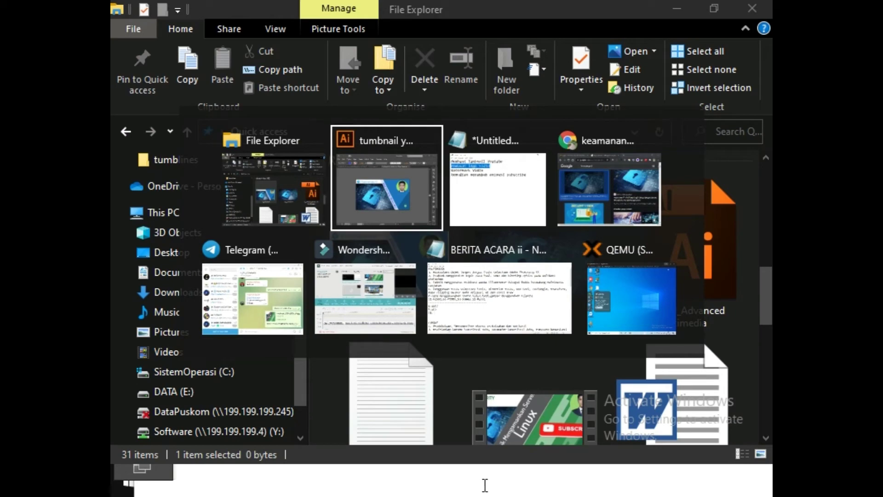
pyautogui.hotkey('alt', 'Tab')
pyautogui.hotkey('alt', 'Tab')
pyautogui.hotkey('alt', 'Tab')
pyautogui.hotkey('alt', 'Tab')
pyautogui.hotkey('alt', 'Tab')
pyautogui.hotkey('alt', 'Tab')
pyautogui.hotkey('alt', 'Tab')
pyautogui.hotkey('alt', 'Tab')
pyautogui.hotkey('alt', 'Tab')
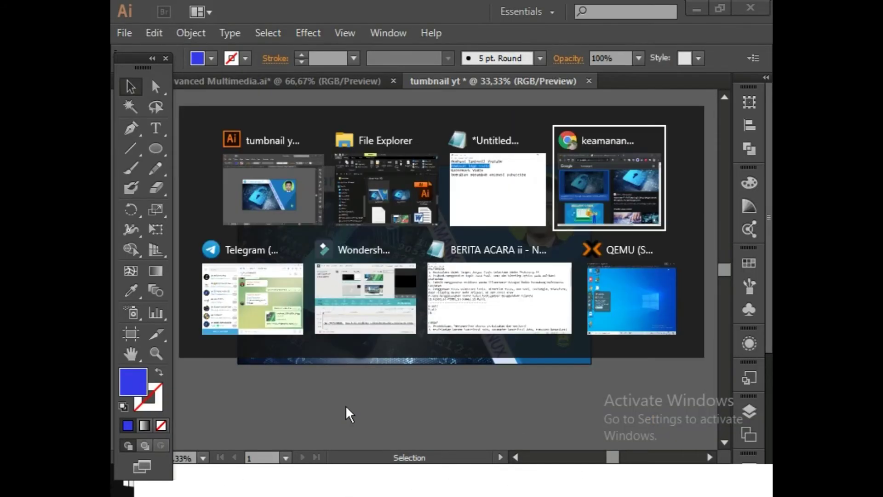
pyautogui.hotkey('alt', 'Tab')
pyautogui.hotkey('alt', 'Tab')
pyautogui.hotkey('alt', 'Tab')
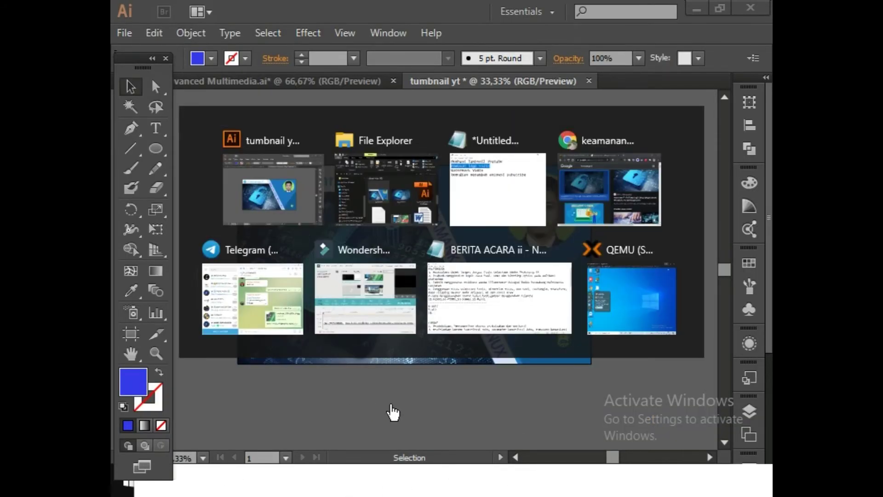
pyautogui.hotkey('alt', 'Tab')
pyautogui.hotkey('alt', 'Tab')
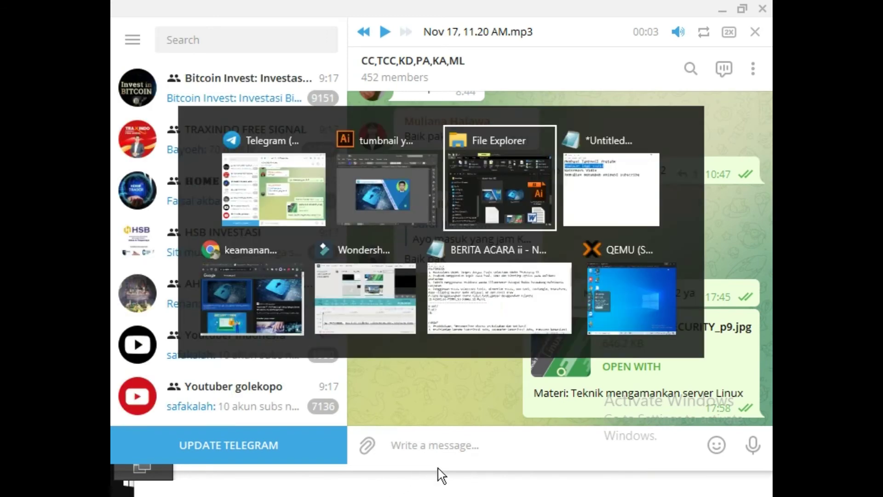
pyautogui.hotkey('alt', 'Tab')
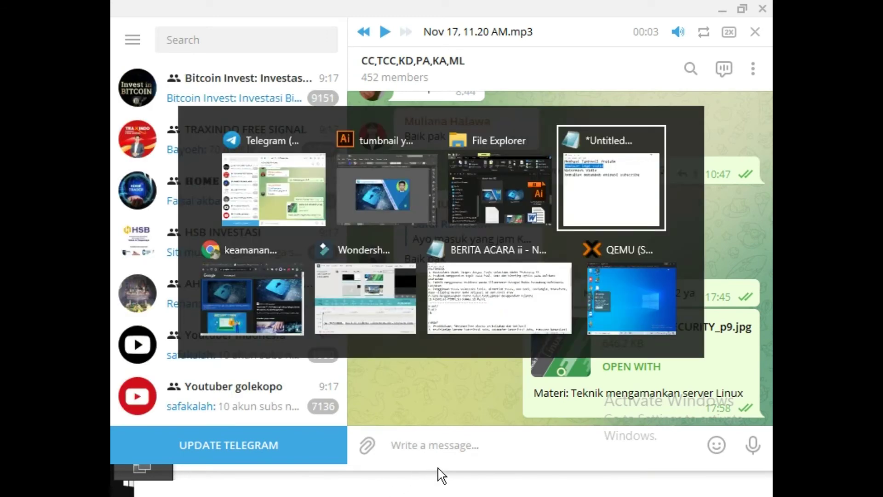
pyautogui.hotkey('alt', 'Tab')
pyautogui.hotkey('alt', 'Tab')
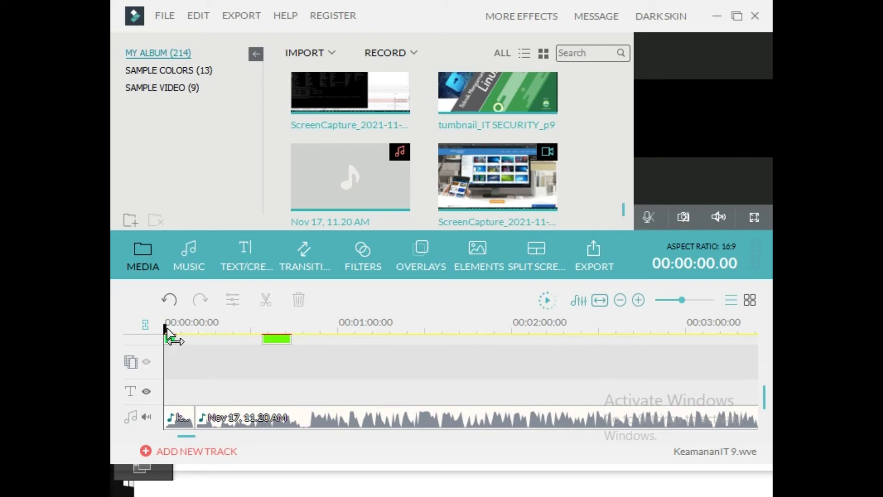
pyautogui.moveTo(166, 328); pyautogui.dragTo(351, 368)
# Switch to File Explorer, play the recent Part 9 IT Security video, and scrub through its opening minute.
pyautogui.hotkey('alt', 'Tab')
pyautogui.hotkey('alt', 'Tab')
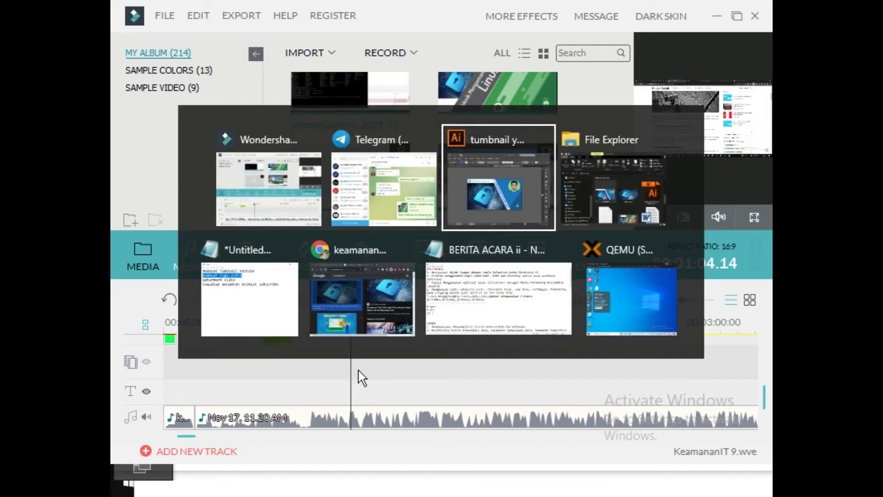
pyautogui.hotkey('alt', 'Tab')
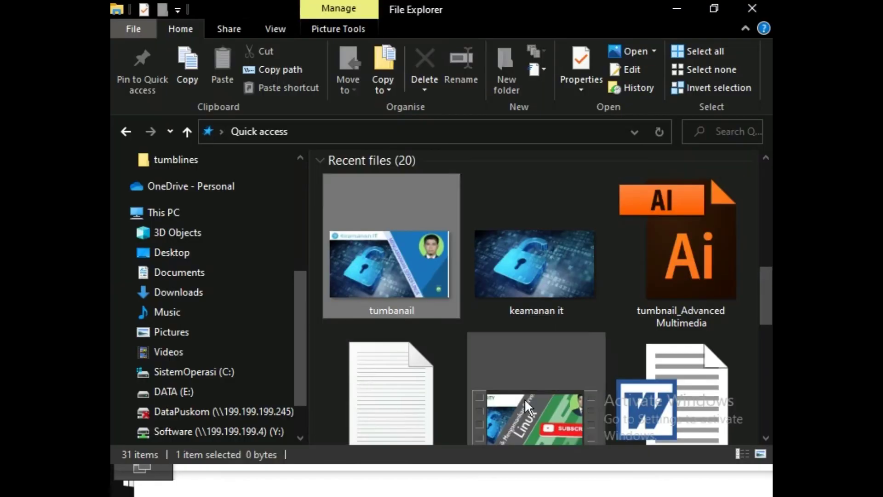
pyautogui.doubleClick(531, 416)
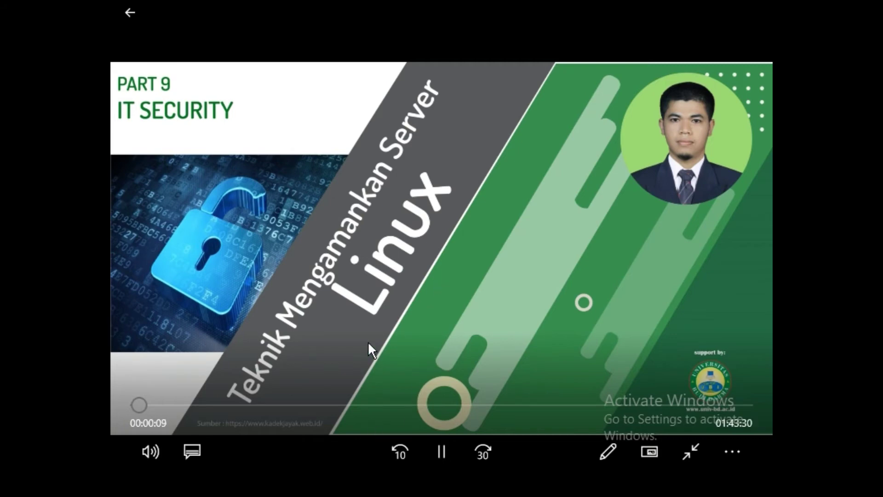
pyautogui.moveTo(145, 404)
pyautogui.mouseDown()
pyautogui.moveTo(217, 404)
pyautogui.moveTo(148, 394)
pyautogui.mouseUp()
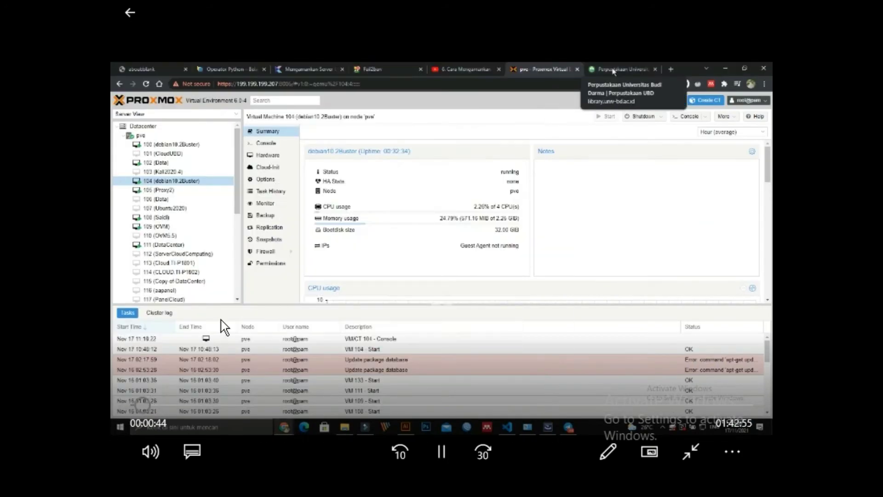
pyautogui.moveTo(257, 246)
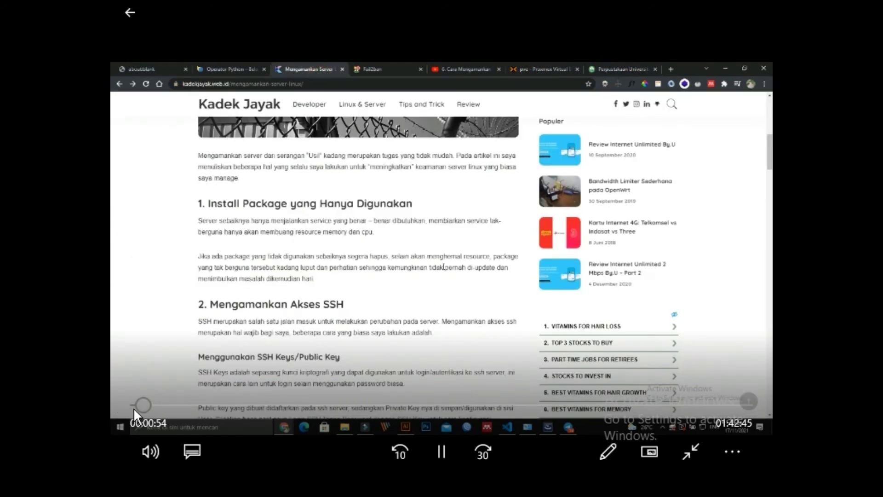
pyautogui.moveTo(144, 409); pyautogui.dragTo(159, 378)
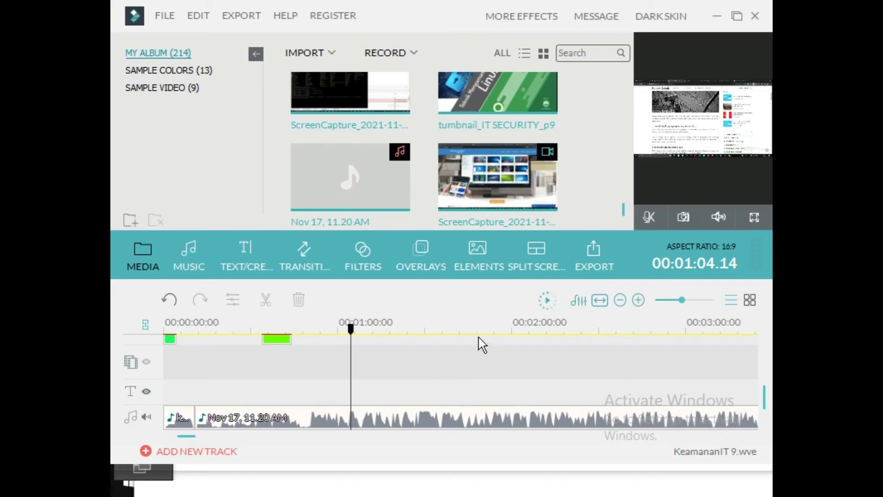
# Switch back to the "tumbnail yt" document in Illustrator and clear the selection.
pyautogui.hotkey('alt', 'Tab')
pyautogui.hotkey('alt', 'Tab')
pyautogui.hotkey('alt', 'Tab')
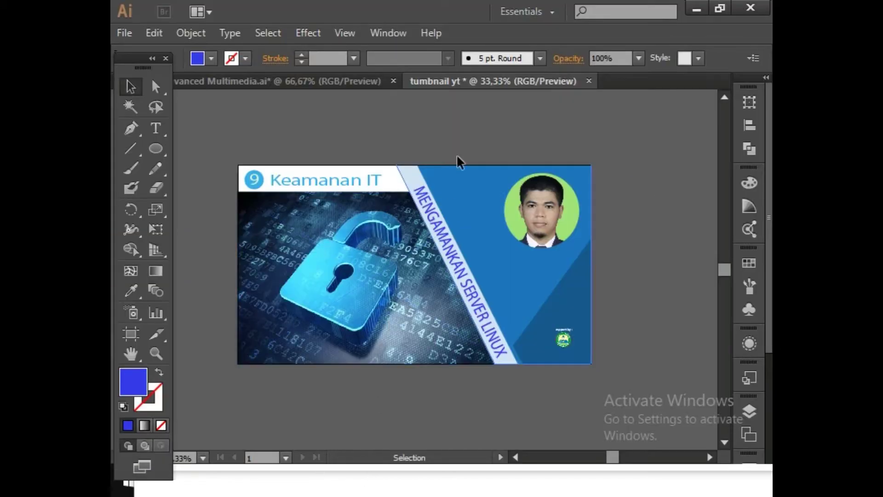
pyautogui.click(345, 99)
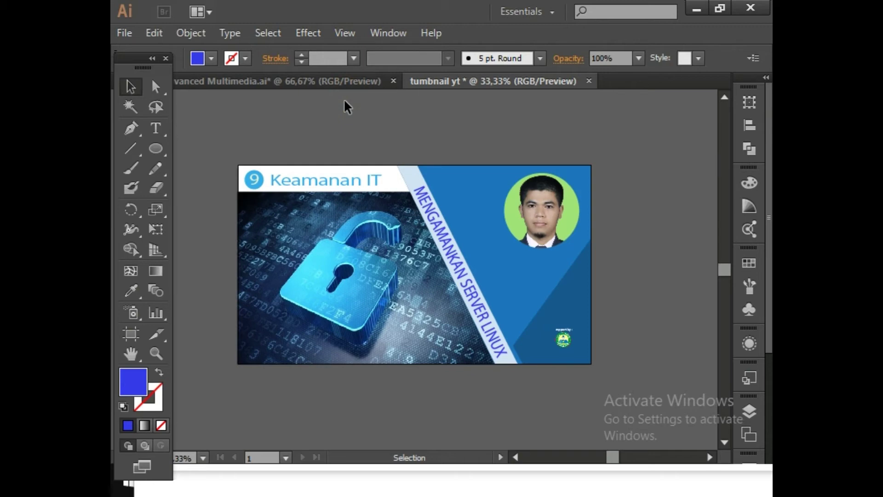
# Start a new document and name it "logo yotube".
pyautogui.click(124, 33)
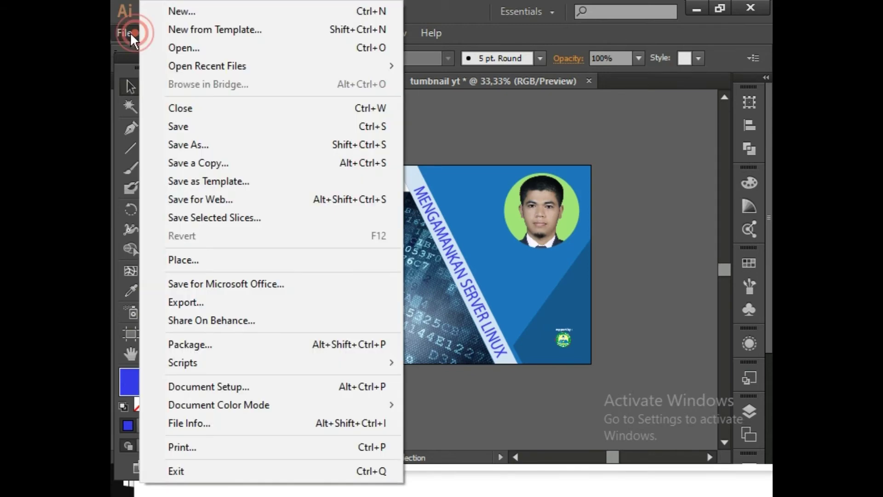
pyautogui.click(175, 12)
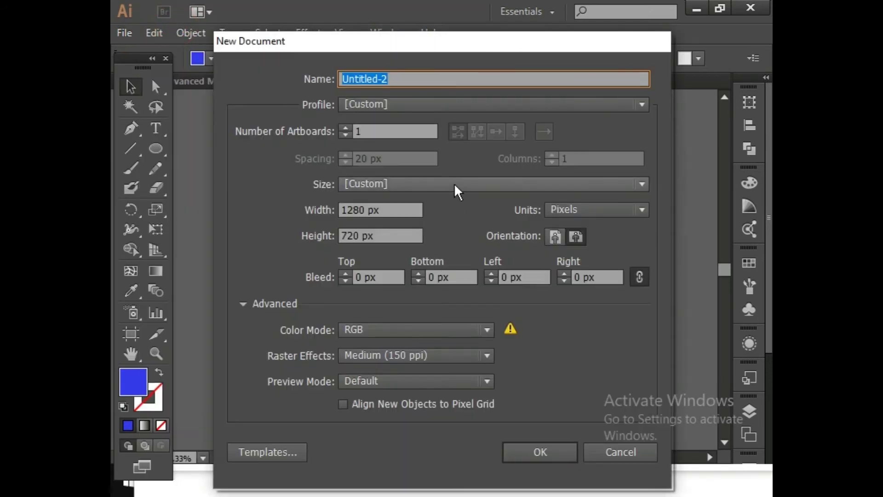
pyautogui.press('BackSpace')
pyautogui.write('logo y')
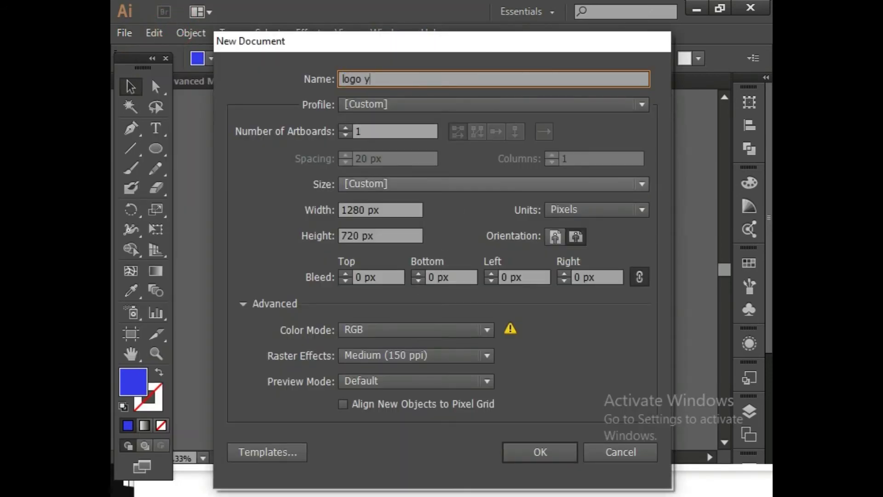
pyautogui.write('otu')
pyautogui.press('BackSpace')
pyautogui.write('otube')
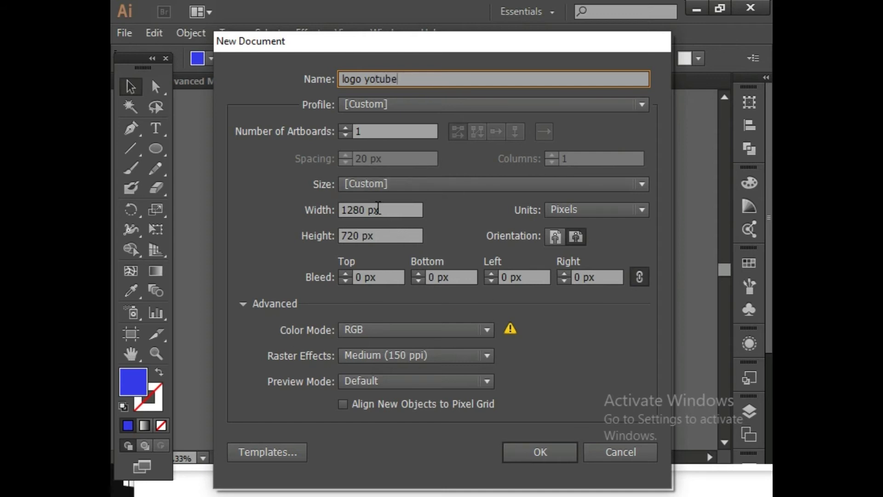
# Set the new document's width to 720 px, keep the units in pixels, and create it.
pyautogui.doubleClick(376, 209)
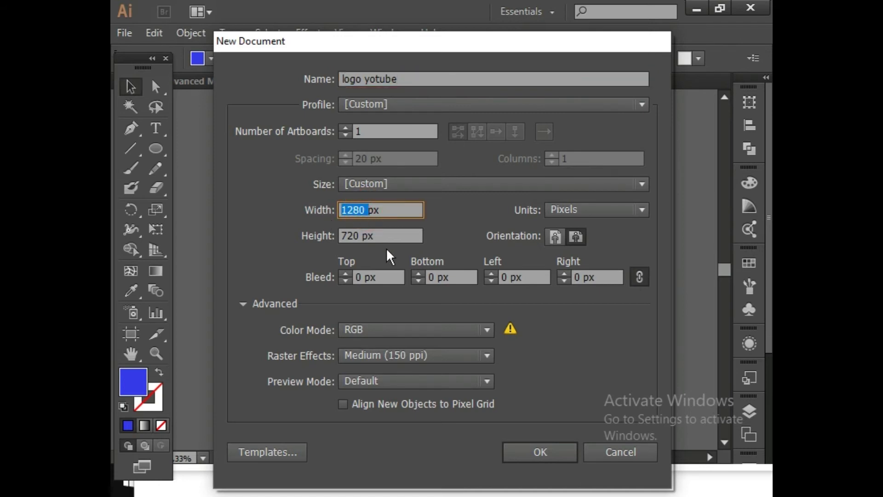
pyautogui.write('720')
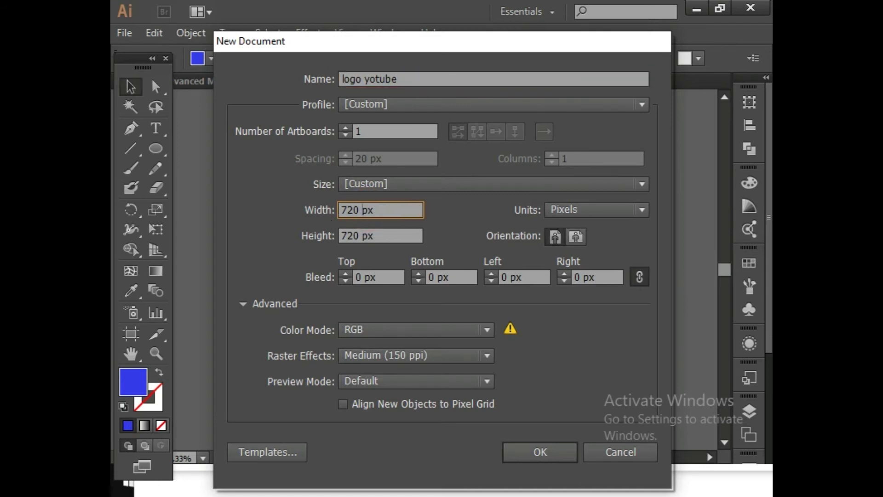
pyautogui.click(630, 211)
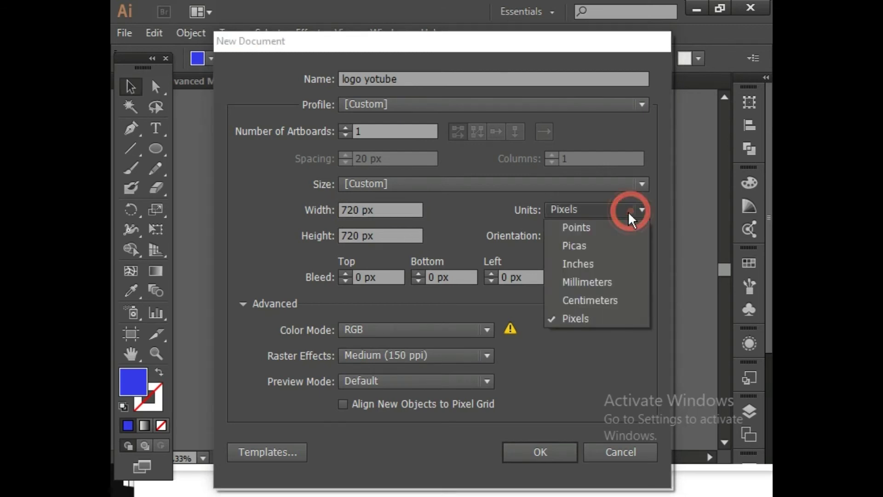
pyautogui.click(607, 298)
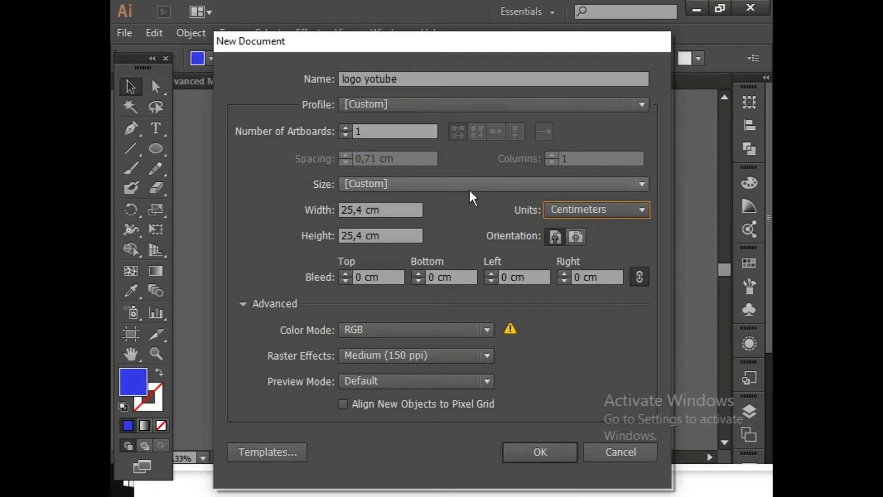
pyautogui.click(611, 209)
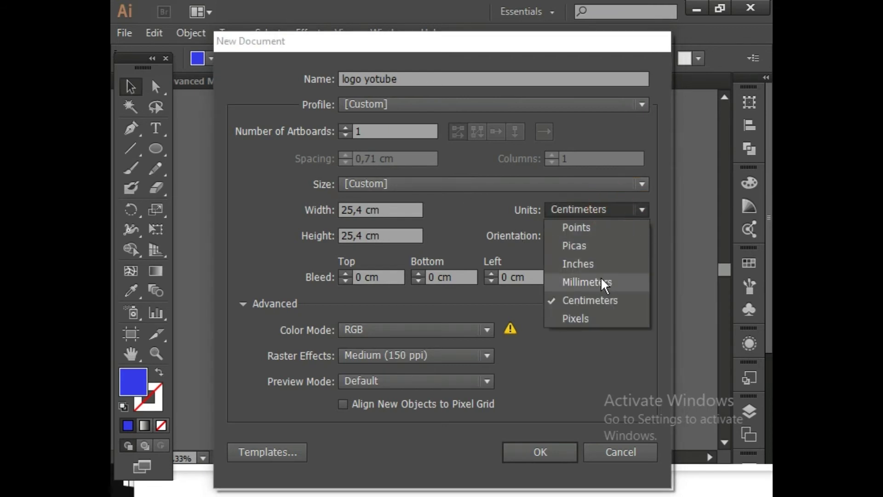
pyautogui.click(596, 317)
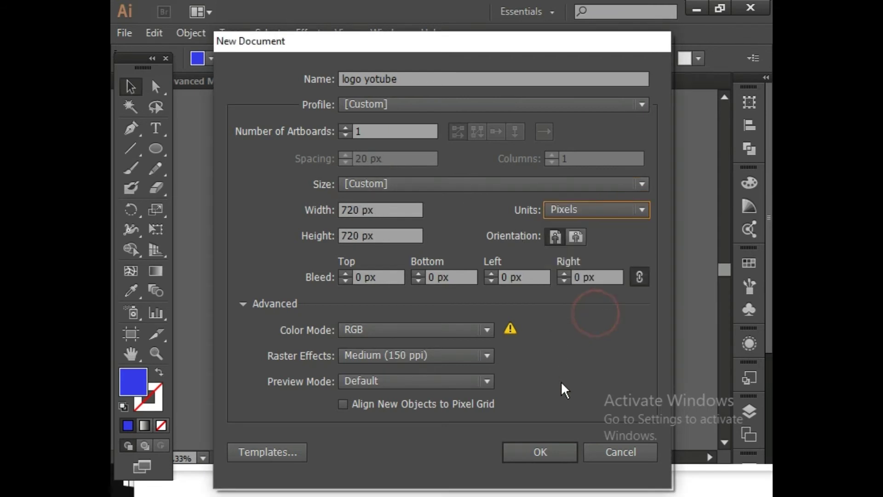
pyautogui.click(542, 450)
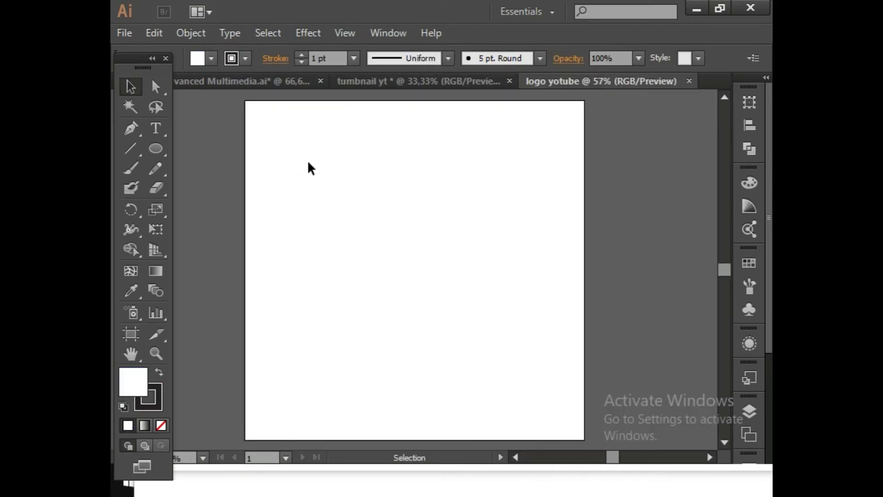
# Add a point-text letter "S" in the upper-left area of the blank artboard.
pyautogui.click(156, 127)
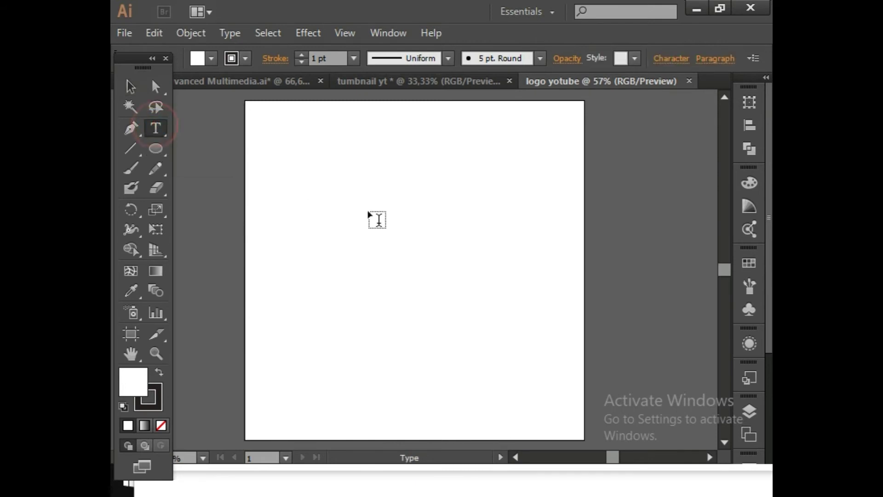
pyautogui.click(327, 205)
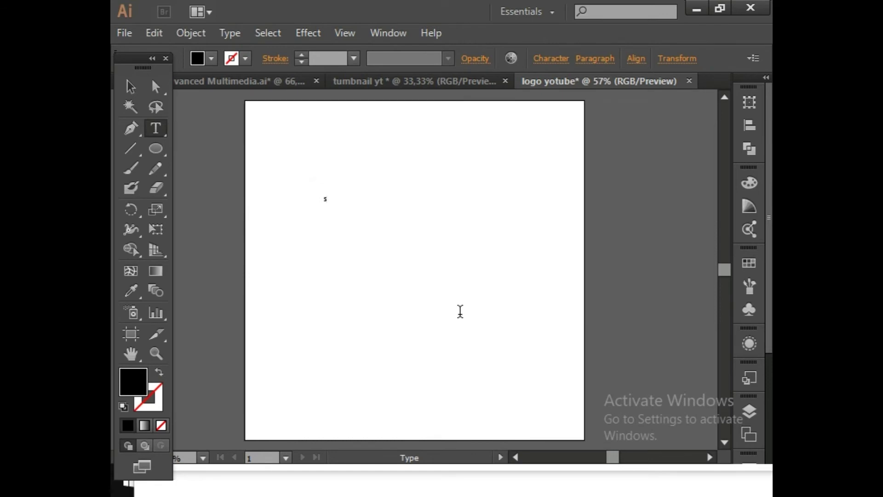
pyautogui.click(131, 86)
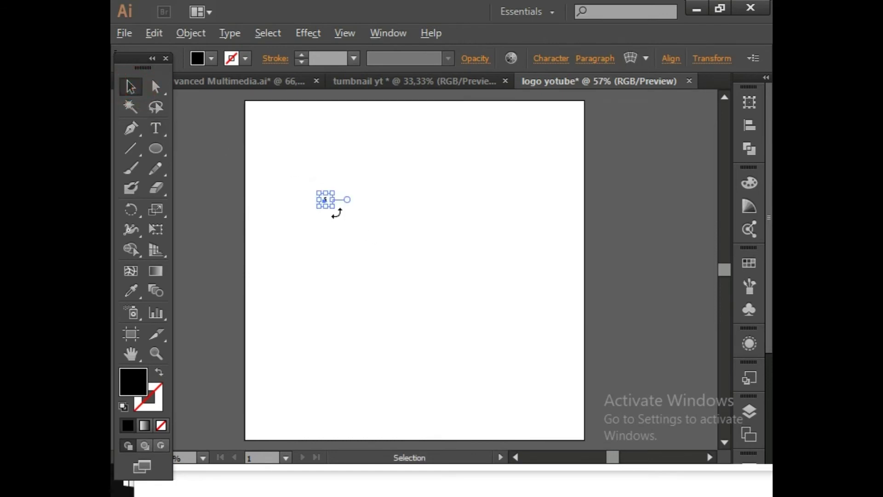
# Enlarge the letter S proportionally to over half the artboard's height and position it in the left half.
pyautogui.moveTo(331, 206); pyautogui.dragTo(481, 339)
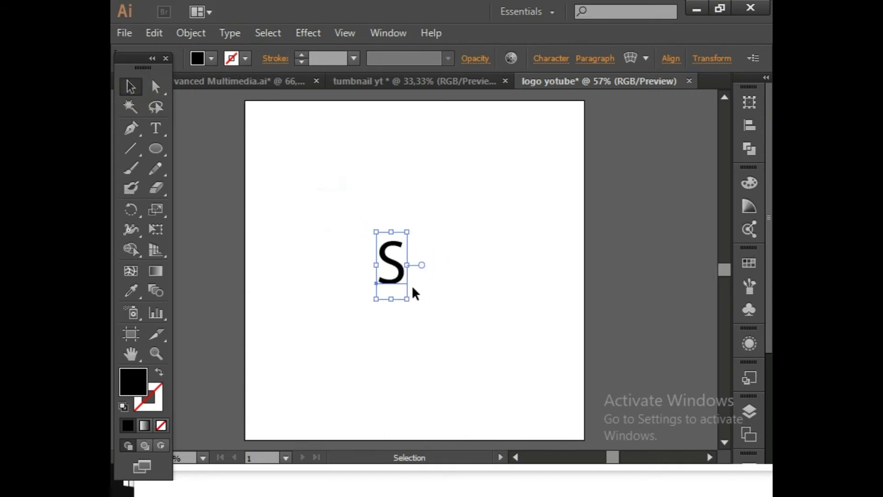
pyautogui.moveTo(398, 282); pyautogui.dragTo(520, 380)
pyautogui.moveTo(389, 316); pyautogui.dragTo(367, 256)
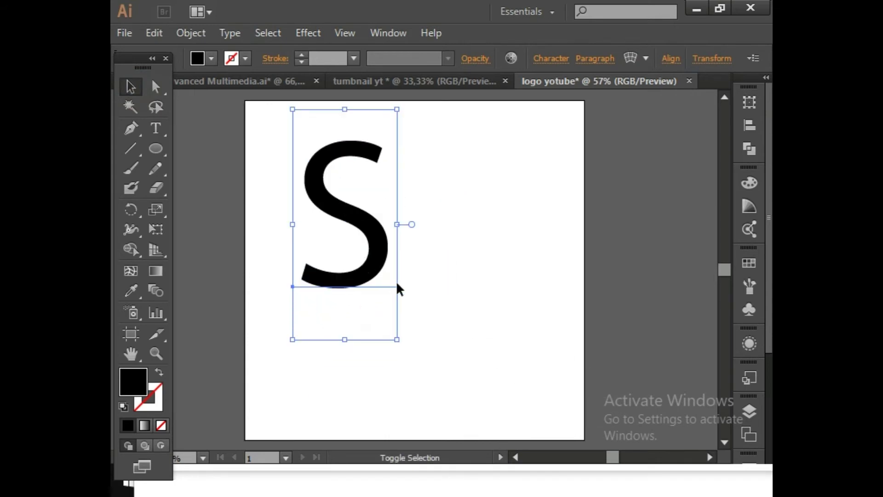
pyautogui.moveTo(399, 341); pyautogui.dragTo(437, 428)
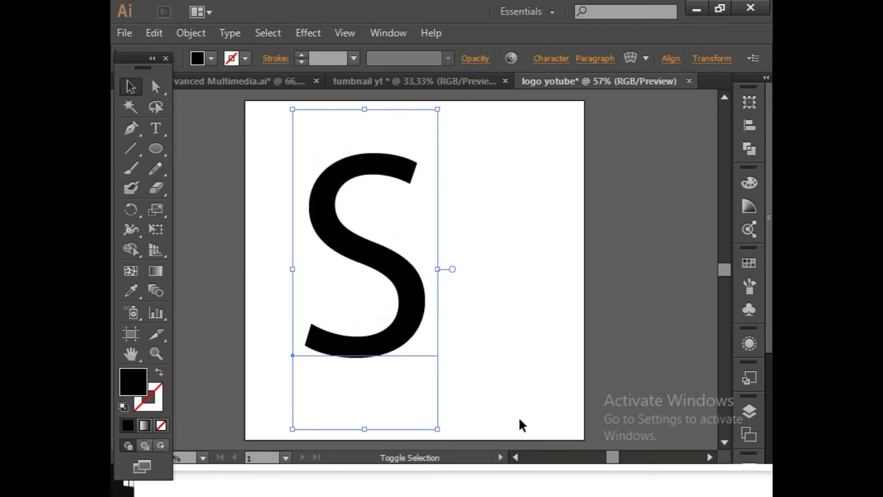
pyautogui.moveTo(405, 332); pyautogui.dragTo(388, 325)
pyautogui.click(497, 286)
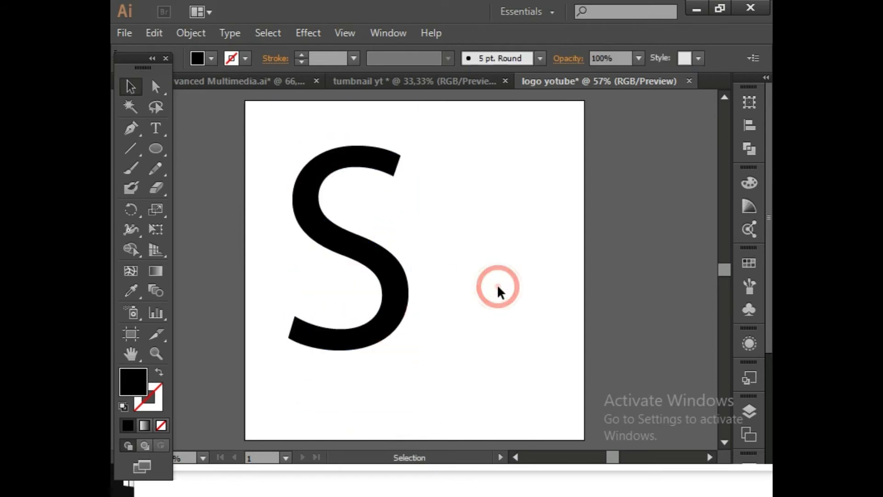
pyautogui.scroll(2, 498, 287)
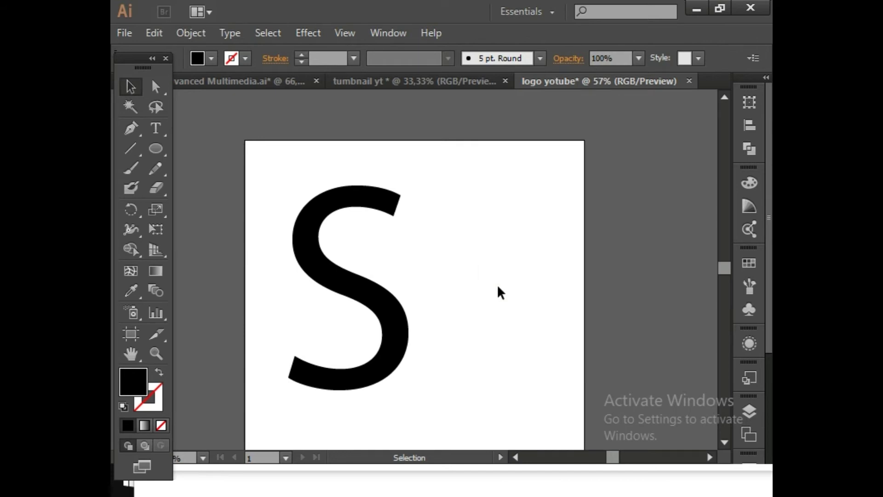
pyautogui.scroll(-1, 489, 283)
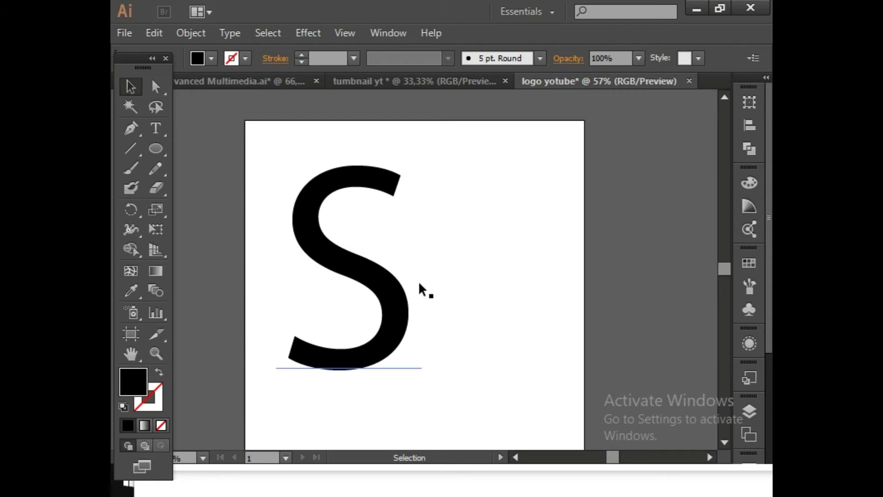
pyautogui.scroll(-1, 447, 269)
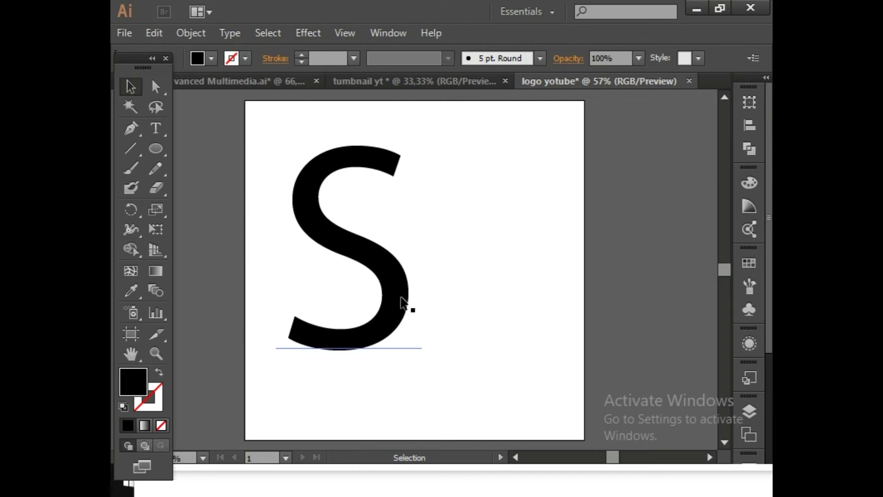
# Duplicate the S slightly down and to its right, and change the copy's text to a capital "R".
pyautogui.click(434, 239)
pyautogui.click(381, 273)
pyautogui.moveTo(381, 273); pyautogui.dragTo(469, 301)
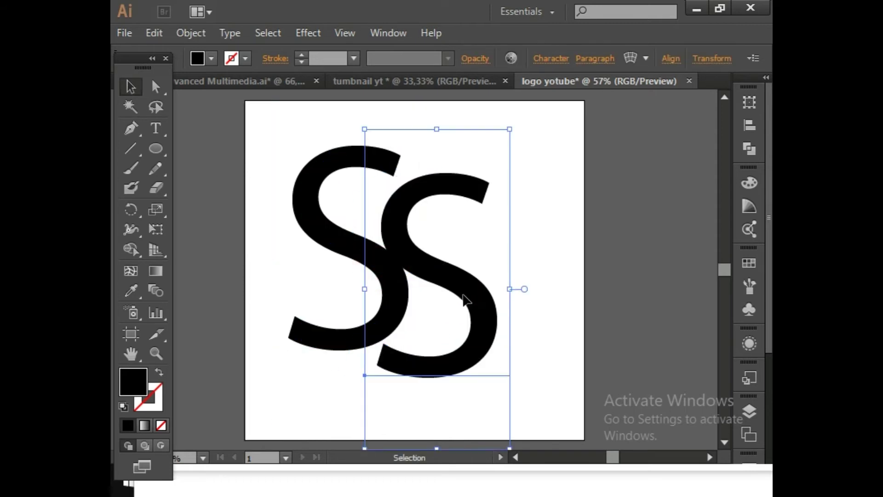
pyautogui.press('t')
pyautogui.click(462, 291)
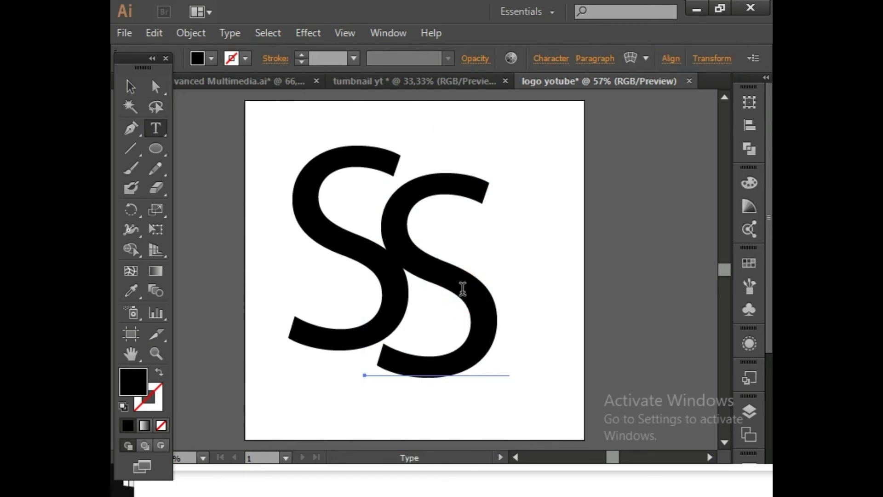
pyautogui.click(462, 290)
pyautogui.press('BackSpace')
pyautogui.write('r')
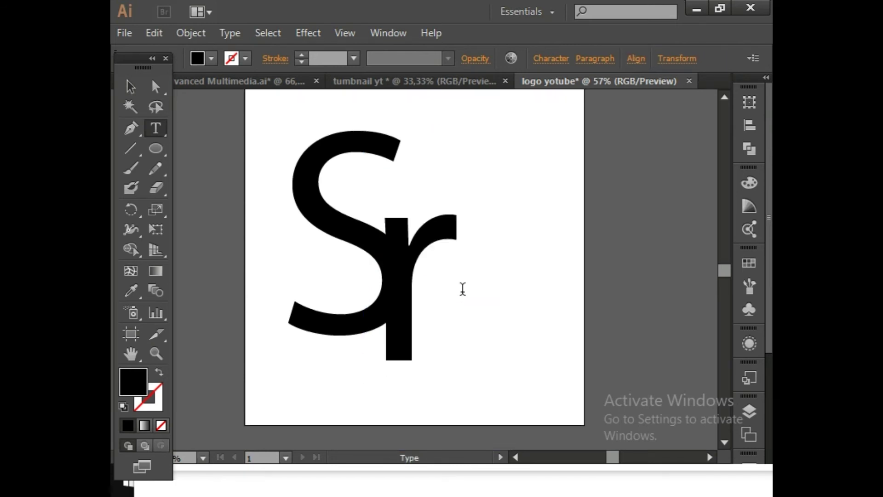
pyautogui.press('BackSpace')
pyautogui.write('R')
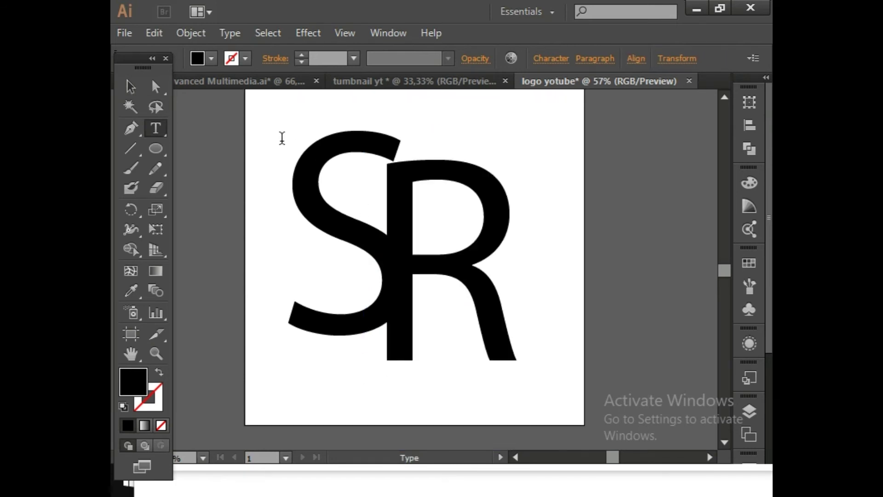
# Move the R clear of the first S and duplicate it farther right, changing the copy's text to "S".
pyautogui.click(133, 88)
pyautogui.moveTo(471, 265); pyautogui.dragTo(634, 273)
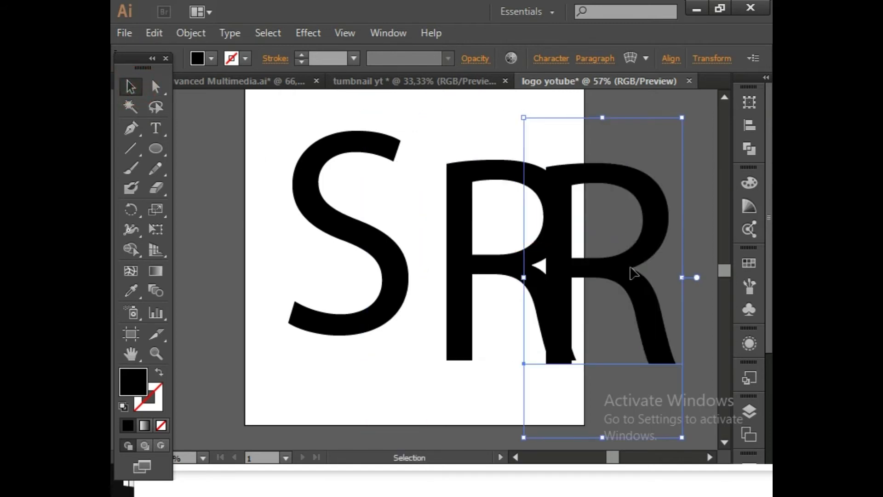
pyautogui.press('t')
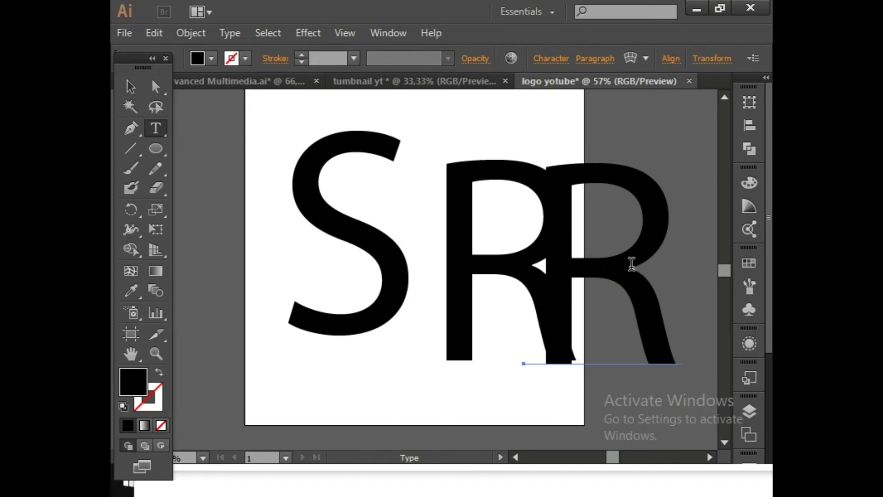
pyautogui.click(631, 264)
pyautogui.press('BackSpace')
pyautogui.write('S')
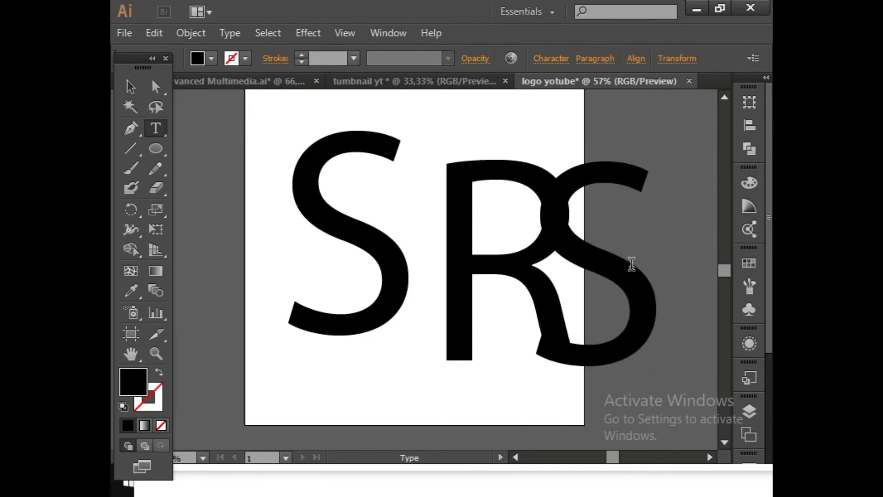
# Overlap the three letters as a monogram, with the R over the first S and the second S across the R's right side.
pyautogui.click(131, 85)
pyautogui.moveTo(471, 241); pyautogui.dragTo(350, 276)
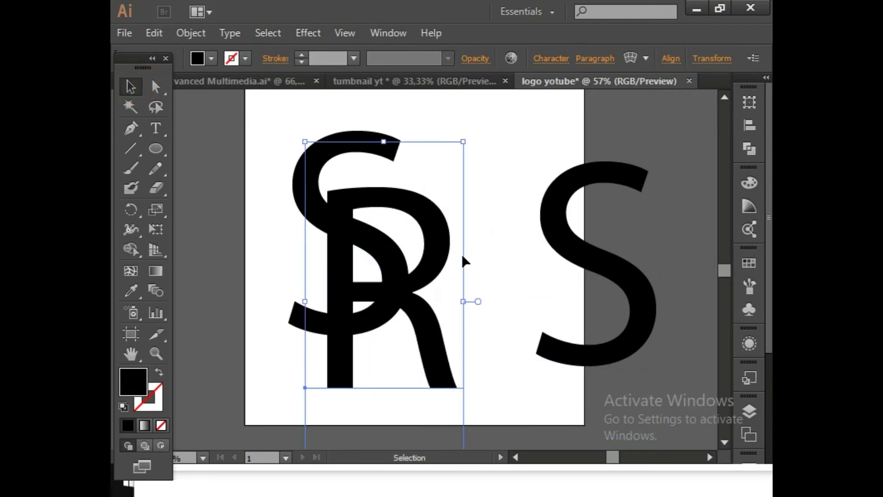
pyautogui.click(536, 278)
pyautogui.click(432, 242)
pyautogui.click(593, 263)
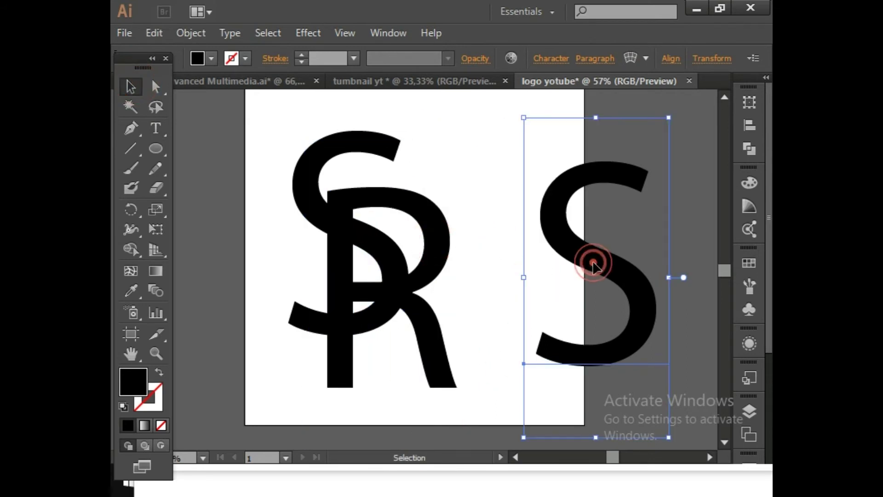
pyautogui.moveTo(593, 264); pyautogui.dragTo(457, 280)
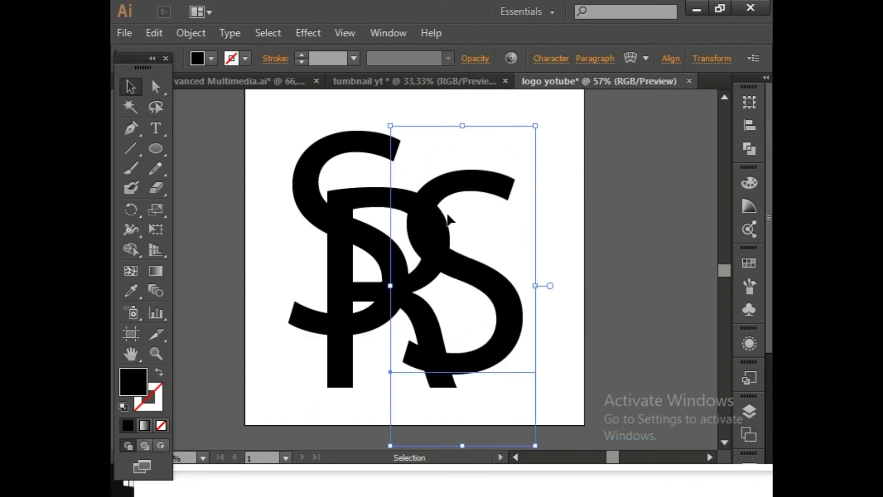
# Recolor the R medium gray, trying darker gray shades from the Color Guide first.
pyautogui.click(348, 203)
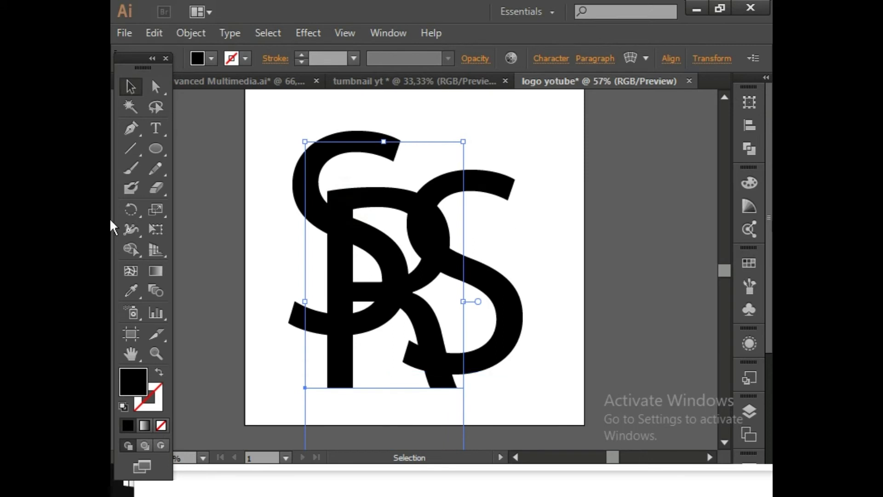
pyautogui.click(753, 209)
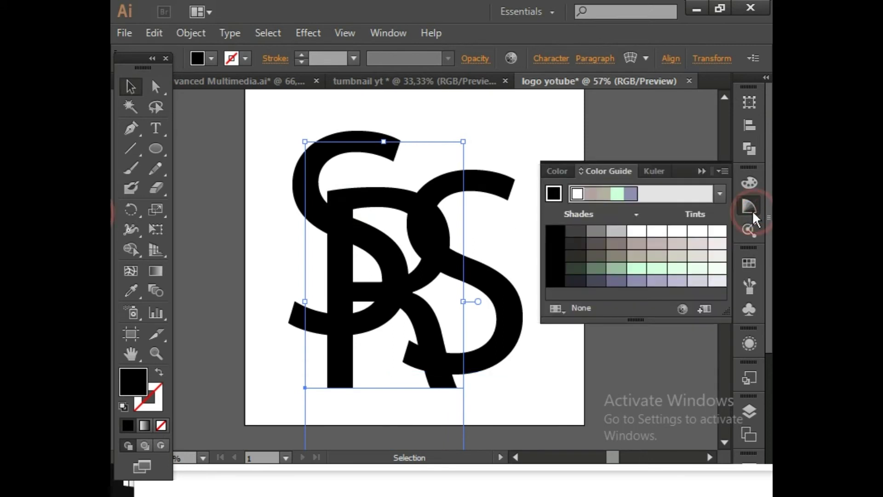
pyautogui.click(575, 244)
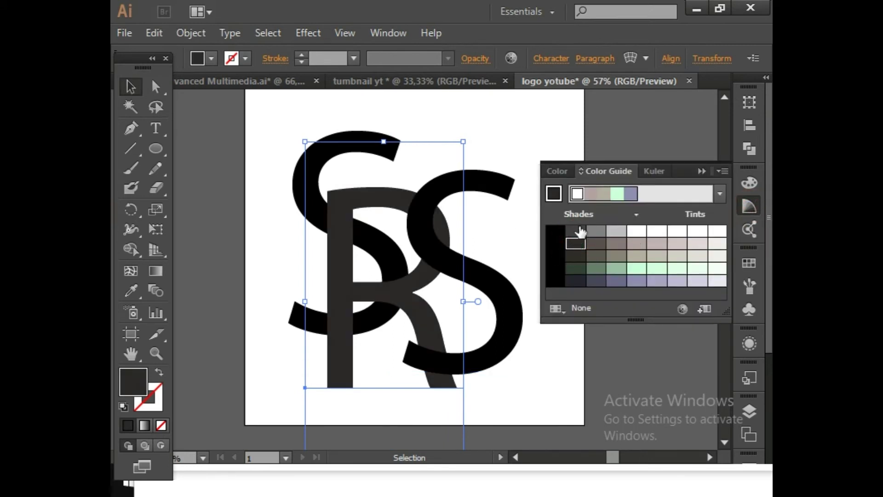
pyautogui.click(577, 231)
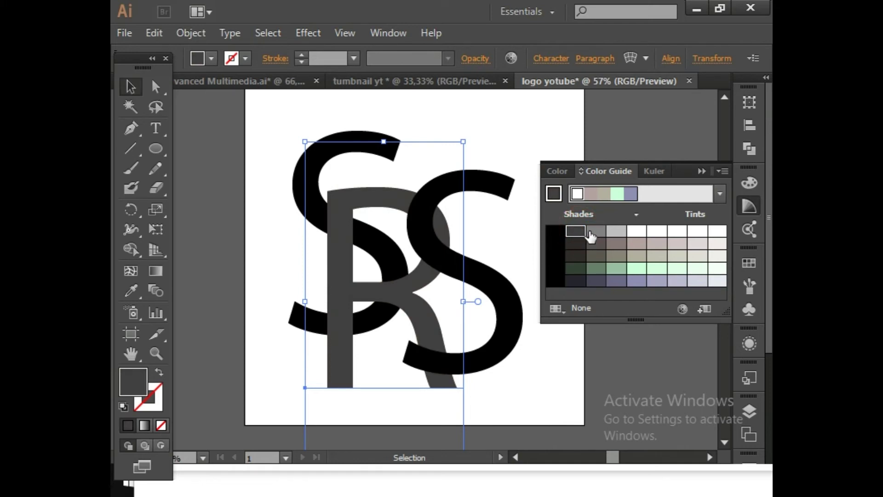
pyautogui.click(591, 232)
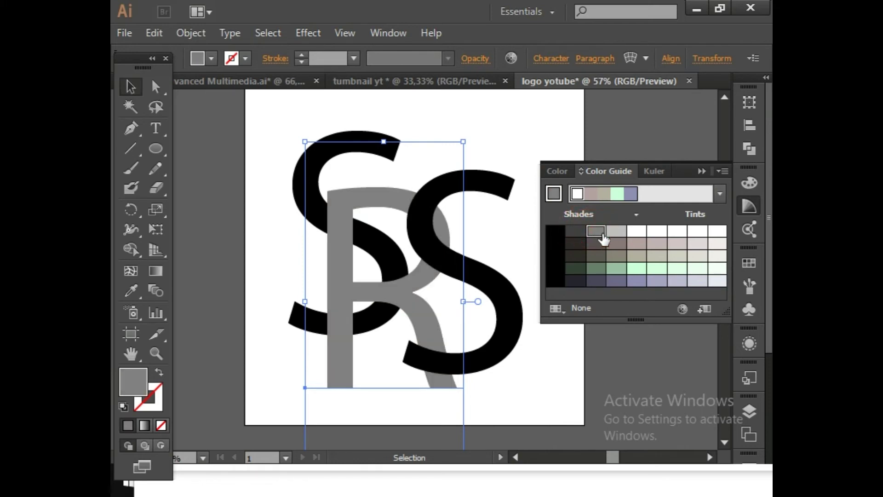
# Try light gray, black and near-black shades on the second S, ending with a dark warm gray fill.
pyautogui.click(509, 304)
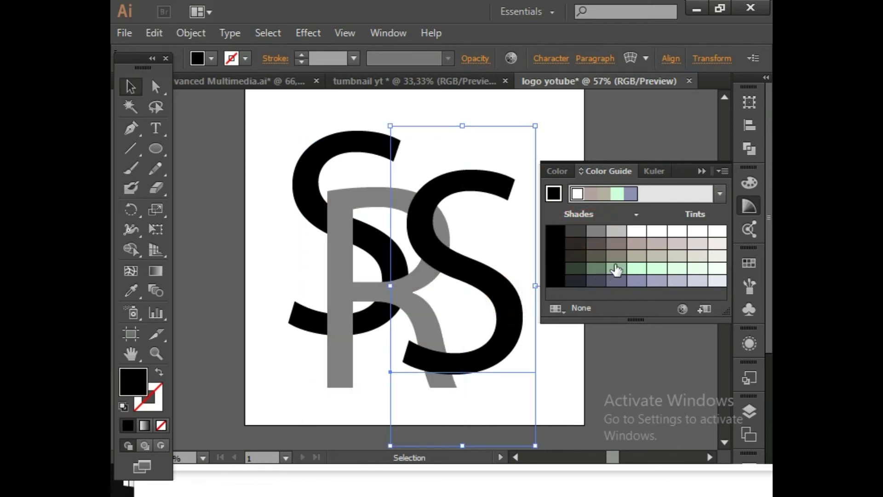
pyautogui.click(616, 231)
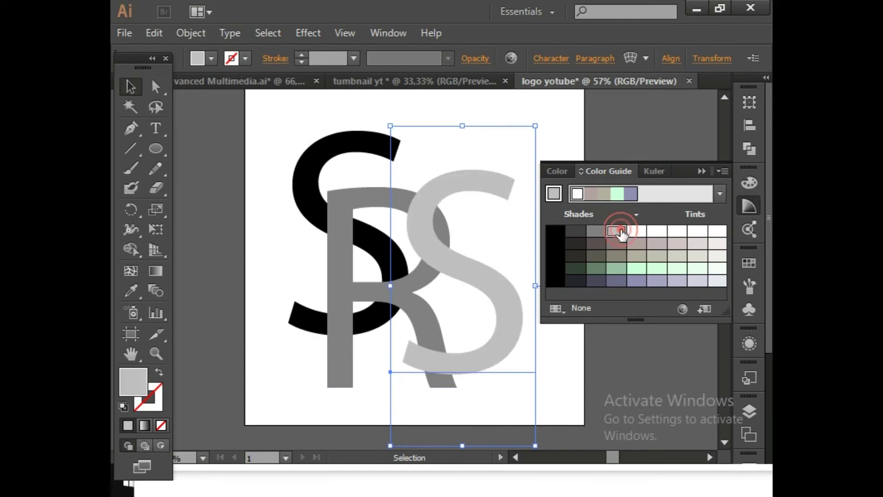
pyautogui.click(614, 250)
pyautogui.click(557, 233)
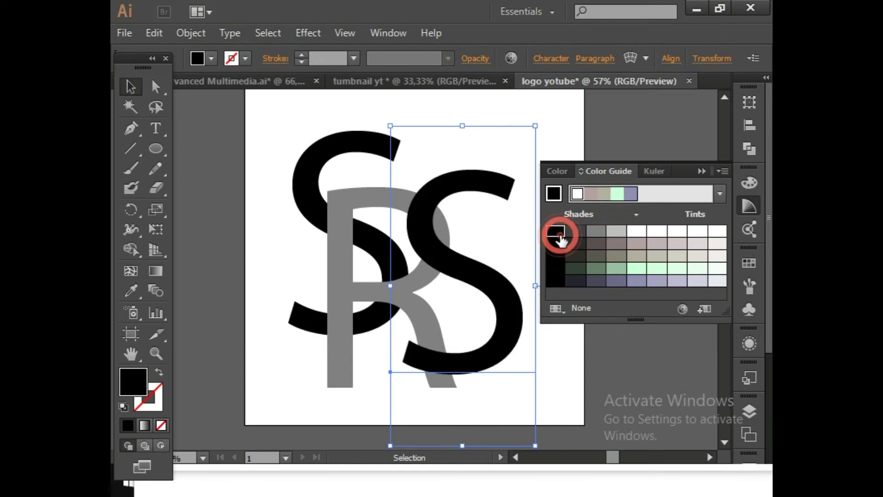
pyautogui.click(572, 249)
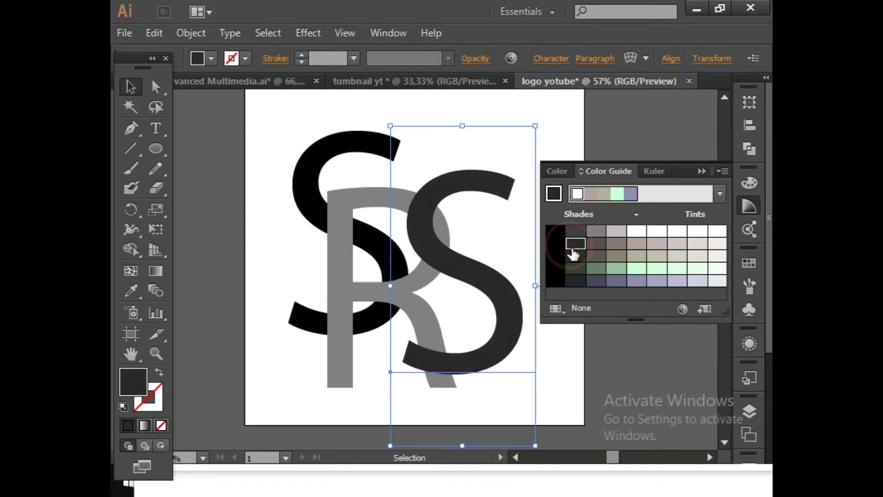
pyautogui.click(572, 256)
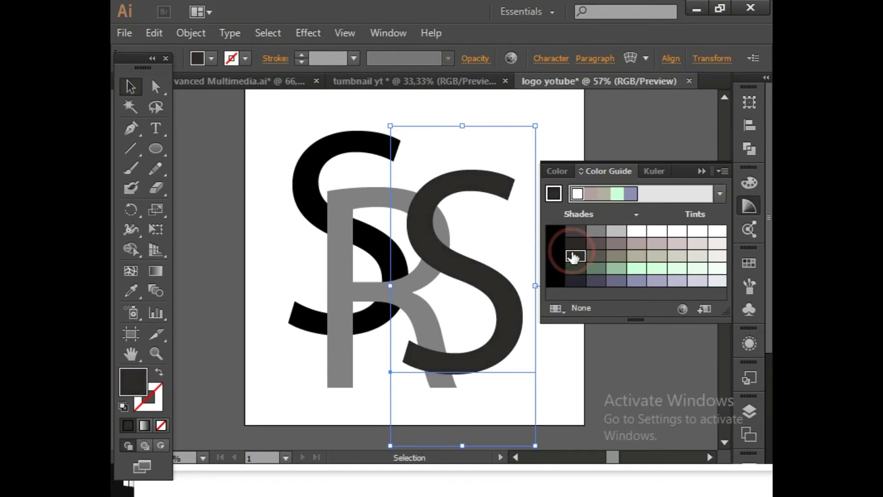
pyautogui.click(699, 173)
pyautogui.click(543, 132)
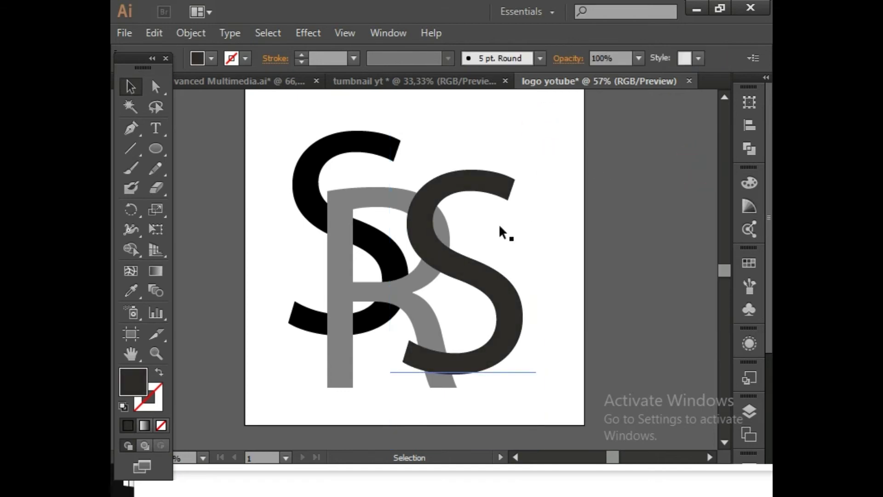
# Try to select all three letters together, and undo the accidental move of the first S.
pyautogui.moveTo(306, 119); pyautogui.dragTo(495, 271)
pyautogui.hotkey('ctrl', 'z')
pyautogui.hotkey('ctrl', 'z')
pyautogui.hotkey('ctrl', 'z')
pyautogui.hotkey('ctrl', 'z')
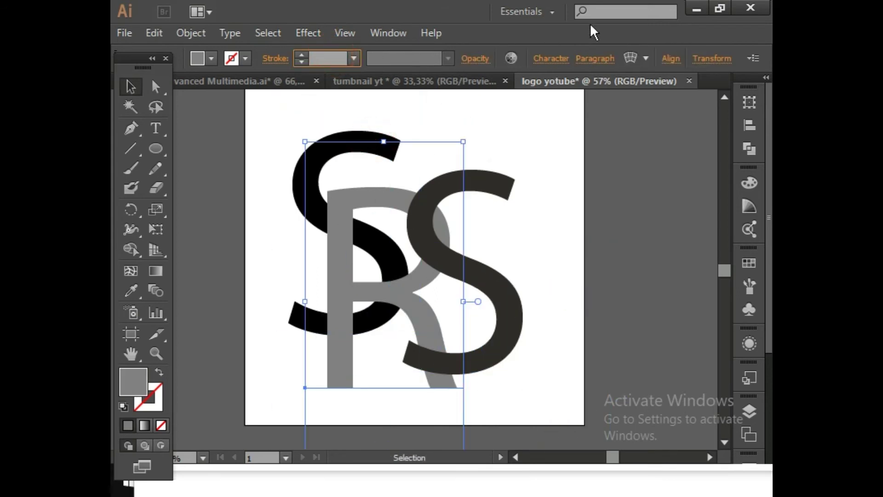
pyautogui.click(607, 15)
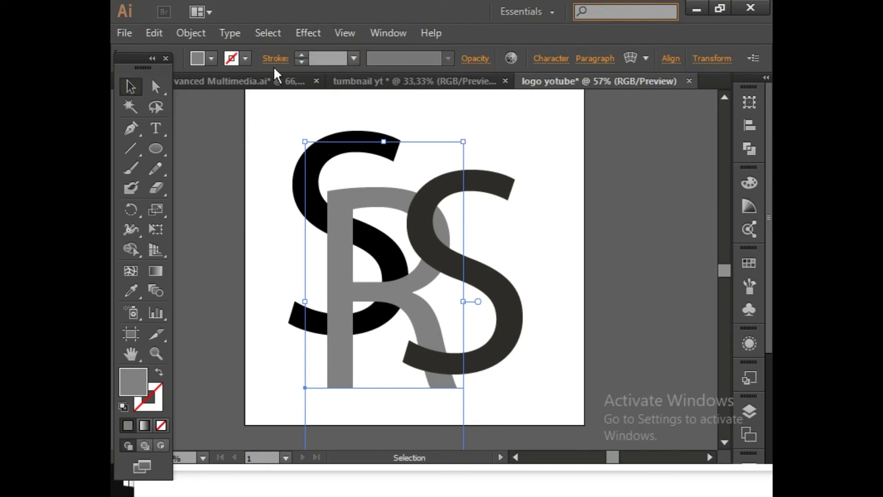
pyautogui.click(271, 121)
pyautogui.moveTo(314, 145); pyautogui.dragTo(469, 272)
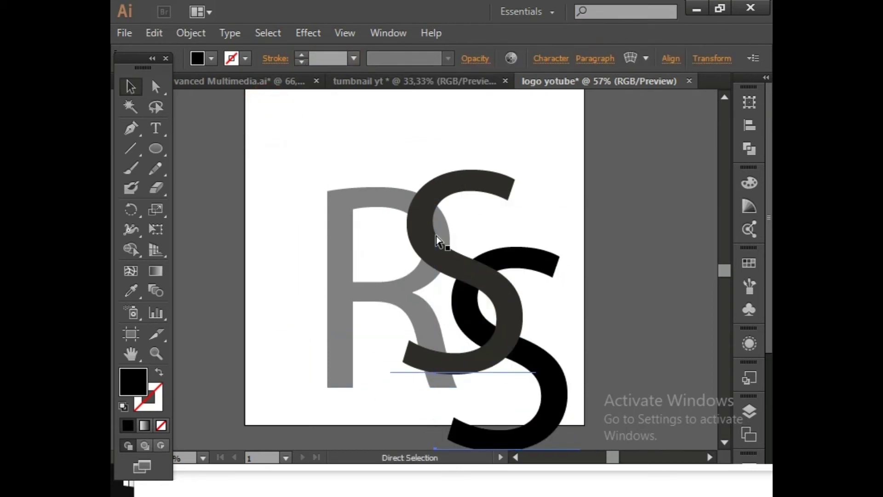
pyautogui.hotkey('ctrl', 'z')
pyautogui.click(567, 143)
pyautogui.scroll(2, 424, 240)
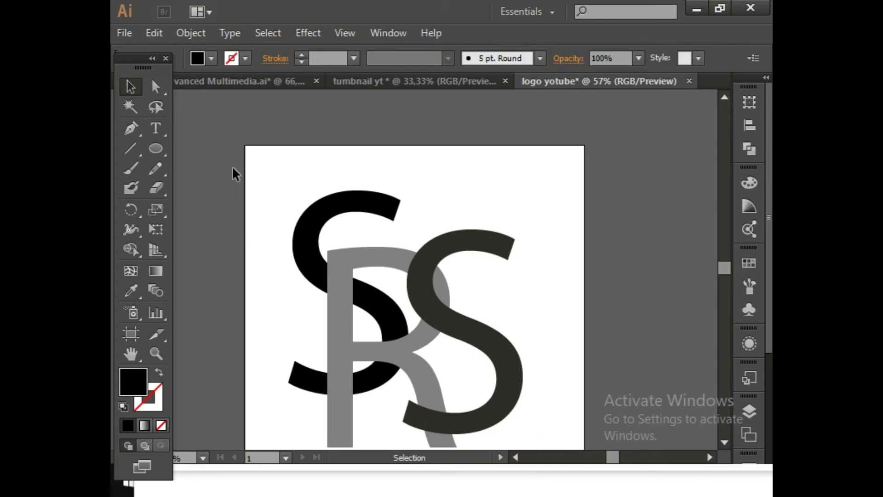
# Select all three letters, scale them down together proportionally and move them toward the center of the artboard.
pyautogui.moveTo(233, 168); pyautogui.dragTo(470, 340)
pyautogui.scroll(-1, 470, 340)
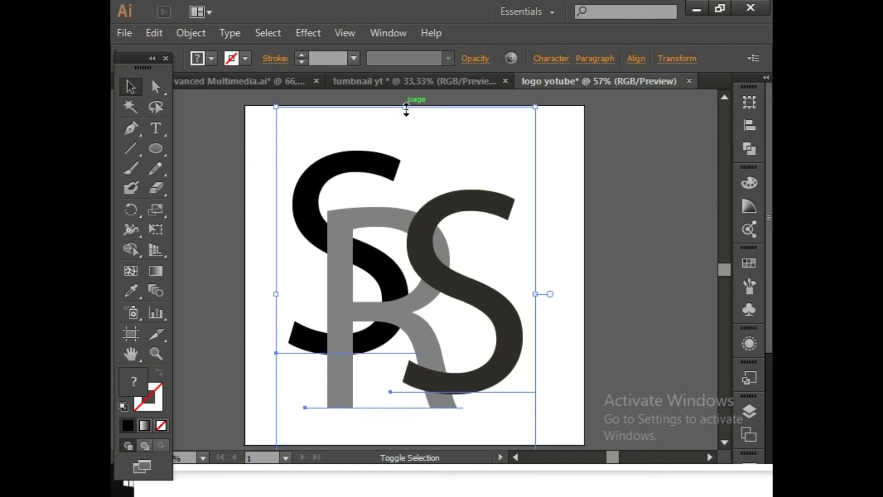
pyautogui.moveTo(404, 107); pyautogui.dragTo(406, 164)
pyautogui.moveTo(419, 282); pyautogui.dragTo(434, 241)
pyautogui.click(554, 159)
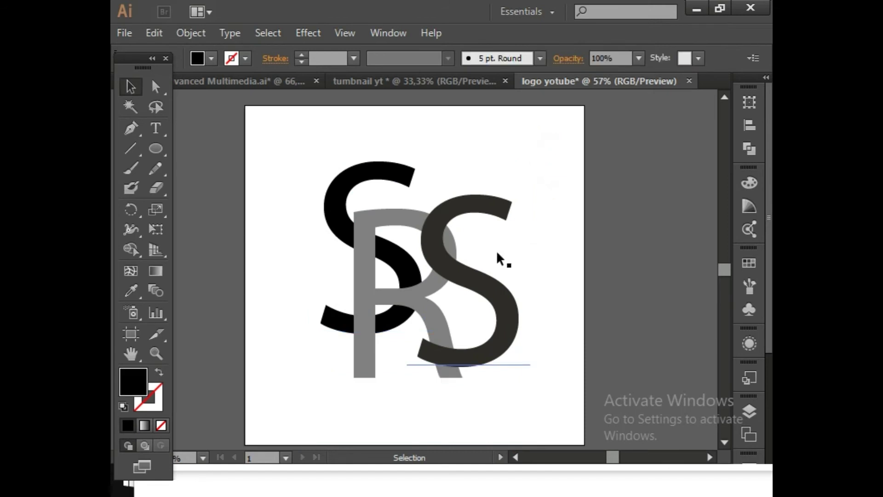
# Replace the three letters with a black circle spanning nearly three quarters of the artboard's width, centered horizontally.
pyautogui.moveTo(260, 145); pyautogui.dragTo(558, 355)
pyautogui.press('Delete')
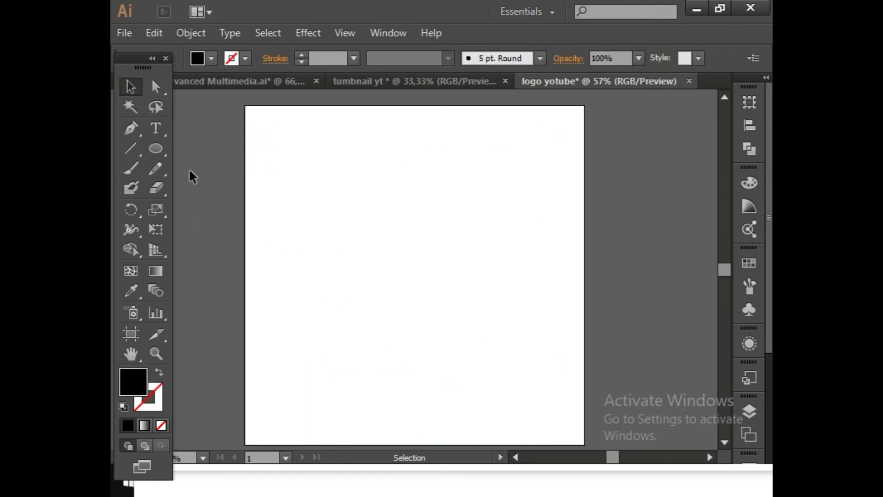
pyautogui.click(155, 147)
pyautogui.moveTo(316, 143); pyautogui.dragTo(535, 386)
pyautogui.click(131, 86)
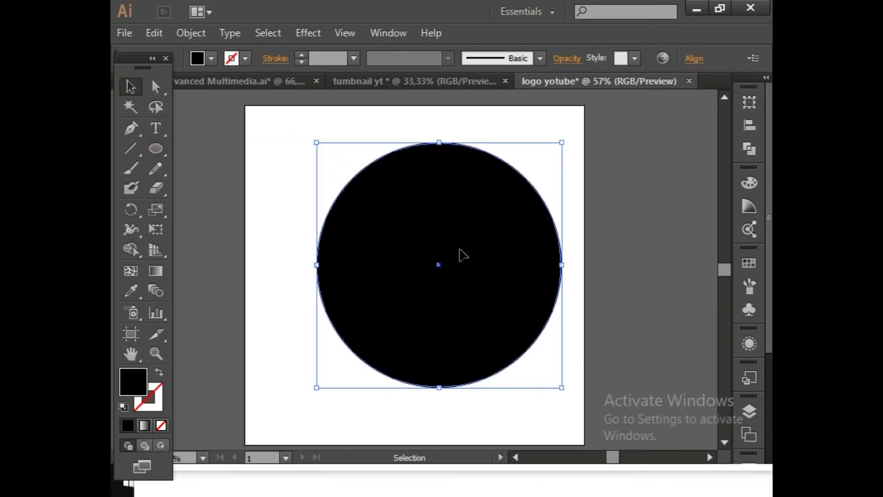
pyautogui.moveTo(463, 255); pyautogui.dragTo(446, 255)
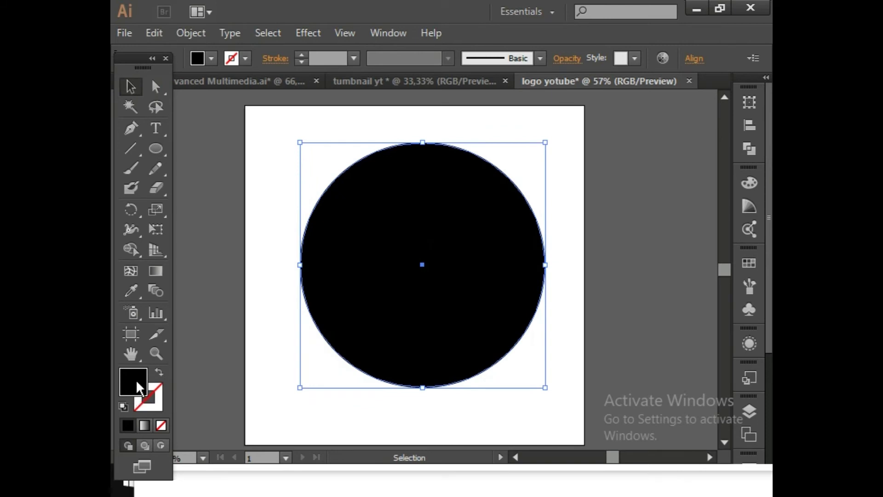
# Give the circle a dark olive-green stroke and make its fill the active color.
pyautogui.click(151, 400)
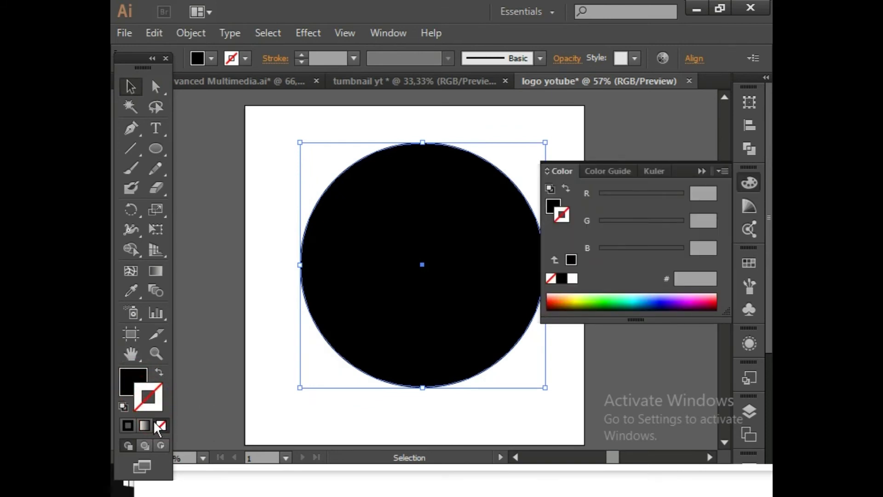
pyautogui.click(585, 296)
pyautogui.click(129, 371)
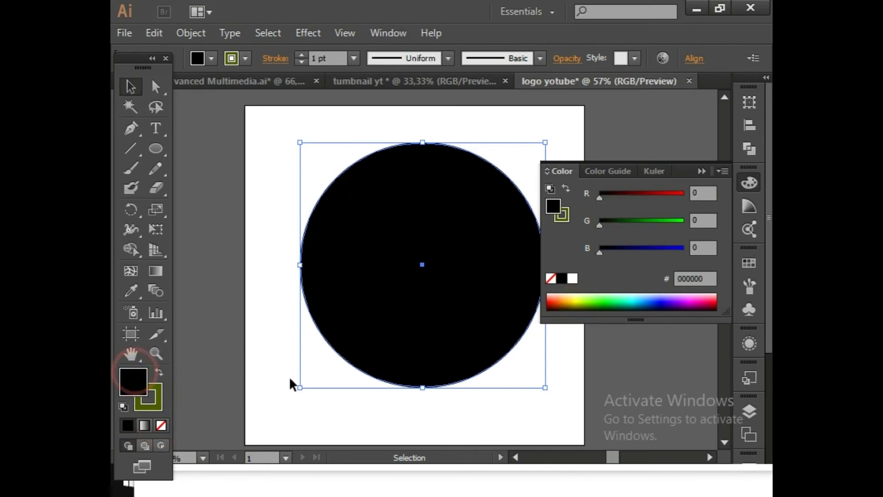
# Remove the circle's fill and paste the copied S, R and S letters, positioning them inside the circle.
pyautogui.click(160, 423)
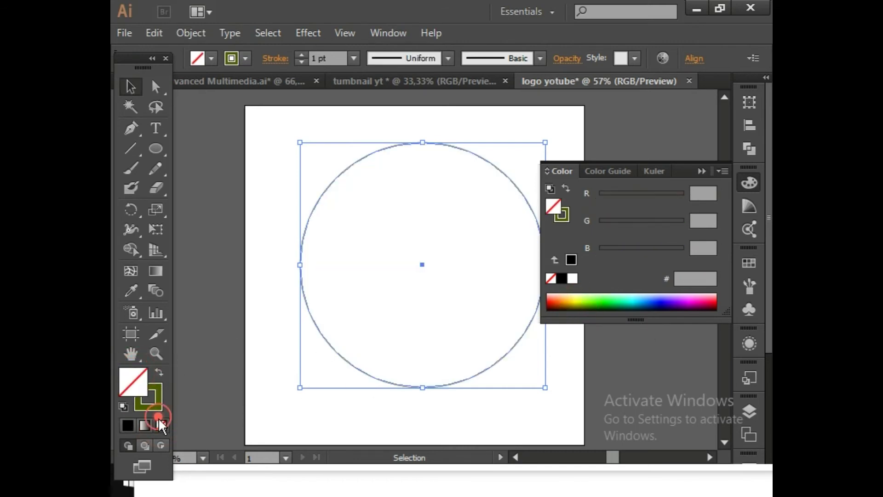
pyautogui.click(701, 170)
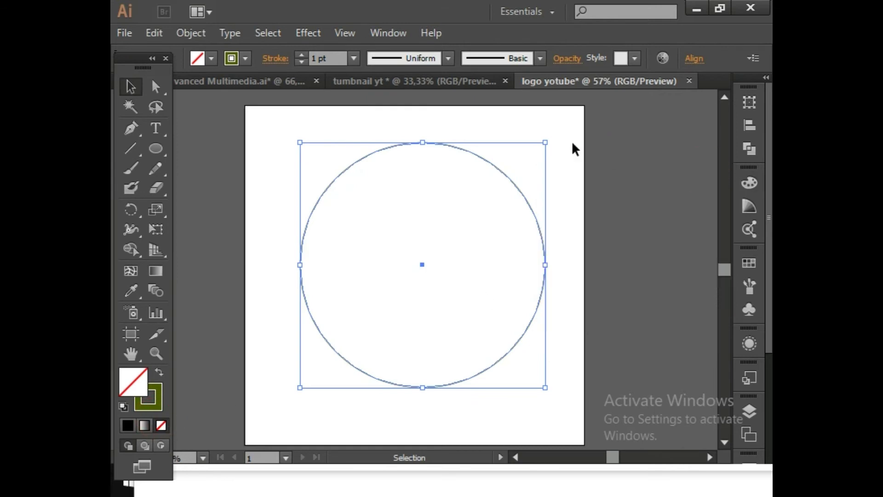
pyautogui.click(571, 145)
pyautogui.hotkey('ctrl', 'v')
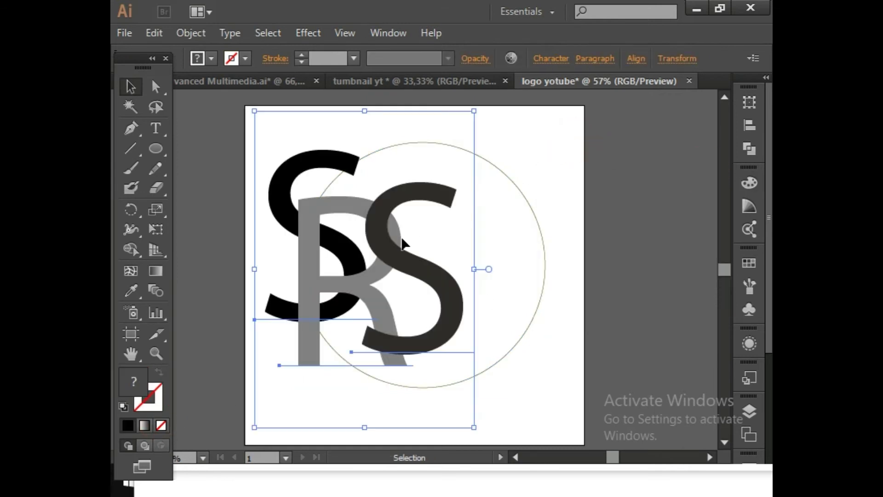
pyautogui.moveTo(402, 243); pyautogui.dragTo(445, 255)
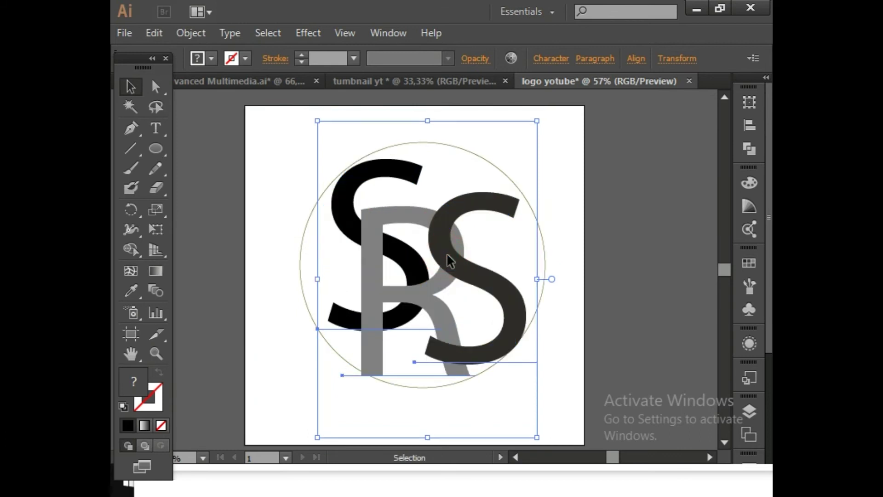
pyautogui.click(446, 253)
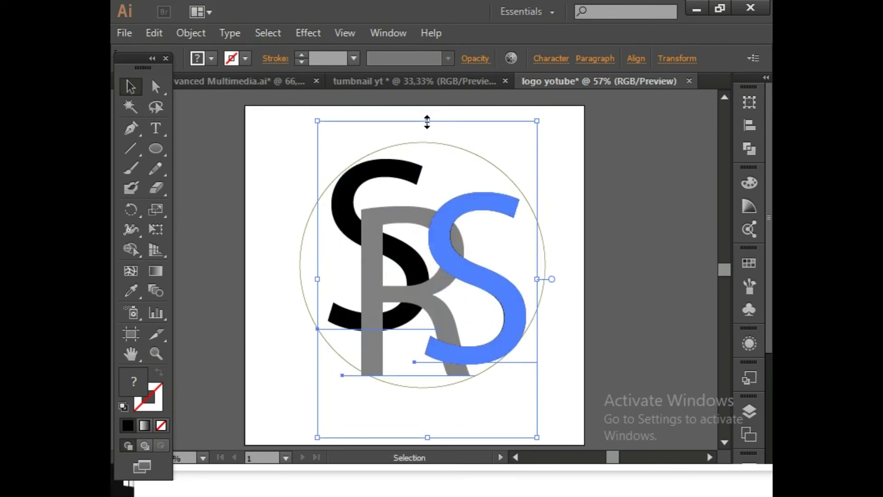
# Scale the three letters down proportionally and center them within the circle.
pyautogui.moveTo(426, 120); pyautogui.dragTo(429, 154)
pyautogui.hotkey('ctrl', 'z')
pyautogui.press('shift')
pyautogui.moveTo(446, 282); pyautogui.dragTo(448, 267)
pyautogui.click(593, 253)
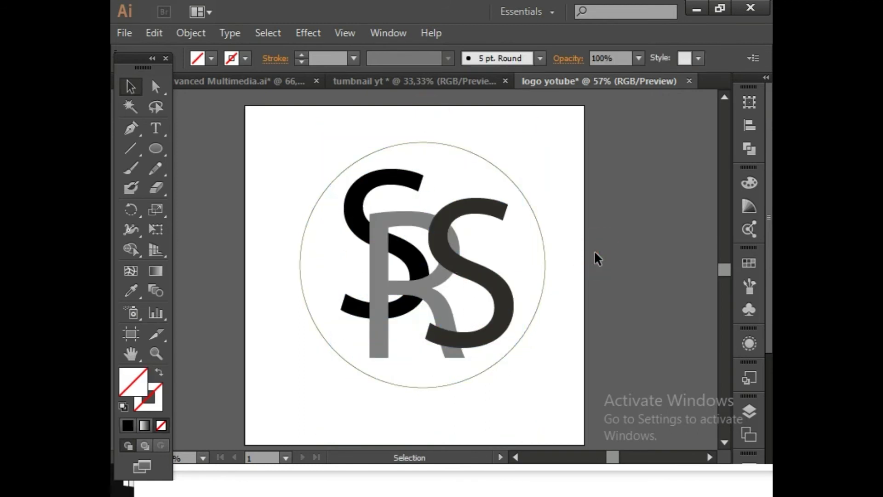
# Move the letters and circle together slightly left on the artboard, and delete the thin circle outline.
pyautogui.scroll(1, 592, 256)
pyautogui.moveTo(374, 147); pyautogui.dragTo(414, 203)
pyautogui.moveTo(462, 308); pyautogui.dragTo(454, 307)
pyautogui.click(565, 282)
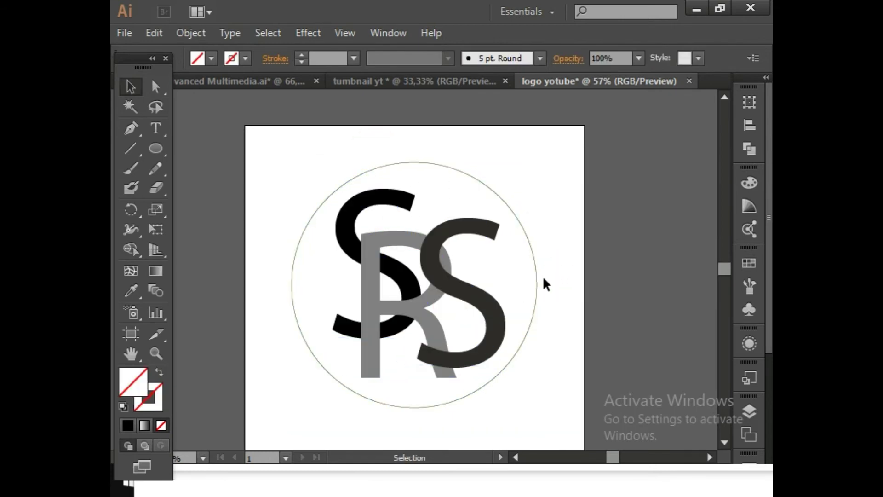
pyautogui.click(532, 324)
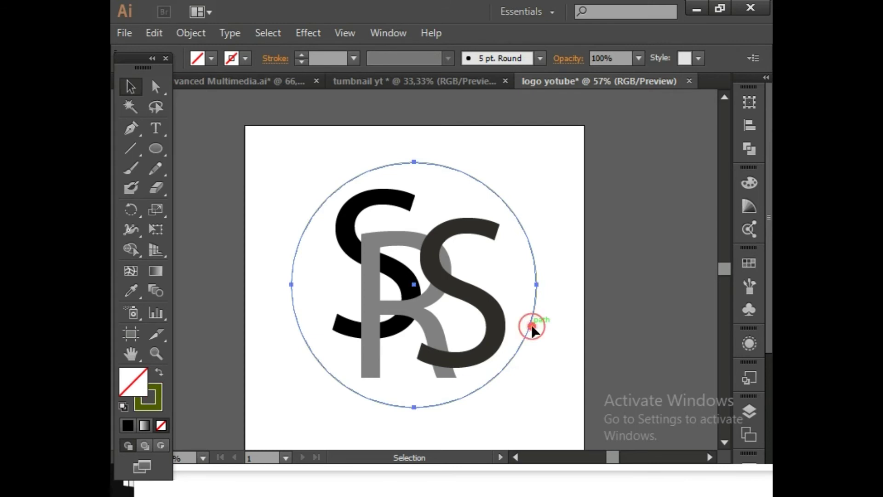
pyautogui.press('Delete')
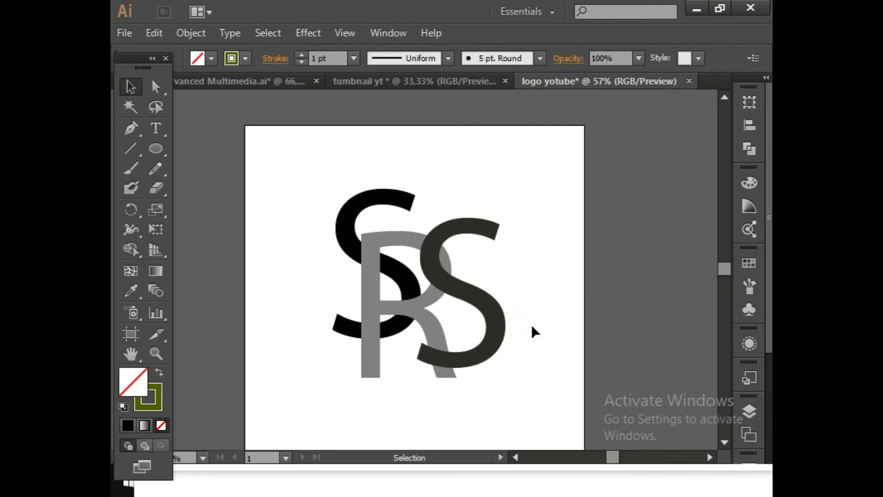
# Try to combine the three selected letters with the Pathfinder Merge operation.
pyautogui.moveTo(290, 160); pyautogui.dragTo(469, 384)
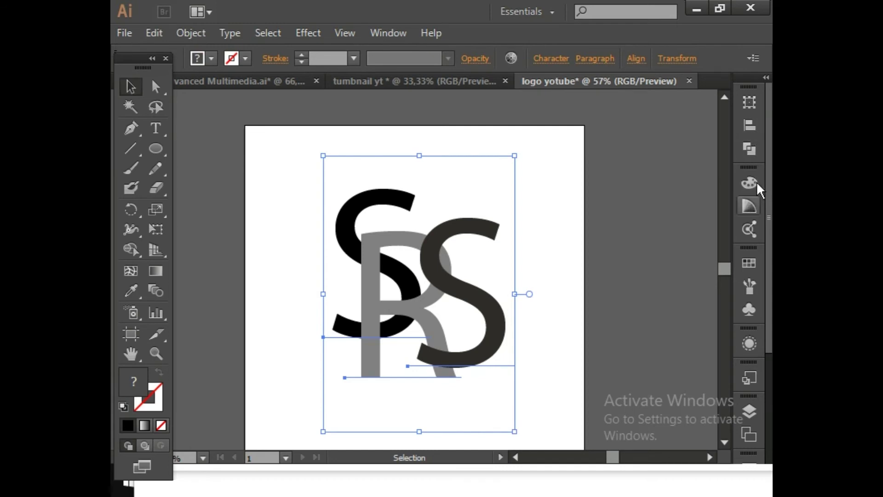
pyautogui.click(765, 80)
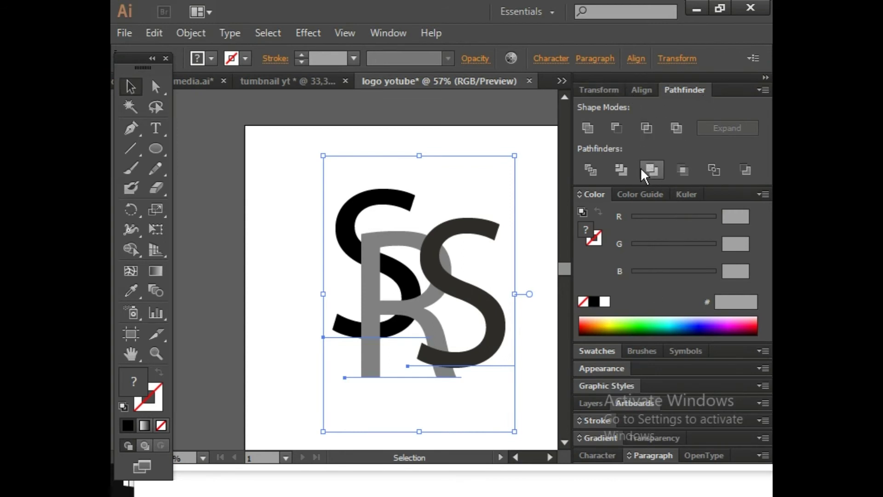
pyautogui.click(652, 168)
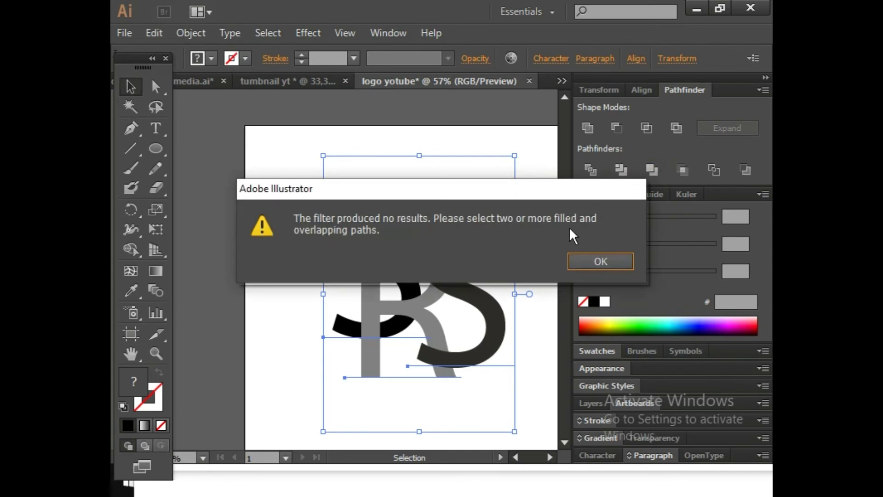
pyautogui.click(572, 260)
# Shift the gray R slightly right and the dark gray S slightly left to tighten the letter overlap.
pyautogui.click(352, 138)
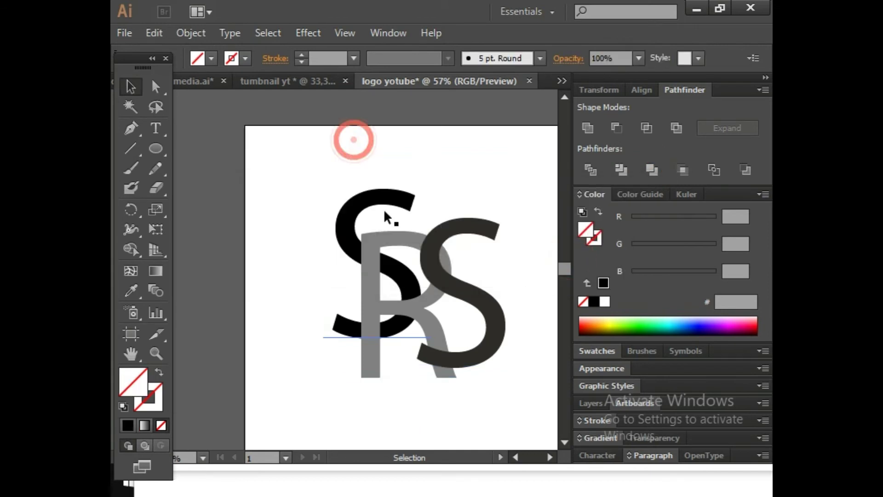
pyautogui.click(401, 243)
pyautogui.moveTo(403, 245)
pyautogui.mouseDown()
pyautogui.moveTo(415, 245)
pyautogui.moveTo(416, 232)
pyautogui.moveTo(406, 245)
pyautogui.mouseUp()
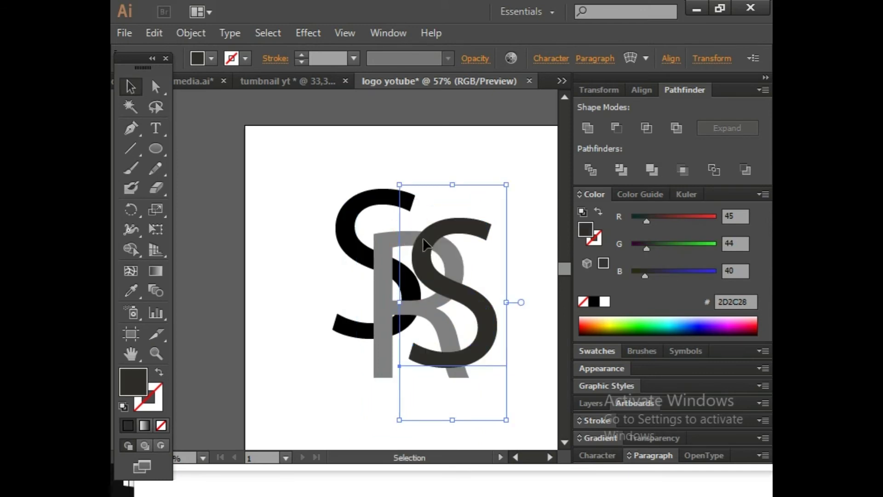
pyautogui.click(319, 257)
pyautogui.moveTo(380, 277); pyautogui.dragTo(371, 278)
pyautogui.click(460, 230)
pyautogui.click(343, 175)
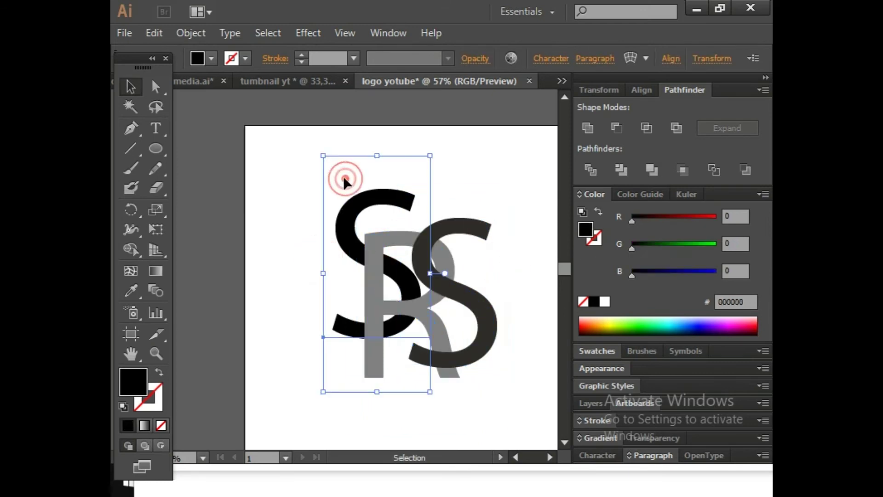
# Draw a circle around the three letters with no fill and a black stroke.
pyautogui.click(156, 147)
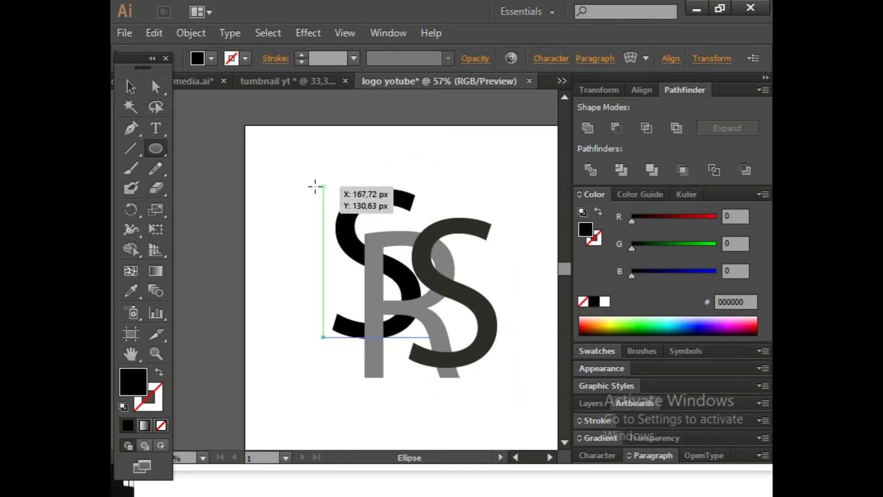
pyautogui.moveTo(312, 181); pyautogui.dragTo(504, 393)
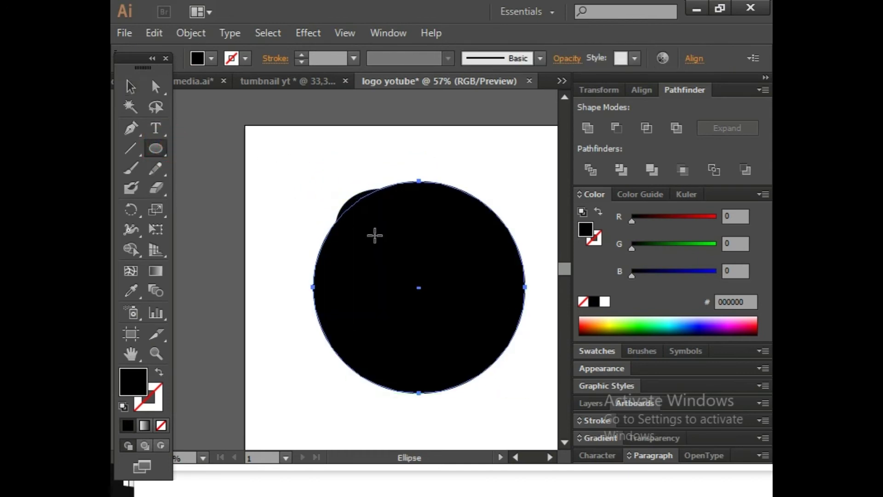
pyautogui.click(150, 401)
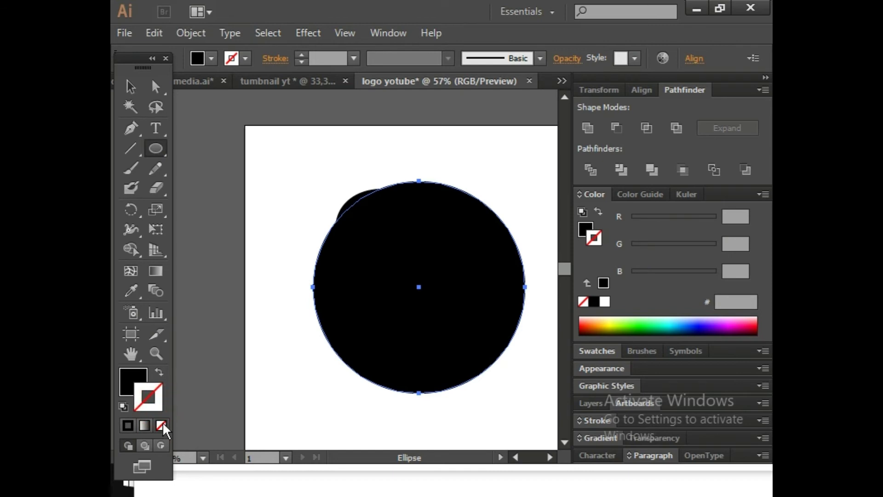
pyautogui.click(127, 372)
pyautogui.click(162, 424)
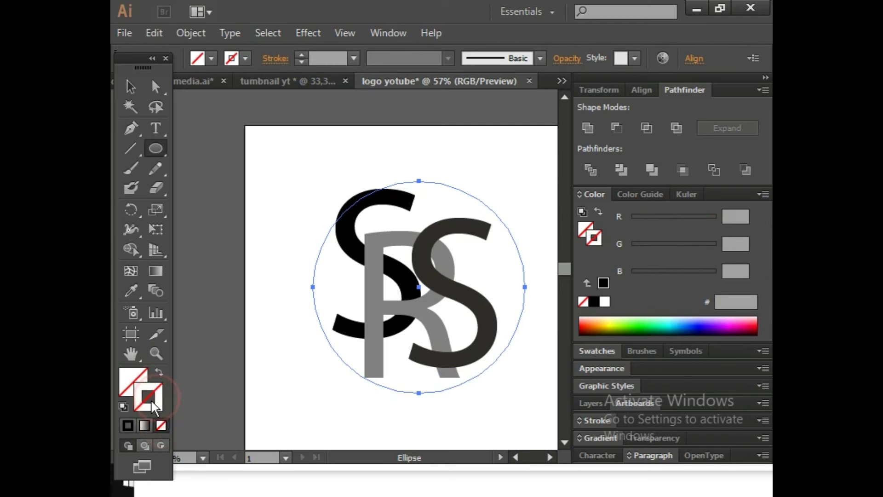
pyautogui.click(127, 425)
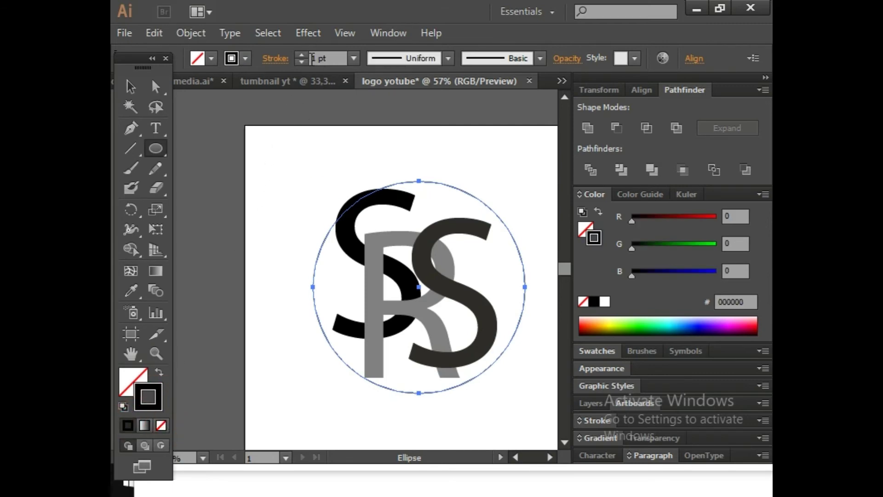
# Set the circle's stroke weight to 8 pt.
pyautogui.click(302, 56)
pyautogui.click(301, 56)
pyautogui.click(302, 56)
pyautogui.click(302, 56)
pyautogui.click(301, 55)
pyautogui.click(301, 56)
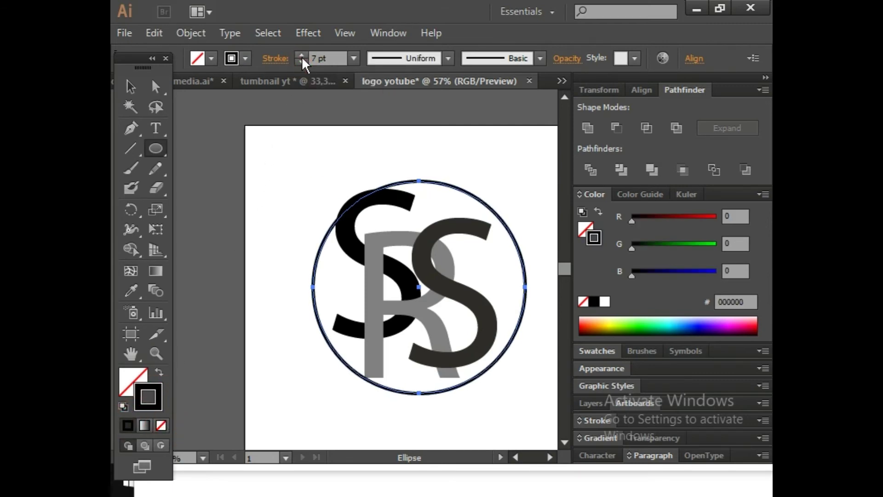
pyautogui.click(301, 55)
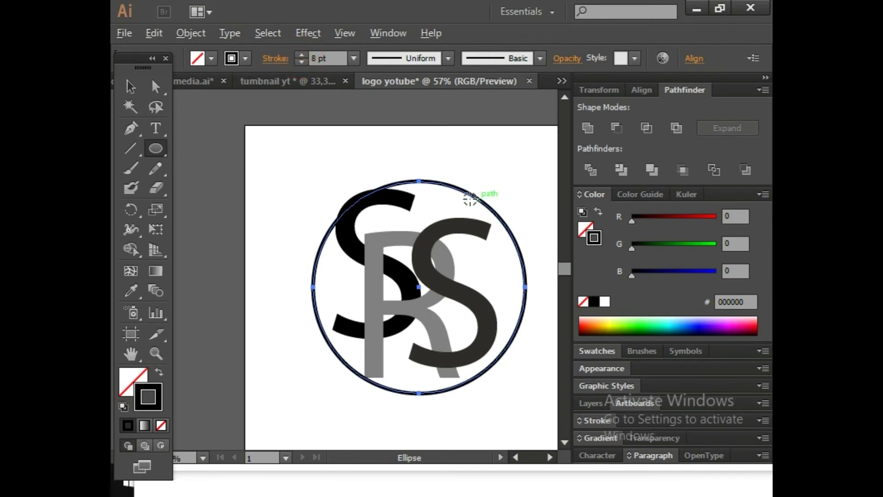
# Duplicate the circle and enlarge the copy proportionally to about 500 px across.
pyautogui.click(130, 86)
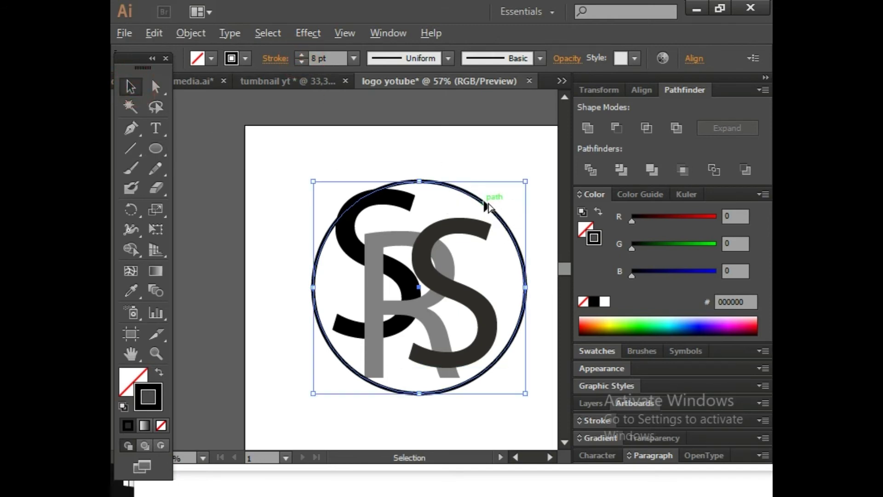
pyautogui.moveTo(488, 207); pyautogui.dragTo(483, 185)
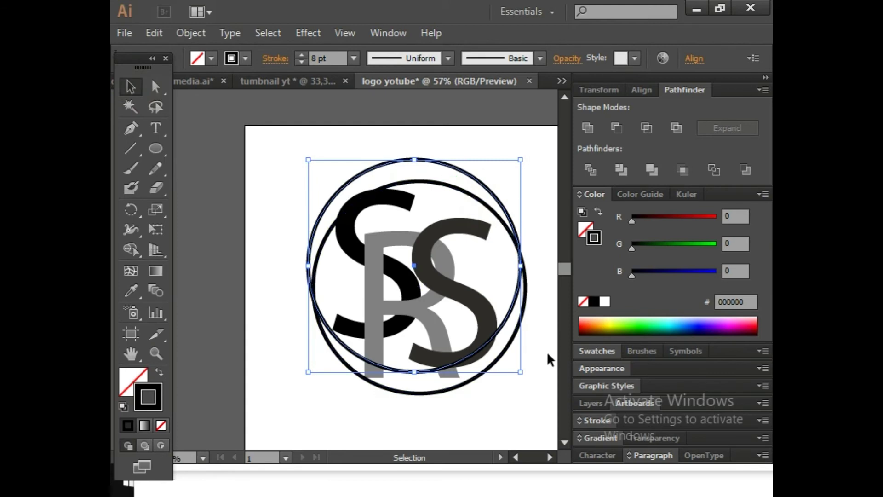
pyautogui.moveTo(520, 372); pyautogui.dragTo(545, 413)
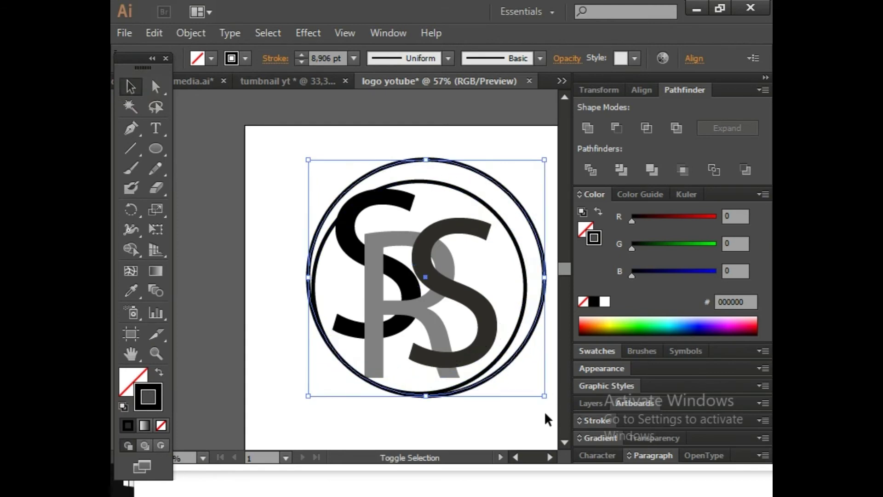
# Nudge the larger circle left and down until it surrounds the smaller circle concentrically.
pyautogui.press('Left')
pyautogui.press('Left')
pyautogui.press('Left')
pyautogui.press('Left')
pyautogui.press('Left')
pyautogui.press('Left')
pyautogui.press('Left')
pyautogui.press('Left')
pyautogui.press('Left')
pyautogui.press('Left')
pyautogui.press('Left')
pyautogui.press('Left')
pyautogui.press('Left')
pyautogui.press('Left')
pyautogui.press('Left')
pyautogui.press('Left')
pyautogui.press('Left')
pyautogui.press('Left')
pyautogui.press('Left')
pyautogui.press('Left')
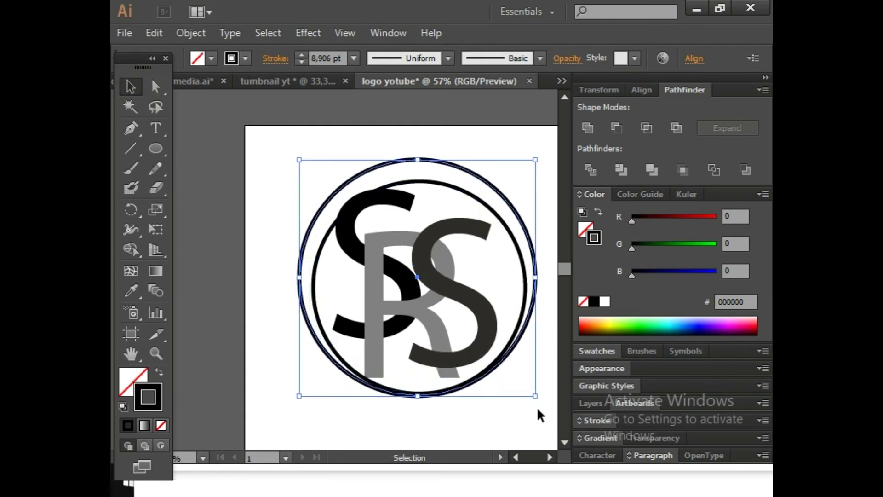
pyautogui.press('Down')
pyautogui.press('Down')
pyautogui.press('Down')
pyautogui.press('Down')
pyautogui.press('Down')
pyautogui.press('Down')
pyautogui.press('Down')
pyautogui.press('Down')
pyautogui.press('Down')
pyautogui.press('Down')
pyautogui.press('Down')
pyautogui.press('Down')
pyautogui.press('Down')
pyautogui.press('Down')
pyautogui.press('Down')
pyautogui.press('Down')
pyautogui.press('Down')
pyautogui.press('Down')
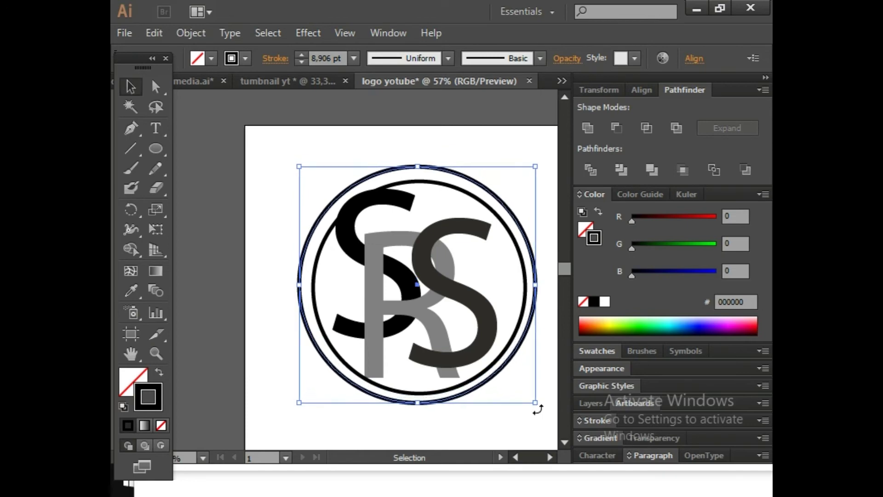
pyautogui.press('Right')
pyautogui.press('Right')
pyautogui.press('Right')
pyautogui.press('Right')
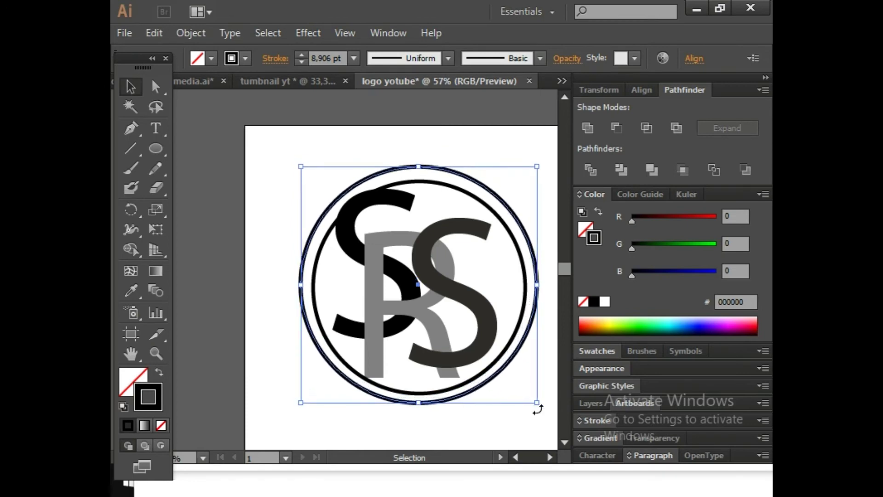
pyautogui.press('Right')
pyautogui.press('Right')
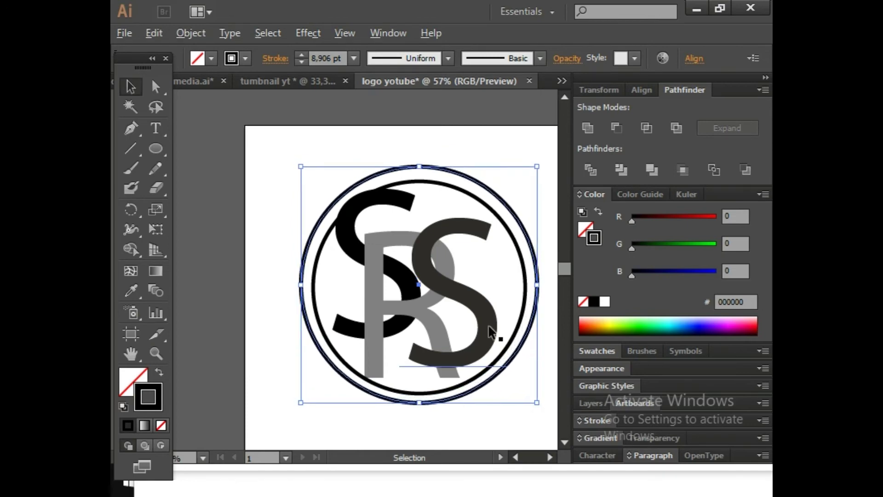
# Fine-tune the outer circle's position in small nudges to even out the gap around the inner circle.
pyautogui.scroll(1, 497, 335)
pyautogui.moveTo(513, 335); pyautogui.dragTo(445, 324)
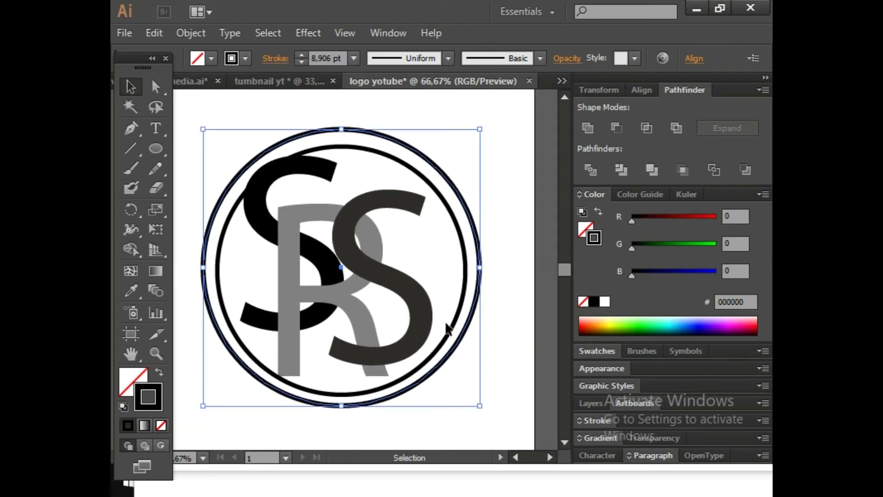
pyautogui.press('Down')
pyautogui.press('Right')
pyautogui.press('Down')
pyautogui.press('Right')
pyautogui.press('Right')
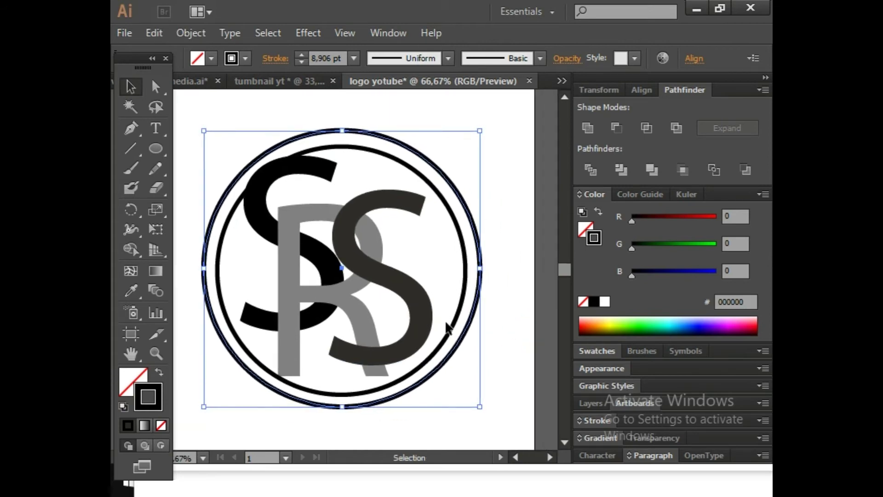
pyautogui.press('Left')
pyautogui.press('Left')
pyautogui.press('Down')
pyautogui.press('Down')
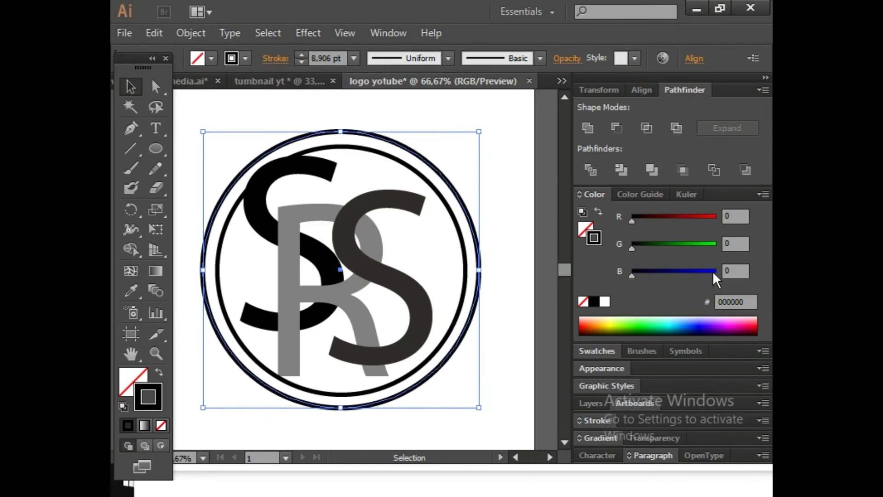
pyautogui.click(640, 87)
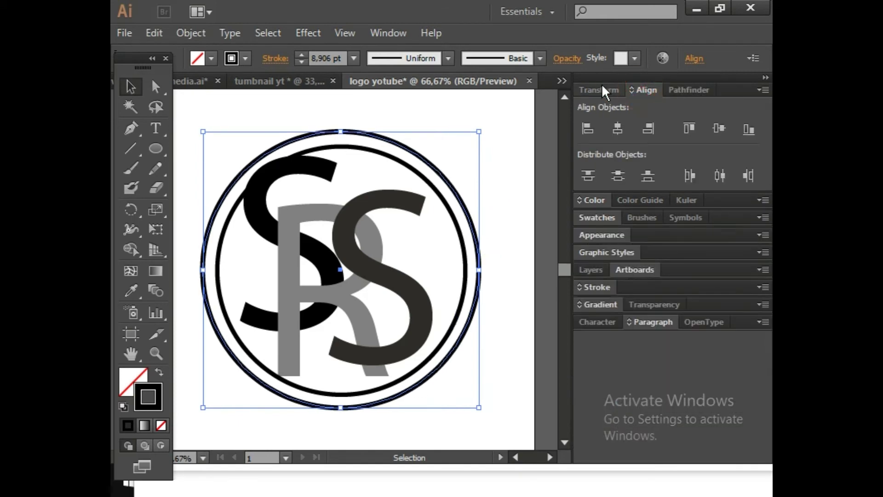
pyautogui.click(600, 85)
pyautogui.click(645, 87)
pyautogui.click(126, 85)
pyautogui.click(687, 88)
pyautogui.click(588, 88)
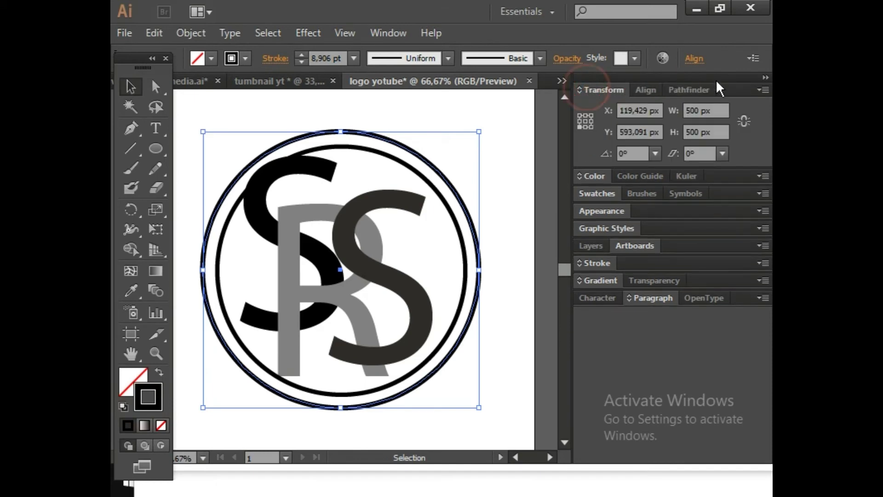
pyautogui.click(761, 77)
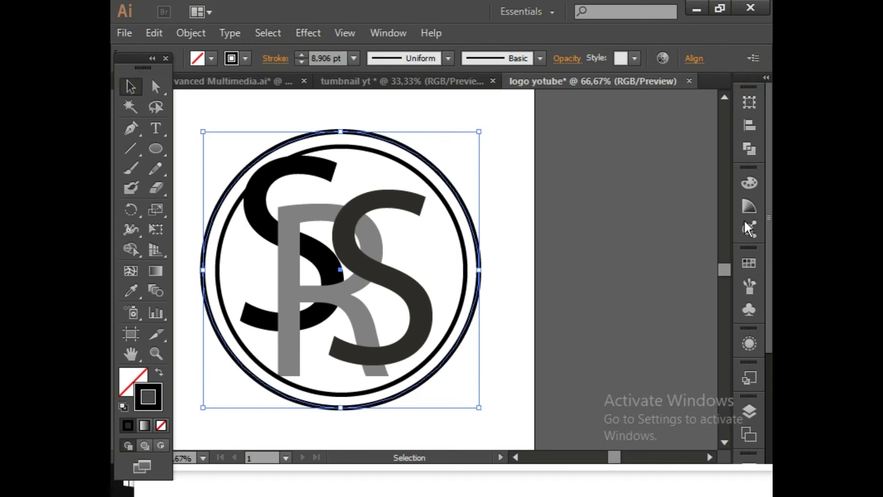
# Recolour the outer circle's stroke to a medium grey shade from the Color Guide.
pyautogui.click(750, 205)
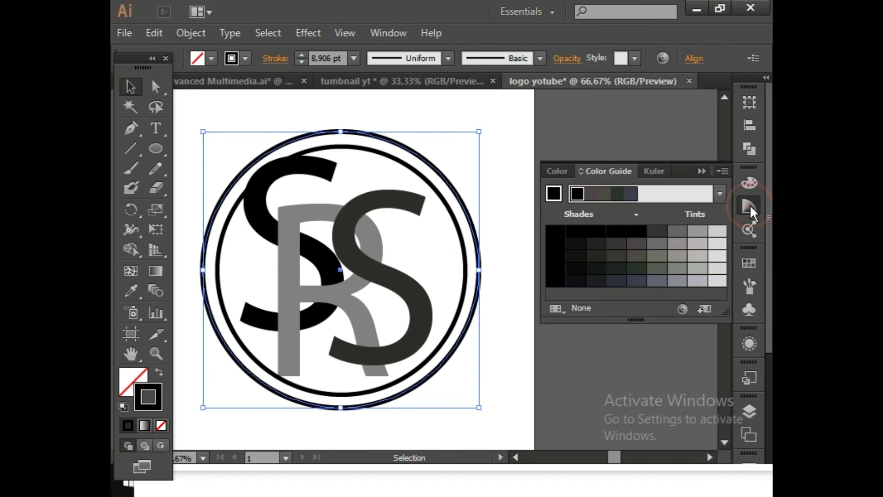
pyautogui.click(676, 246)
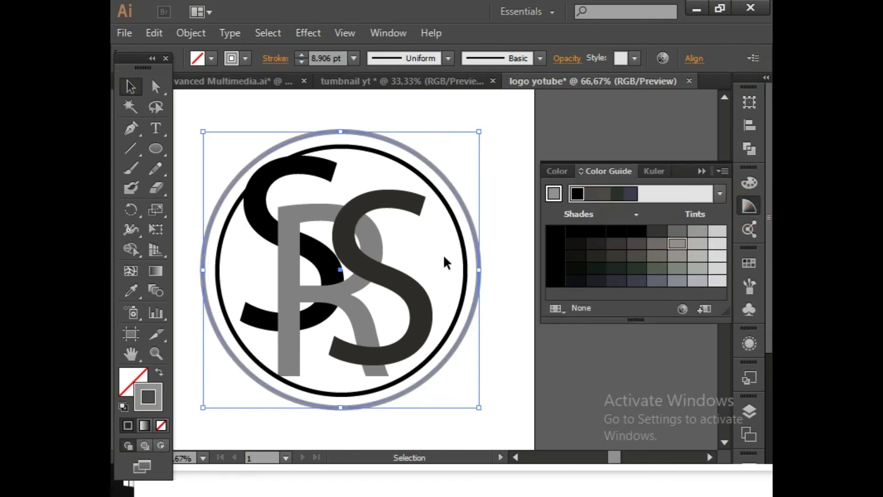
pyautogui.click(355, 147)
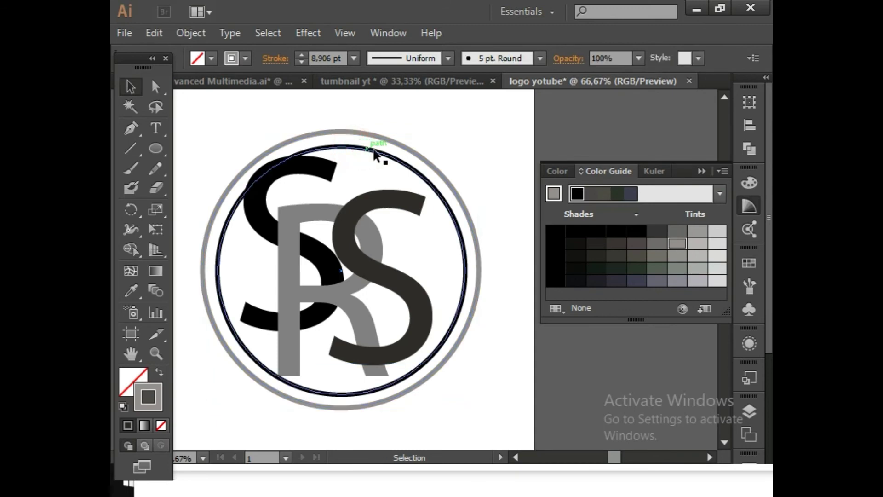
pyautogui.click(131, 83)
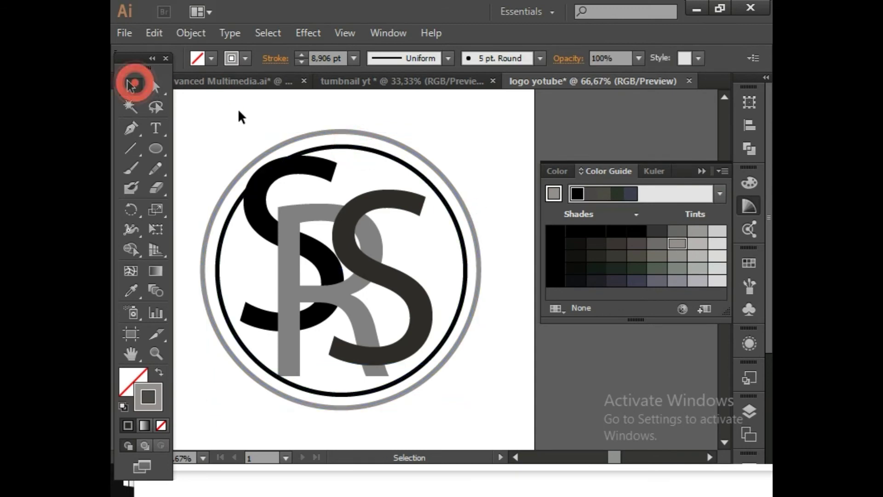
pyautogui.click(237, 109)
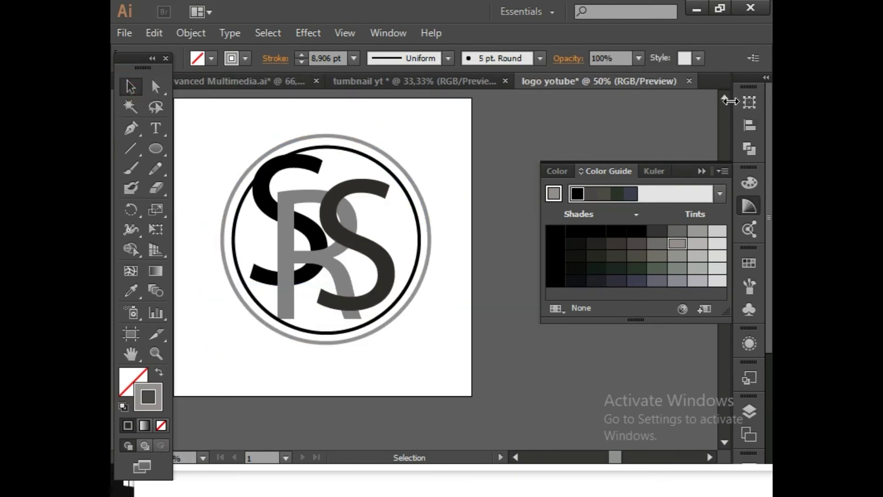
pyautogui.click(725, 97)
pyautogui.click(724, 96)
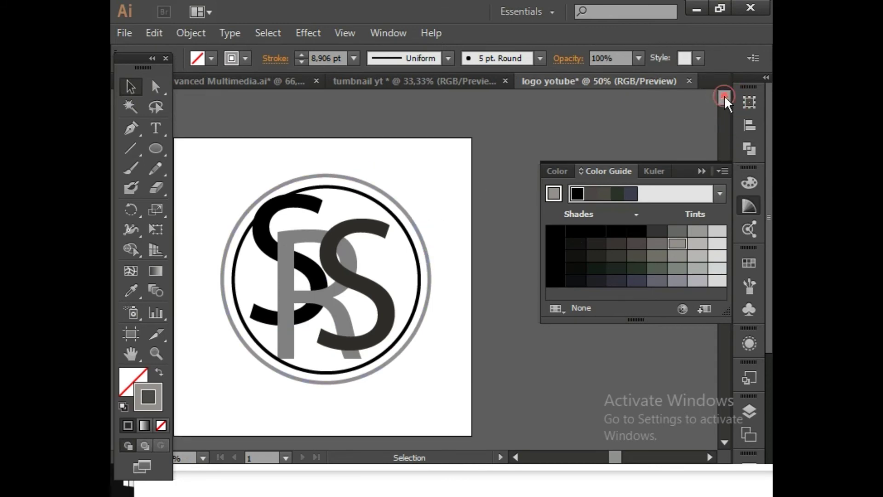
pyautogui.click(703, 172)
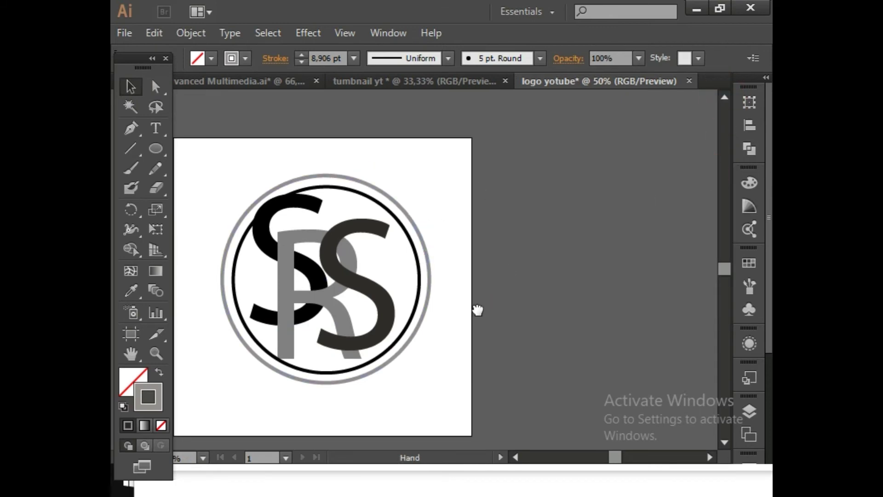
# Select the letters and both circles, enlarge them together, and centre the logo on the artboard.
pyautogui.moveTo(476, 308); pyautogui.dragTo(634, 264)
pyautogui.scroll(1, 389, 136)
pyautogui.moveTo(392, 132); pyautogui.dragTo(528, 342)
pyautogui.moveTo(587, 384); pyautogui.dragTo(628, 431)
pyautogui.moveTo(567, 341); pyautogui.dragTo(543, 330)
pyautogui.press('Right')
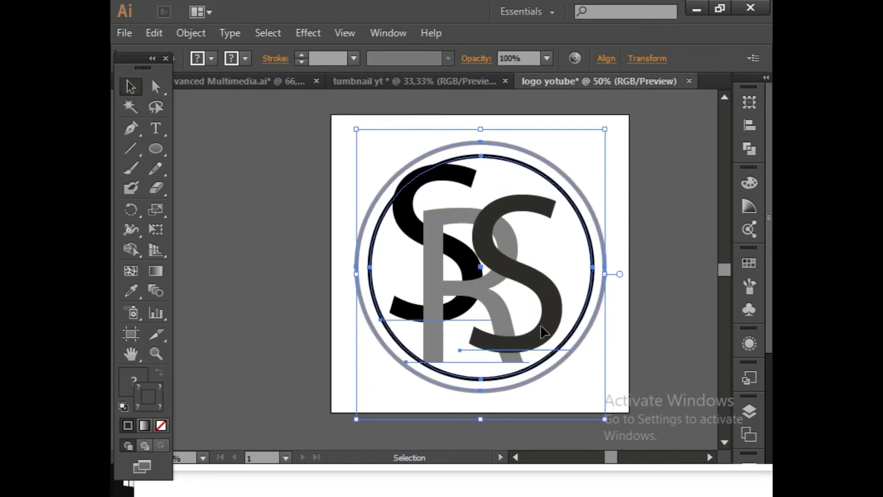
pyautogui.click(247, 234)
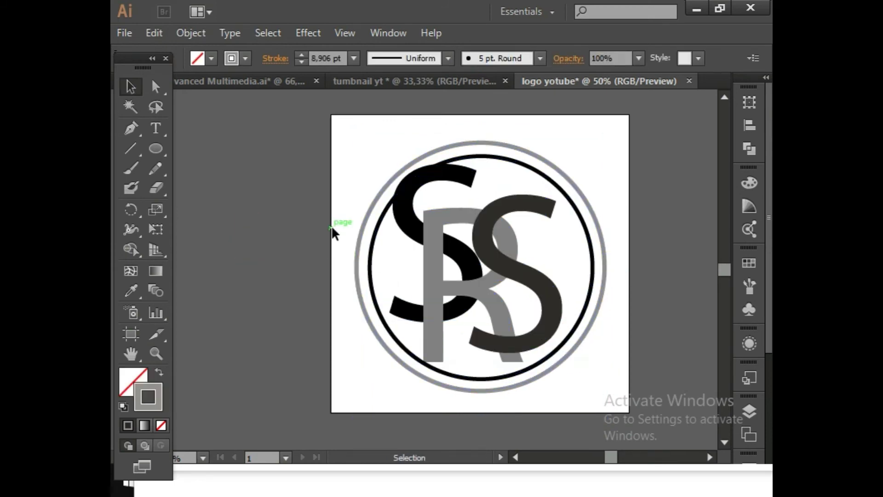
pyautogui.scroll(1, 332, 225)
pyautogui.click(123, 33)
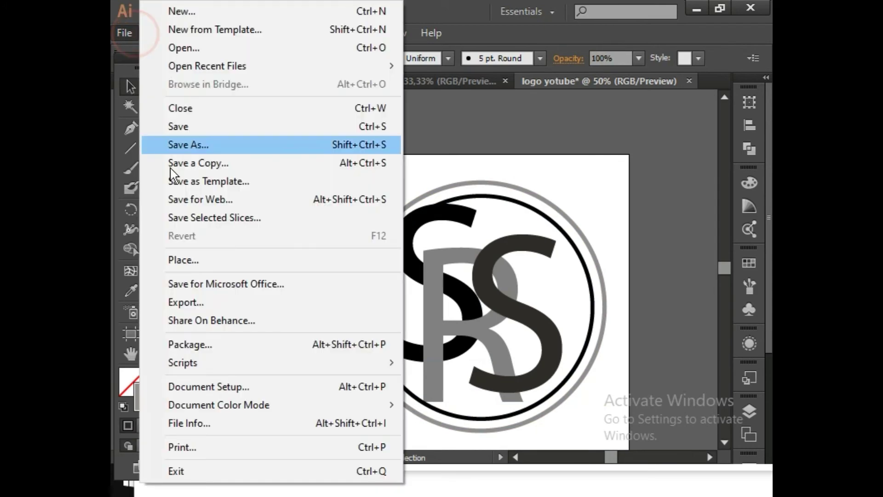
pyautogui.click(192, 299)
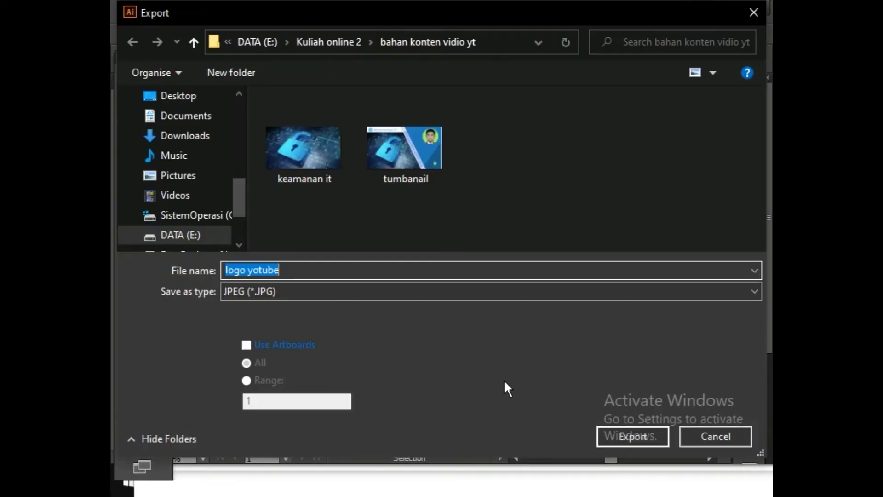
pyautogui.click(700, 436)
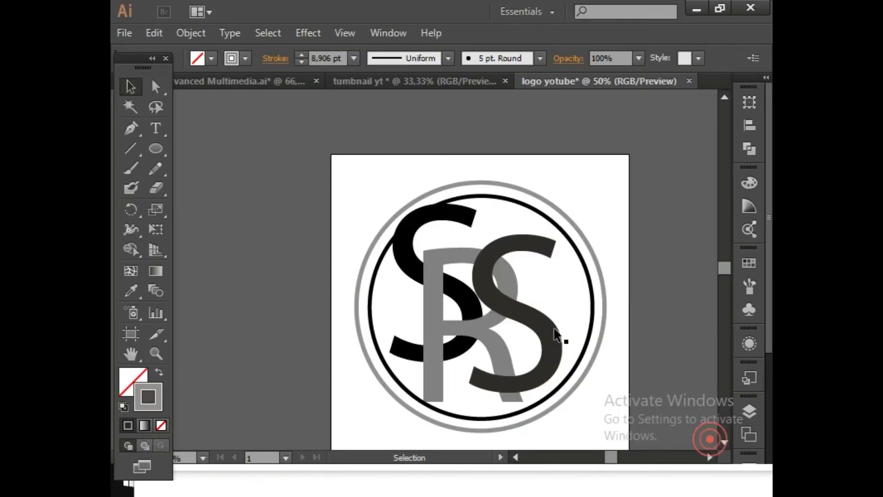
# Export the logo as a PNG named "logo my channel" at High (300 ppi) resolution with a transparent background.
pyautogui.click(124, 30)
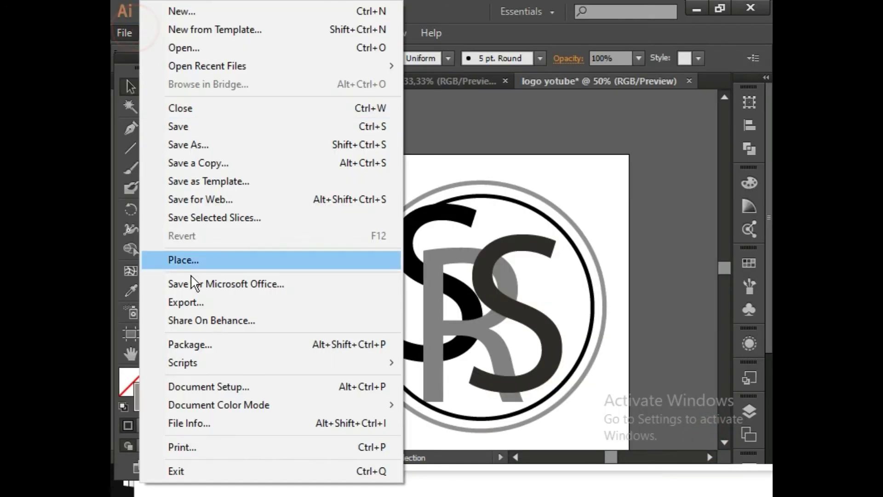
pyautogui.click(197, 300)
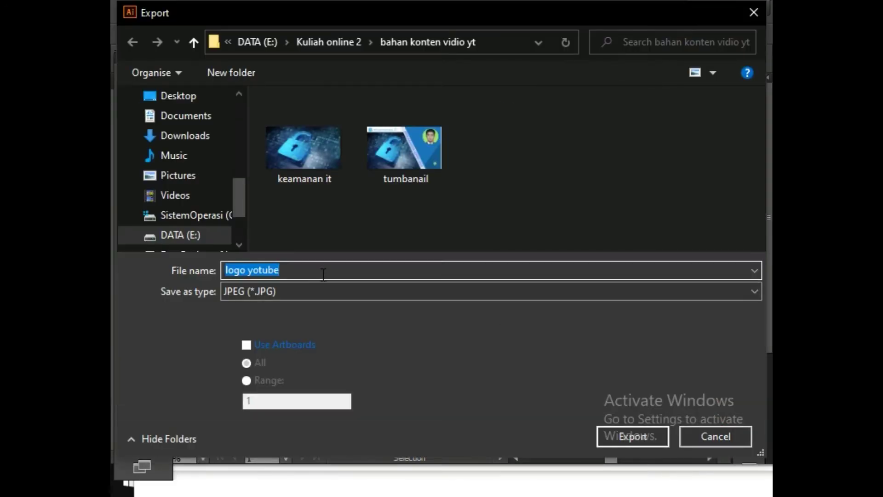
pyautogui.click(320, 276)
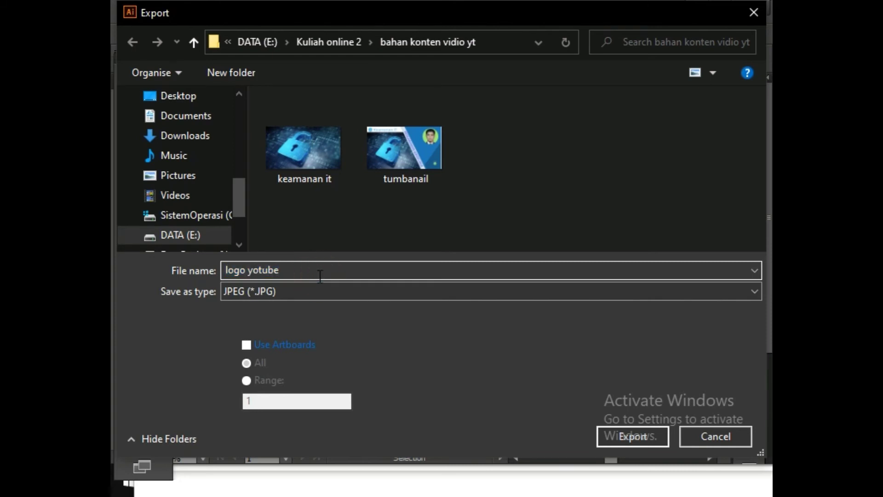
pyautogui.press('BackSpace')
pyautogui.write('my channel')
pyautogui.press('Tab')
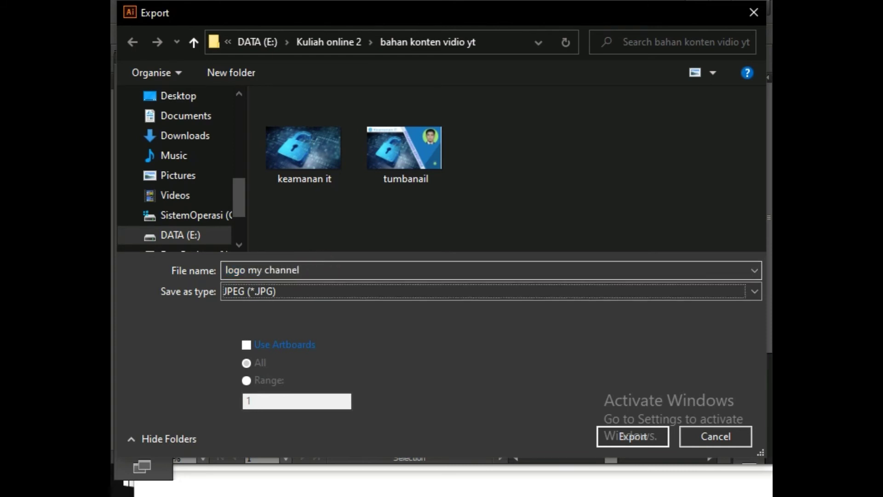
pyautogui.press('p')
pyautogui.press('p')
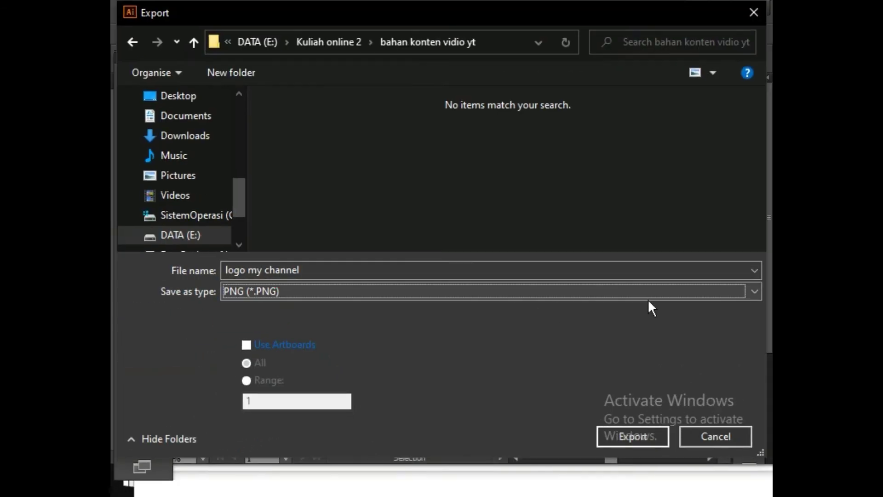
pyautogui.click(634, 434)
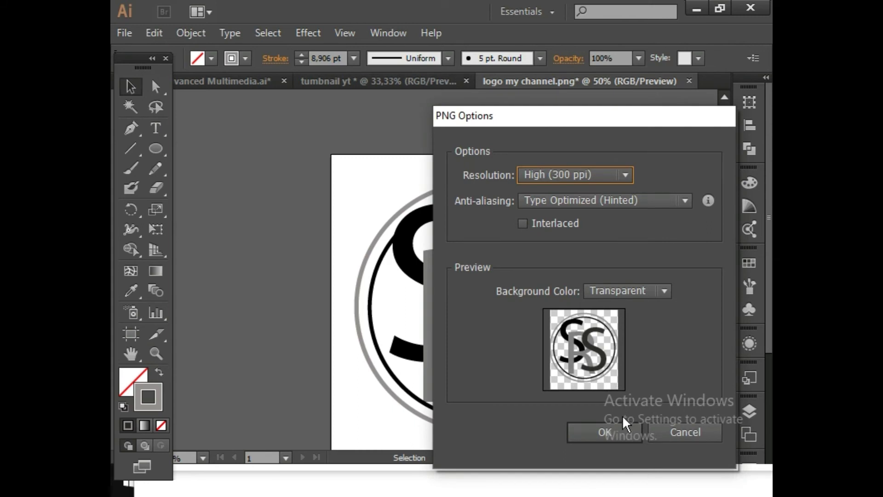
pyautogui.click(606, 430)
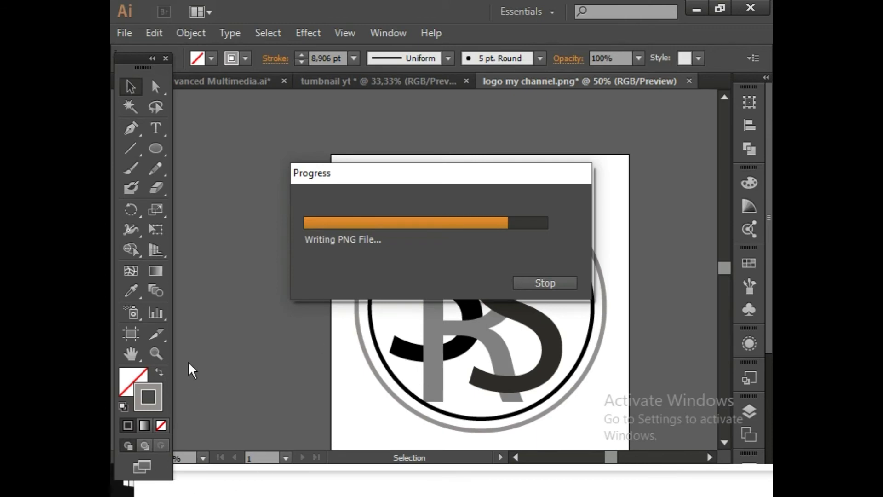
# Switch to File Explorer and view the exported "logo my channel" image, closing the viewer when done.
pyautogui.hotkey('alt', 'Tab')
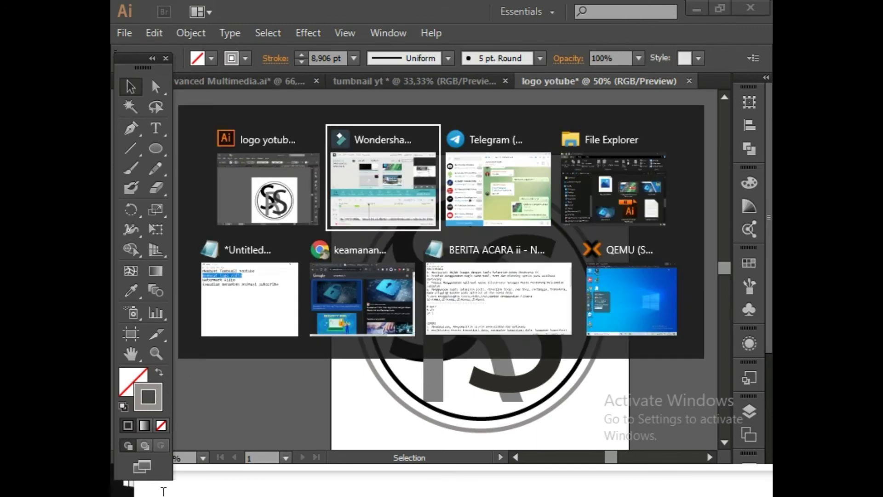
pyautogui.press('Tab')
pyautogui.press('Tab')
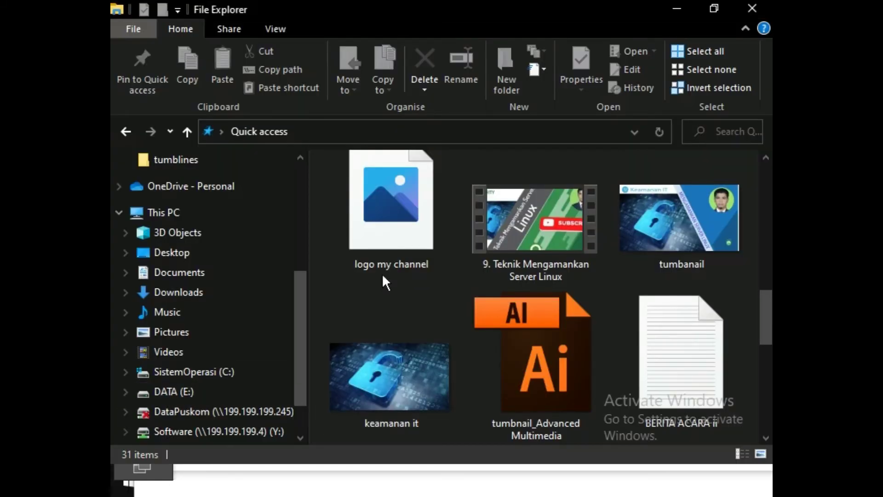
pyautogui.doubleClick(401, 223)
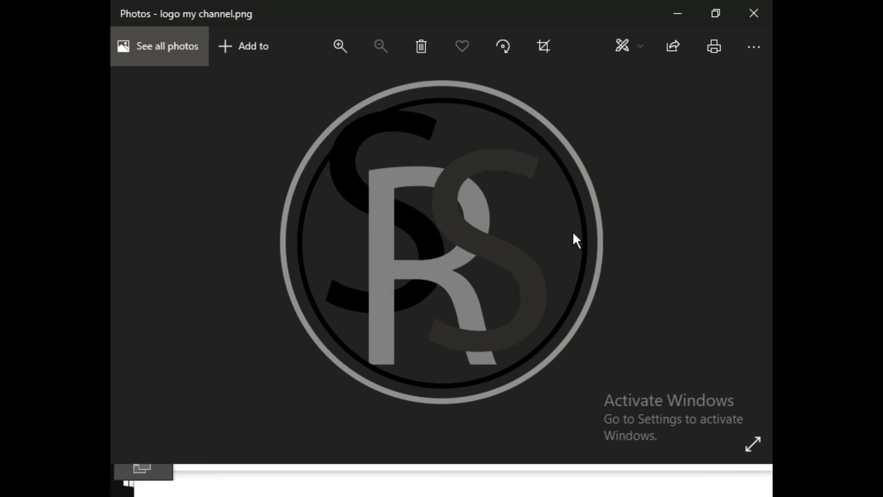
pyautogui.click(759, 17)
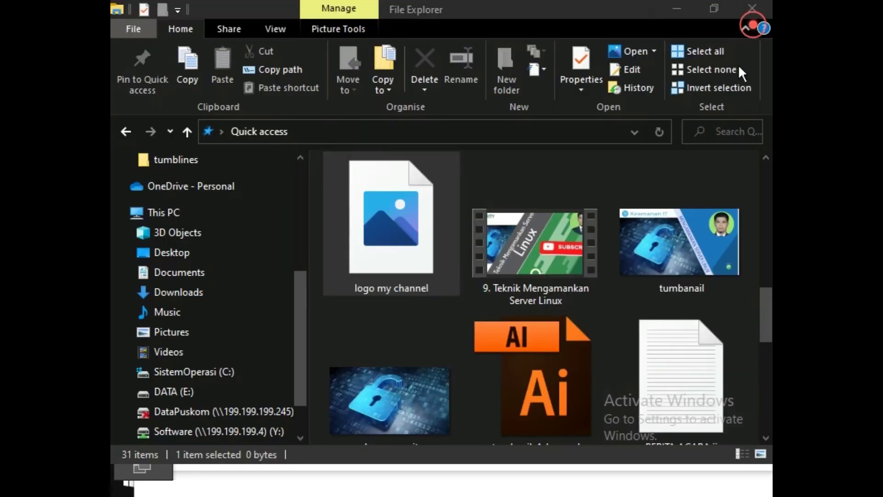
# Switch to the untitled Notepad task list and highlight the "Watermark Vidio" line.
pyautogui.hotkey('alt', 'Tab')
pyautogui.hotkey('alt', 'Tab')
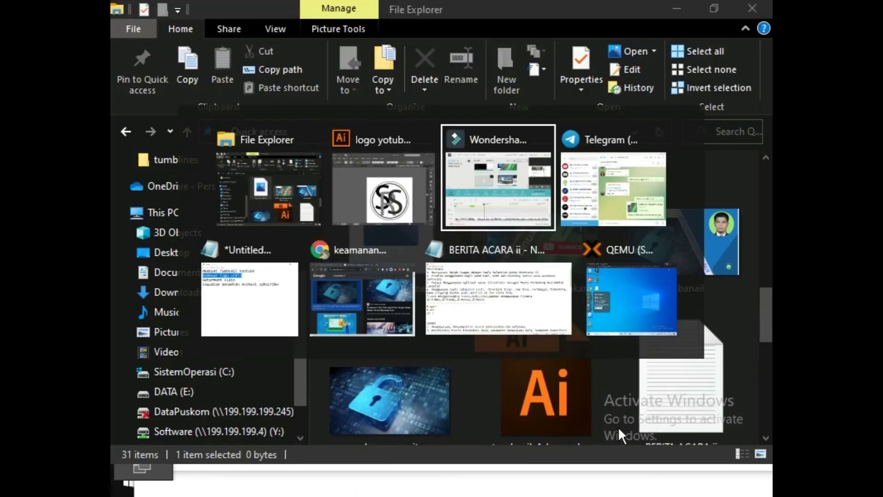
pyautogui.press('Tab')
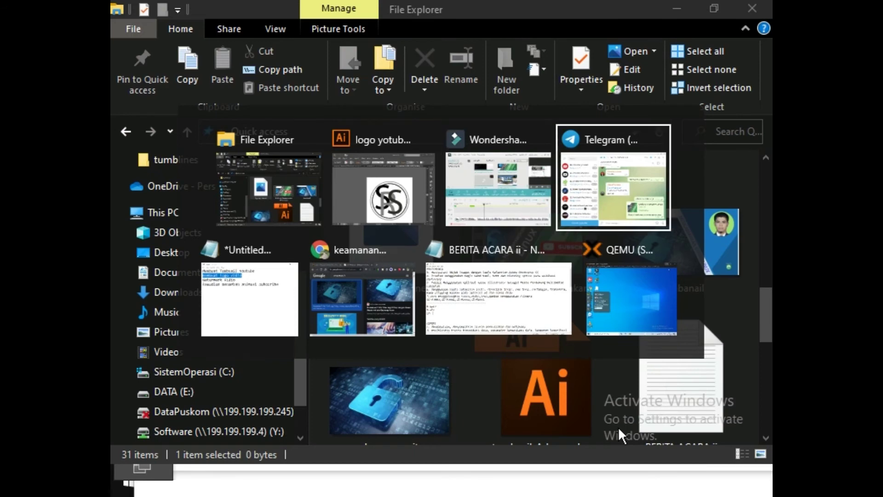
pyautogui.press('Tab')
pyautogui.press('Tab')
pyautogui.press('Tab')
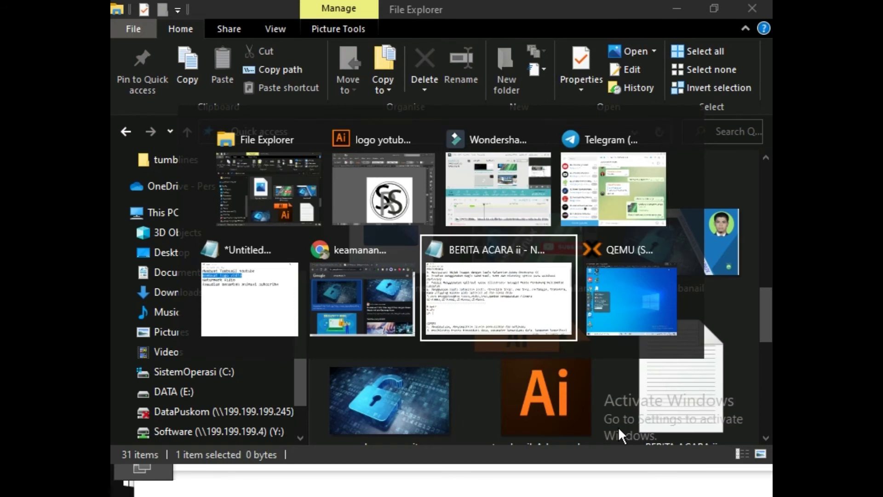
pyautogui.click(227, 300)
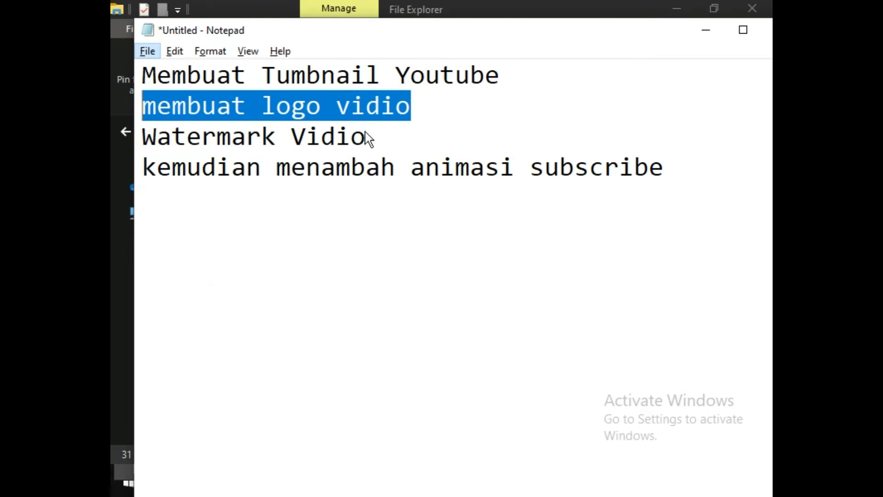
pyautogui.moveTo(371, 134); pyautogui.dragTo(140, 104)
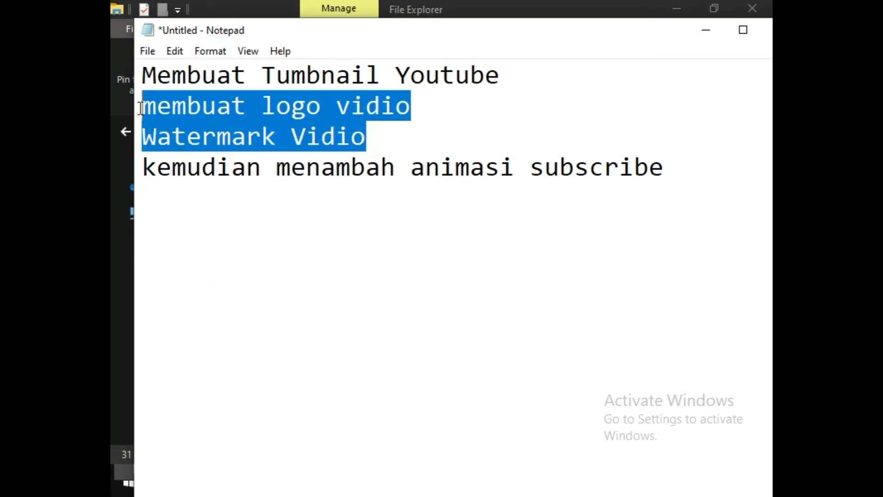
pyautogui.moveTo(141, 158); pyautogui.dragTo(138, 138)
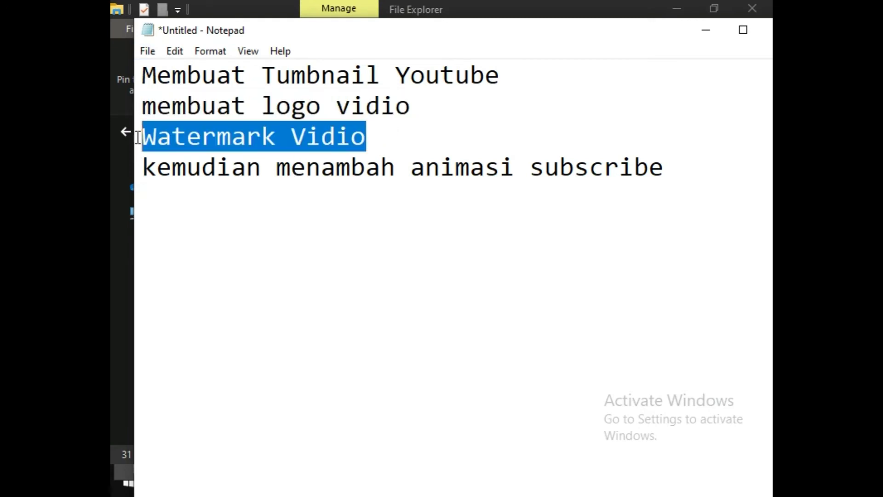
# Check the opening frame of the KeamananIT 9 project in Wondershare Filmora and return to Illustrator.
pyautogui.hotkey('alt', 'Tab')
pyautogui.hotkey('alt', 'Tab')
pyautogui.hotkey('alt', 'Tab')
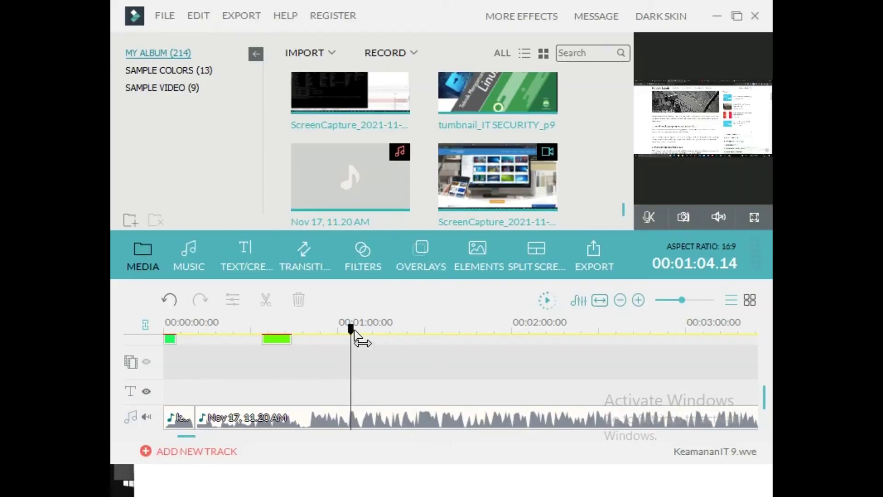
pyautogui.moveTo(350, 328); pyautogui.dragTo(164, 331)
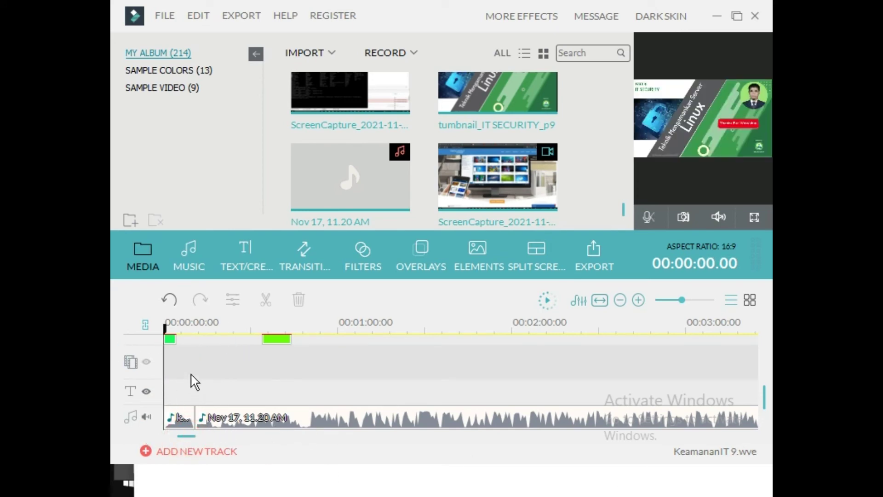
pyautogui.hotkey('alt', 'Tab')
pyautogui.hotkey('alt', 'Tab')
pyautogui.hotkey('alt', 'Tab')
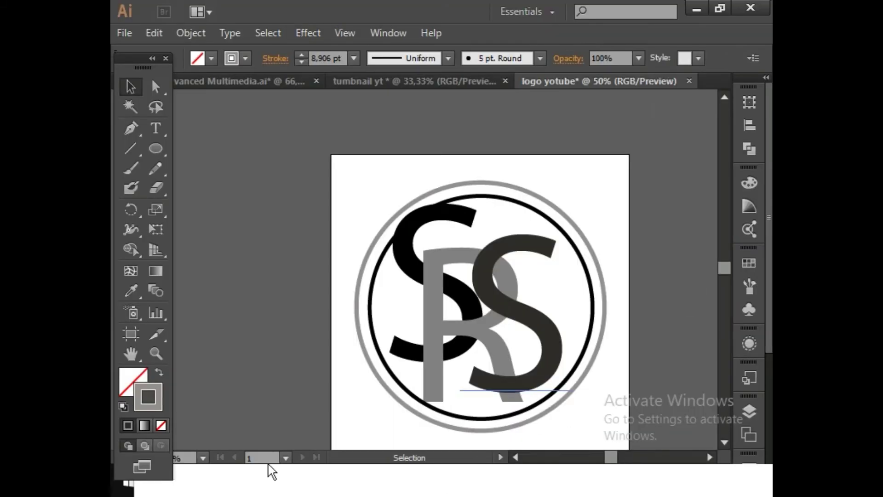
pyautogui.hotkey('alt', 'Tab')
pyautogui.hotkey('alt', 'Tab')
pyautogui.hotkey('alt', 'Tab')
pyautogui.hotkey('alt', 'Tab')
pyautogui.hotkey('alt', 'Tab')
pyautogui.hotkey('alt', 'Tab')
pyautogui.hotkey('alt', 'Tab')
pyautogui.hotkey('alt', 'Tab')
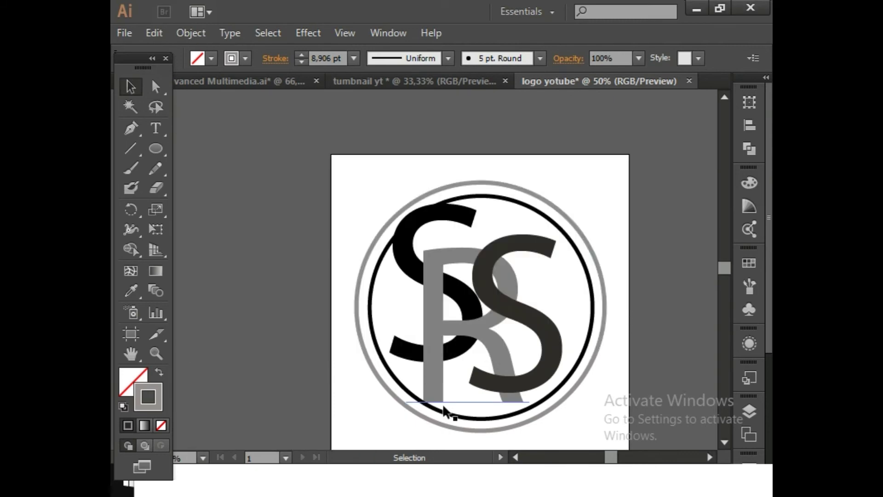
# Create a new 720 × 200 px RGB document for the video watermark.
pyautogui.click(128, 87)
pyautogui.click(125, 33)
pyautogui.click(174, 10)
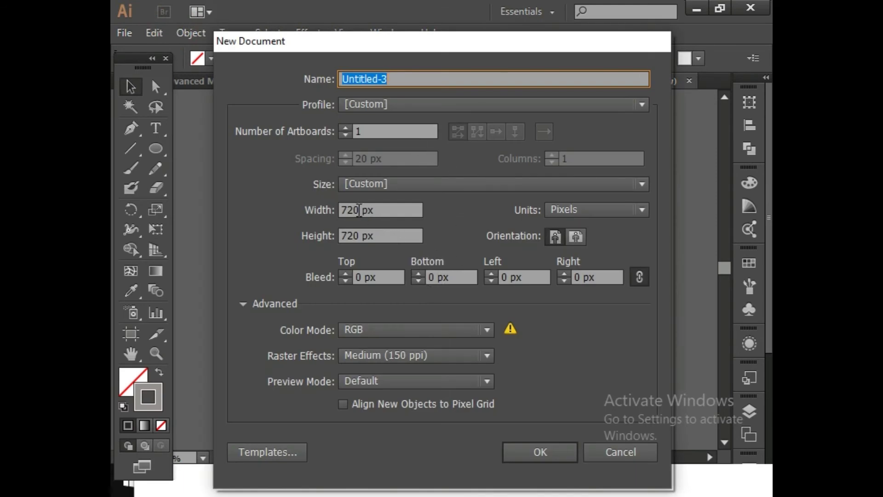
pyautogui.doubleClick(359, 236)
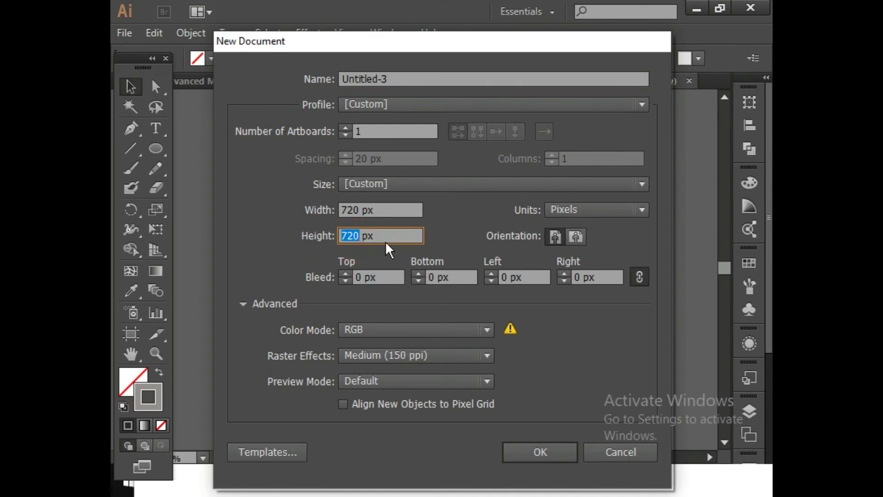
pyautogui.write('200')
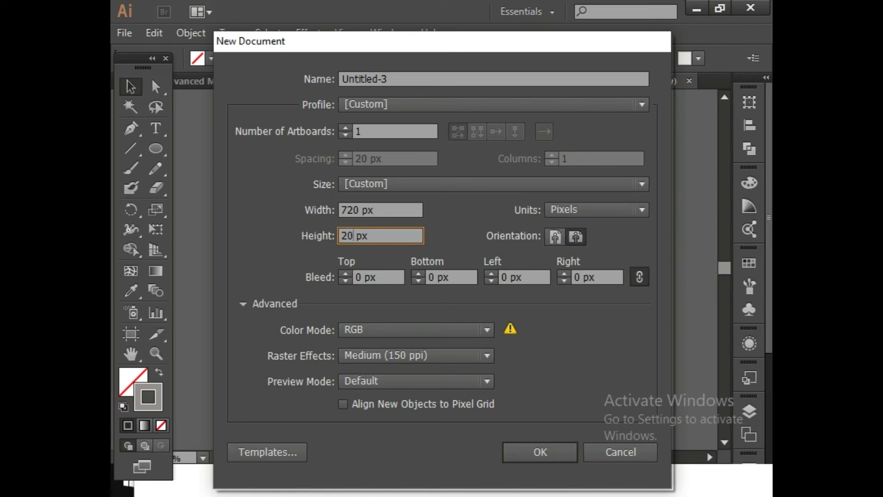
pyautogui.click(550, 451)
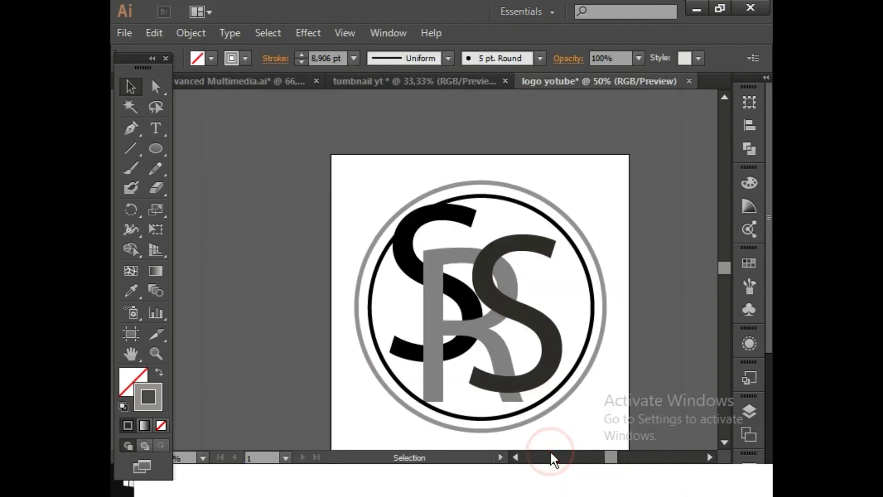
# Add a two-line text reading "PROPERTY OF" followed by the channel owner's full name in capitals on the blank artboard.
pyautogui.press('space')
pyautogui.moveTo(248, 203); pyautogui.dragTo(278, 197)
pyautogui.scroll(-1, 279, 193)
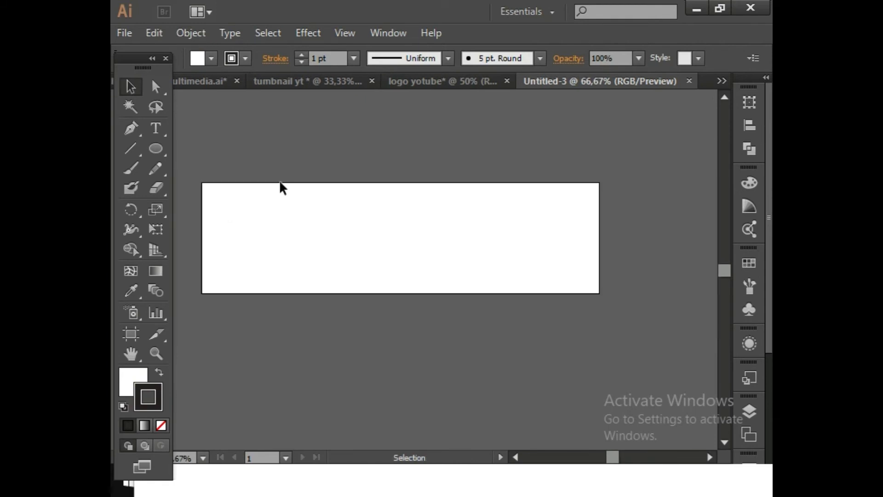
pyautogui.press('space')
pyautogui.moveTo(277, 142); pyautogui.dragTo(292, 148)
pyautogui.click(156, 128)
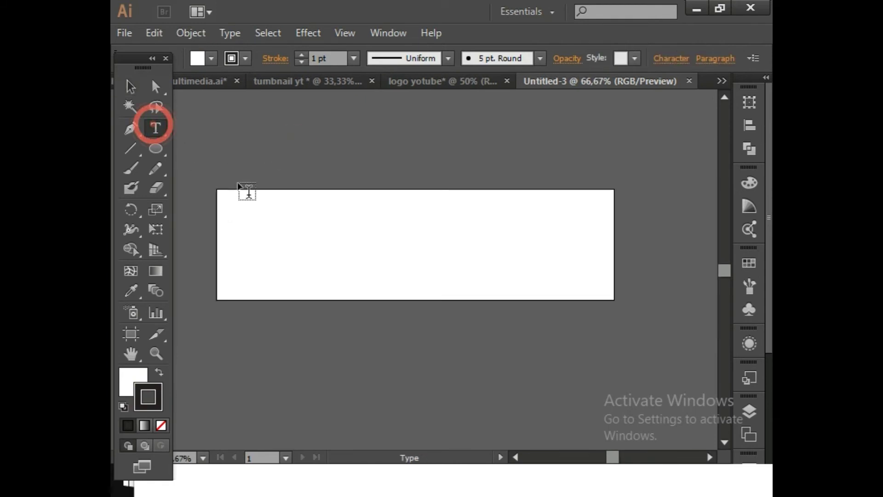
pyautogui.click(260, 222)
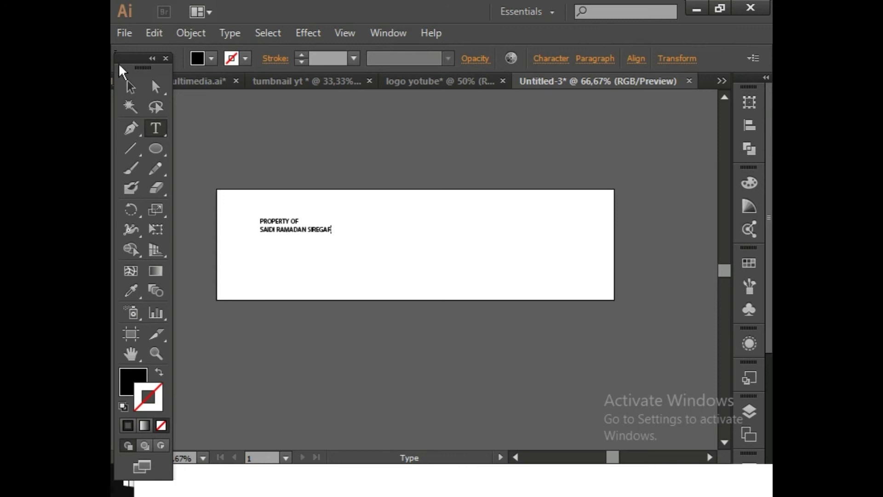
# Enlarge the two-line text to span most of the artboard's width and shift it up and slightly right.
pyautogui.click(128, 84)
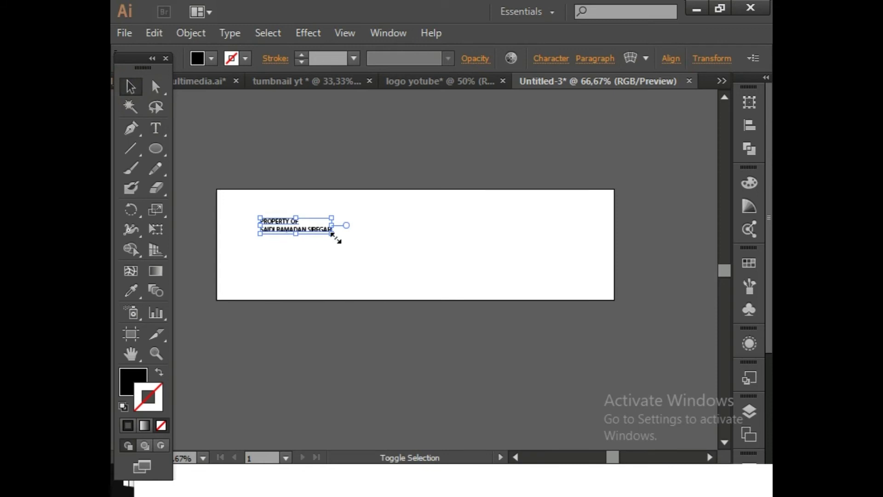
pyautogui.moveTo(330, 232); pyautogui.dragTo(568, 284)
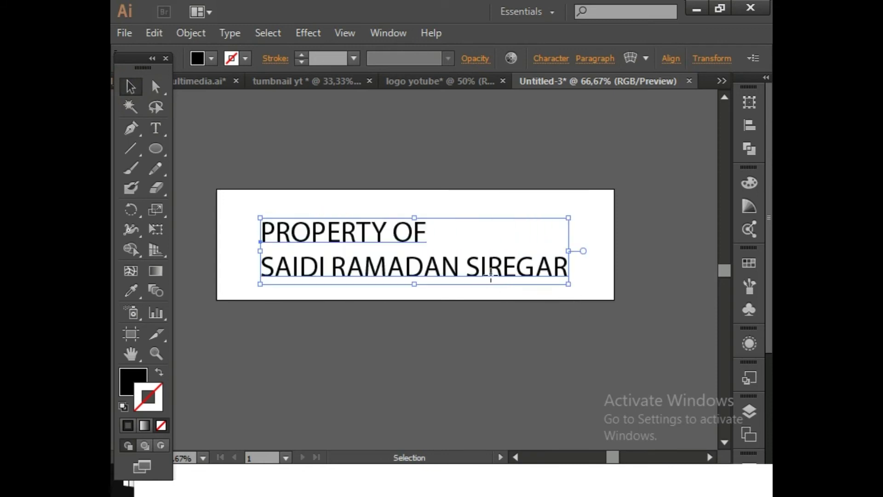
pyautogui.moveTo(490, 276); pyautogui.dragTo(491, 269)
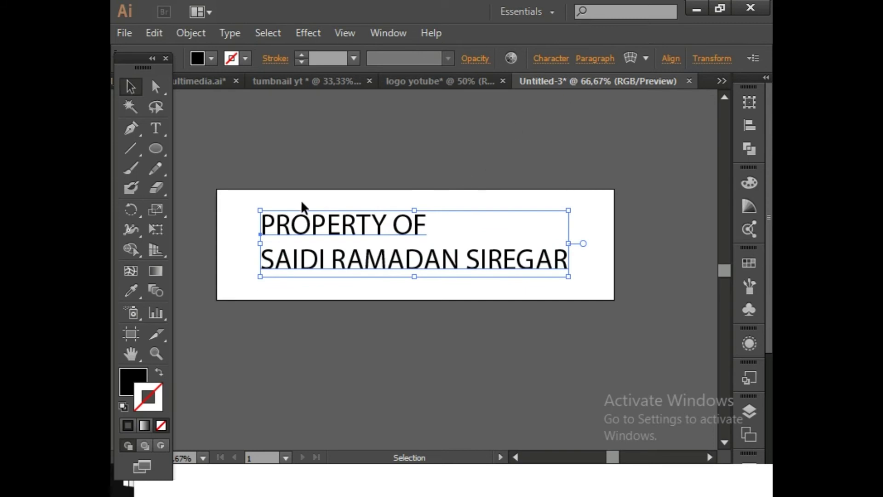
pyautogui.moveTo(334, 226); pyautogui.dragTo(350, 226)
# Copy the logo artwork from the "logo yotube" document and paste it into the watermark document.
pyautogui.click(464, 81)
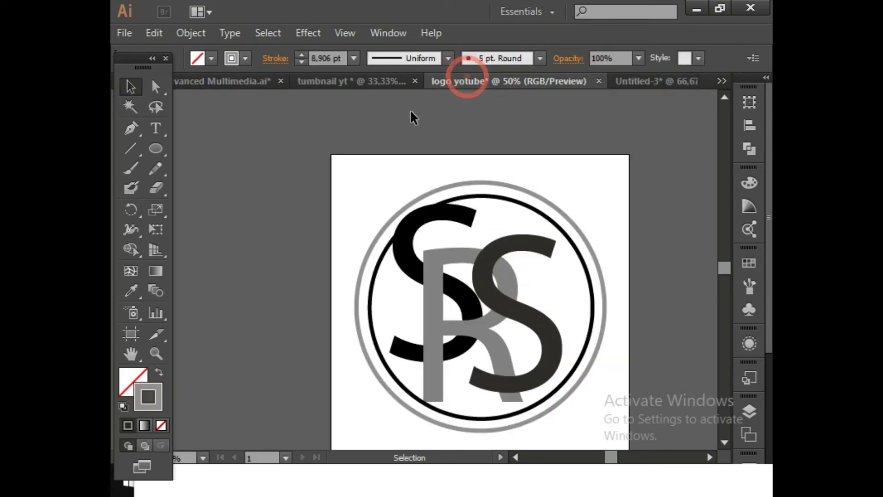
pyautogui.moveTo(353, 177); pyautogui.dragTo(454, 290)
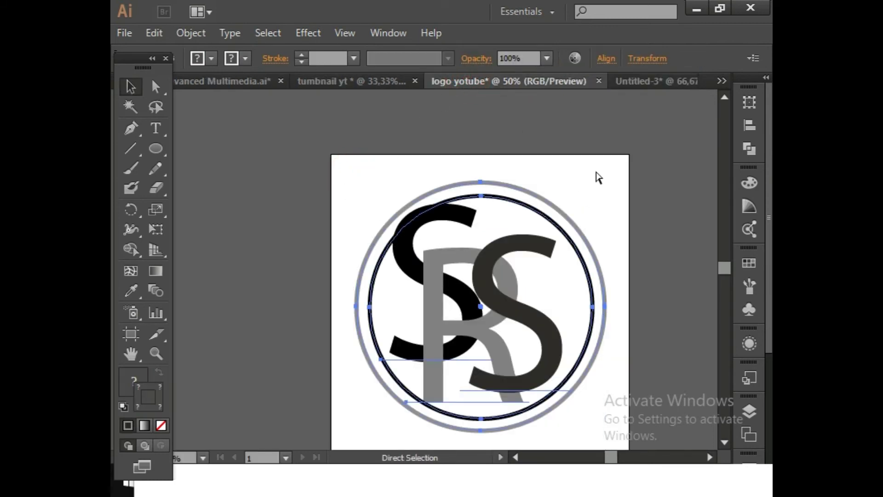
pyautogui.click(649, 84)
pyautogui.click(231, 267)
pyautogui.hotkey('ctrl', 'v')
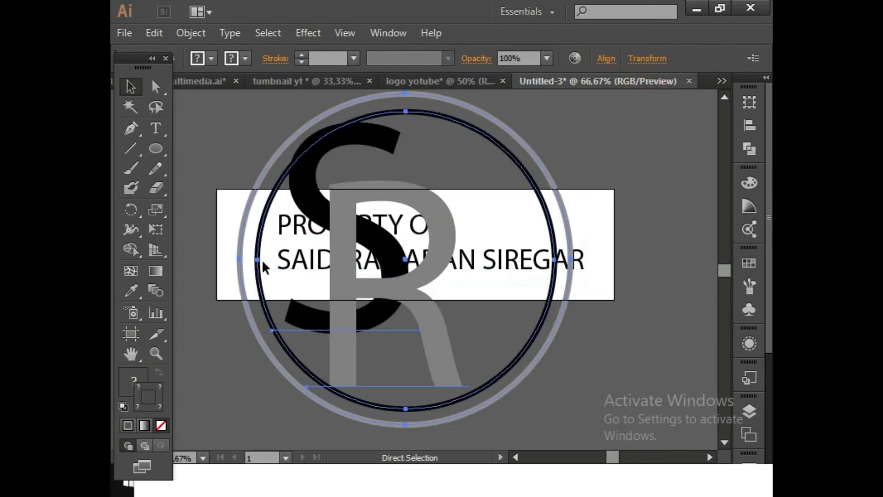
# Try to shrink the pasted logo and place it beside the text, and undo the changes.
pyautogui.click(404, 90)
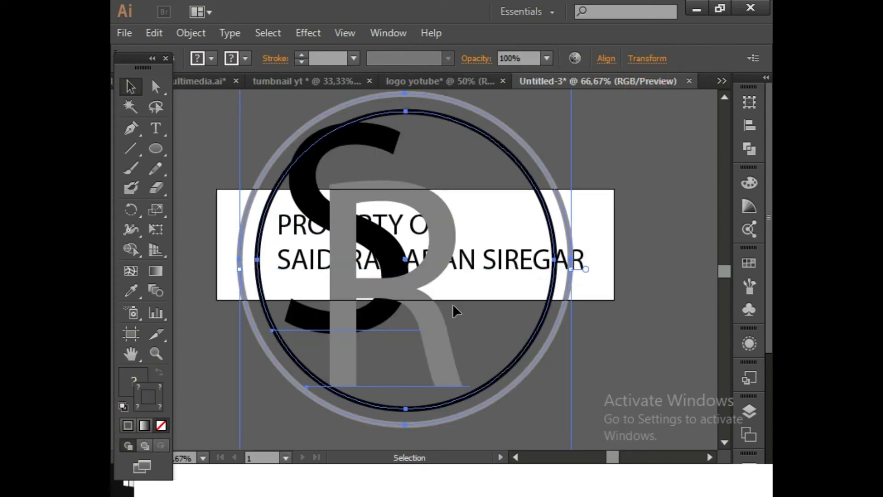
pyautogui.scroll(-3, 561, 367)
pyautogui.moveTo(574, 379); pyautogui.dragTo(350, 123)
pyautogui.moveTo(375, 194); pyautogui.dragTo(442, 365)
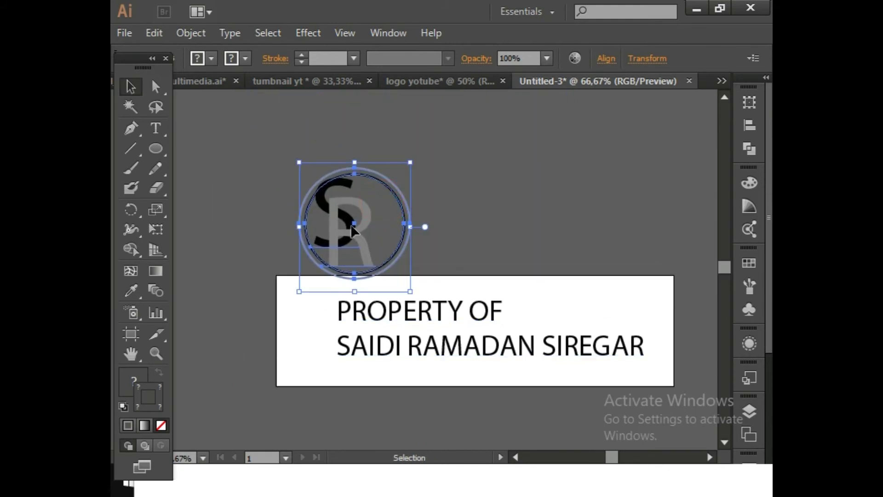
pyautogui.moveTo(347, 227); pyautogui.dragTo(360, 338)
pyautogui.hotkey('ctrl', 'z')
pyautogui.hotkey('ctrl', 'z')
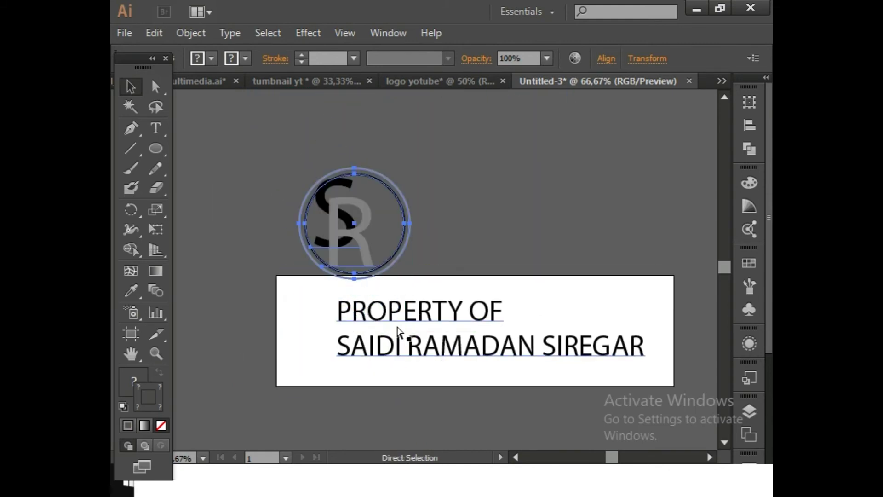
# Try again to shrink the pasted logo over the start of the text, undo it, and delete the logo.
pyautogui.press('a')
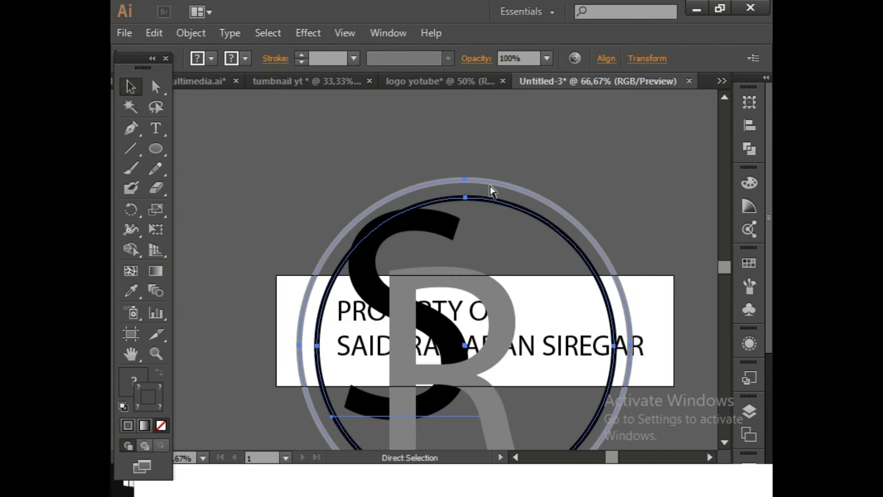
pyautogui.press('ctrl')
pyautogui.moveTo(467, 162); pyautogui.dragTo(332, 321)
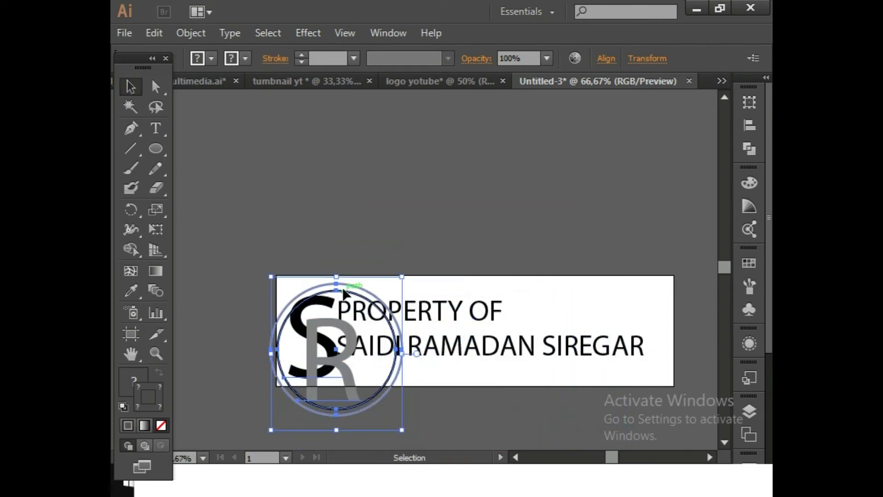
pyautogui.scroll(-3, 416, 339)
pyautogui.hotkey('ctrl', 'z')
pyautogui.hotkey('ctrl', 'z')
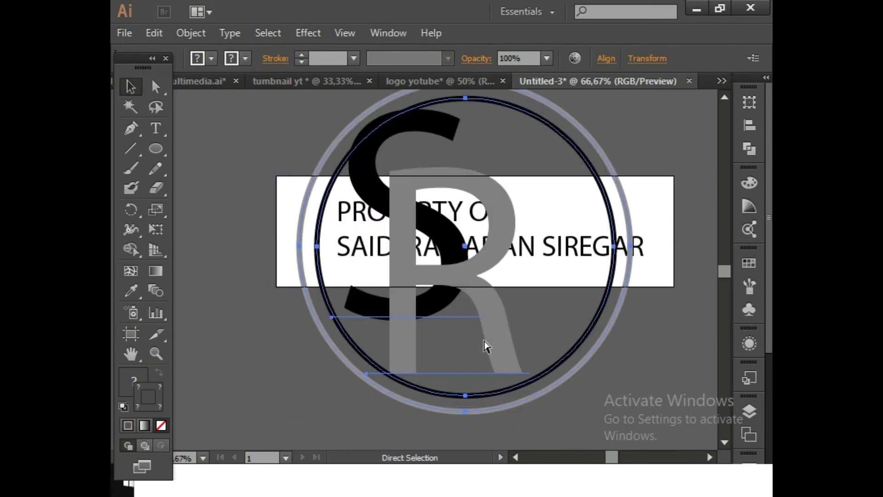
pyautogui.press('Delete')
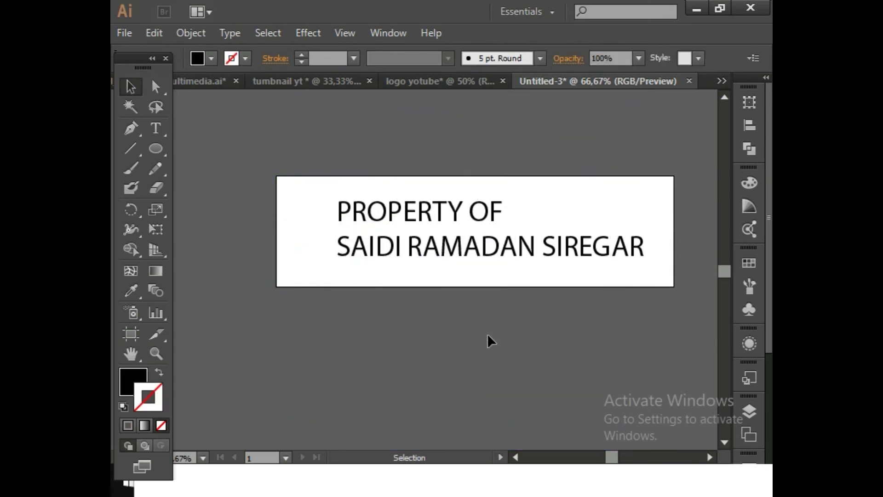
# Copy all artwork from the "logo yotube" document again, paste it into the watermark document, and undo the paste.
pyautogui.click(425, 84)
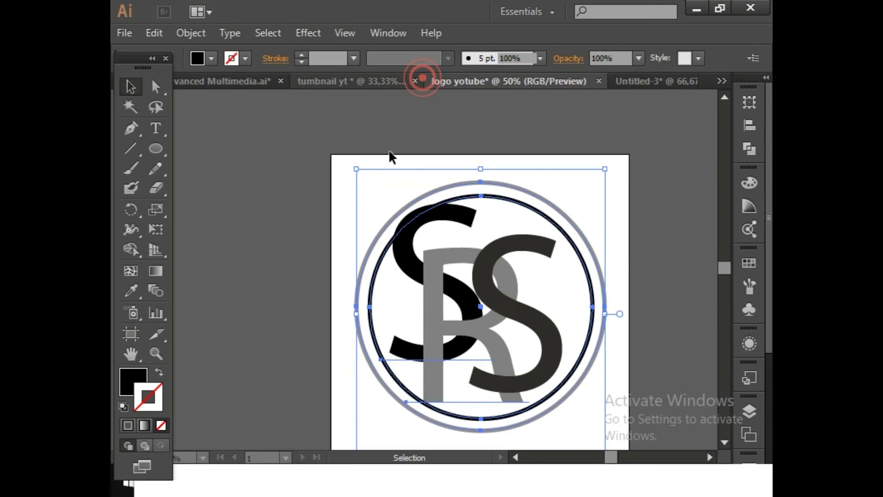
pyautogui.click(254, 230)
pyautogui.hotkey('ctrl', 'a')
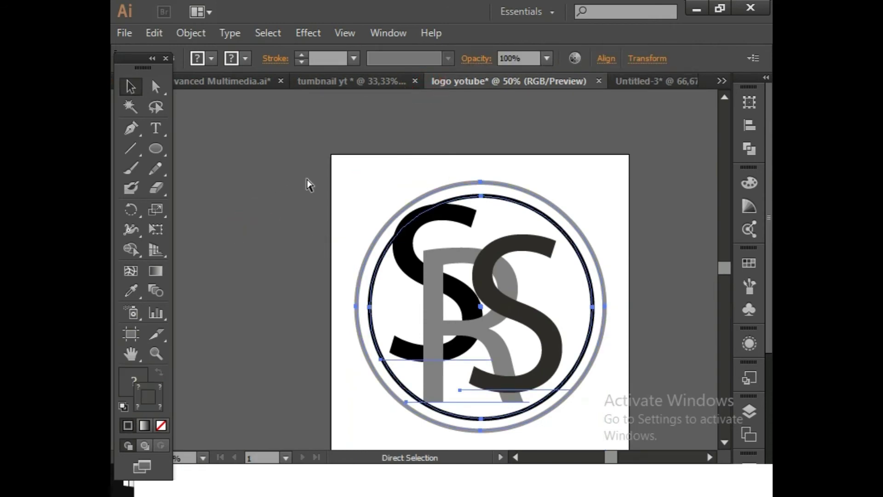
pyautogui.hotkey('ctrl', 'c')
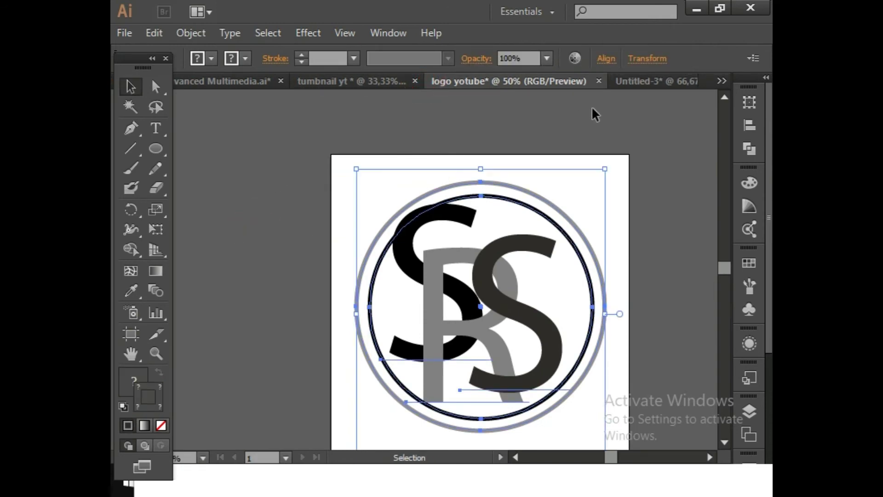
pyautogui.click(661, 82)
pyautogui.hotkey('ctrl', 'v')
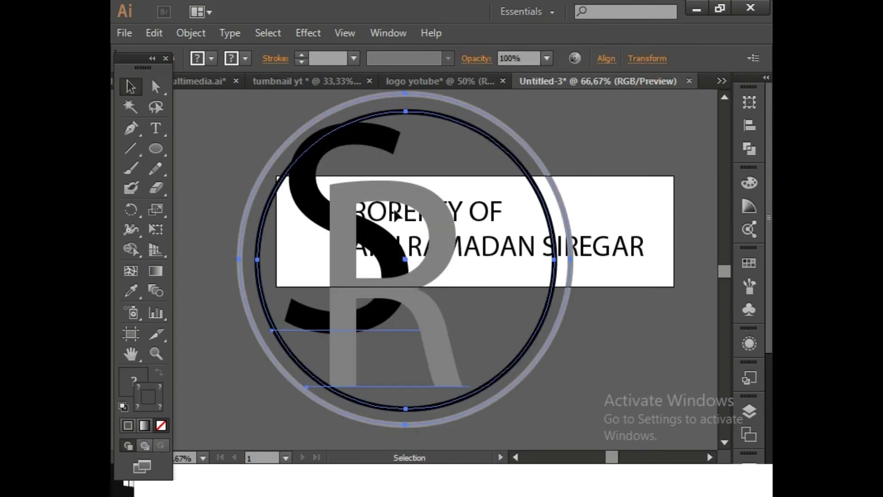
pyautogui.hotkey('ctrl', 'z')
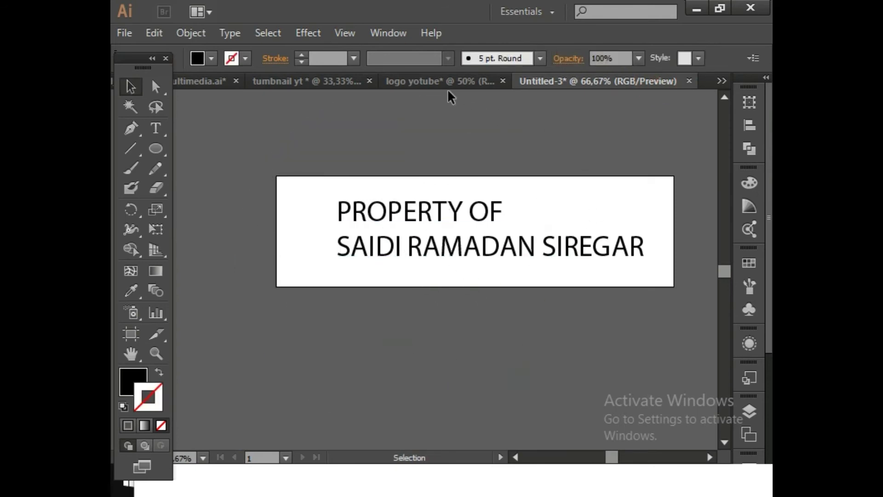
# Select all circles and letters of the logo in "logo yotube", copy them, and paste them into the watermark document.
pyautogui.click(449, 83)
pyautogui.click(306, 315)
pyautogui.scroll(-2, 305, 315)
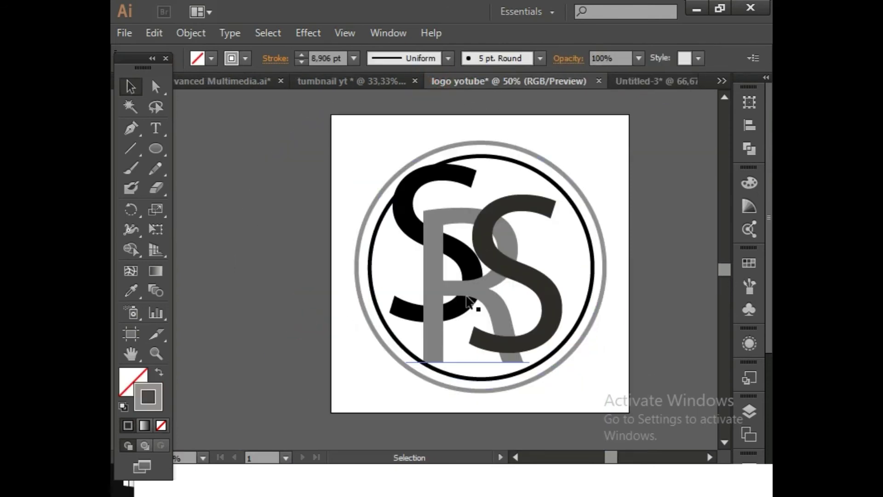
pyautogui.moveTo(655, 380); pyautogui.dragTo(623, 409)
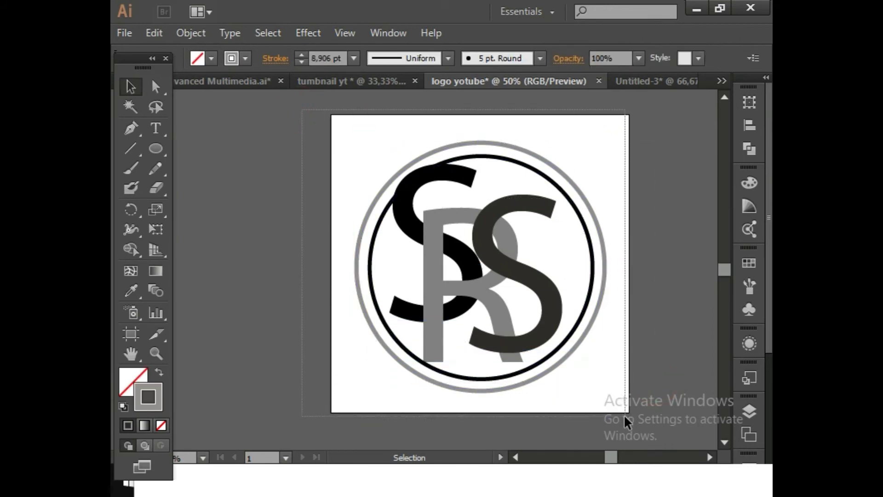
pyautogui.press('a')
pyautogui.hotkey('ctrl', 'c')
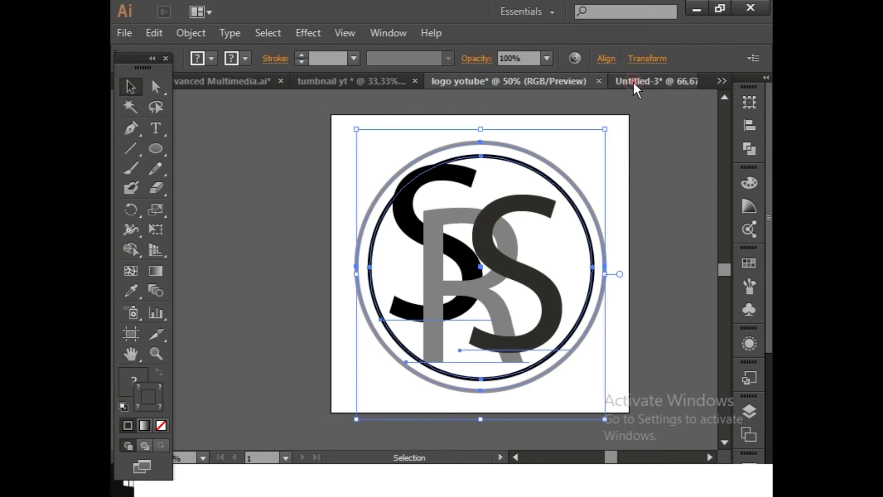
pyautogui.click(633, 81)
pyautogui.hotkey('ctrl', 'v')
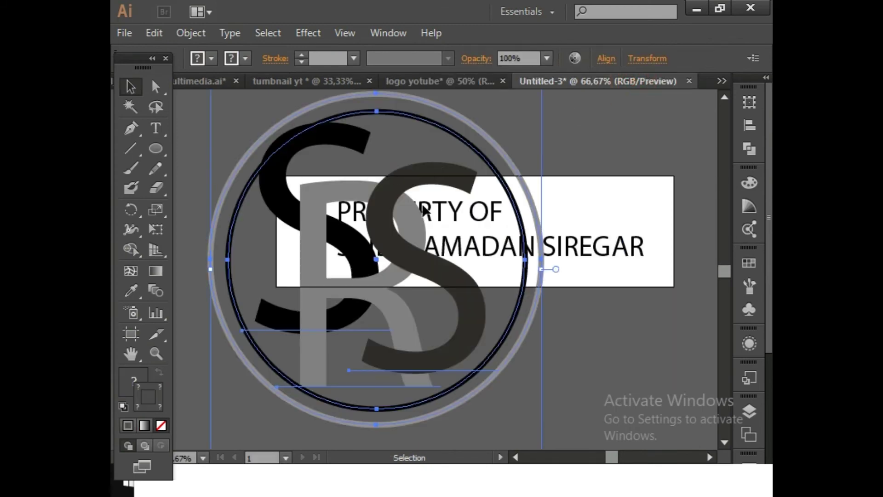
# Shrink the pasted SRS logo proportionally and place it on the artboard just before the text.
pyautogui.scroll(-3, 469, 332)
pyautogui.moveTo(541, 402); pyautogui.dragTo(338, 214)
pyautogui.moveTo(277, 158); pyautogui.dragTo(287, 192)
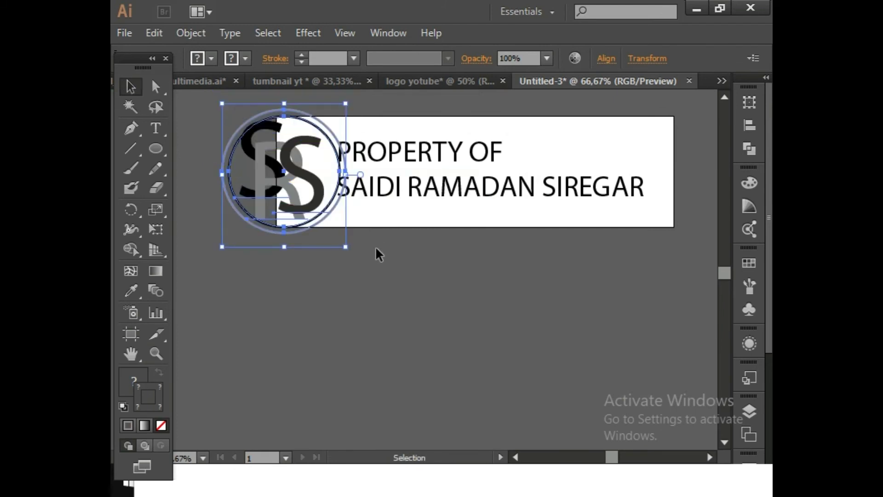
pyautogui.moveTo(346, 249); pyautogui.dragTo(311, 177)
# Enlarge the SRS logo slightly to better match the height of the two text lines.
pyautogui.hotkey('ctrl', '+')
pyautogui.hotkey('ctrl', '+')
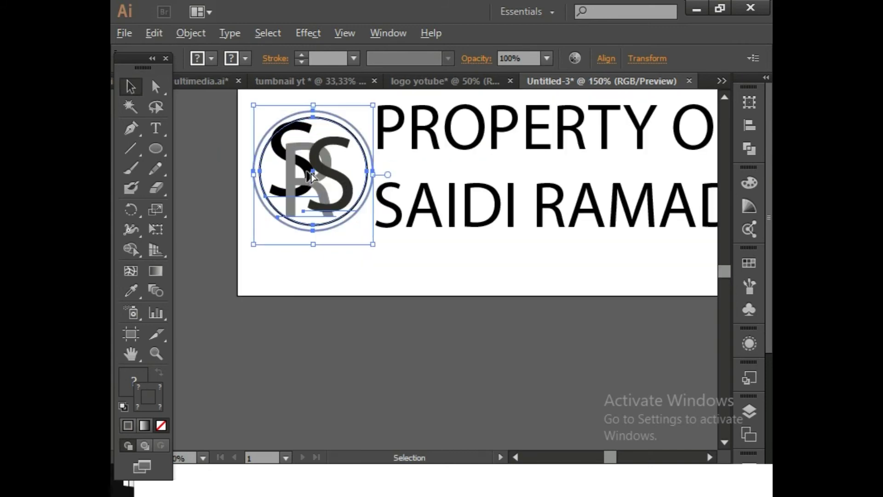
pyautogui.hotkey('ctrl', '+')
pyautogui.moveTo(466, 195); pyautogui.dragTo(411, 313)
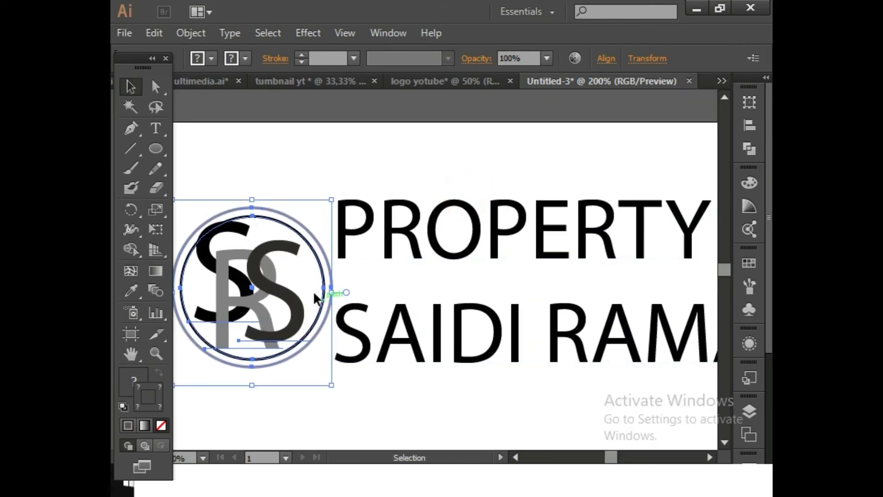
pyautogui.moveTo(252, 197); pyautogui.dragTo(254, 177)
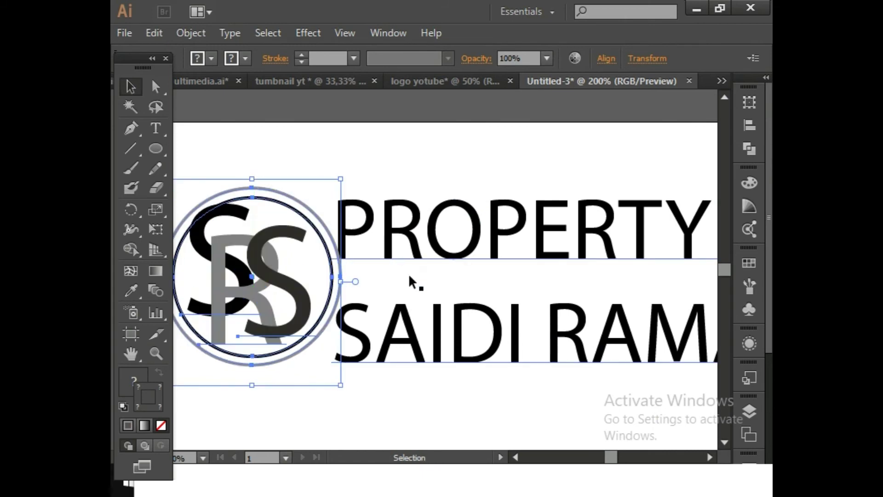
# Move the two-line text slightly right, away from the edge of the logo.
pyautogui.moveTo(410, 282); pyautogui.dragTo(442, 248)
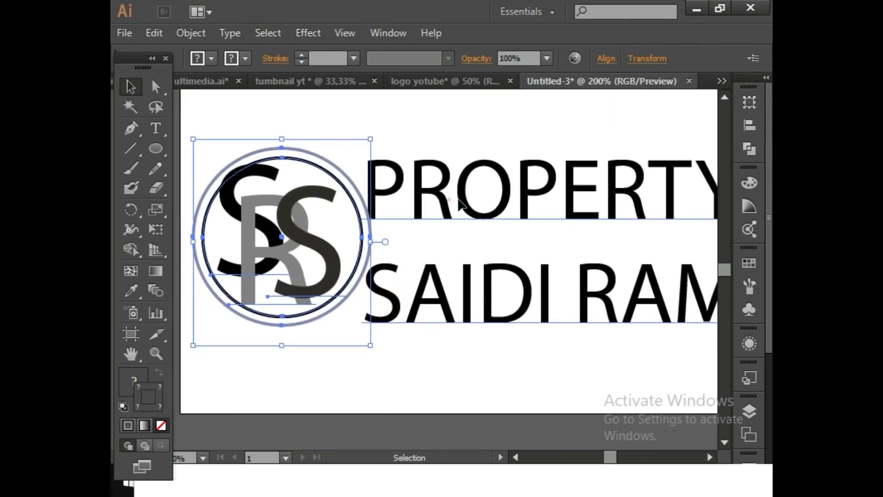
pyautogui.moveTo(452, 198)
pyautogui.mouseDown()
pyautogui.moveTo(469, 202)
pyautogui.moveTo(443, 222)
pyautogui.mouseUp()
pyautogui.hotkey('ctrl', '-')
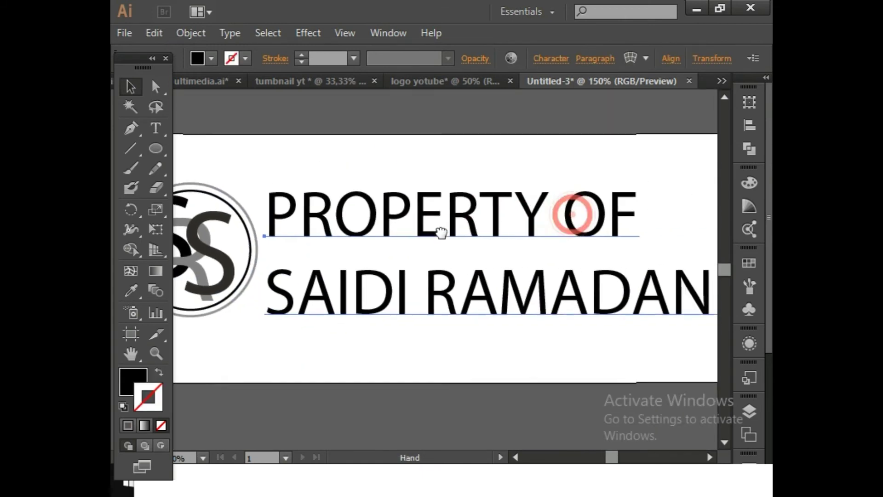
# Recolor the two-line ownership text with a light gray fill and no stroke.
pyautogui.hotkey('ctrl', '-')
pyautogui.hotkey('ctrl', '-')
pyautogui.moveTo(529, 237); pyautogui.dragTo(505, 243)
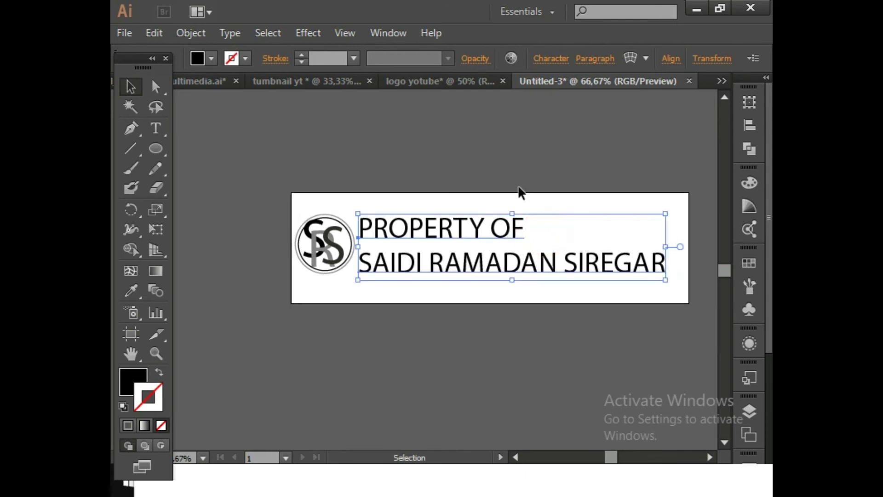
pyautogui.click(506, 170)
pyautogui.click(564, 218)
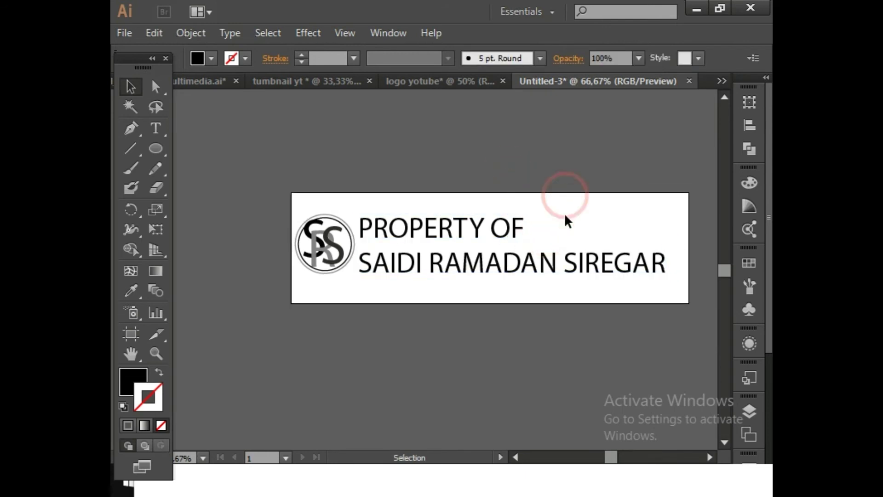
pyautogui.click(562, 219)
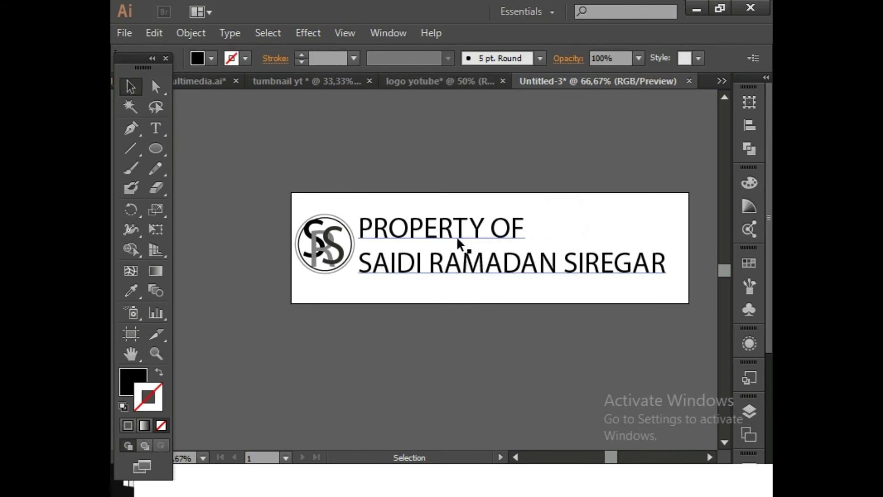
pyautogui.click(443, 233)
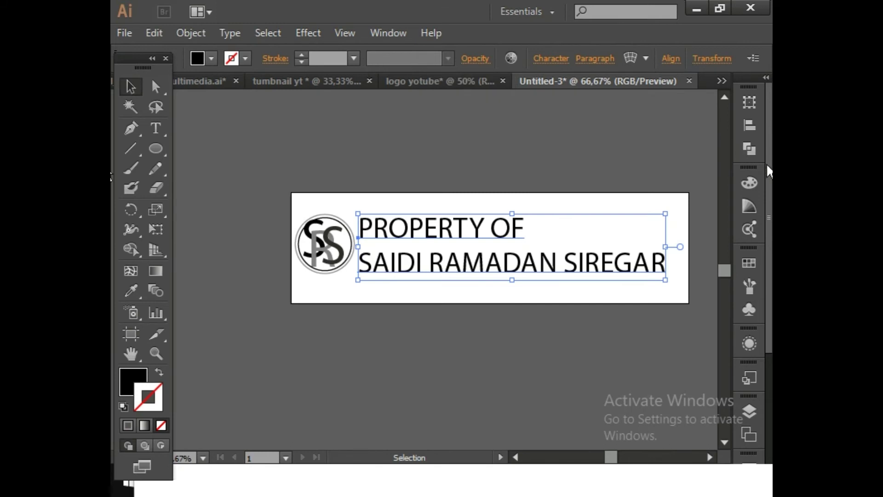
pyautogui.click(756, 206)
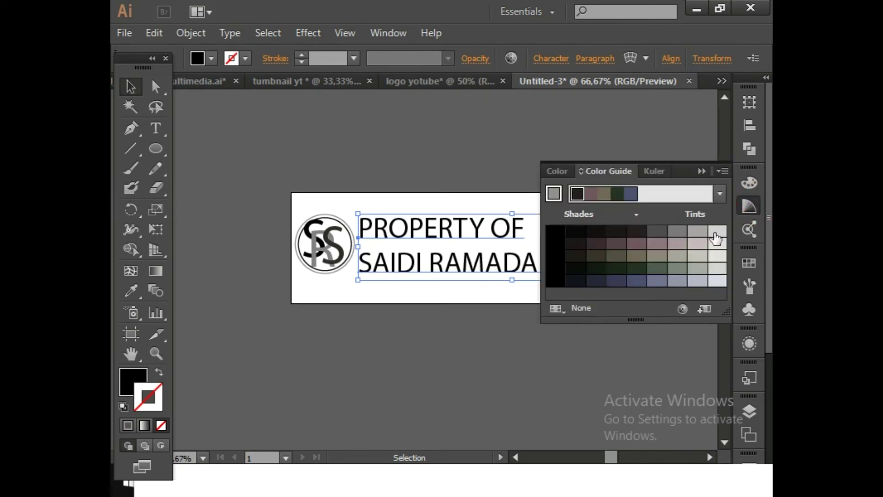
pyautogui.click(715, 230)
pyautogui.click(697, 231)
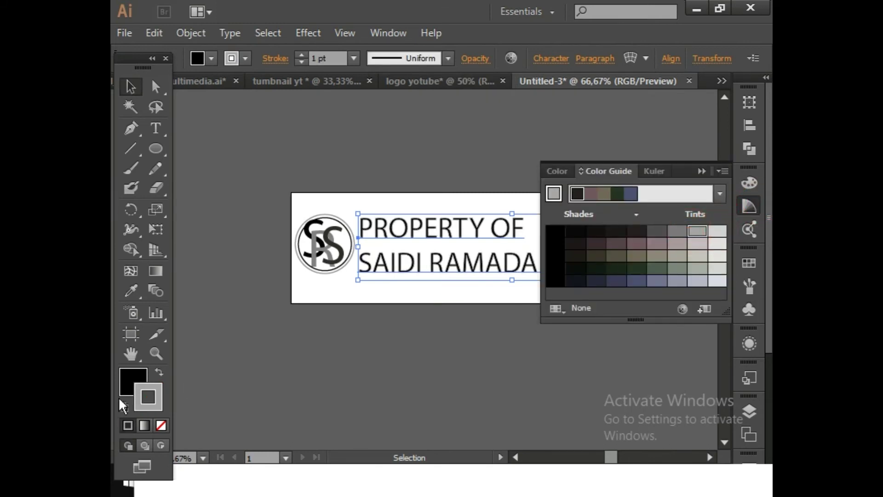
pyautogui.click(133, 385)
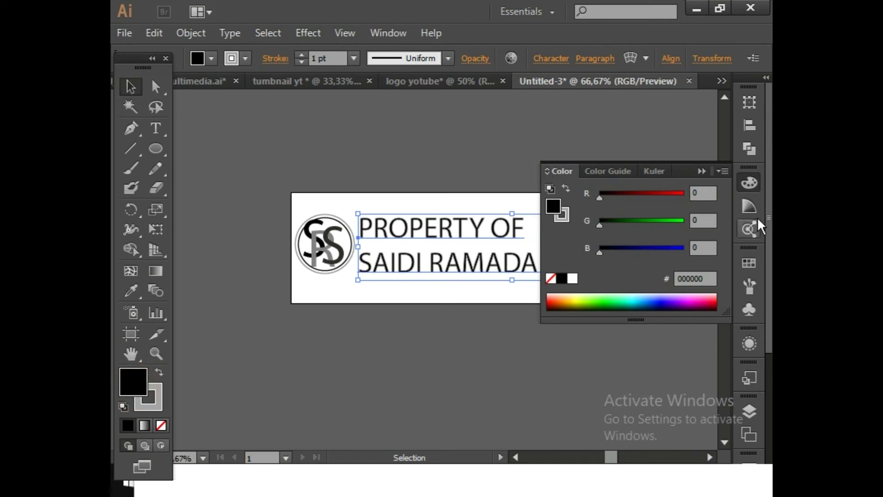
pyautogui.click(753, 205)
pyautogui.click(697, 245)
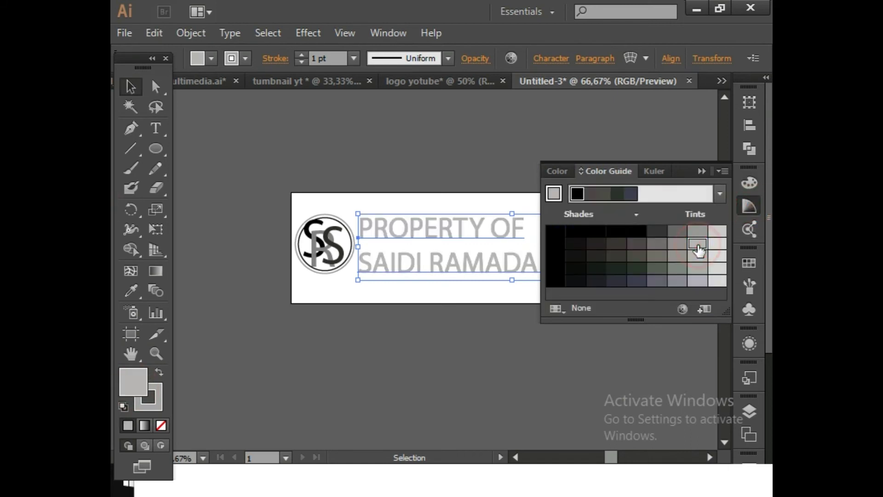
pyautogui.click(156, 390)
pyautogui.click(161, 424)
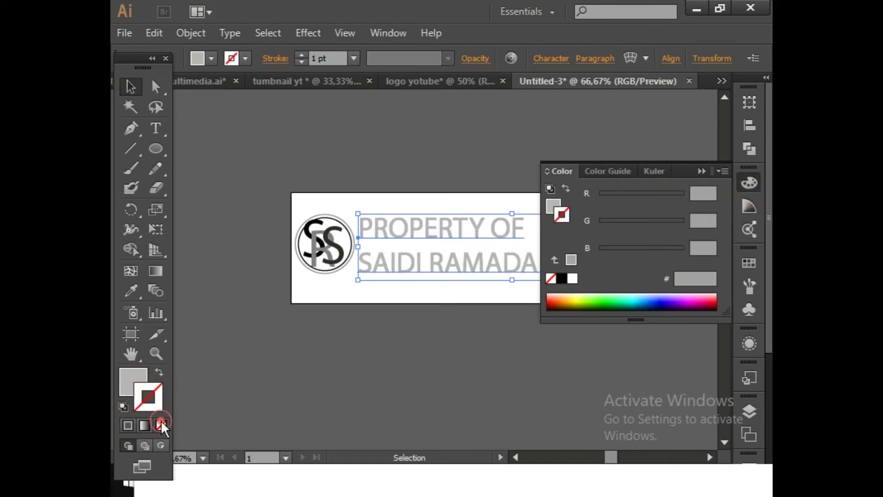
pyautogui.click(698, 169)
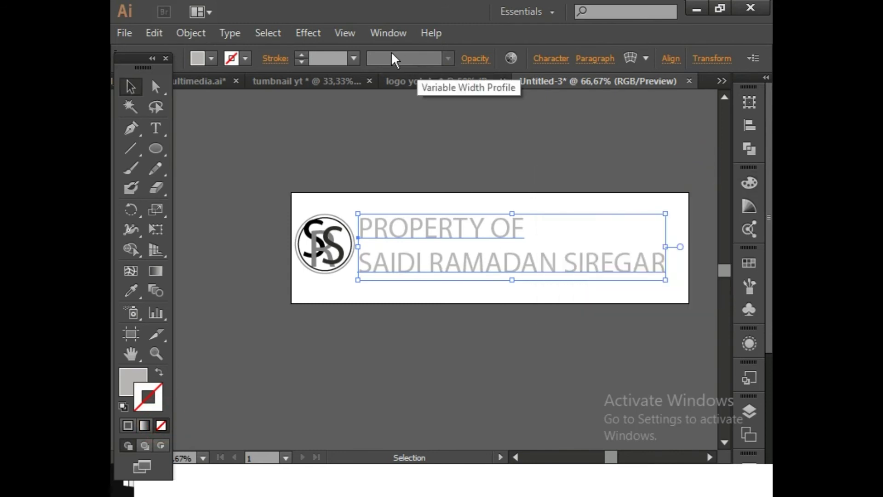
# Select the logo and the two-line text and scale them up slightly together.
pyautogui.click(371, 164)
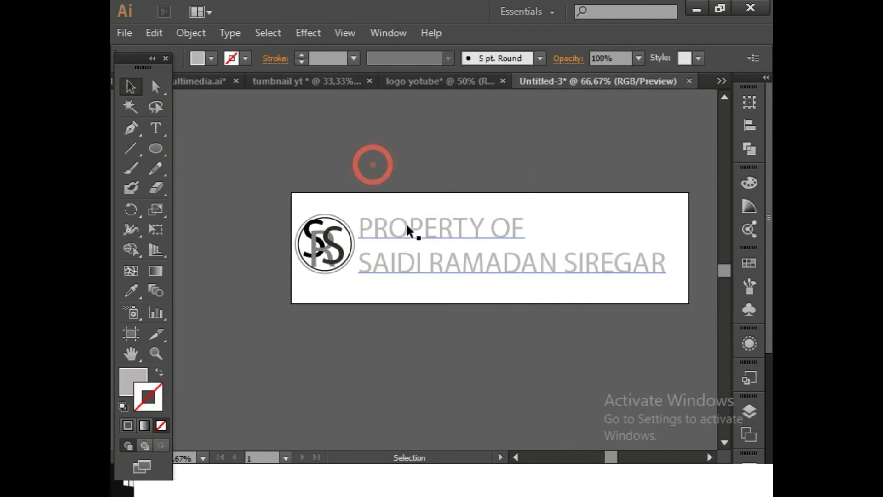
pyautogui.click(404, 225)
pyautogui.click(420, 131)
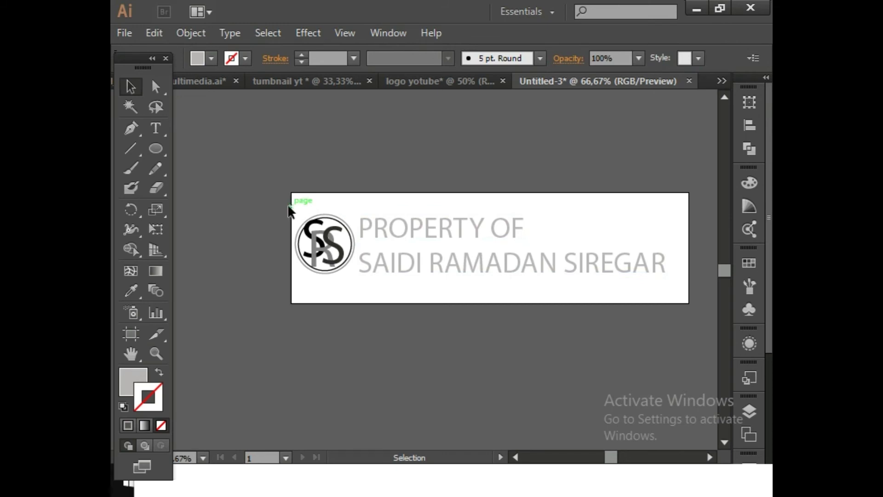
pyautogui.click(299, 209)
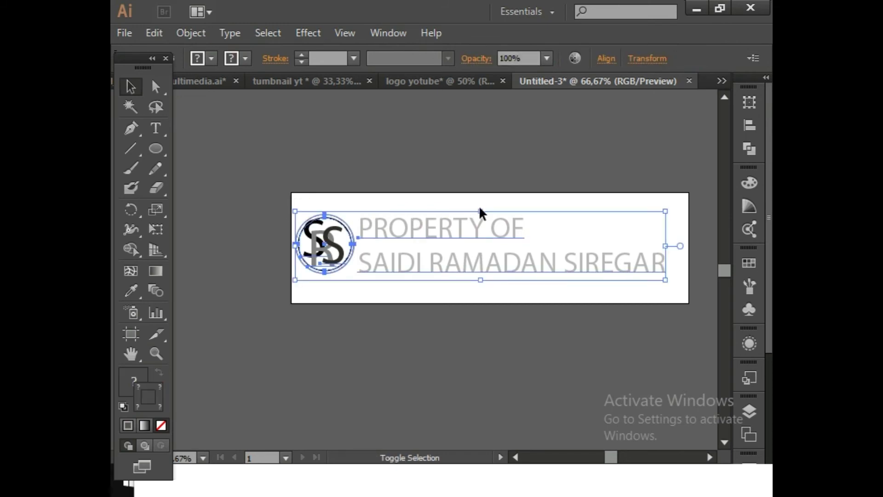
pyautogui.moveTo(483, 210)
pyautogui.mouseDown()
pyautogui.moveTo(481, 192)
pyautogui.moveTo(484, 207)
pyautogui.mouseUp()
# Nudge the selected logo and text right until both fit between the artboard's side edges.
pyautogui.press('Right')
pyautogui.press('Right')
pyautogui.press('Right')
pyautogui.press('Right')
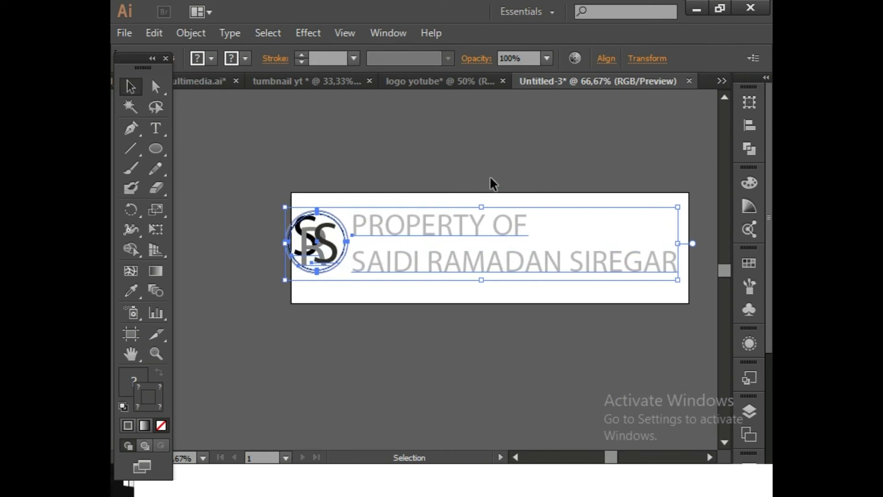
pyautogui.press('Right')
pyautogui.press('Right')
pyautogui.press('Right')
pyautogui.press('Right')
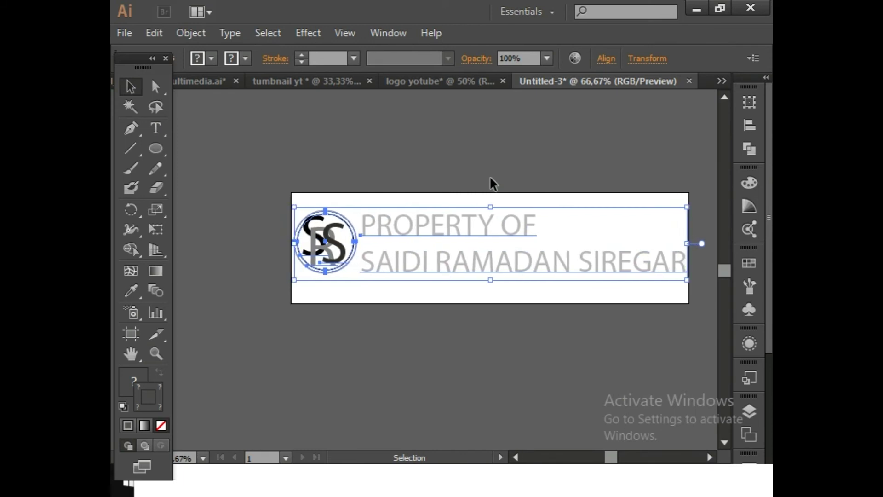
# Move the logo and text up to sit just inside the artboard's upper edge.
pyautogui.moveTo(493, 221); pyautogui.dragTo(493, 206)
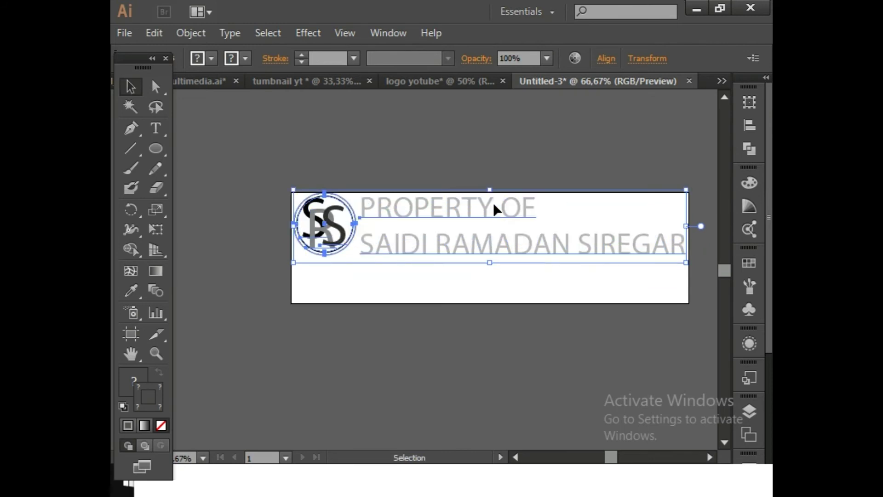
pyautogui.press('Down')
pyautogui.press('Down')
pyautogui.press('Down')
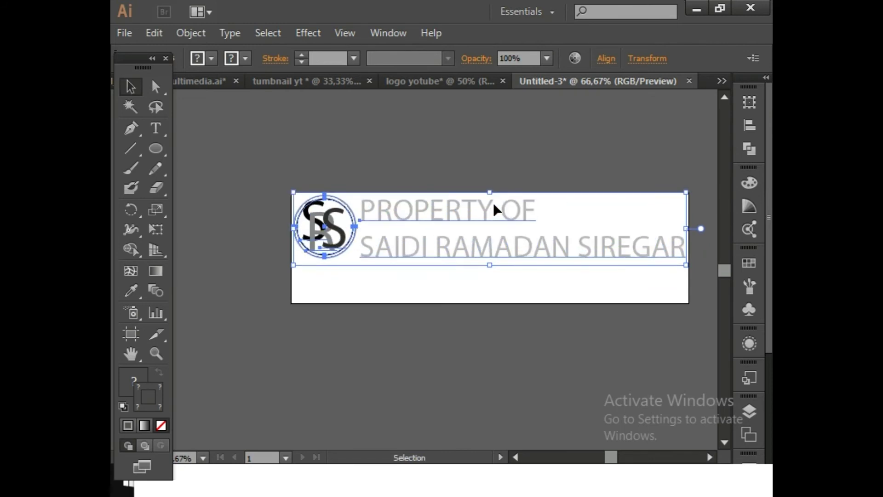
pyautogui.click(465, 128)
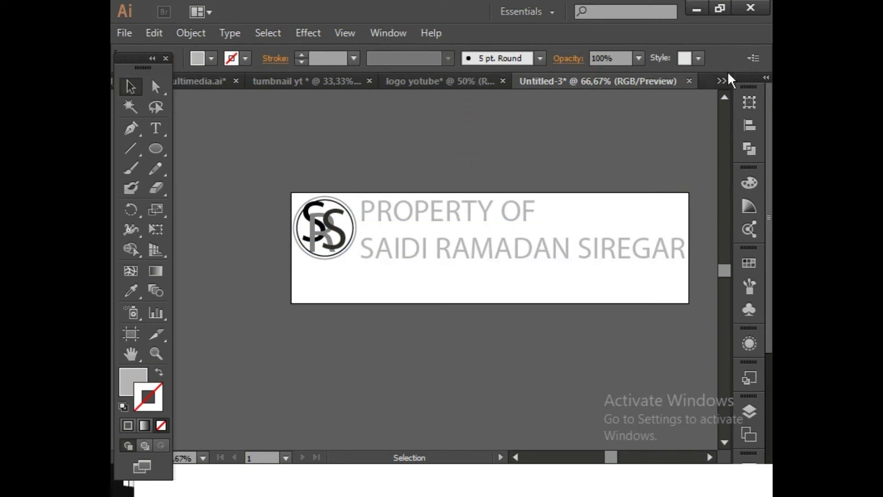
pyautogui.click(720, 81)
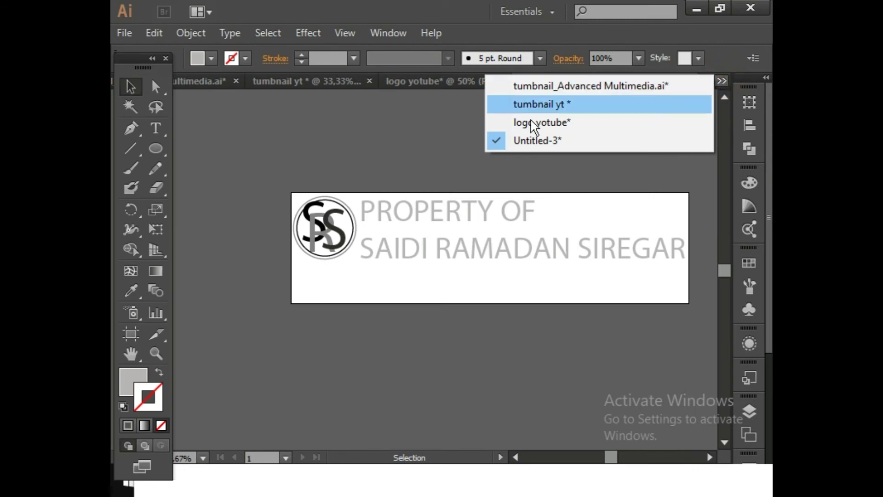
pyautogui.click(366, 171)
# Reposition the logo and text together at the vertical middle of the artboard, keeping them within its side edges.
pyautogui.moveTo(293, 183); pyautogui.dragTo(499, 222)
pyautogui.press('Down')
pyautogui.press('Down')
pyautogui.press('Down')
pyautogui.press('Down')
pyautogui.press('Down')
pyautogui.press('Down')
pyautogui.press('Down')
pyautogui.press('Down')
pyautogui.press('Down')
pyautogui.press('Down')
pyautogui.press('Down')
pyautogui.press('Down')
pyautogui.press('Down')
pyautogui.press('Down')
pyautogui.press('Down')
pyautogui.press('Down')
pyautogui.press('Down')
pyautogui.press('Down')
pyautogui.press('Down')
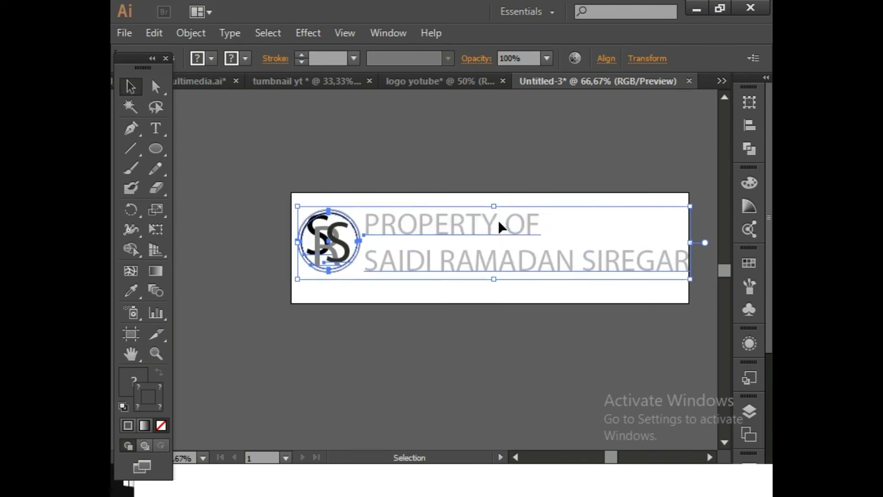
pyautogui.press('Left')
pyautogui.press('Down')
pyautogui.press('Left')
pyautogui.press('Down')
pyautogui.press('Left')
pyautogui.press('Down')
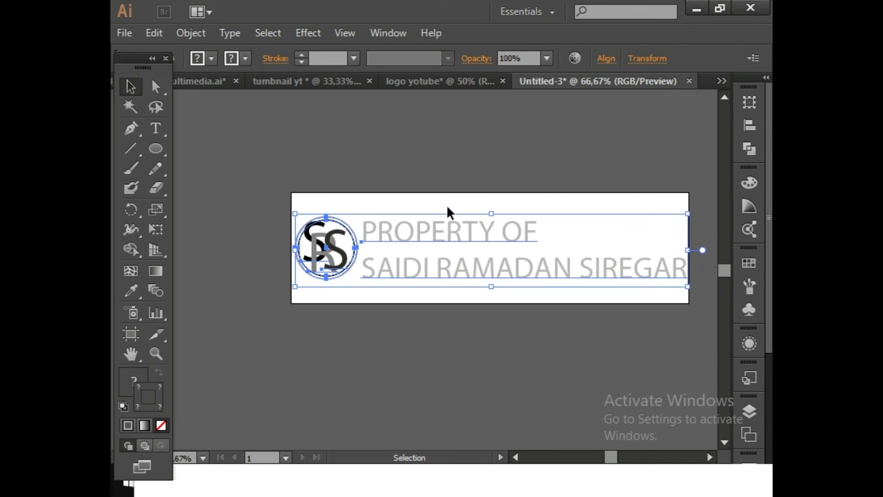
pyautogui.click(430, 117)
# Export the watermark as a PNG named "watermark" in "bahan konten vidio yt" at High (300 ppi) with a transparent background.
pyautogui.scroll(2, 371, 161)
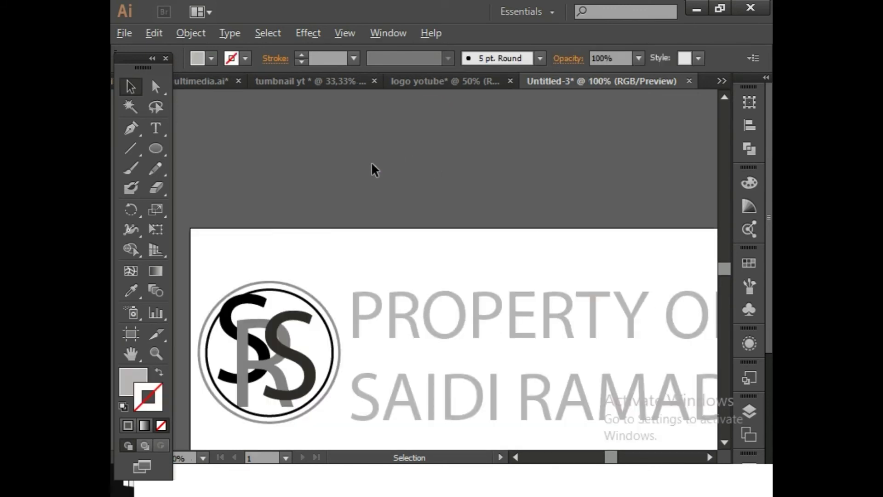
pyautogui.scroll(-2, 371, 162)
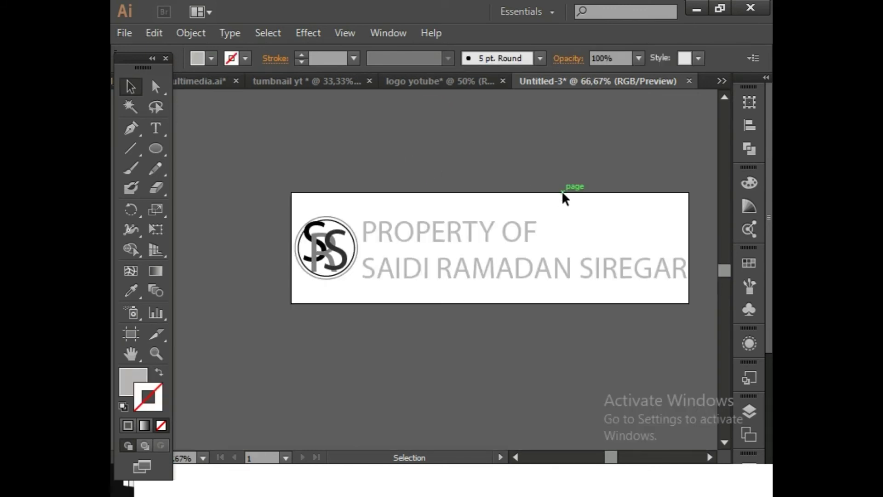
pyautogui.press('space')
pyautogui.moveTo(505, 165); pyautogui.dragTo(453, 174)
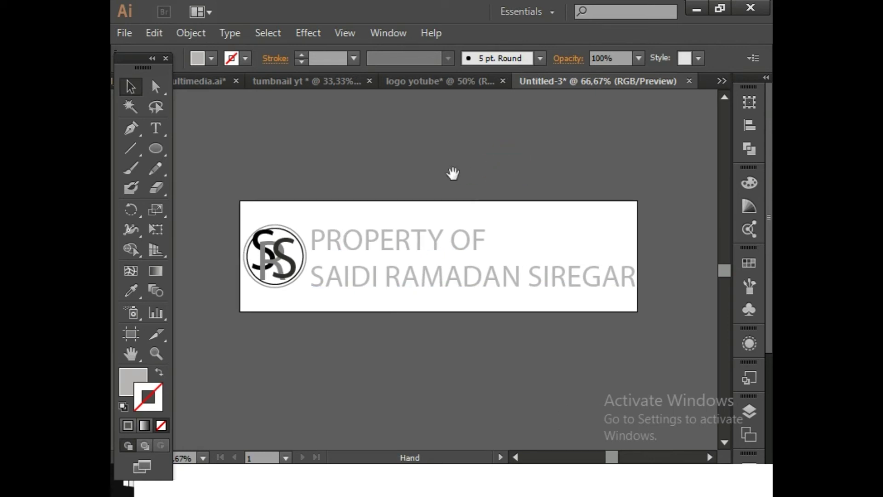
pyautogui.click(123, 32)
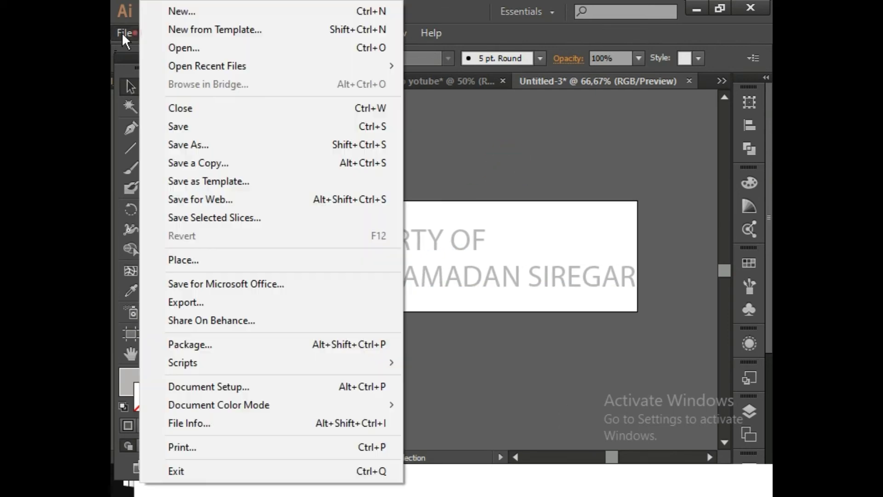
pyautogui.click(171, 302)
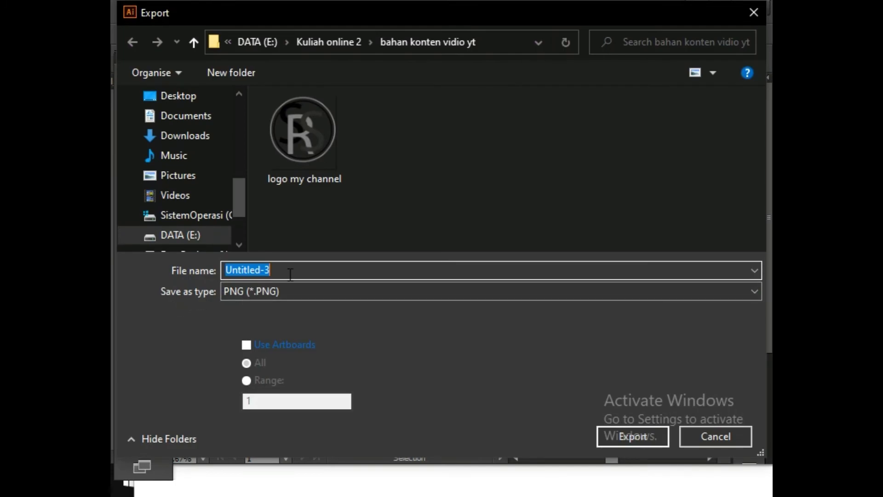
pyautogui.write('watermark')
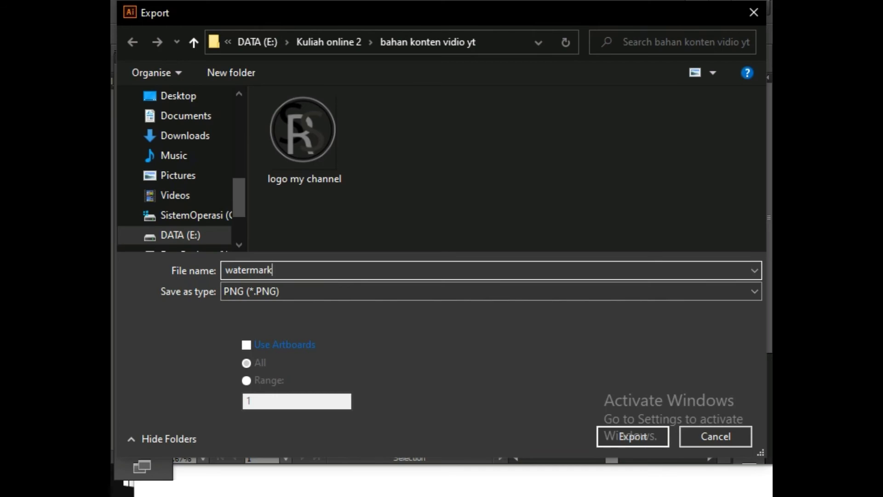
pyautogui.click(201, 302)
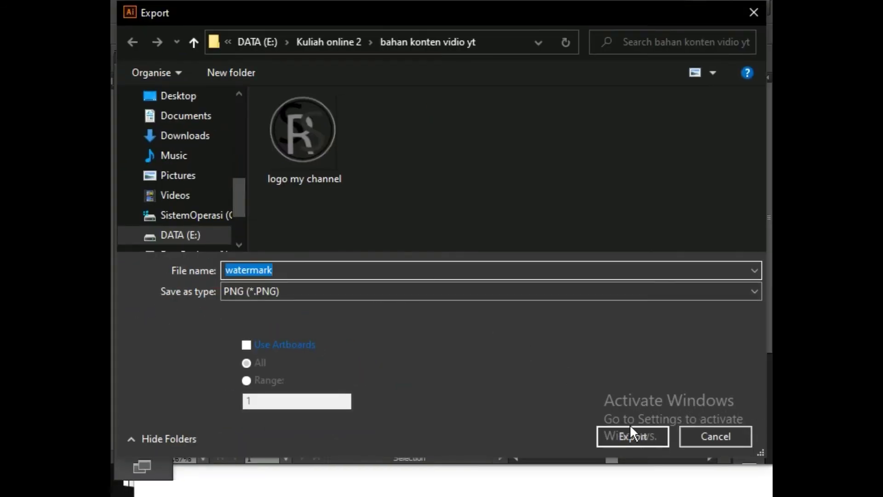
pyautogui.click(632, 434)
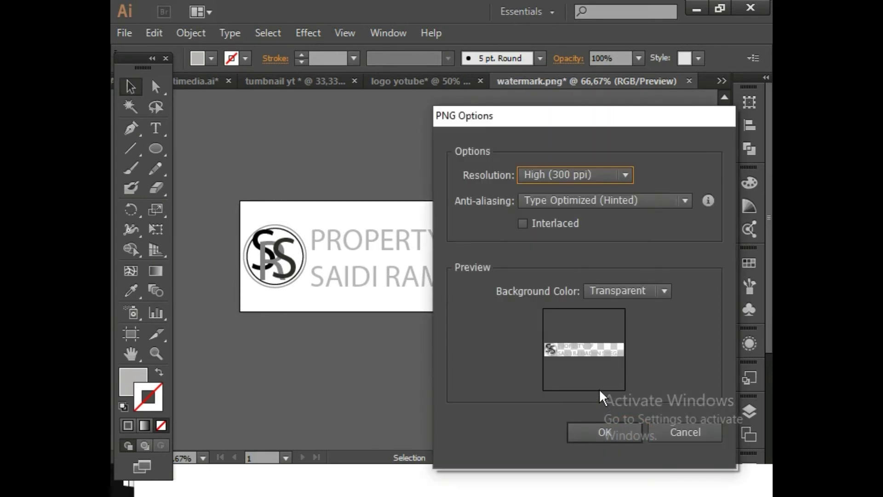
pyautogui.click(605, 435)
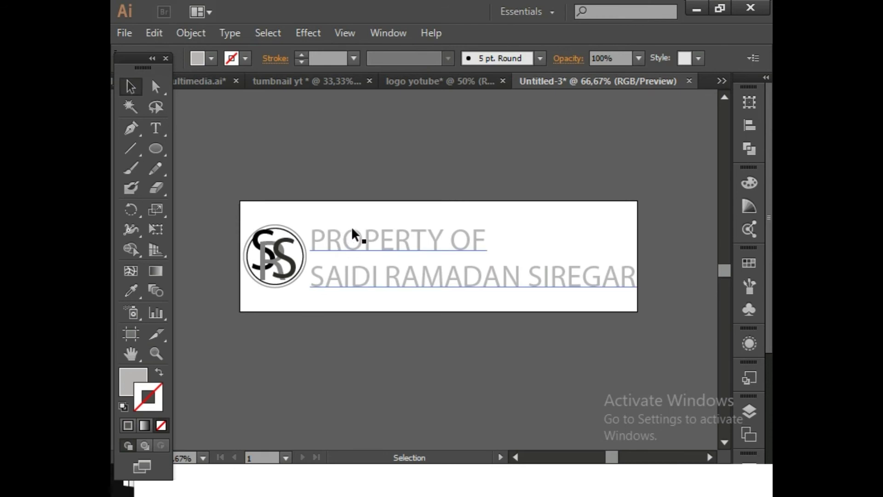
# Switch to File Explorer and open the exported watermark image to check it.
pyautogui.hotkey('alt', 'Tab')
pyautogui.hotkey('alt', 'Tab')
pyautogui.press('Tab')
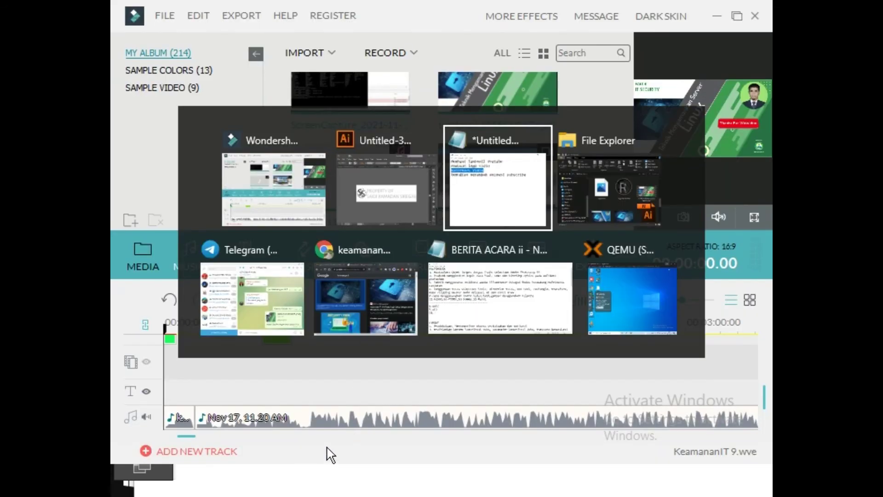
pyautogui.press('Tab')
pyautogui.press('Tab')
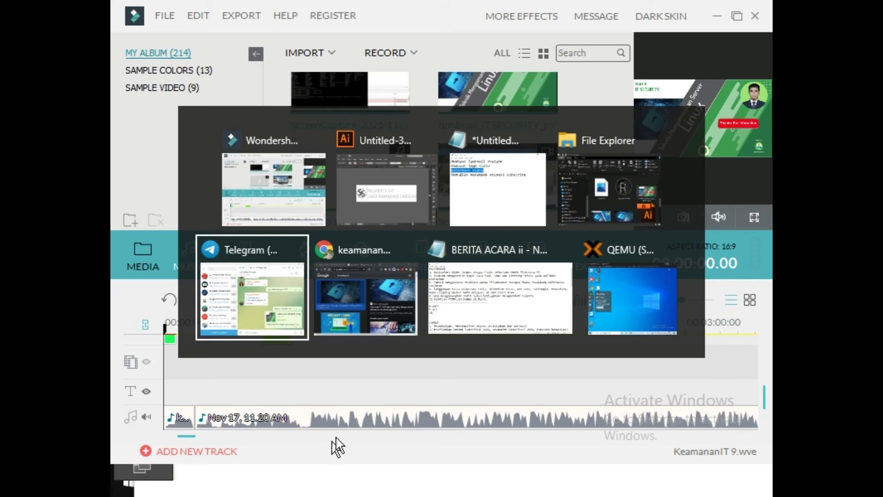
pyautogui.click(289, 220)
pyautogui.hotkey('alt', 'Tab')
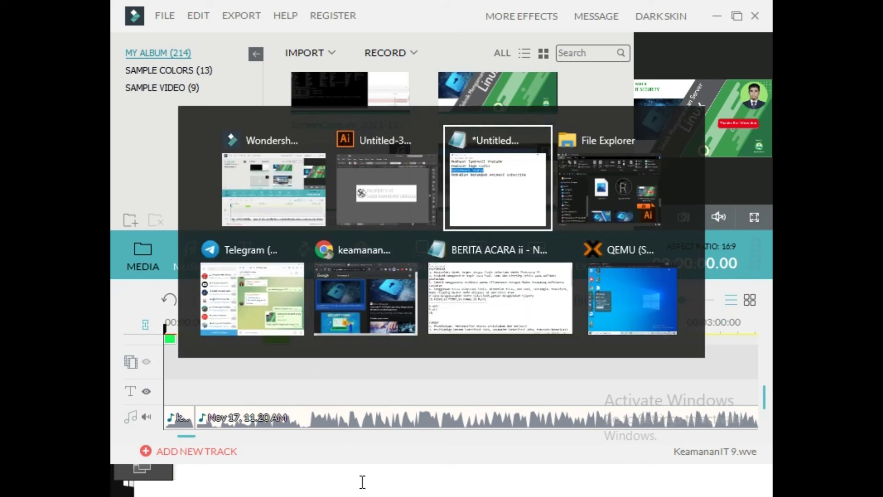
pyautogui.press('Tab')
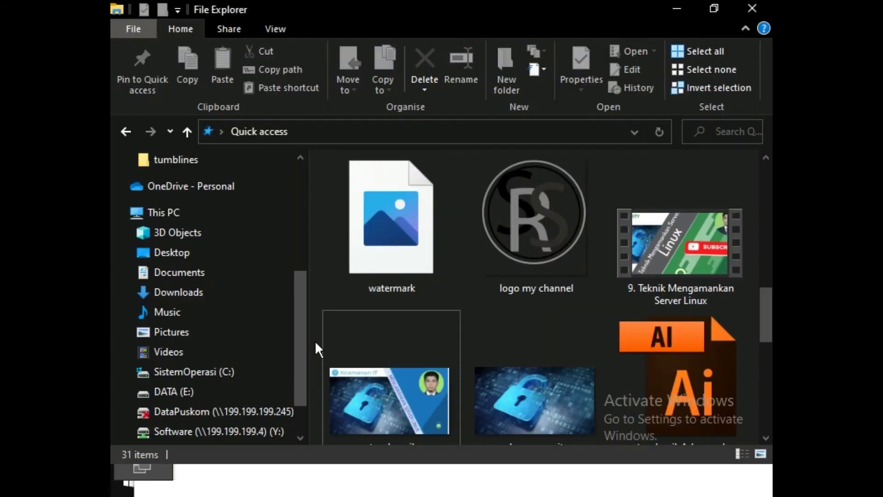
pyautogui.doubleClick(393, 261)
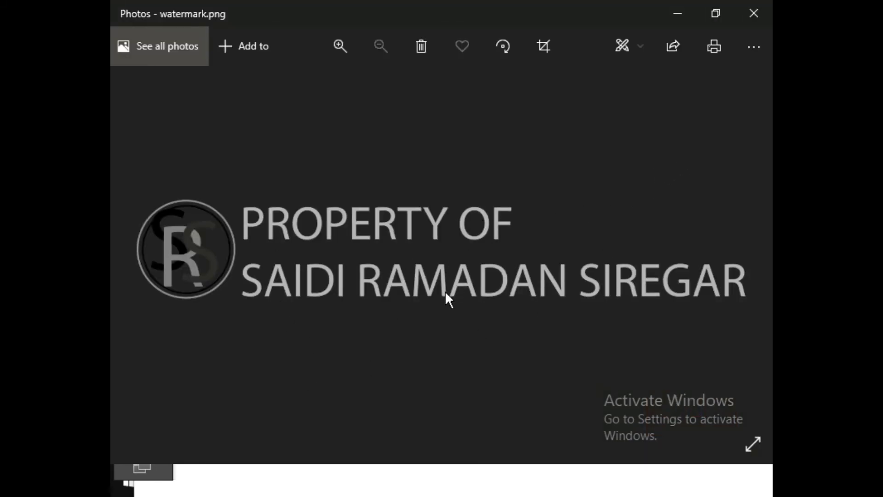
# Close the watermark preview, switch to the Notepad task list and highlight "animasi subscribe".
pyautogui.click(748, 16)
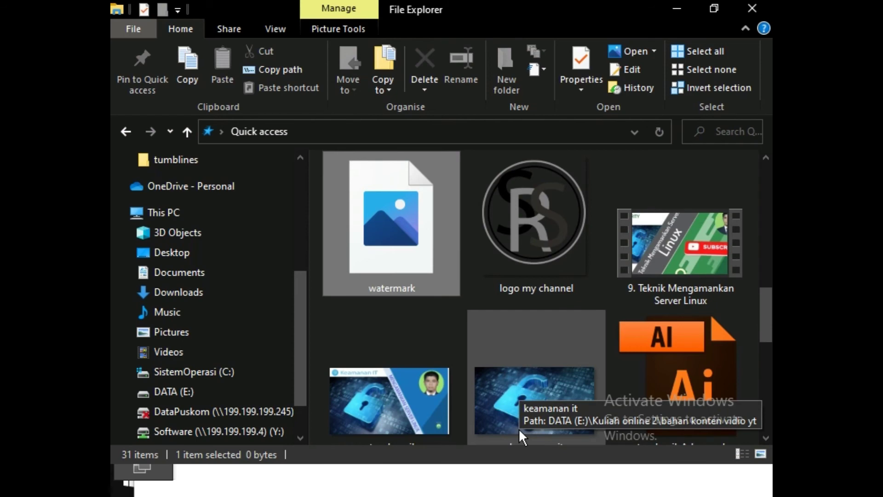
pyautogui.hotkey('alt', 'Tab')
pyautogui.press('Tab')
pyautogui.hotkey('alt', 'Tab')
pyautogui.hotkey('alt', 'Tab')
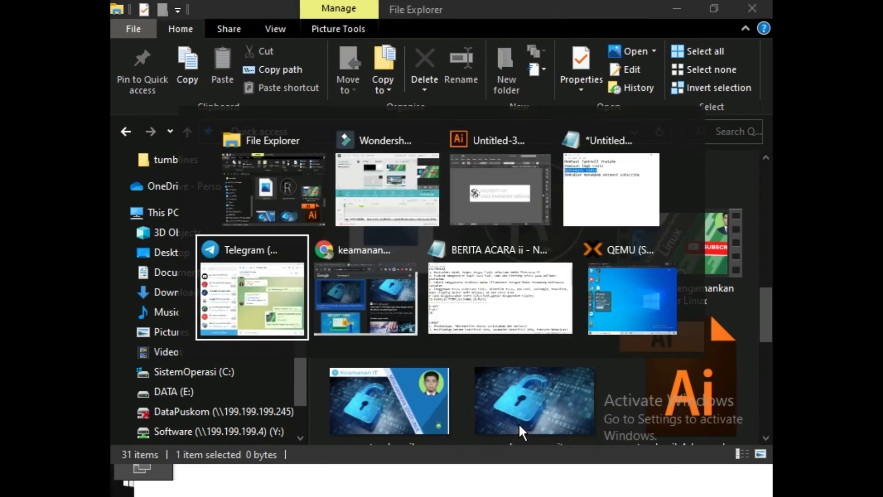
pyautogui.hotkey('alt', 'Tab')
pyautogui.press('Tab')
pyautogui.press('Tab')
pyautogui.press('Tab')
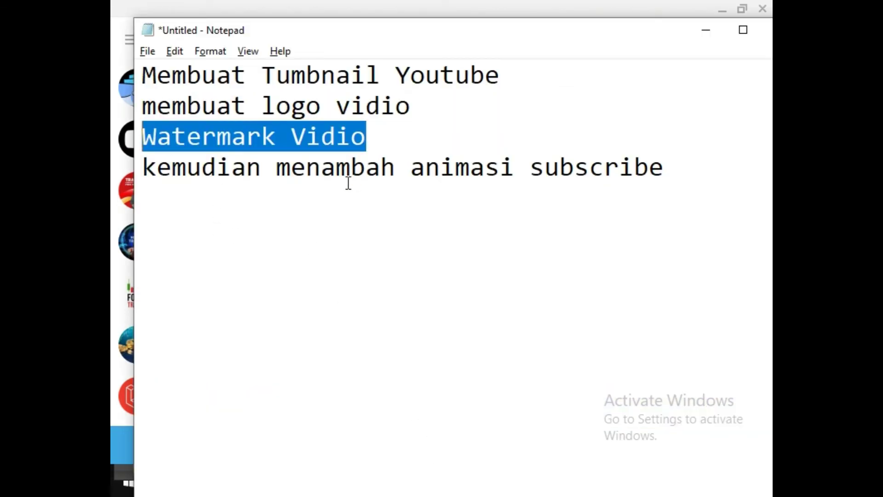
pyautogui.moveTo(672, 169); pyautogui.dragTo(409, 168)
pyautogui.hotkey('alt', 'Tab')
pyautogui.press('Tab')
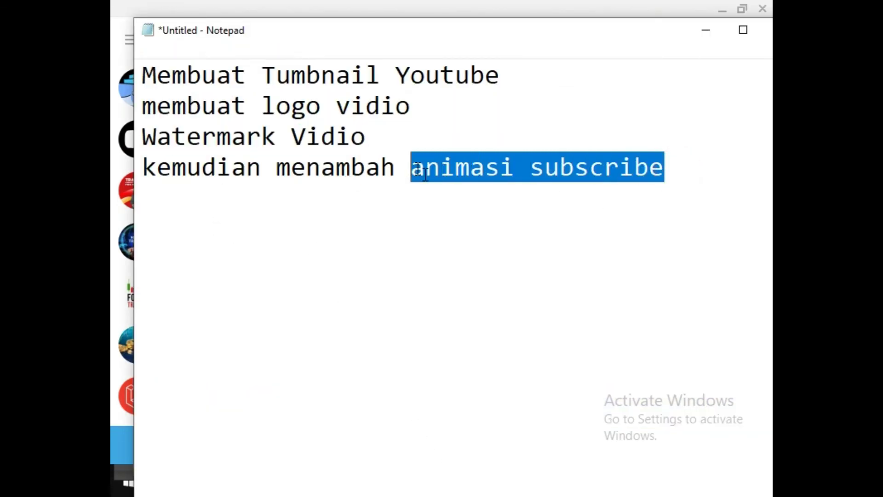
pyautogui.press('Tab')
pyautogui.press('Tab')
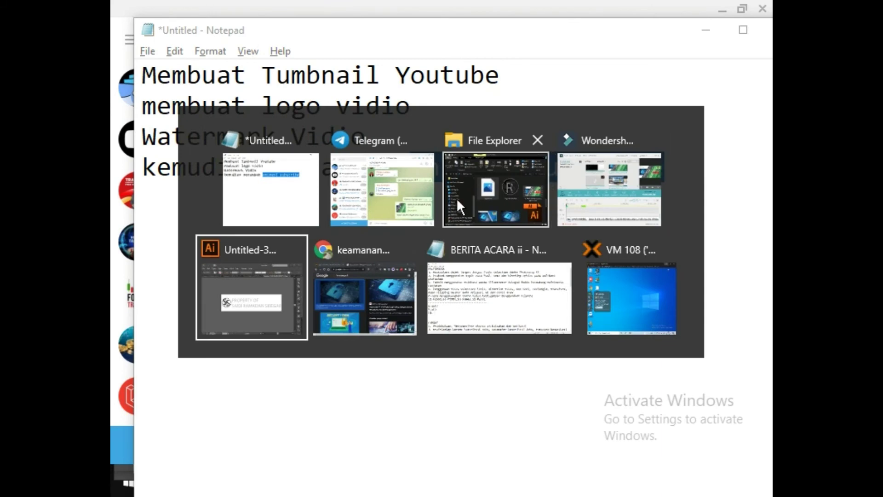
pyautogui.hotkey('alt', 'Tab')
pyautogui.press('Tab')
pyautogui.press('Tab')
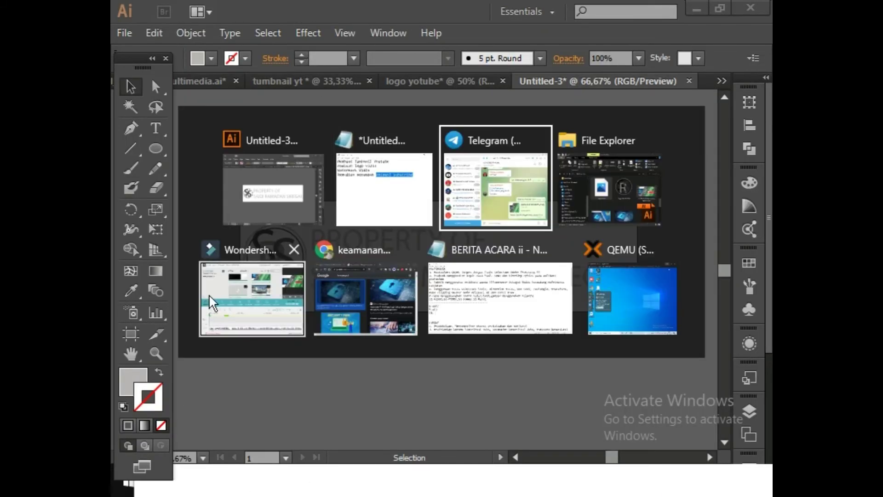
pyautogui.click(276, 193)
# Switch to Chrome and open youtube.com in a new tab.
pyautogui.hotkey('alt', 'Tab')
pyautogui.press('Tab')
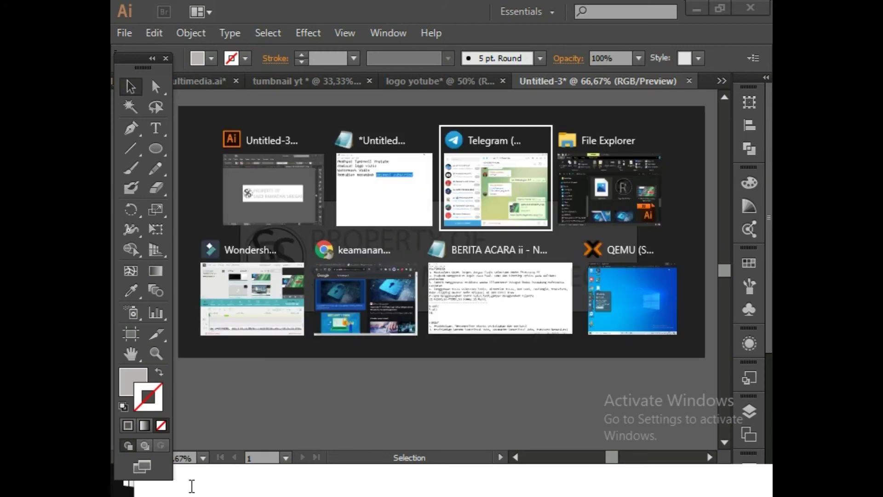
pyautogui.press('Tab')
pyautogui.press('Tab')
pyautogui.press('Tab')
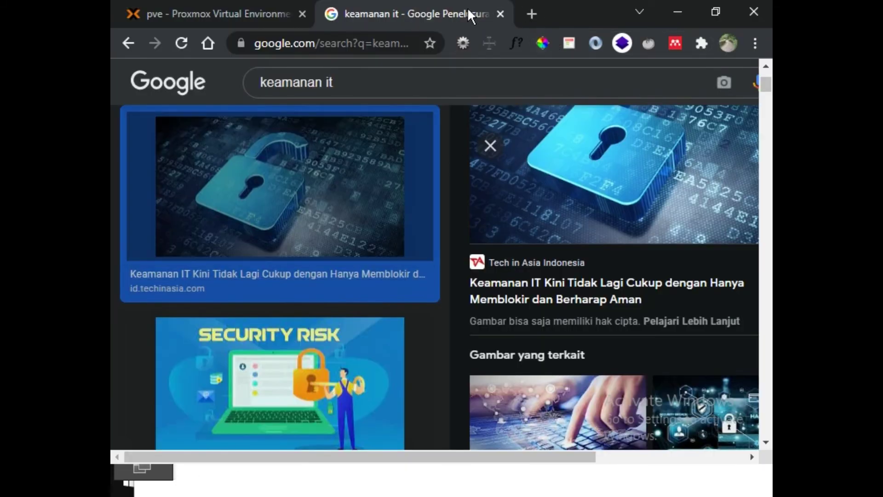
pyautogui.click(529, 11)
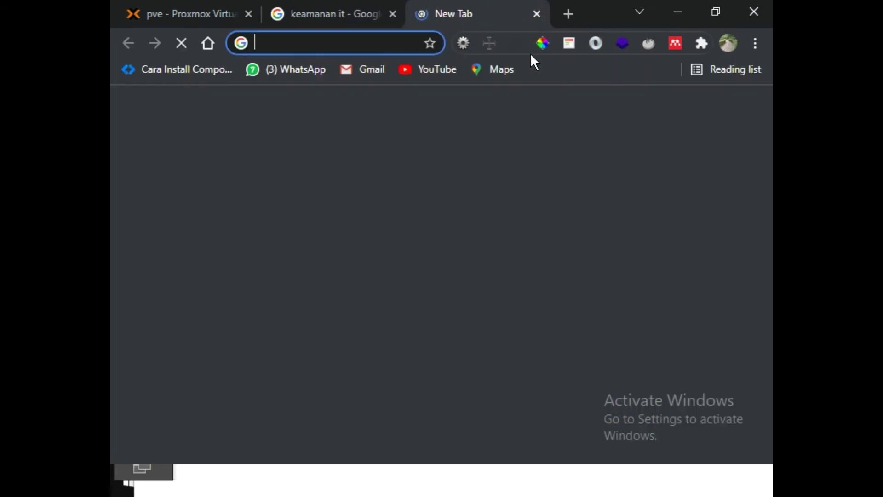
pyautogui.write('youtube.com')
pyautogui.press('Return')
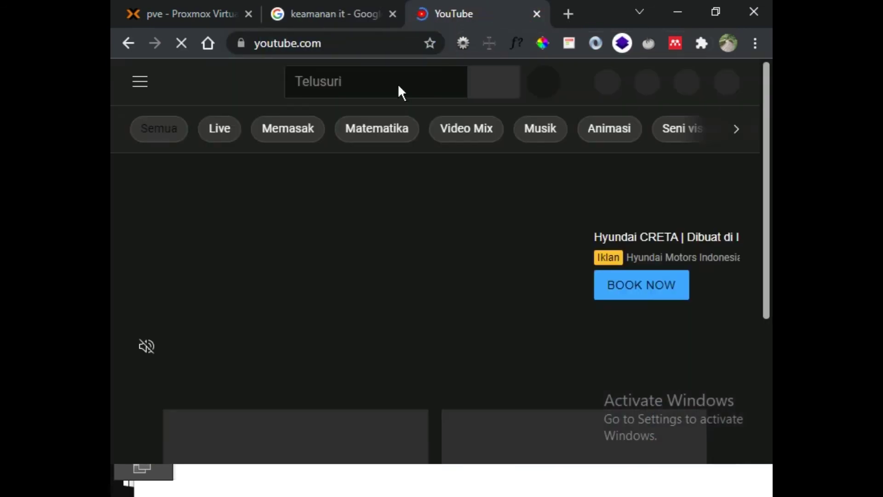
# Search YouTube for "animasi subscribe keren green screen".
pyautogui.click(365, 80)
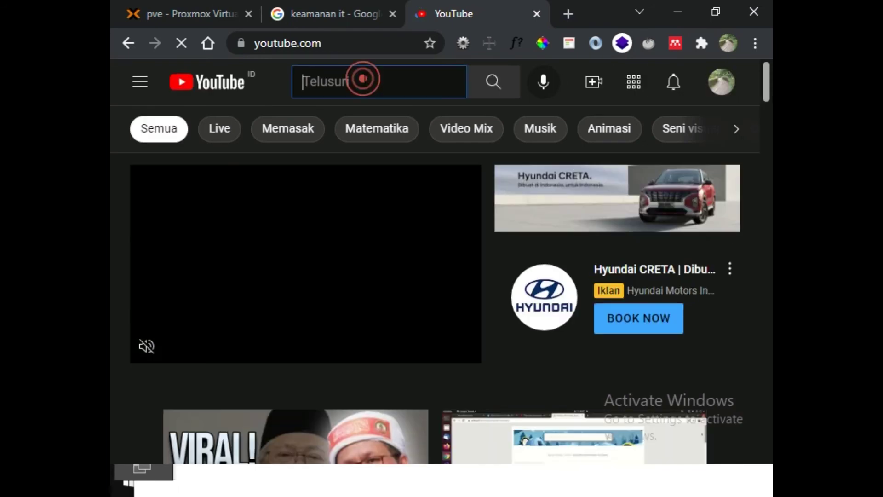
pyautogui.write('animasi ')
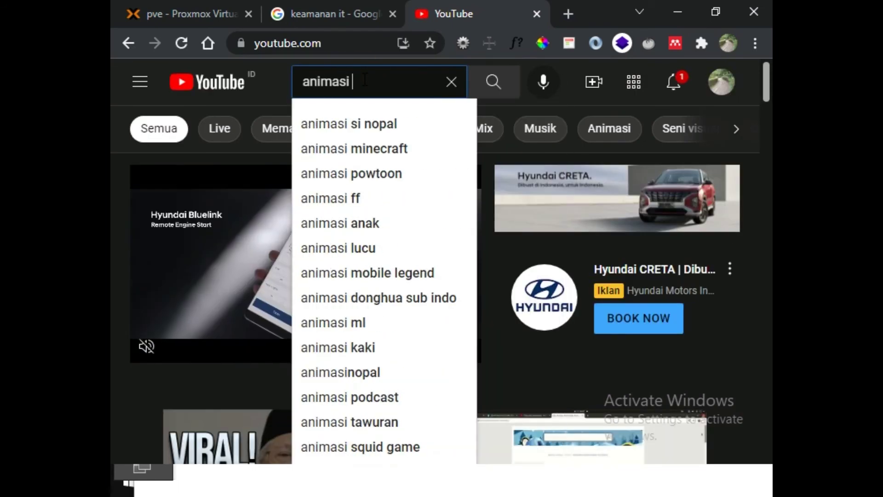
pyautogui.write('sub')
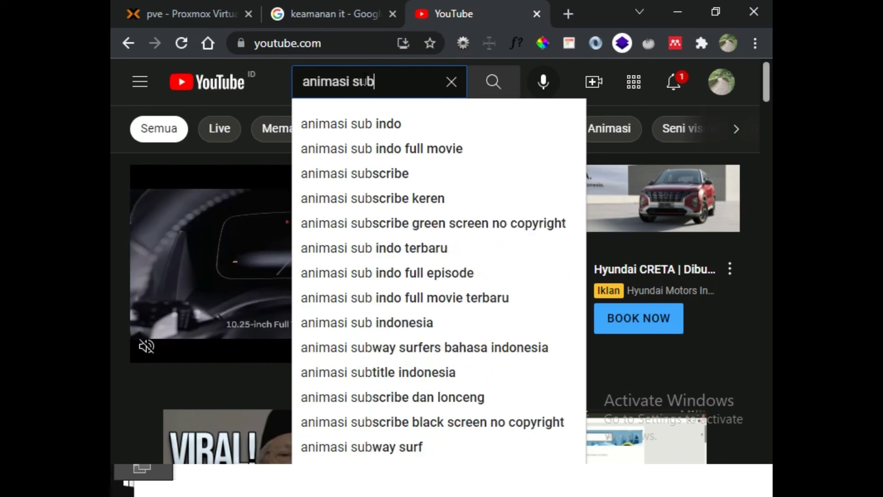
pyautogui.write('re')
pyautogui.press('BackSpace')
pyautogui.press('BackSpace')
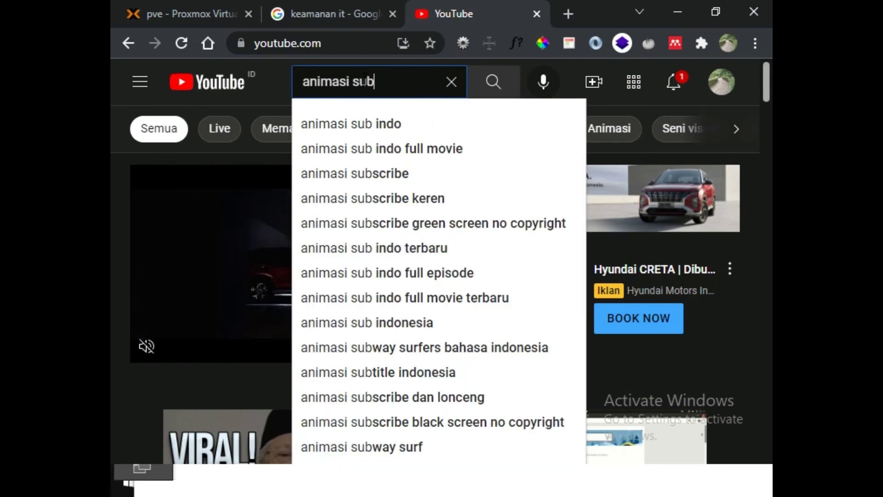
pyautogui.write('sc')
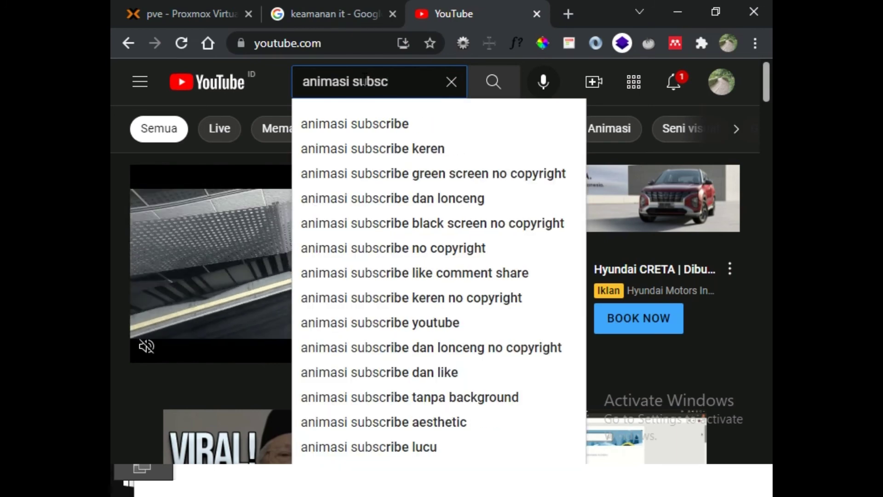
pyautogui.press('Down')
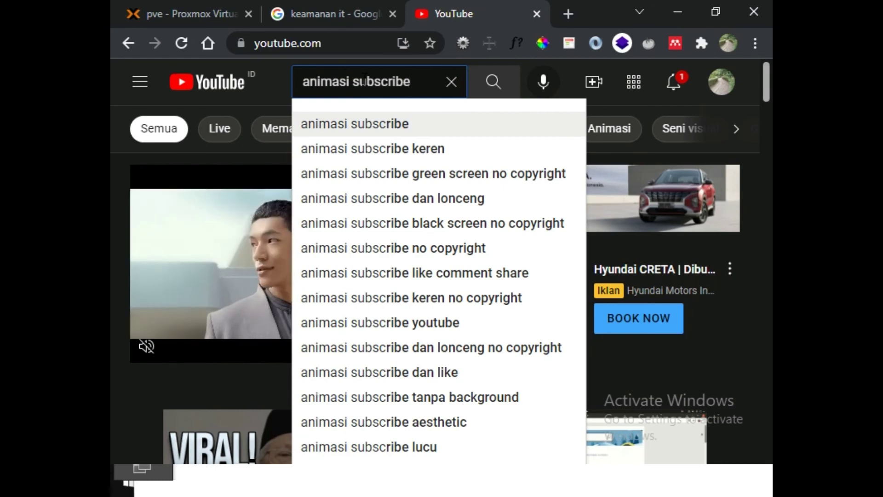
pyautogui.press('Down')
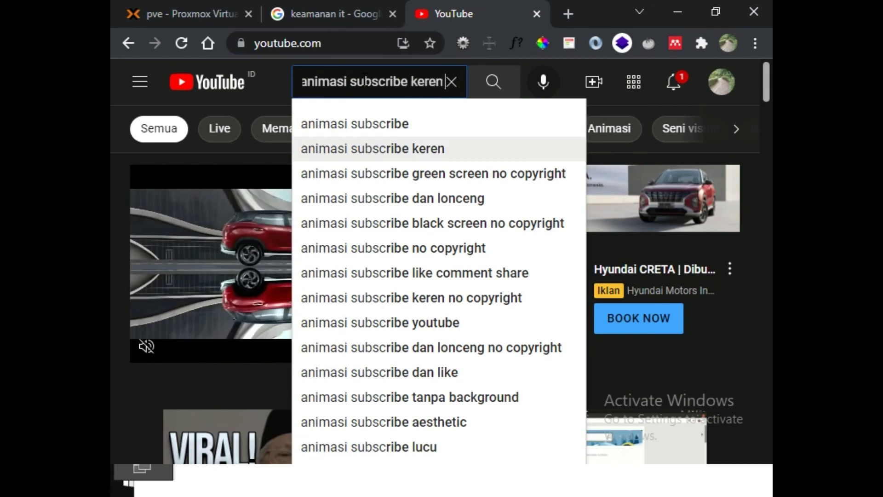
pyautogui.write('green')
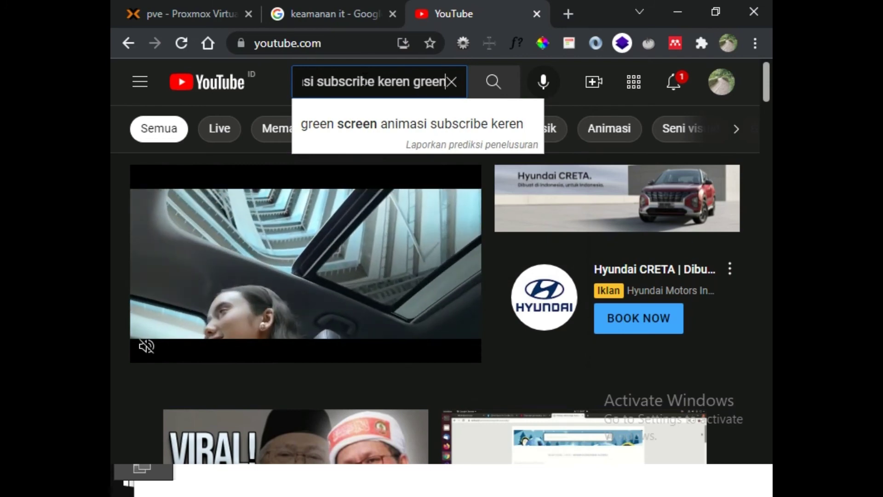
pyautogui.write(' ba')
pyautogui.press('BackSpace')
pyautogui.press('BackSpace')
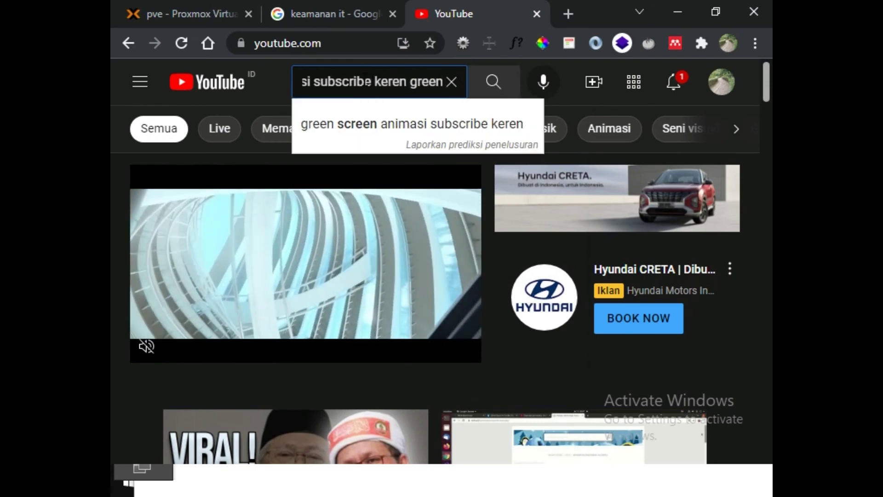
pyautogui.write('c')
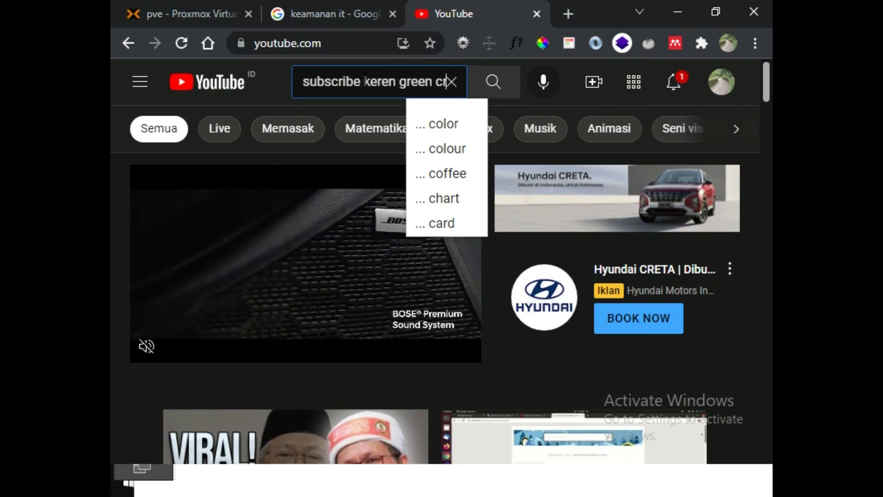
pyautogui.press('BackSpace')
pyautogui.write('scribe kere')
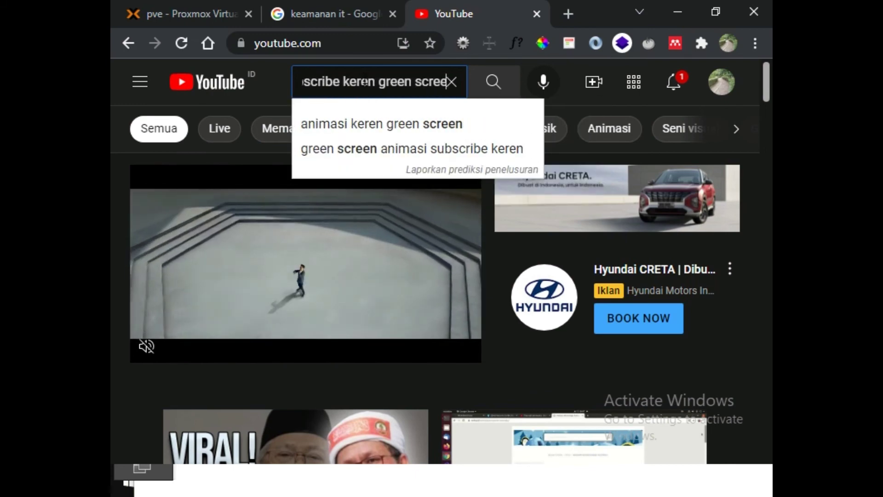
pyautogui.write('n')
pyautogui.press('Return')
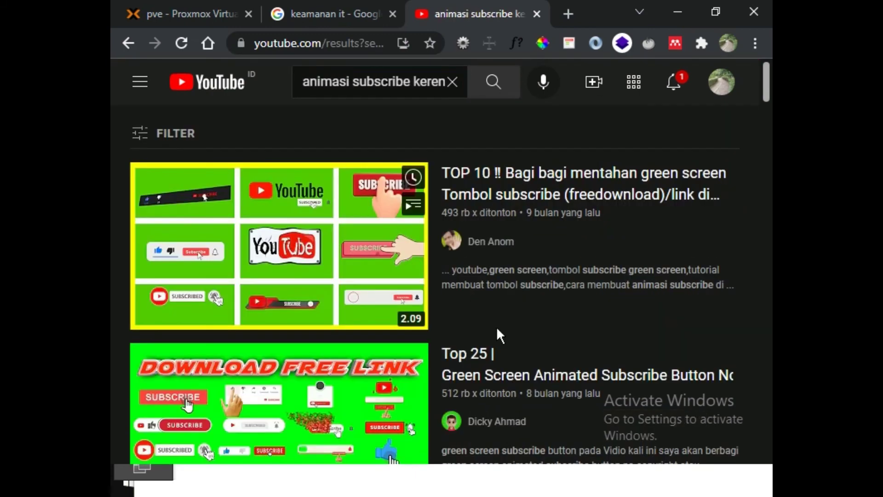
# Open the "TOP 10" green screen "Tombol subscribe" video from the search results and skip its advertisement.
pyautogui.moveTo(367, 258)
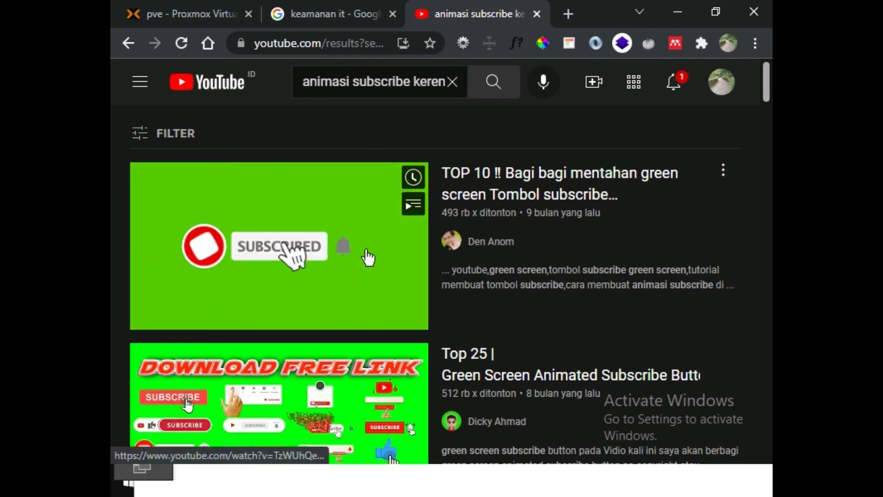
pyautogui.click(325, 214)
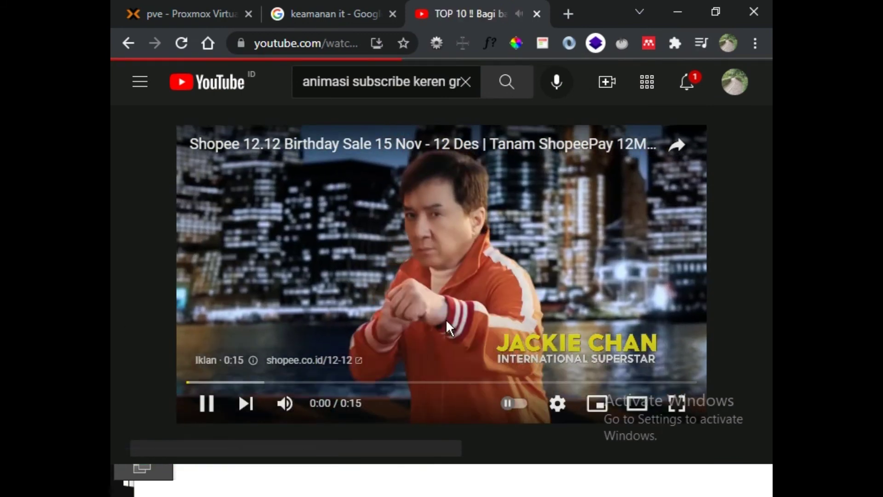
pyautogui.scroll(-4, 464, 372)
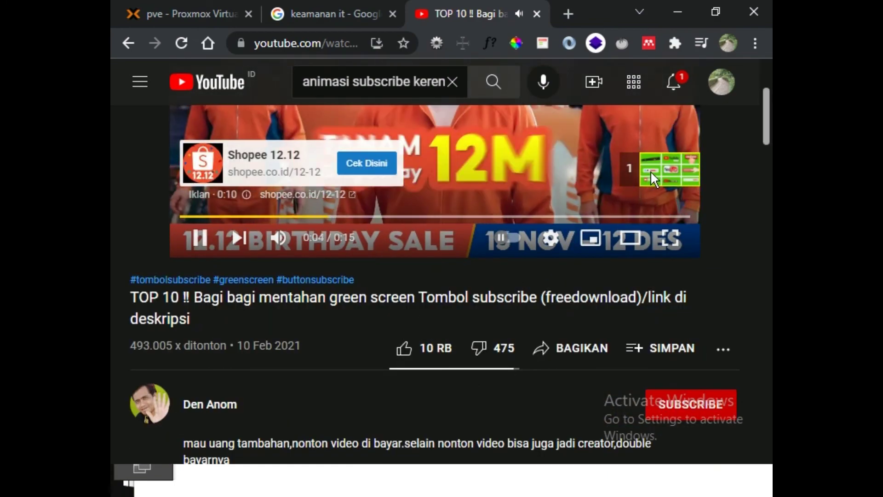
pyautogui.click(650, 171)
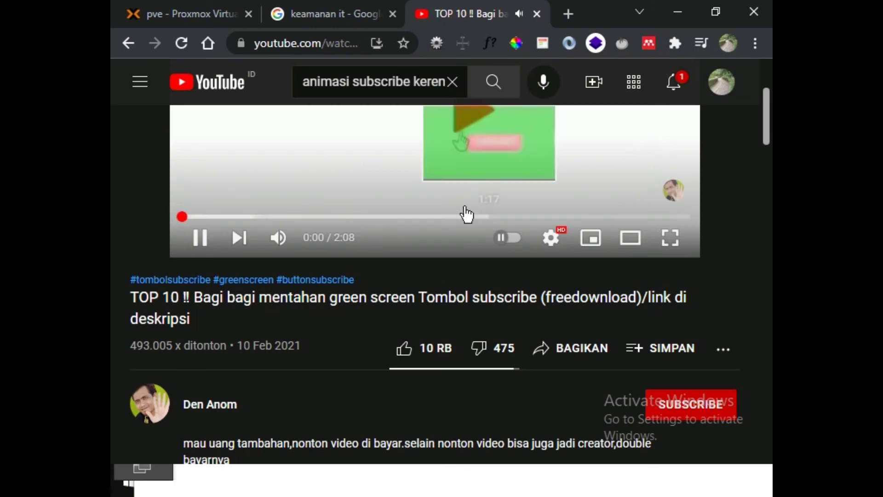
# Skim through the video at several points to examine the different green screen subscribe button animations.
pyautogui.scroll(4, 464, 212)
pyautogui.scroll(-2, 457, 252)
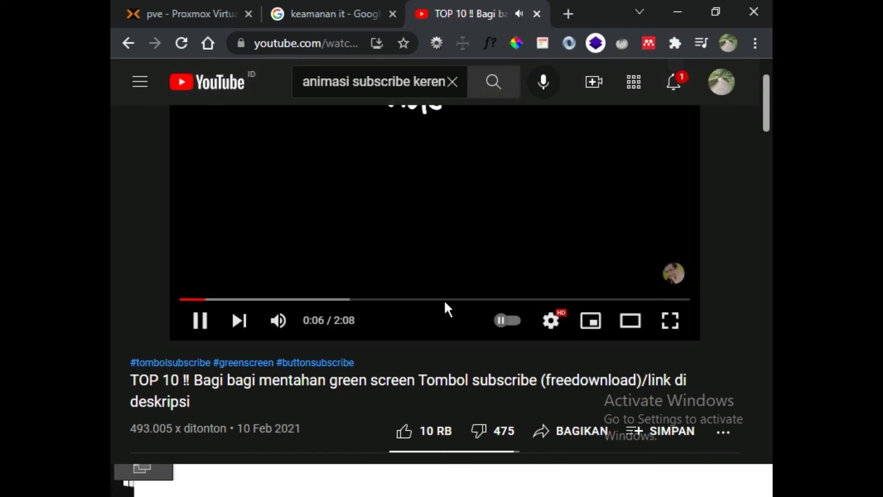
pyautogui.scroll(2, 424, 275)
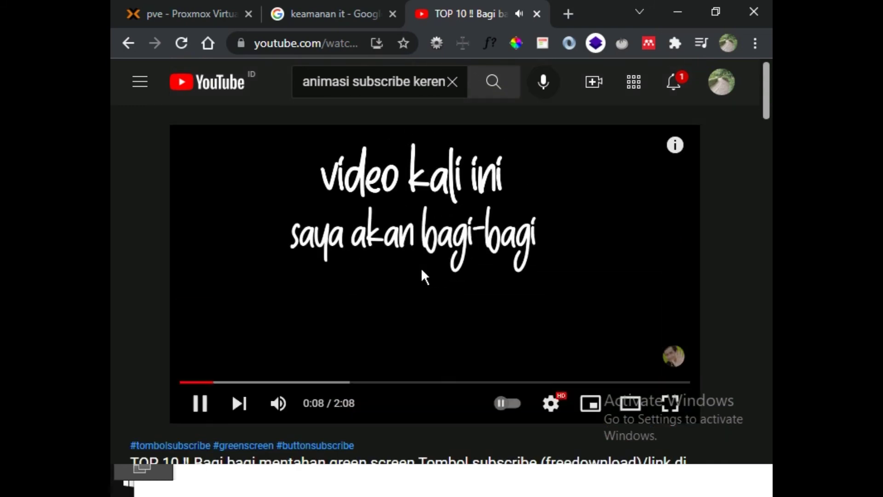
pyautogui.click(281, 383)
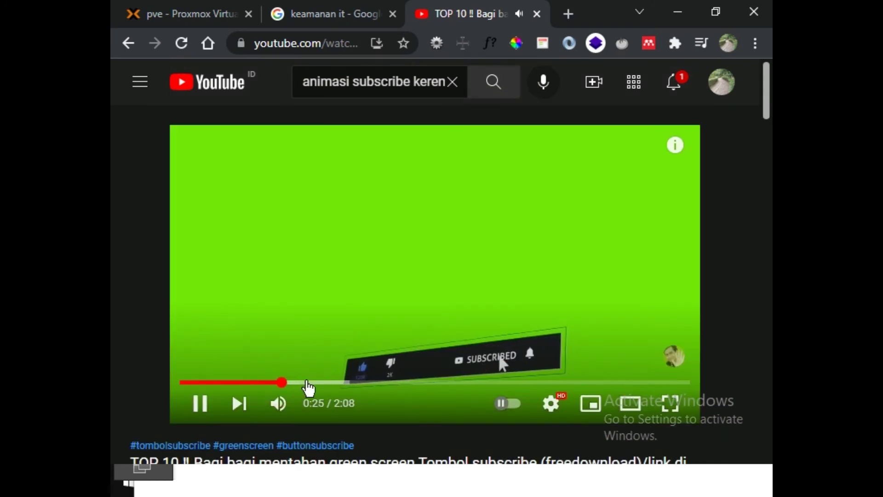
pyautogui.click(316, 382)
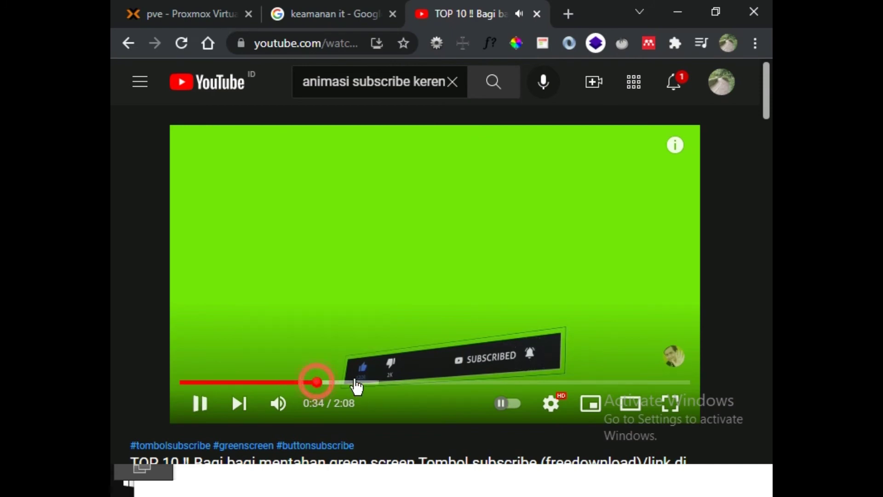
pyautogui.click(355, 382)
pyautogui.click(411, 382)
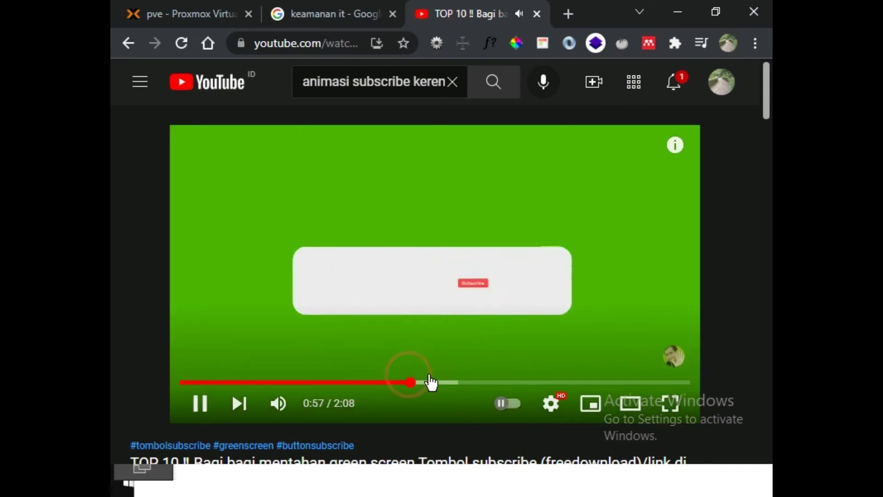
pyautogui.click(449, 383)
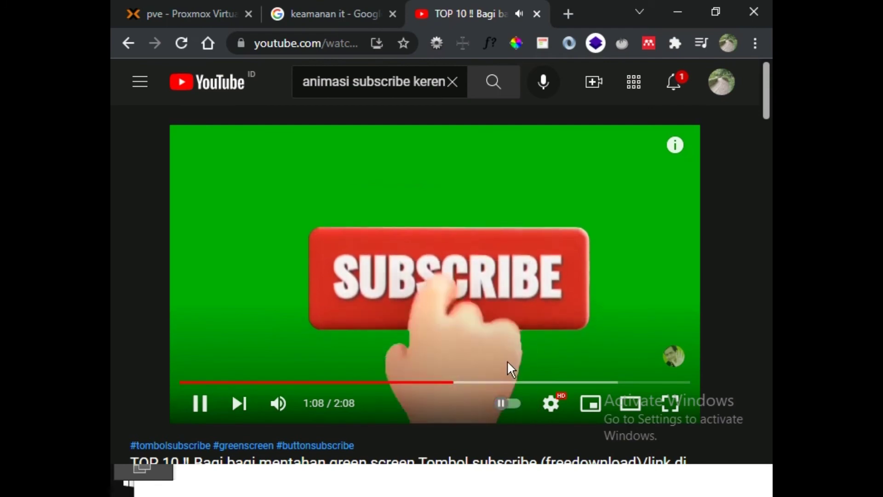
pyautogui.click(476, 382)
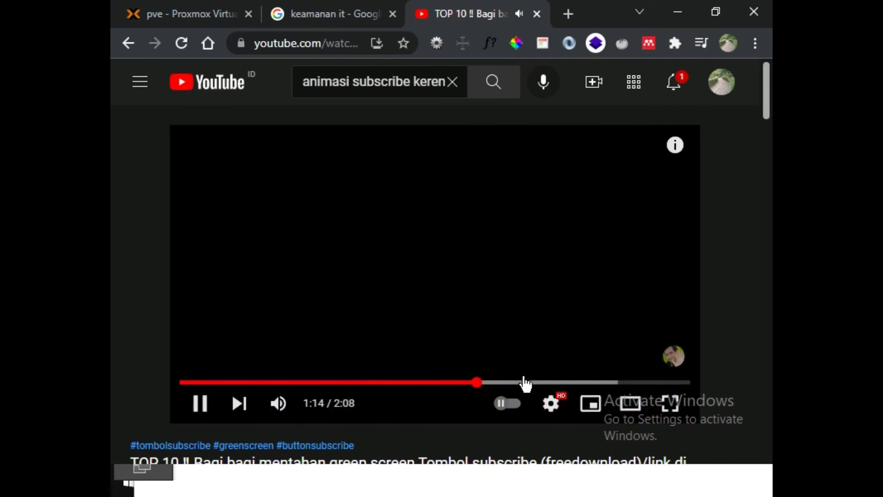
pyautogui.click(525, 383)
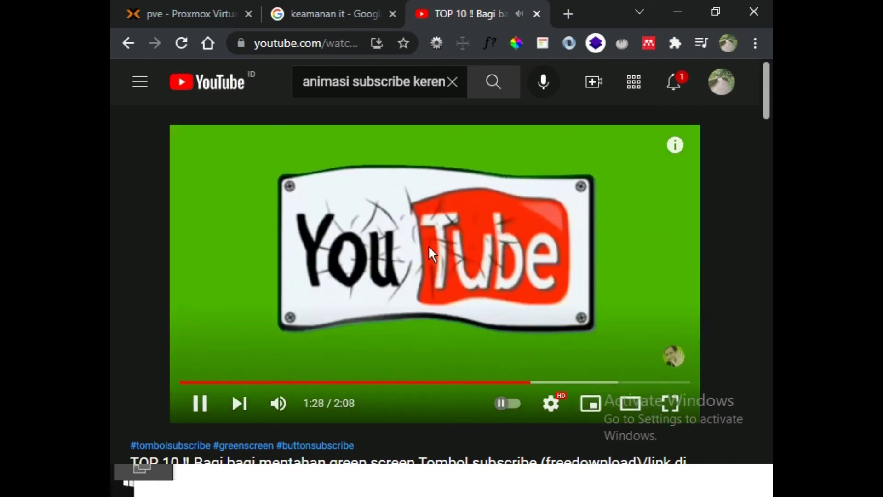
pyautogui.click(428, 245)
pyautogui.click(429, 245)
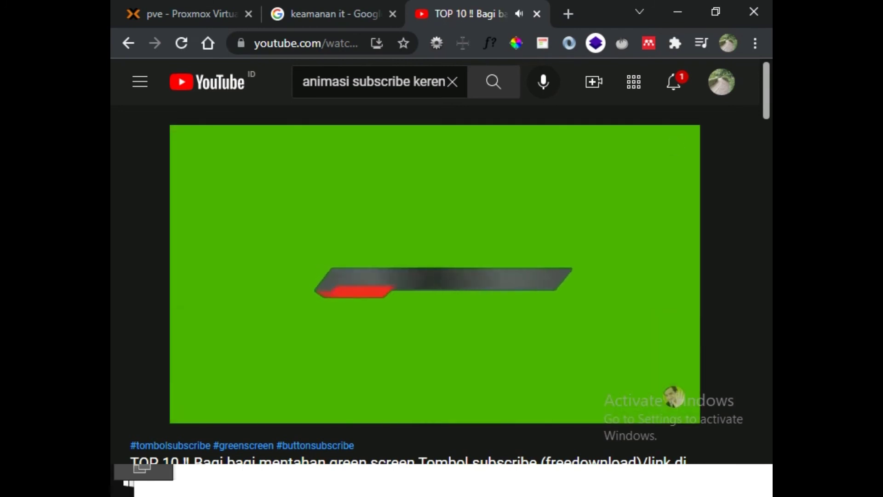
# Pause the YouTube video and switch to the KeamananIT 9.wve project in Wondershare Filmora.
pyautogui.click(429, 249)
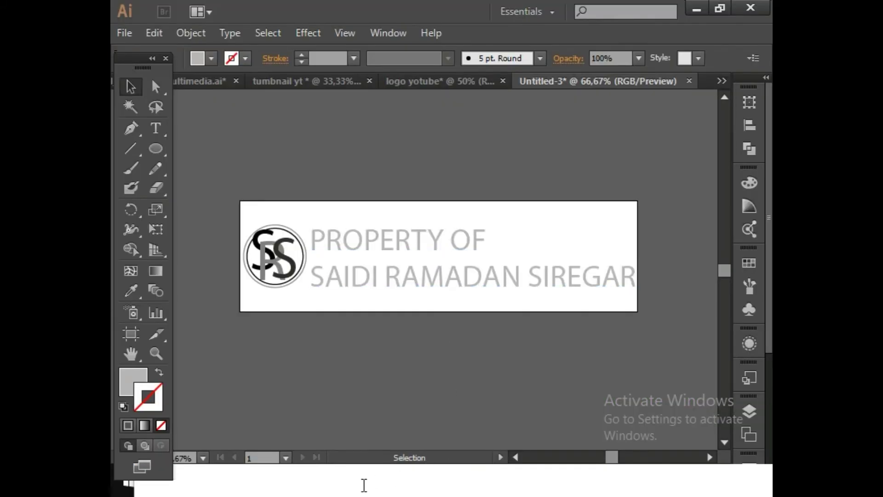
pyautogui.hotkey('alt', 'Tab')
pyautogui.hotkey('alt', 'Tab')
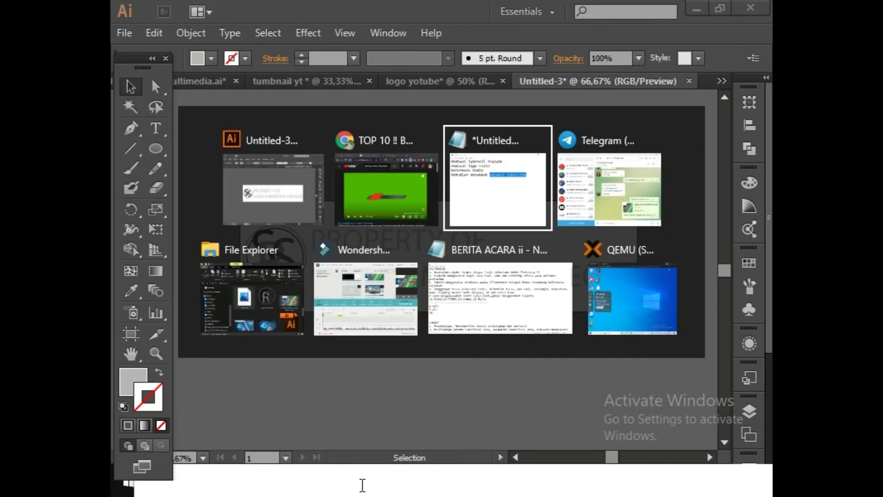
pyautogui.hotkey('alt', 'Tab')
pyautogui.hotkey('alt', 'Tab')
pyautogui.hotkey('alt', 'Tab')
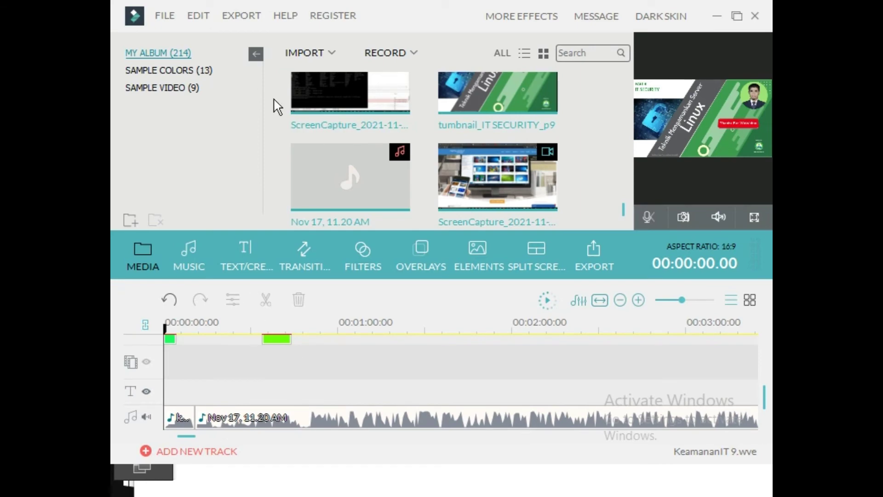
pyautogui.click(199, 16)
pyautogui.moveTo(623, 213); pyautogui.dragTo(629, 64)
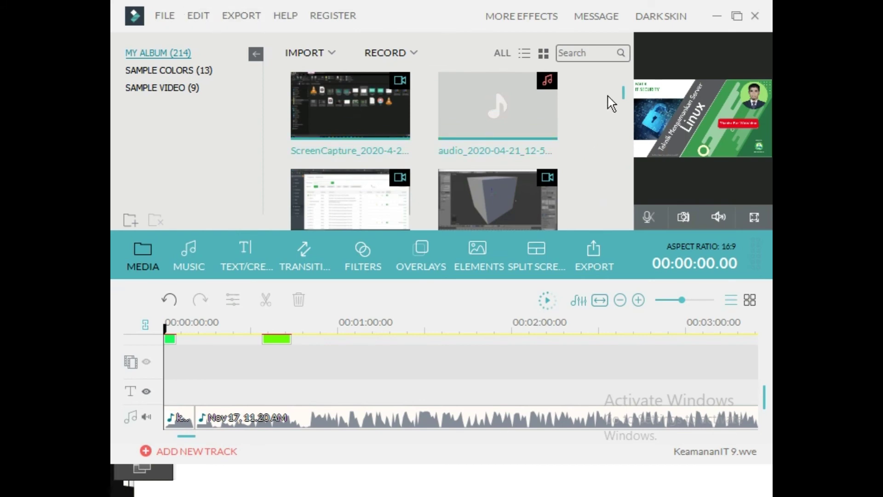
# Open the file selection dialog for importing media files into the album.
pyautogui.click(625, 92)
pyautogui.click(335, 57)
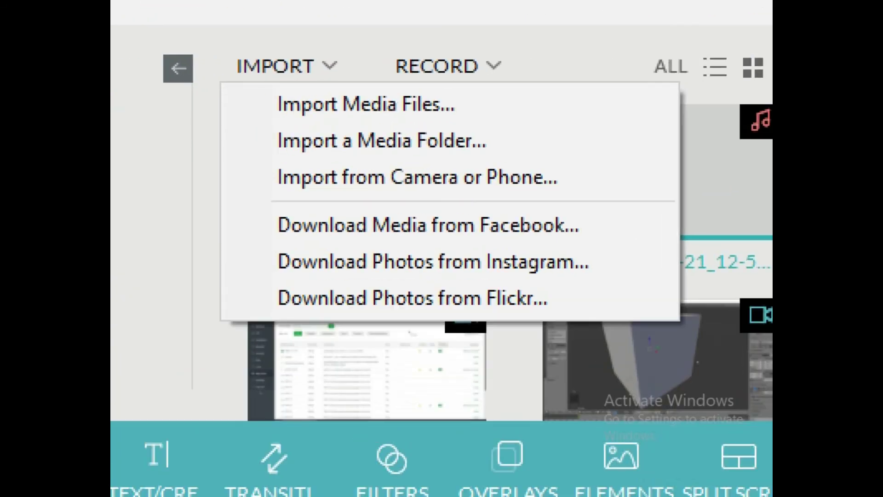
pyautogui.moveTo(243, 77)
pyautogui.mouseDown()
pyautogui.moveTo(257, 68)
pyautogui.moveTo(570, 92)
pyautogui.moveTo(443, 122)
pyautogui.moveTo(324, 127)
pyautogui.moveTo(239, 78)
pyautogui.mouseUp()
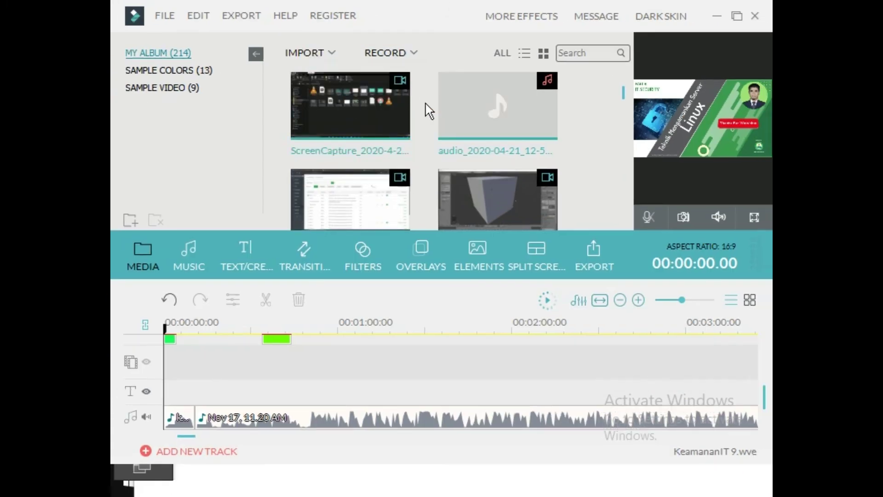
pyautogui.click(327, 55)
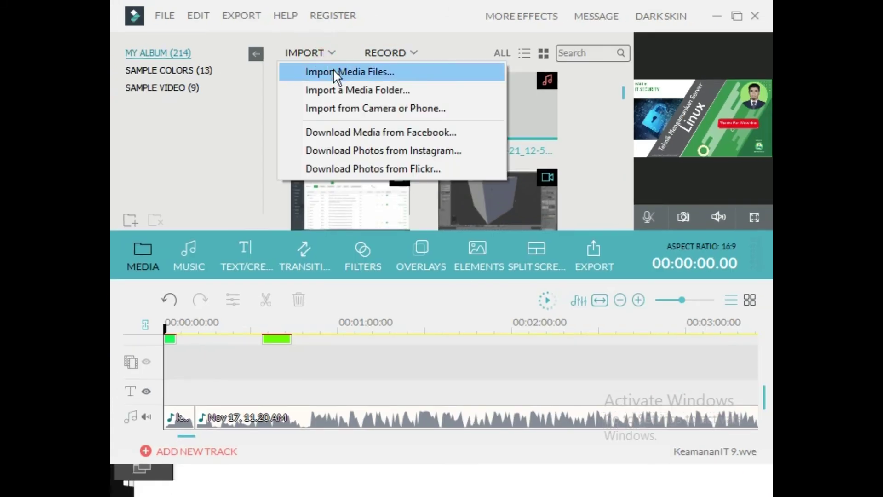
pyautogui.click(333, 68)
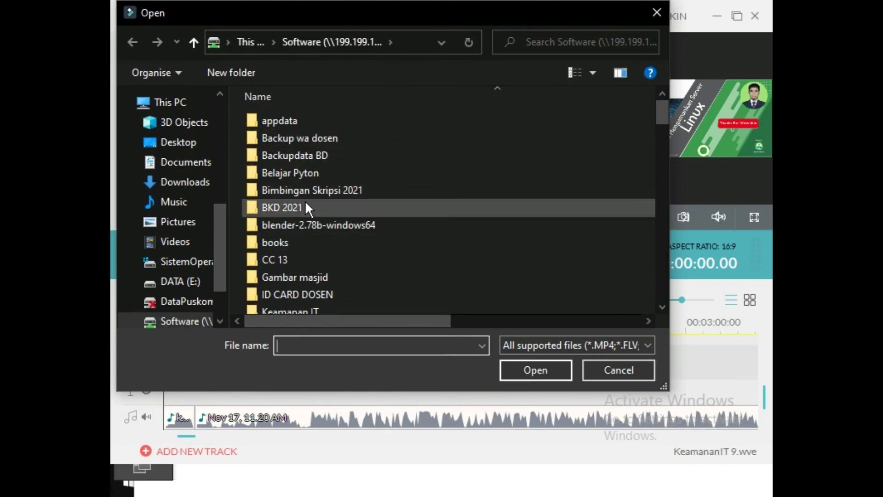
pyautogui.click(319, 173)
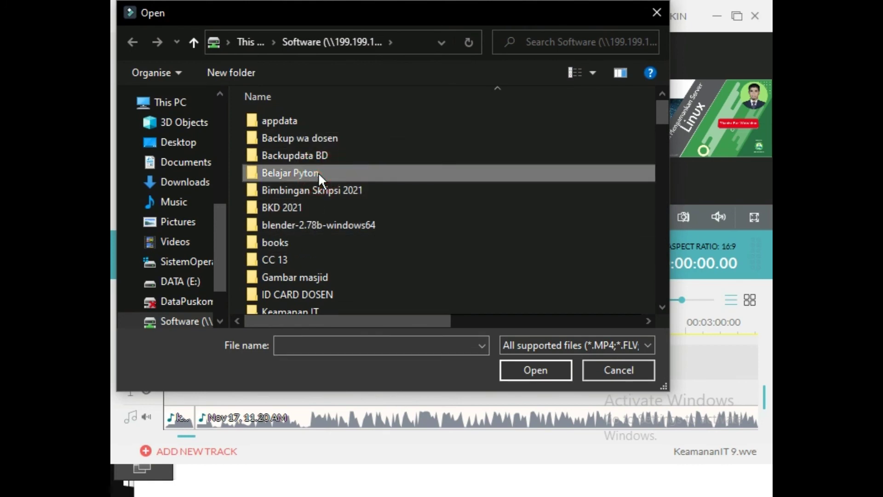
pyautogui.write('kon')
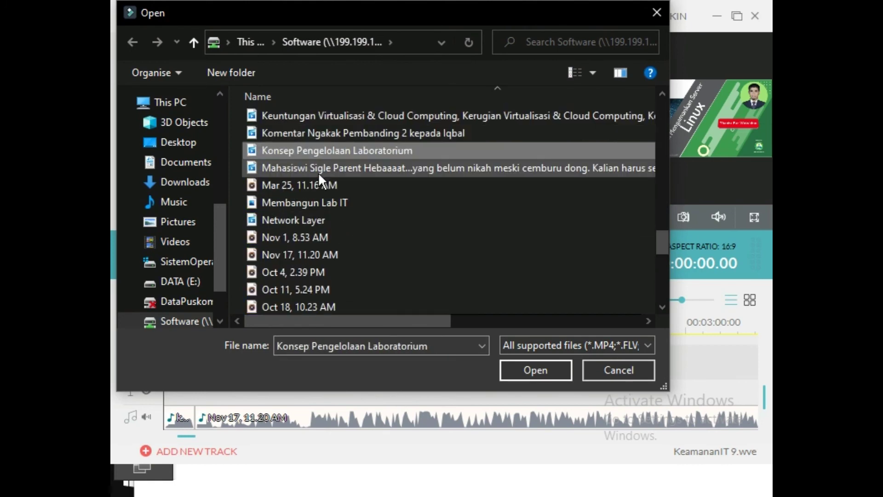
pyautogui.press('k')
pyautogui.press('k')
pyautogui.press('k')
pyautogui.press('k')
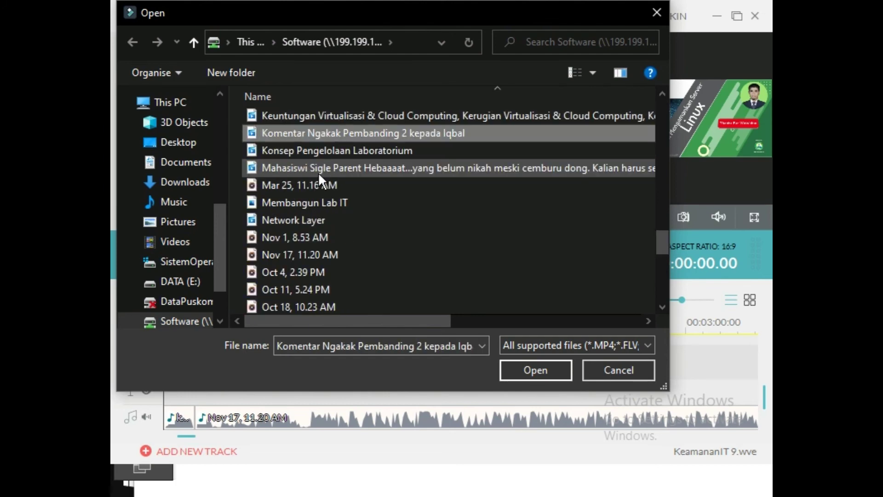
pyautogui.press('k')
pyautogui.press('k')
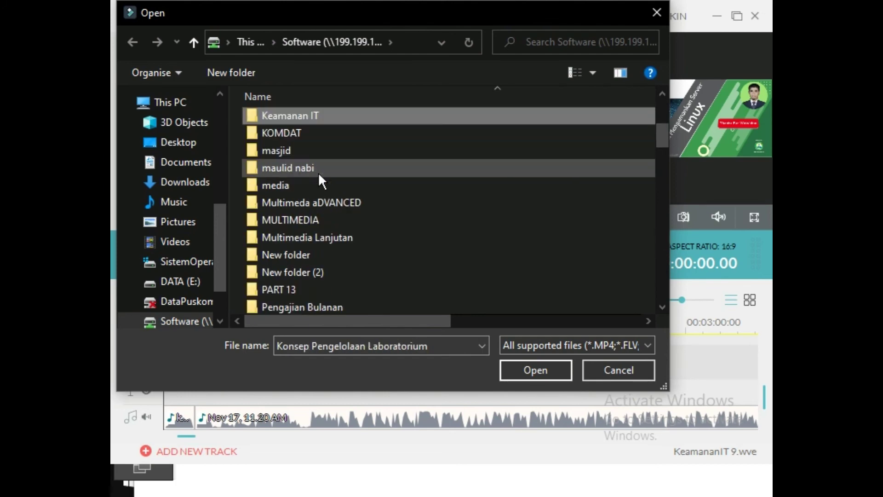
pyautogui.doubleClick(324, 232)
pyautogui.press('BackSpace')
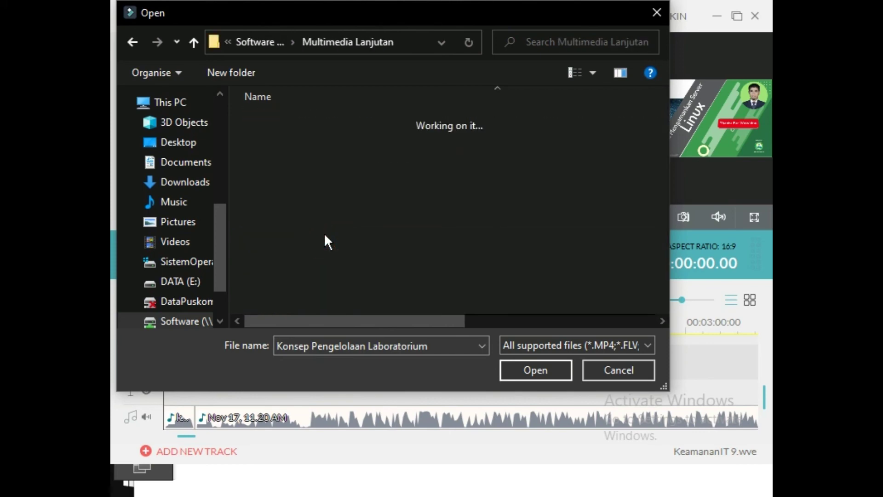
pyautogui.press('BackSpace')
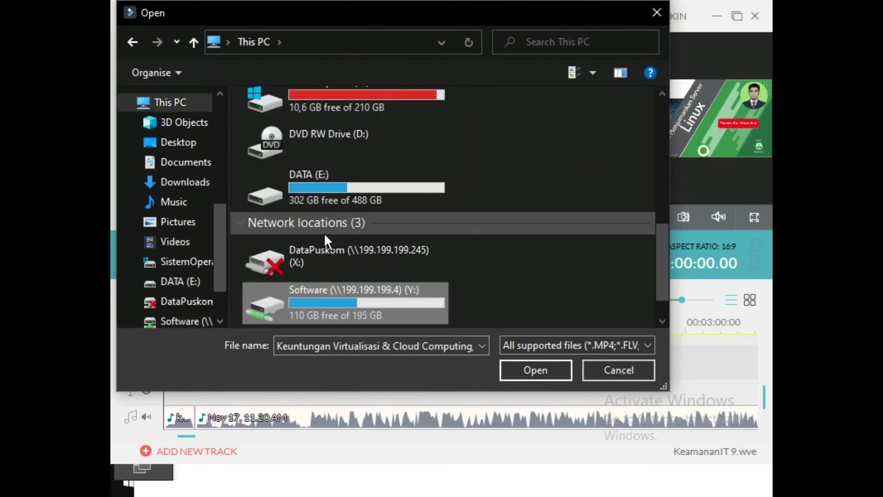
# Browse to the "bahan konten vidio yt" folder inside "Kuliah online 2" on the DATA (E:) drive.
pyautogui.doubleClick(335, 180)
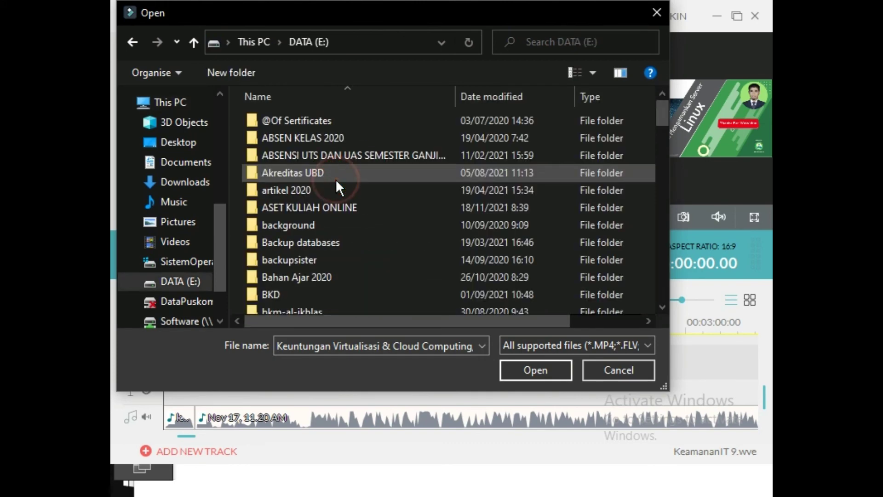
pyautogui.press('k')
pyautogui.press('k')
pyautogui.press('k')
pyautogui.press('k')
pyautogui.press('k')
pyautogui.press('k')
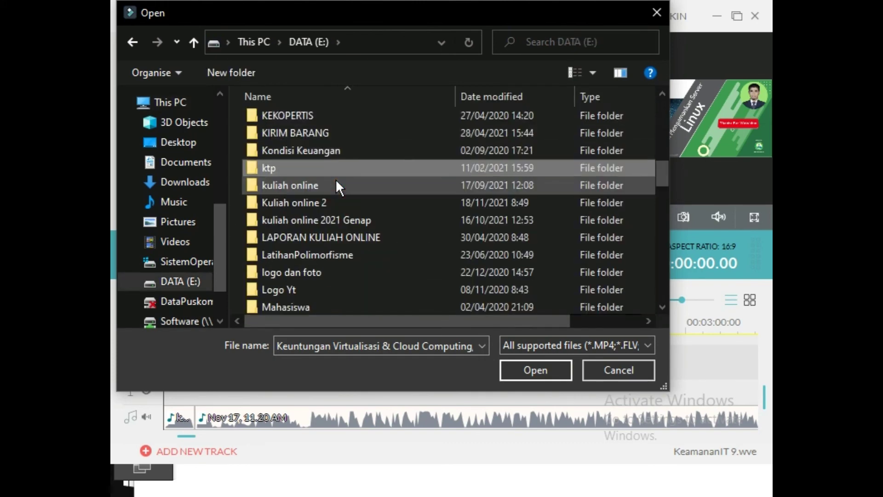
pyautogui.press('Return')
pyautogui.press('b')
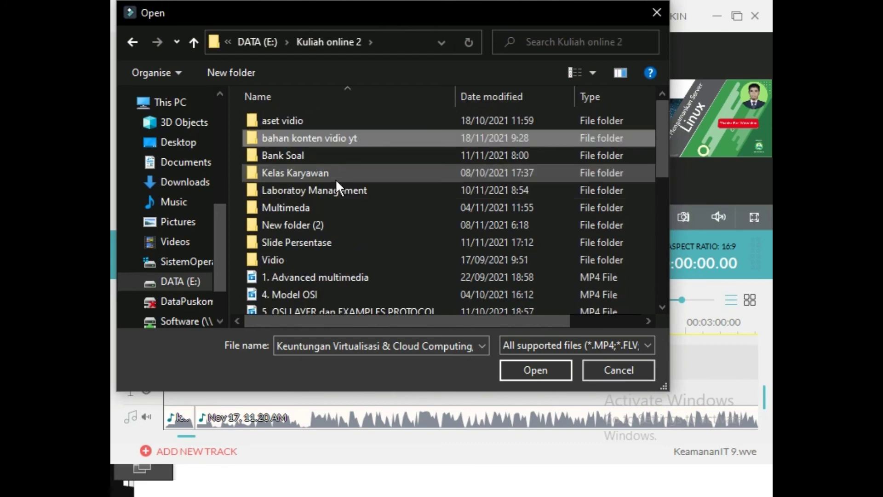
pyautogui.press('Return')
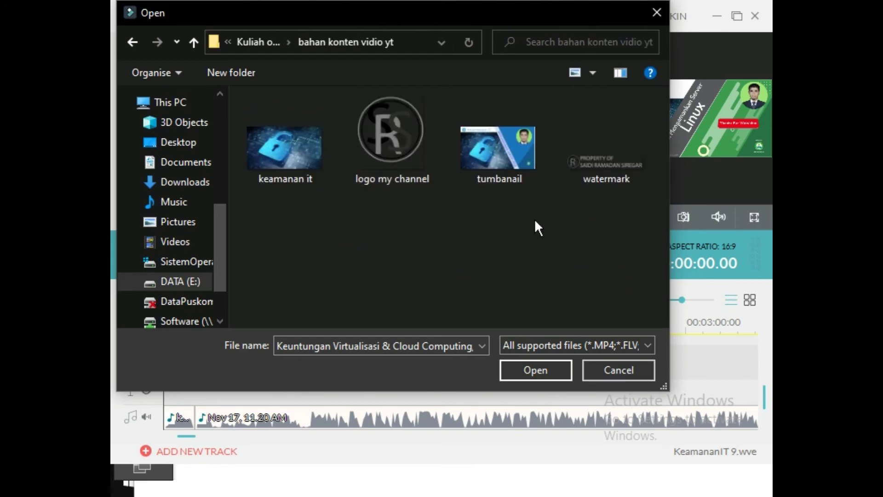
# Import the "logo my channel", "tumbanail" and "watermark" images into the media album.
pyautogui.moveTo(622, 214); pyautogui.dragTo(247, 130)
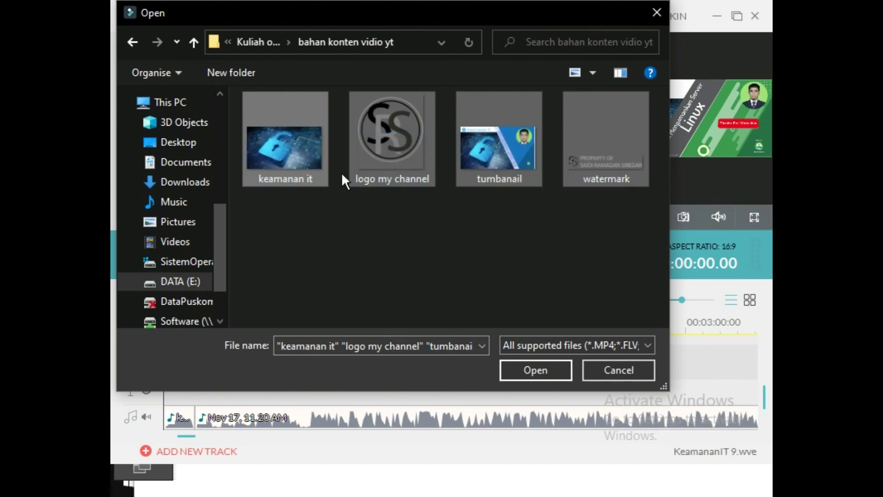
pyautogui.click(576, 266)
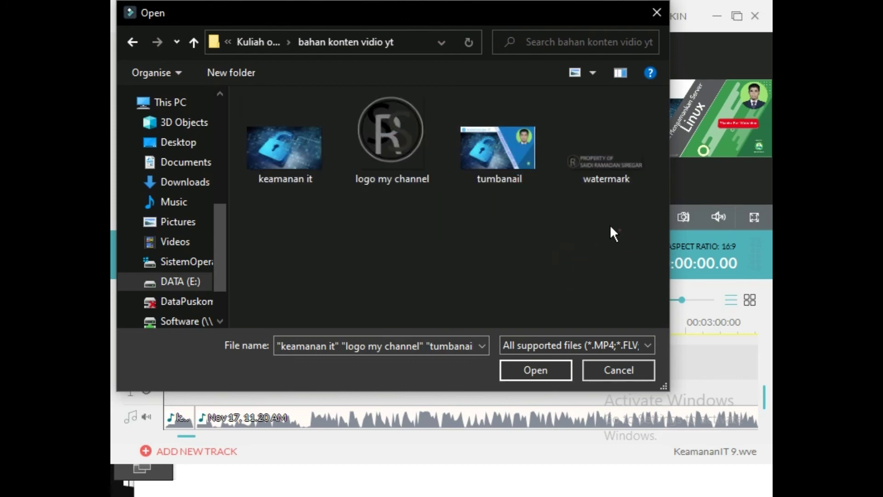
pyautogui.moveTo(611, 227); pyautogui.dragTo(406, 140)
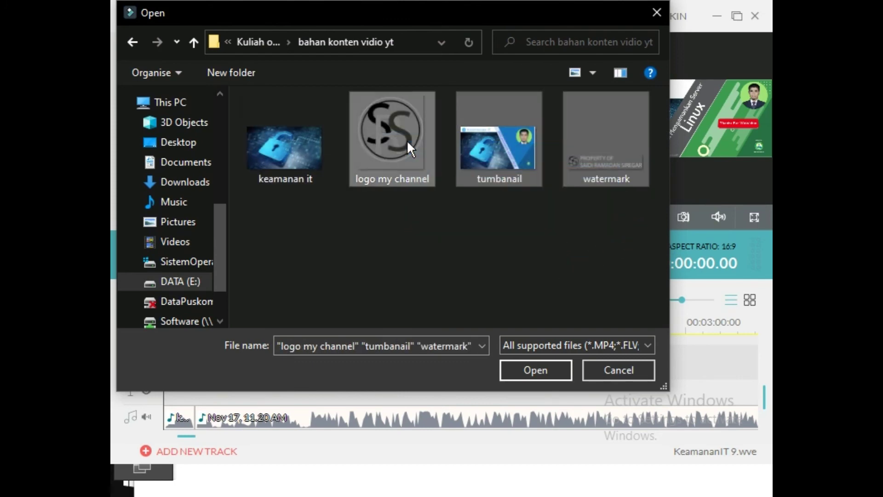
pyautogui.click(535, 369)
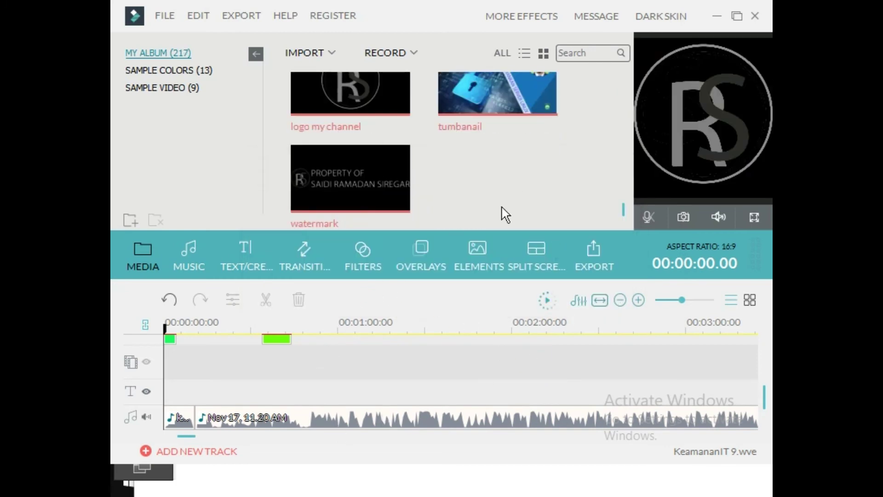
pyautogui.click(509, 172)
pyautogui.scroll(1, 506, 205)
pyautogui.scroll(-1, 519, 207)
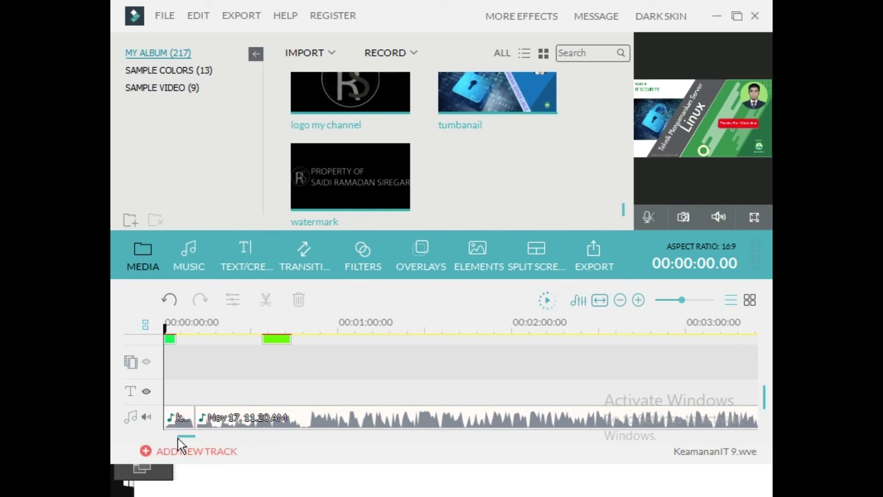
# Restore the editor to a floating window, move it aside and try to widen the preview pane by its divider.
pyautogui.click(239, 380)
pyautogui.click(737, 18)
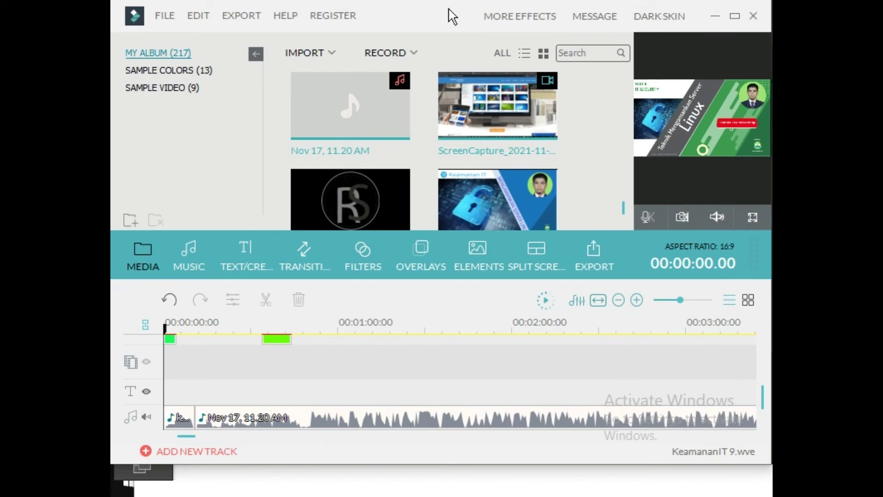
pyautogui.moveTo(424, 9); pyautogui.dragTo(252, 30)
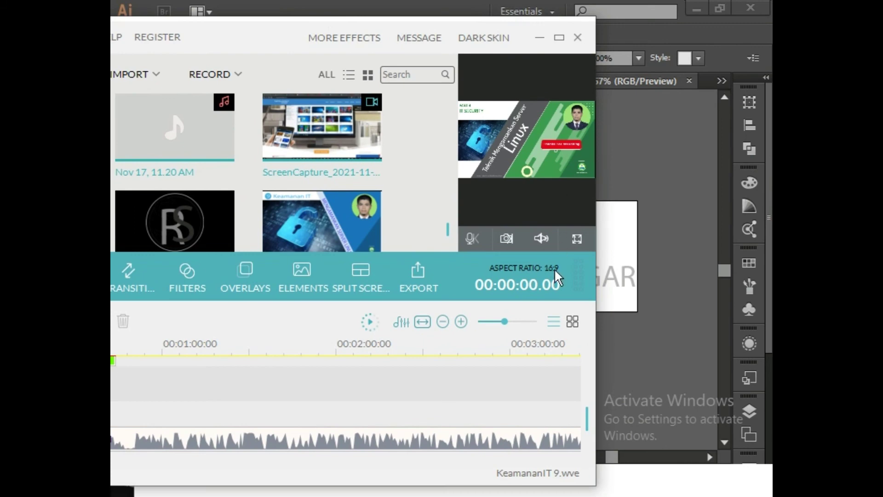
pyautogui.moveTo(456, 179); pyautogui.dragTo(294, 164)
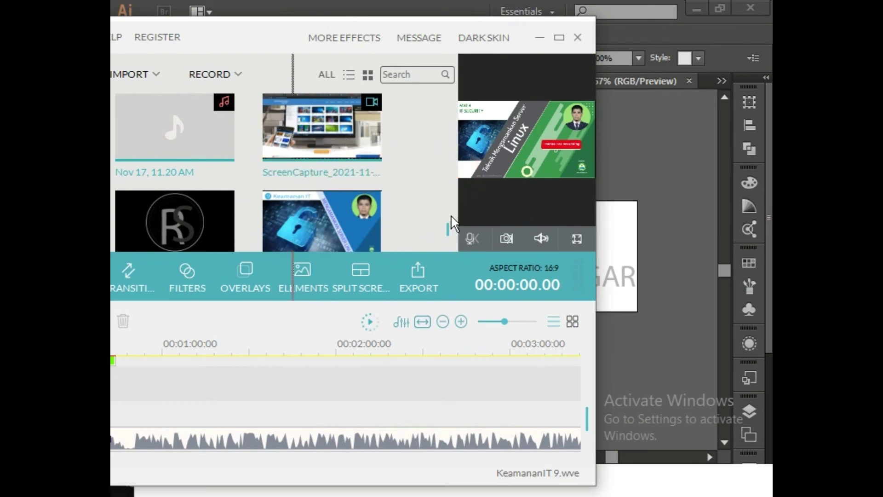
pyautogui.moveTo(455, 230); pyautogui.dragTo(389, 234)
pyautogui.moveTo(457, 177)
pyautogui.mouseDown()
pyautogui.moveTo(408, 178)
pyautogui.moveTo(456, 178)
pyautogui.mouseUp()
# View the project preview in full screen, return to the editor and start playback.
pyautogui.click(575, 237)
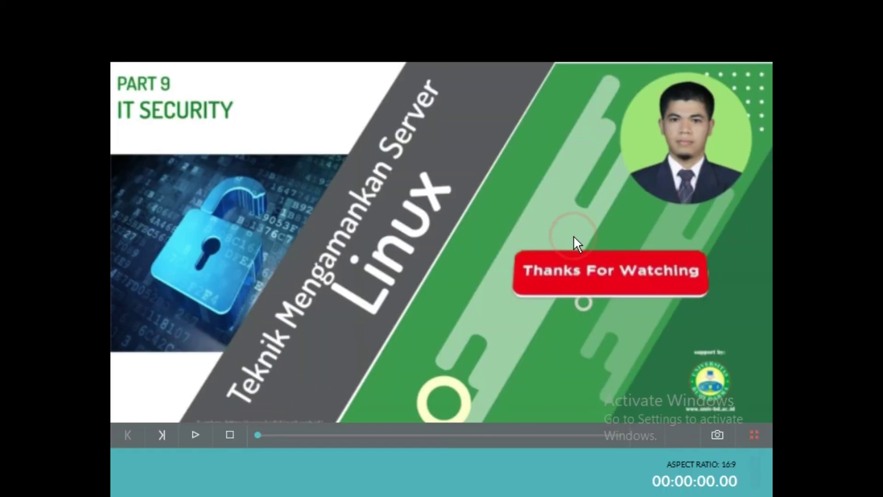
pyautogui.press('Escape')
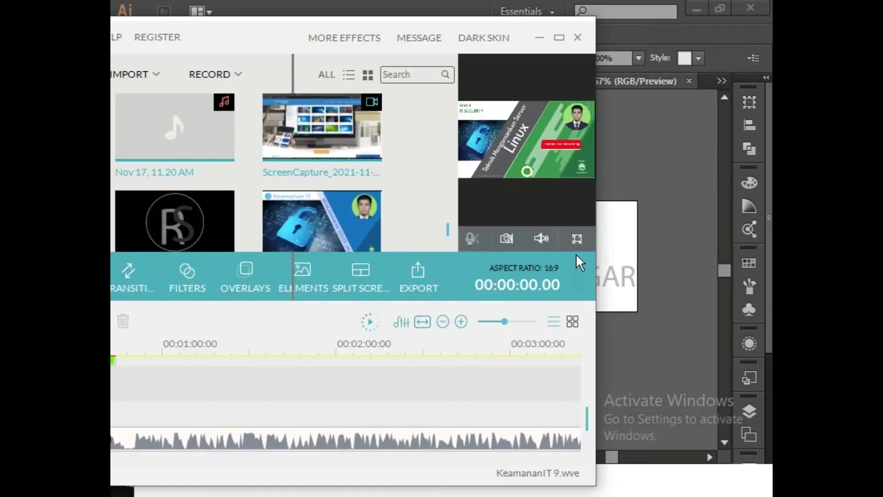
pyautogui.click(576, 239)
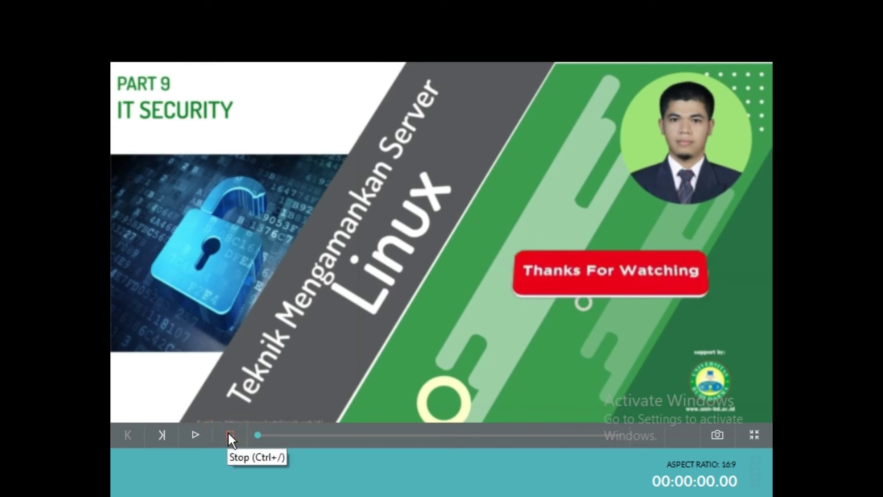
pyautogui.press('Escape')
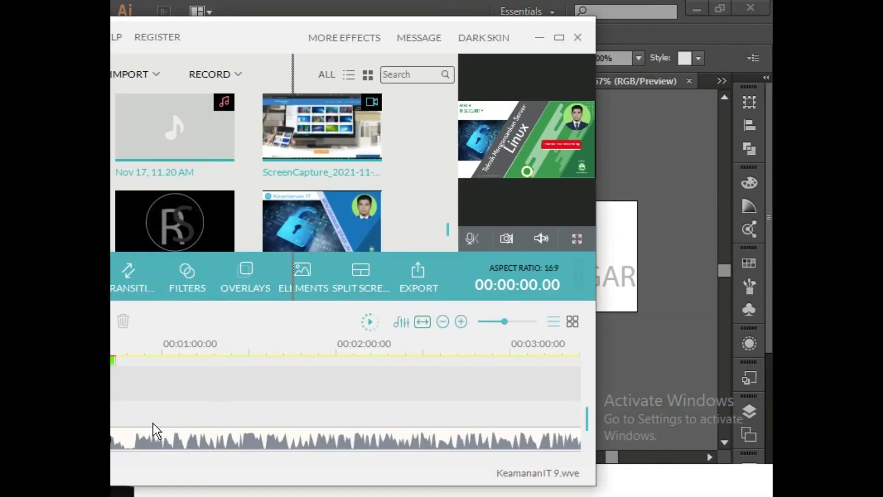
pyautogui.press('space')
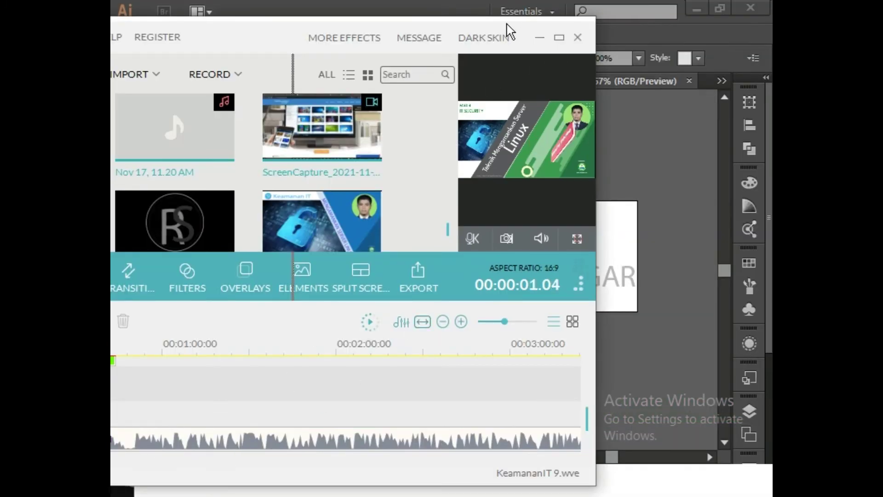
# Collapse the album list to widen the preview pane, and maximize the editor window.
pyautogui.moveTo(506, 24); pyautogui.dragTo(672, 27)
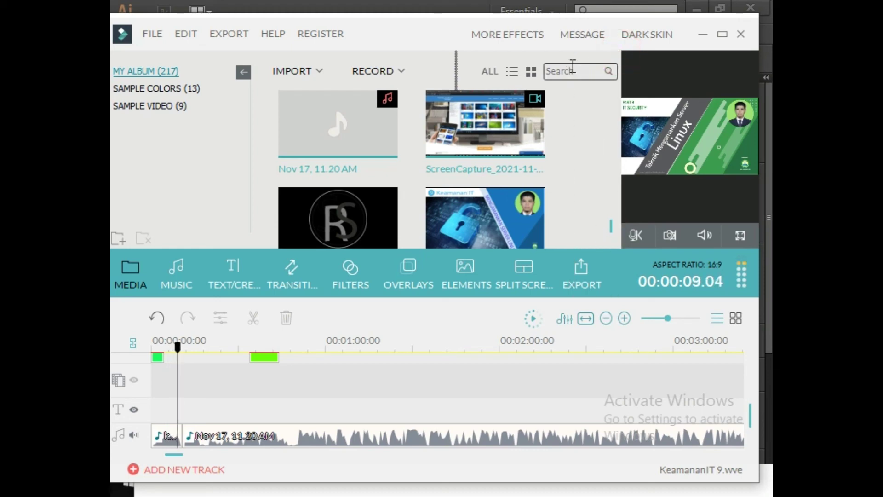
pyautogui.click(244, 72)
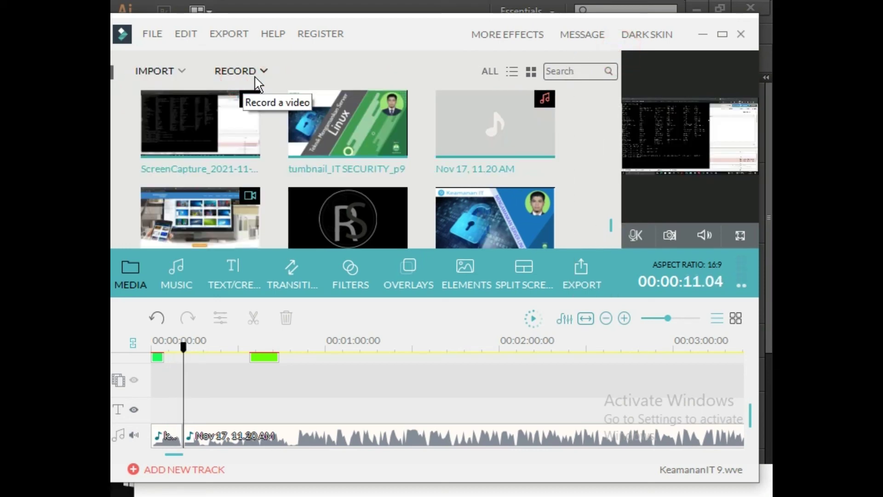
pyautogui.scroll(1, 598, 97)
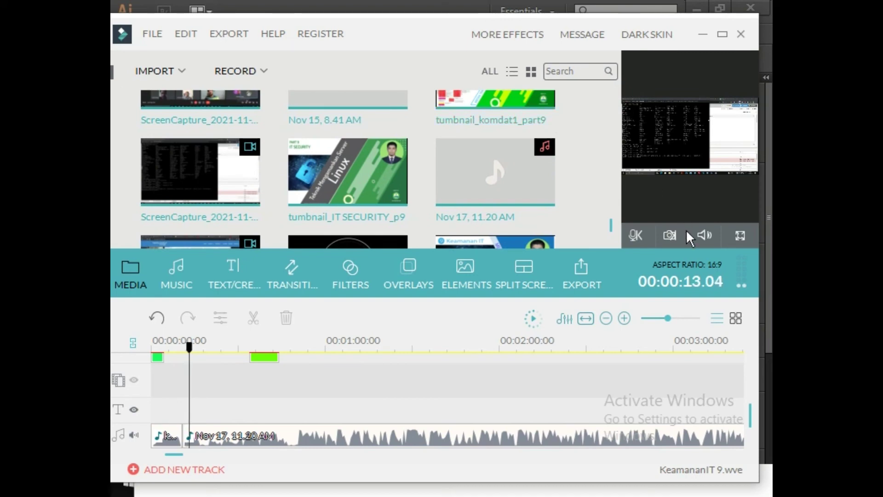
pyautogui.moveTo(751, 33); pyautogui.dragTo(600, 49)
pyautogui.click(571, 51)
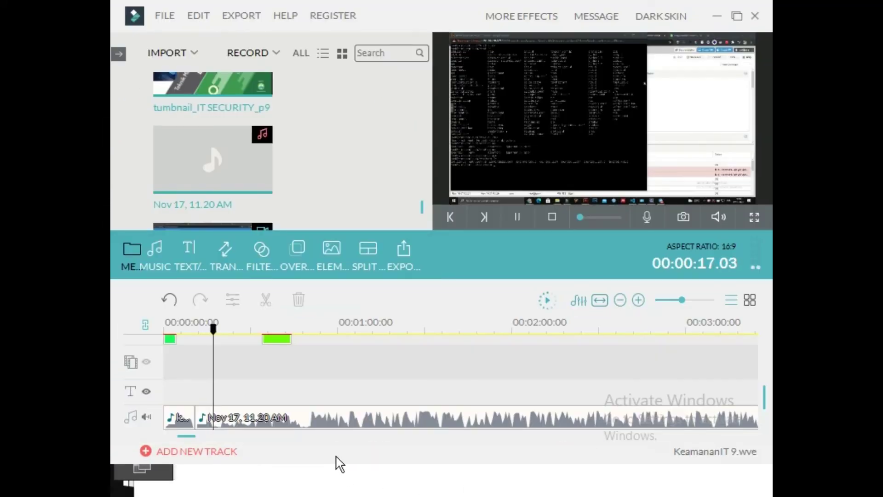
# Stop the playback and review the clips on the timeline's video and audio tracks.
pyautogui.click(552, 216)
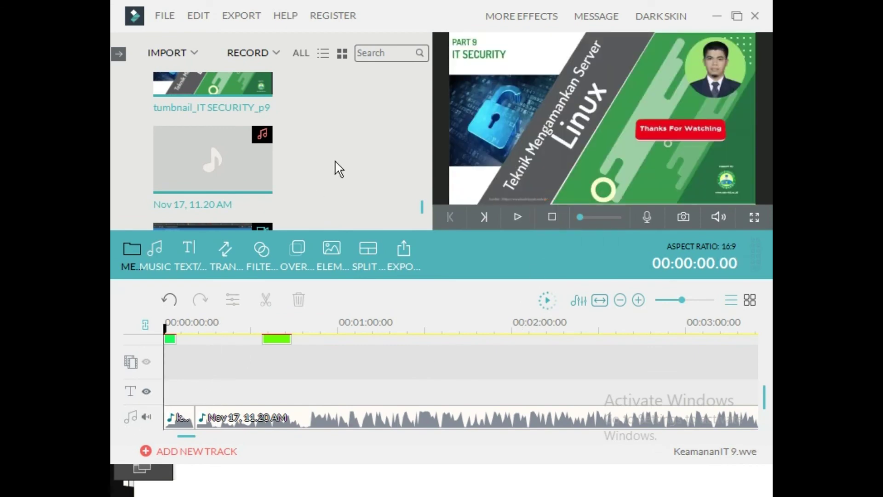
pyautogui.click(188, 436)
pyautogui.click(170, 339)
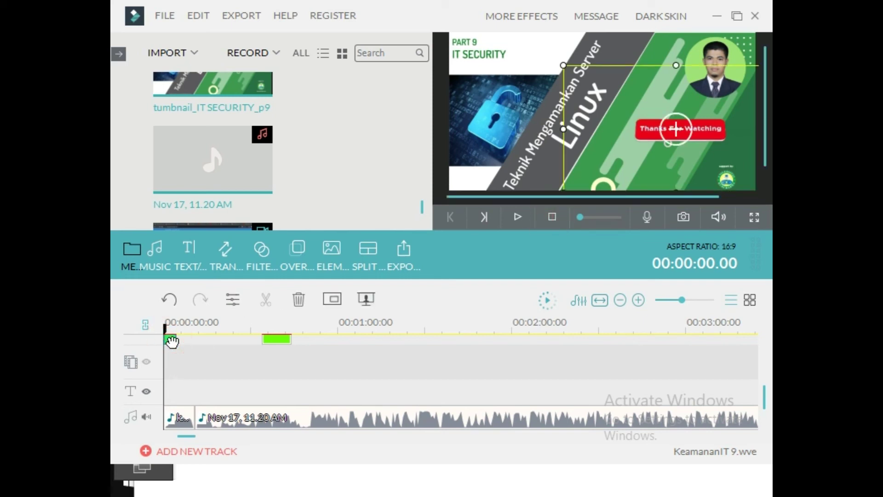
pyautogui.click(174, 411)
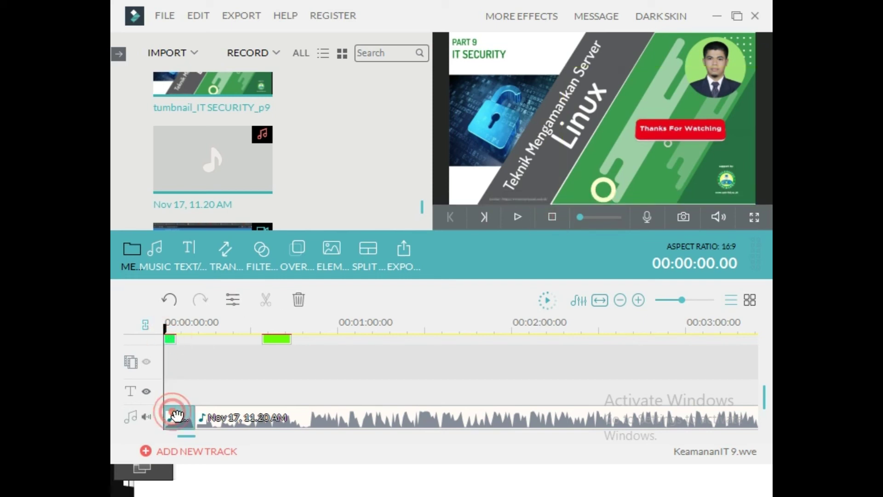
pyautogui.click(247, 417)
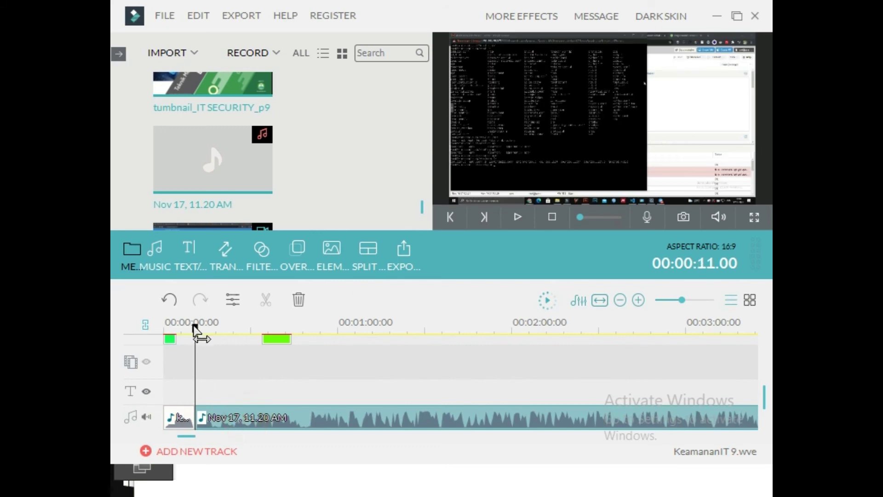
pyautogui.moveTo(195, 327); pyautogui.dragTo(142, 331)
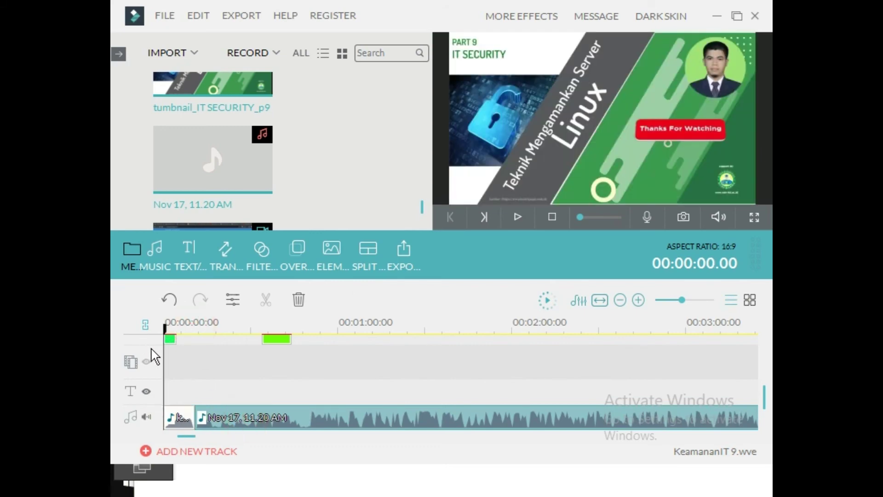
pyautogui.click(167, 338)
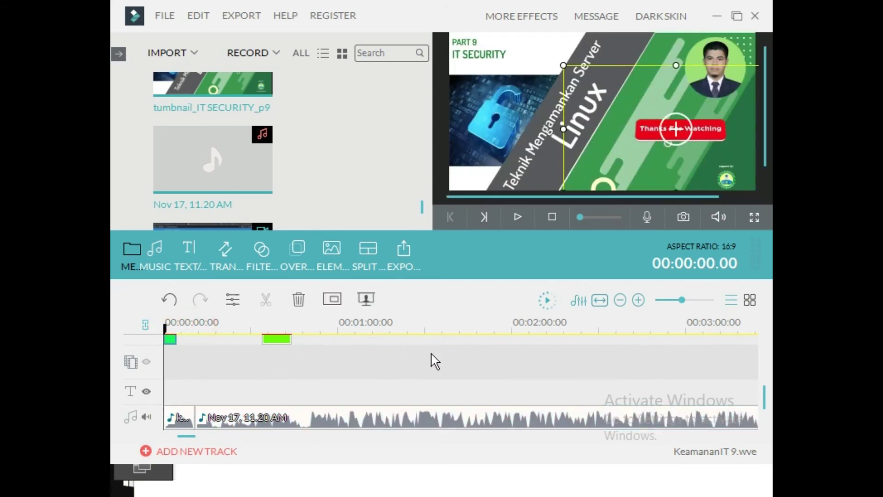
pyautogui.scroll(3, 276, 375)
pyautogui.scroll(-5, 216, 386)
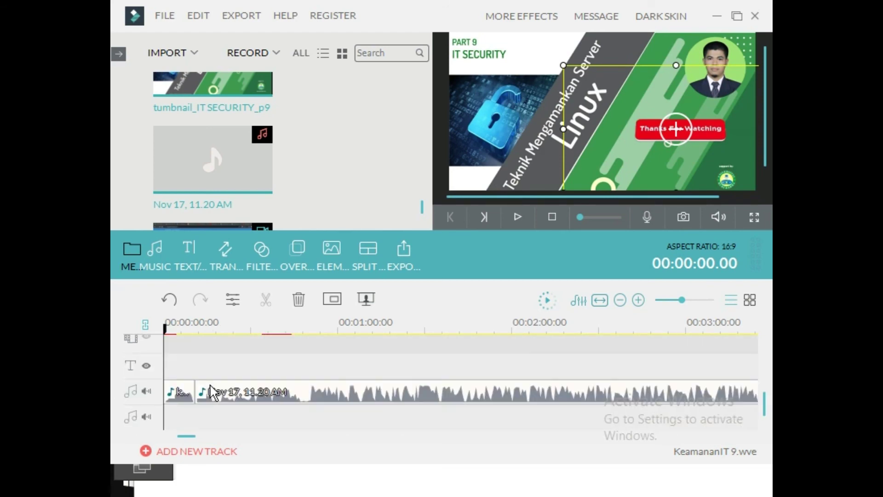
pyautogui.scroll(2, 193, 382)
# Delete the opening thumbnail image clip and the ScreenCapture_2021-11-17 11.20.16 video clip from the timeline.
pyautogui.click(181, 404)
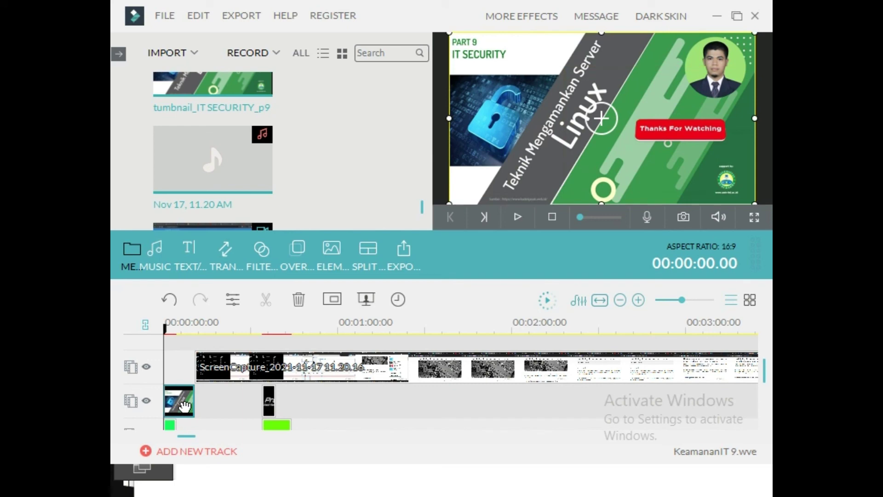
pyautogui.rightClick(183, 405)
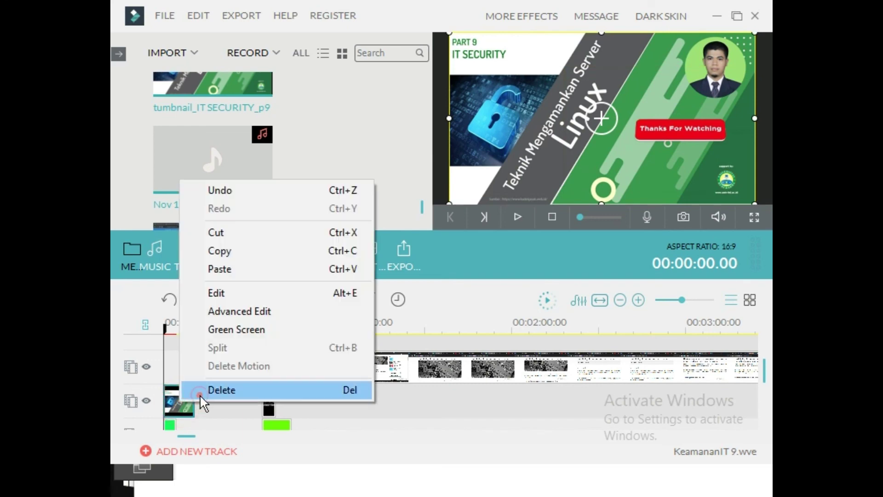
pyautogui.click(199, 394)
pyautogui.click(239, 371)
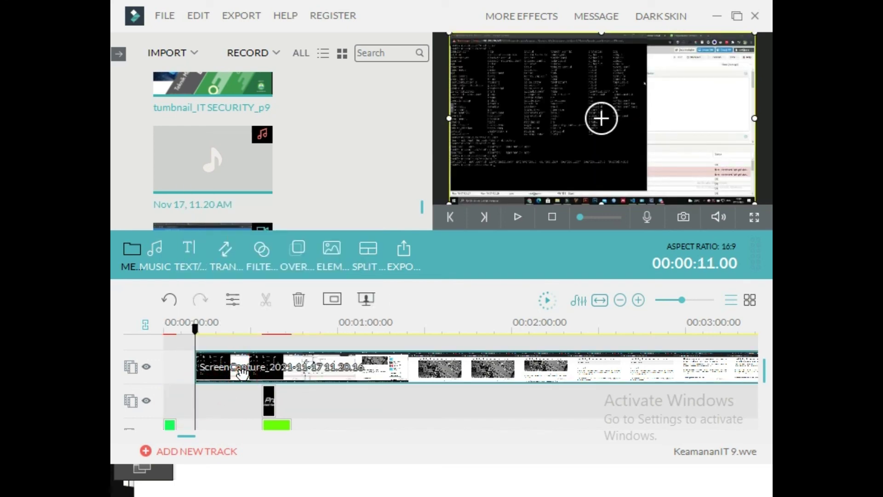
pyautogui.press('Delete')
# Delete the "Property of" watermark clip and the green screen clip below it at 34 seconds on the timeline.
pyautogui.click(260, 399)
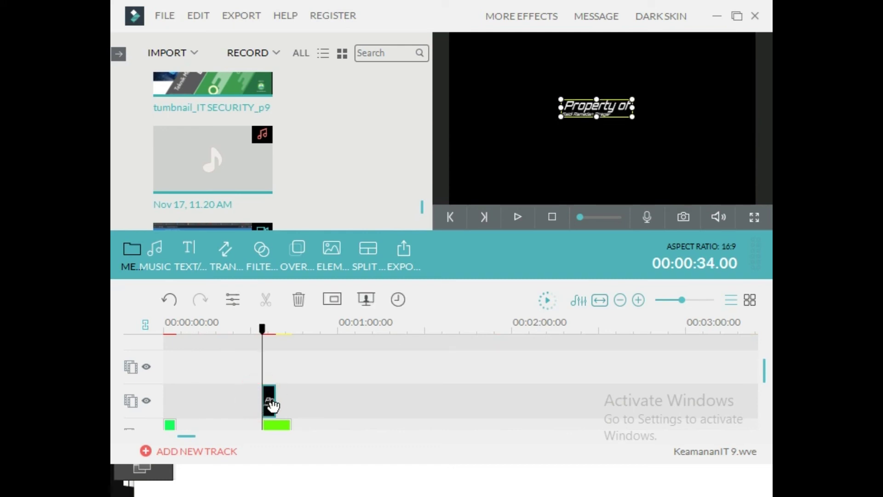
pyautogui.rightClick(272, 404)
pyautogui.click(293, 389)
pyautogui.click(275, 424)
pyautogui.rightClick(275, 424)
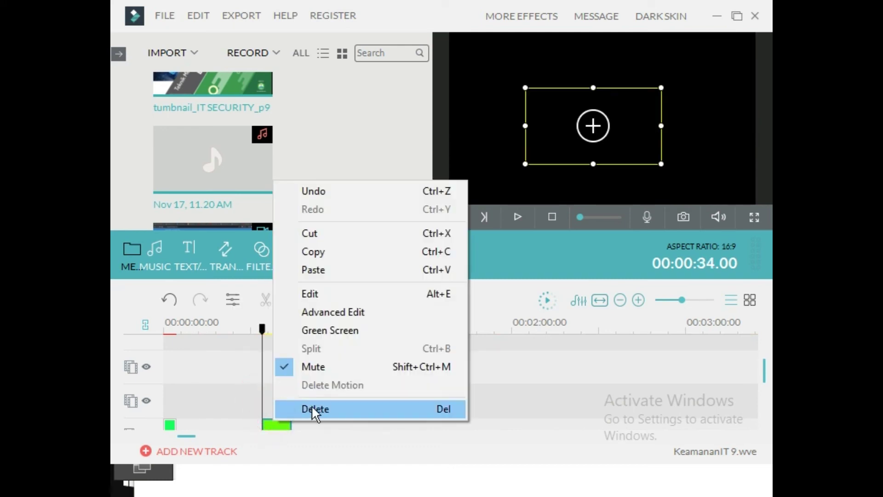
pyautogui.click(313, 409)
# Delete the "Nov 17, 11.20 AM" audio clip and the short audio clip before it from the audio track.
pyautogui.scroll(-2, 381, 360)
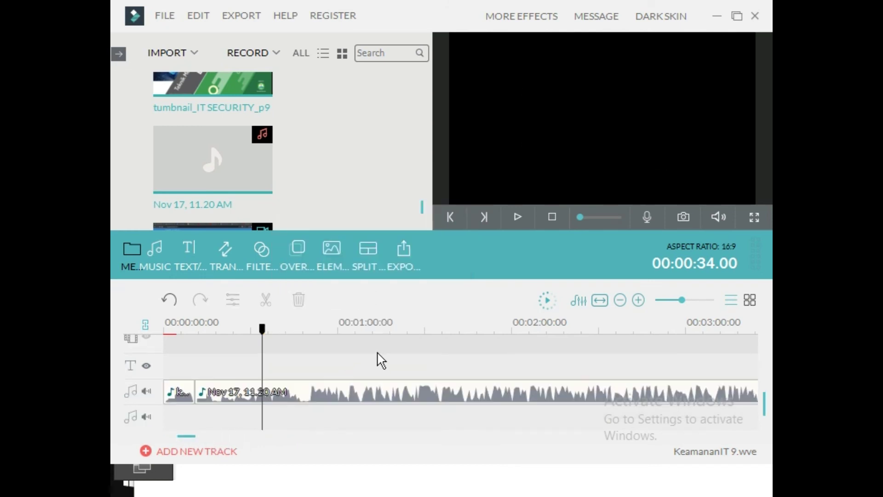
pyautogui.click(255, 397)
pyautogui.rightClick(234, 394)
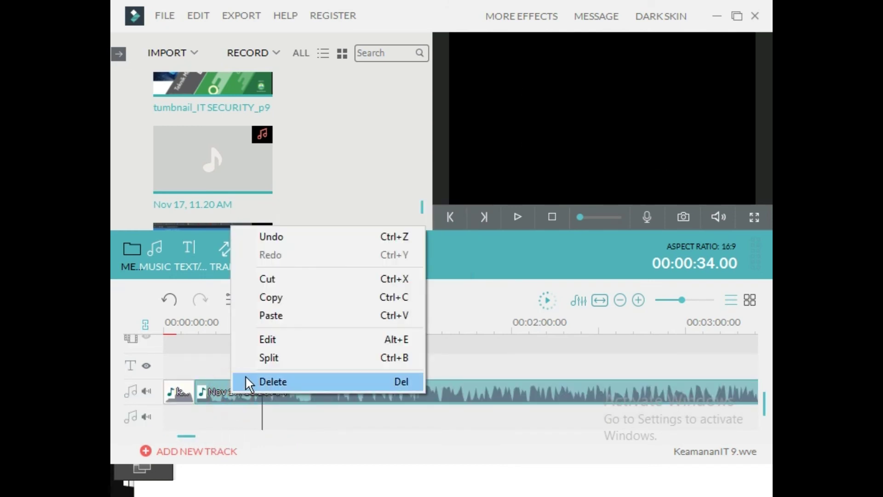
pyautogui.click(245, 377)
pyautogui.click(176, 390)
pyautogui.rightClick(177, 390)
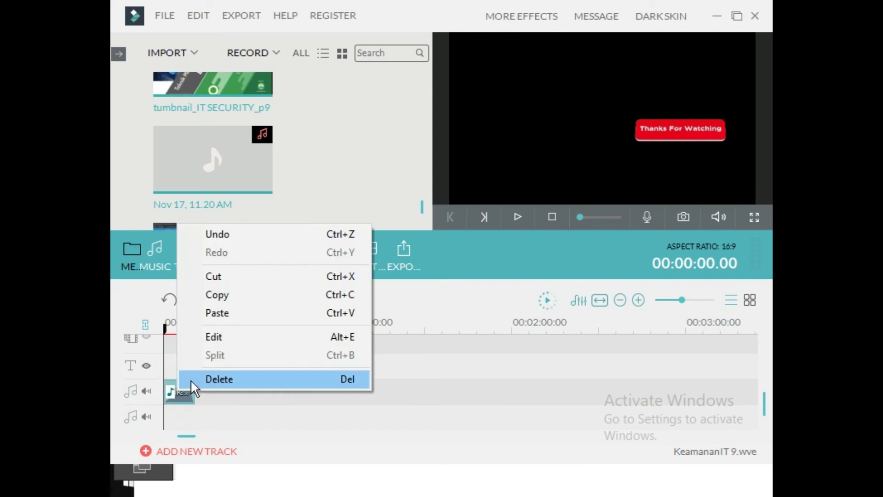
pyautogui.click(190, 379)
# Delete the remaining "Thanks For Watching" green screen clip at the start of the timeline.
pyautogui.scroll(2, 183, 389)
pyautogui.scroll(-2, 170, 407)
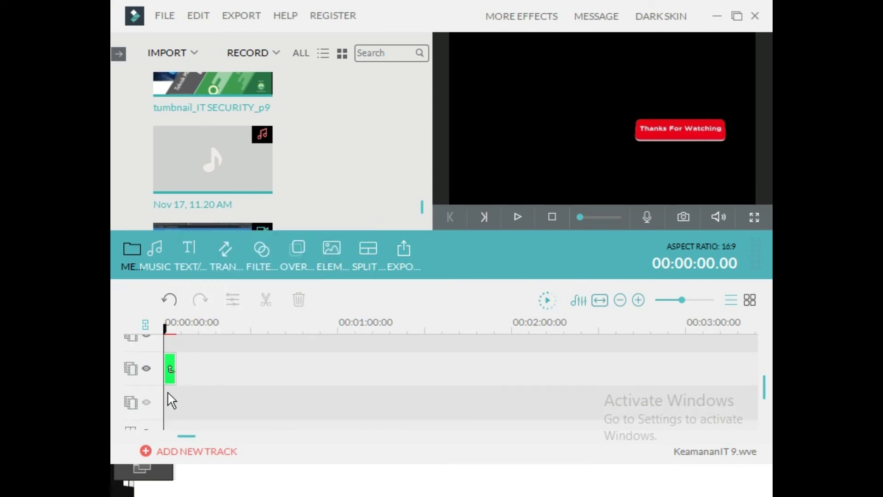
pyautogui.rightClick(170, 368)
pyautogui.click(191, 356)
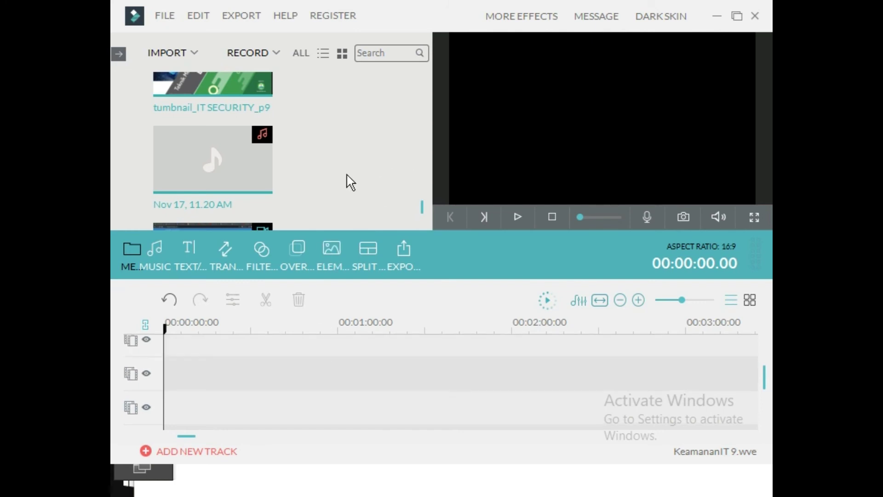
# Place the "tumbanail" image from the media album on an overlay video track at about 6 seconds.
pyautogui.moveTo(423, 209); pyautogui.dragTo(425, 212)
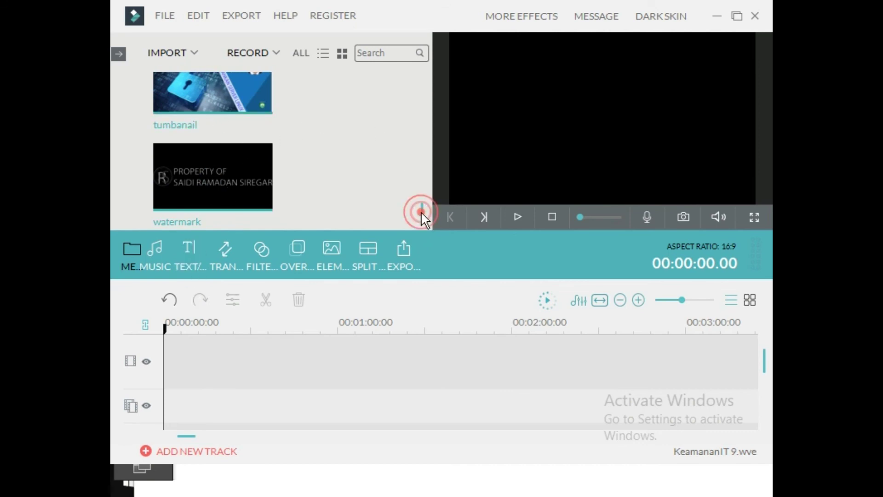
pyautogui.moveTo(421, 211); pyautogui.dragTo(419, 209)
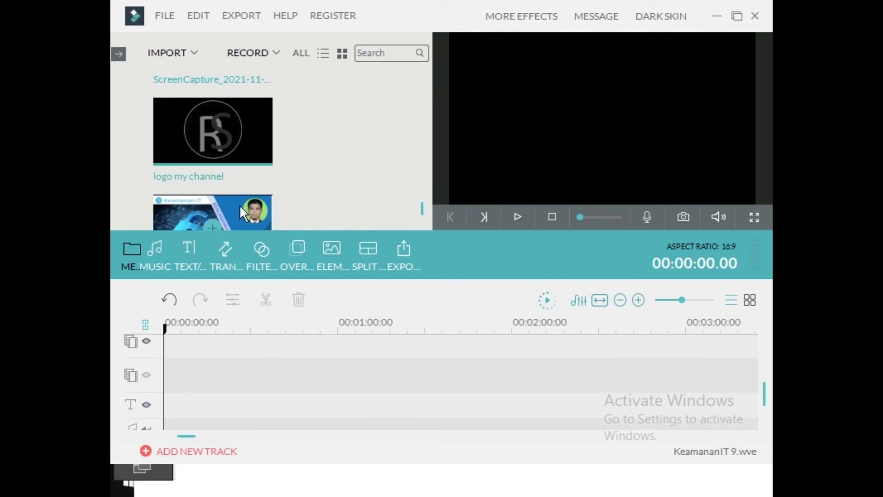
pyautogui.moveTo(181, 204); pyautogui.dragTo(182, 390)
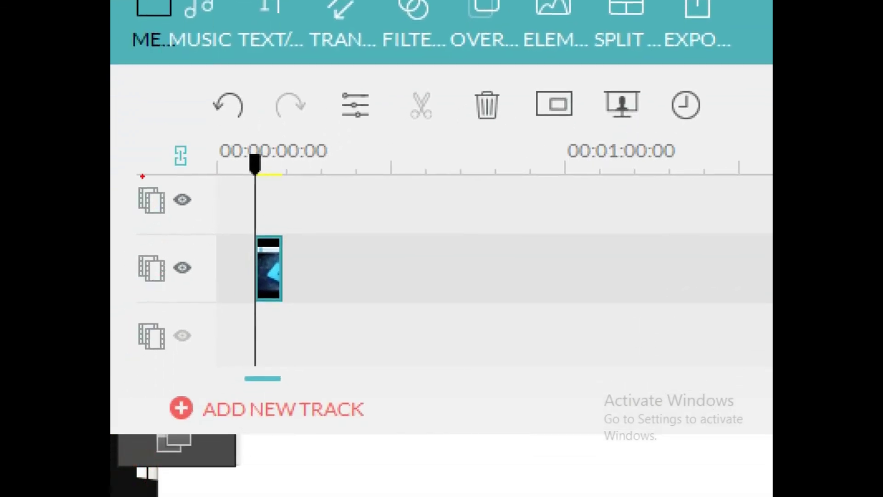
pyautogui.moveTo(125, 166)
pyautogui.mouseDown()
pyautogui.moveTo(241, 152)
pyautogui.moveTo(253, 199)
pyautogui.moveTo(210, 236)
pyautogui.moveTo(138, 239)
pyautogui.moveTo(121, 217)
pyautogui.mouseUp()
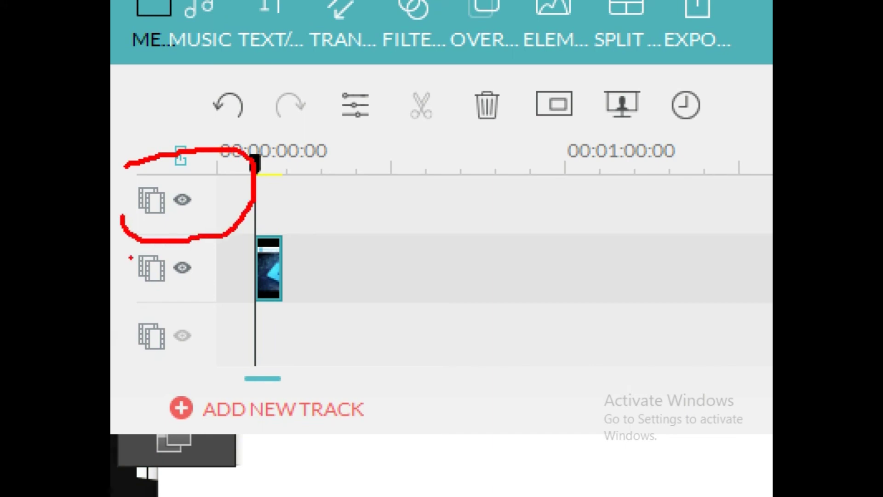
pyautogui.moveTo(131, 252); pyautogui.dragTo(130, 300)
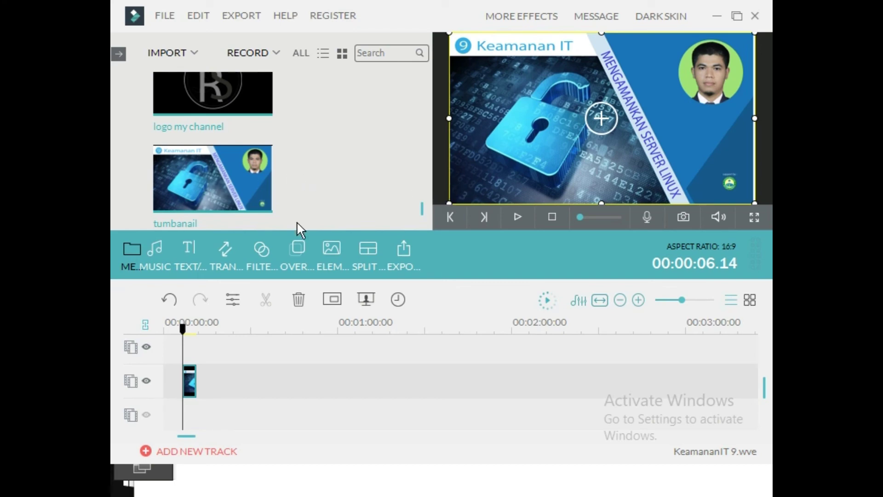
pyautogui.moveTo(269, 221)
pyautogui.hotkey('ctrl', 'z')
pyautogui.hotkey('ctrl', 'y')
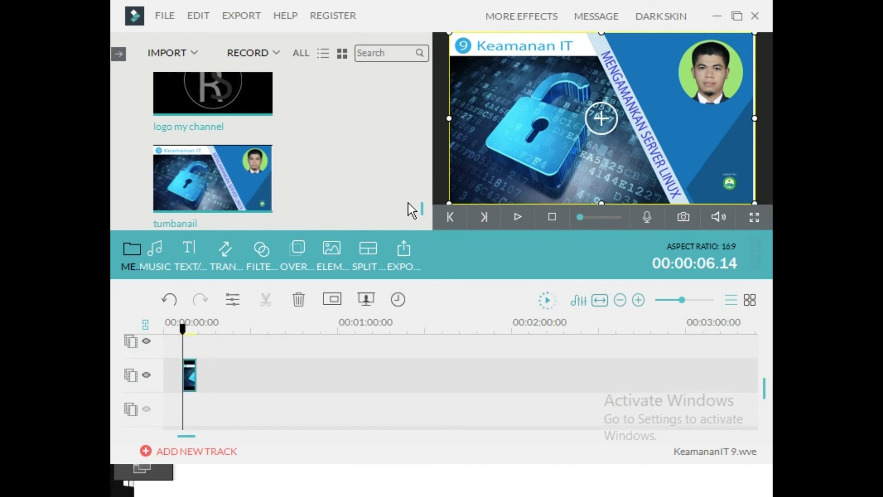
# Look through the media album for the ScreenCapture_2021-11-17 20.16.03 recording.
pyautogui.moveTo(424, 209); pyautogui.dragTo(421, 194)
pyautogui.hotkey('ctrl', 'z')
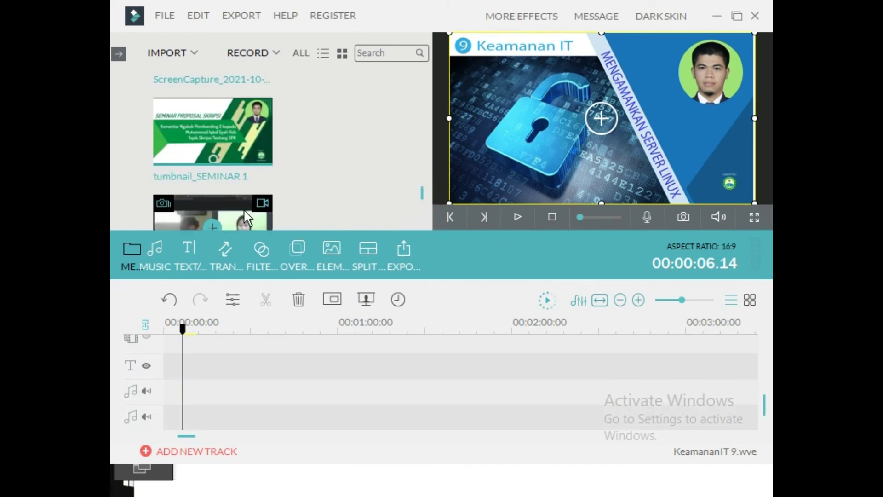
pyautogui.moveTo(422, 195); pyautogui.dragTo(422, 207)
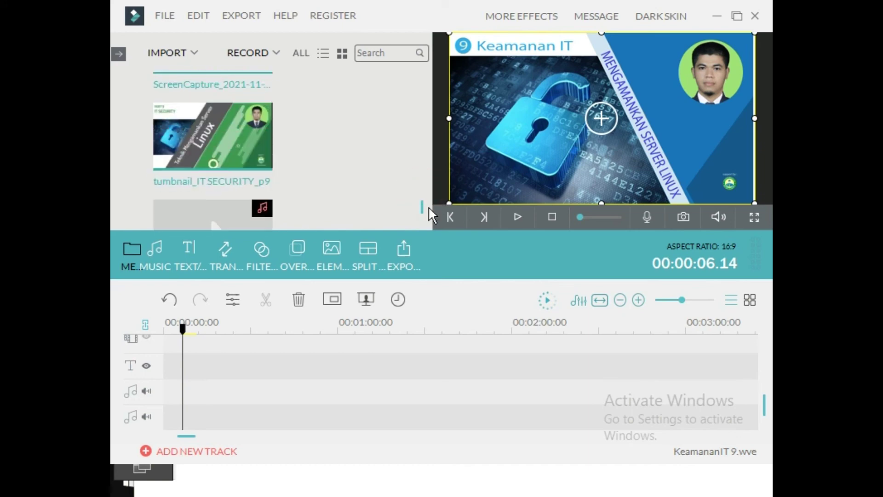
pyautogui.scroll(3, 428, 206)
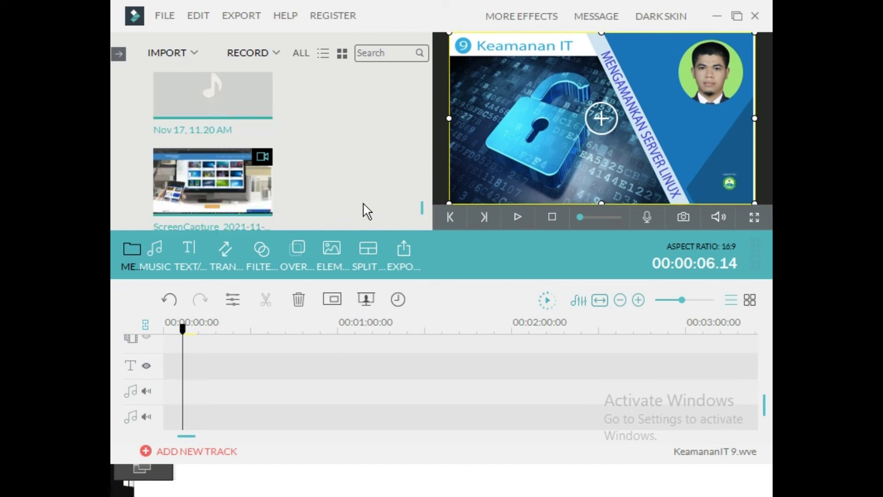
pyautogui.scroll(2, 422, 207)
pyautogui.scroll(-3, 421, 207)
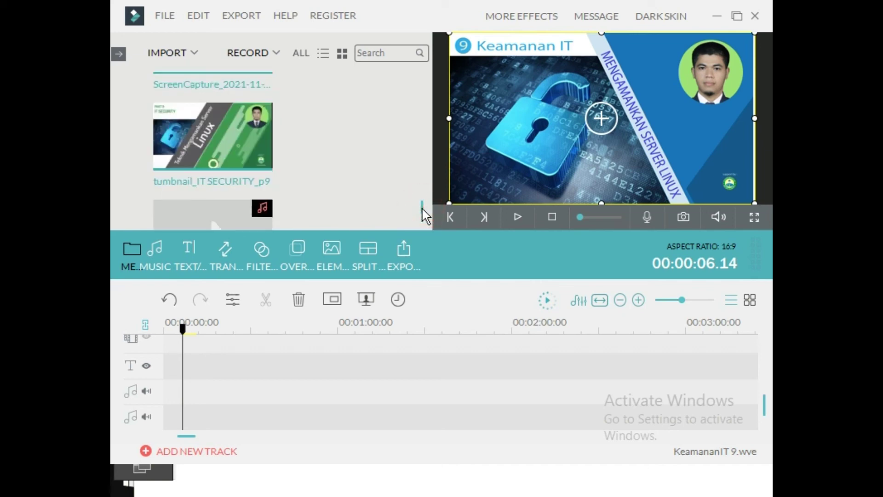
pyautogui.scroll(5, 421, 207)
pyautogui.scroll(-4, 424, 212)
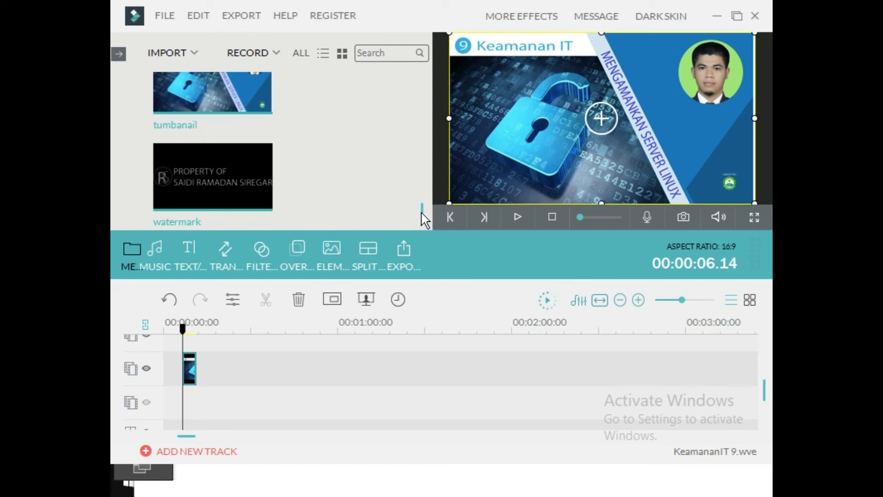
pyautogui.scroll(3, 424, 220)
pyautogui.scroll(2, 424, 220)
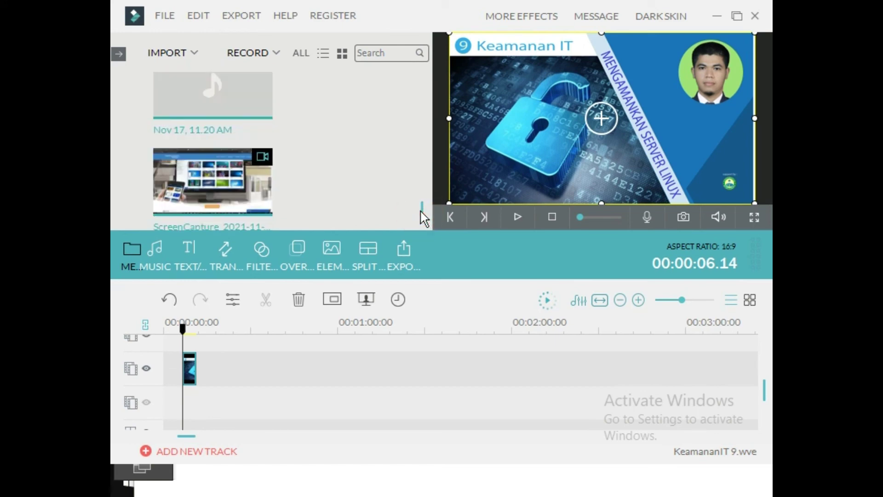
pyautogui.scroll(-3, 420, 217)
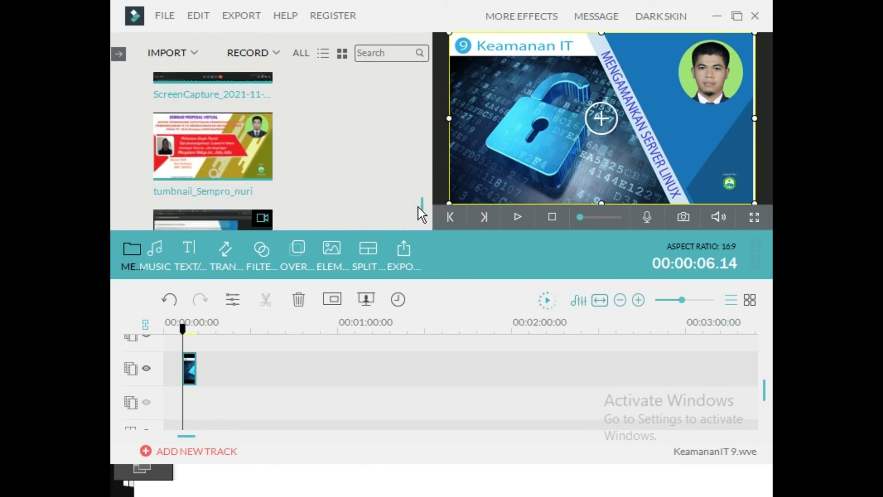
pyautogui.scroll(-2, 419, 214)
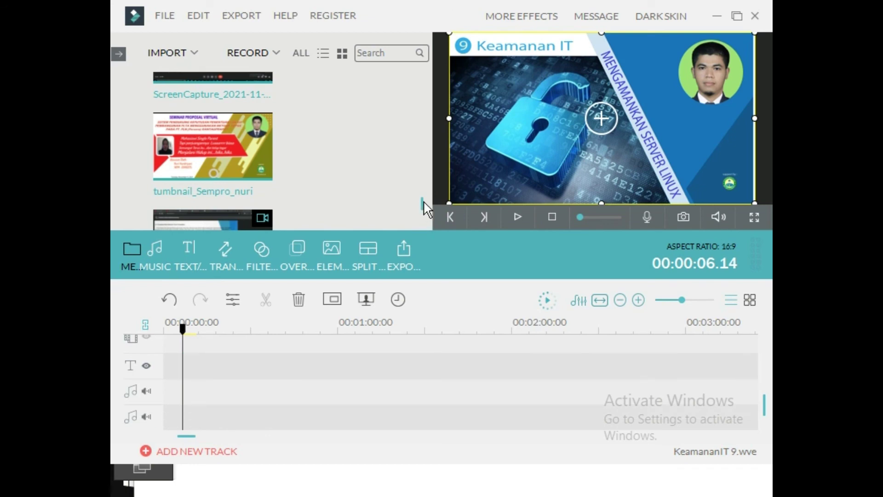
pyautogui.scroll(-3, 424, 209)
pyautogui.scroll(-3, 423, 209)
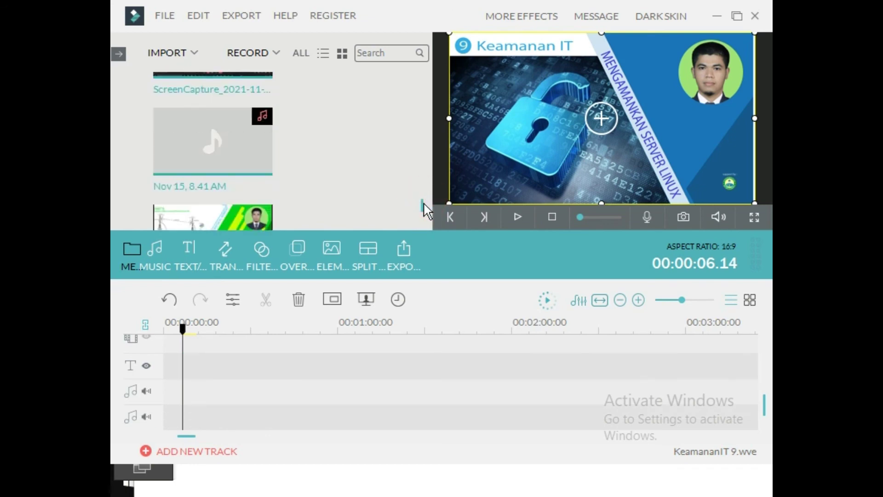
pyautogui.scroll(-5, 424, 212)
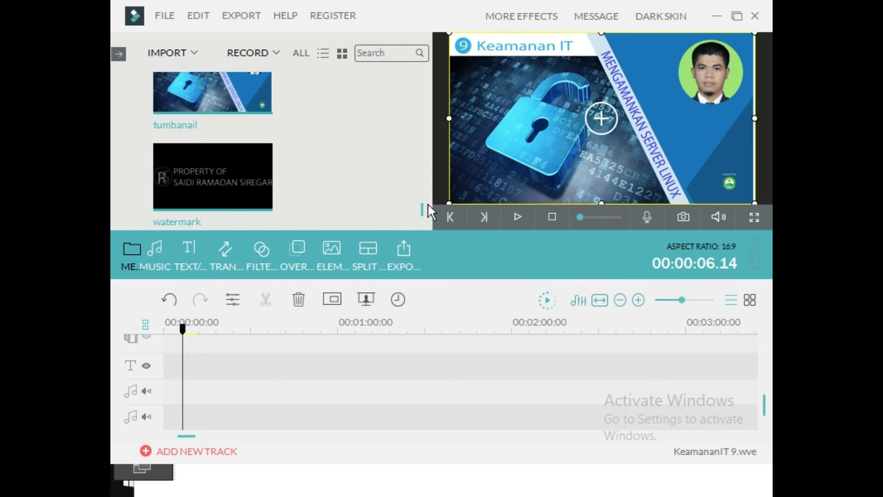
pyautogui.scroll(3, 424, 212)
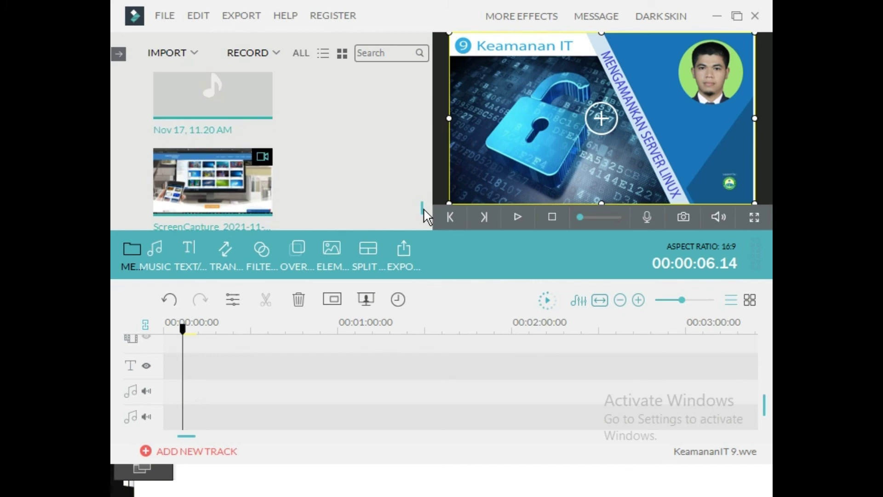
pyautogui.moveTo(239, 187)
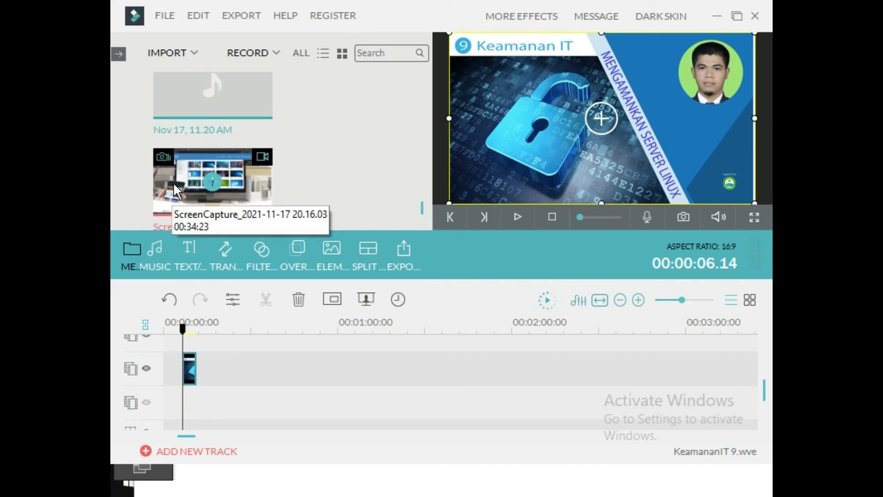
# Place the ScreenCapture_2021-11-17 20.16.03 recording on the track adjacent to the thumbnail's, starting where the thumbnail ends at about 11 seconds.
pyautogui.moveTo(172, 183); pyautogui.dragTo(214, 405)
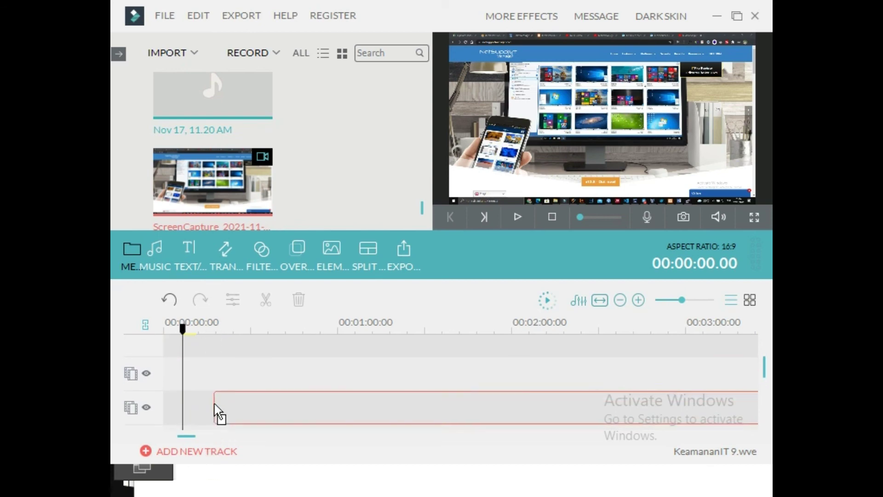
pyautogui.moveTo(177, 428); pyautogui.dragTo(212, 424)
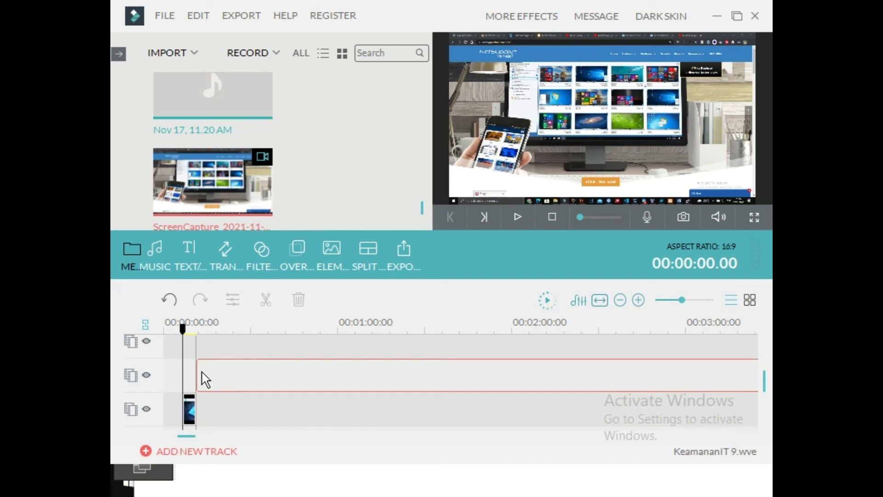
pyautogui.moveTo(204, 379); pyautogui.dragTo(205, 376)
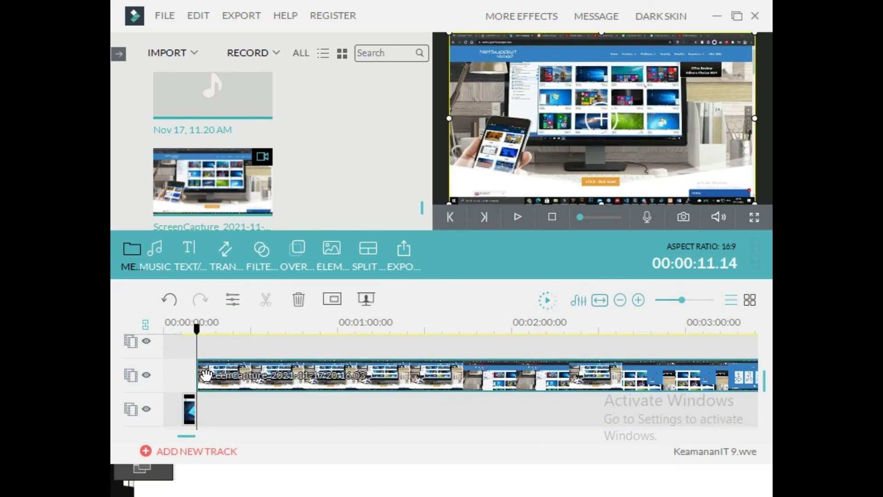
pyautogui.moveTo(421, 212); pyautogui.dragTo(423, 224)
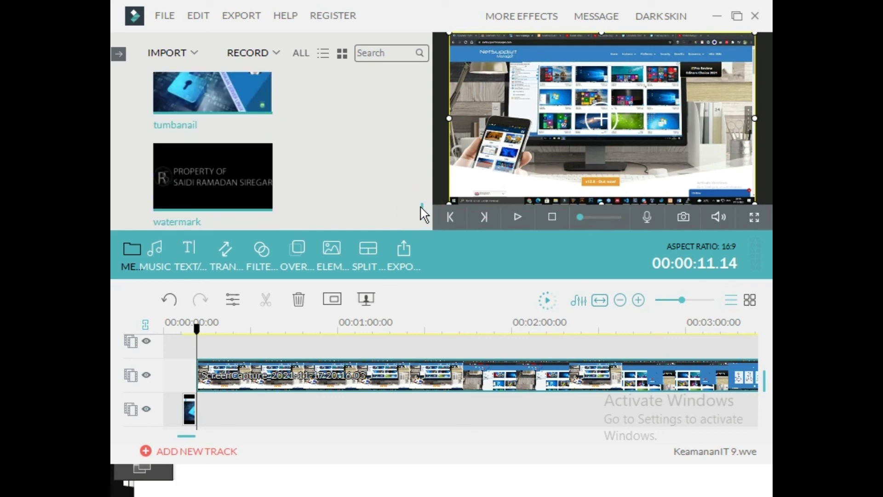
# Move the thumbnail to the very start of the timeline and shift the recording to begin at 00:00:05.00, directly after it.
pyautogui.click(191, 408)
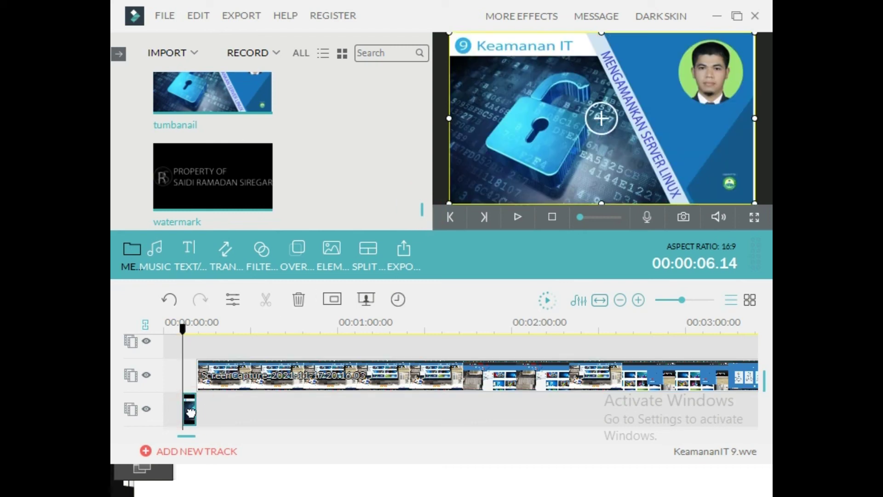
pyautogui.moveTo(190, 410); pyautogui.dragTo(172, 393)
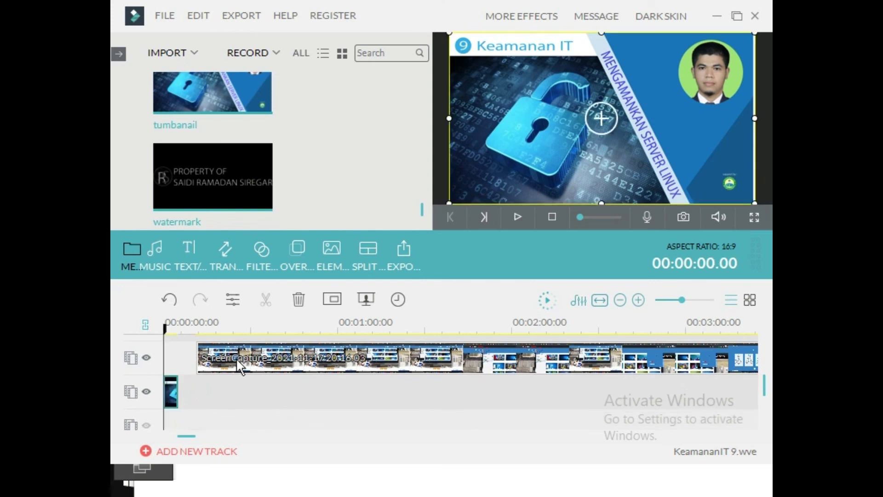
pyautogui.moveTo(239, 366)
pyautogui.mouseDown()
pyautogui.moveTo(251, 360)
pyautogui.moveTo(228, 360)
pyautogui.mouseUp()
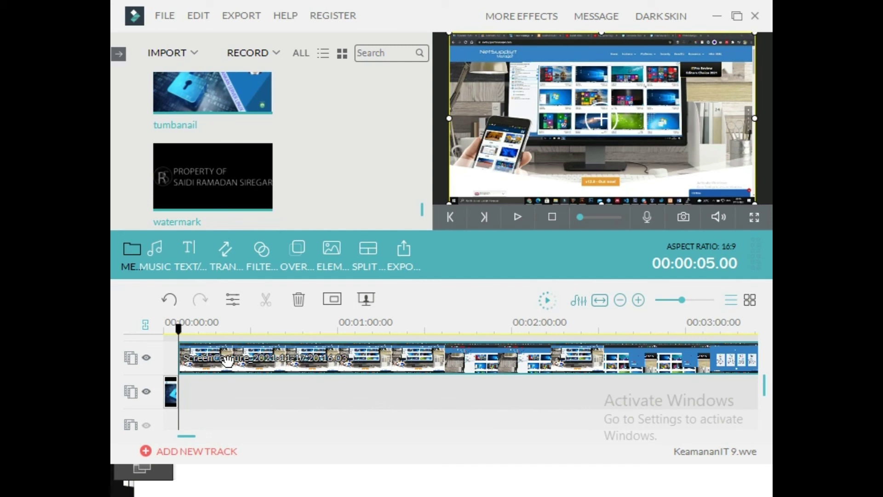
# Add the "watermark" image after the thumbnail on its track, shrink it to about a third and position it in the video frame's lower-right area.
pyautogui.moveTo(222, 190)
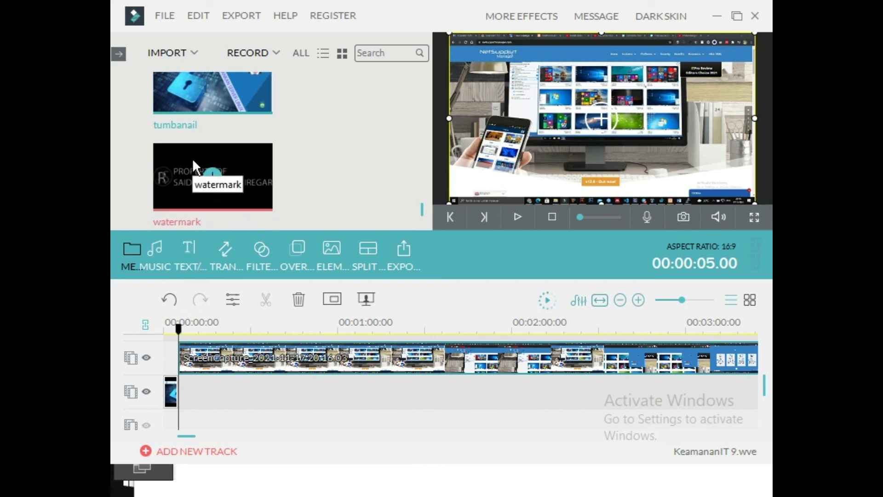
pyautogui.moveTo(182, 157); pyautogui.dragTo(189, 361)
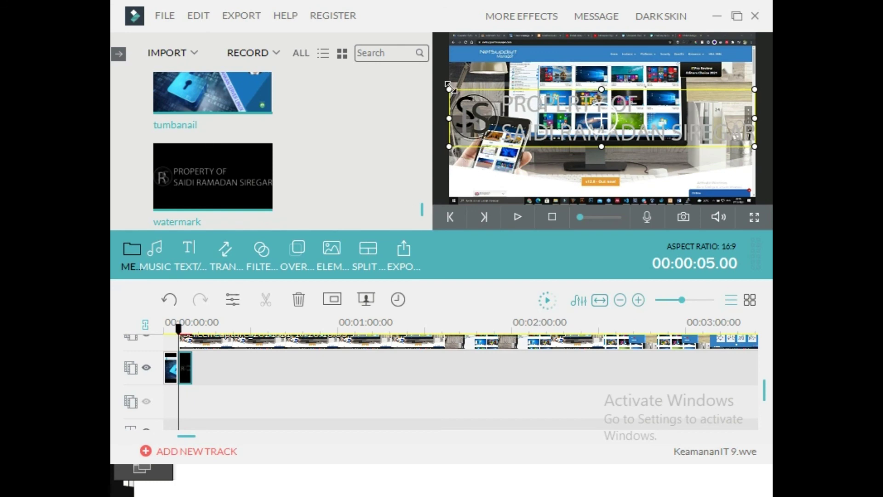
pyautogui.moveTo(449, 85); pyautogui.dragTo(614, 152)
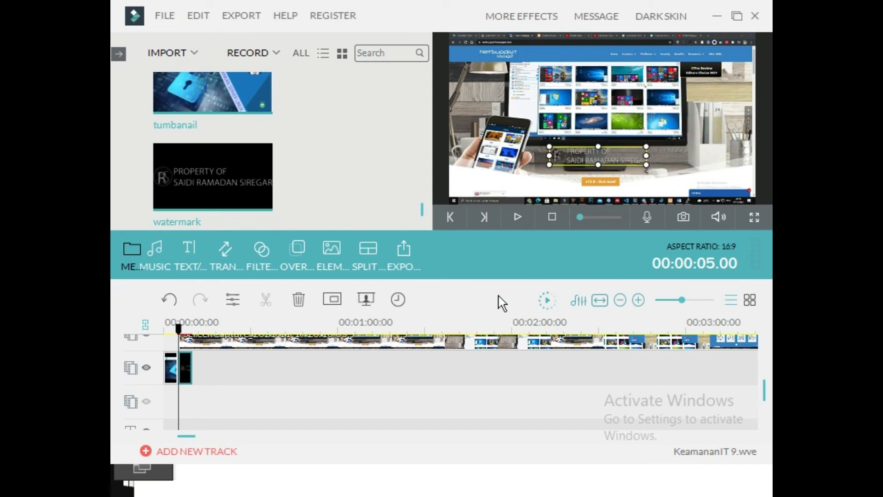
pyautogui.moveTo(605, 155); pyautogui.dragTo(715, 165)
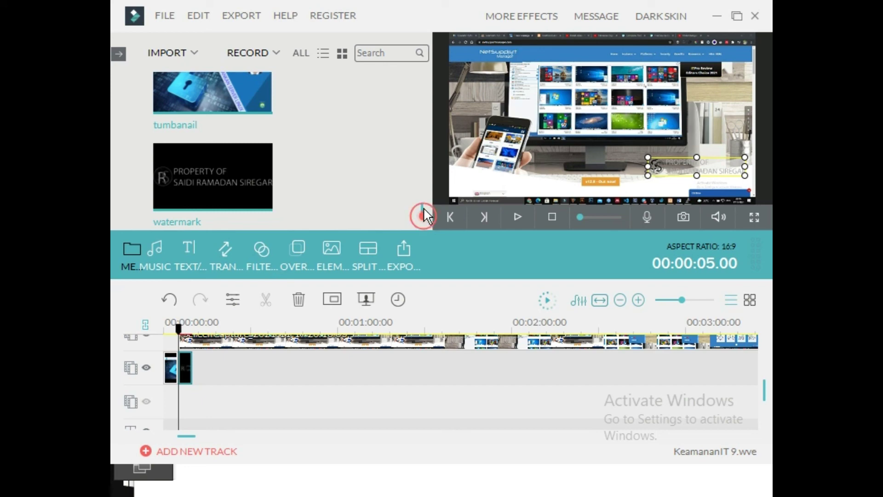
# Find the green "subscribe" clip in the media album and place it at 5 seconds on its own overlay track.
pyautogui.moveTo(422, 209); pyautogui.dragTo(422, 73)
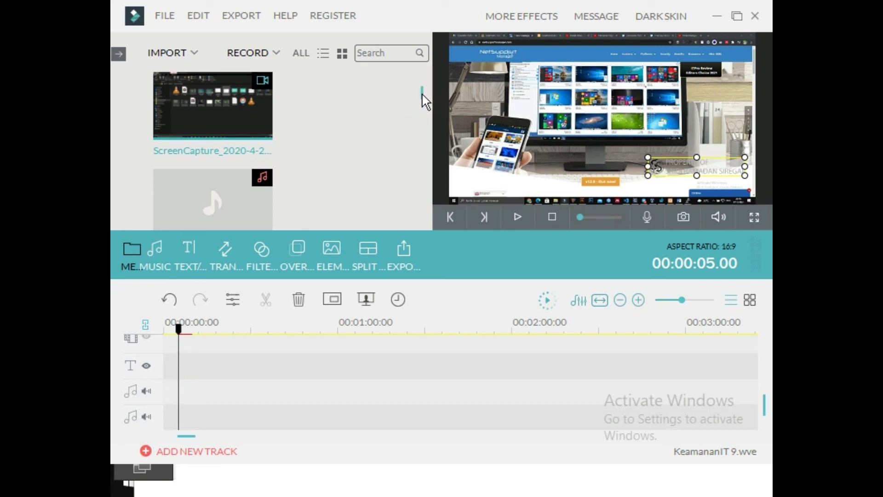
pyautogui.moveTo(420, 89); pyautogui.dragTo(423, 72)
pyautogui.moveTo(423, 99); pyautogui.dragTo(425, 81)
pyautogui.click(126, 250)
pyautogui.moveTo(422, 91); pyautogui.dragTo(427, 137)
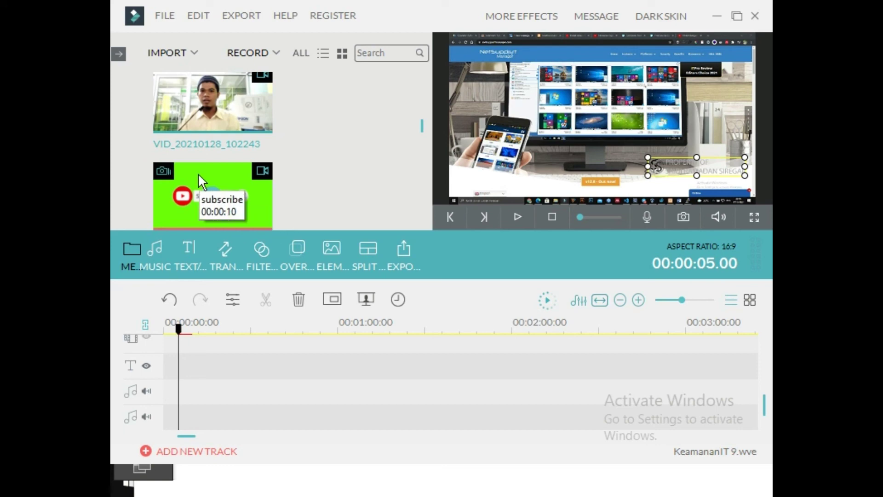
pyautogui.click(766, 411)
pyautogui.click(764, 406)
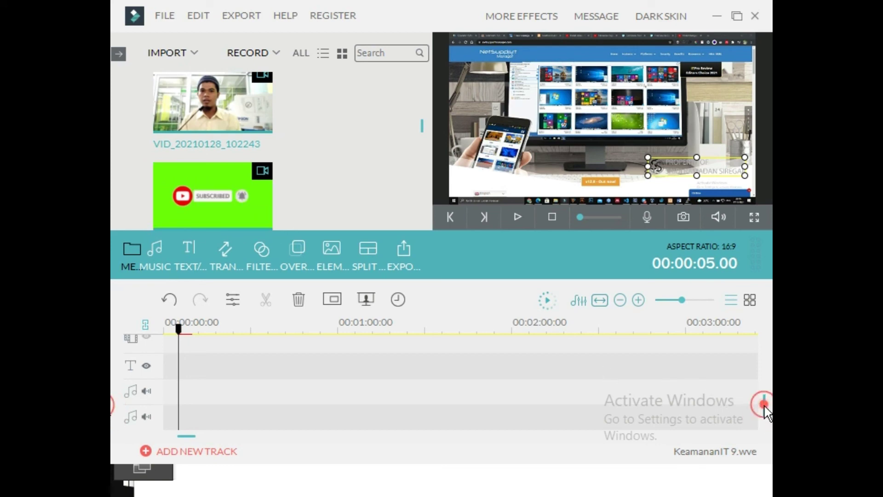
pyautogui.click(209, 184)
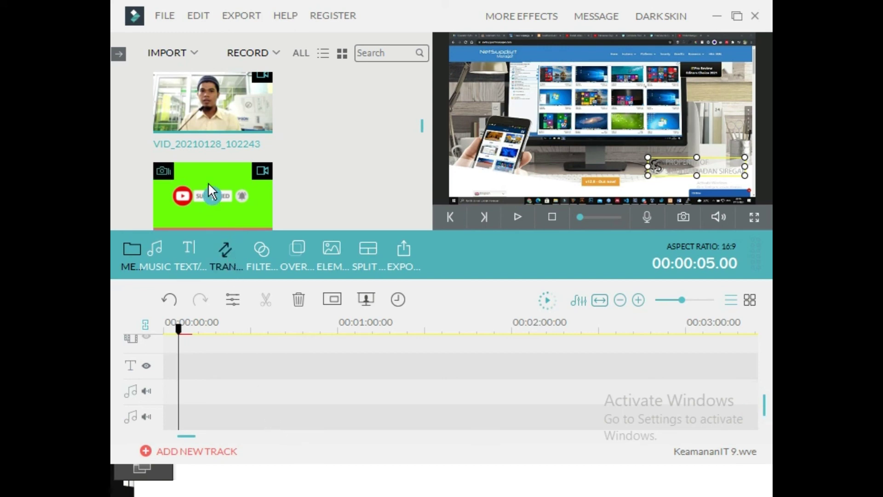
pyautogui.moveTo(202, 230); pyautogui.dragTo(180, 410)
pyautogui.click(180, 409)
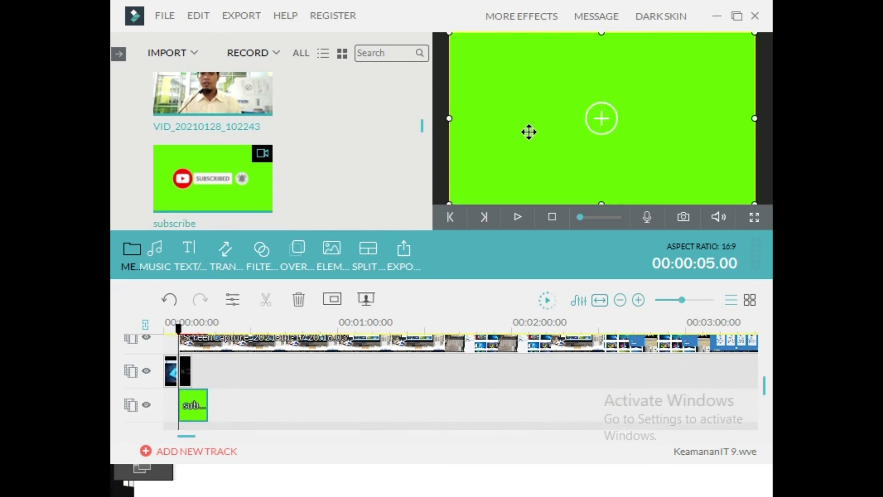
# Make the subscribe clip's green background transparent with Green Screen, then shrink the clip and place it over the watermark.
pyautogui.scroll(-3, 248, 366)
pyautogui.rightClick(191, 349)
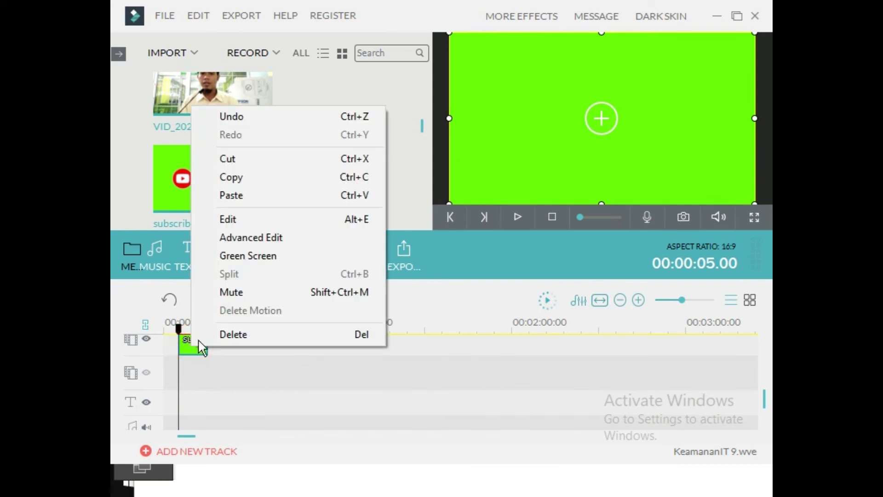
pyautogui.click(235, 257)
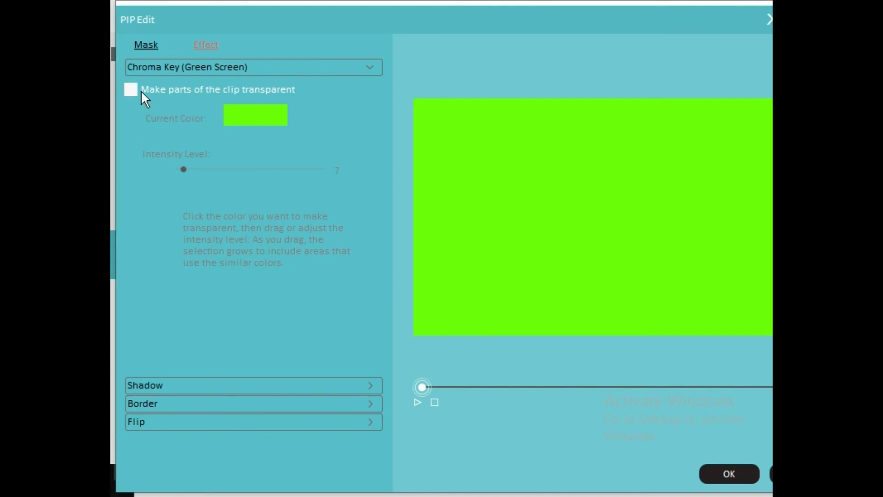
pyautogui.click(131, 90)
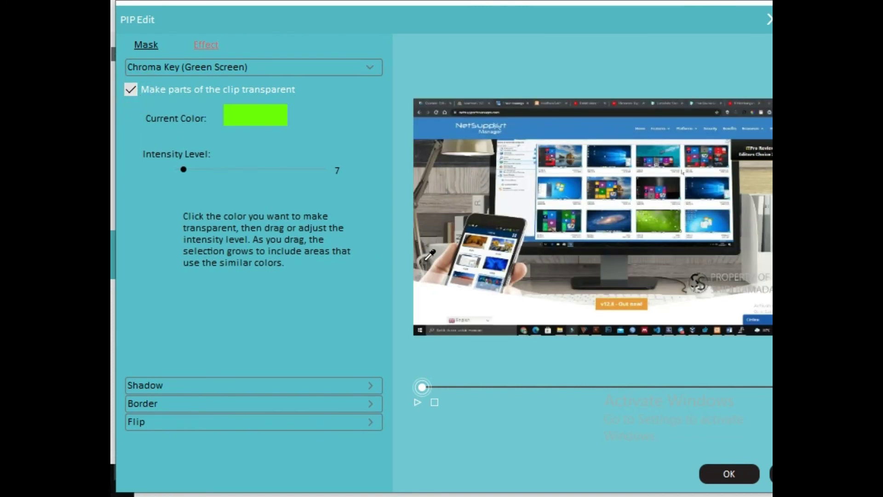
pyautogui.click(725, 473)
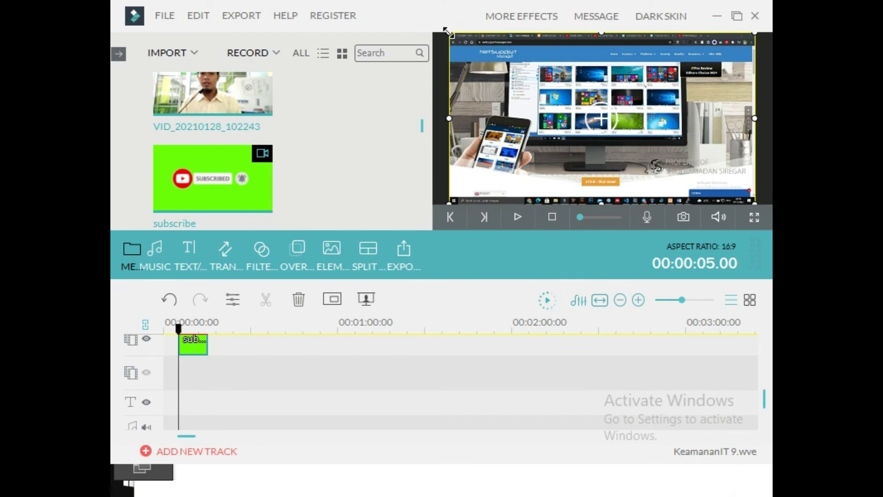
pyautogui.moveTo(446, 31); pyautogui.dragTo(637, 138)
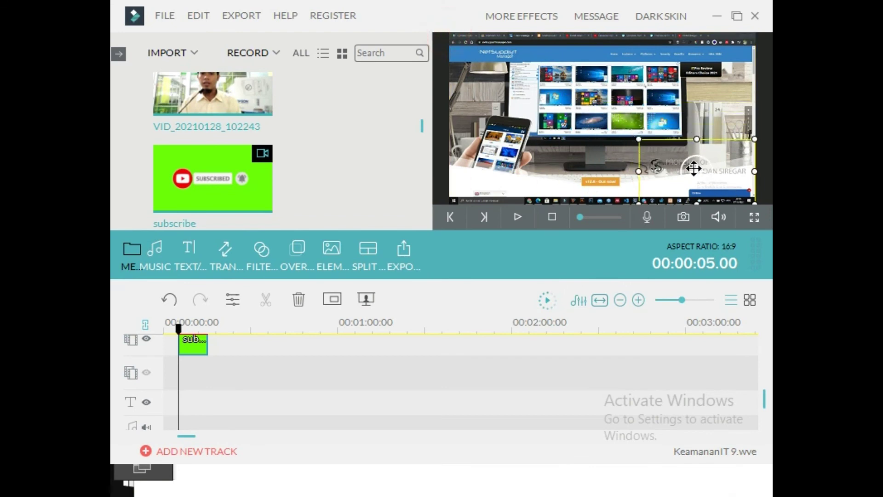
pyautogui.moveTo(693, 168); pyautogui.dragTo(709, 142)
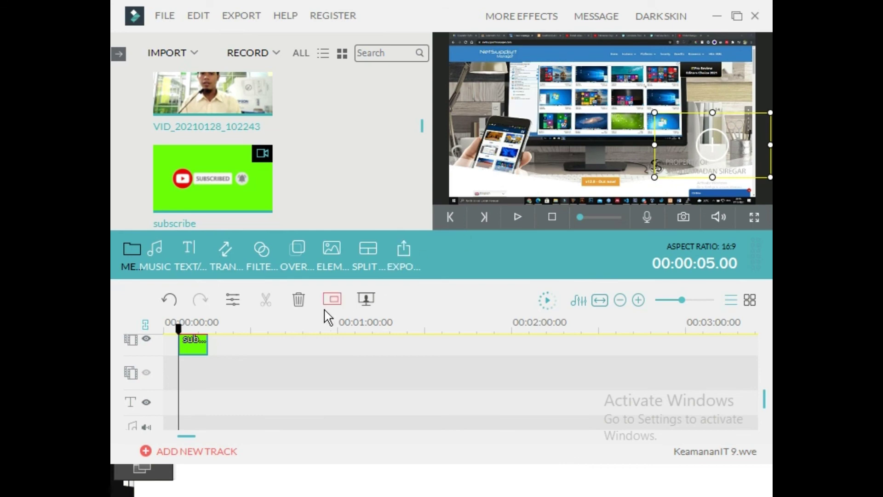
# Play the timeline from 5 seconds to check the subscribe animation over the recording, then stop playback.
pyautogui.click(512, 215)
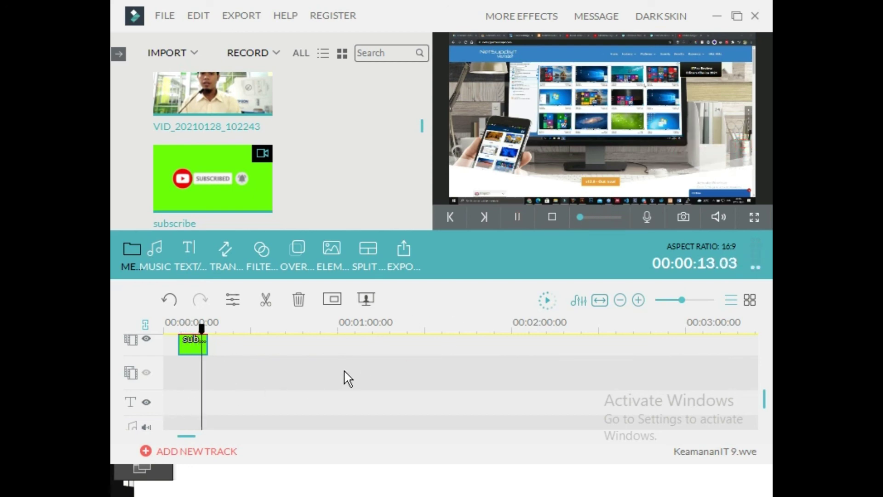
pyautogui.scroll(-1, 192, 378)
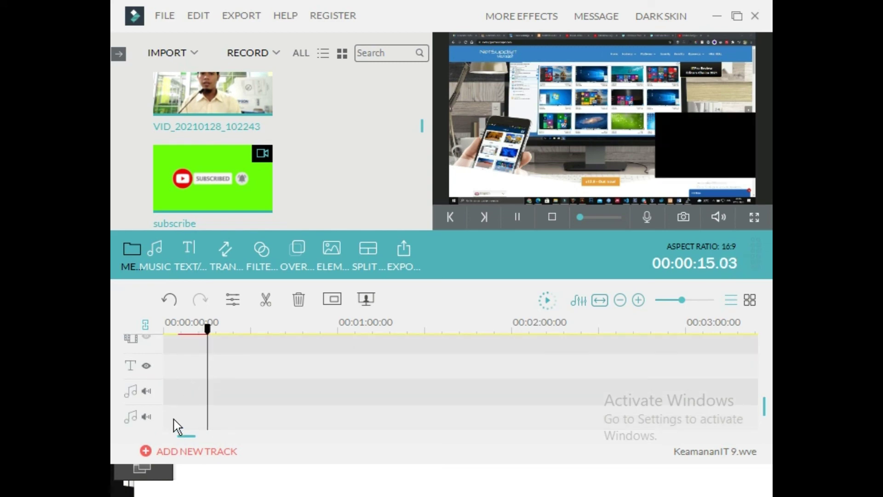
pyautogui.scroll(2, 174, 405)
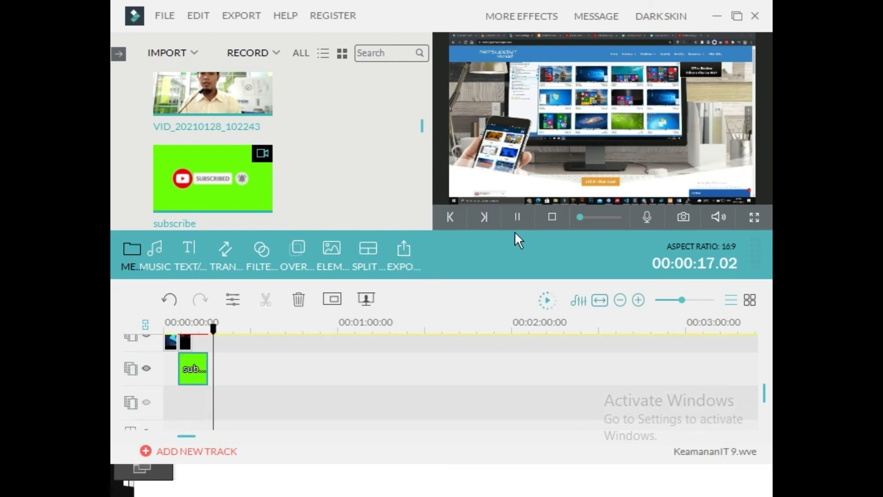
pyautogui.click(552, 216)
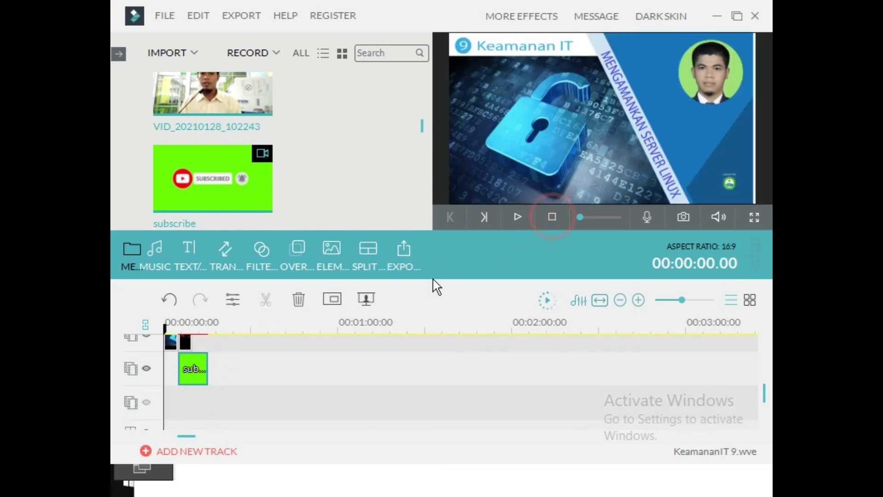
# Mute the sound of the subscribe clip on the timeline.
pyautogui.rightClick(189, 370)
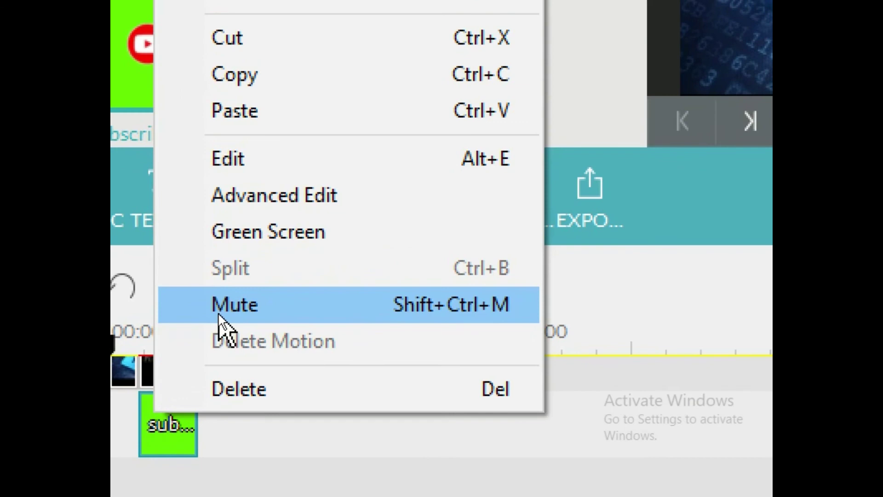
pyautogui.click(219, 313)
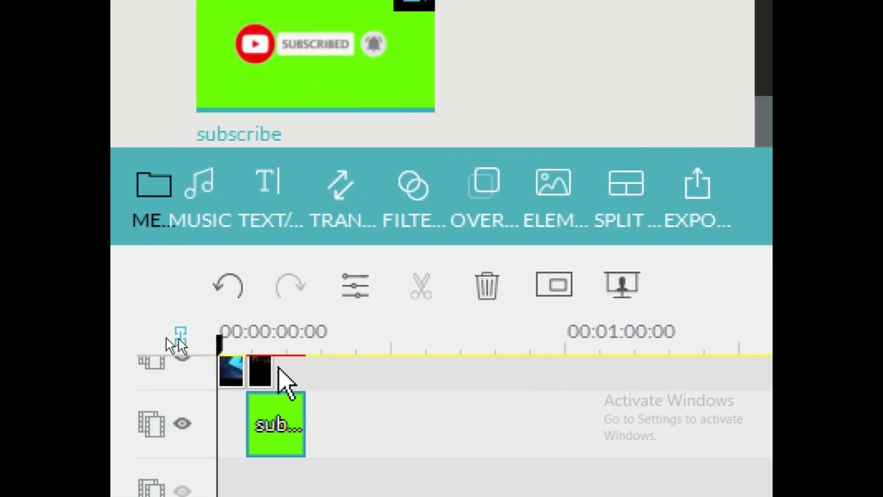
# Reposition the subscribe animation over the monitor in the video frame's upper-left half and move the watermark directly beneath it.
pyautogui.moveTo(217, 340); pyautogui.dragTo(244, 368)
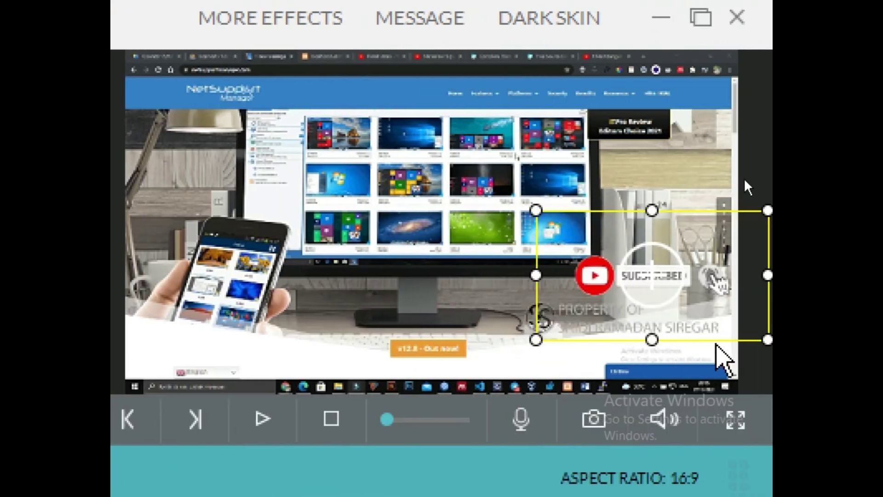
pyautogui.moveTo(615, 280); pyautogui.dragTo(306, 200)
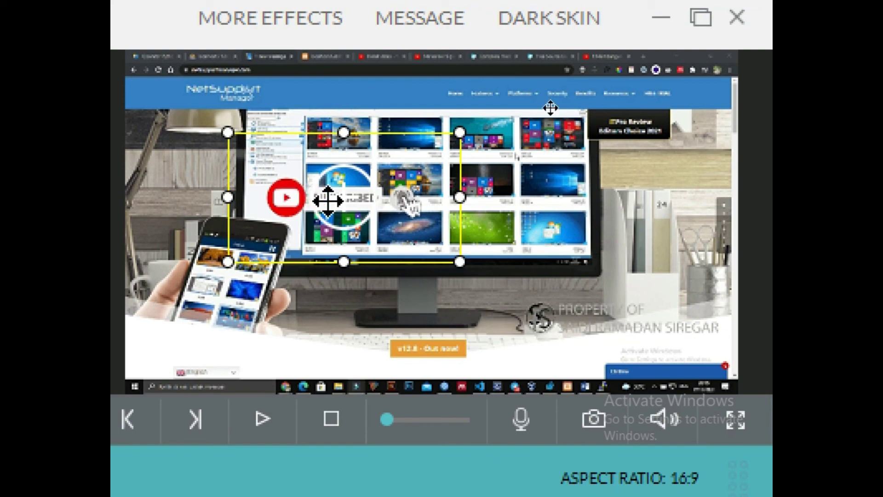
pyautogui.moveTo(635, 328); pyautogui.dragTo(373, 224)
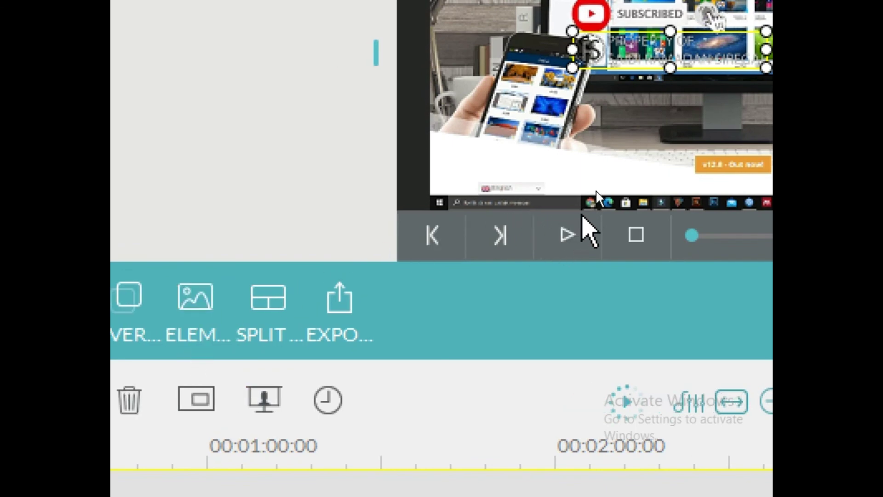
# Play the video from the start of the timeline to check the thumbnail, watermark and subscribe animation, then stop playback.
pyautogui.scroll(-1, 290, 276)
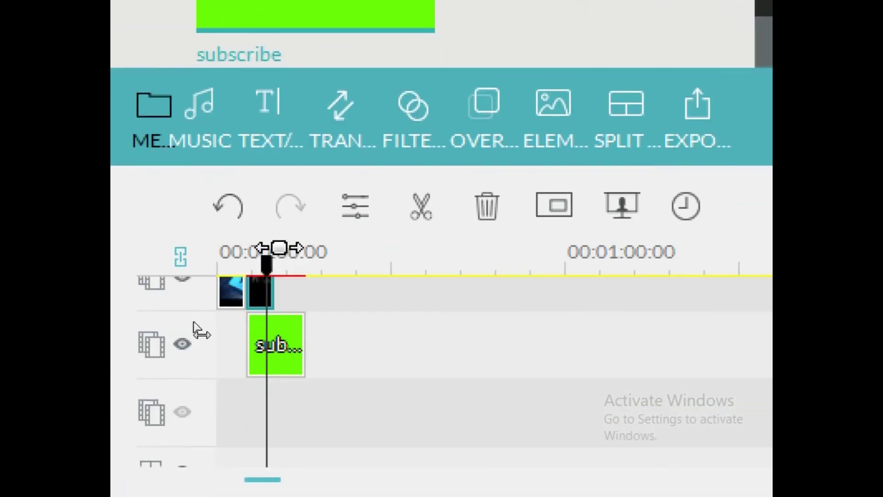
pyautogui.click(222, 275)
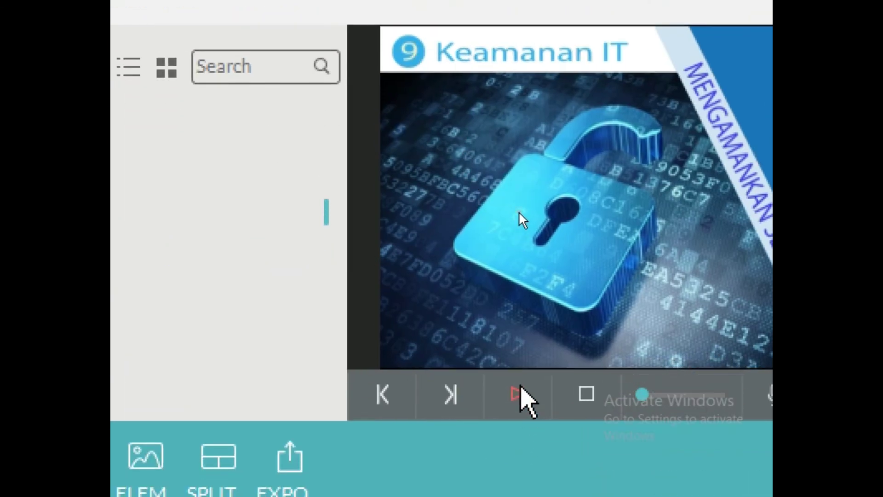
pyautogui.click(519, 393)
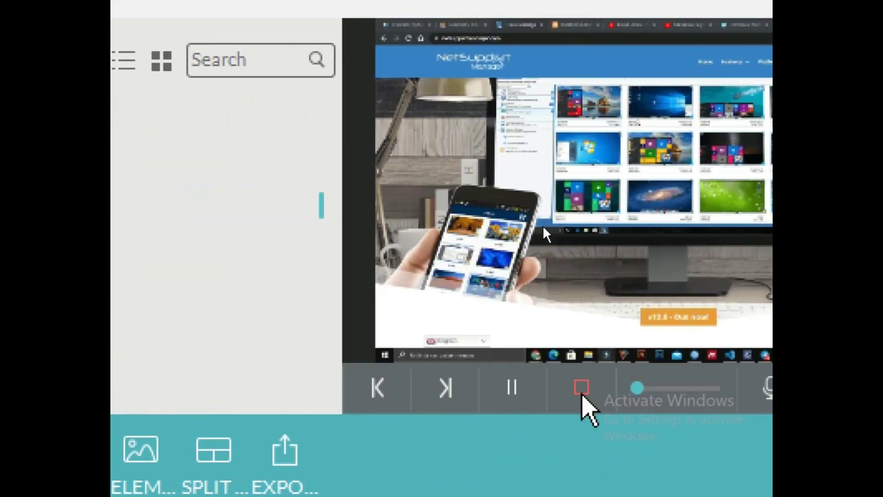
pyautogui.click(573, 389)
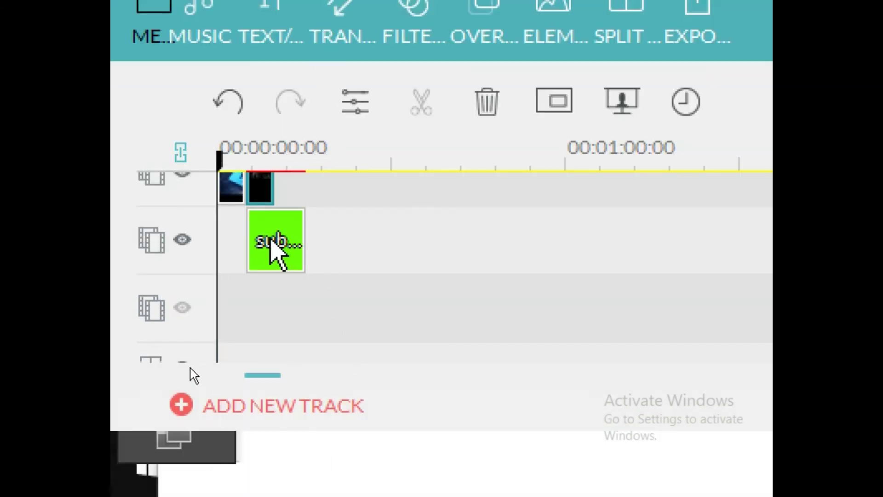
pyautogui.scroll(-3, 270, 247)
pyautogui.scroll(5, 276, 252)
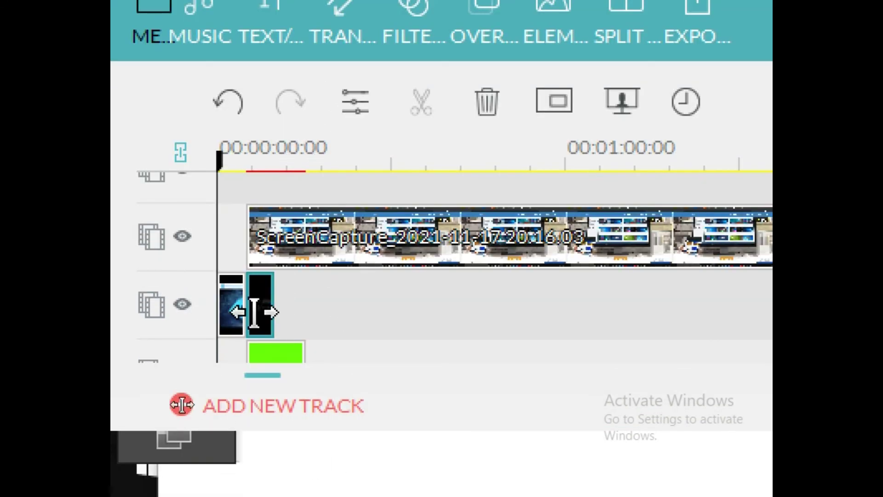
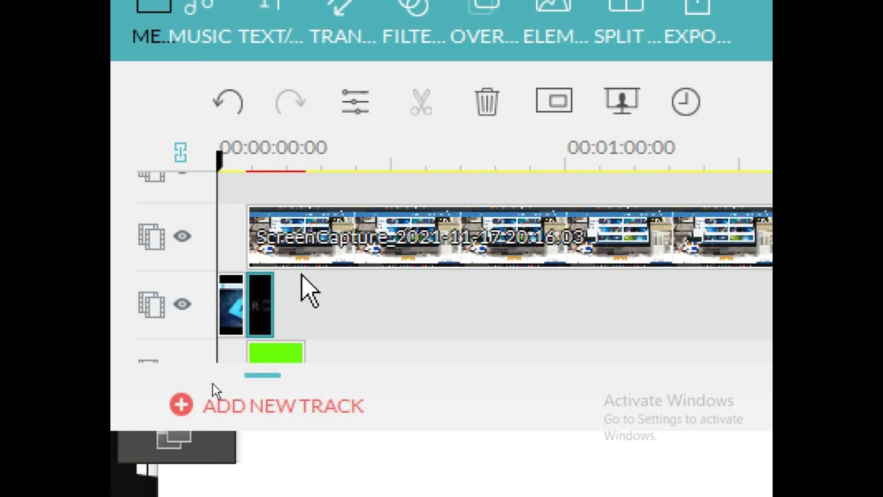
pyautogui.click(188, 392)
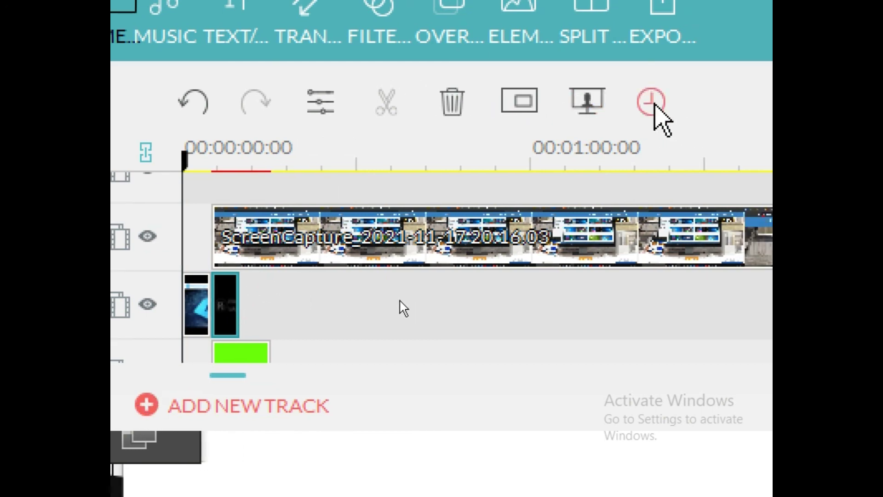
pyautogui.click(651, 102)
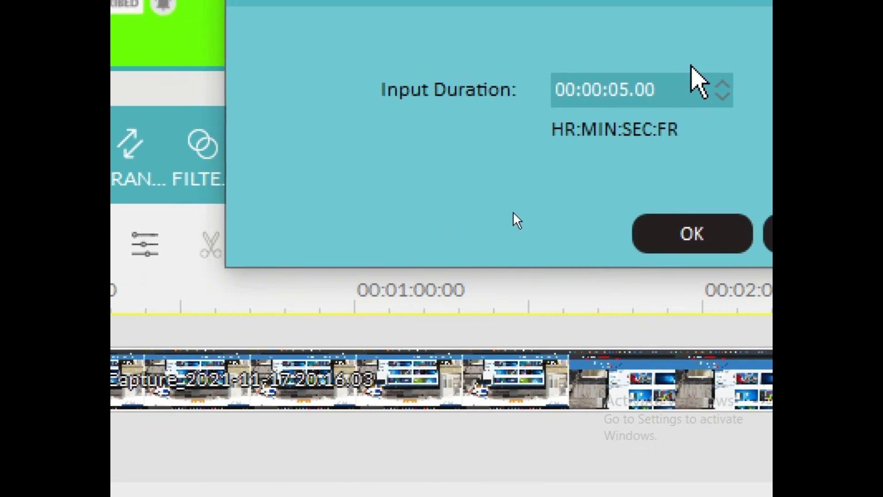
pyautogui.doubleClick(623, 90)
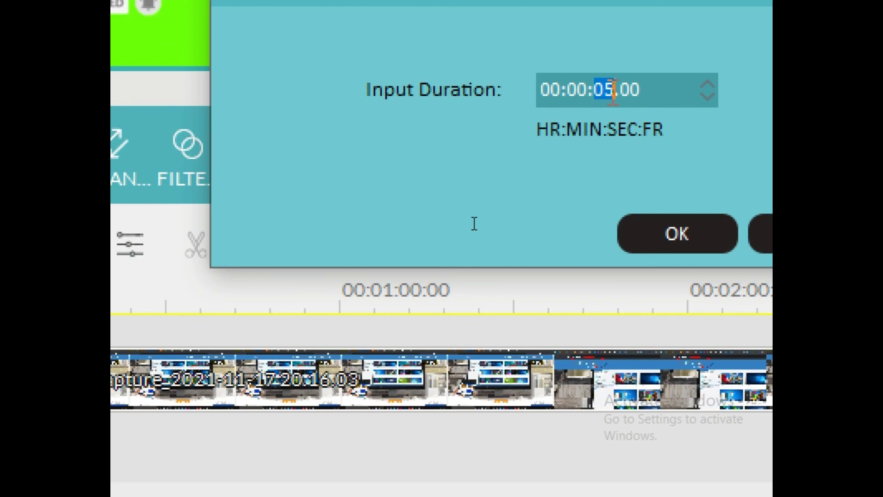
pyautogui.click(691, 240)
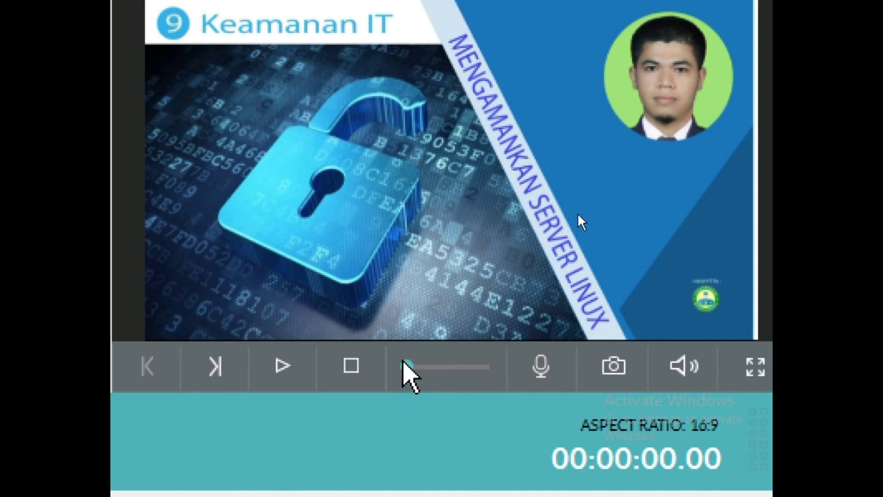
# Move the playhead to the end of the timeline to check the video's total length, then return it to the start.
pyautogui.moveTo(403, 362); pyautogui.dragTo(528, 367)
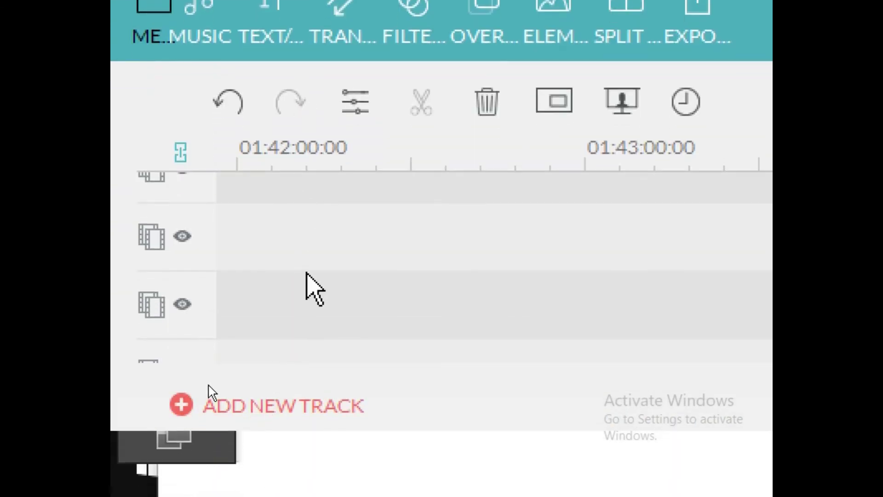
pyautogui.scroll(3, 306, 285)
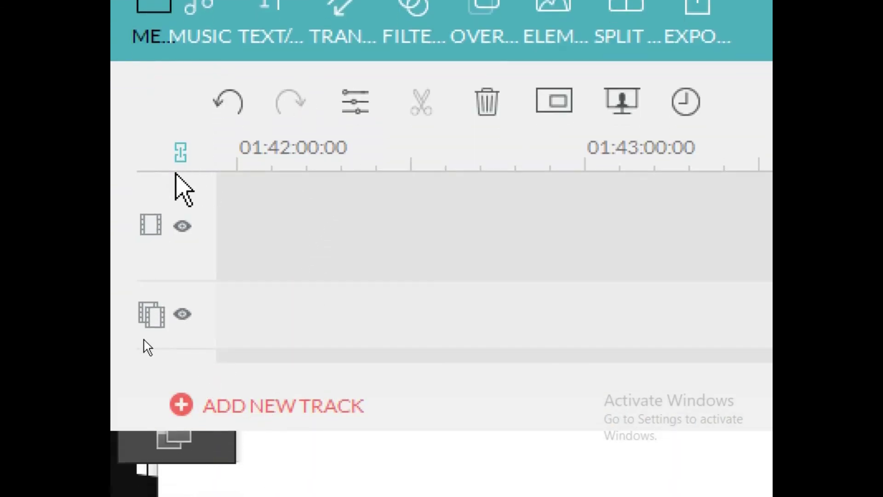
pyautogui.scroll(-3, 366, 245)
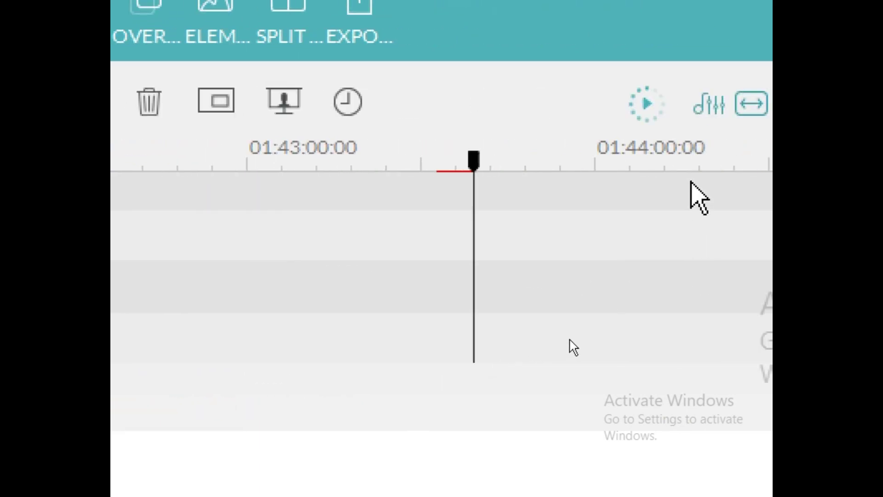
pyautogui.scroll(3, 253, 375)
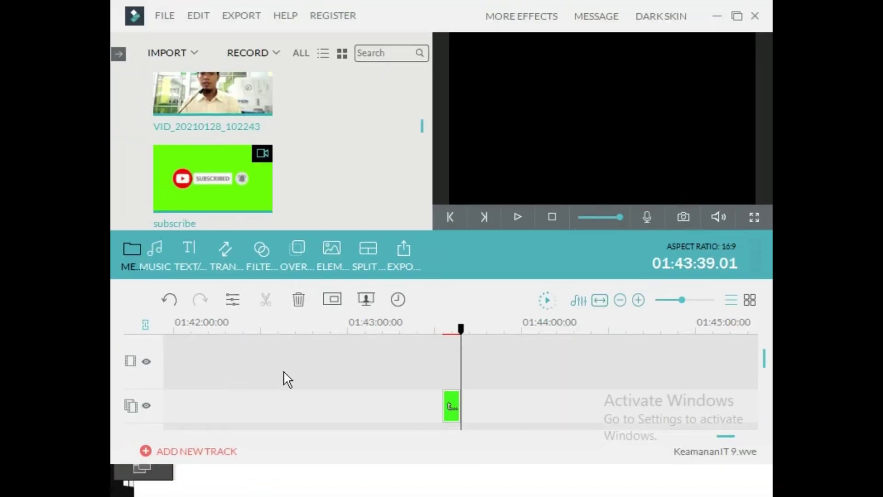
pyautogui.scroll(-3, 357, 385)
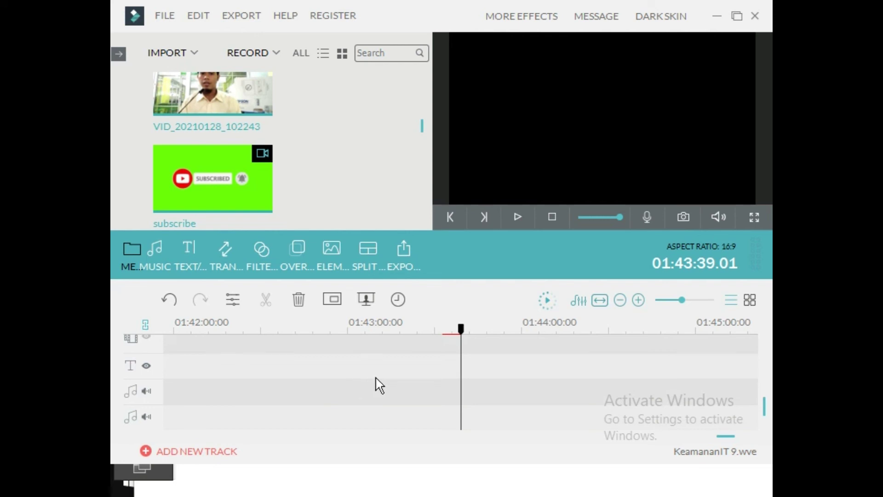
pyautogui.scroll(2, 386, 383)
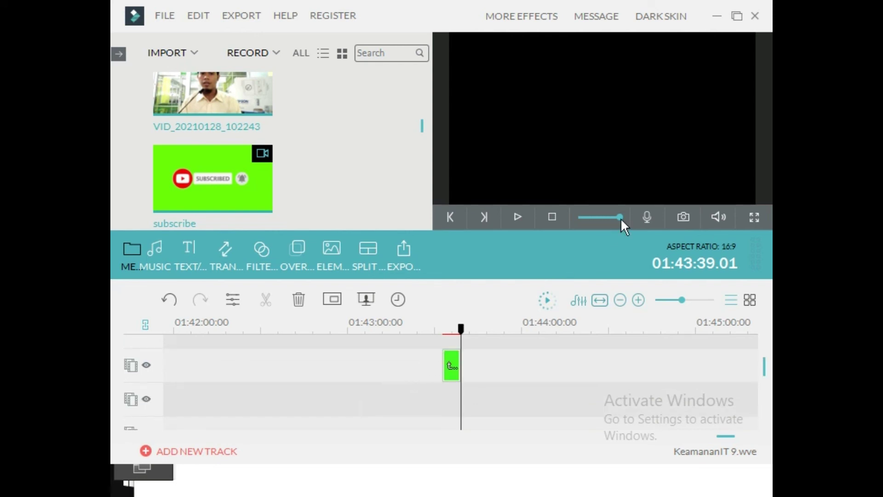
pyautogui.moveTo(620, 217); pyautogui.dragTo(569, 220)
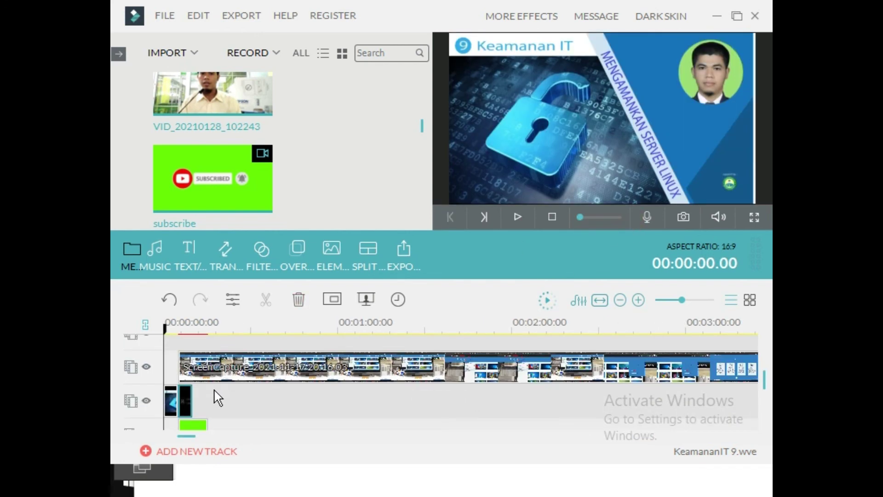
# Set the watermark clip's duration to 00:01:45.00.
pyautogui.click(179, 394)
pyautogui.moveTo(179, 395); pyautogui.dragTo(177, 395)
pyautogui.click(391, 300)
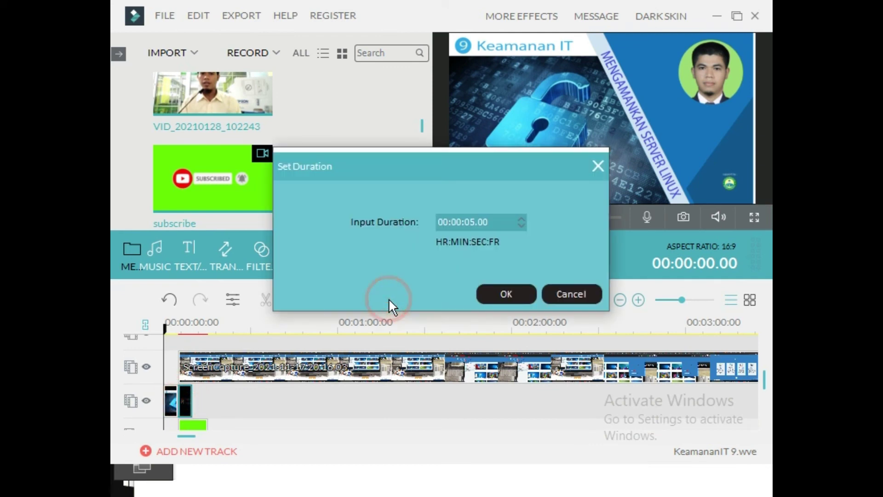
pyautogui.click(456, 222)
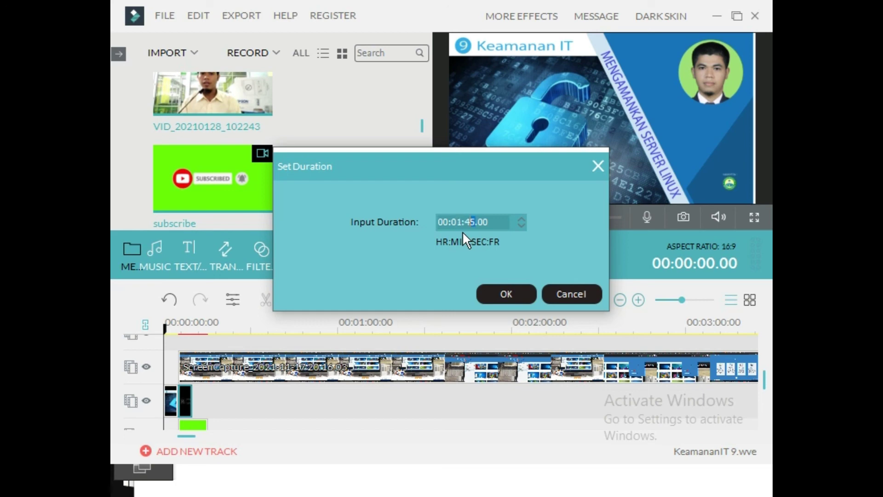
pyautogui.click(523, 295)
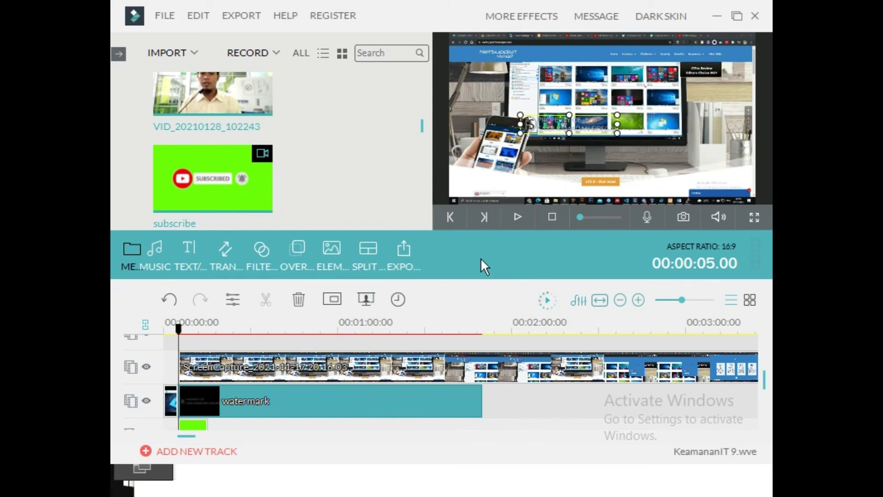
# Play the video from 5 seconds to check how long the watermark and subscribe animation are shown, then stop playback.
pyautogui.click(519, 216)
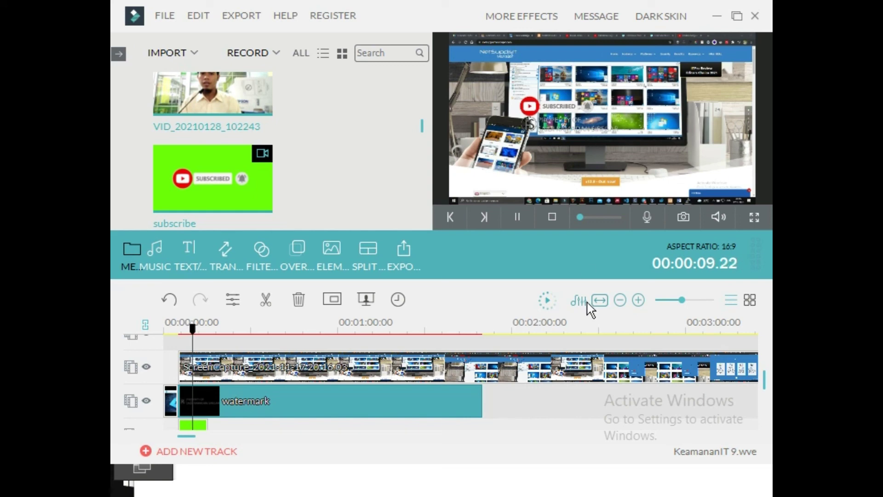
pyautogui.click(587, 362)
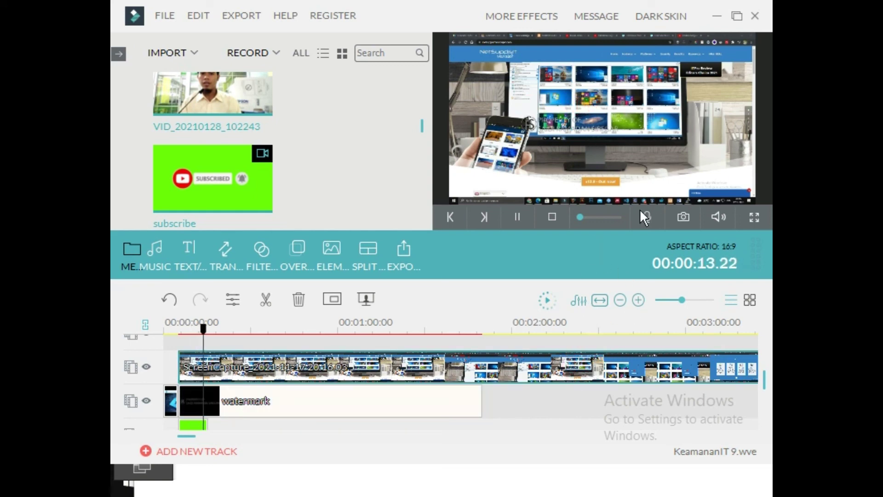
pyautogui.click(548, 218)
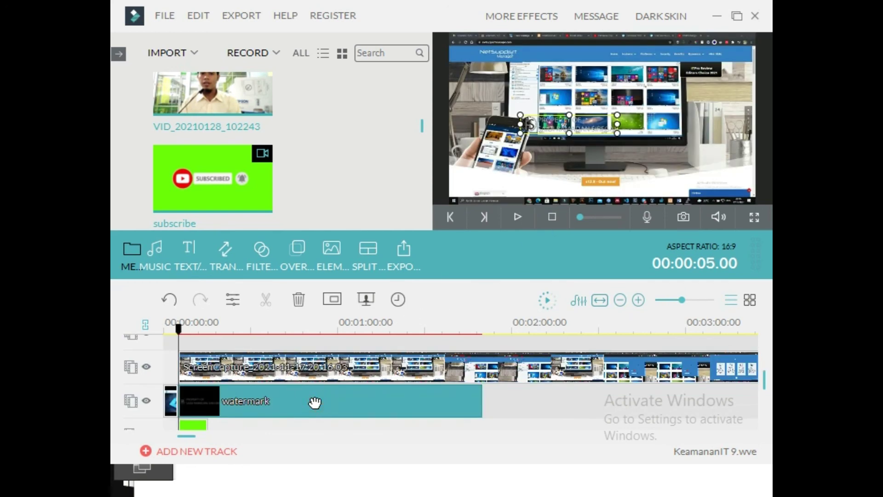
# Undo the watermark clip's duration change.
pyautogui.hotkey('ctrl', 'z')
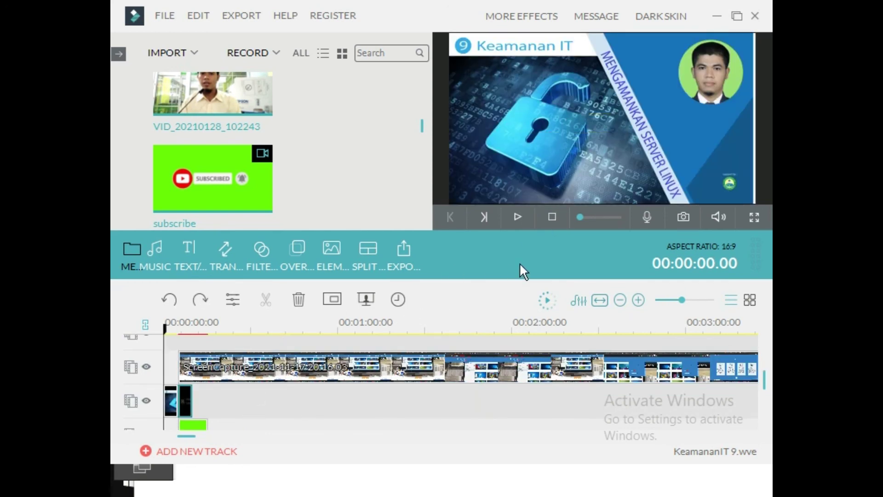
pyautogui.scroll(-2, 230, 404)
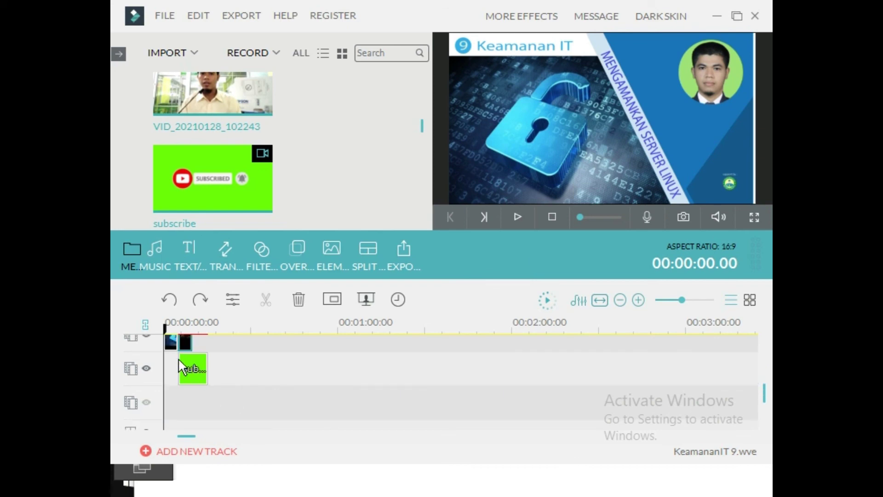
pyautogui.scroll(2, 186, 377)
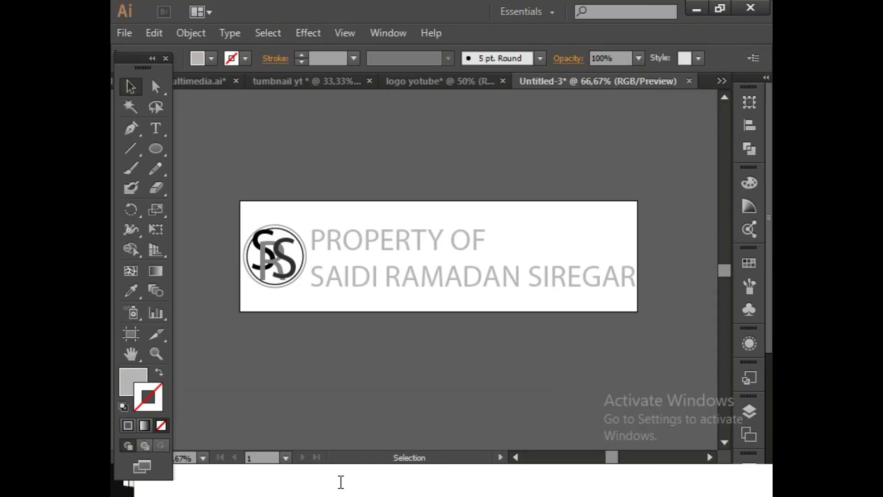
# Switch to the Chrome browser and open google.com in a new tab.
pyautogui.click(339, 479)
pyautogui.hotkey('alt', 'Tab')
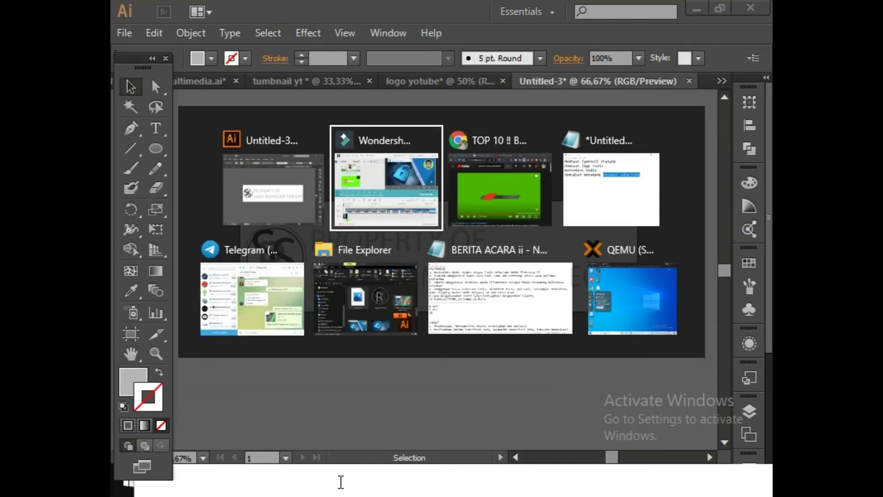
pyautogui.hotkey('alt', 'Tab')
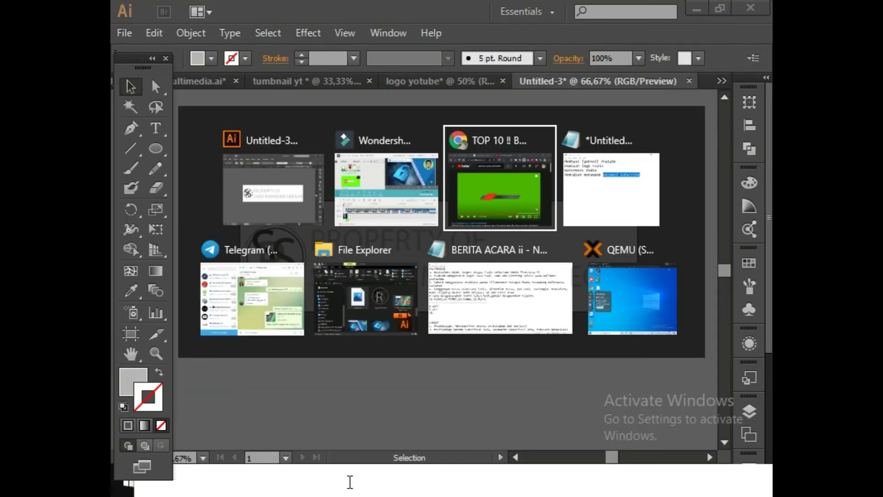
pyautogui.hotkey('alt', 'Tab')
pyautogui.hotkey('alt', 'Tab')
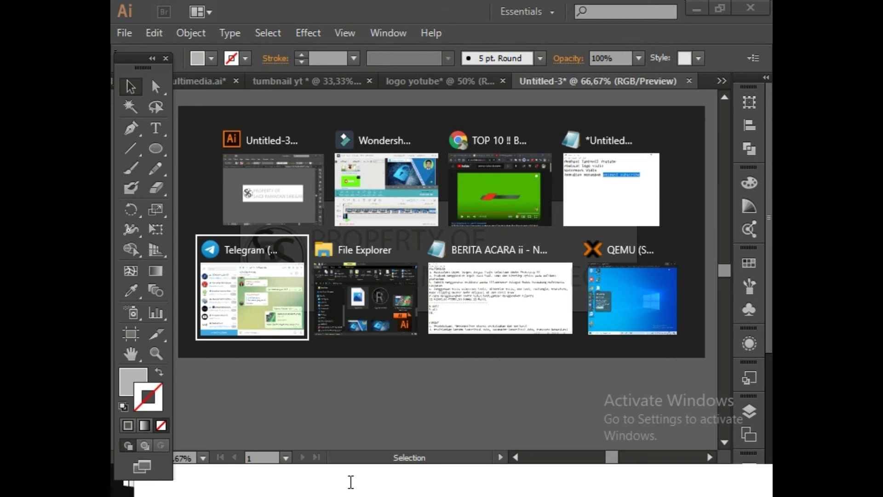
pyautogui.hotkey('alt', 'Tab')
pyautogui.hotkey('alt', 'Tab')
pyautogui.hotkey('alt', 'Tab')
pyautogui.hotkey('alt', 'Tab')
pyautogui.hotkey('alt', 'Tab')
pyautogui.hotkey('alt', 'Tab')
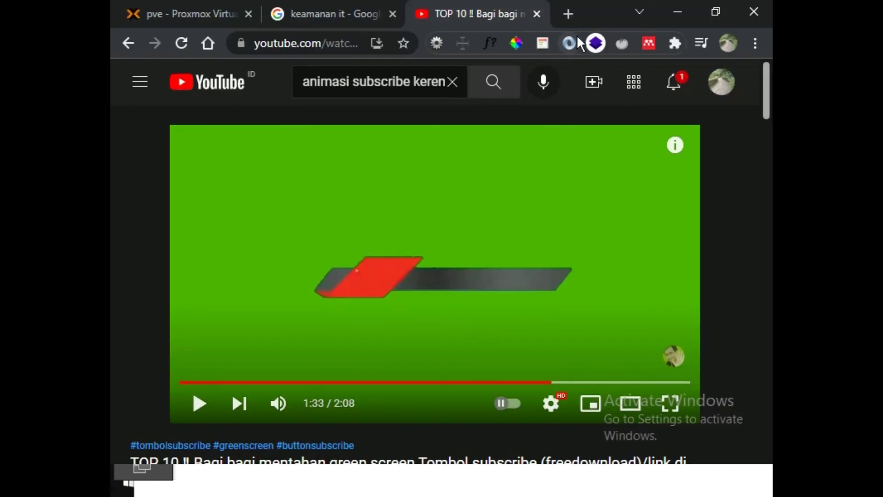
pyautogui.click(570, 10)
pyautogui.write('google.com')
pyautogui.press('Return')
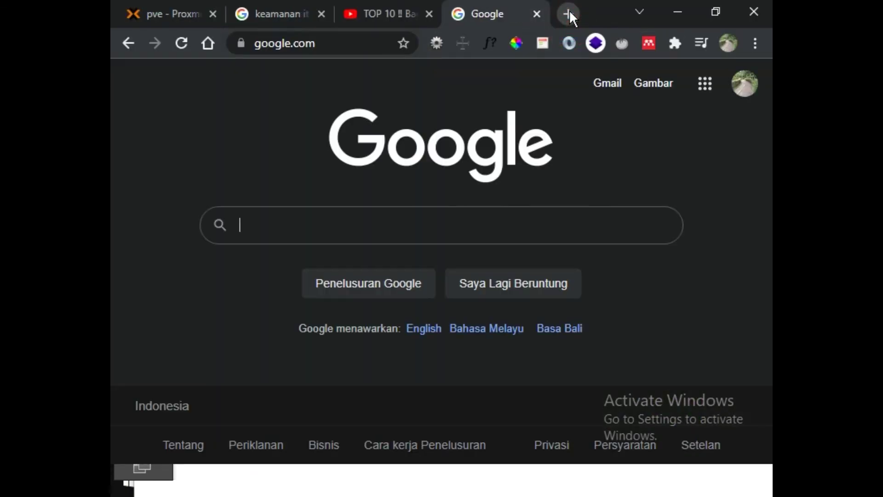
# Enter "download instrumen" as the beginning of a Google search query.
pyautogui.write('download')
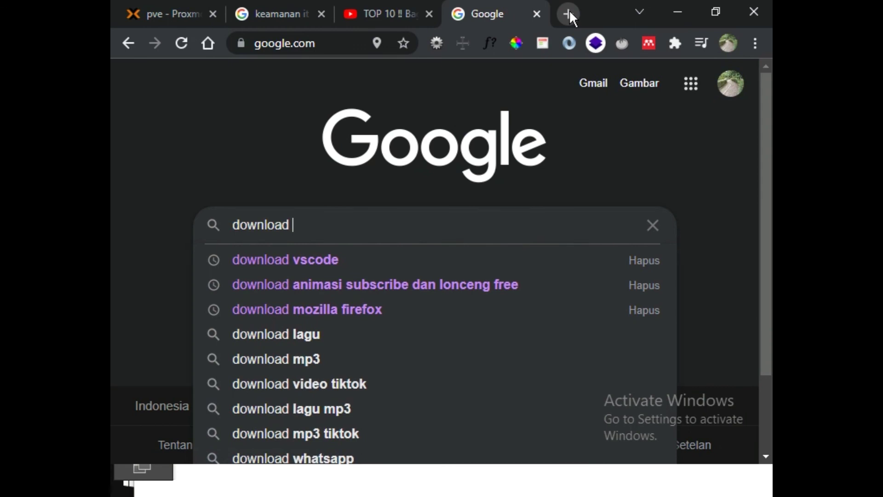
pyautogui.write(' instrume')
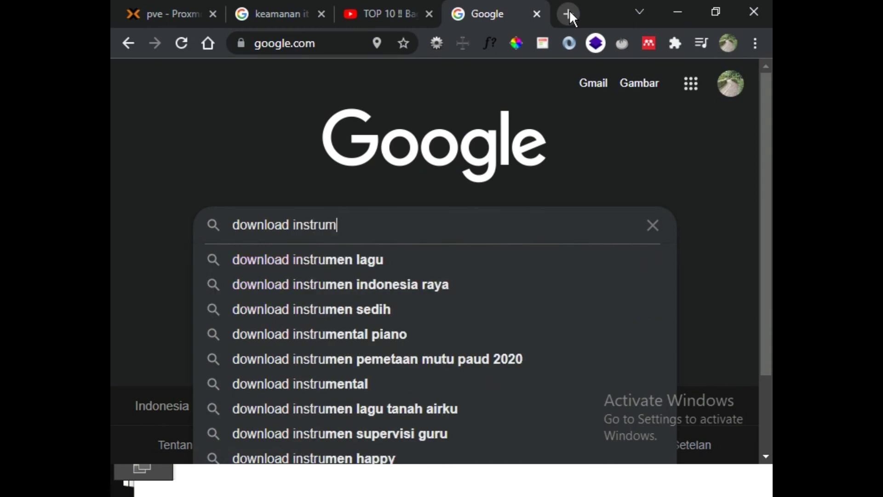
pyautogui.press('Down')
pyautogui.press('BackSpace')
pyautogui.press('BackSpace')
pyautogui.press('BackSpace')
pyautogui.press('BackSpace')
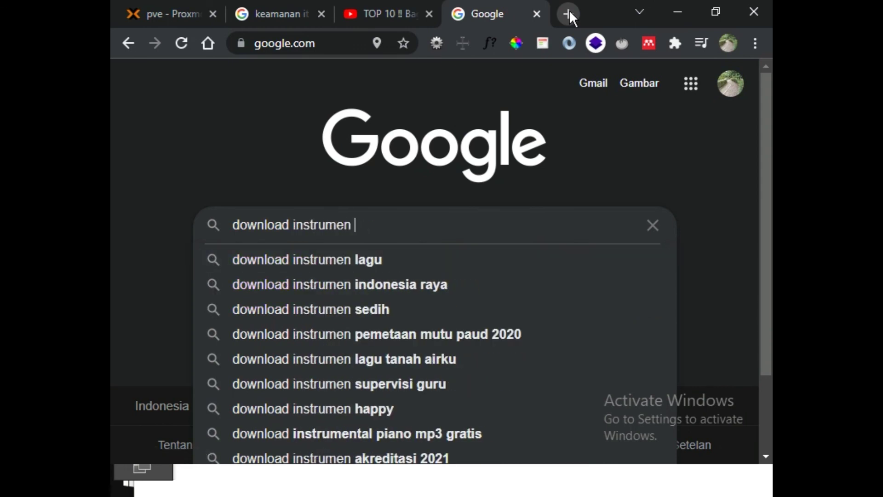
pyautogui.write('sedih')
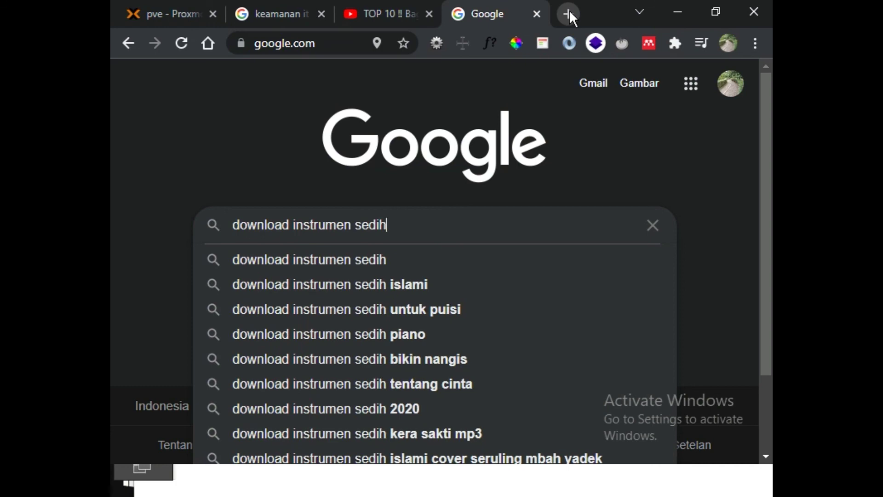
pyautogui.press('BackSpace')
pyautogui.press('BackSpace')
pyautogui.press('BackSpace')
pyautogui.press('BackSpace')
pyautogui.press('BackSpace')
pyautogui.write('nah')
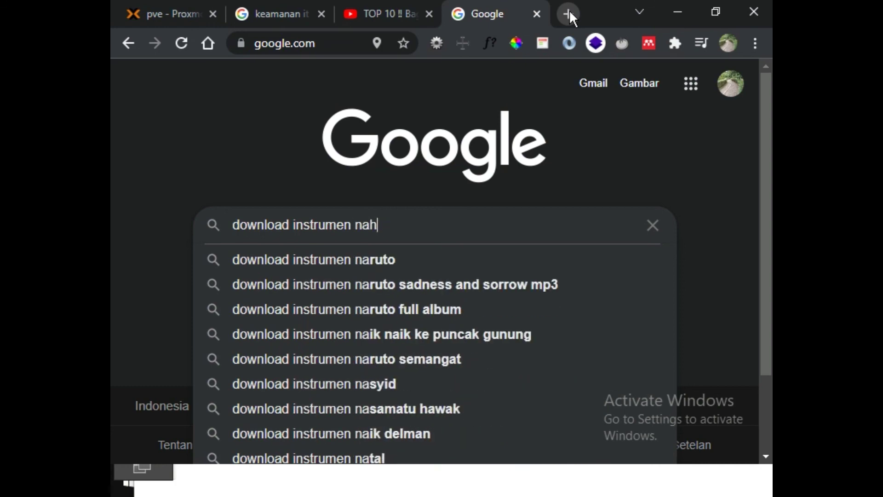
pyautogui.press('BackSpace')
pyautogui.press('BackSpace')
pyautogui.press('BackSpace')
pyautogui.write('baha')
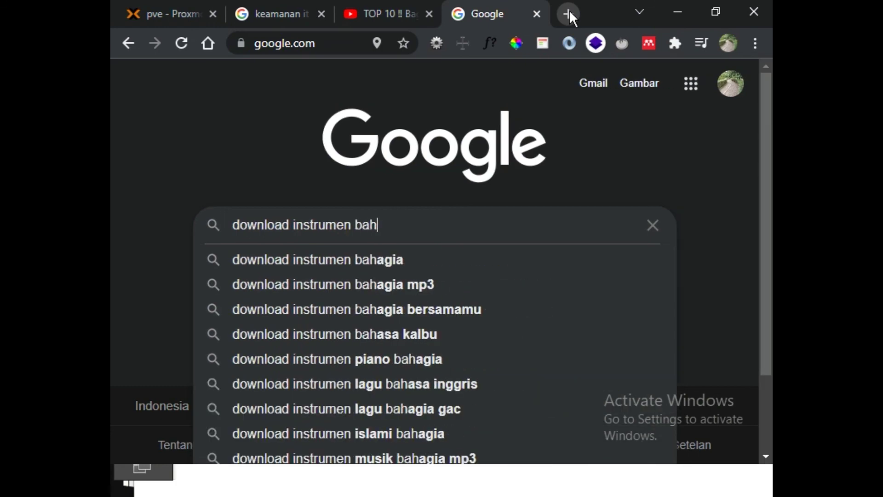
pyautogui.press('BackSpace')
pyautogui.press('BackSpace')
pyautogui.press('BackSpace')
pyautogui.press('BackSpace')
# Complete the query as "download instrumen sukses" and run the Google search.
pyautogui.write('sukses')
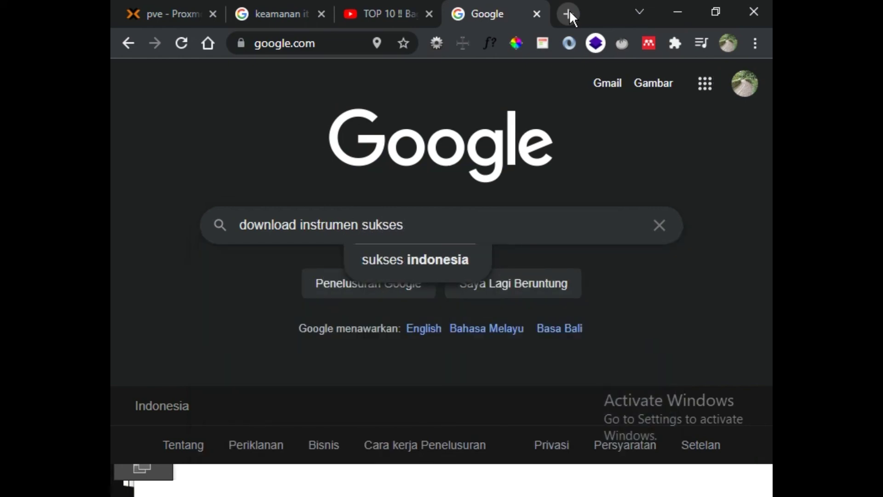
pyautogui.press('Return')
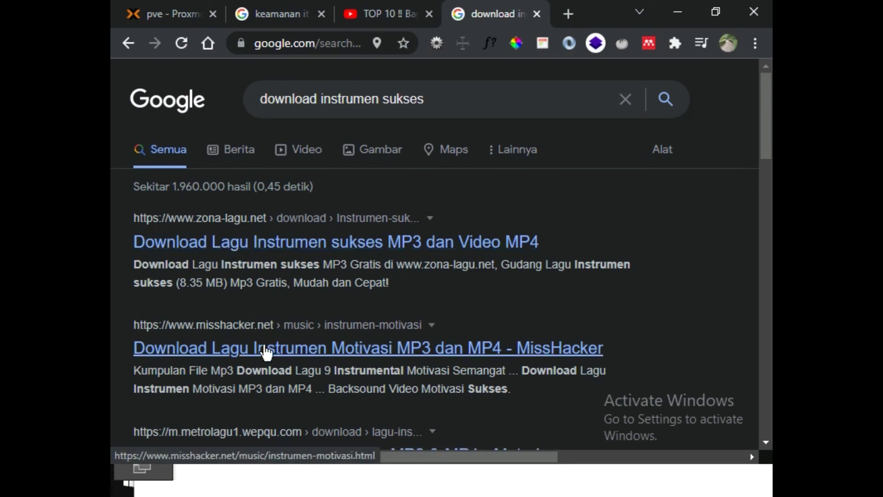
# Open the MissHacker result "Download Lagu Instrumen Motivasi MP3 dan MP4" and view its list of downloadable tracks.
pyautogui.click(281, 356)
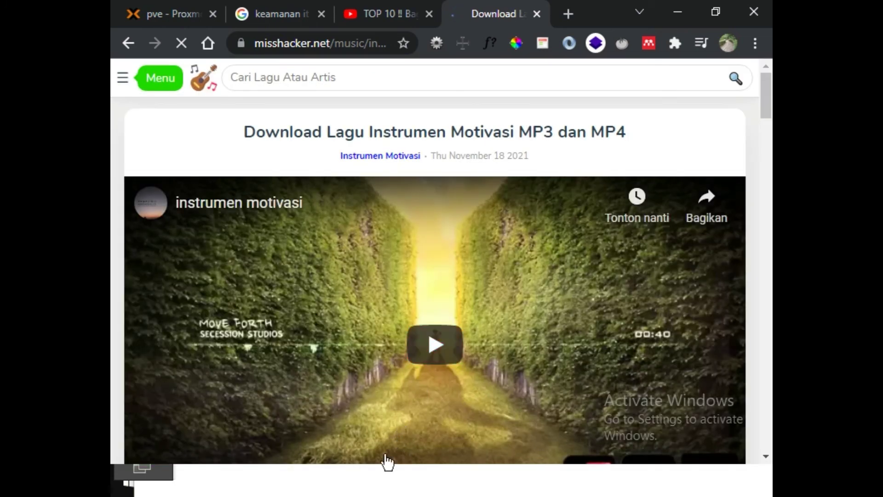
pyautogui.scroll(-10, 336, 432)
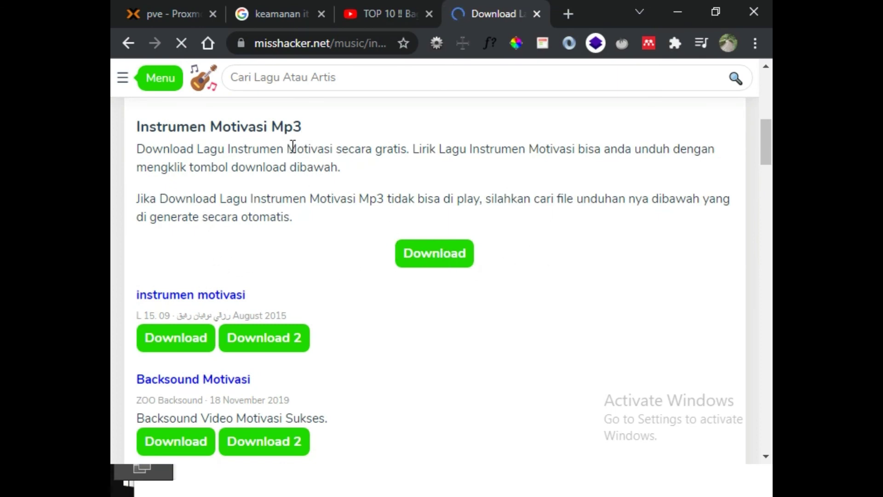
# Switch to Wondershare Filmora and look through the imported clips and images in the media library.
pyautogui.hotkey('alt', 'Tab')
pyautogui.hotkey('alt', 'Tab')
pyautogui.hotkey('alt', 'Tab')
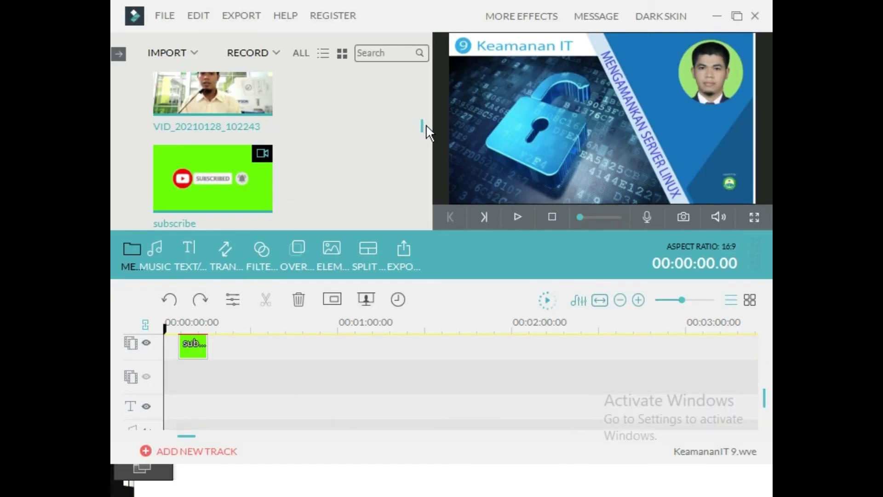
pyautogui.moveTo(422, 125); pyautogui.dragTo(423, 225)
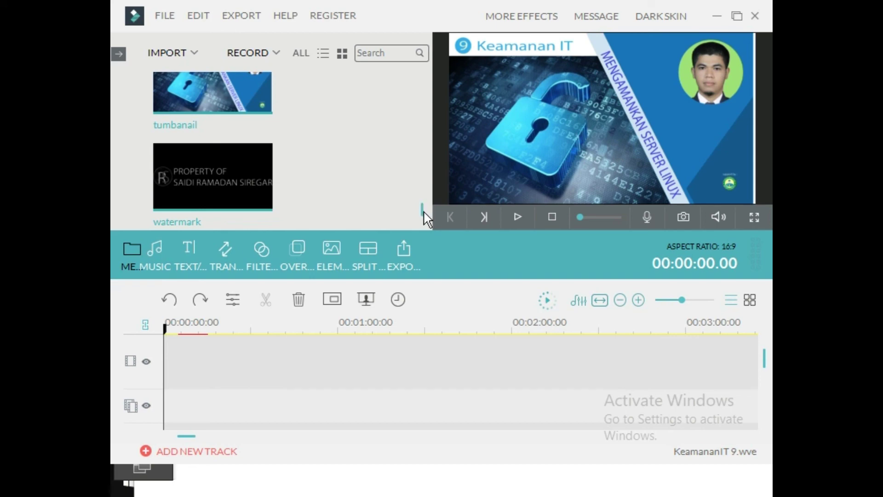
pyautogui.moveTo(422, 209); pyautogui.dragTo(418, 203)
pyautogui.scroll(-10, 417, 202)
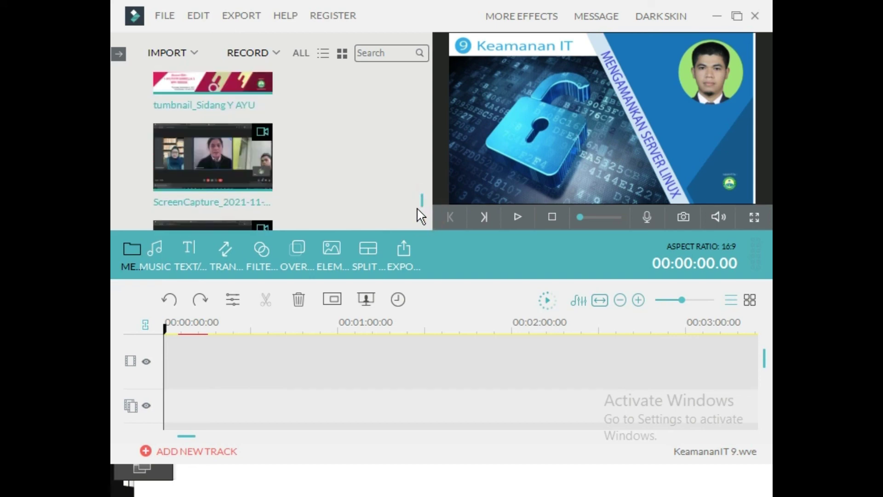
pyautogui.scroll(-5, 418, 220)
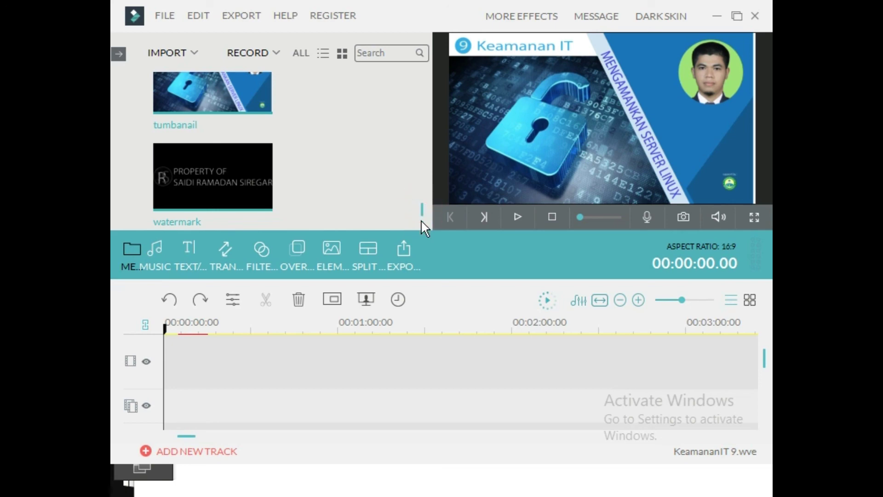
# Switch back to Chrome and look through the open Proxmox, YouTube green screen and "keamanan it" image search pages.
pyautogui.hotkey('alt', 'Tab')
pyautogui.hotkey('alt', 'Tab')
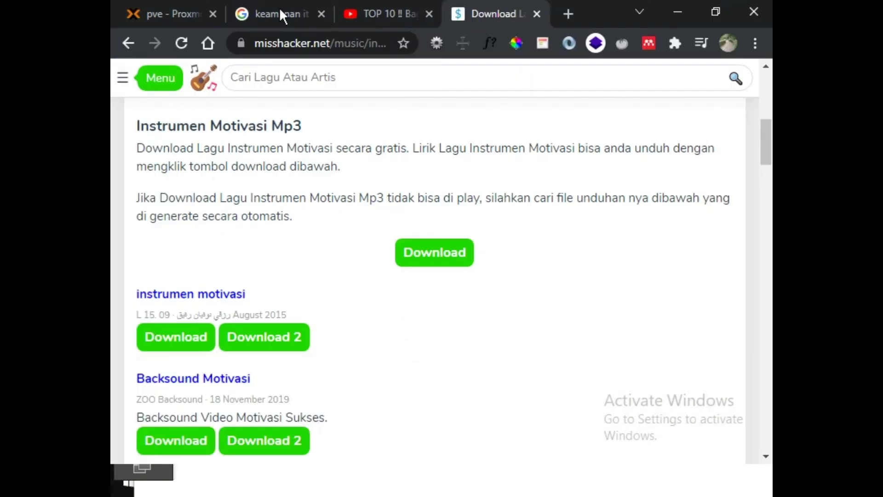
pyautogui.click(286, 15)
pyautogui.click(186, 14)
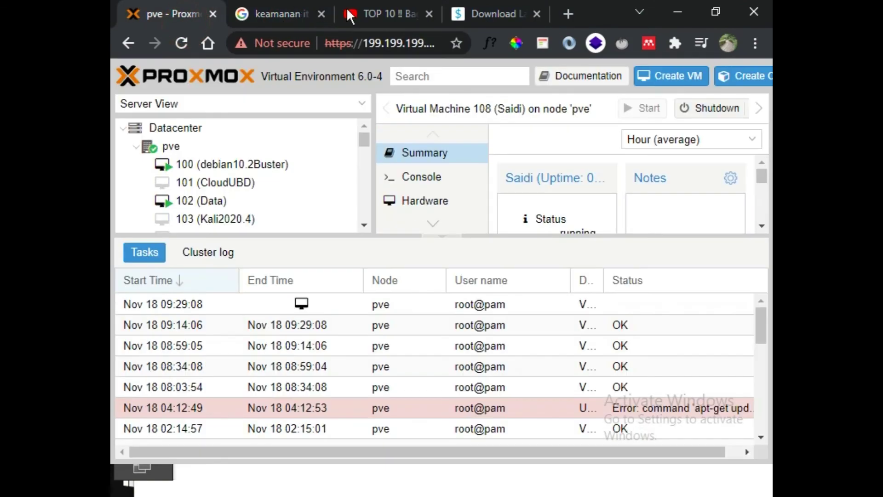
pyautogui.click(349, 10)
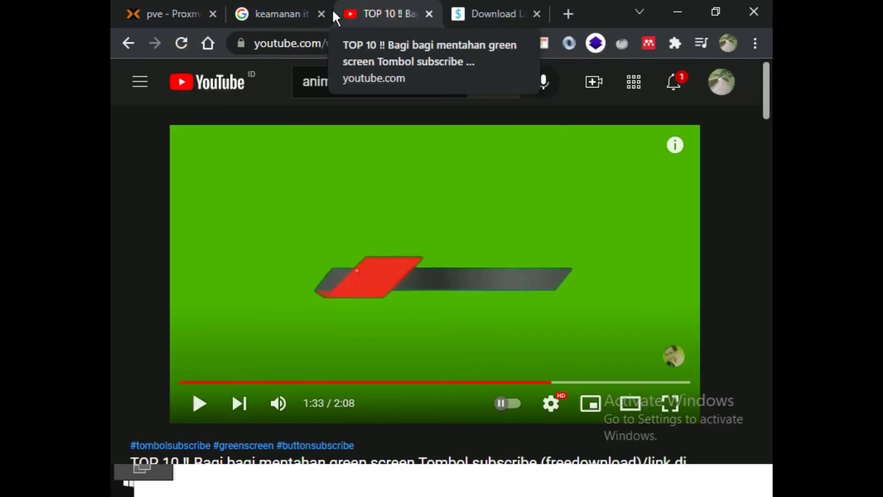
pyautogui.click(283, 13)
# Switch from Chrome to another open application window.
pyautogui.hotkey('alt', 'Tab')
pyautogui.hotkey('alt', 'Tab')
pyautogui.hotkey('alt', 'Tab')
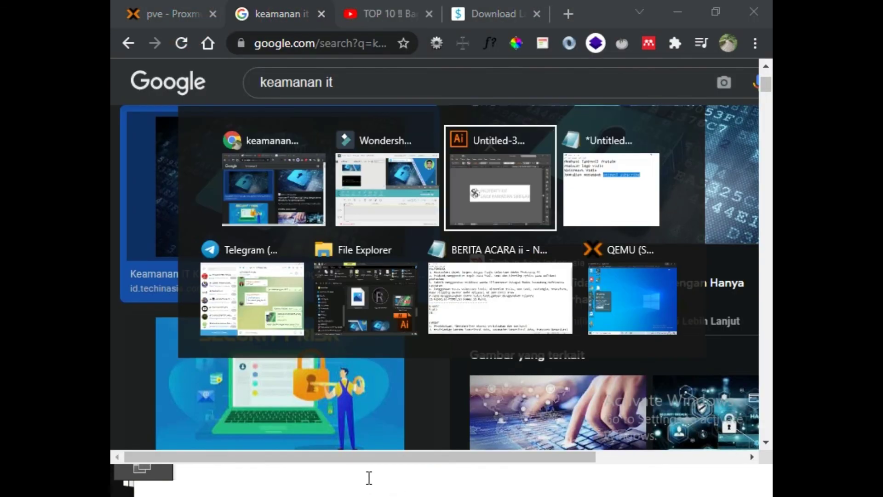